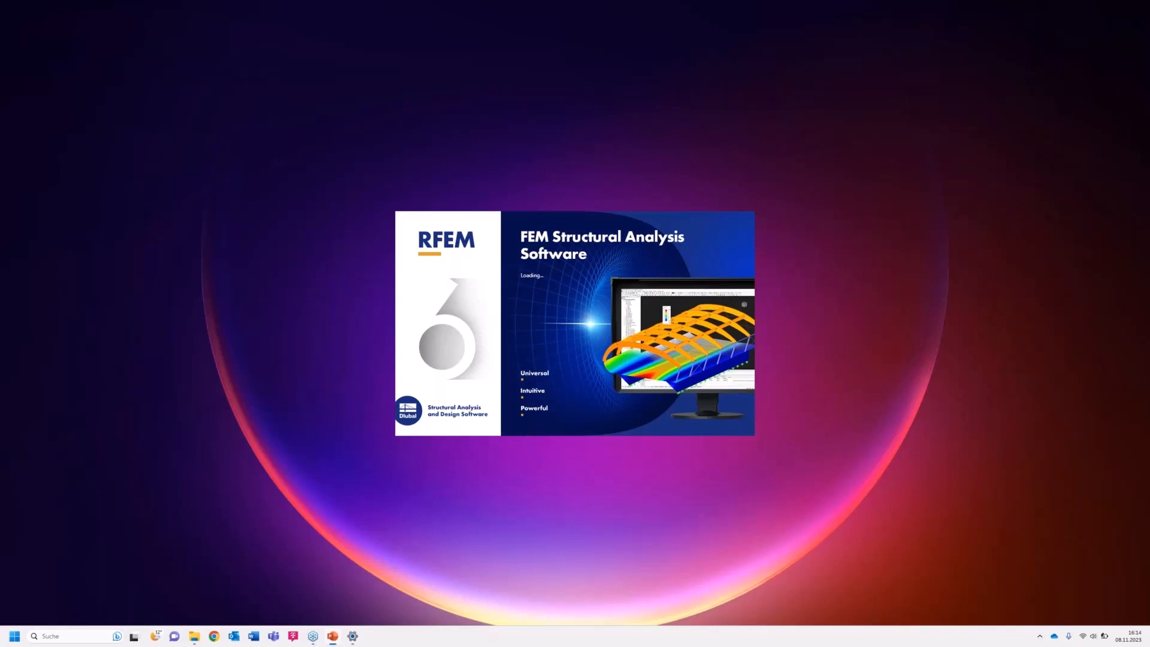
Present the "Continuous Plate with Area Load" slide full screen from the current slide and leave the slide show.
drag(1149, 197, 637, 2)
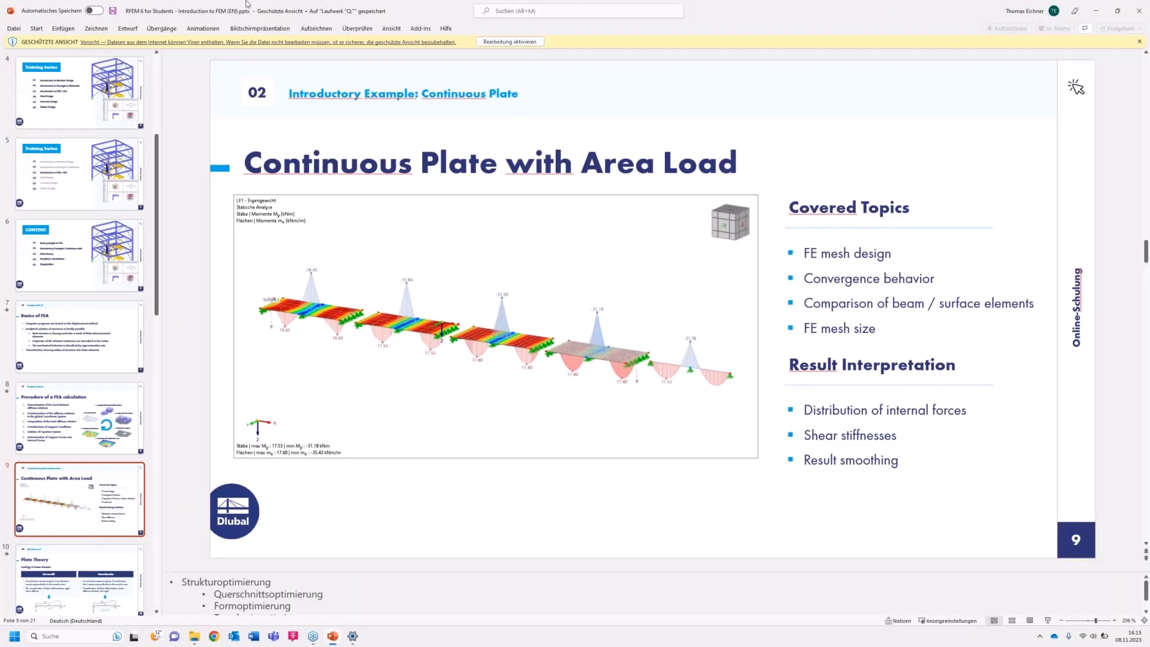
click(260, 28)
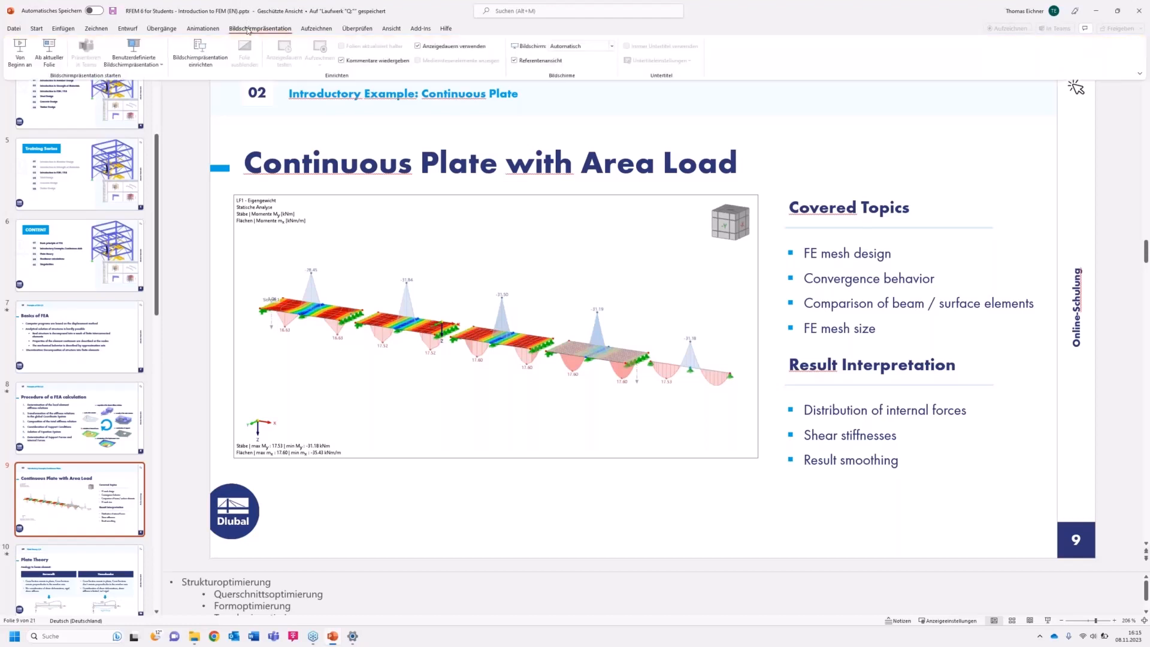
click(40, 52)
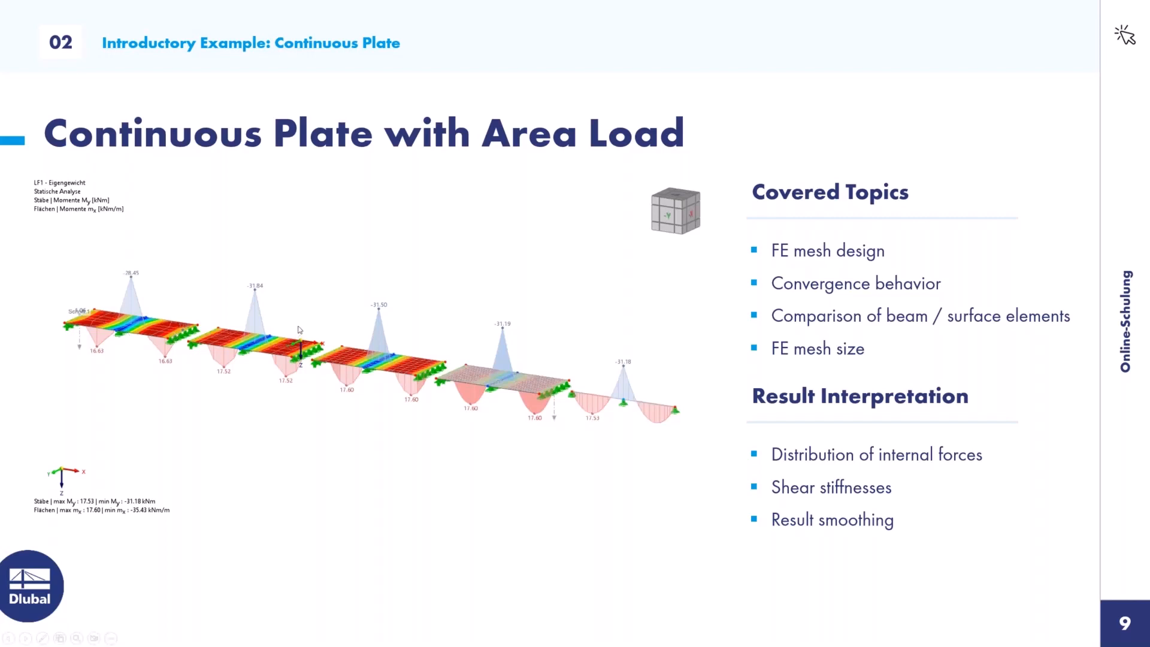
key(Escape)
drag(702, 16, 547, 206)
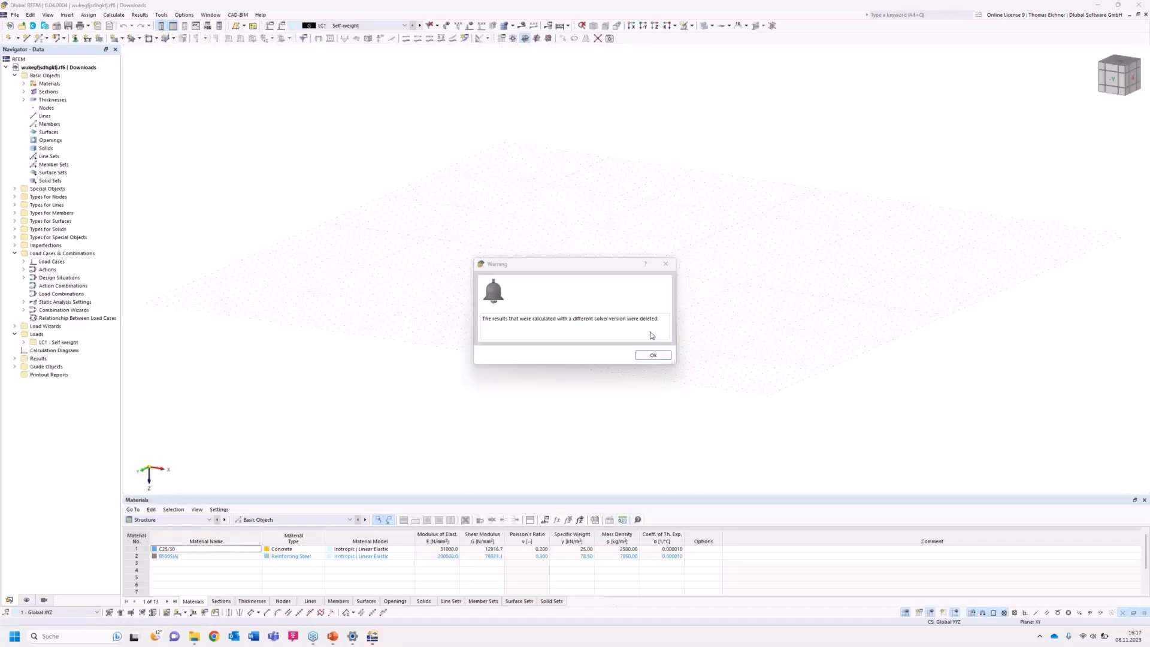
Create a new blank model named "Continuous Slab Example" in the Downloads project with model type 2D | XY | Plate.
click(661, 358)
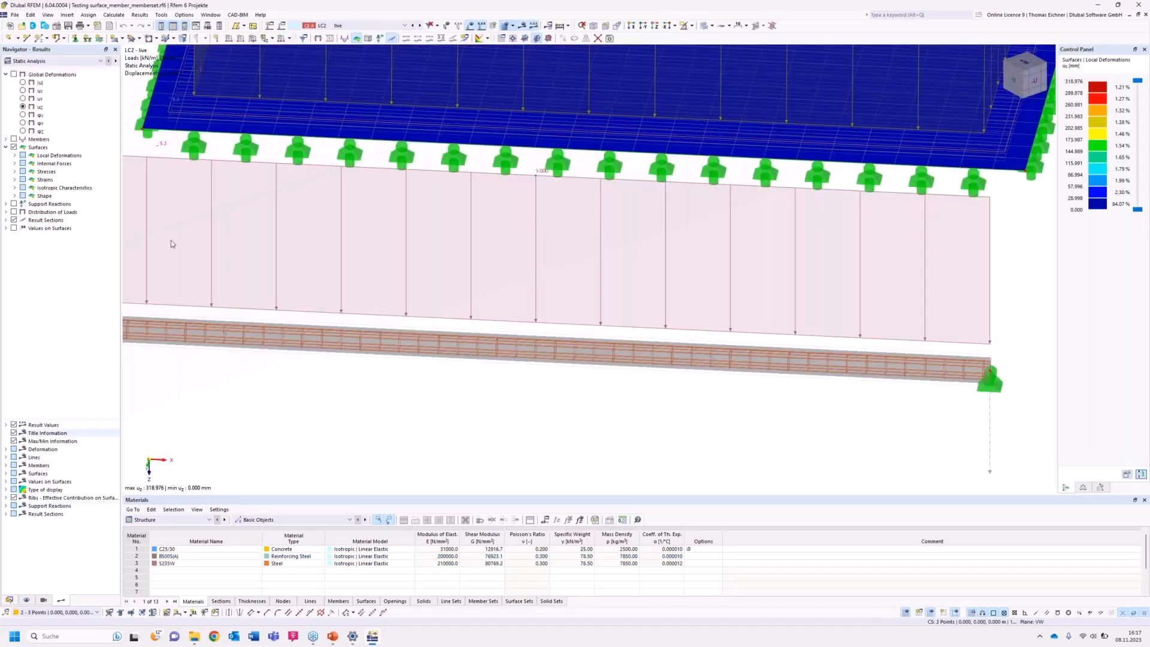
click(9, 600)
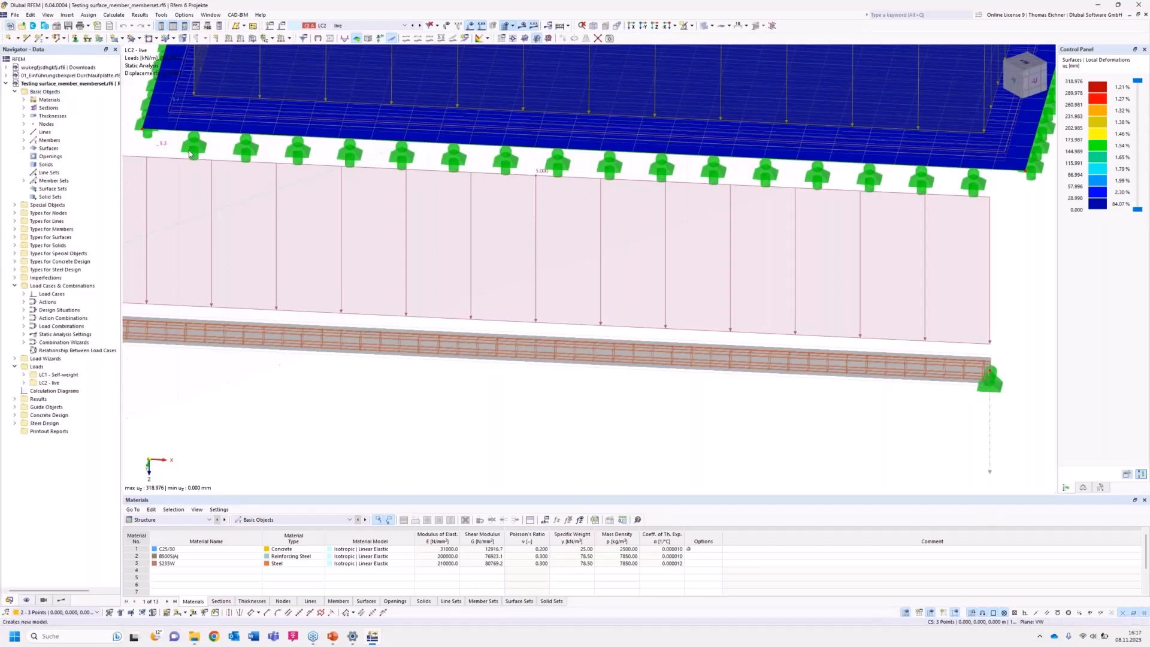
click(12, 26)
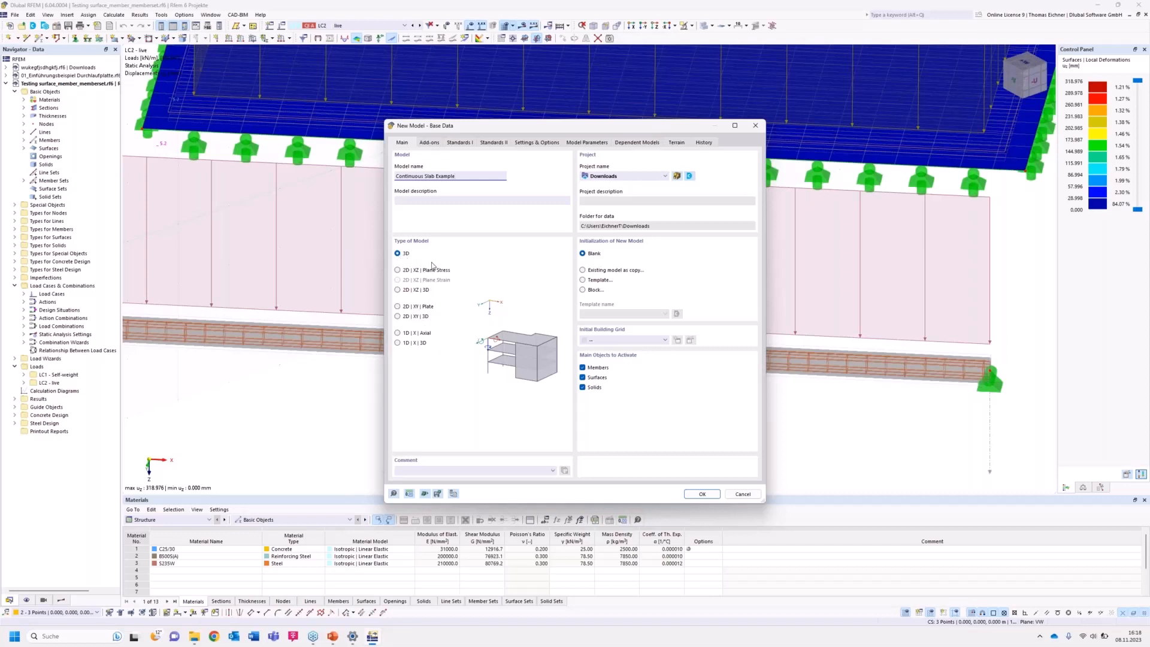
click(403, 258)
click(397, 306)
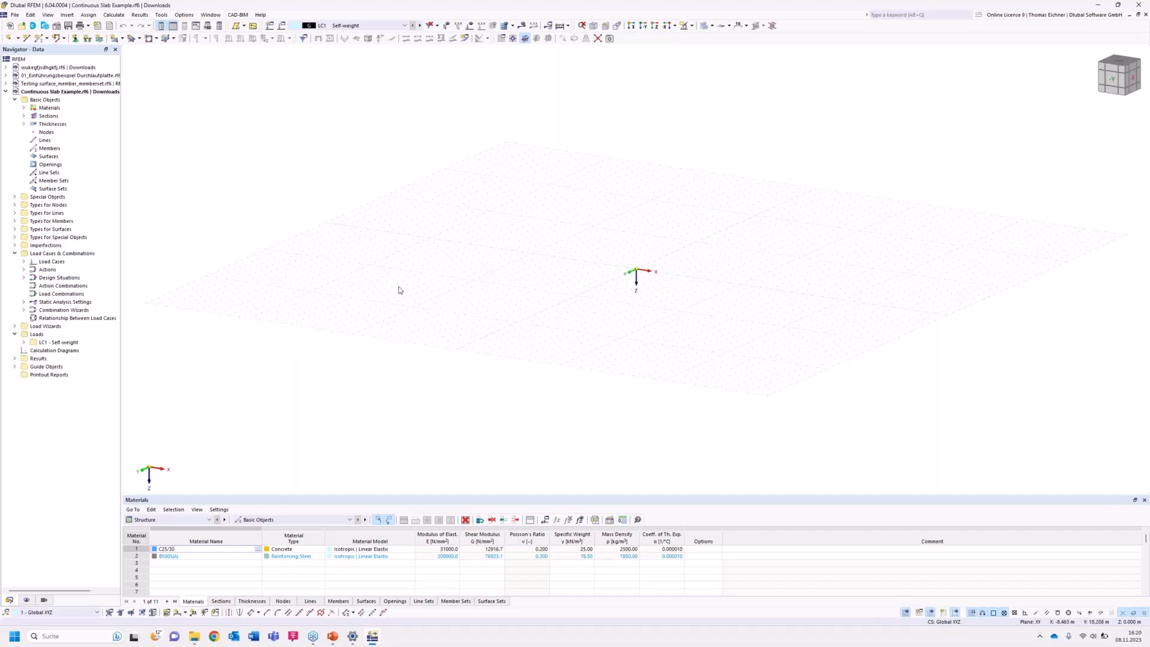
Review the predefined materials, sections and thicknesses, and delete all basic objects from the Continuous Slab Example model.
click(43, 101)
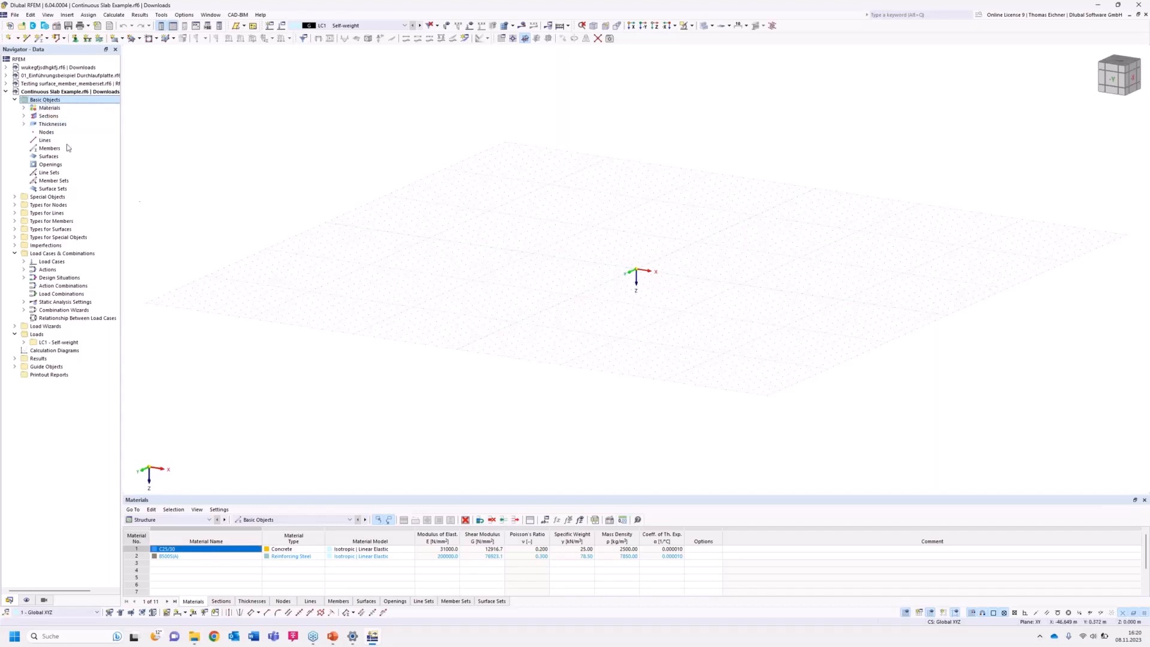
click(23, 108)
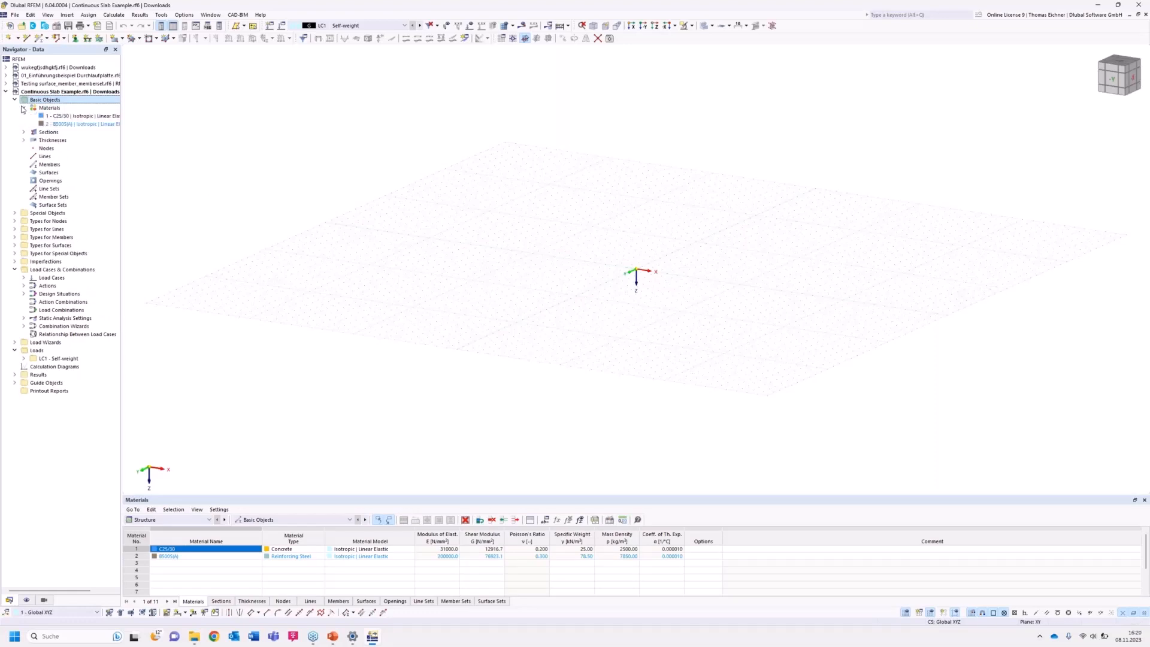
click(23, 132)
click(23, 156)
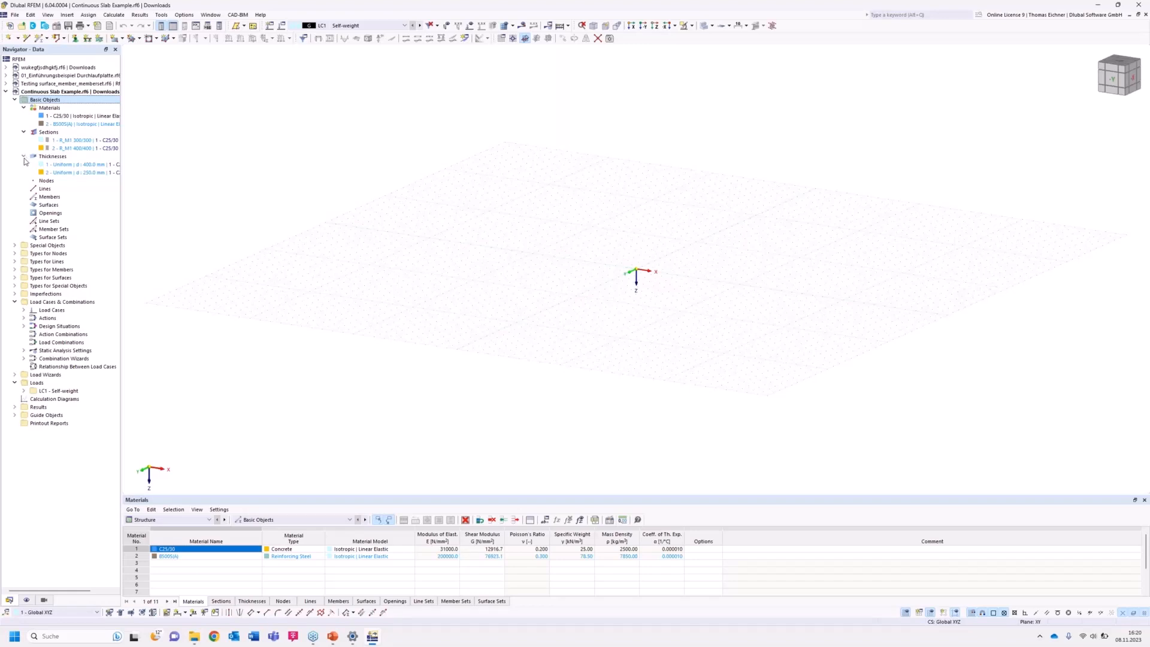
click(24, 156)
click(24, 132)
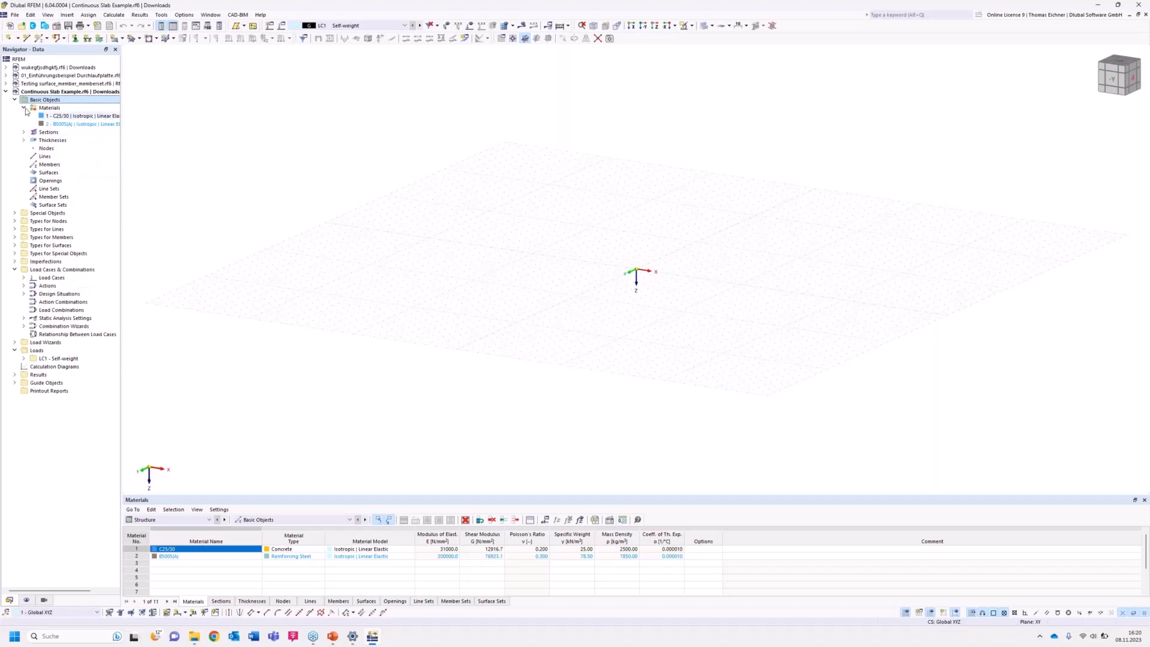
click(24, 108)
right_click(35, 102)
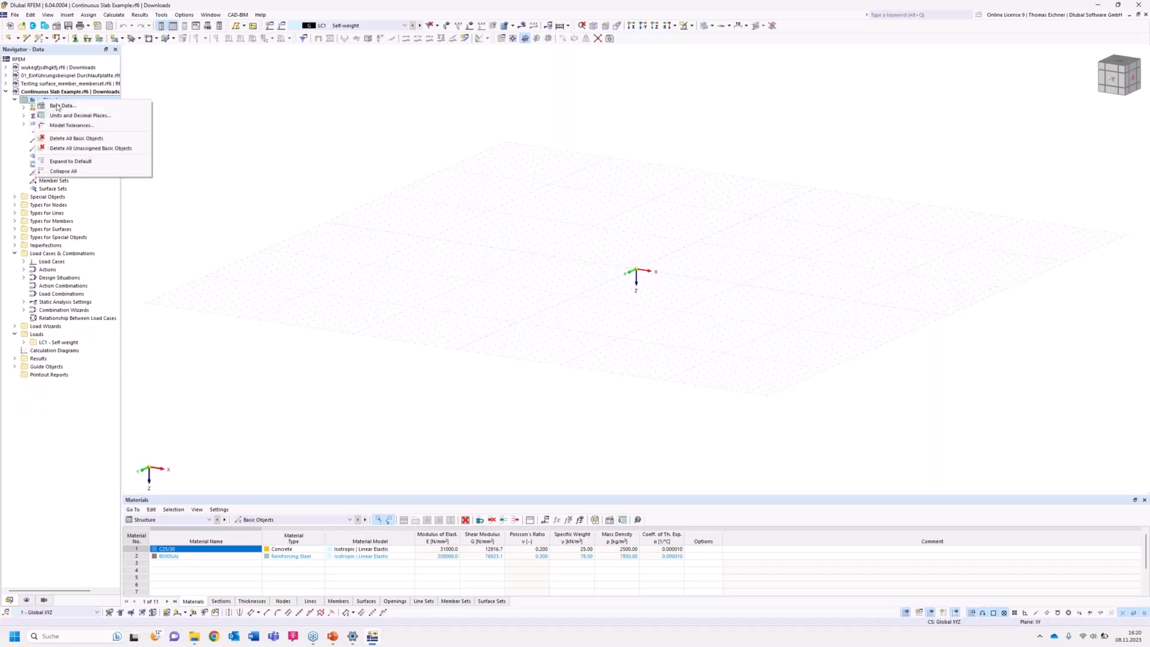
click(72, 139)
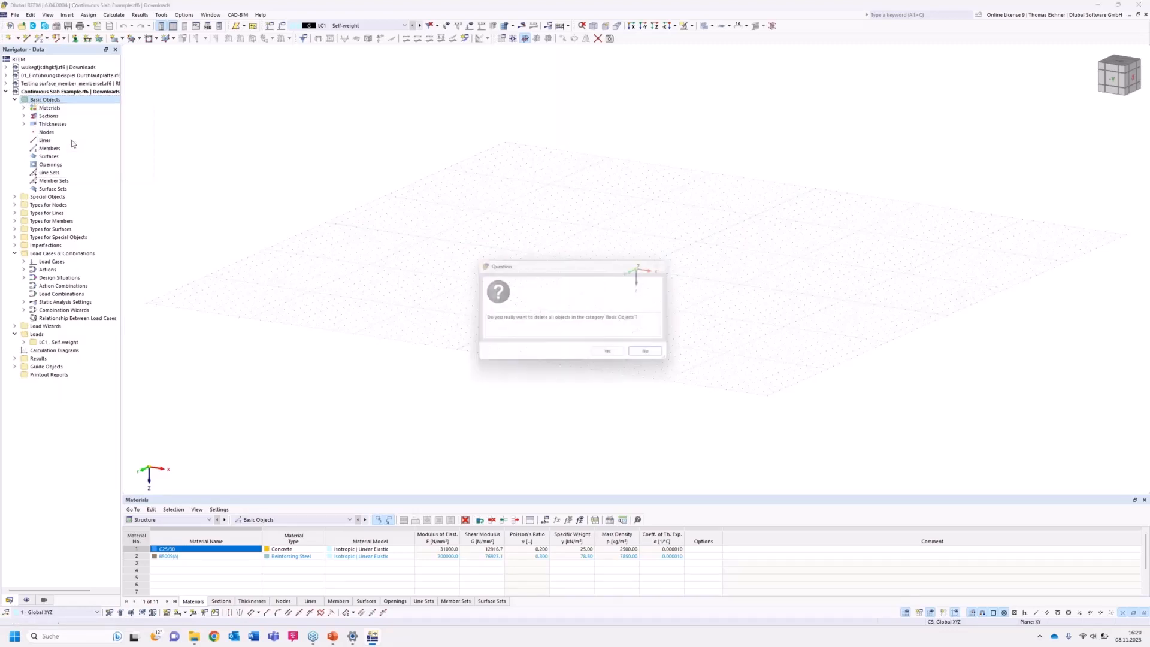
click(611, 355)
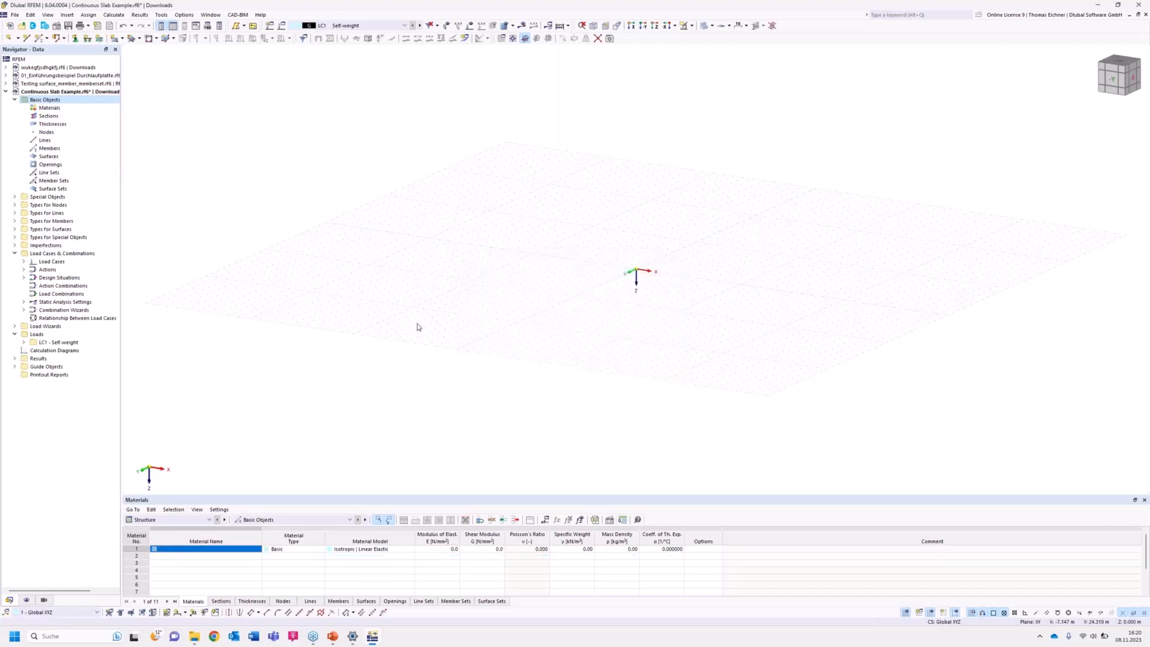
Begin a new rectangular surface in the plan view and try to confirm it without a thickness.
middle_drag(496, 264, 469, 262)
middle_drag(612, 214, 554, 224)
middle_drag(584, 257, 559, 265)
click(655, 27)
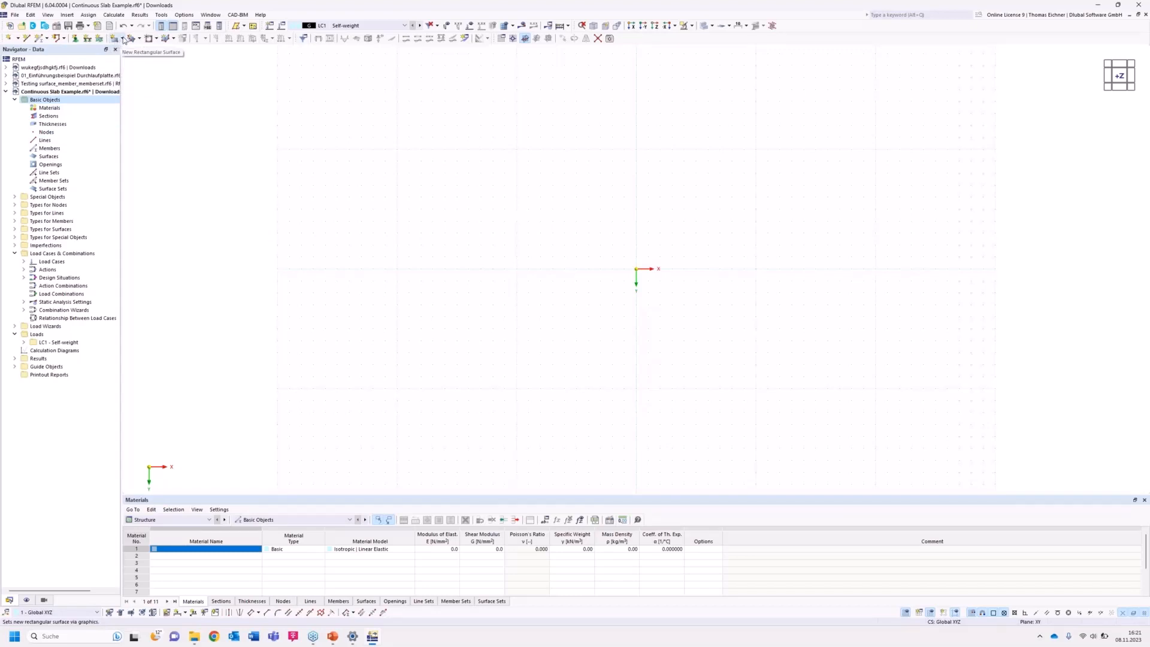
click(122, 38)
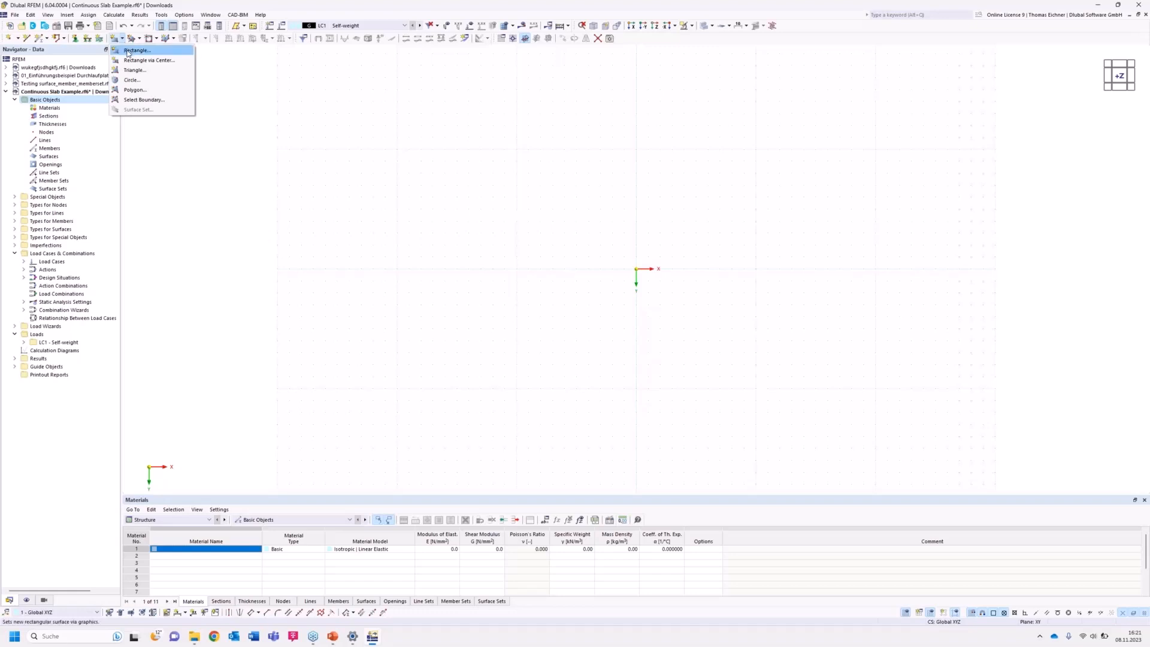
click(132, 51)
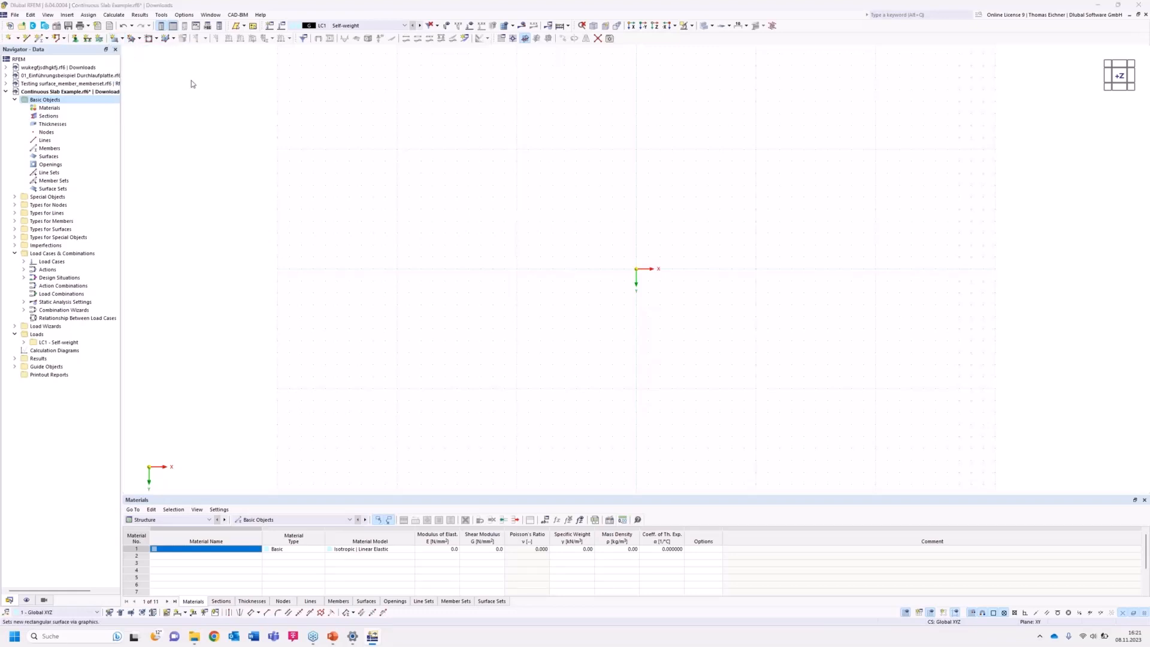
drag(388, 134, 309, 107)
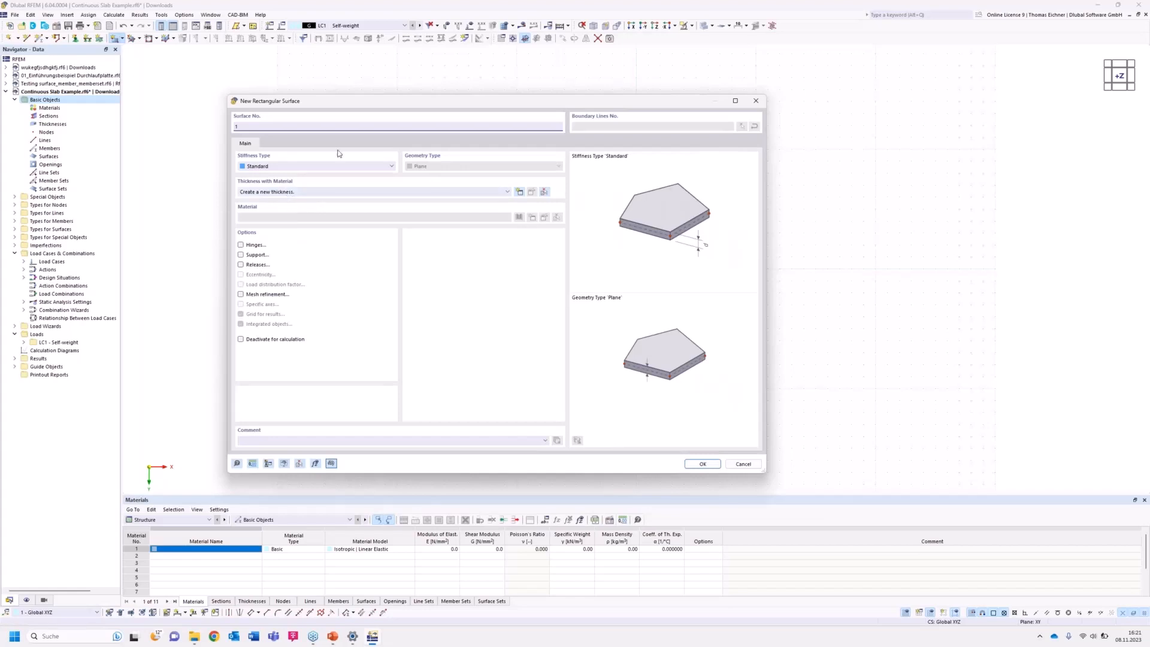
drag(350, 108, 176, 98)
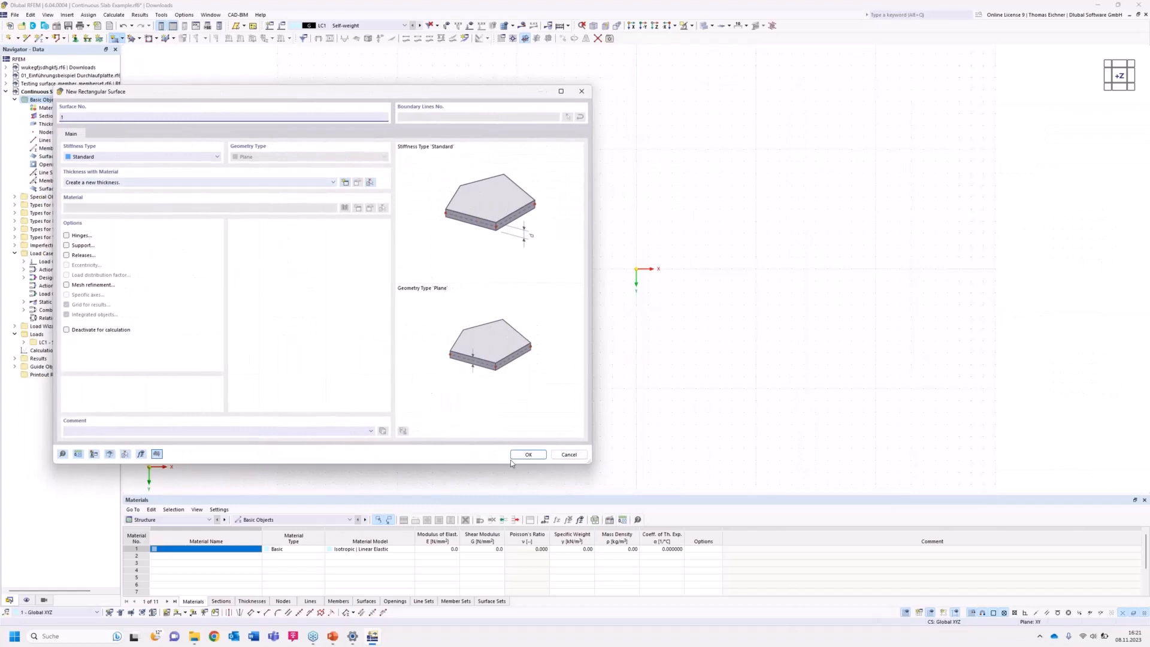
click(528, 455)
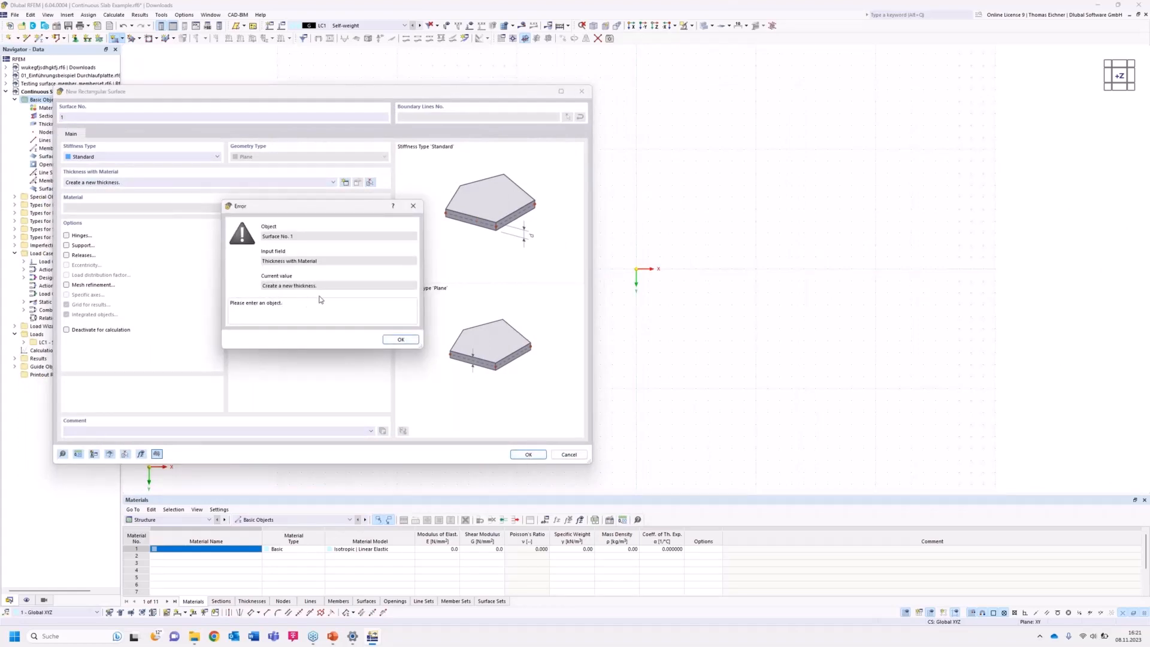
click(393, 341)
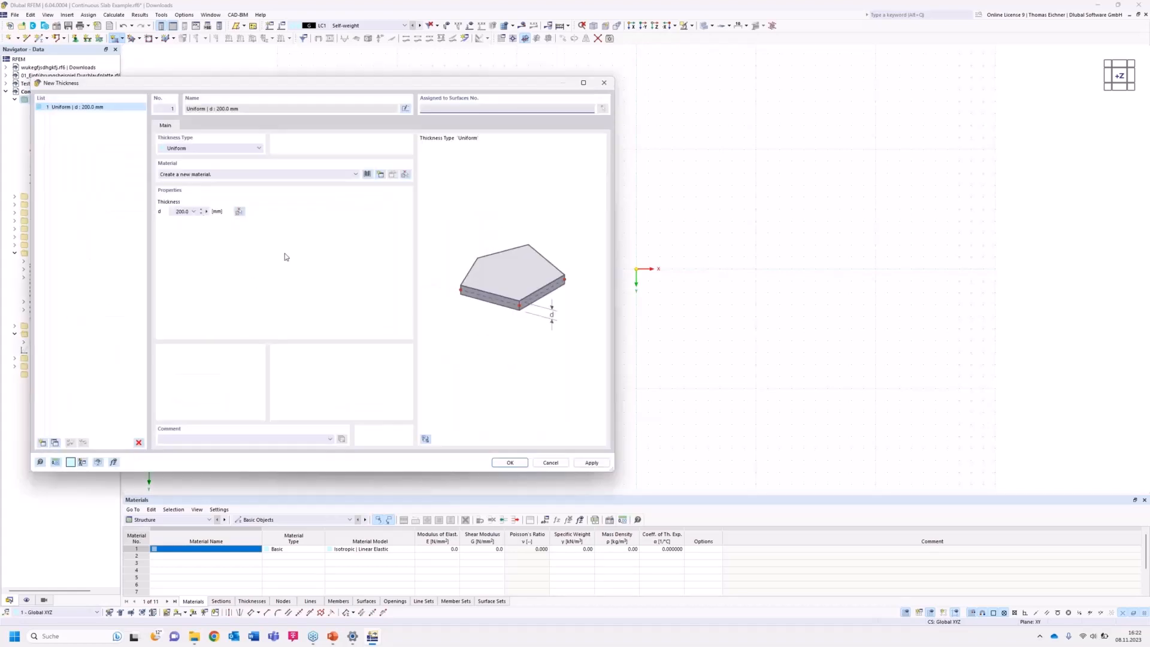
Set the surface's new uniform thickness to 300 mm and begin a new material for it.
drag(290, 85, 500, 106)
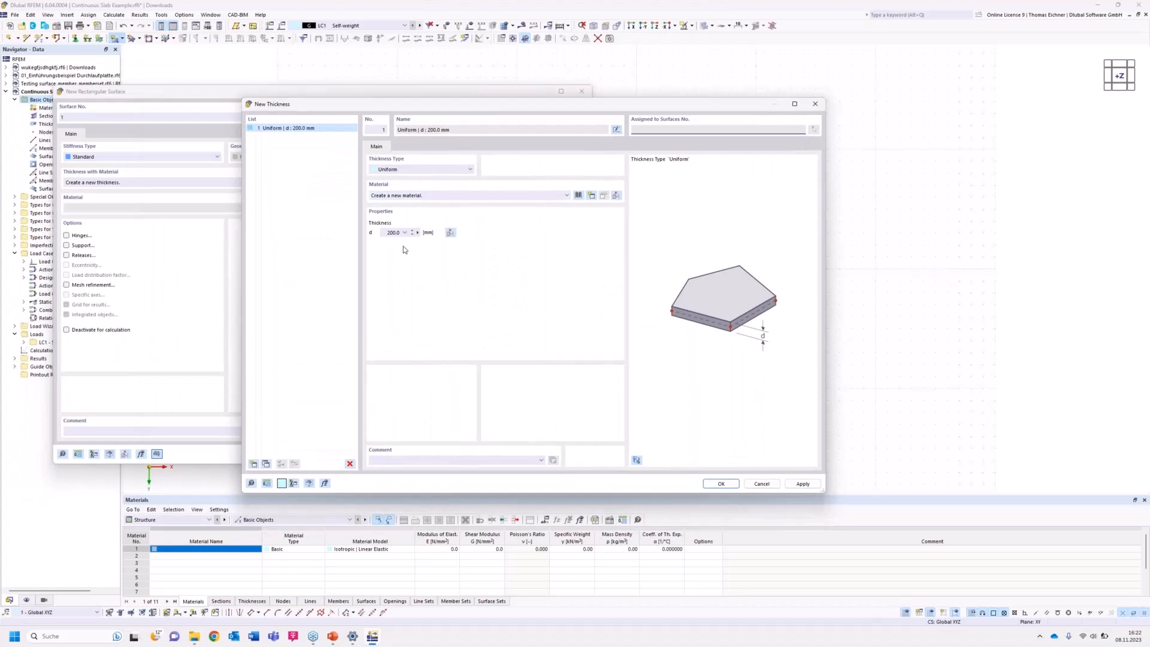
click(385, 233)
double_click(385, 233)
text(300)
click(458, 195)
click(459, 197)
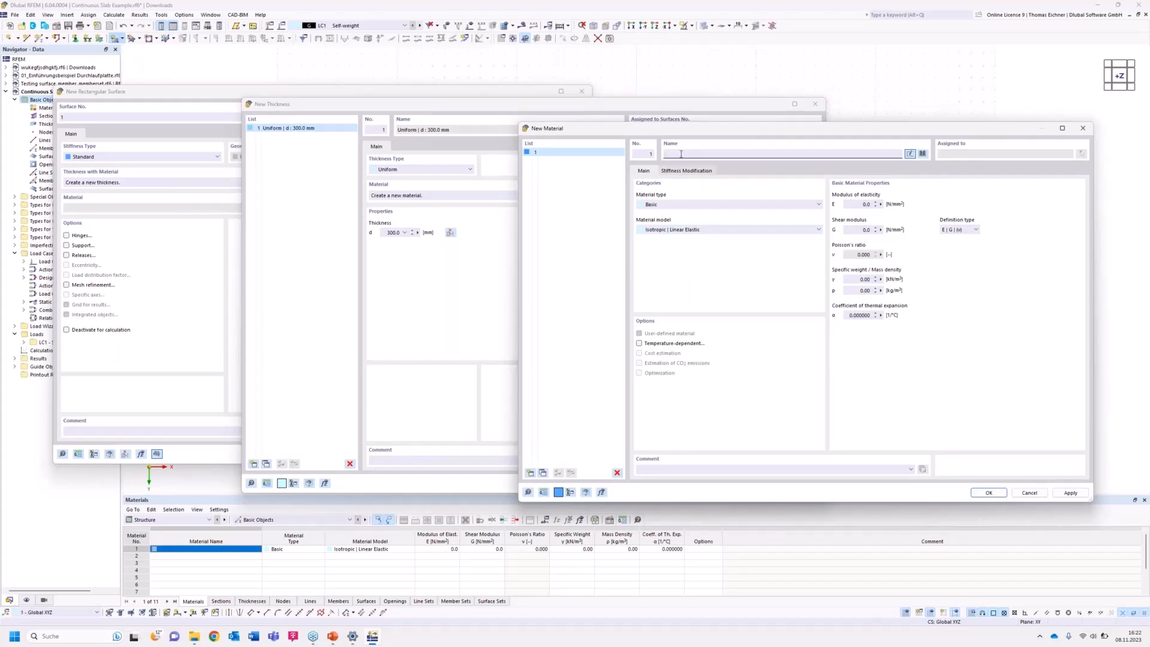
click(923, 154)
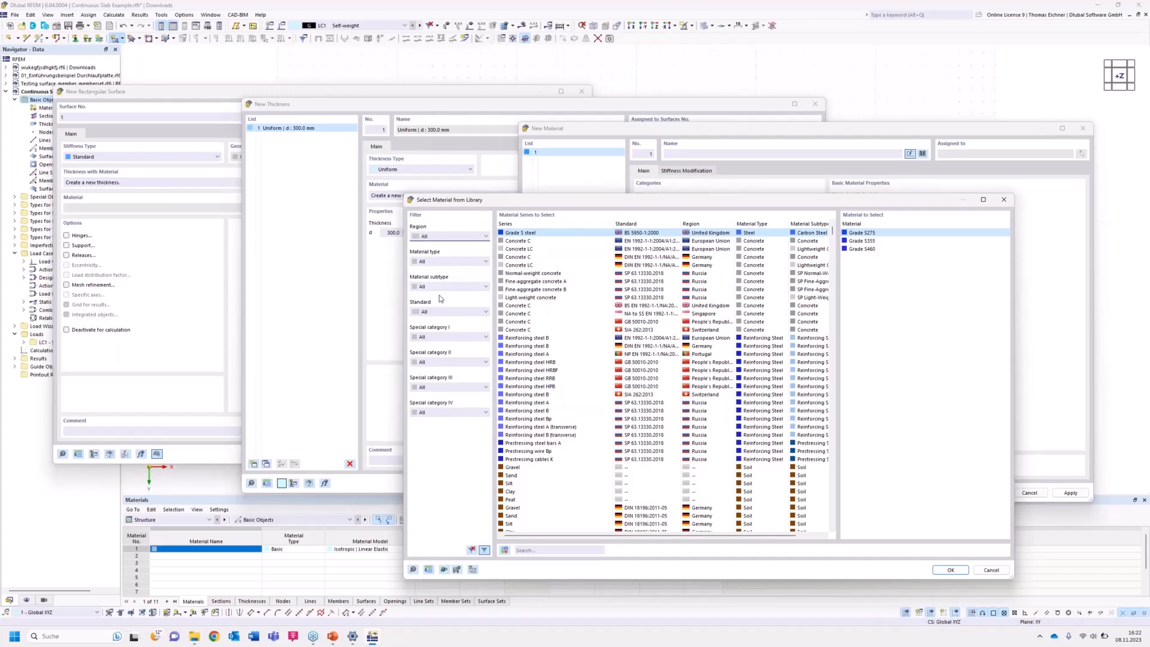
click(524, 549)
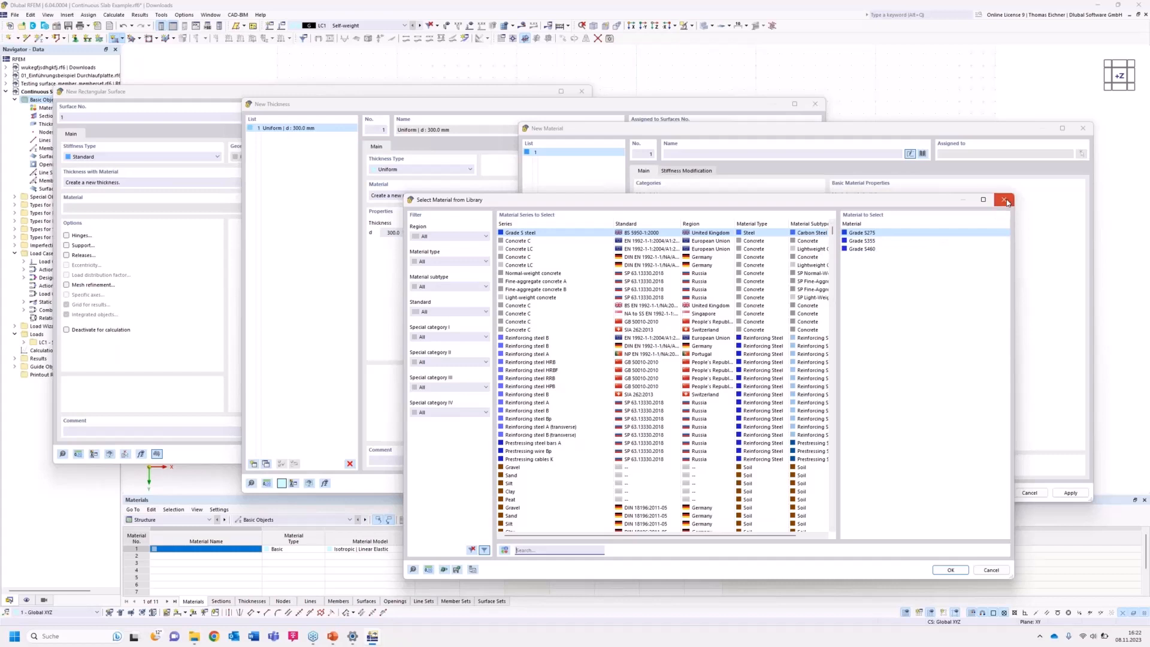
click(1004, 200)
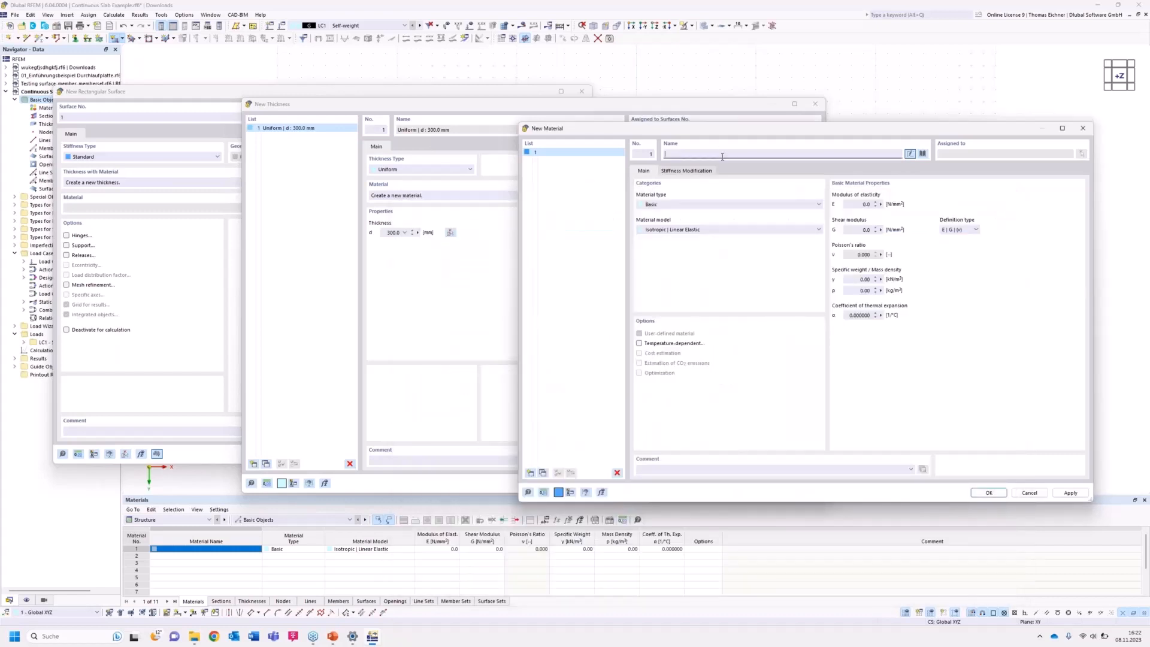
Assign concrete C30/37 according to DIN EN 1992-1-1/NA/A1:2015-12 as the new material.
text(C30)
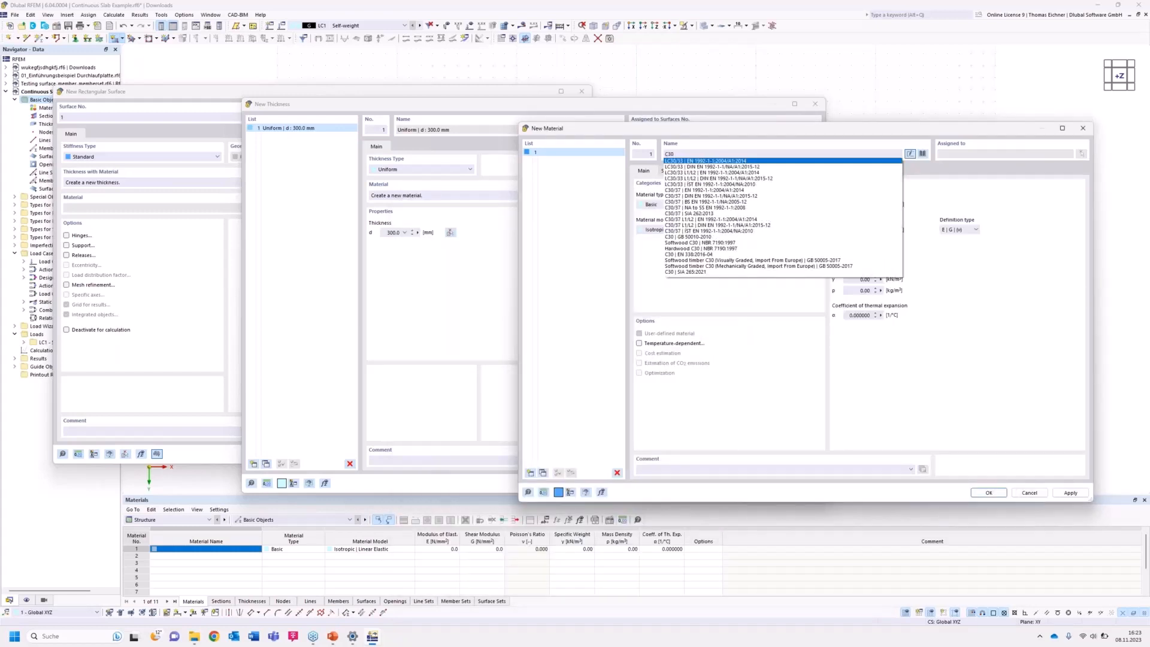
text(/37)
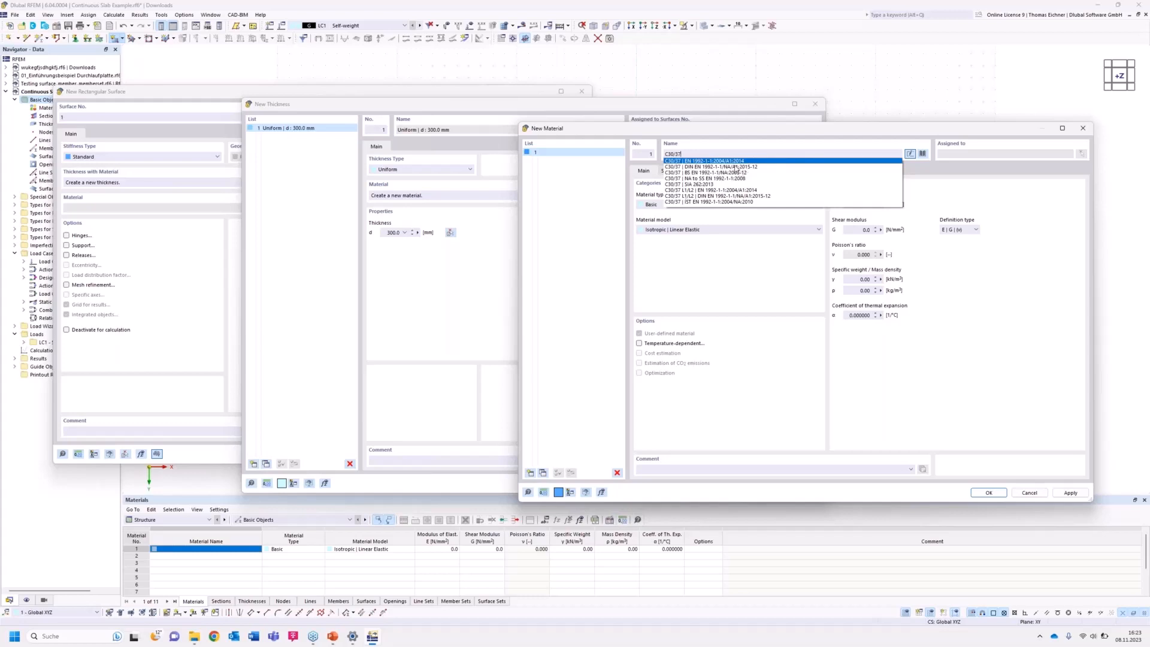
click(704, 167)
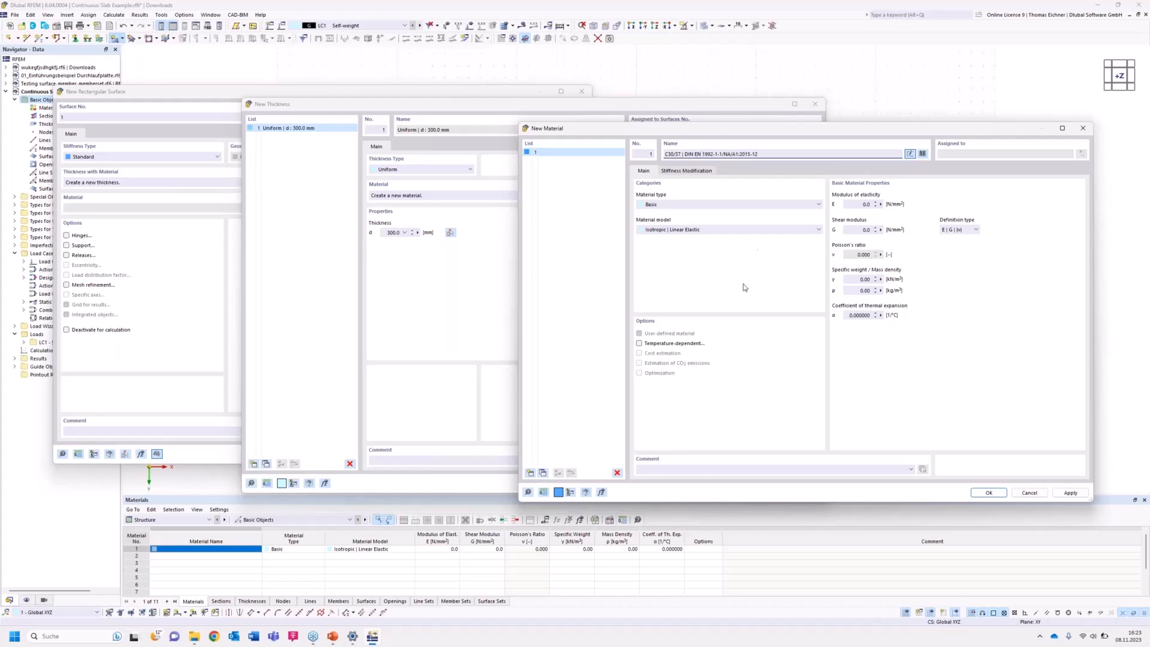
drag(778, 131, 751, 105)
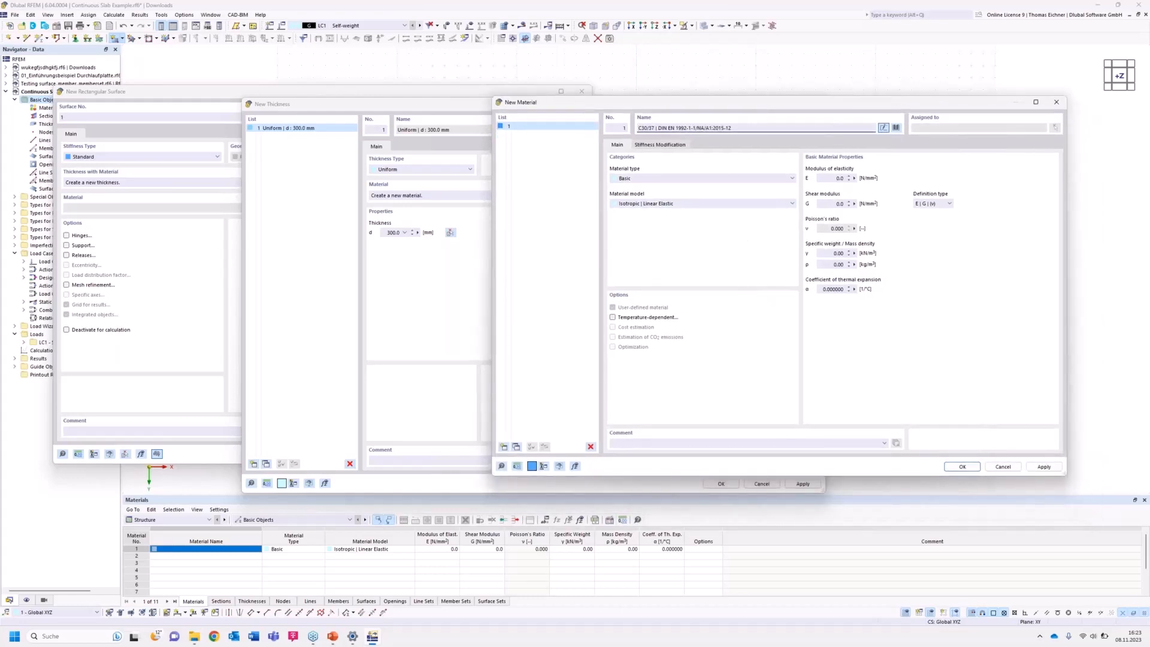
click(843, 204)
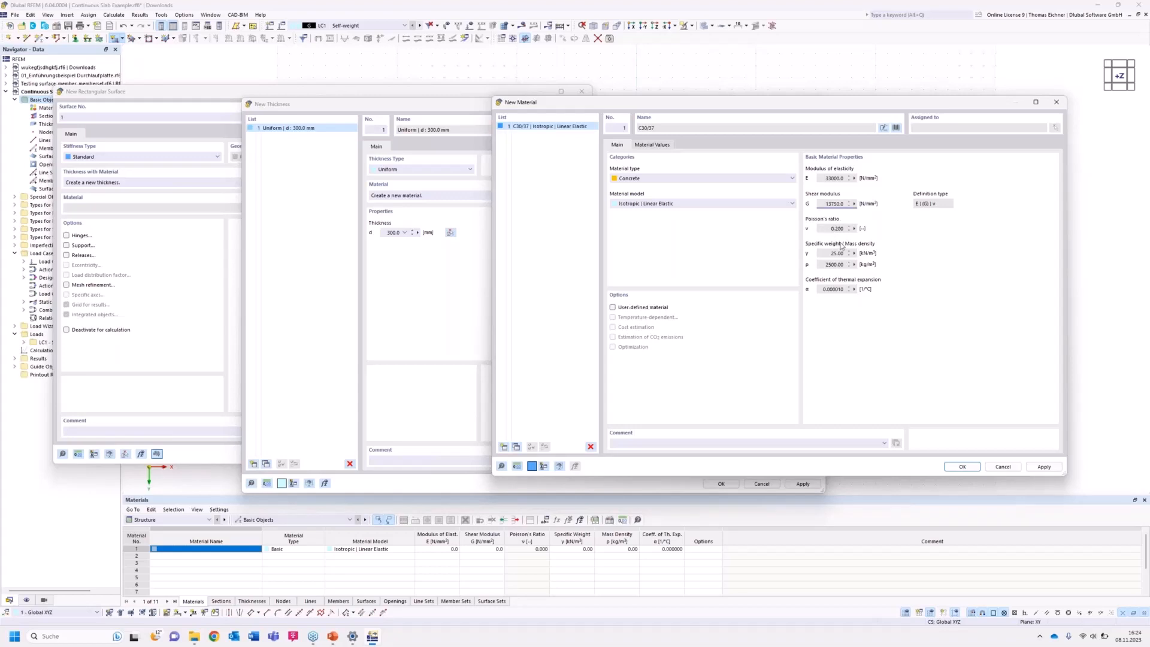
Make the C30/37 material user-defined with a Poisson's ratio of 0, and accept the material and thickness for the surface.
click(613, 308)
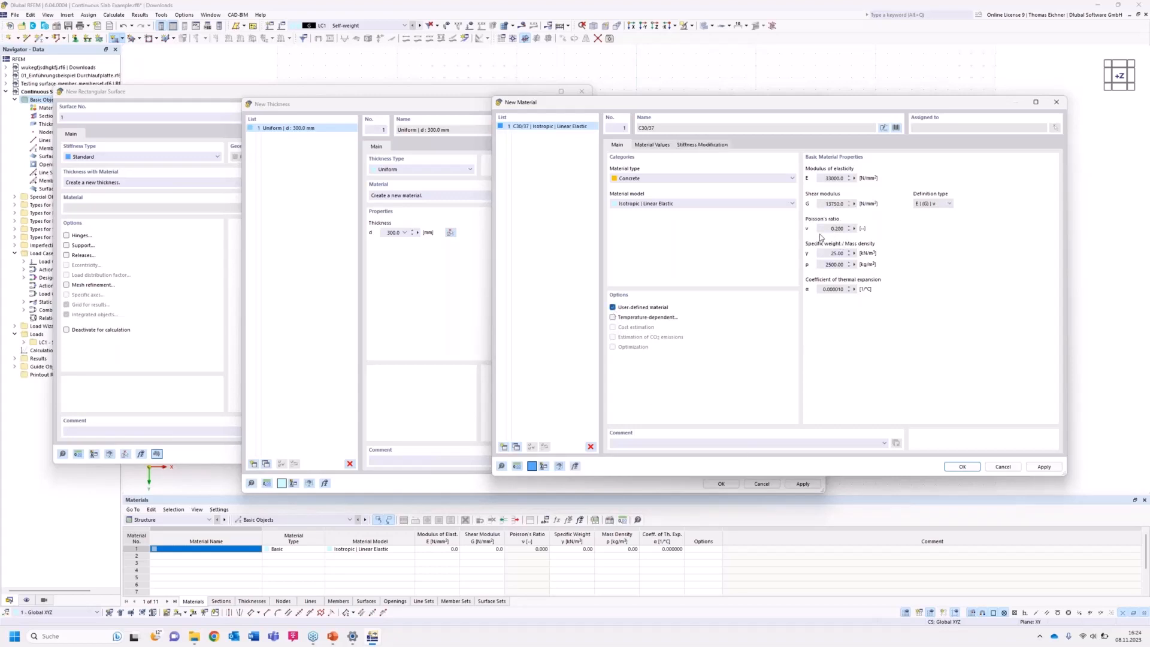
double_click(837, 229)
click(824, 229)
drag(824, 229, 852, 228)
text(0)
click(841, 178)
click(832, 229)
click(962, 467)
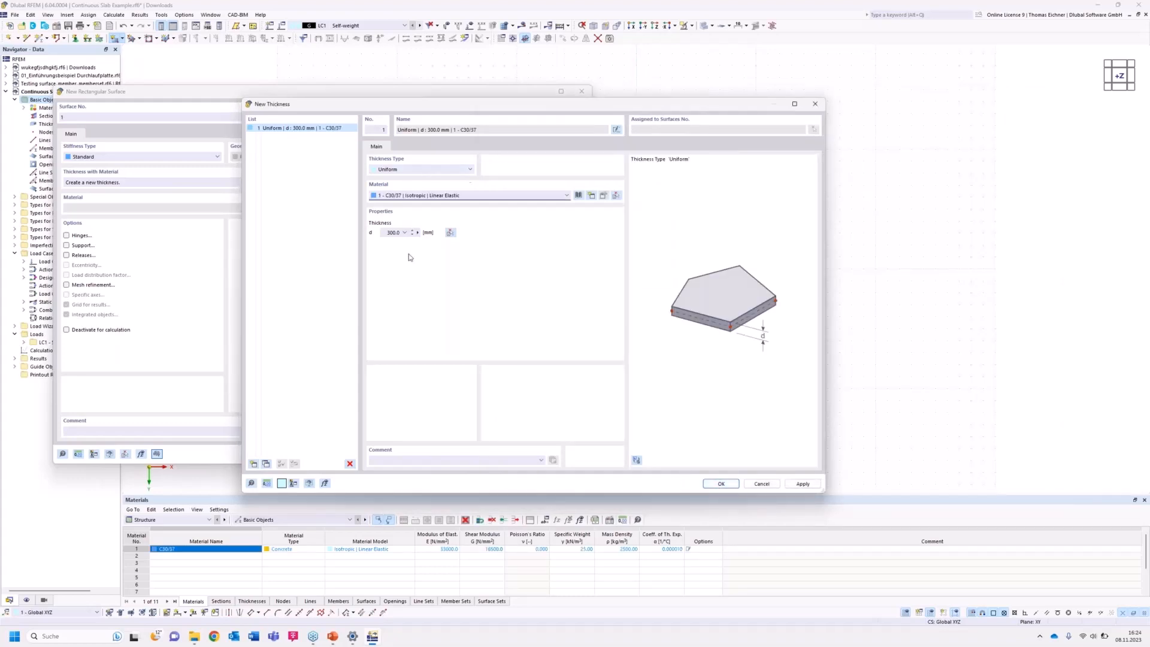
click(721, 484)
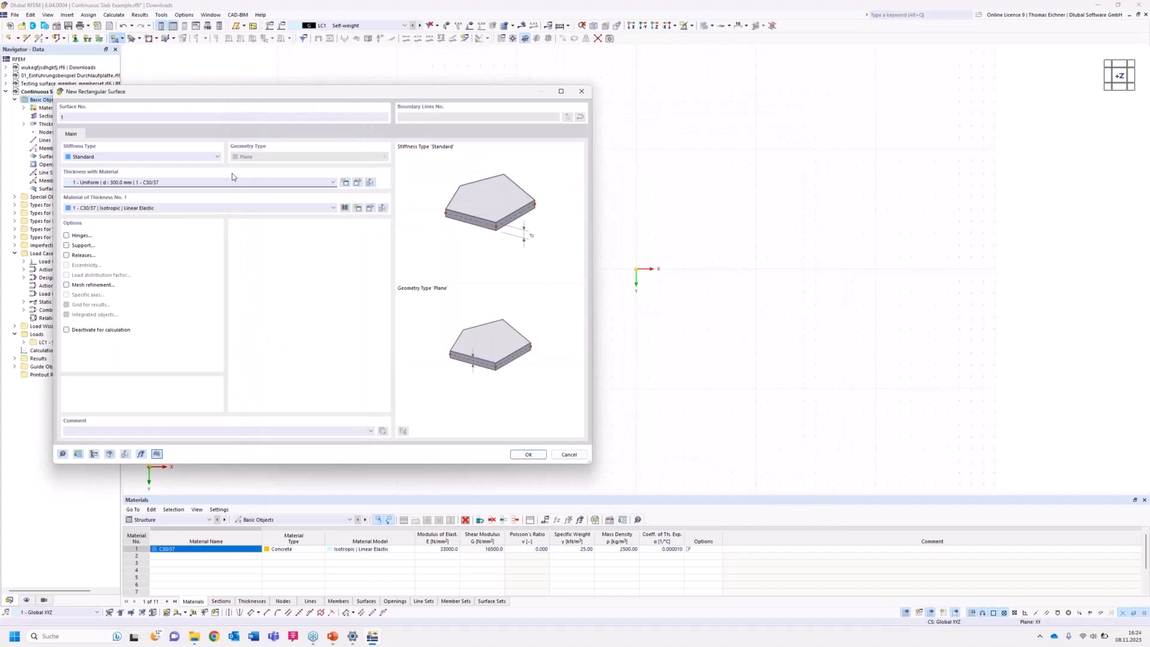
Draw the rectangular slab surface from the origin to X 10 m, Y 5 m.
click(523, 456)
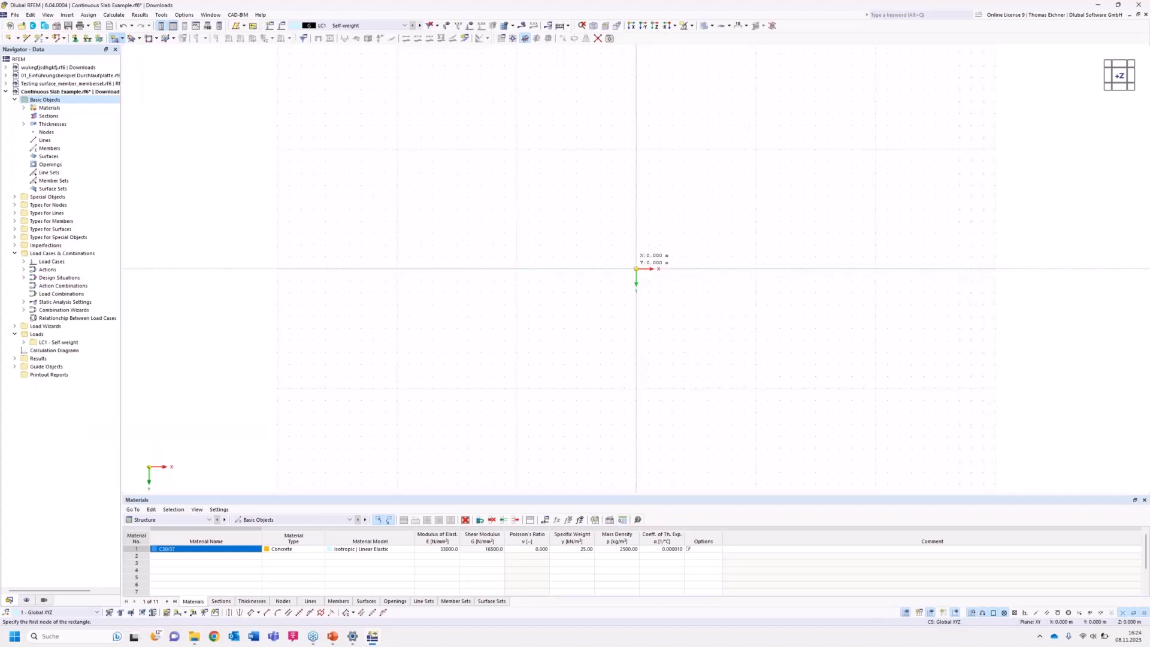
click(636, 268)
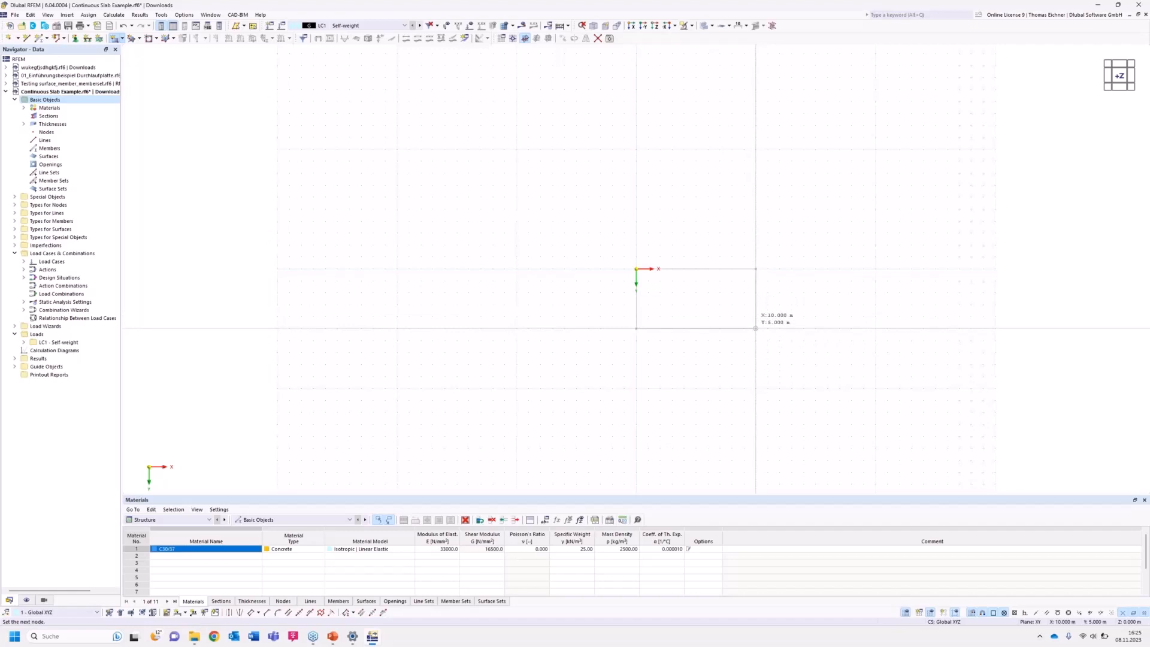
click(755, 328)
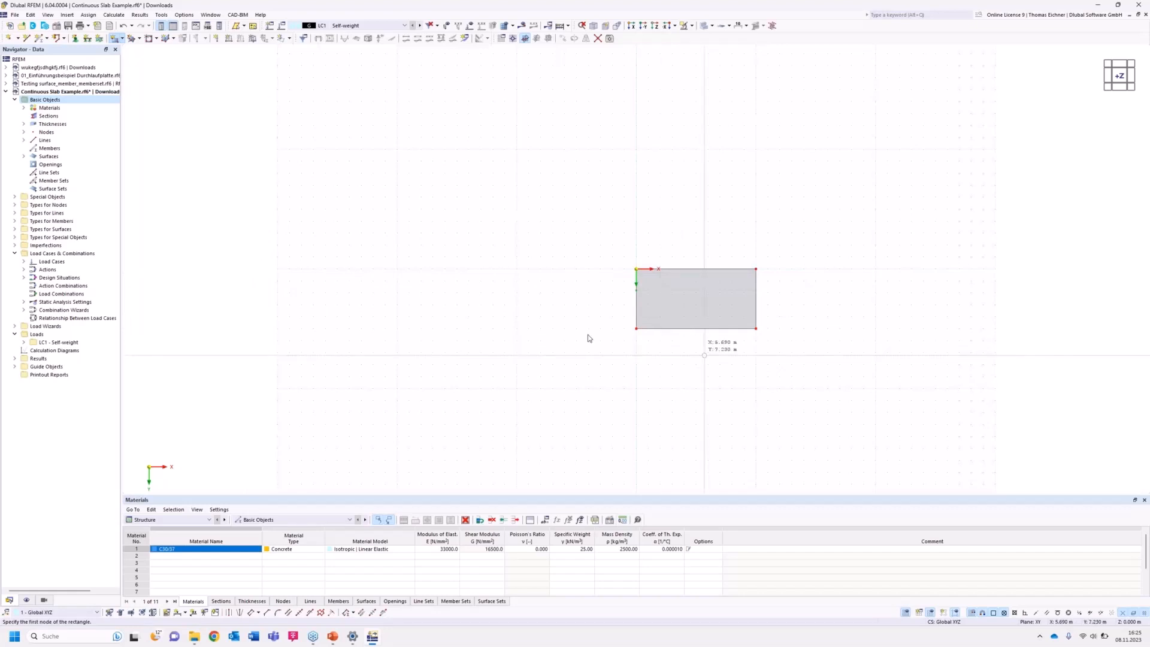
key(Escape)
middle_drag(731, 334, 652, 332)
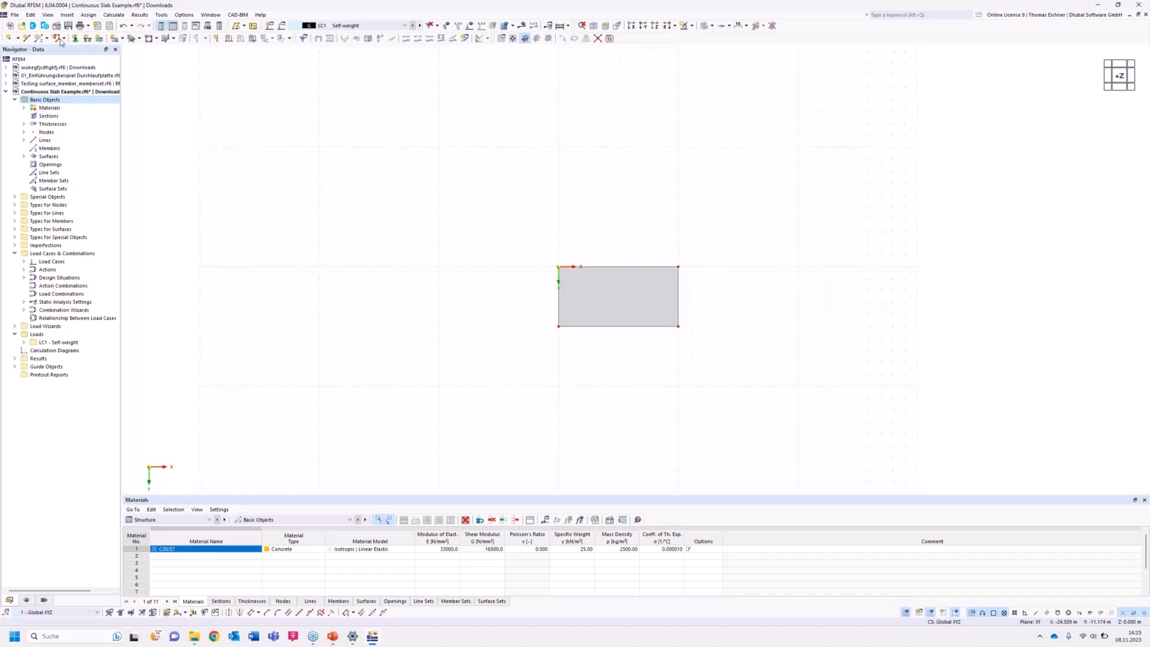
Draw a single line across the slab at X = 5 m, from the Y = 0 edge to the Y = 5 m edge.
click(27, 40)
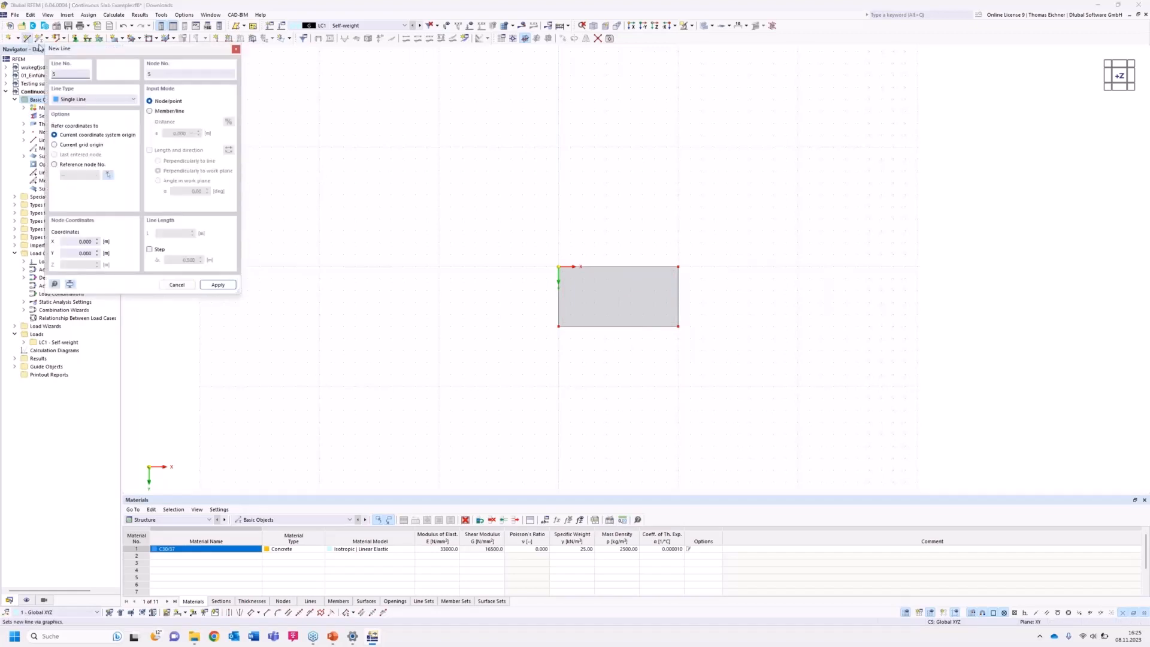
click(619, 267)
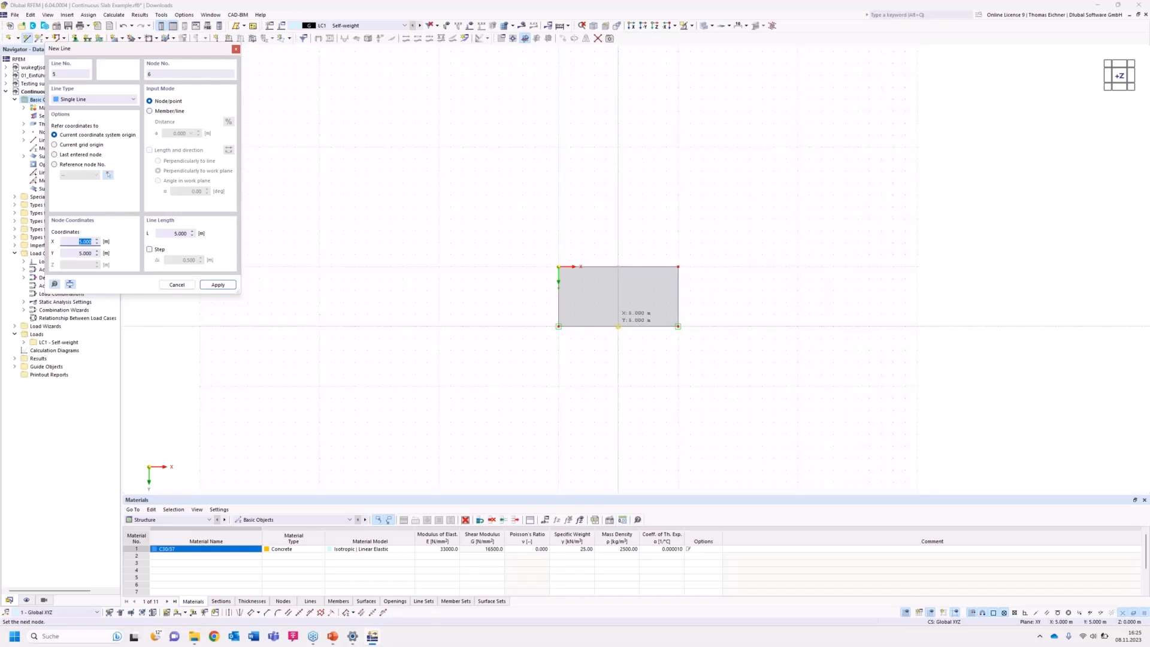
click(618, 326)
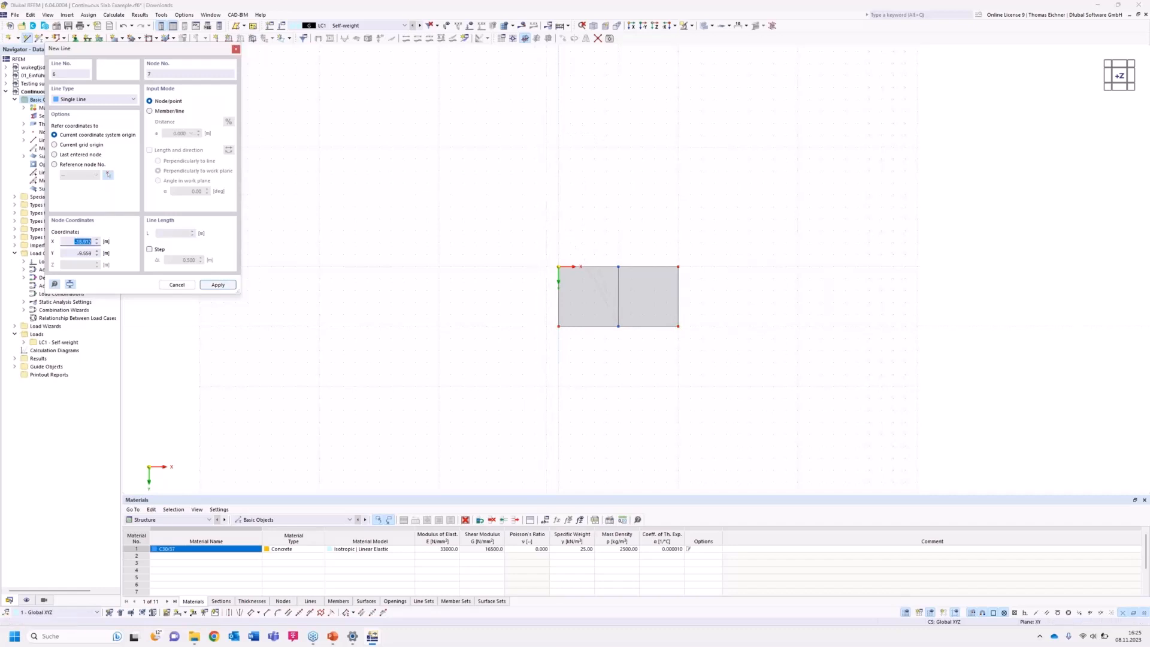
click(177, 285)
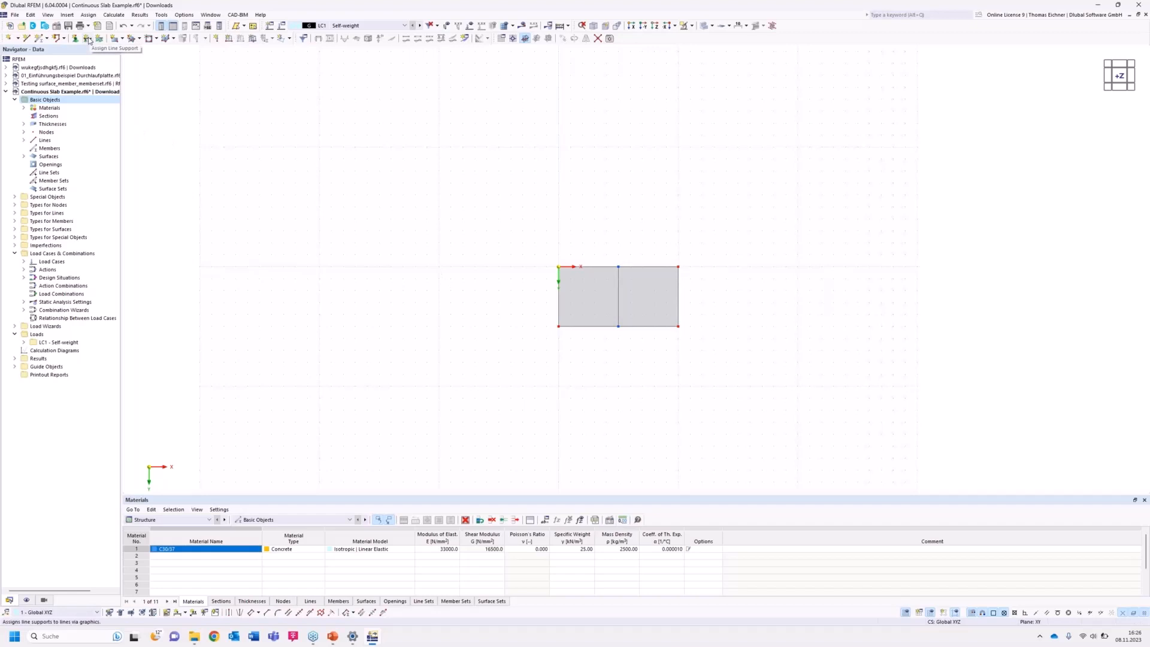
Review the Hinged line support's conditions and assign it to the slab's two short edges and its middle line.
click(87, 38)
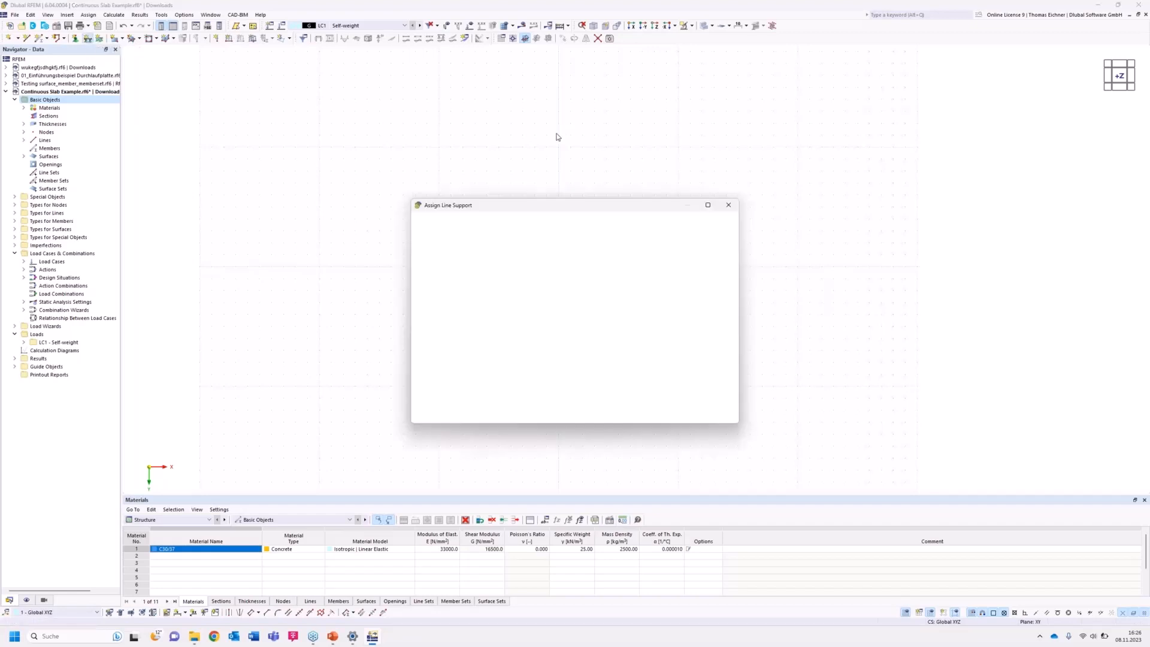
drag(495, 202, 320, 171)
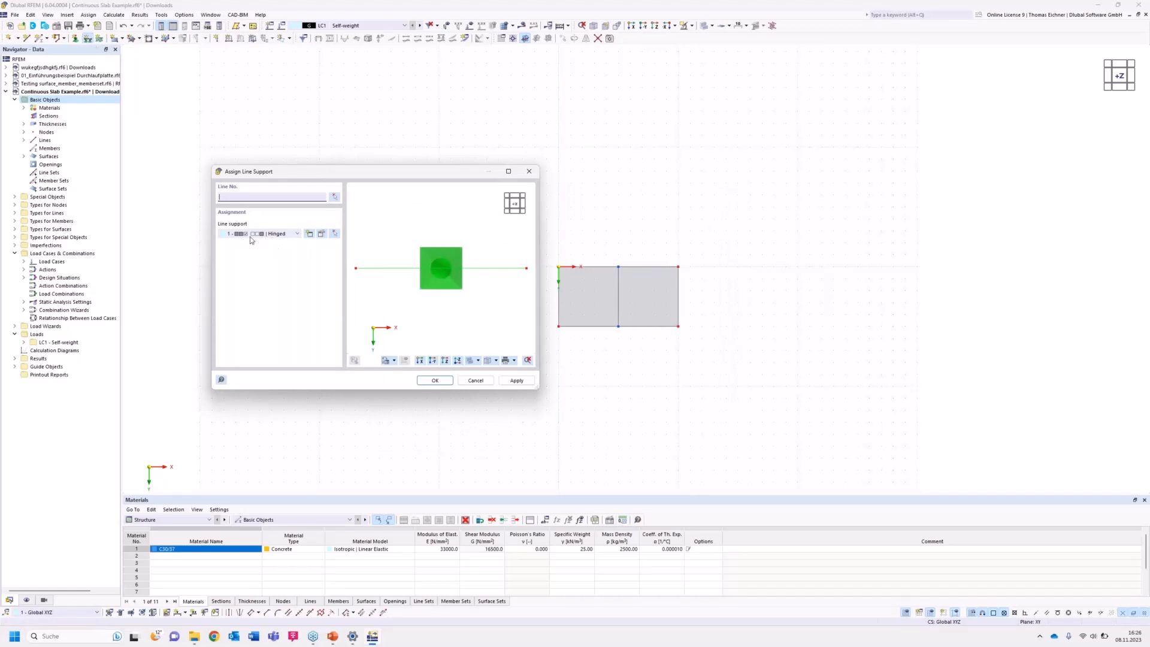
click(322, 235)
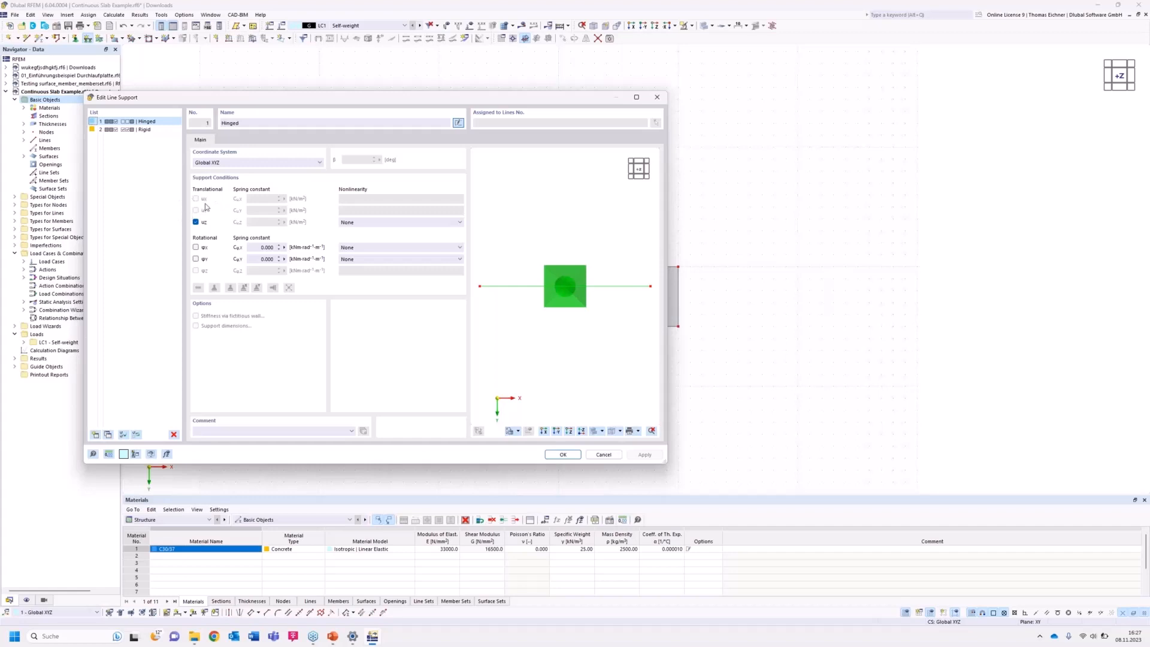
click(560, 455)
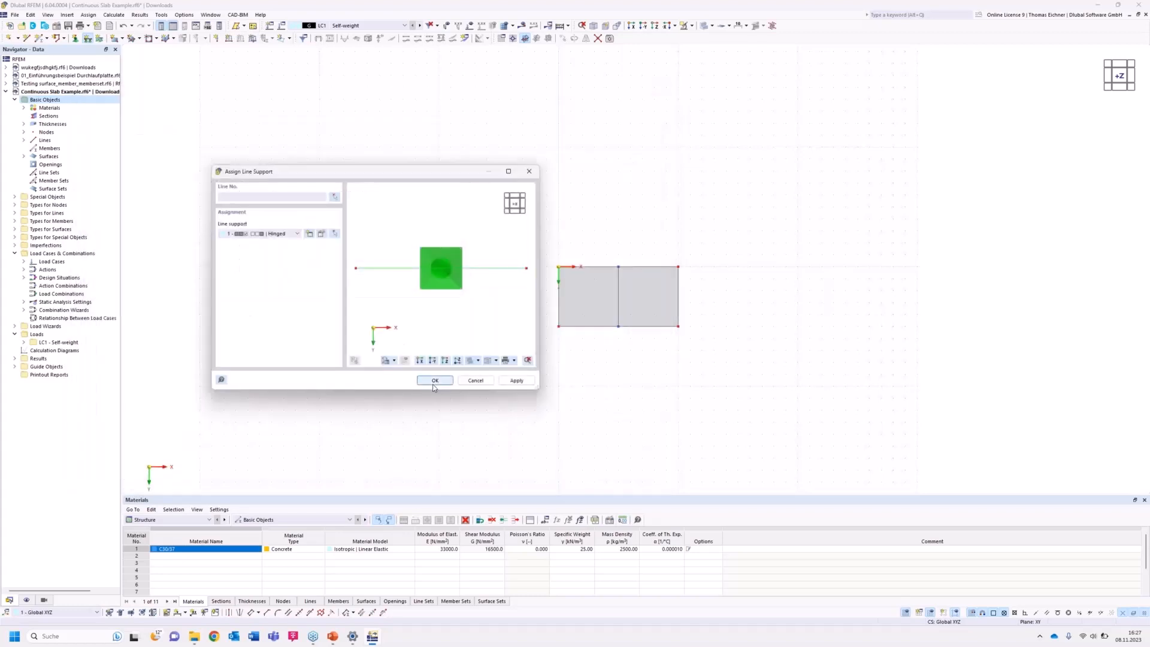
click(441, 383)
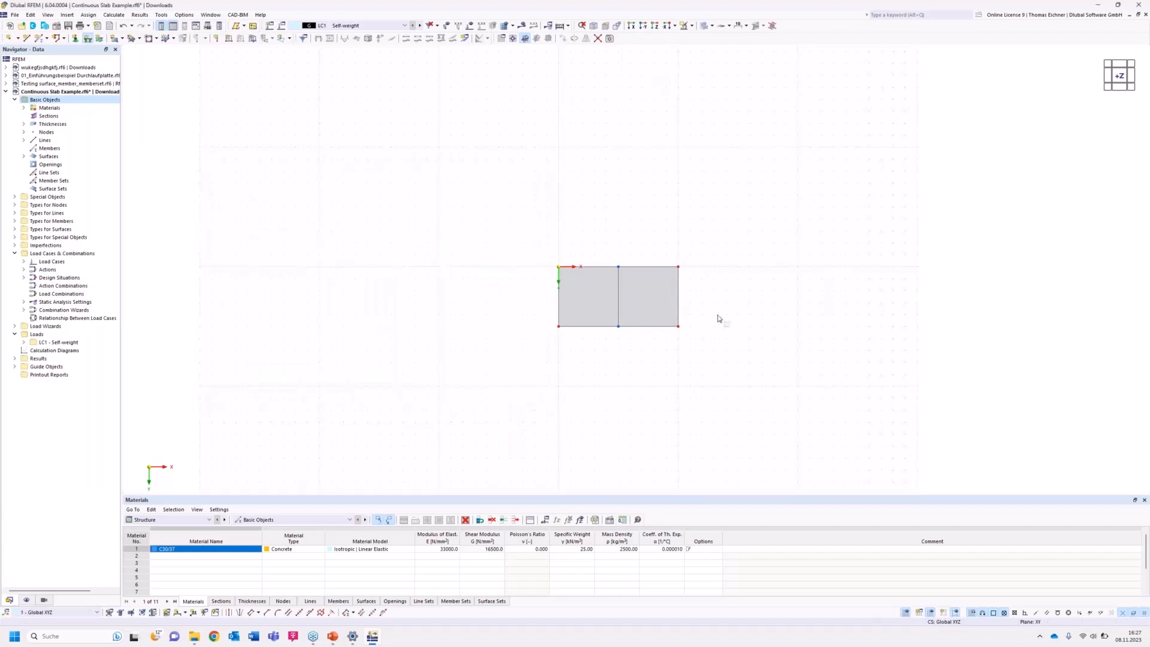
drag(689, 311, 516, 293)
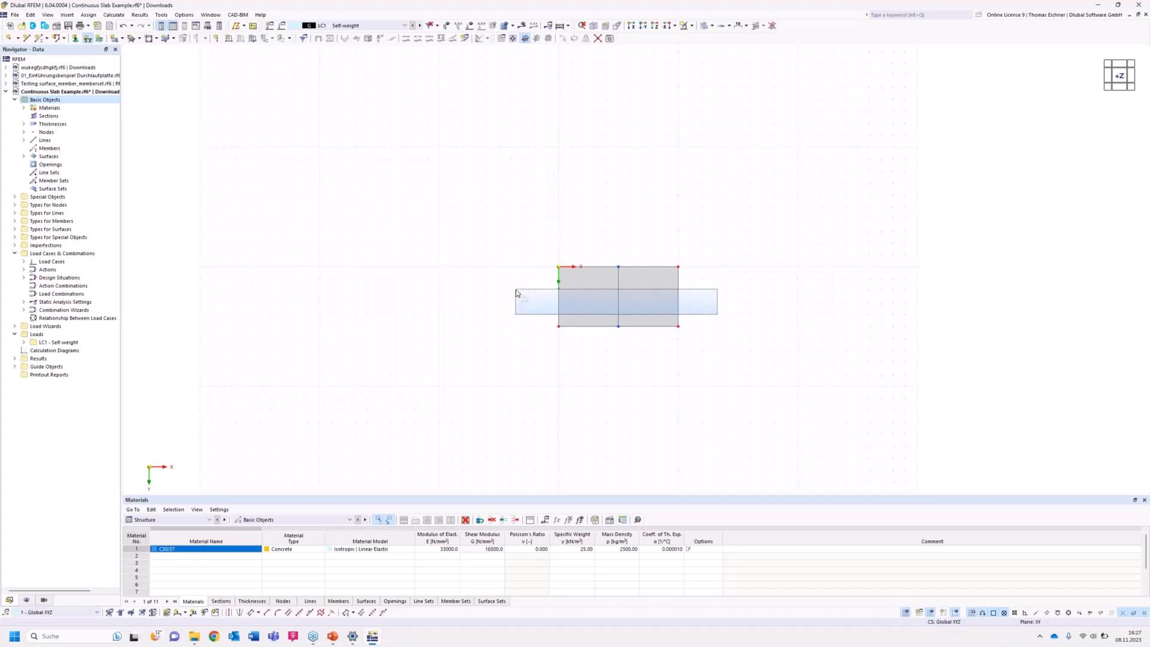
drag(515, 289, 516, 292)
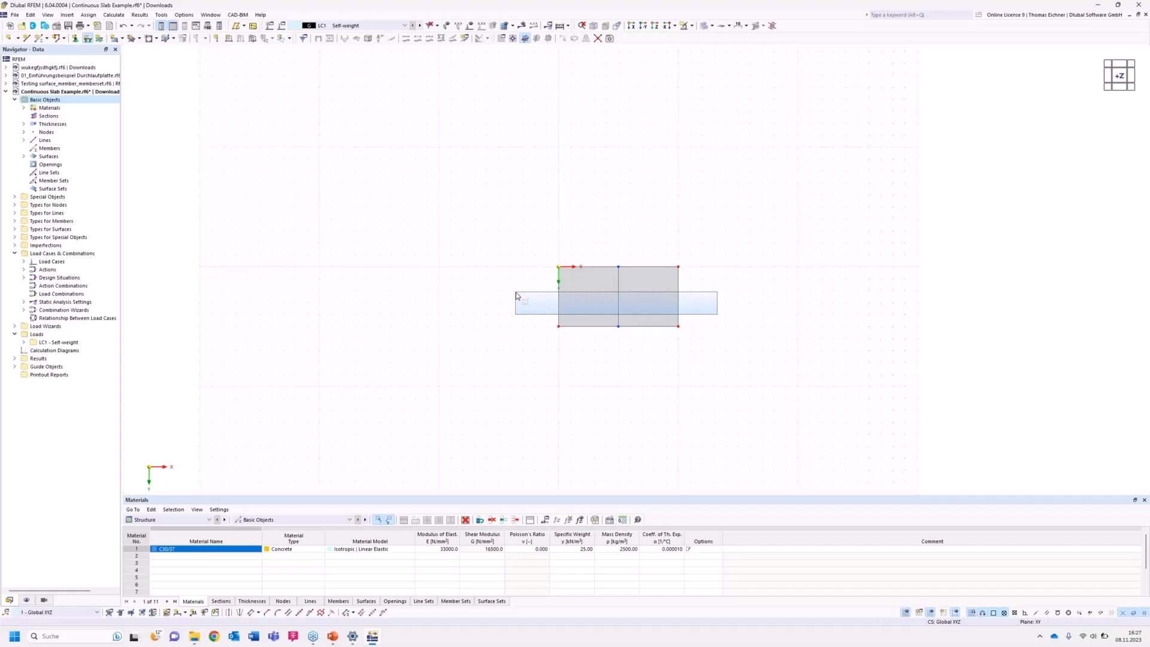
drag(515, 294, 516, 295)
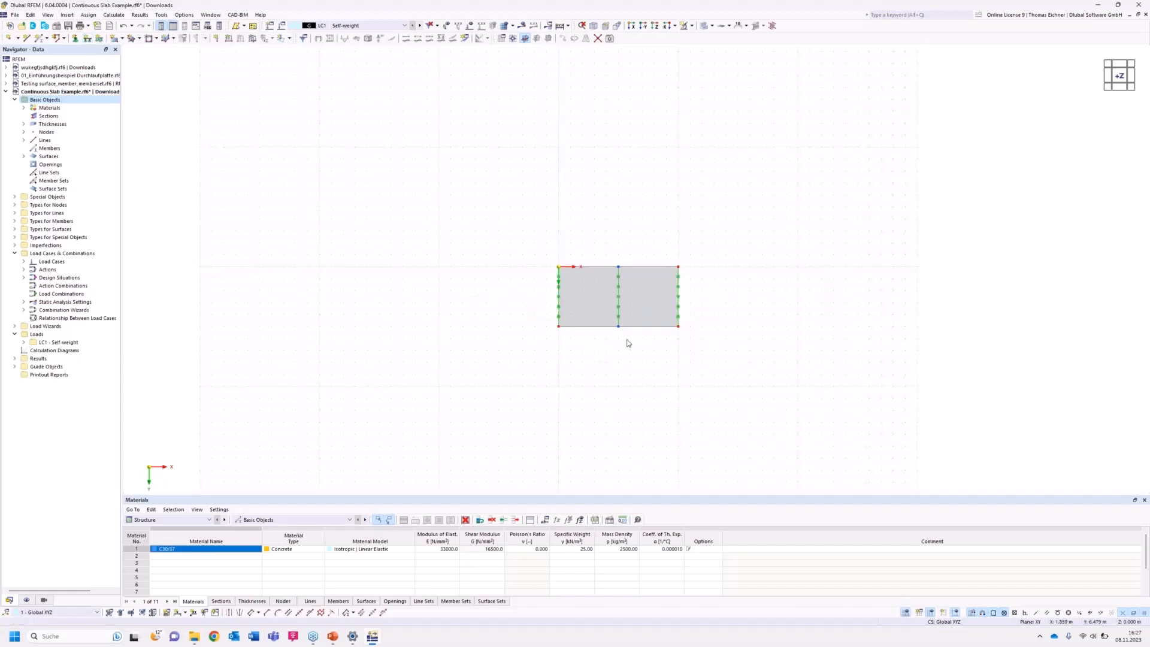
Enlarge the display size of the line support symbols on the slab.
scroll(626, 339, up, 2)
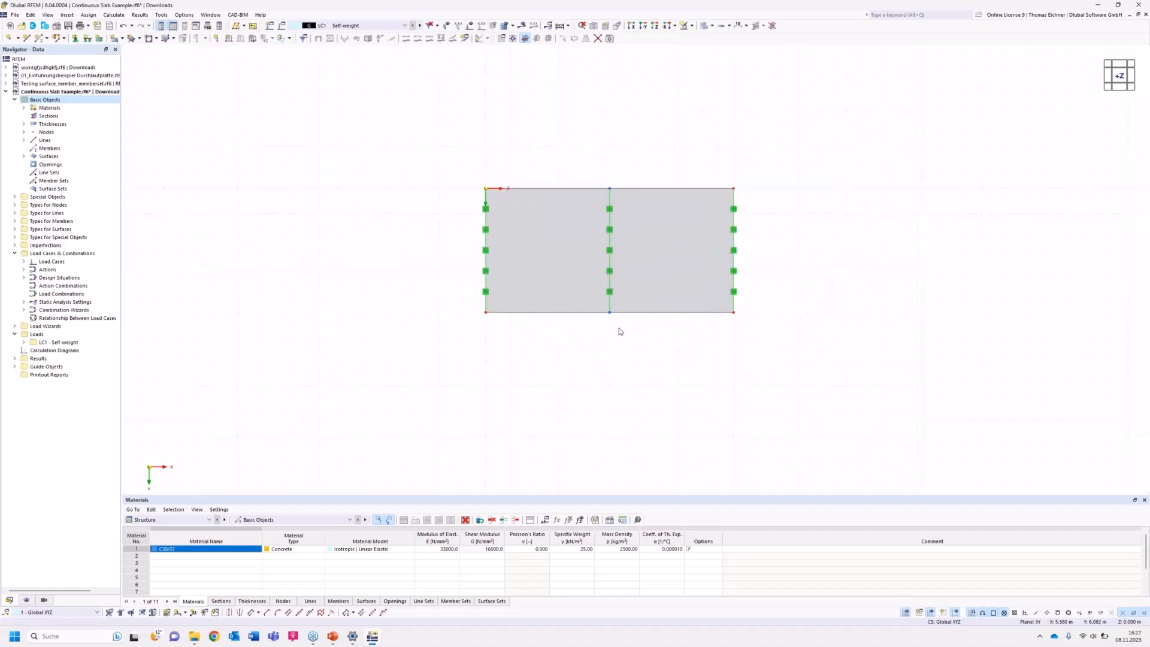
right_click(734, 252)
drag(778, 336, 821, 337)
click(562, 353)
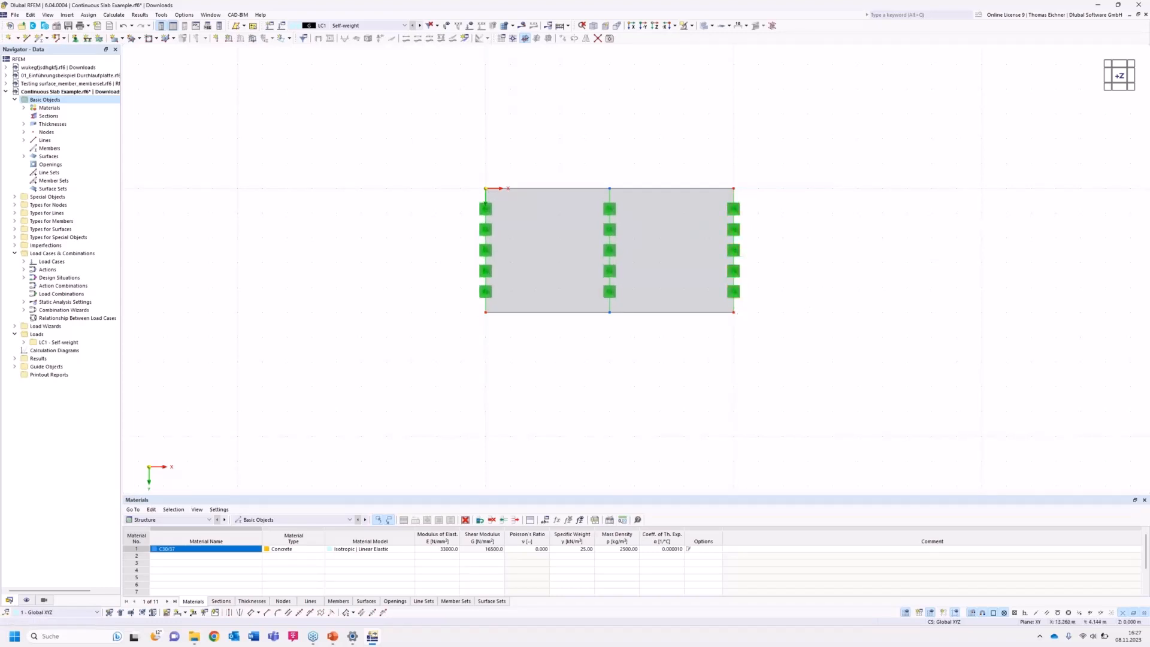
middle_drag(815, 297, 762, 312)
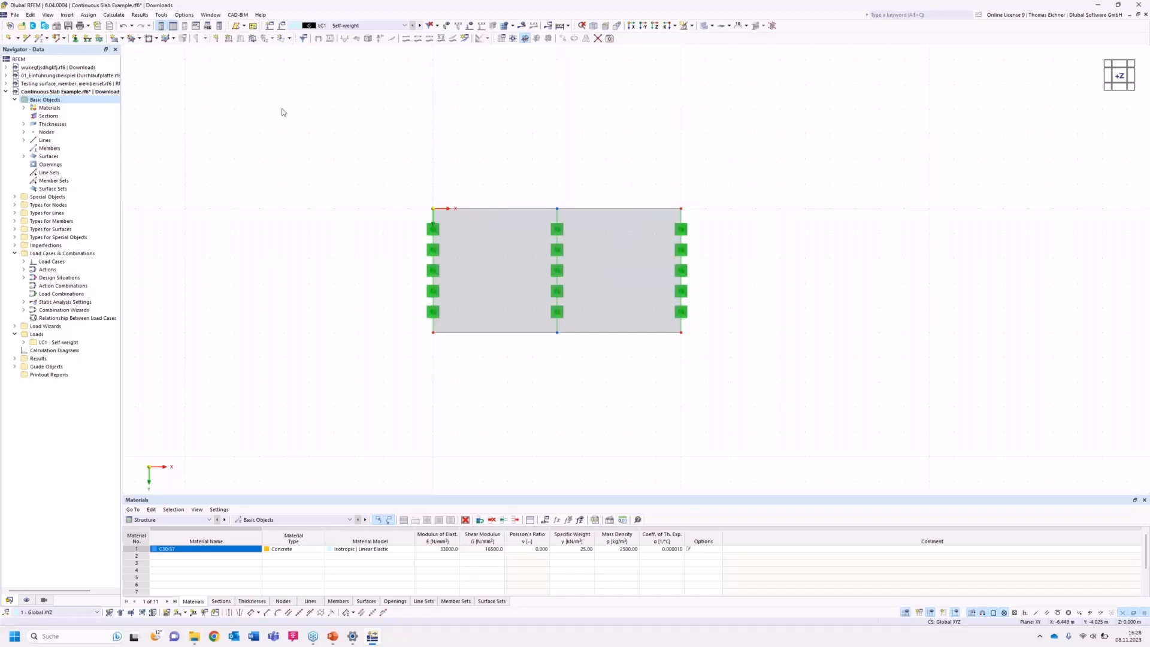
Apply a uniform surface force load of 10 kN/m² to the slab in load case LC1 - Self-weight.
click(253, 39)
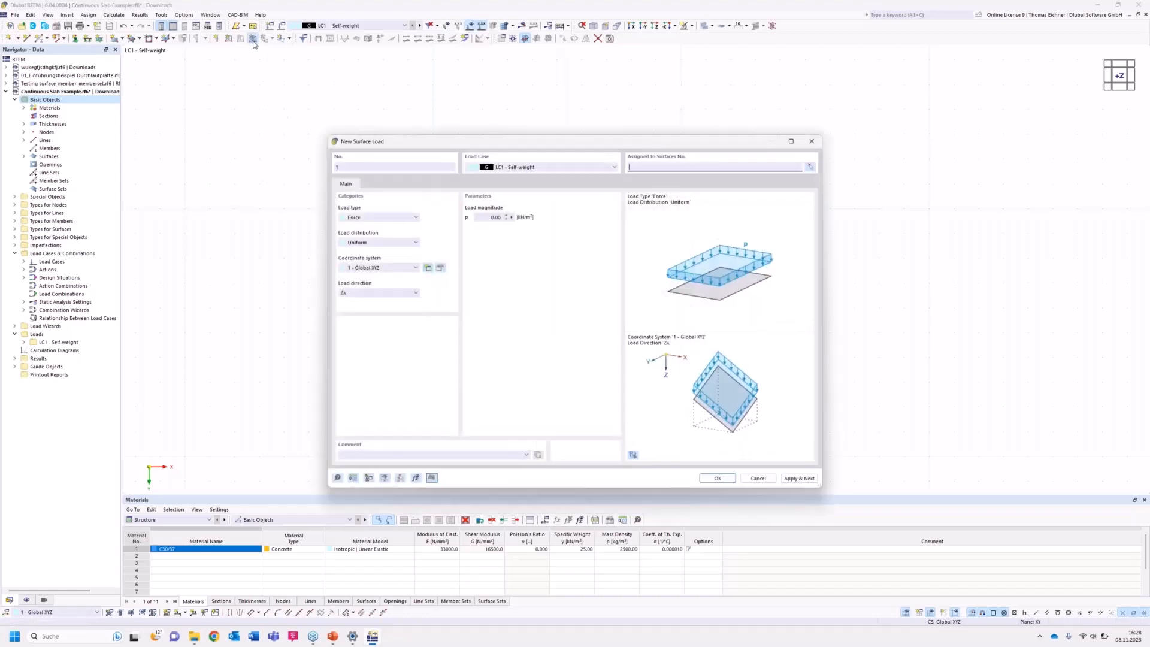
click(495, 218)
text(10)
click(649, 166)
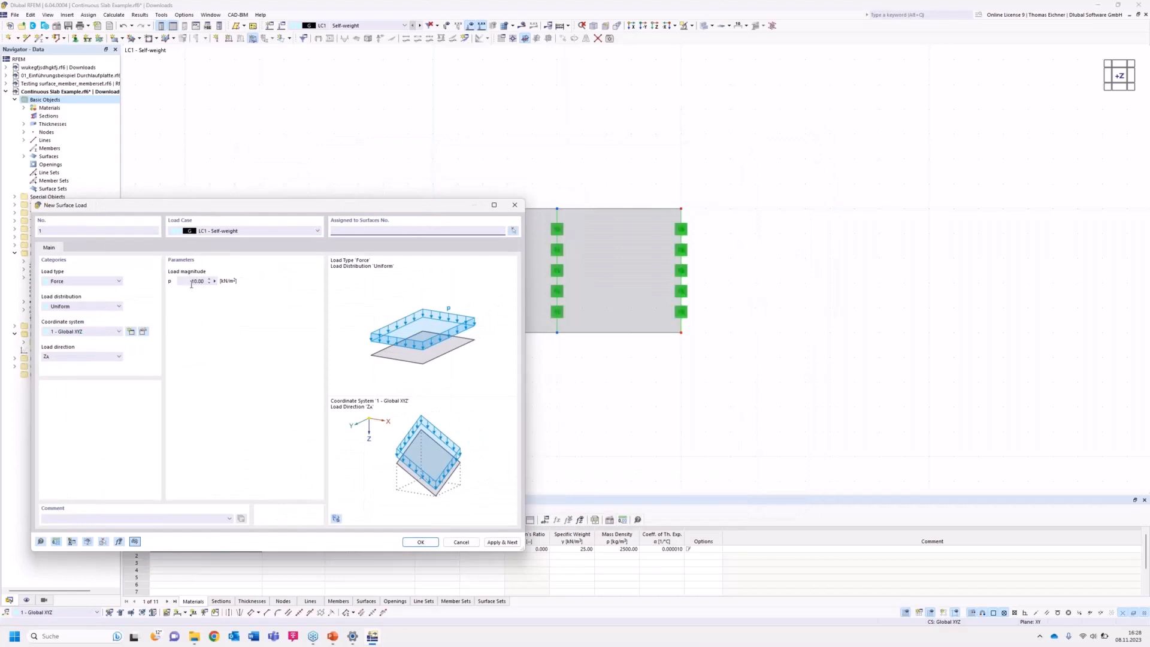
click(210, 281)
click(206, 324)
click(408, 232)
drag(380, 212, 381, 226)
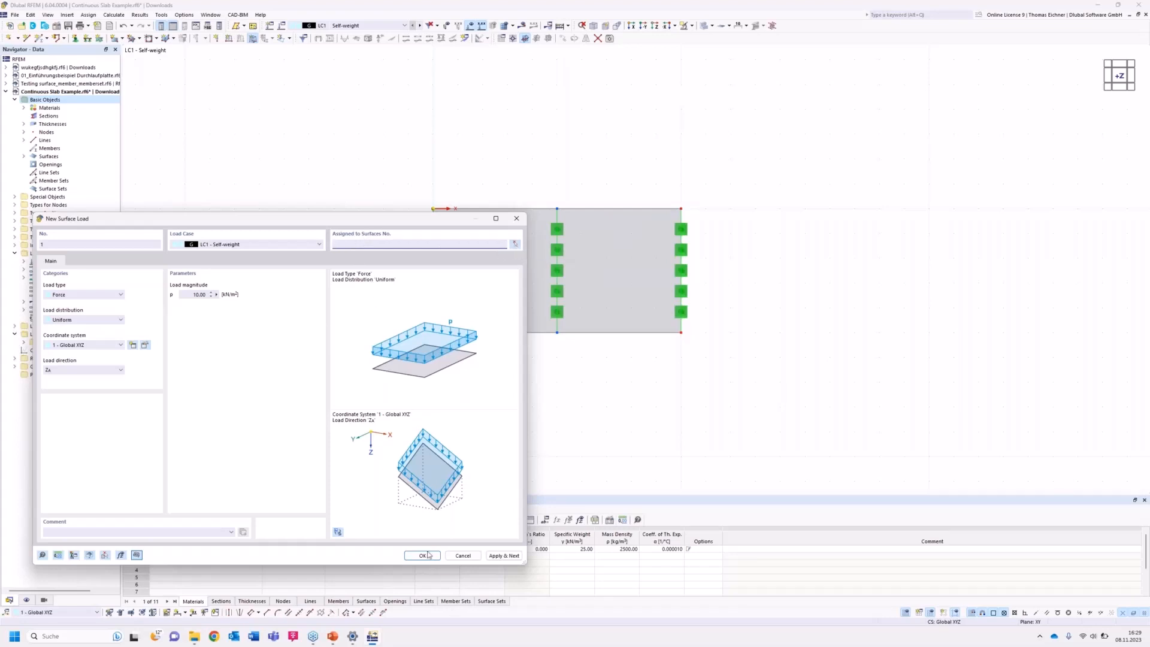
click(423, 556)
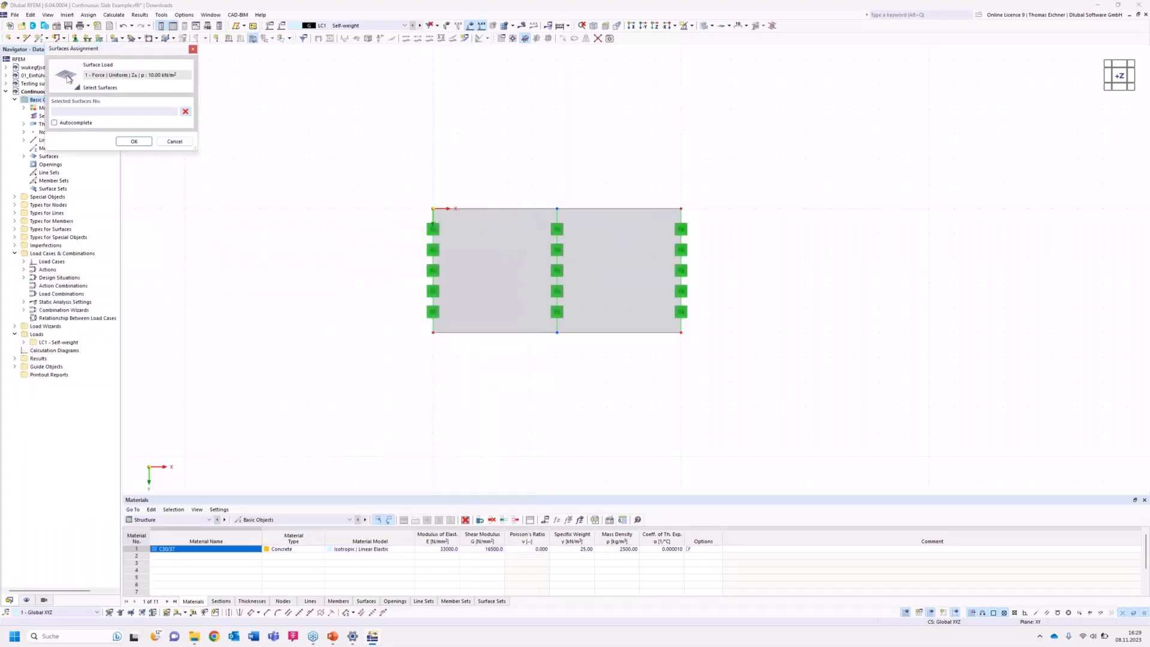
click(486, 246)
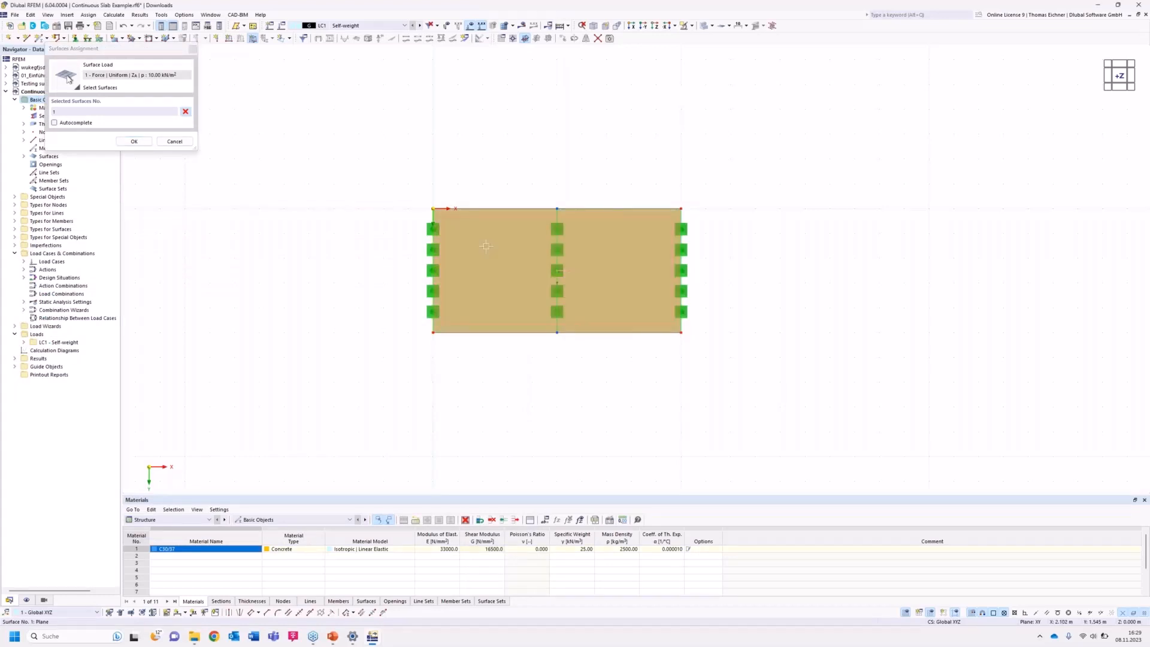
click(134, 142)
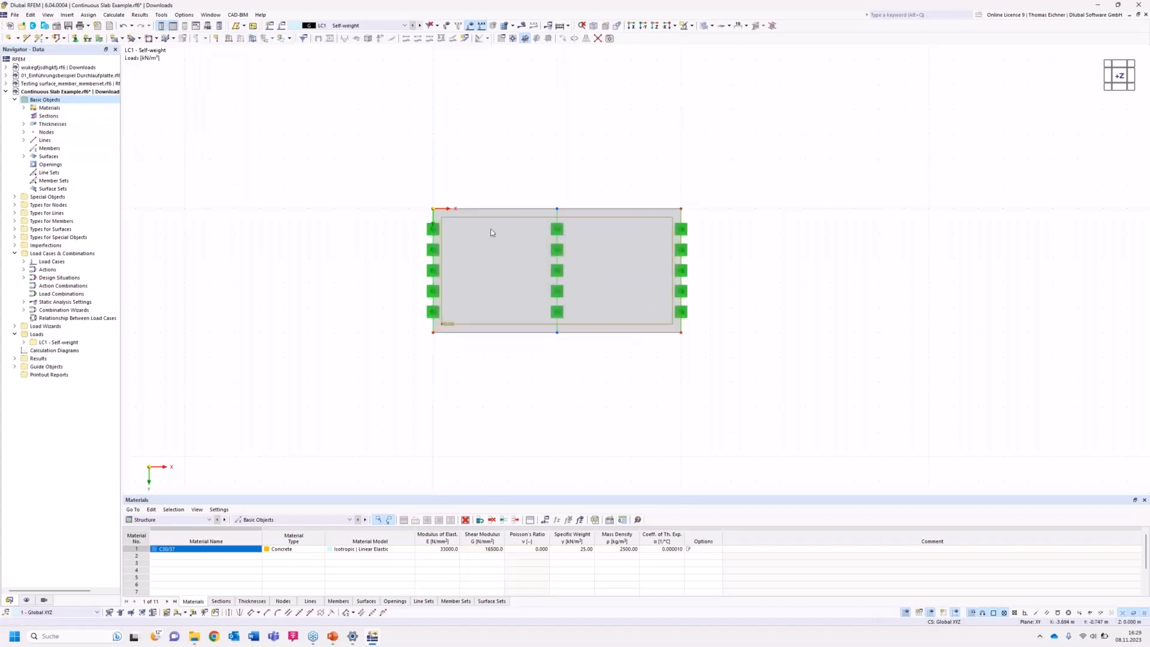
Select the complete slab with its supports and load, and set up a Move/Copy operation creating 3 copies.
ctrl+middle_drag(381, 207, 523, 197)
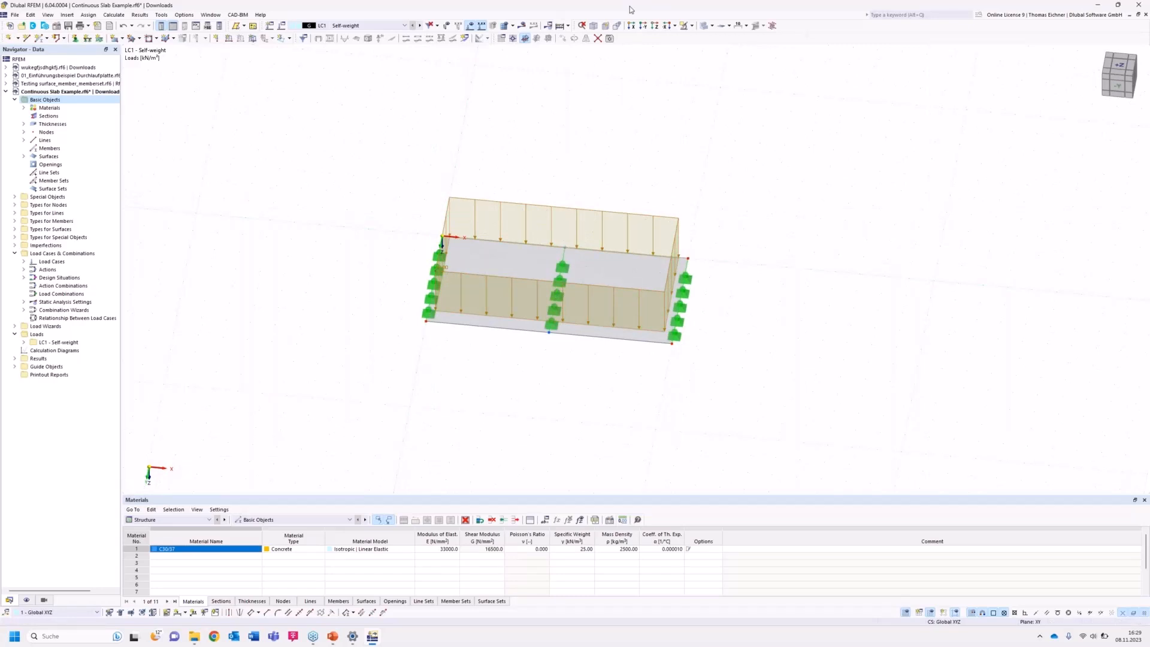
click(655, 25)
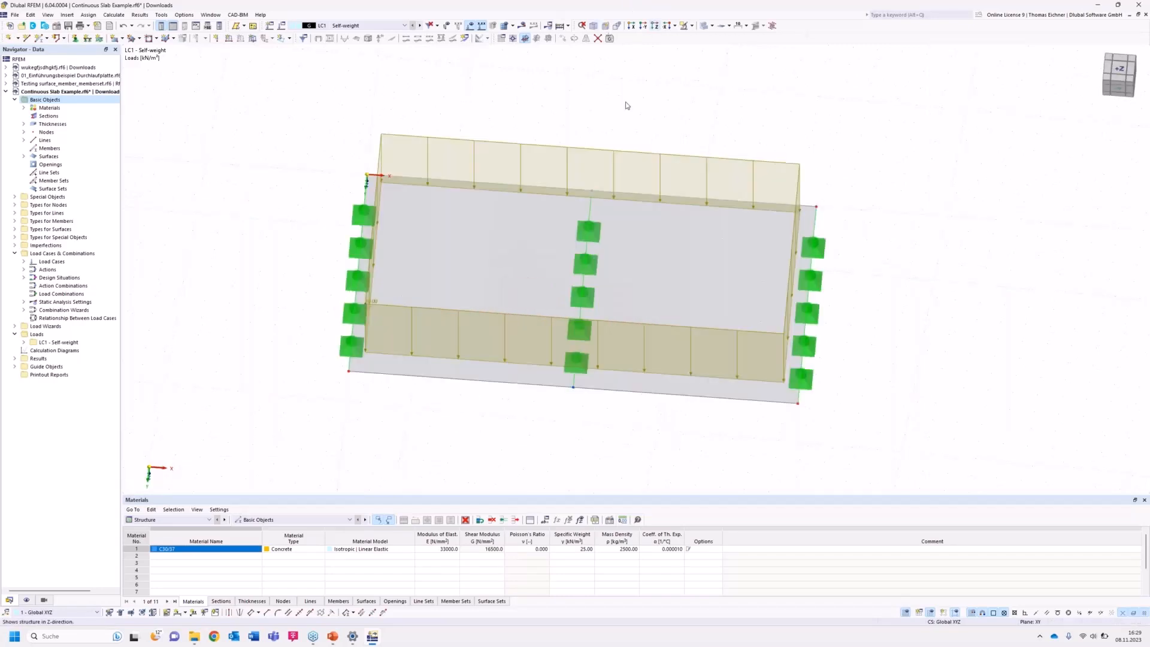
scroll(520, 302, down, 10)
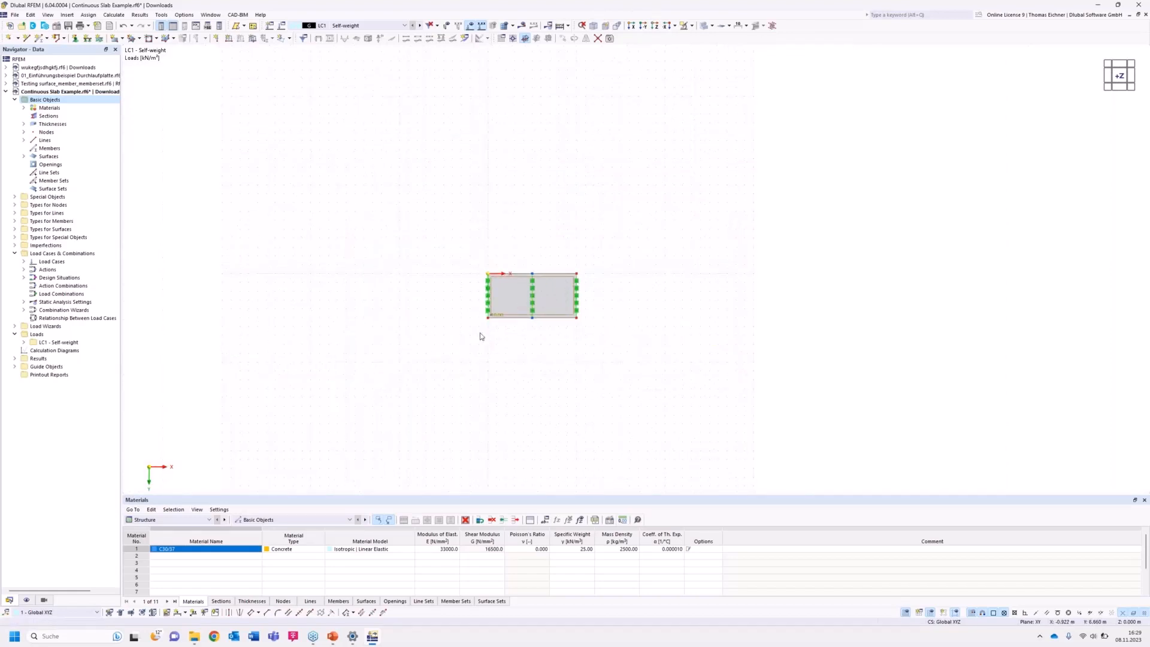
drag(541, 301, 627, 231)
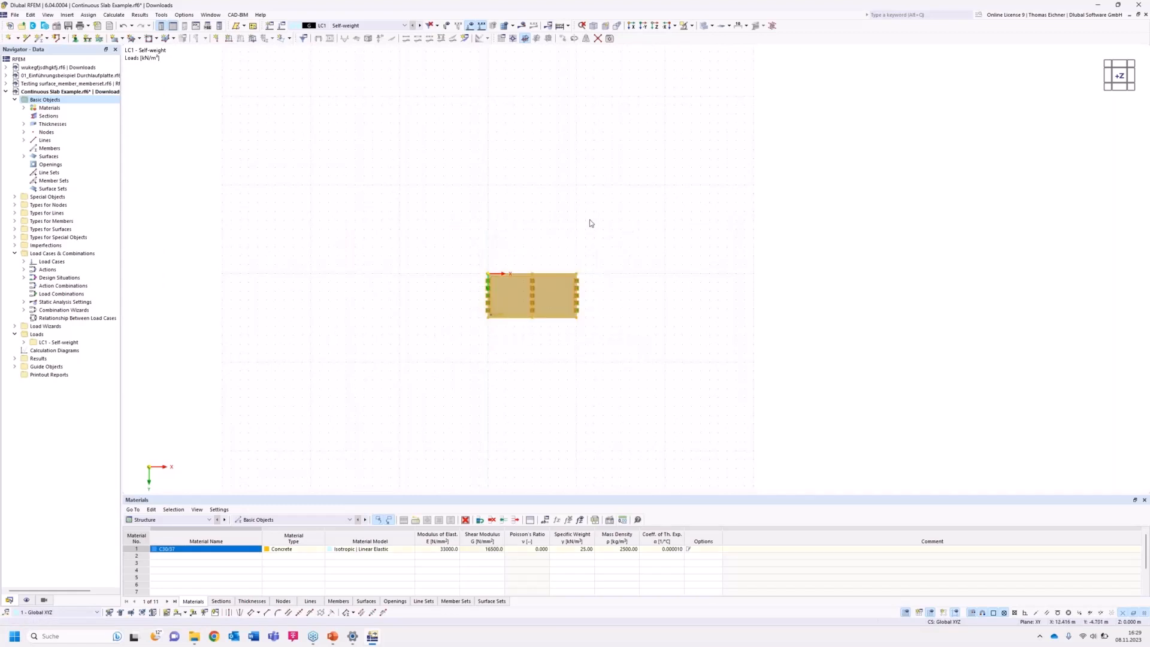
click(562, 38)
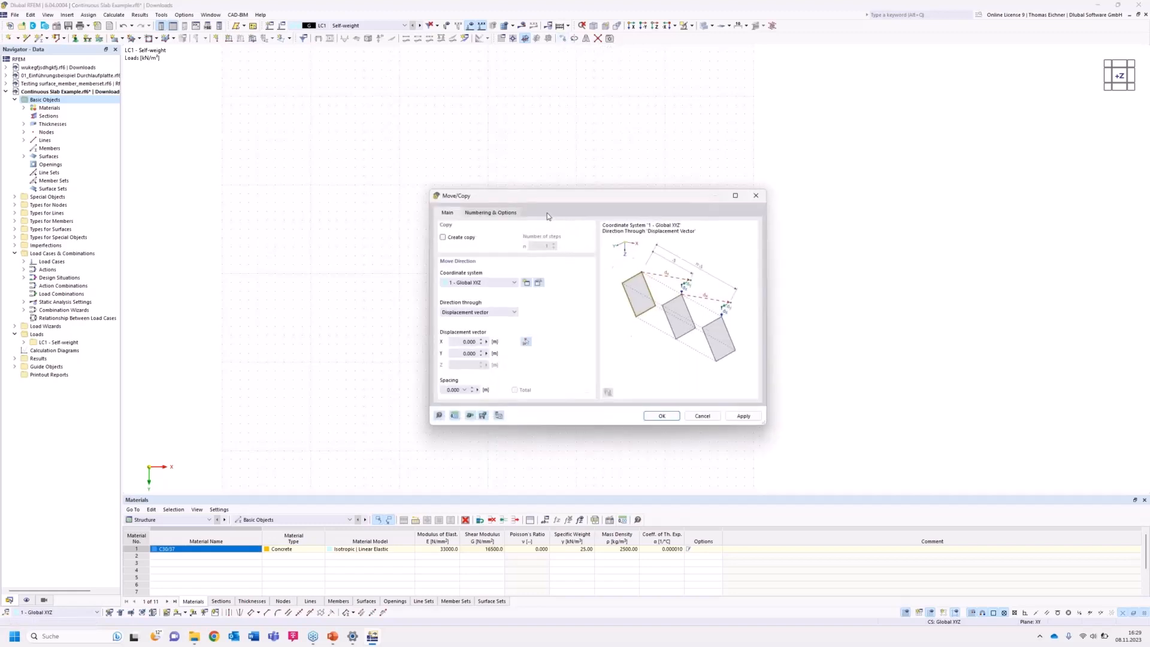
drag(593, 201, 762, 166)
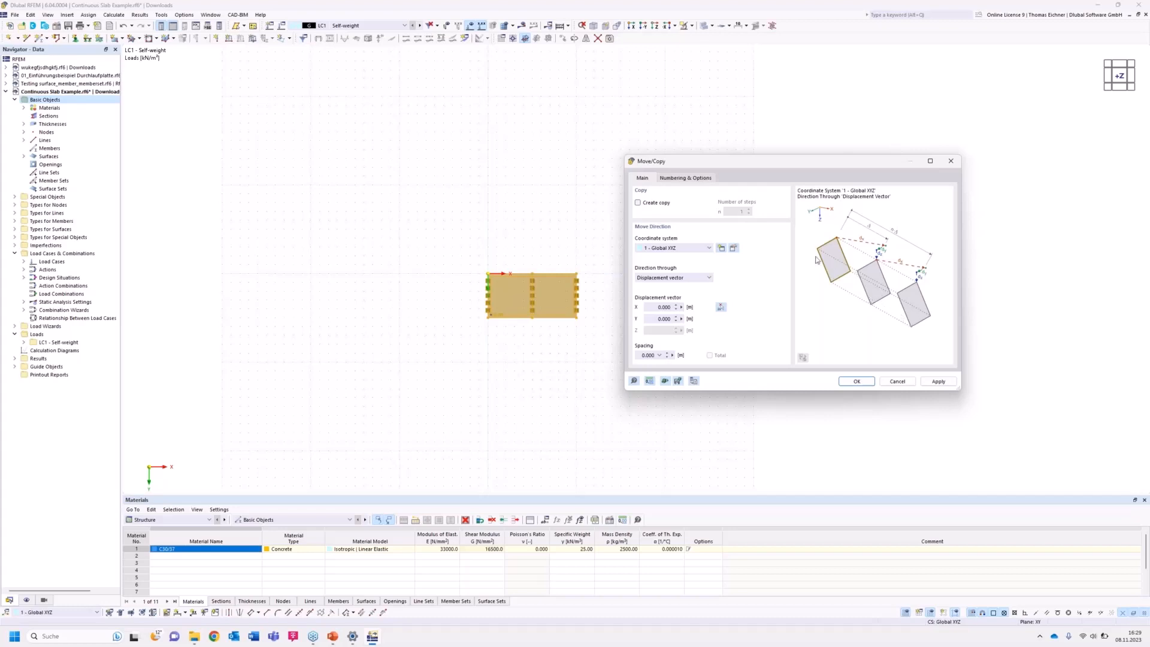
click(638, 203)
click(742, 211)
text(3)
Set the copy displacement to 15 m in X, create the slab copies and clear the selection.
click(655, 308)
text(10)
drag(661, 307, 691, 309)
text(1)
drag(712, 164, 840, 161)
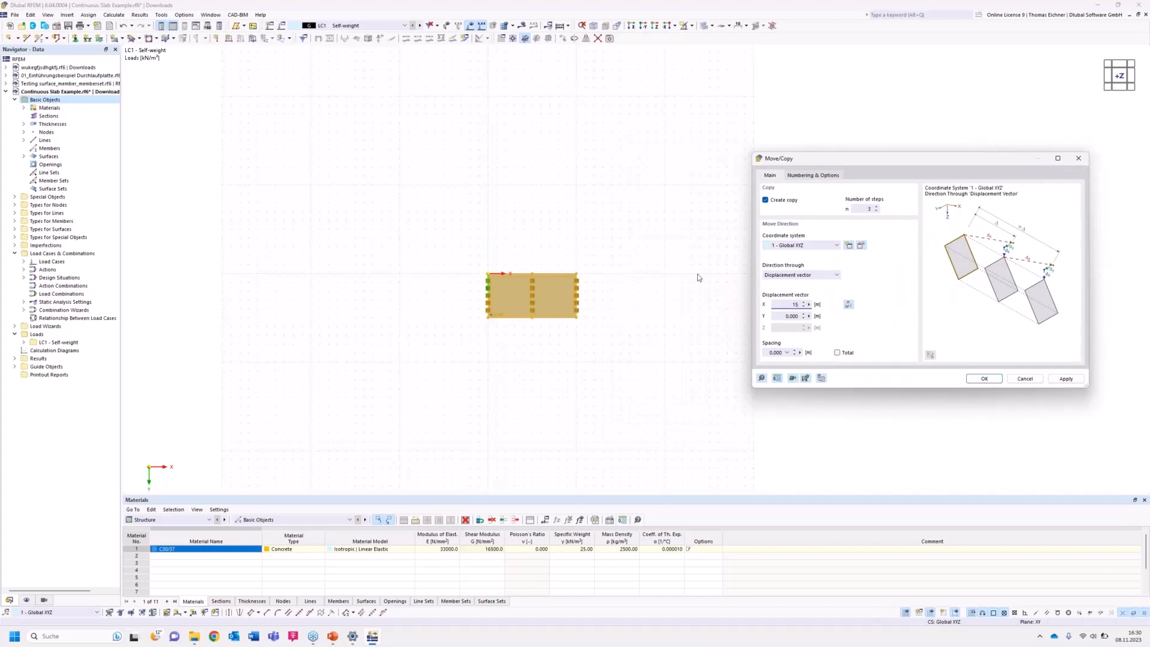
key(Tab)
click(782, 306)
click(984, 378)
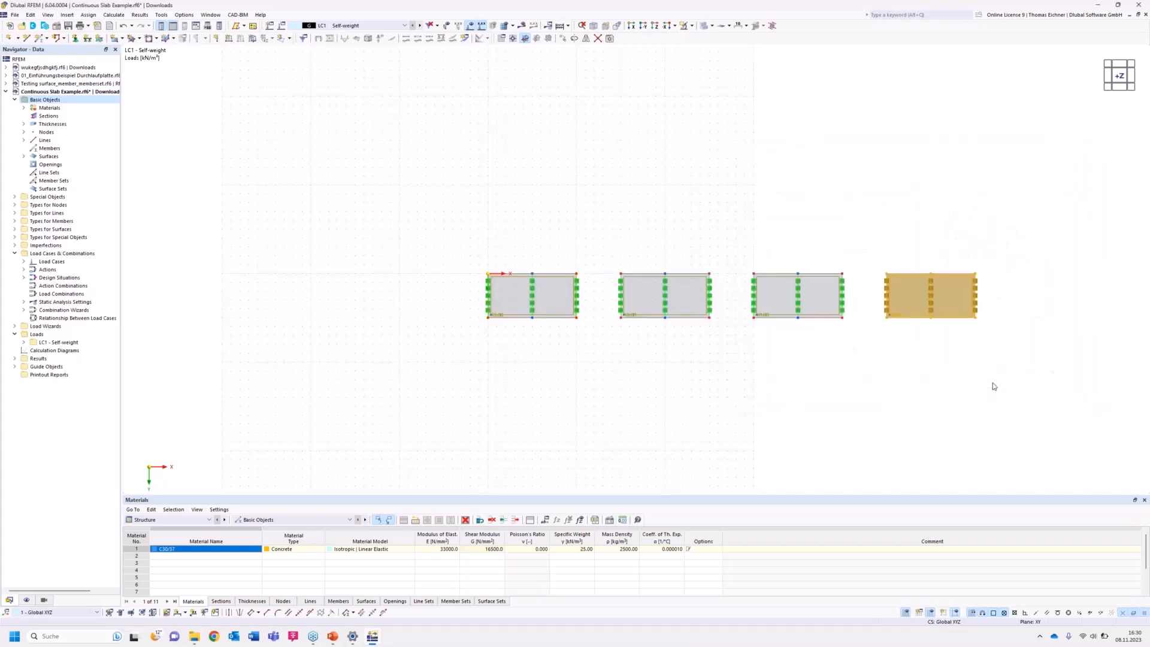
middle_drag(865, 367, 840, 368)
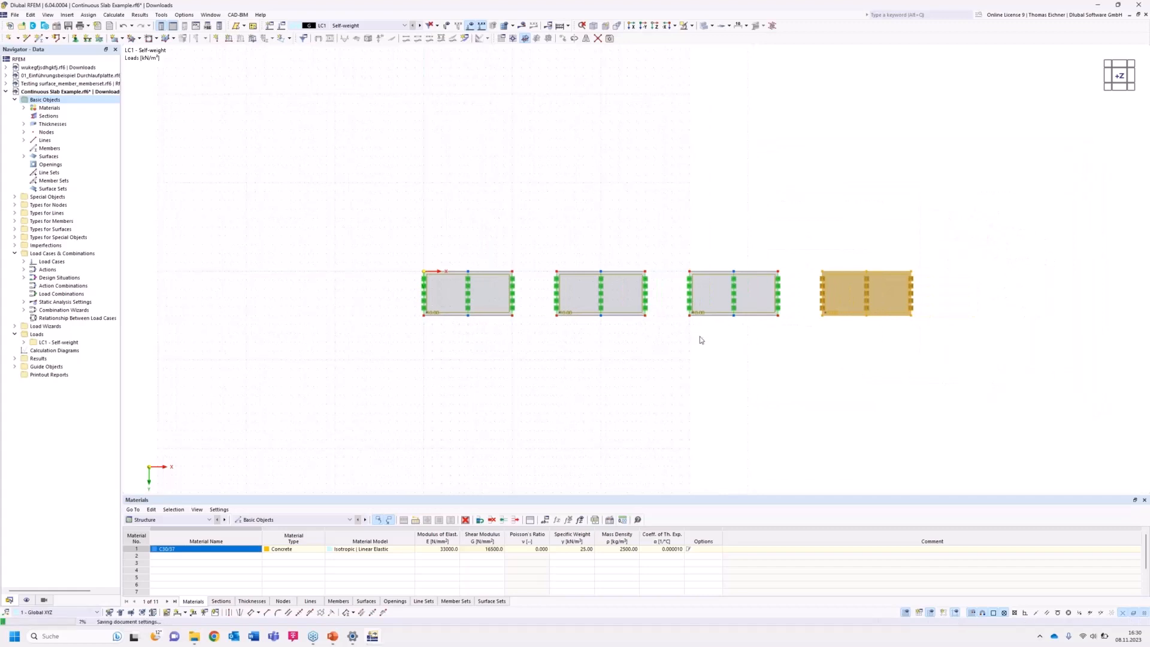
click(748, 440)
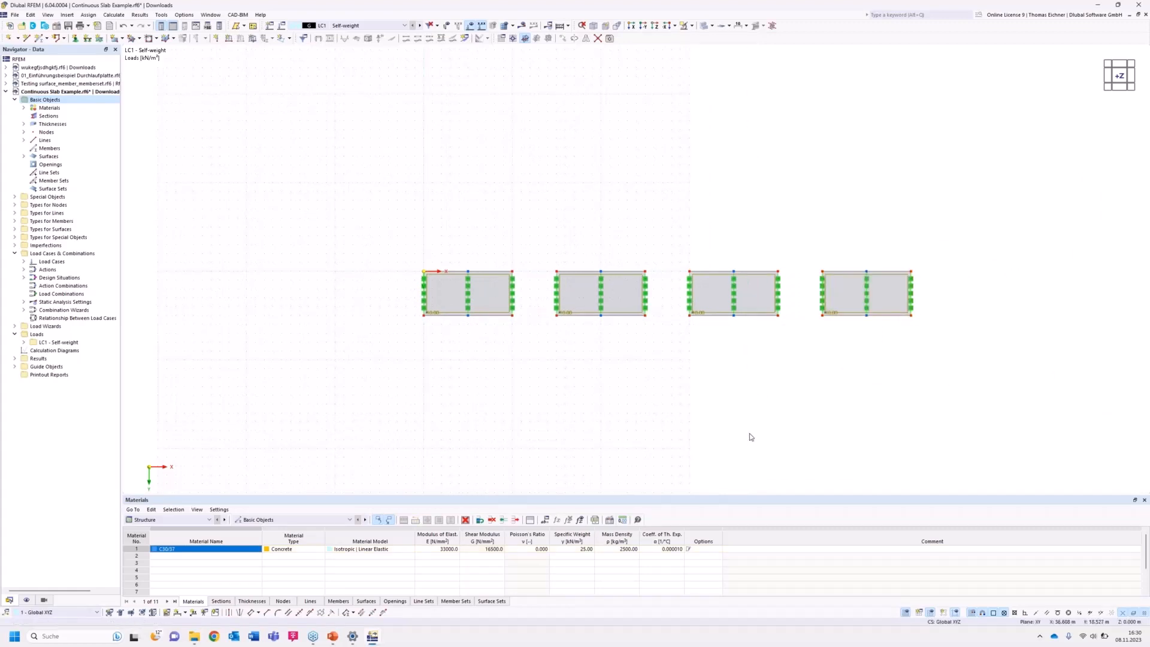
Open the work plane and grid/snap settings and extend the number of grid points in the positive direction 1.
scroll(750, 434, down, 1)
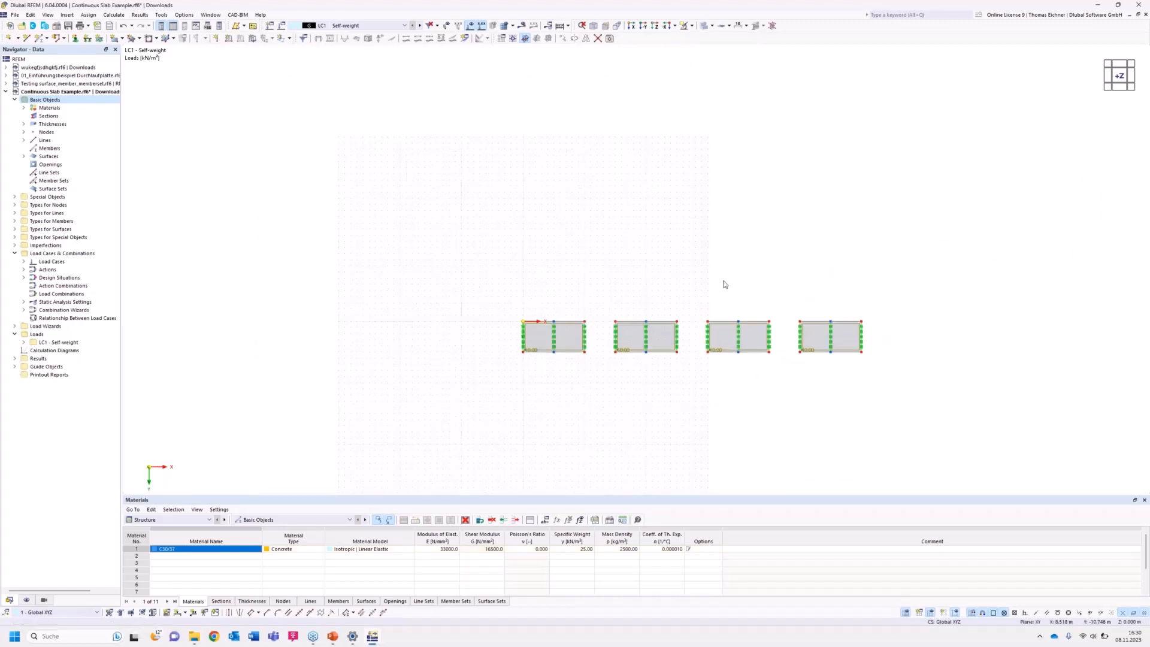
middle_drag(691, 226, 620, 179)
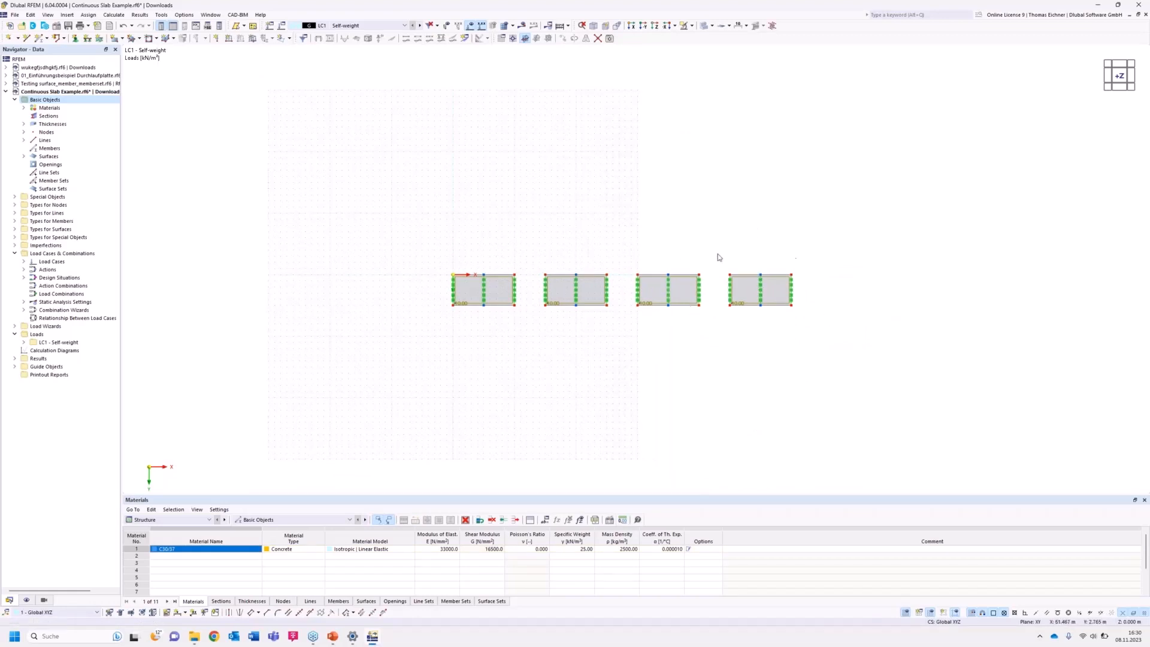
right_click(507, 352)
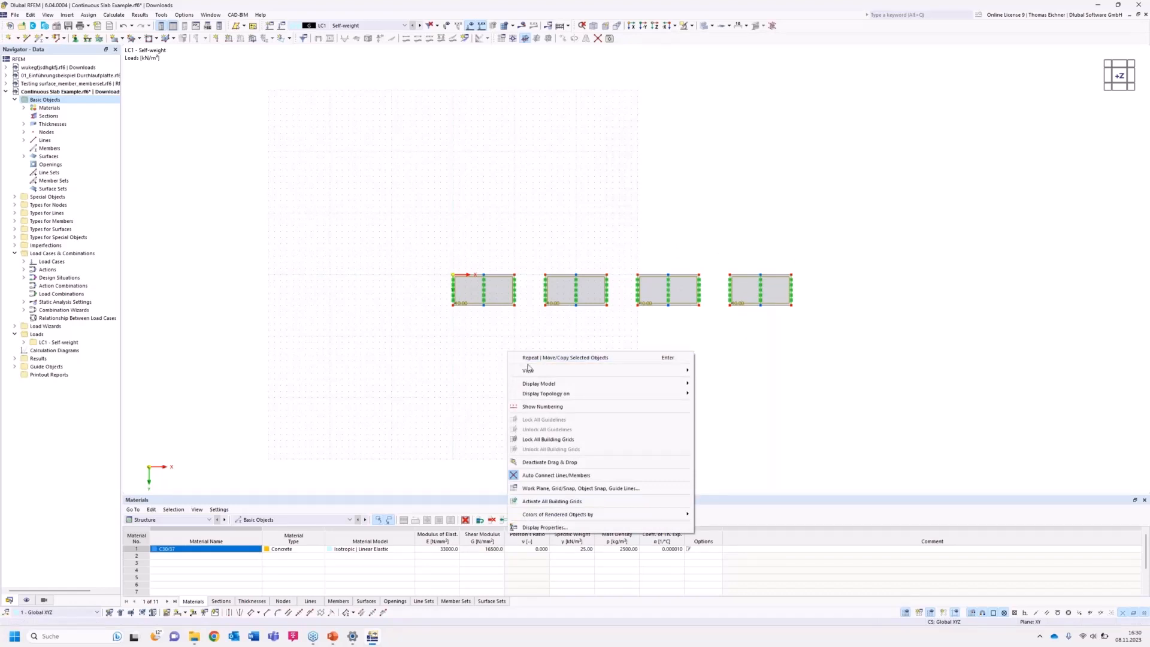
mouse_move(542, 397)
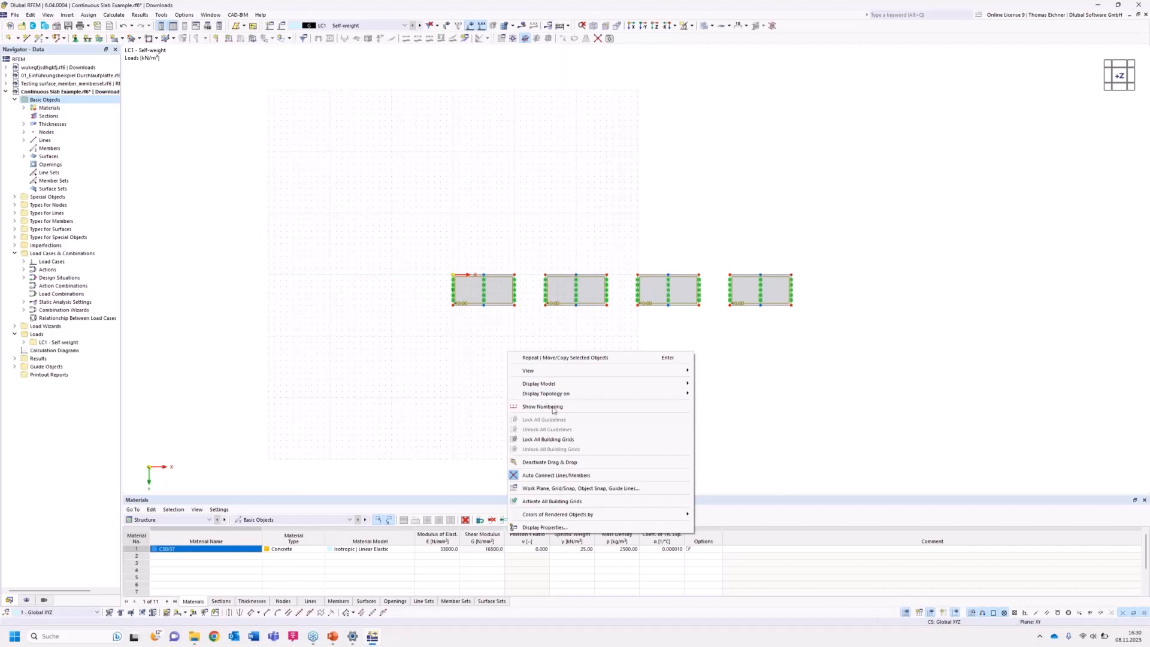
click(577, 489)
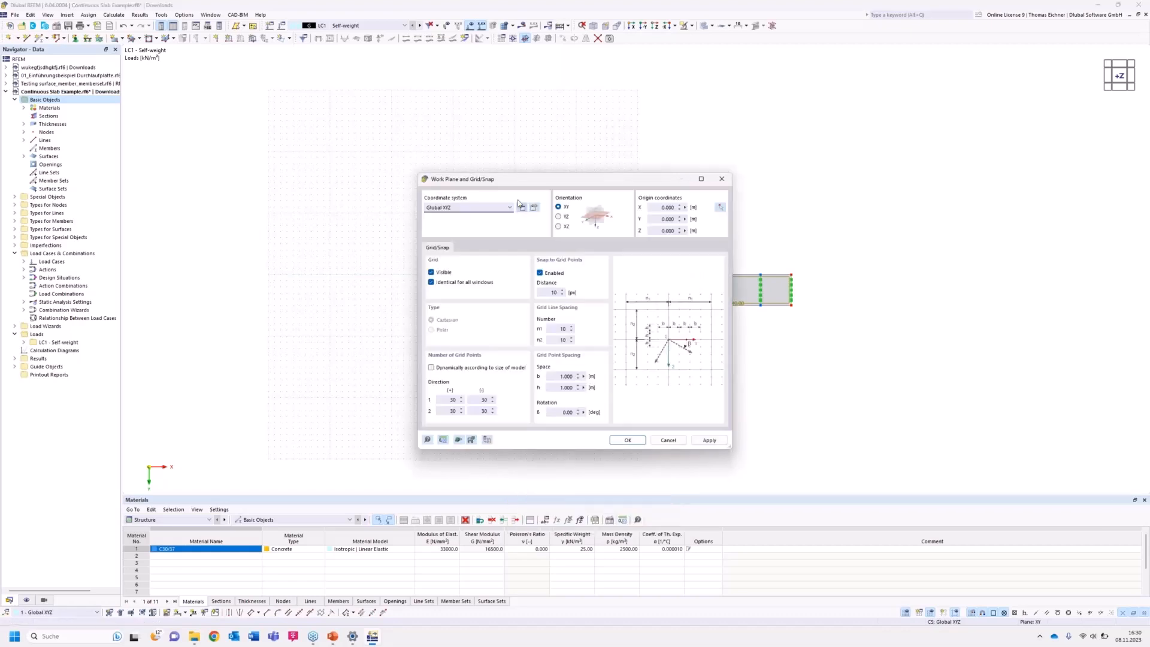
drag(544, 182, 245, 162)
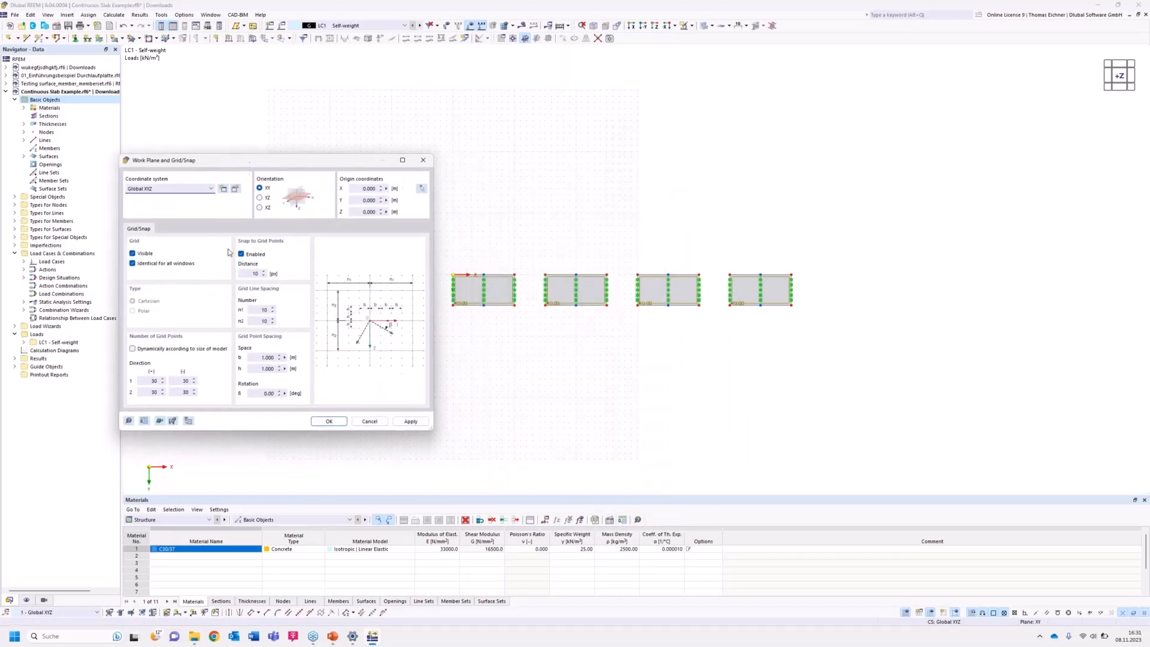
double_click(144, 381)
Set the grid point spacing to 0.5 m in both directions, b and h.
click(260, 357)
drag(260, 357, 323, 363)
text(0)
text(.5)
key(Tab)
text(0.5)
click(276, 358)
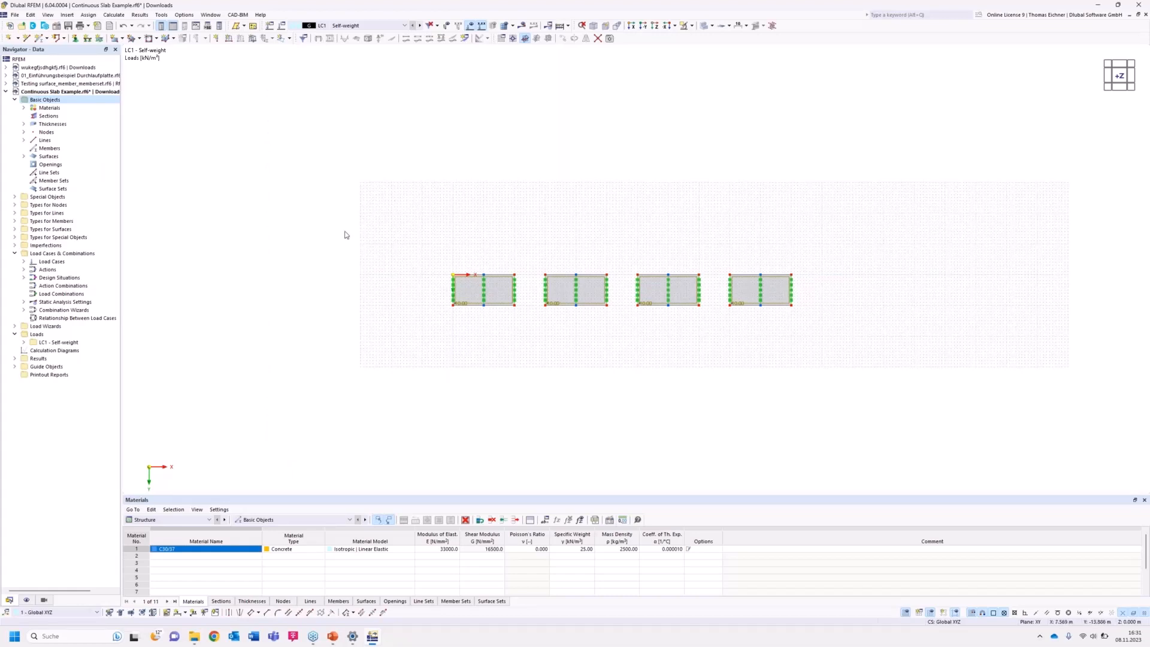
Check the global target length of finite elements in the mesh settings without changing it.
middle_drag(834, 249, 690, 251)
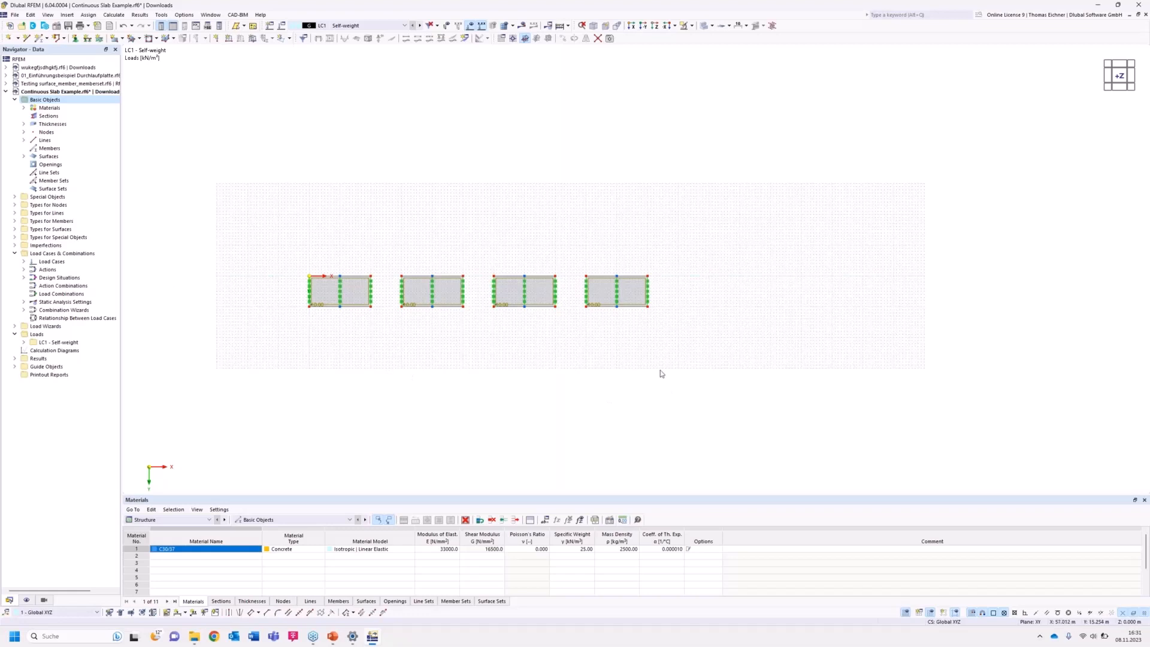
scroll(688, 290, up, 2)
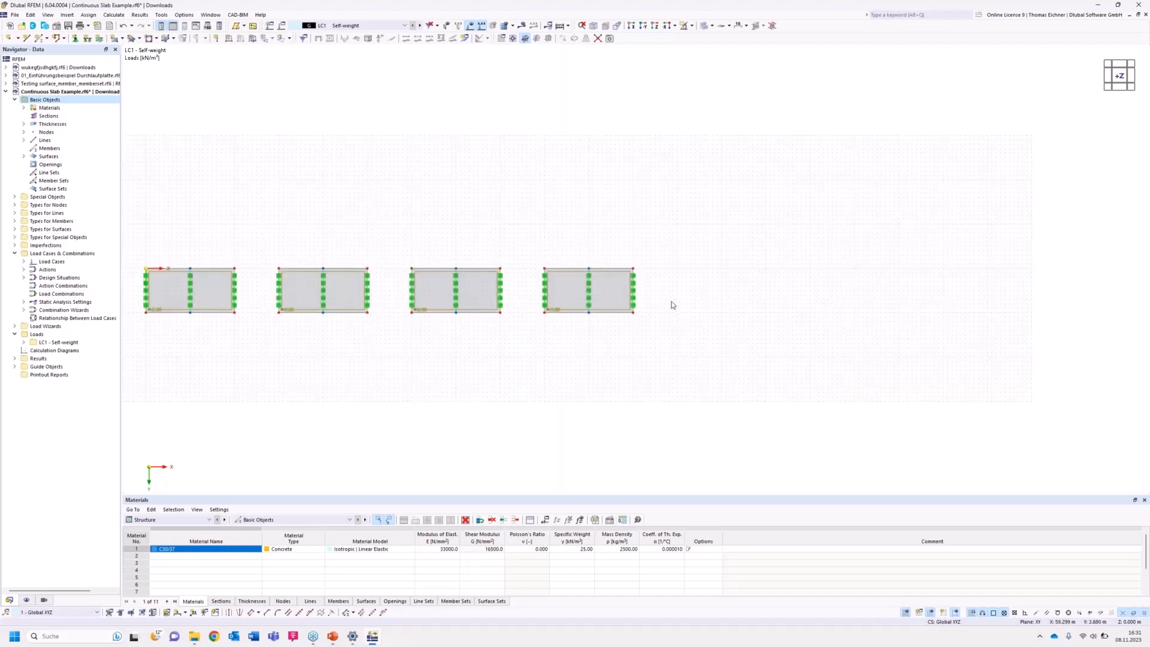
middle_drag(357, 206, 431, 202)
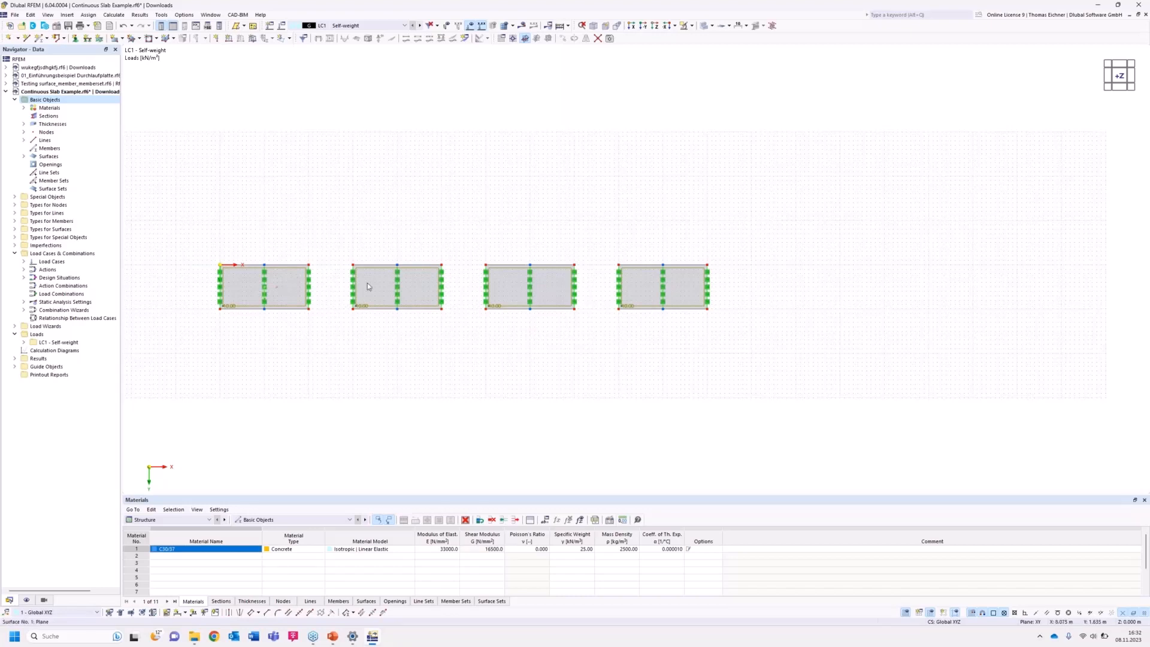
click(113, 14)
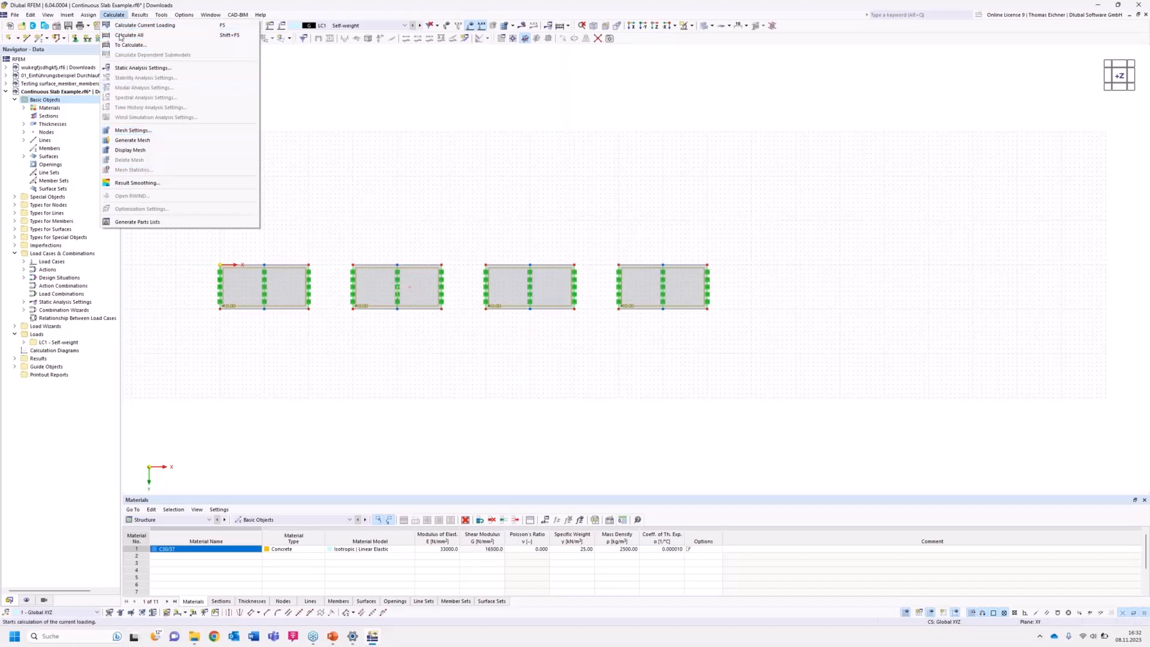
click(133, 131)
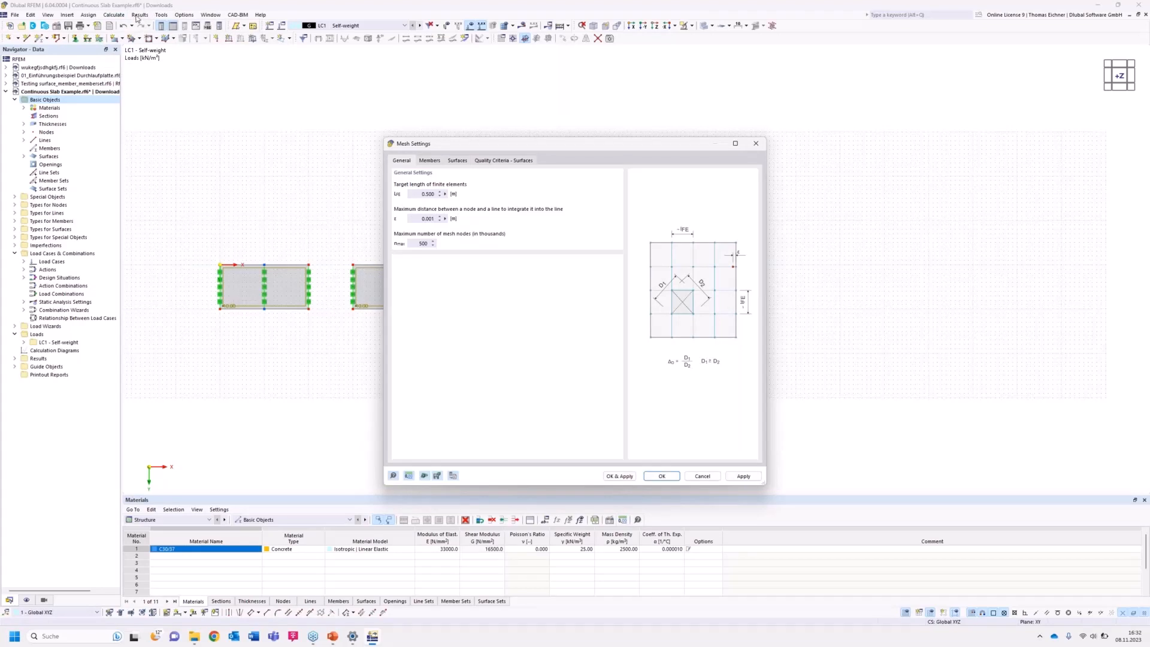
double_click(420, 193)
drag(487, 149, 839, 138)
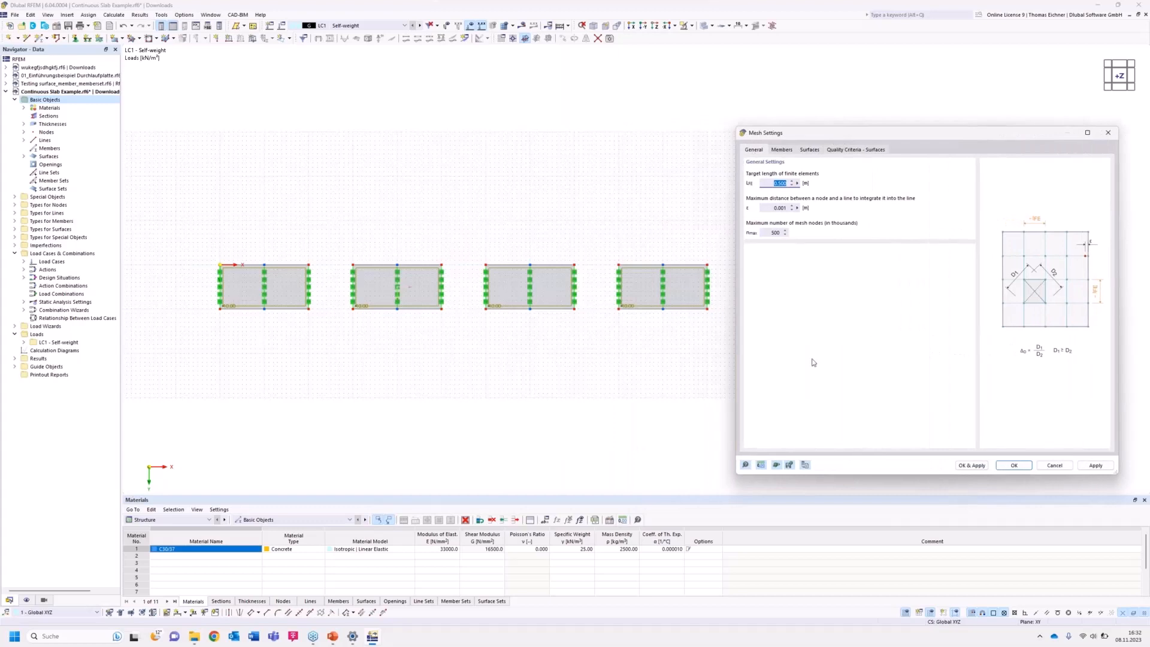
drag(1004, 139, 959, 142)
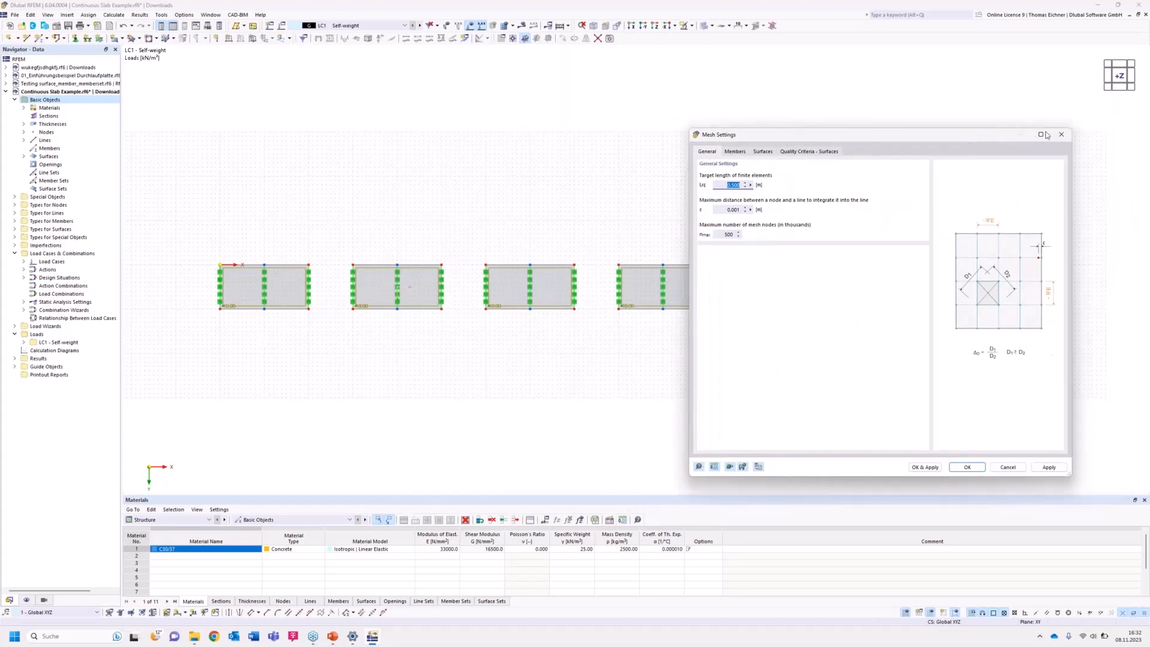
click(1062, 135)
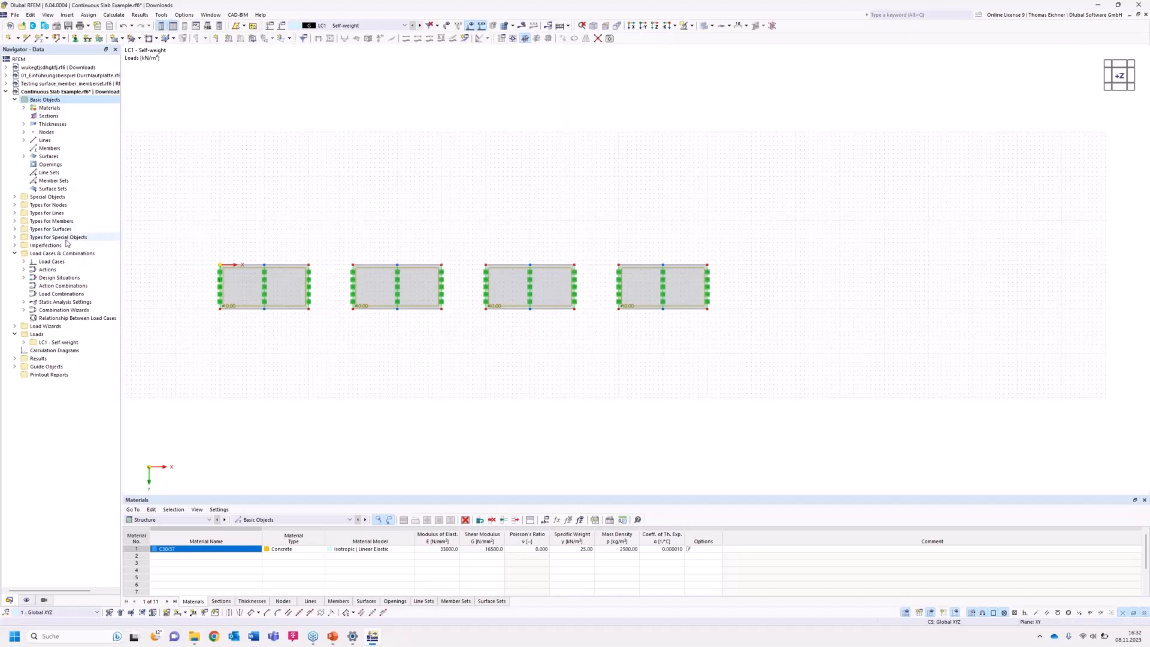
Start a new surface mesh refinement and duplicate its entry three times for the four slabs.
click(15, 238)
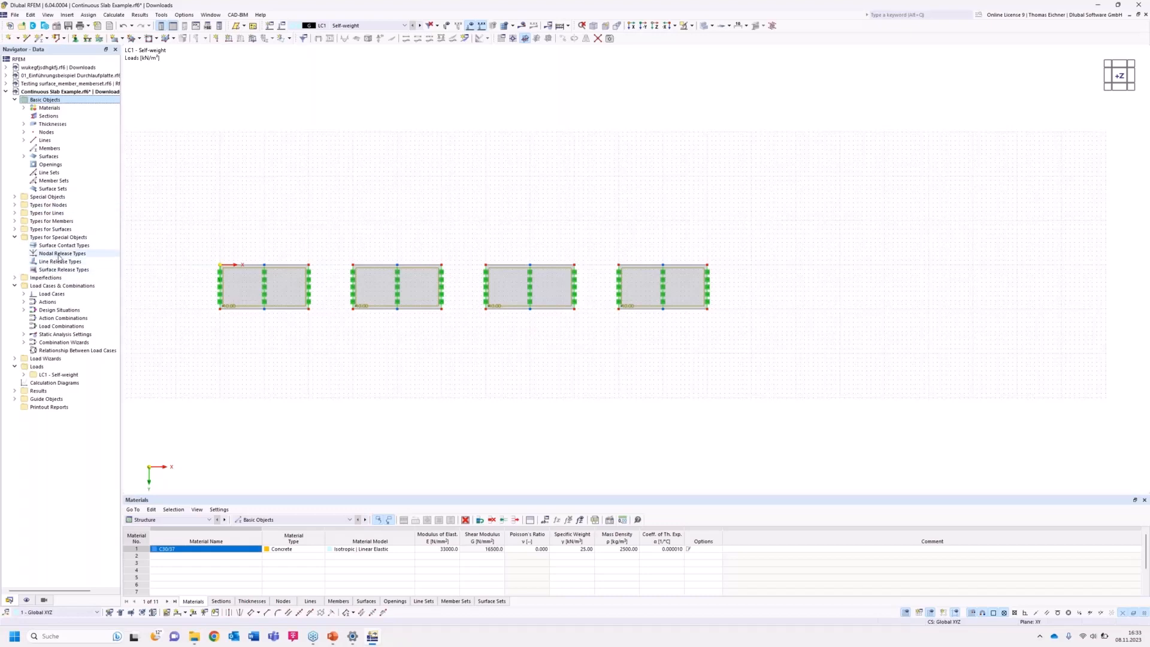
click(14, 229)
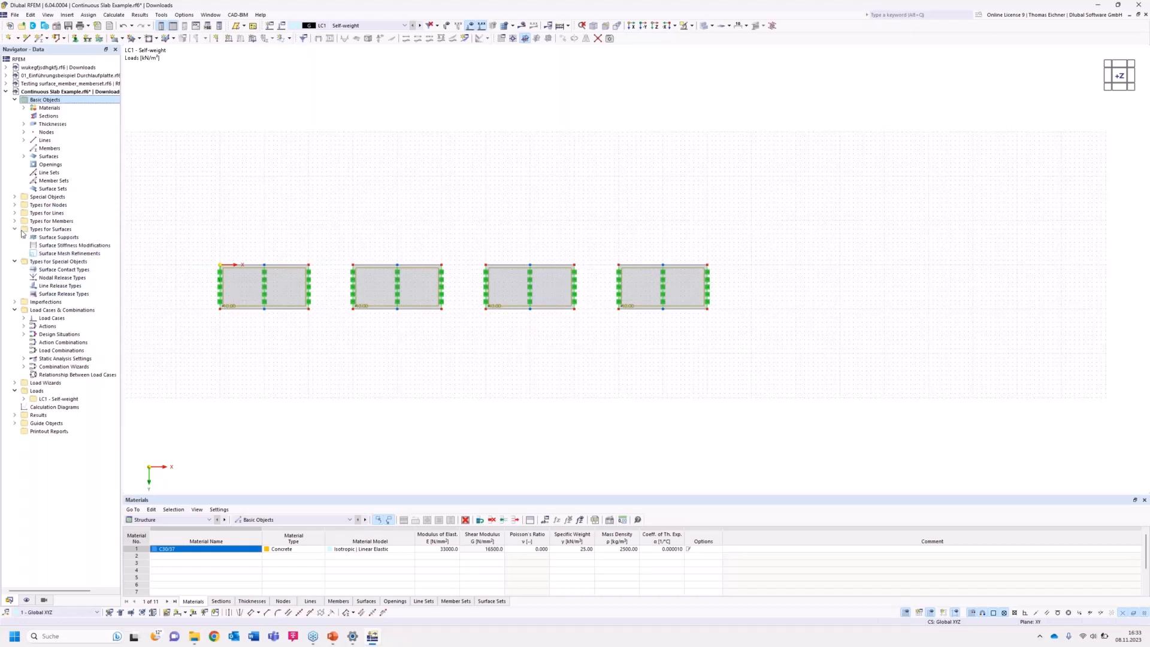
click(55, 254)
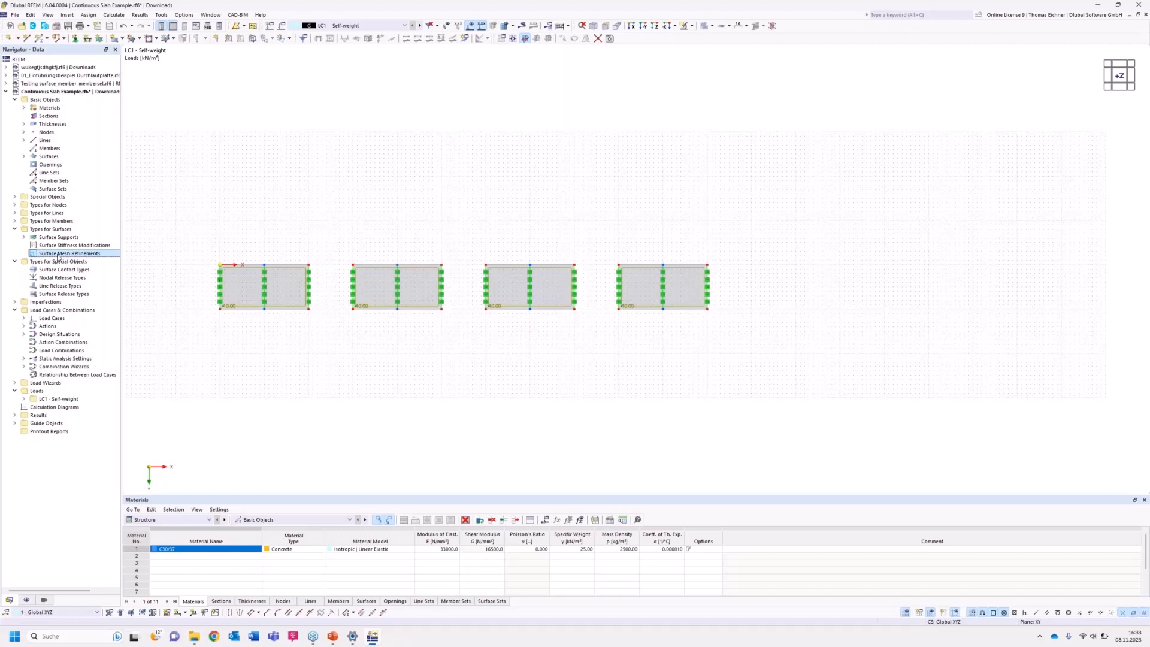
double_click(58, 254)
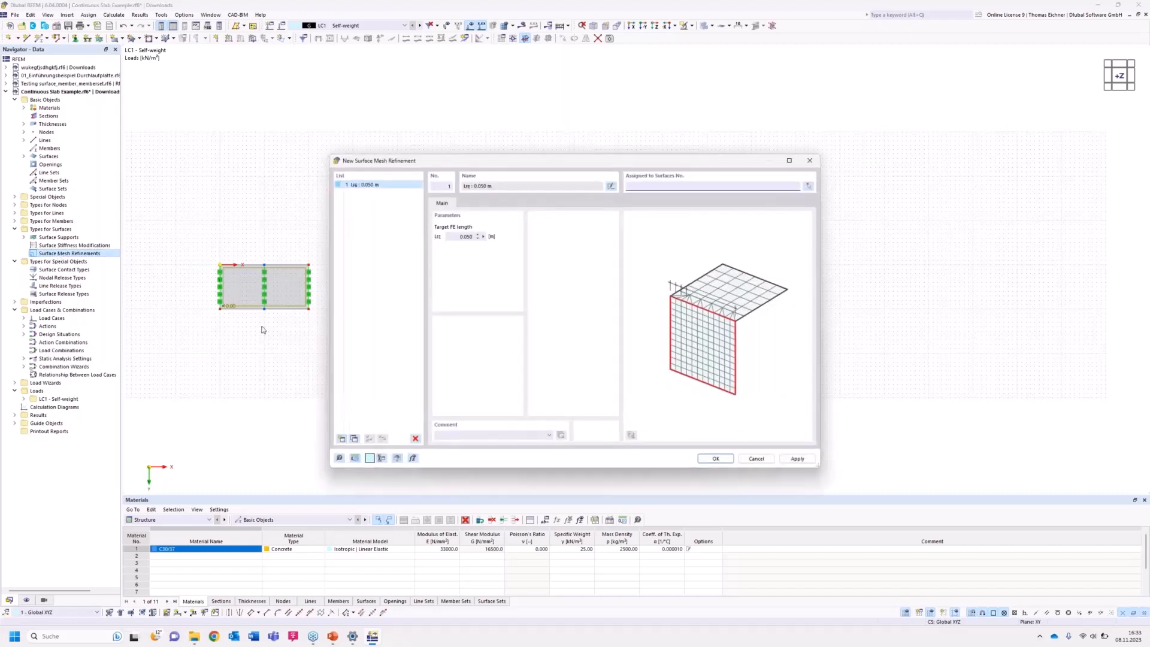
drag(473, 159, 668, 184)
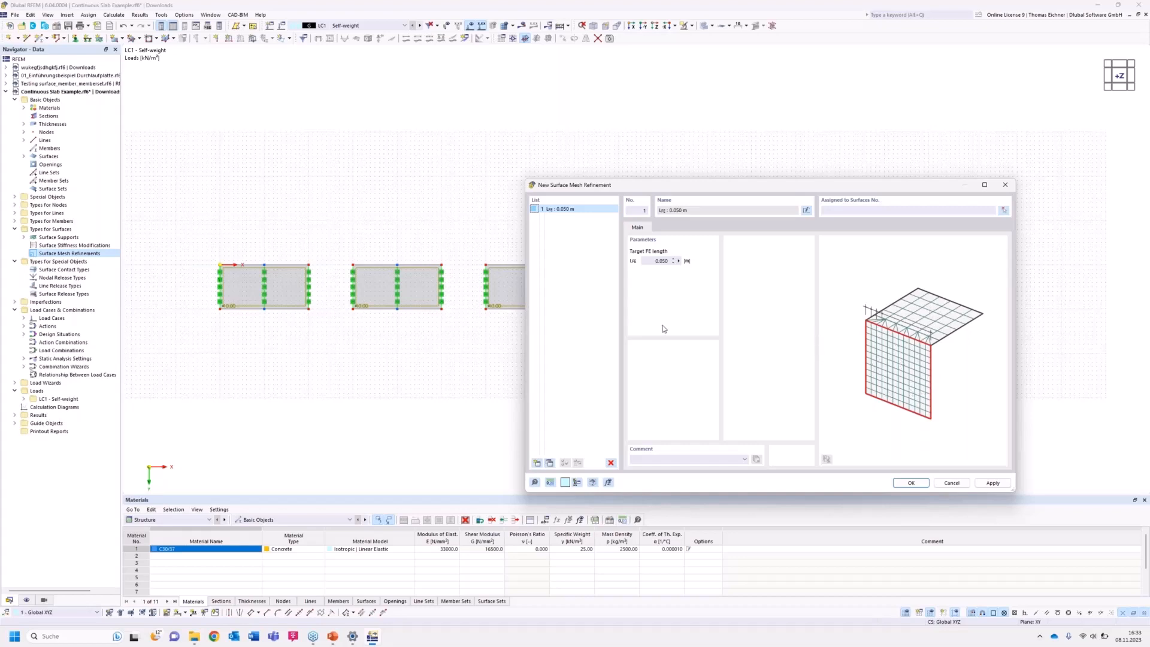
drag(663, 190, 677, 170)
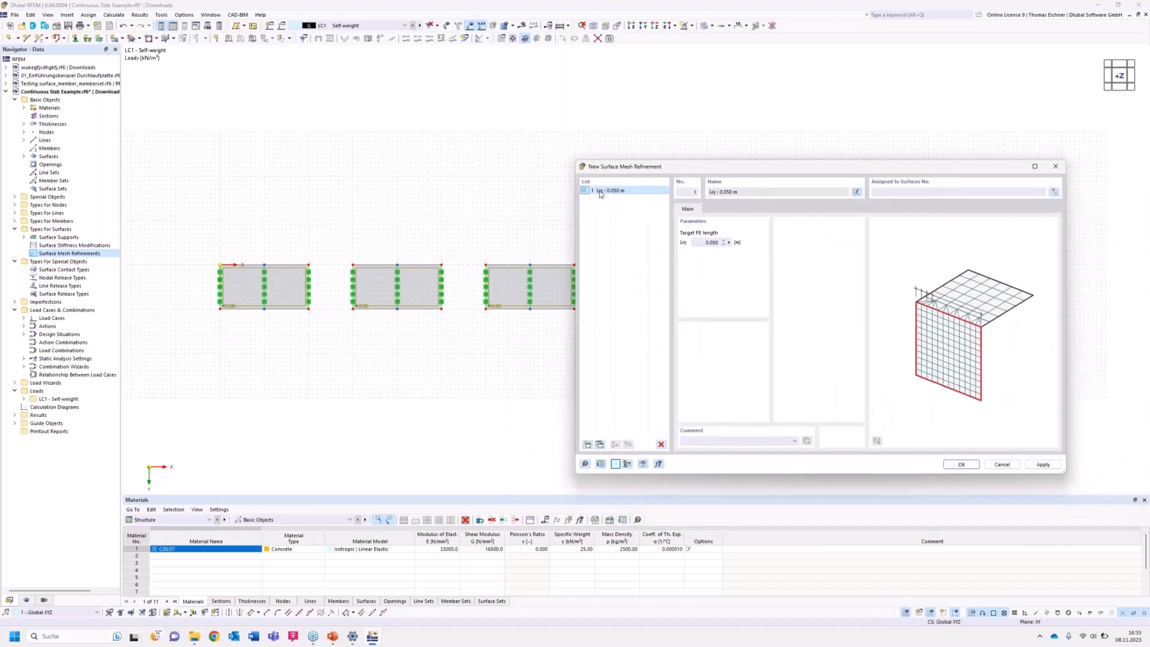
click(599, 445)
click(600, 444)
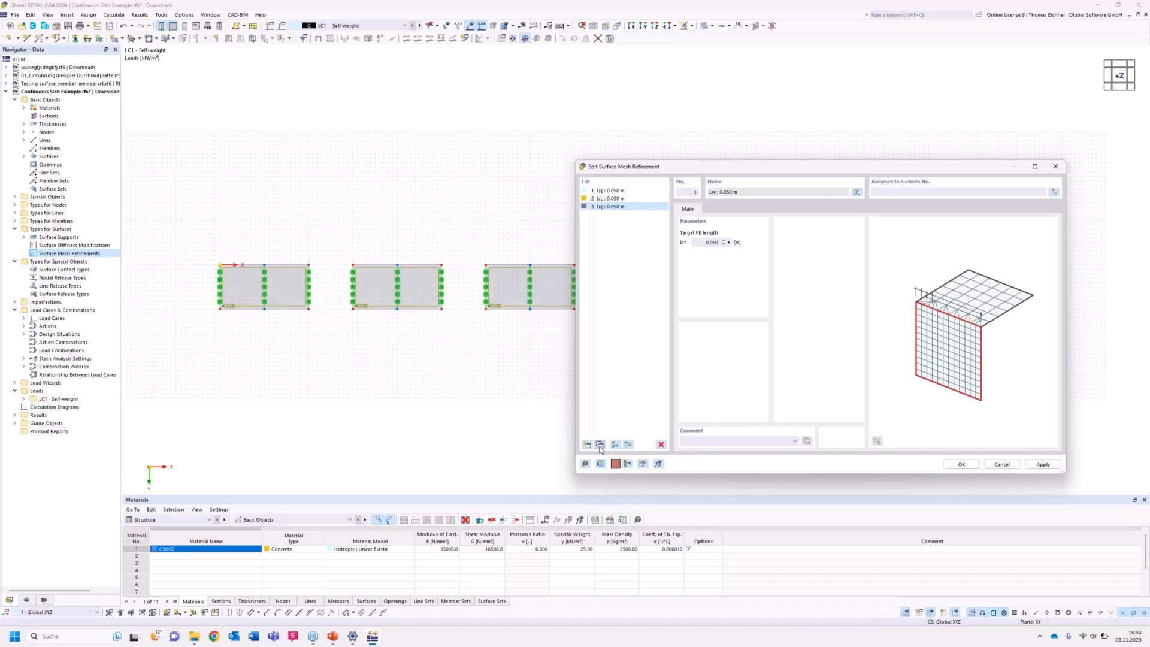
click(600, 445)
Set the target FE length to 2 m for surface mesh refinement 1 and 1 m for refinement 2.
click(612, 190)
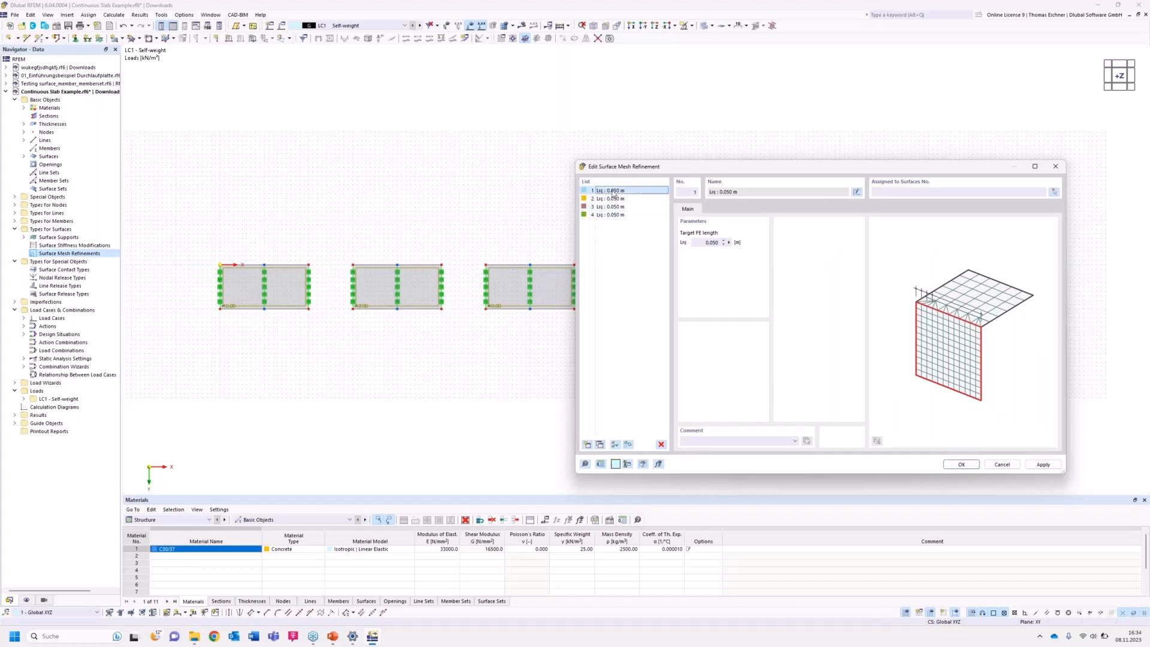
click(712, 243)
text(2)
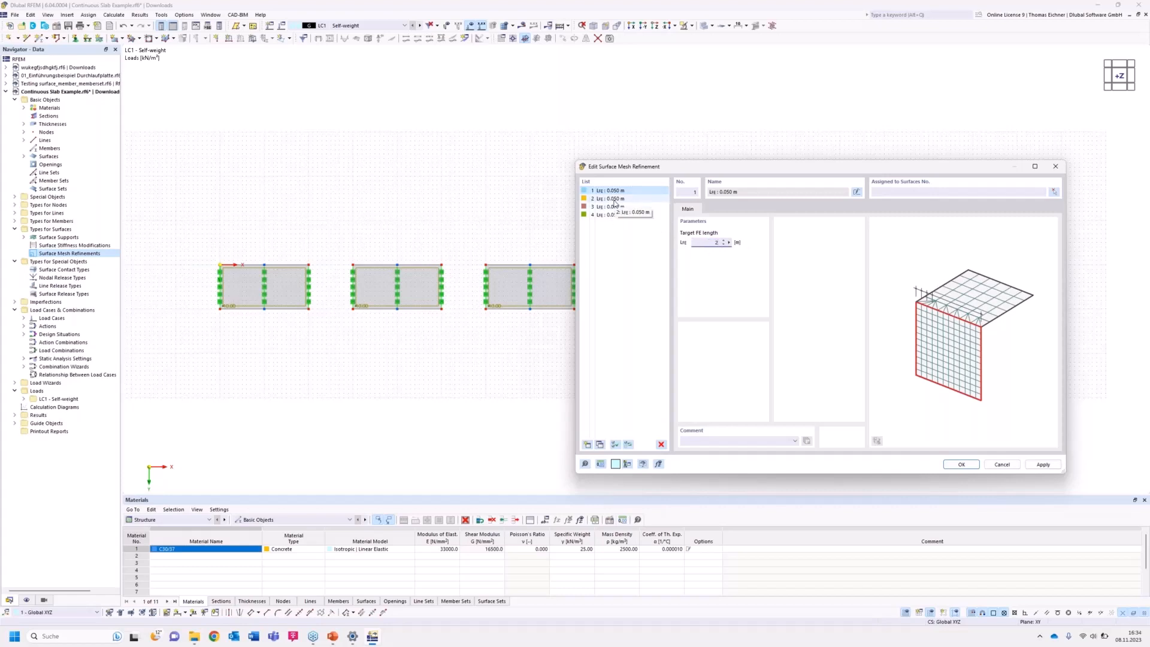
click(615, 201)
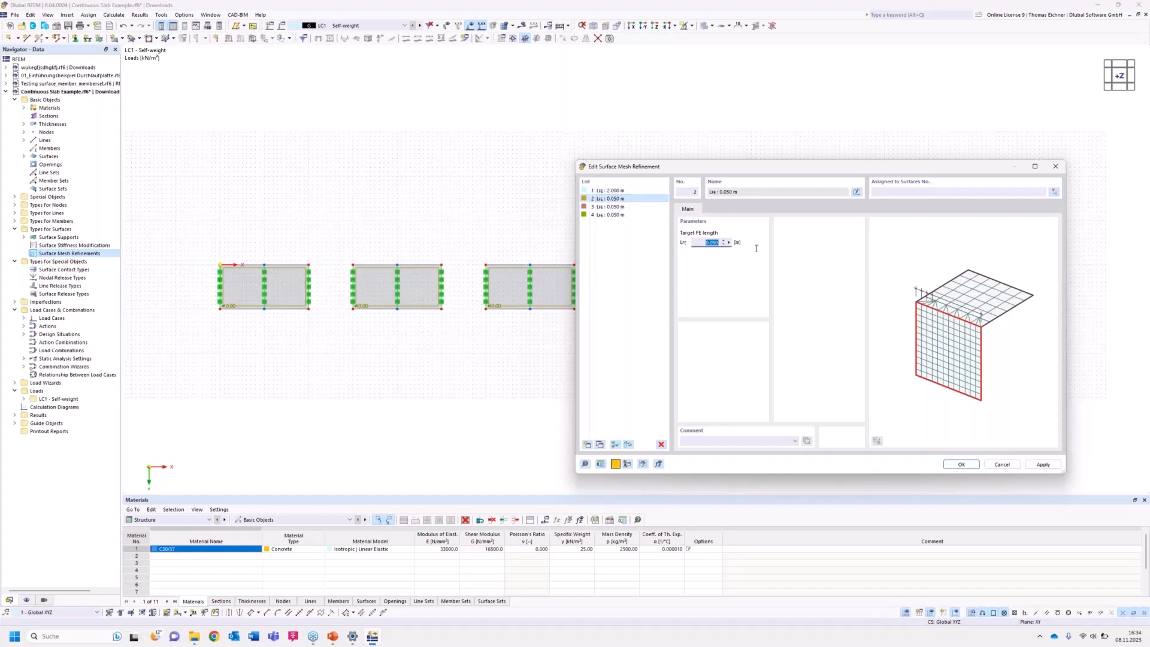
text(1)
Set the target FE length to 0.5 m for surface mesh refinement 3 and 0.1 m for refinement 4.
click(612, 206)
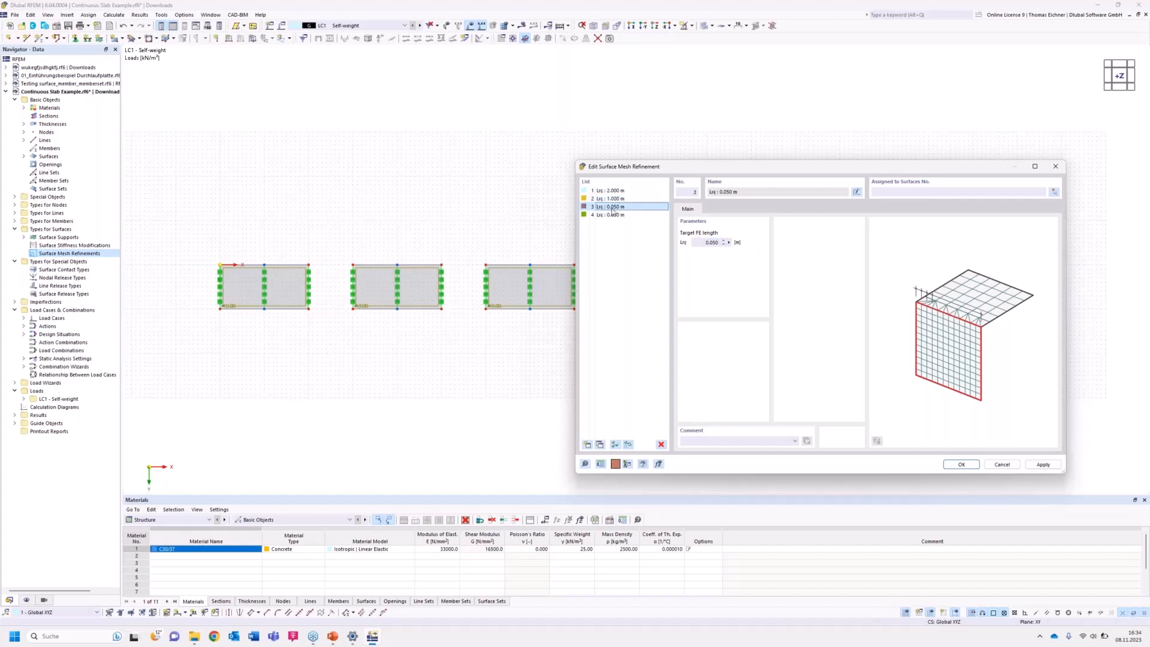
double_click(700, 243)
text(0)
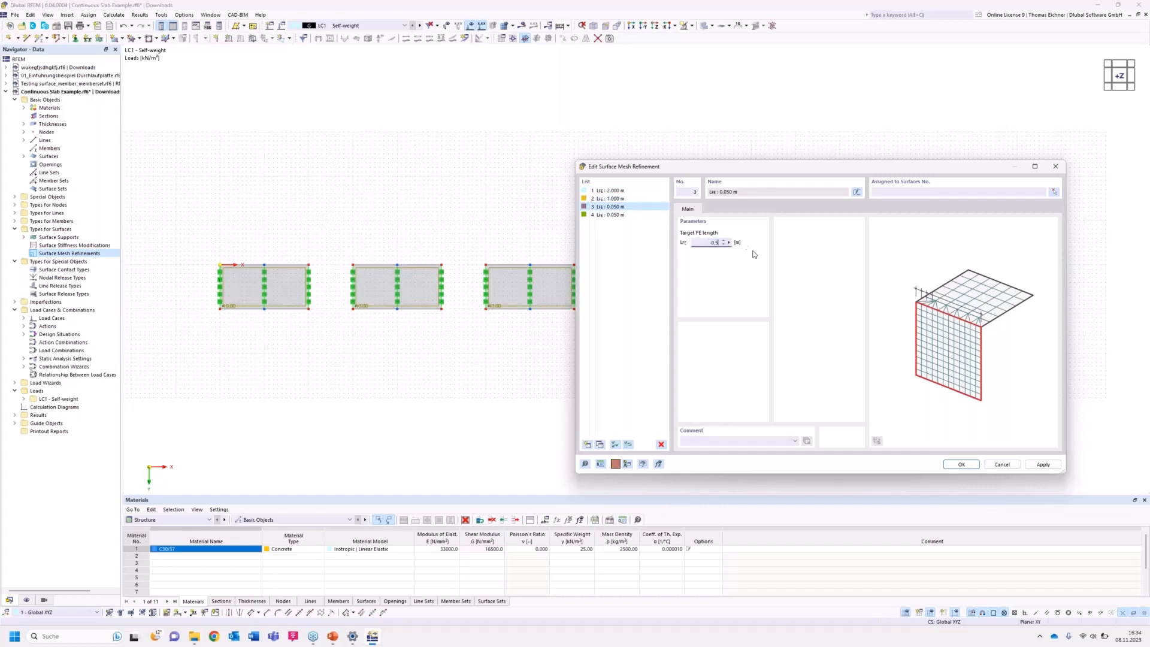
click(619, 214)
drag(703, 243, 748, 248)
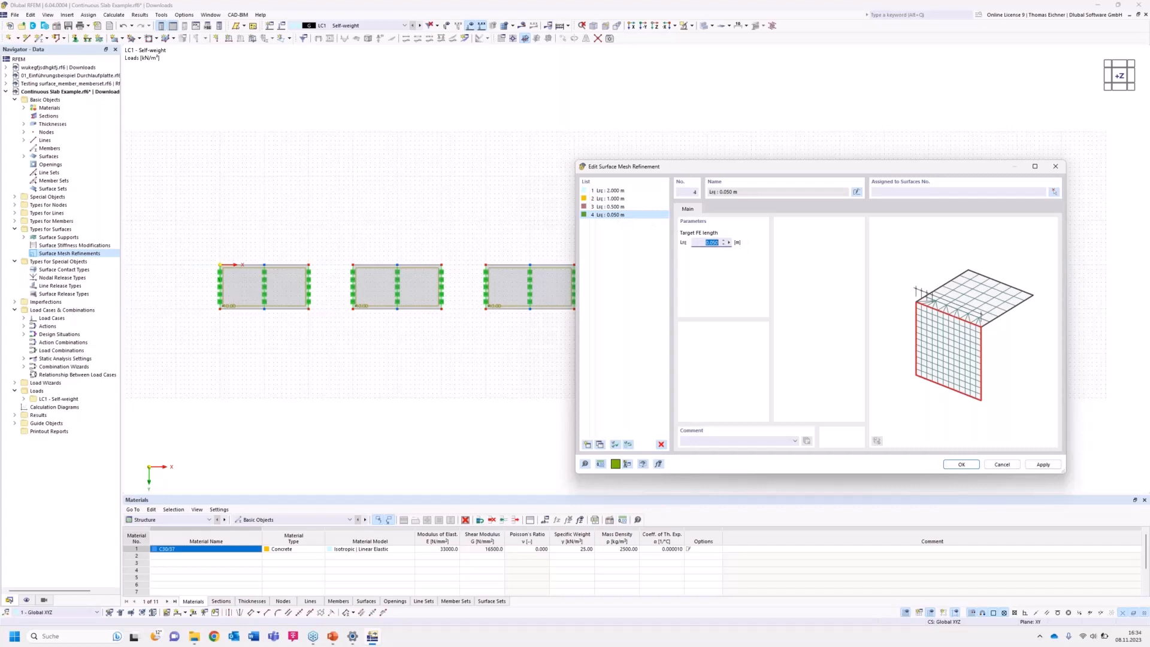
text(0)
click(622, 214)
Assign the 2 m surface mesh refinement to the first slab, surface 1.
drag(637, 168, 678, 163)
click(661, 187)
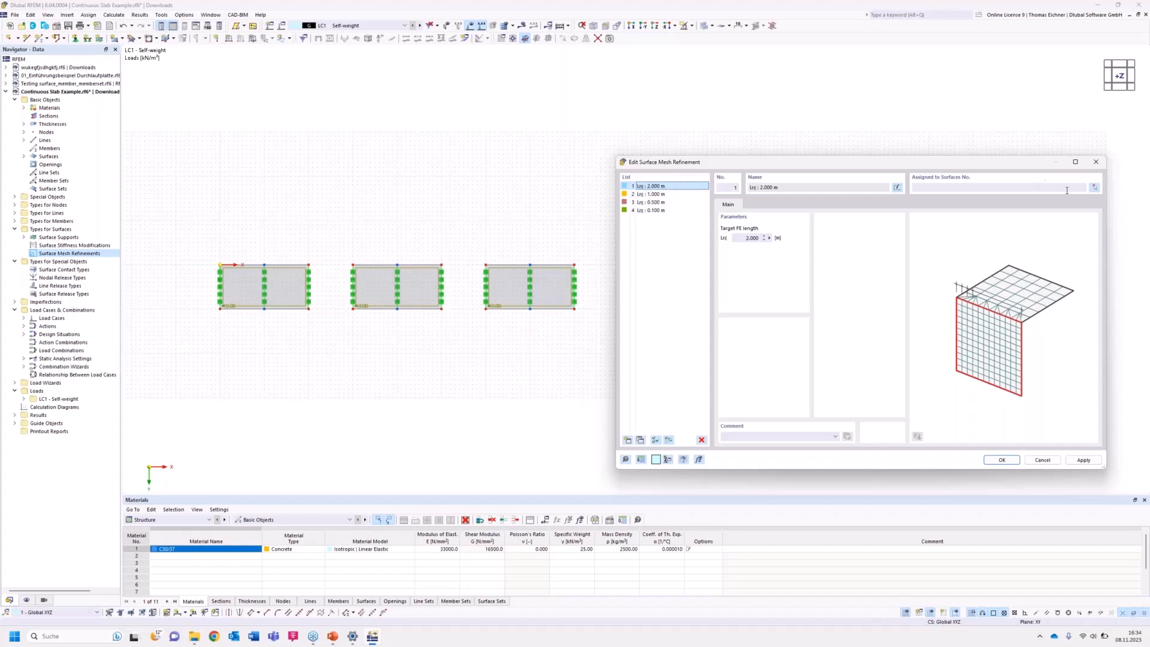
click(1095, 188)
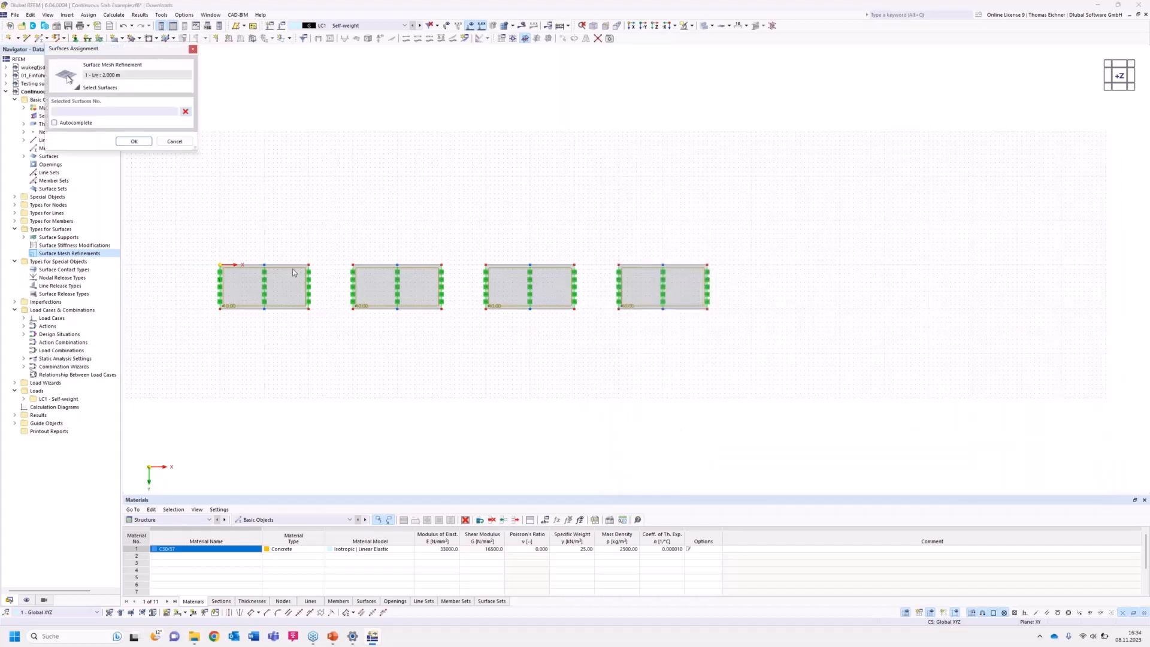
click(134, 141)
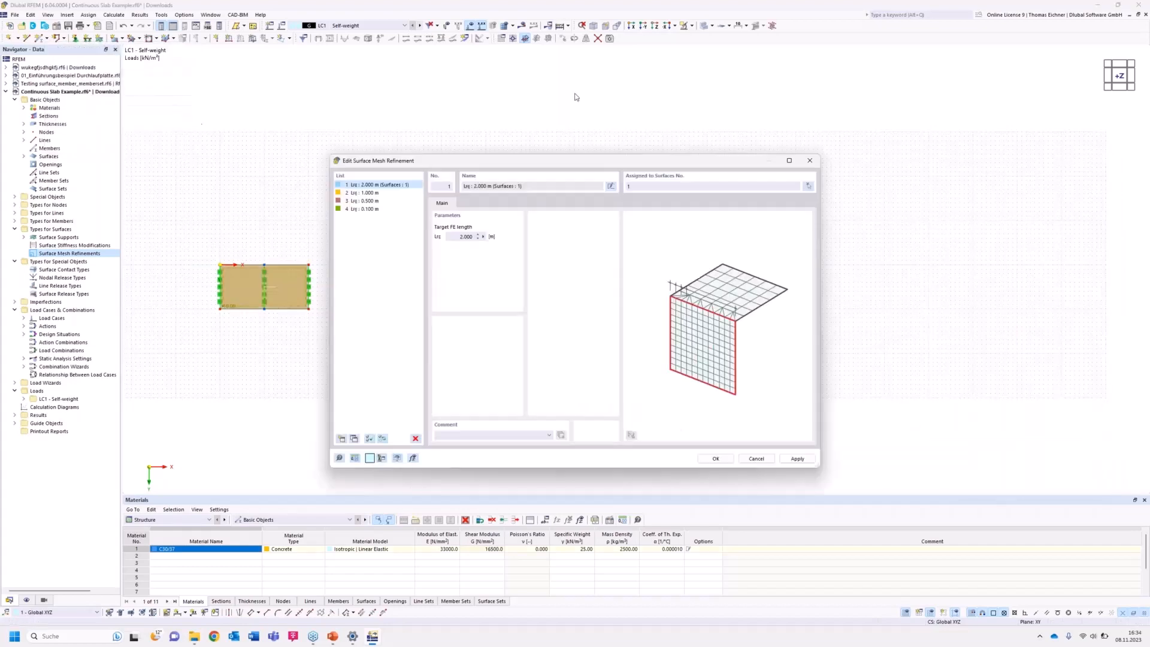
Assign the 1 m surface mesh refinement to the second slab, surface 2.
click(359, 193)
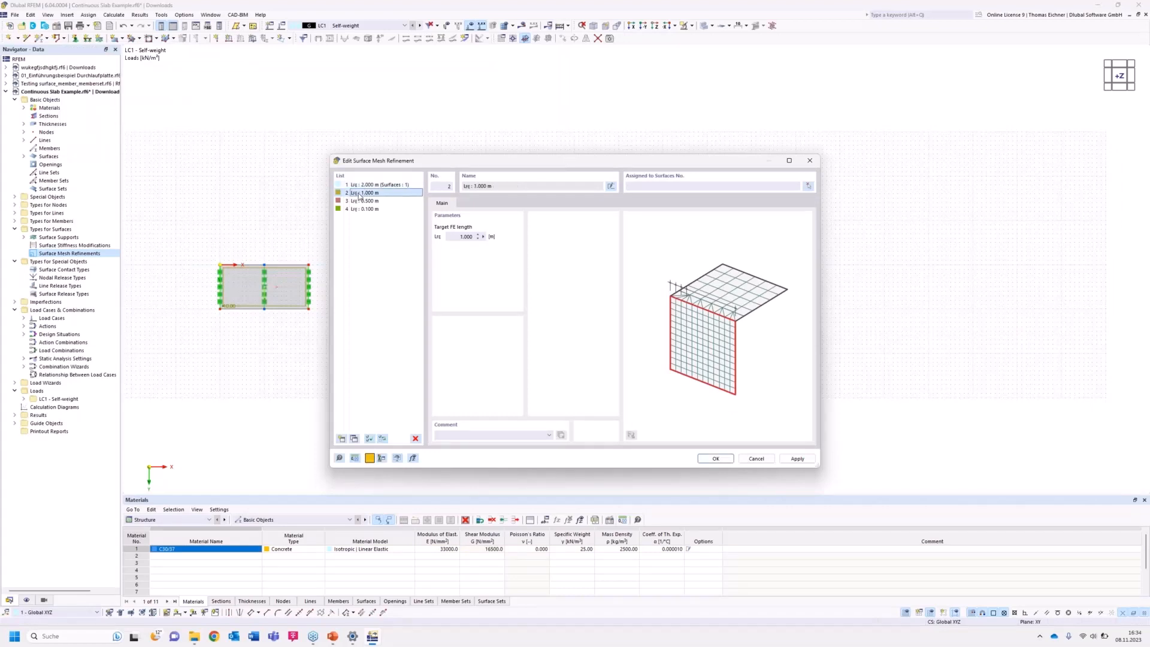
click(808, 187)
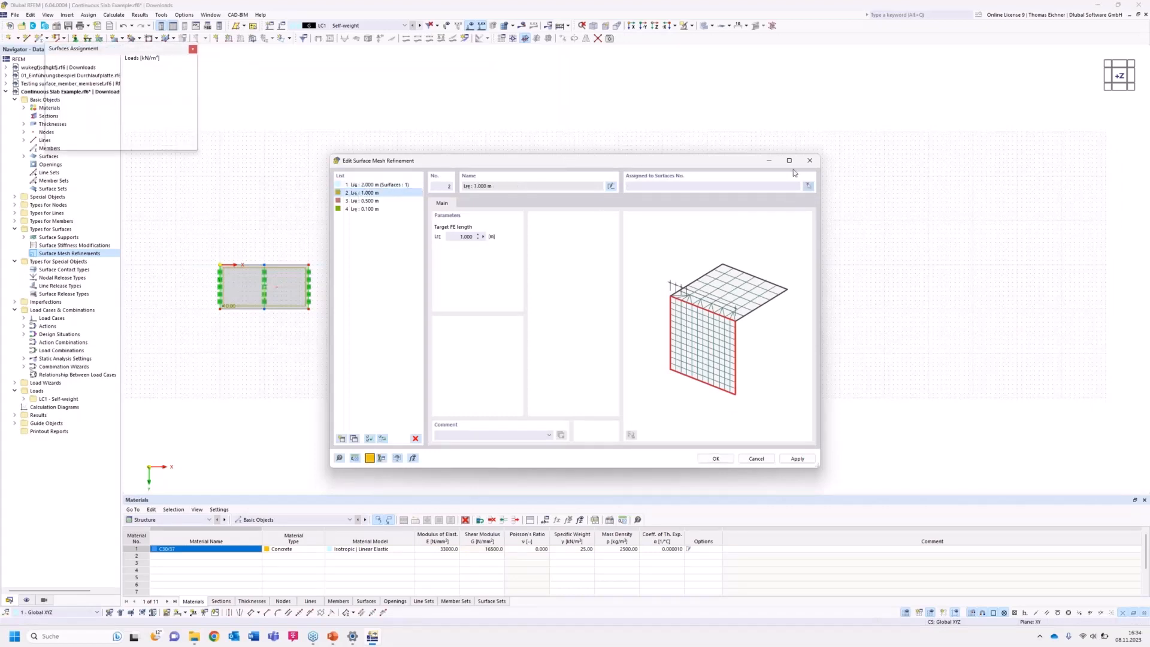
click(394, 273)
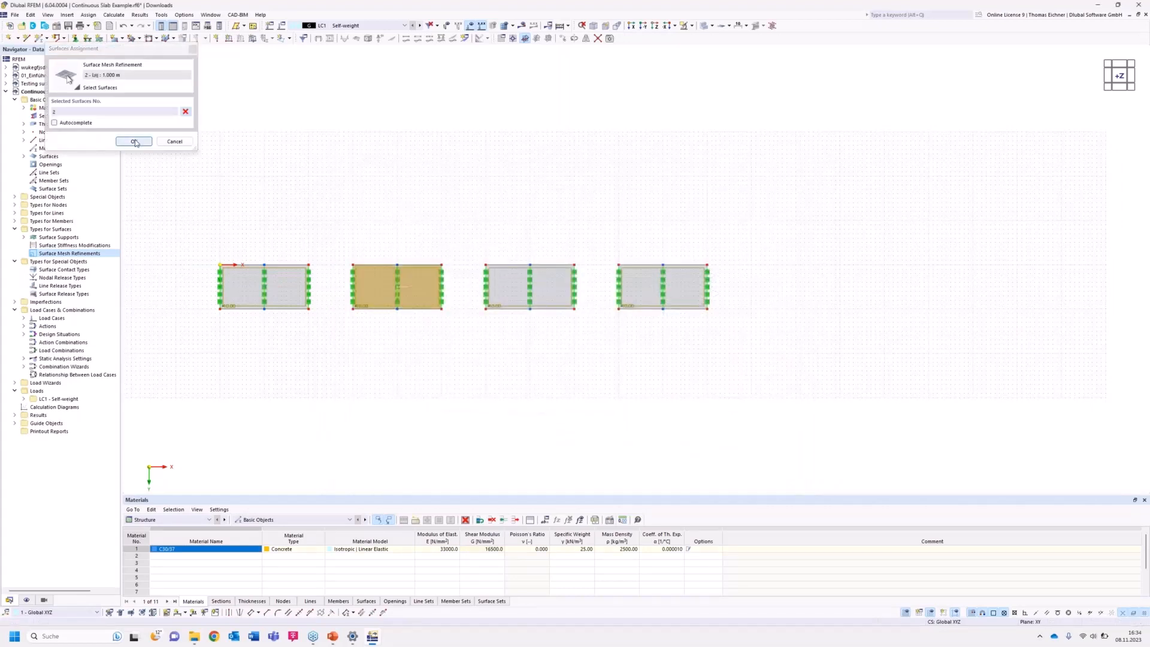
click(134, 142)
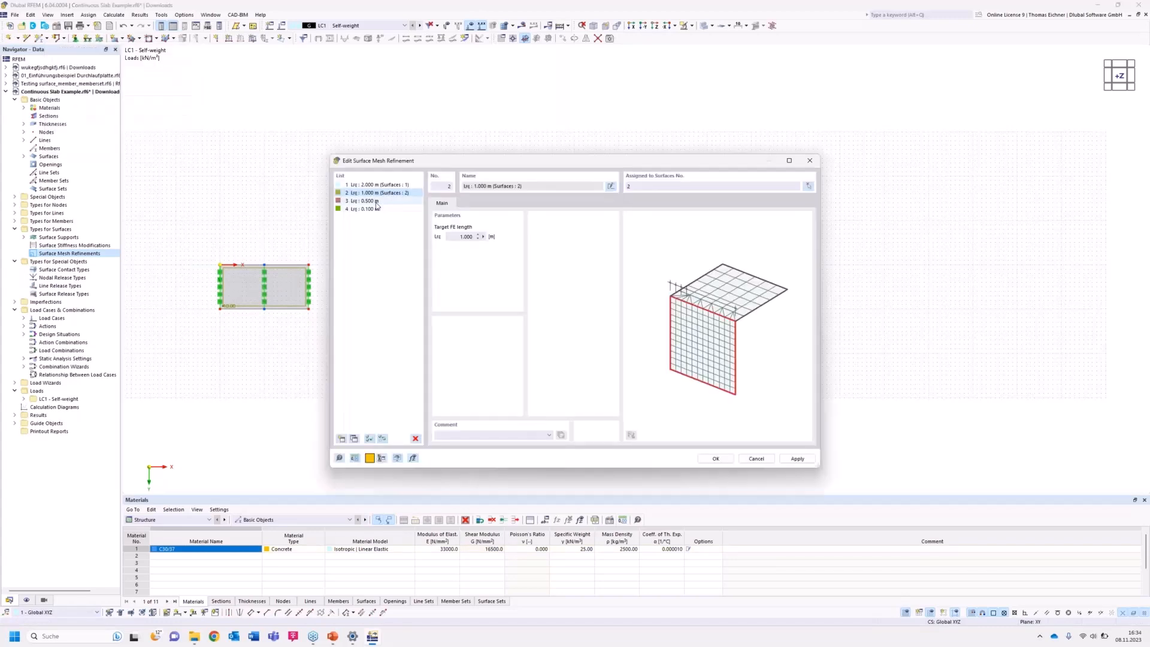
Assign the 0.5 m surface mesh refinement to the third slab, surface 3.
click(366, 200)
click(808, 187)
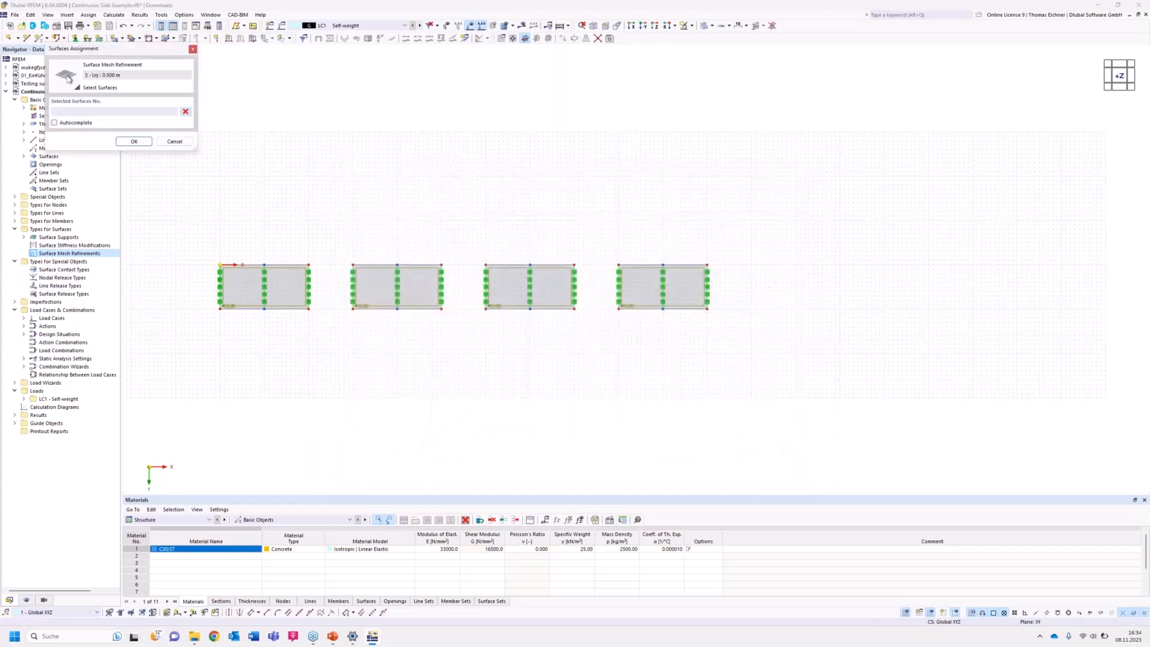
click(134, 141)
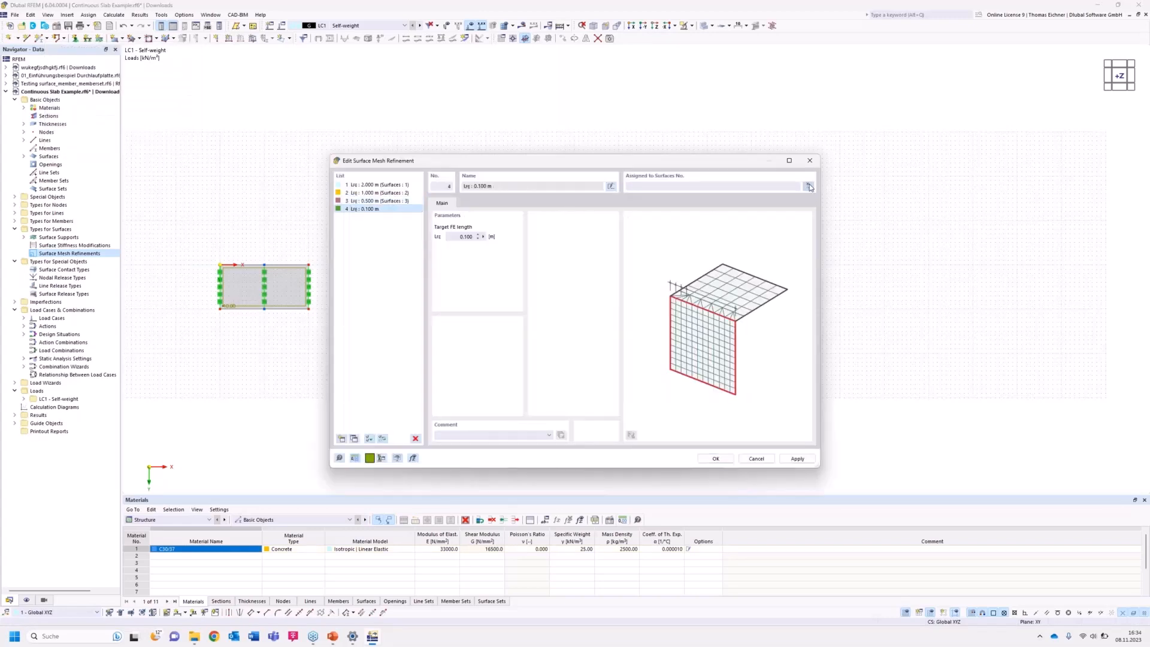
Assign the 0.1 m surface mesh refinement to the fourth slab, surface 4, and accept all the mesh refinements.
click(809, 186)
click(634, 272)
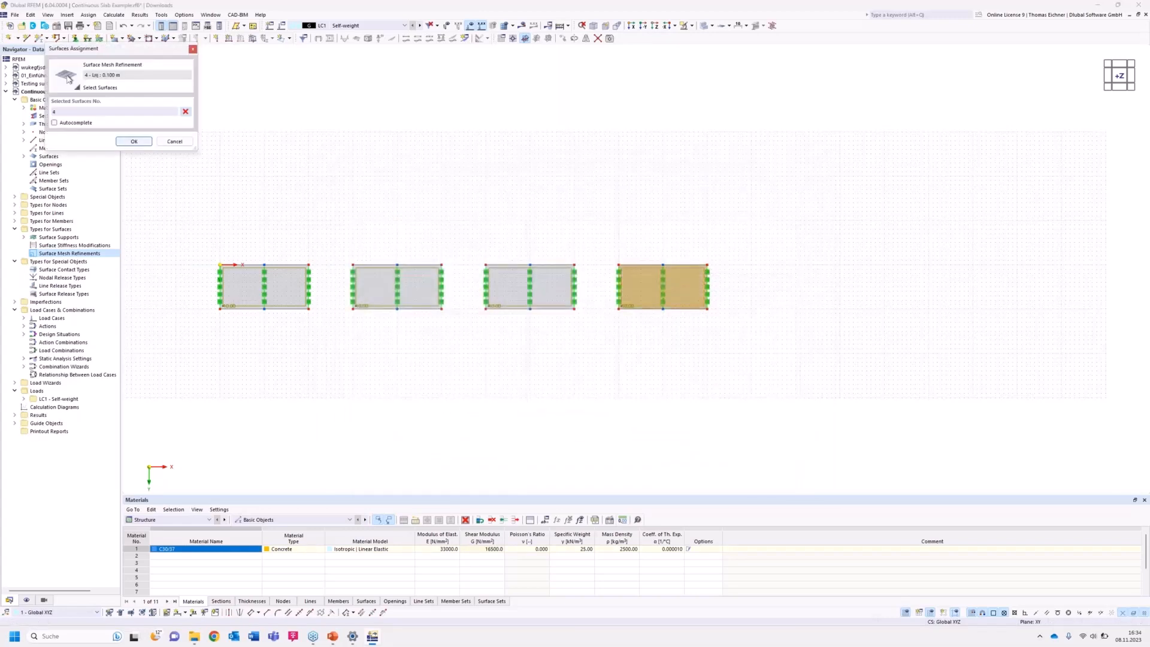
click(133, 141)
drag(527, 162, 524, 127)
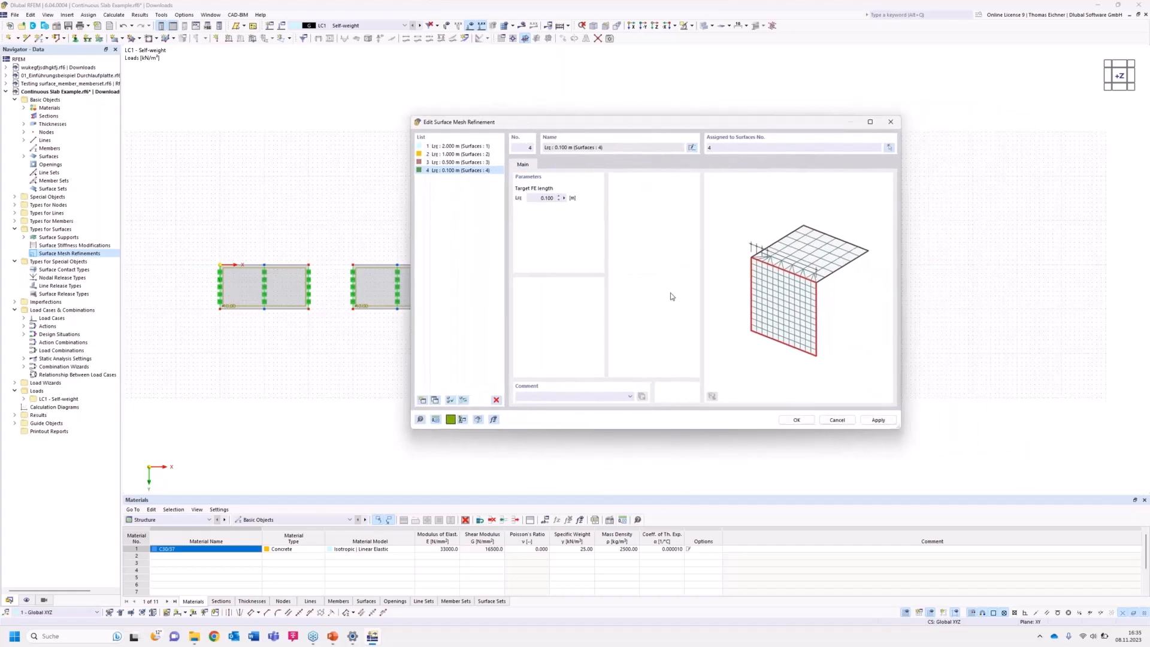
drag(636, 130, 963, 229)
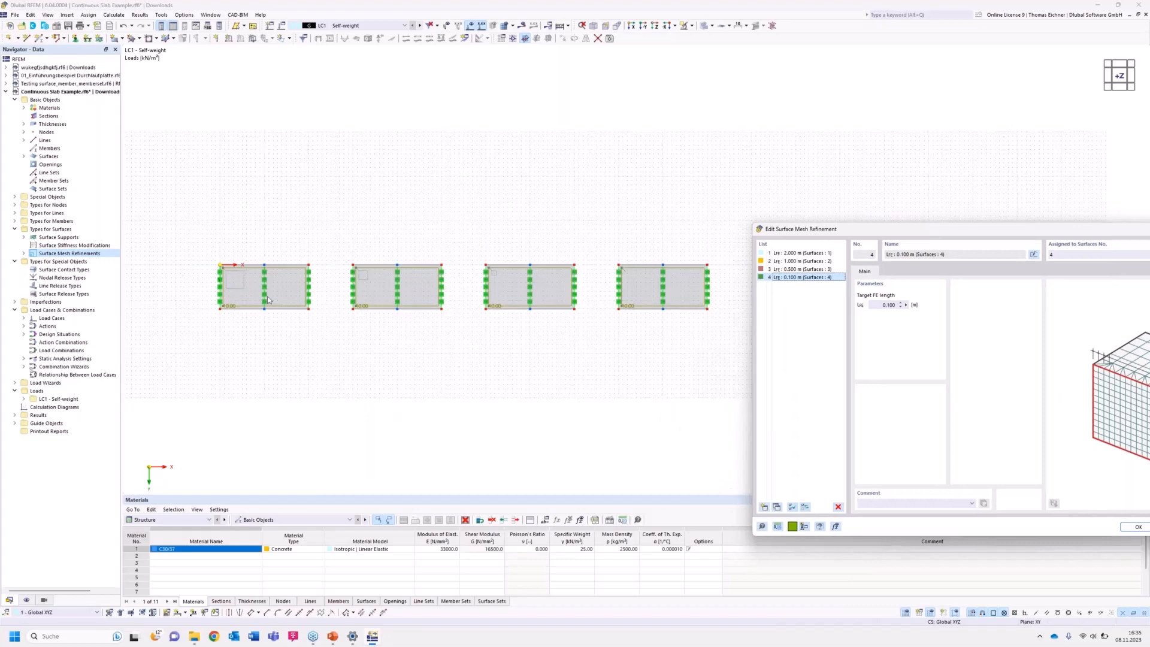
drag(897, 225, 378, 111)
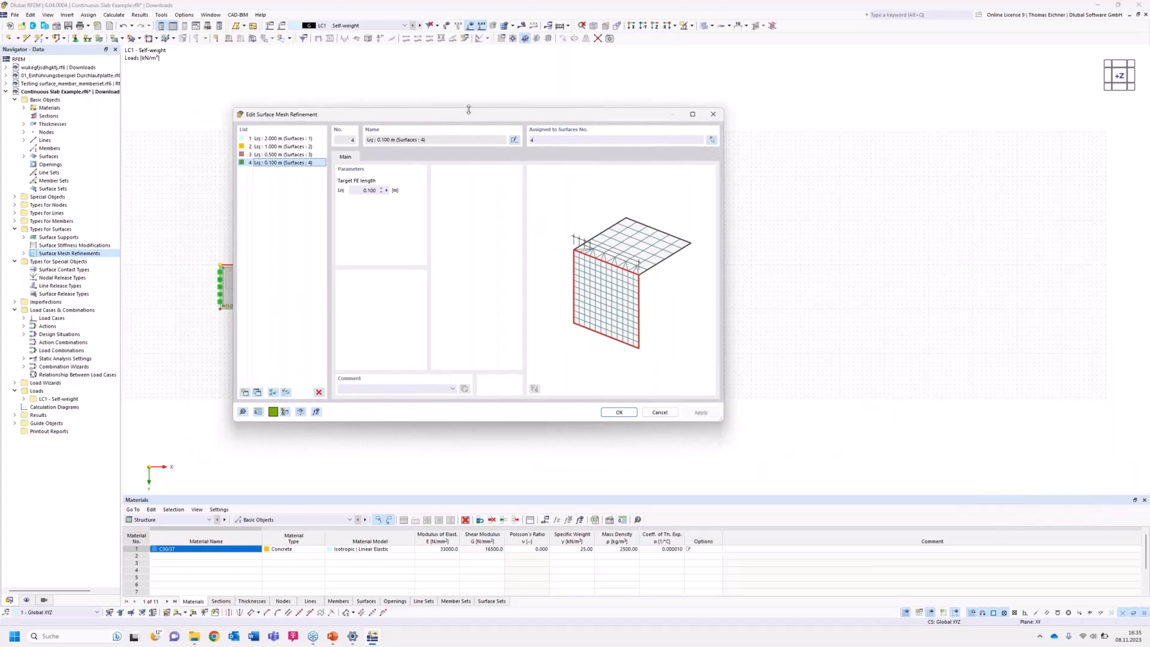
drag(468, 110, 555, 138)
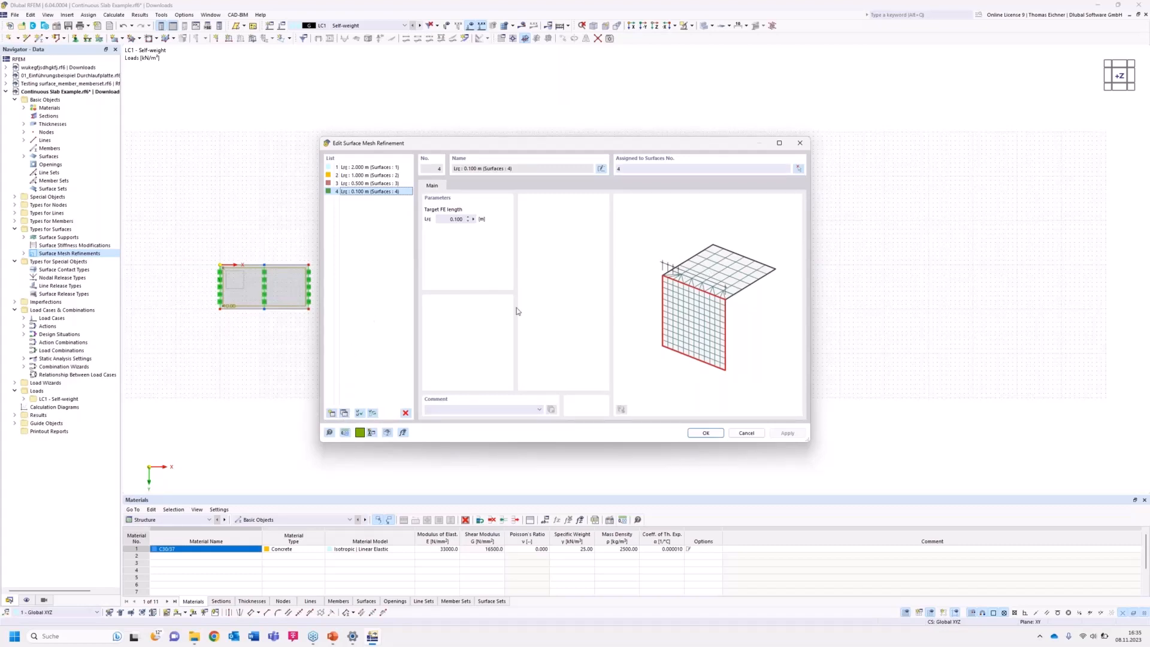
drag(523, 149, 680, 141)
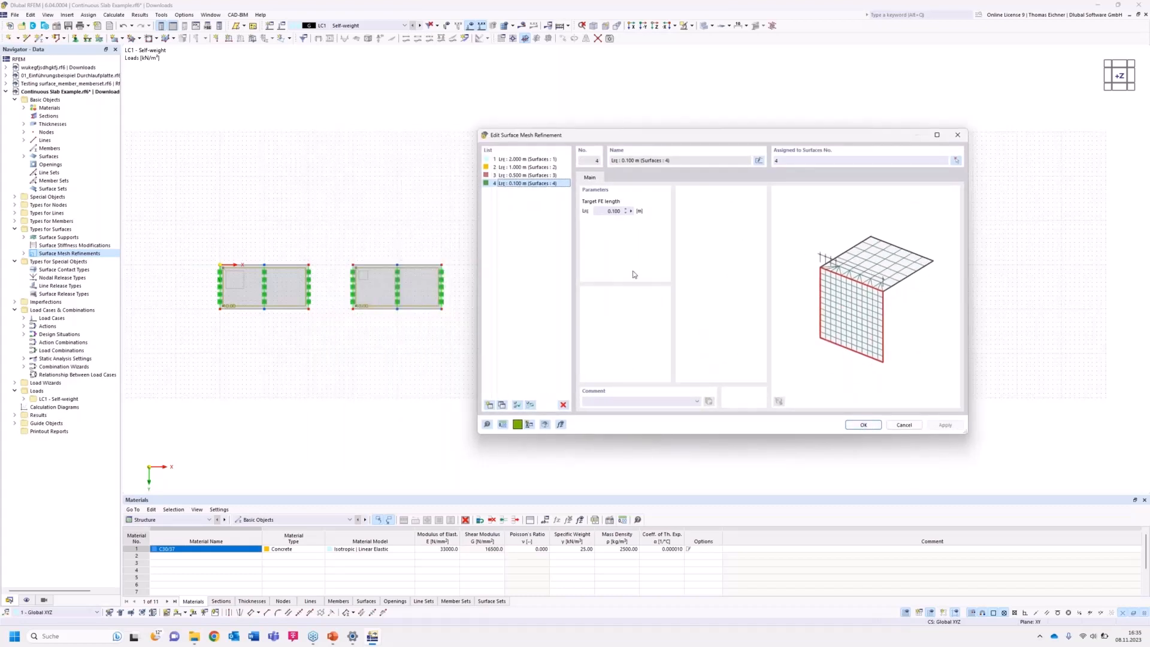
click(865, 425)
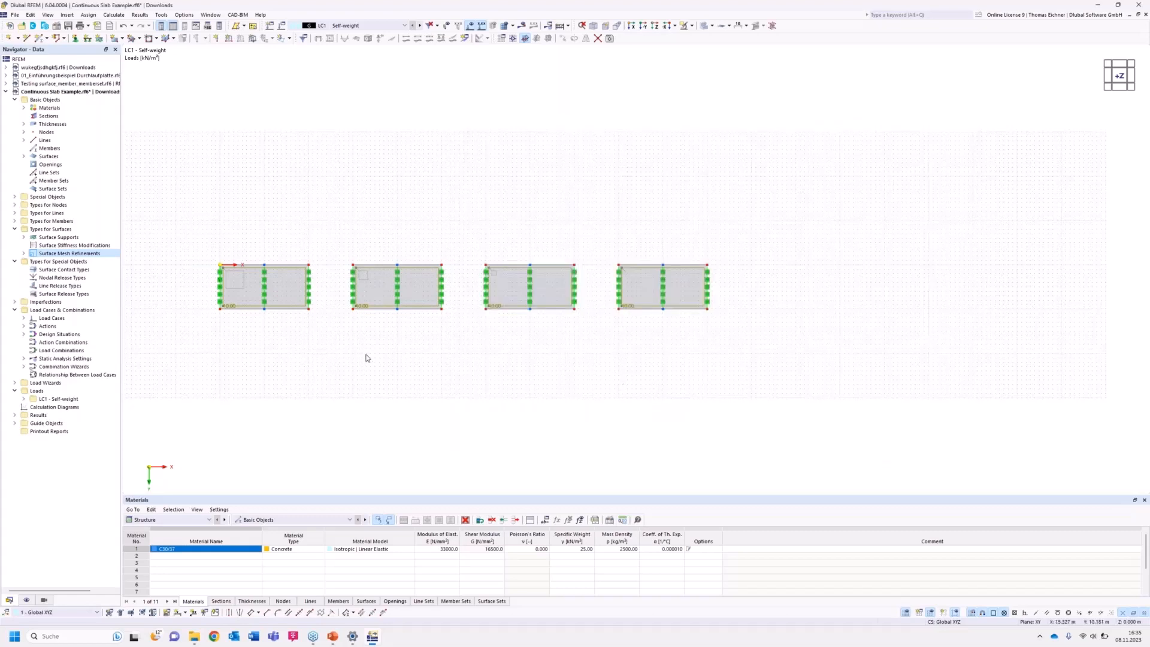
Examine the mesh size symbols on the four slabs and the free area beyond the fourth slab.
middle_drag(440, 343, 460, 343)
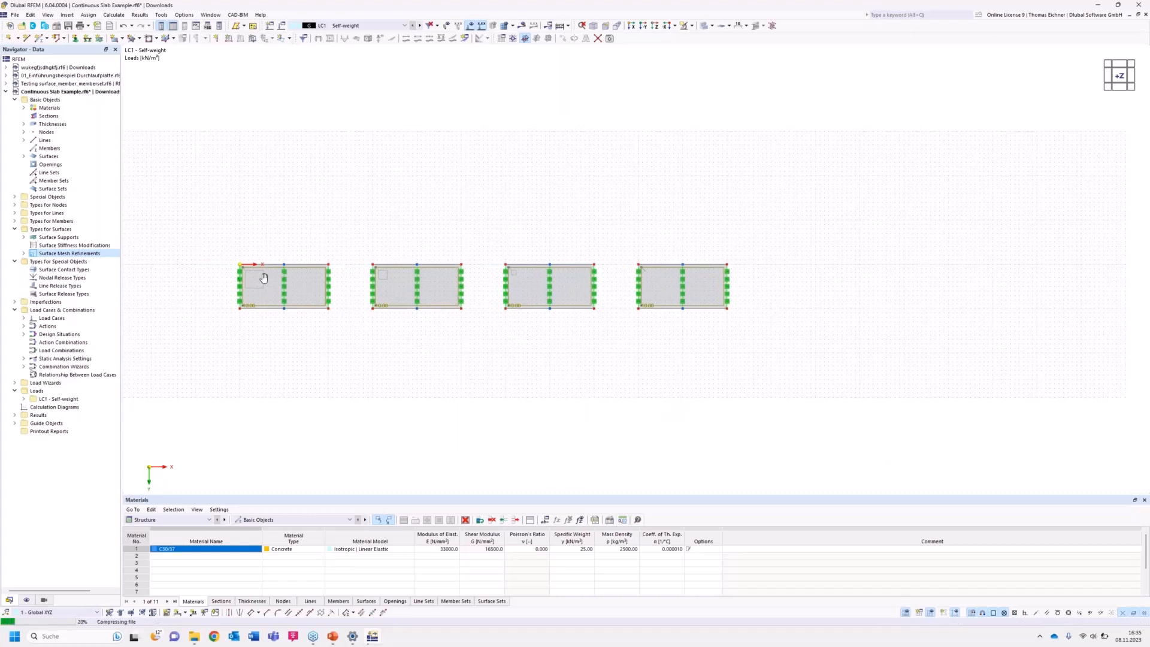
scroll(372, 331, up, 2)
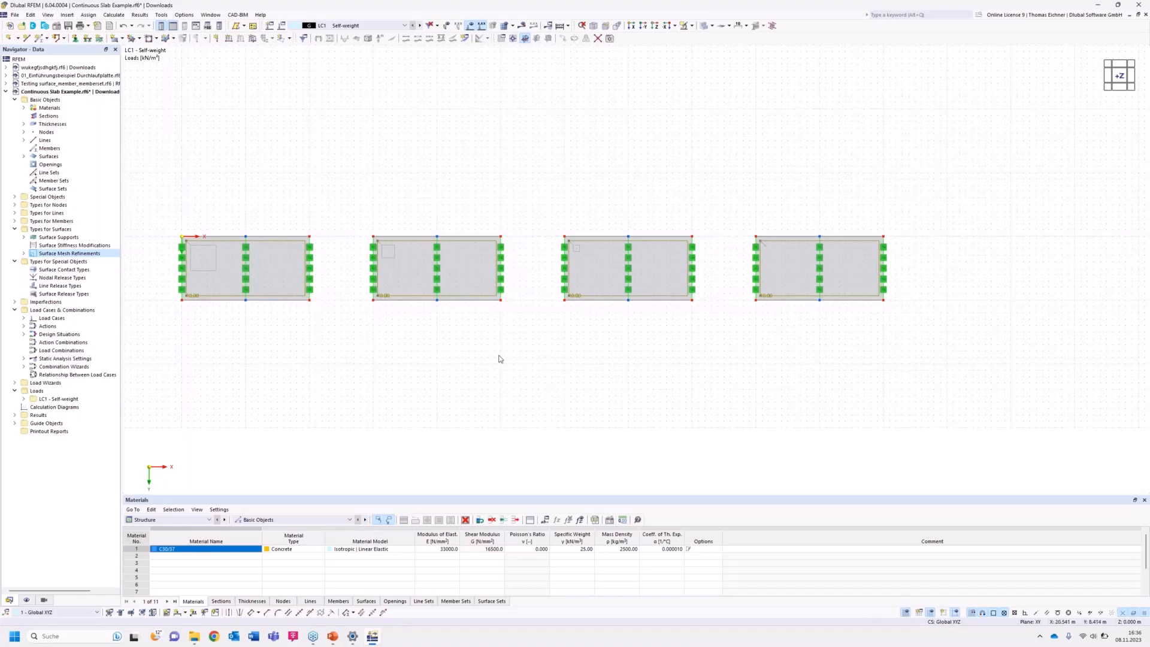
middle_drag(587, 363, 566, 369)
scroll(567, 369, down, 1)
scroll(567, 369, down, 2)
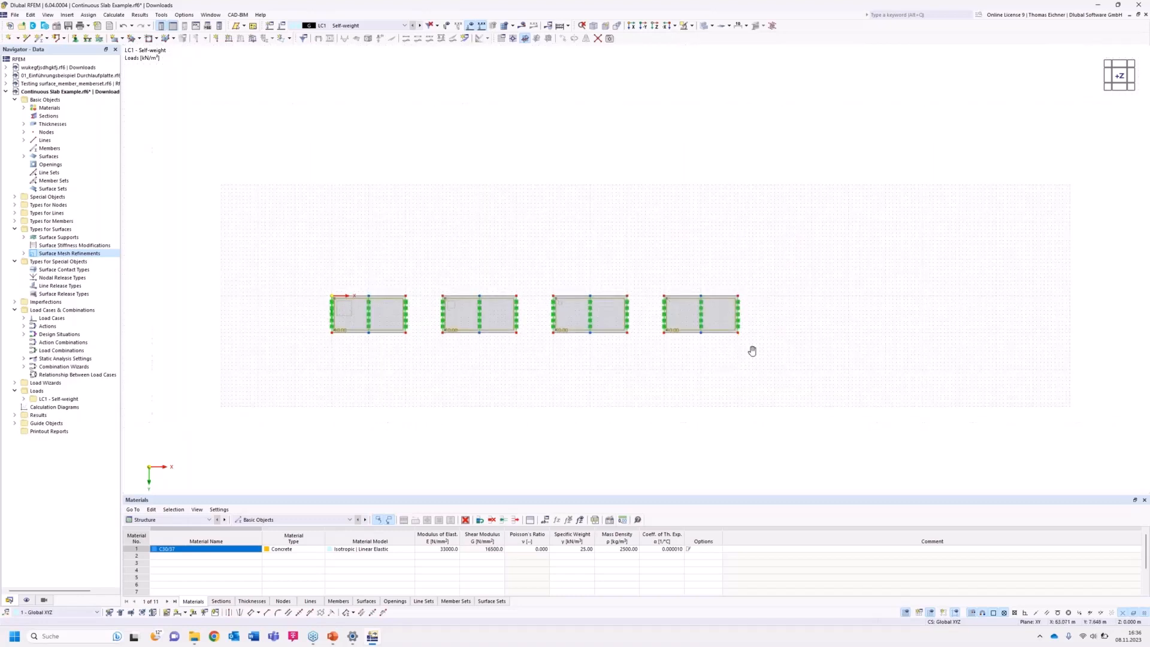
middle_drag(753, 352, 699, 350)
scroll(811, 305, up, 3)
scroll(810, 305, up, 1)
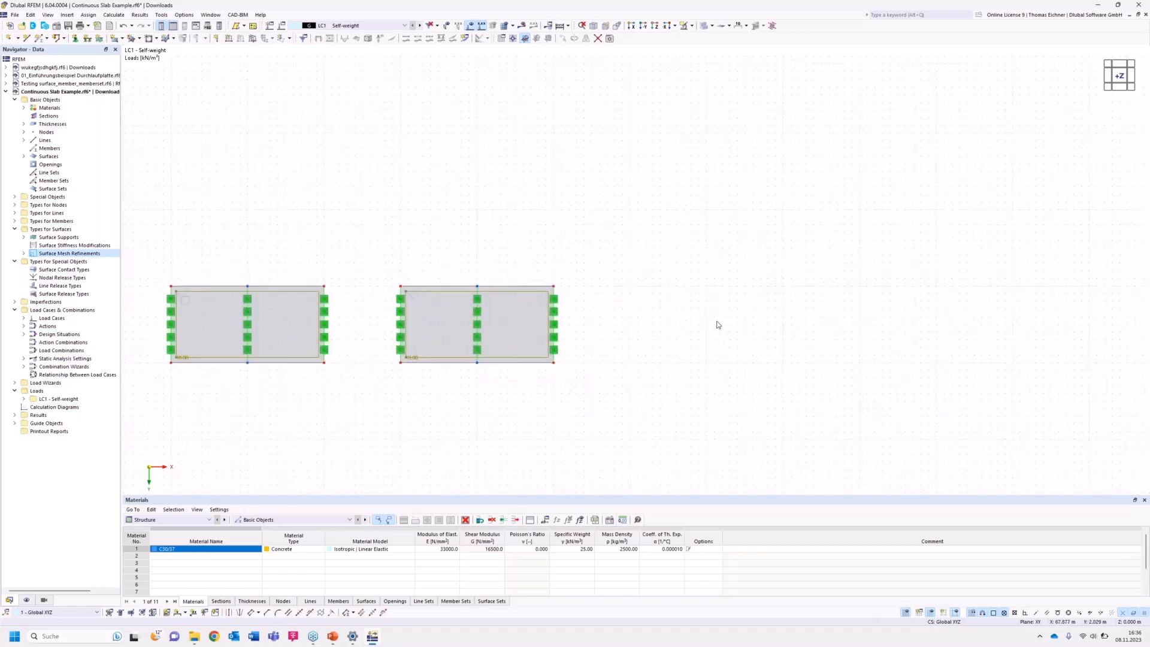
scroll(717, 324, up, 1)
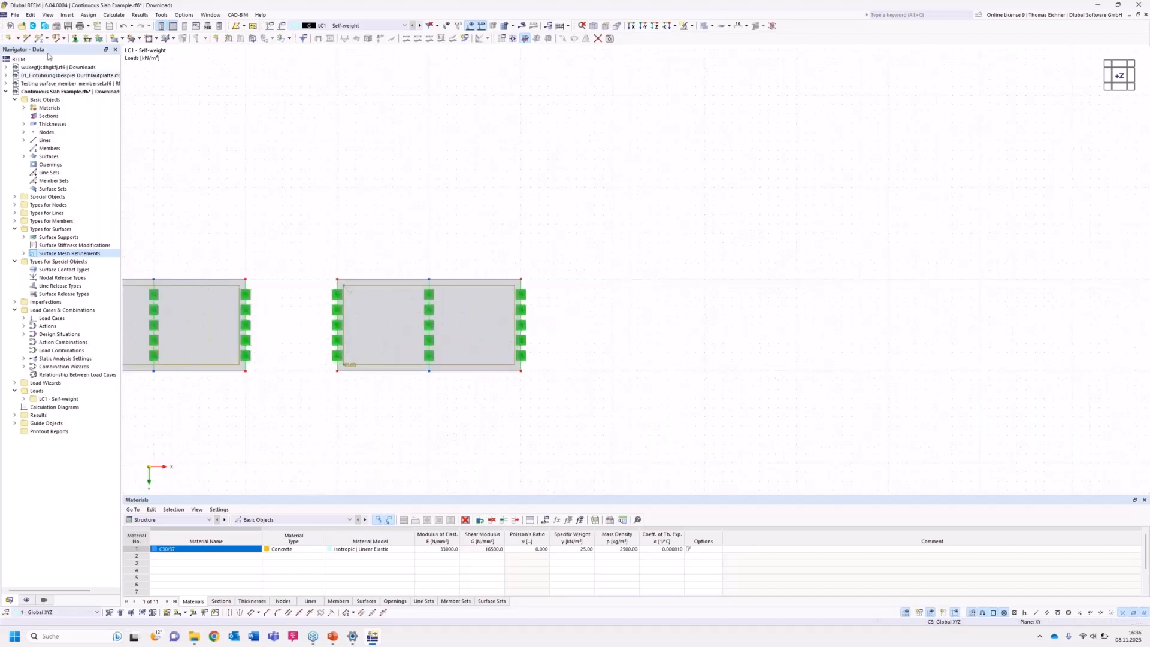
Start a new beam member with uniform section distribution and create a new section for it in C30/37 concrete.
click(39, 40)
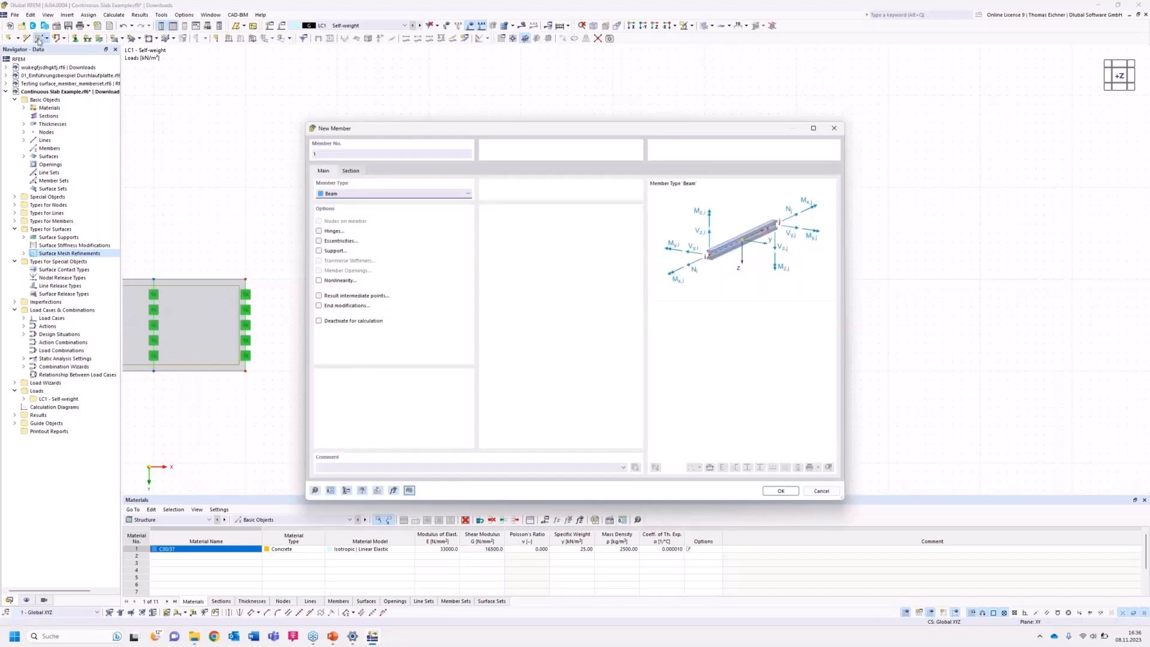
click(351, 172)
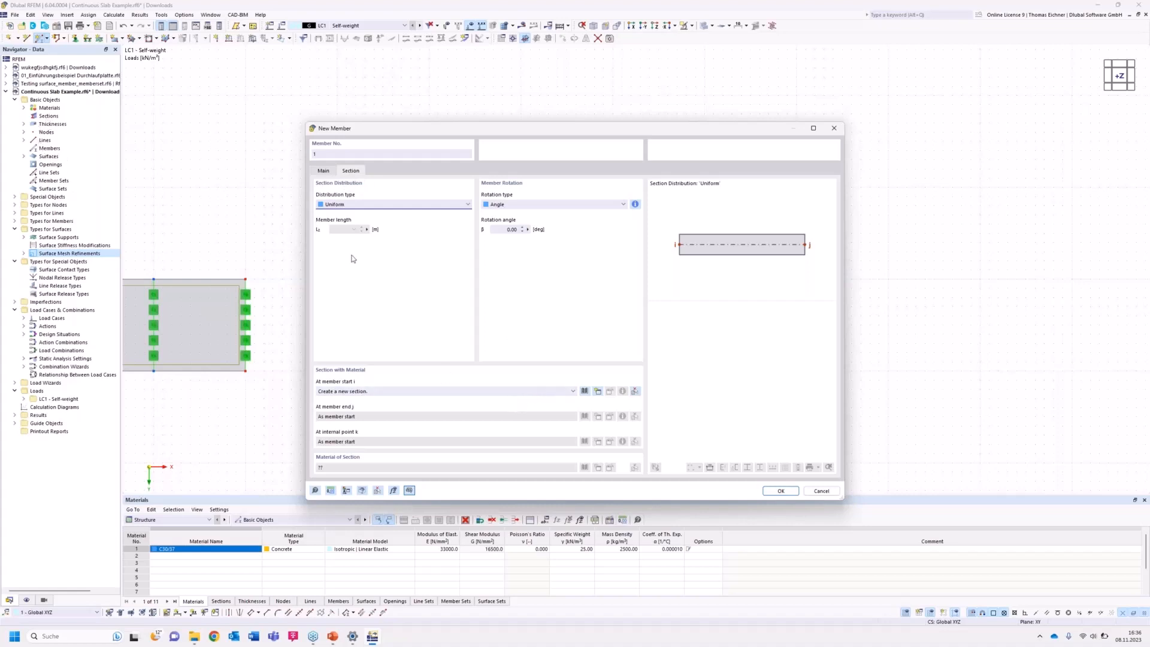
click(597, 392)
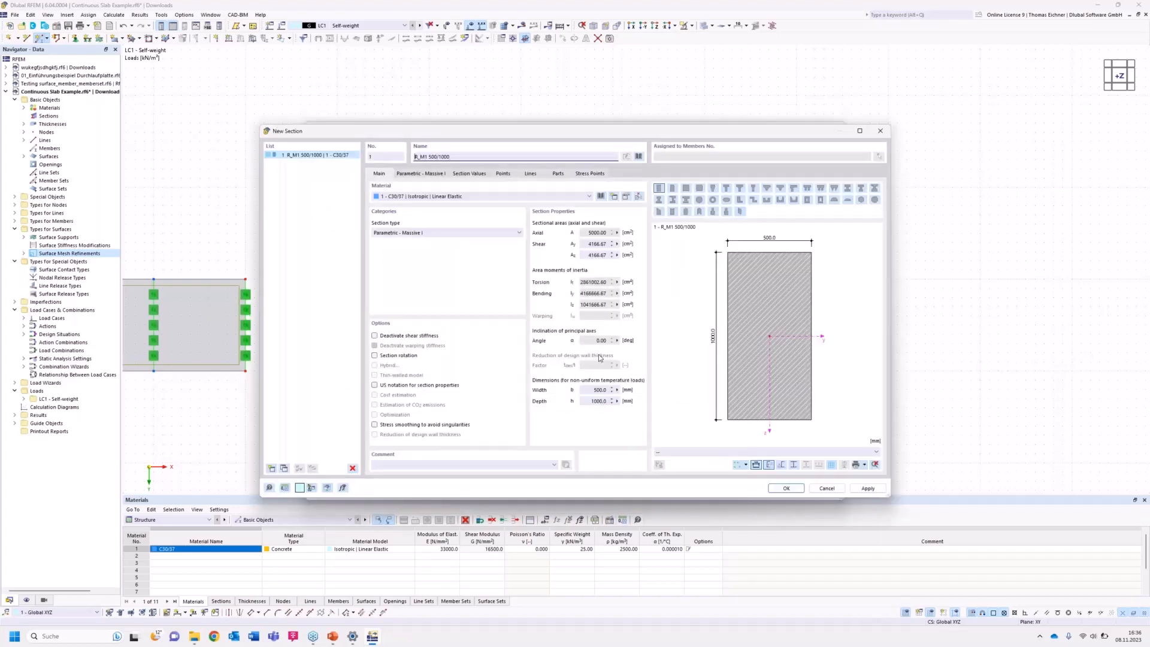
click(429, 198)
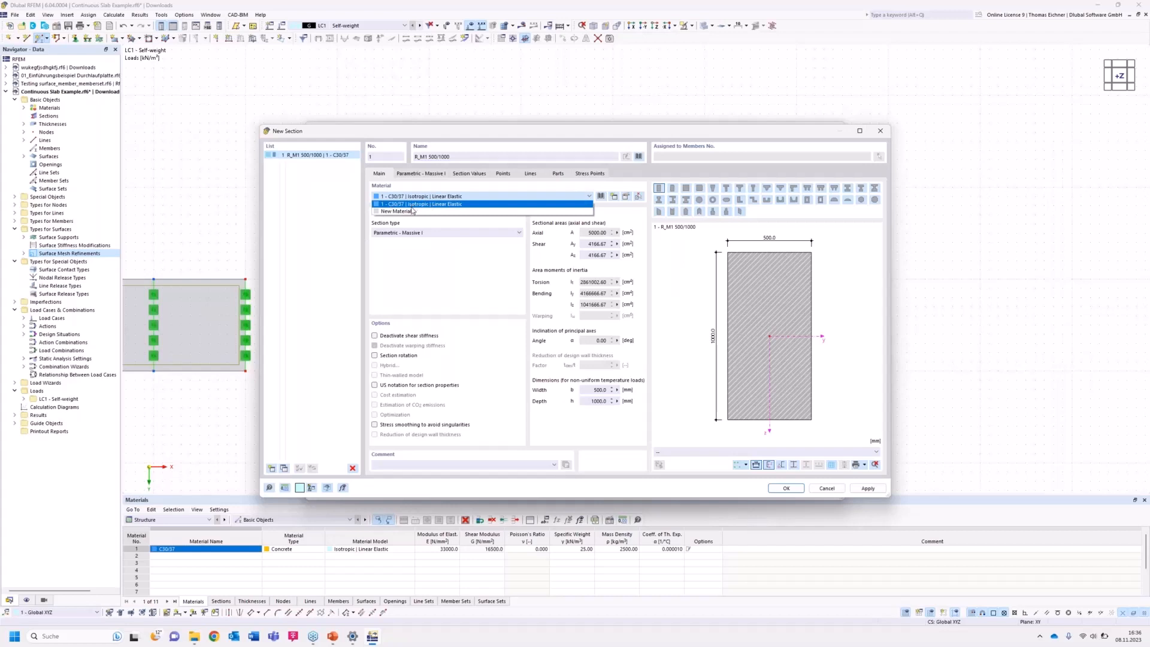
click(425, 204)
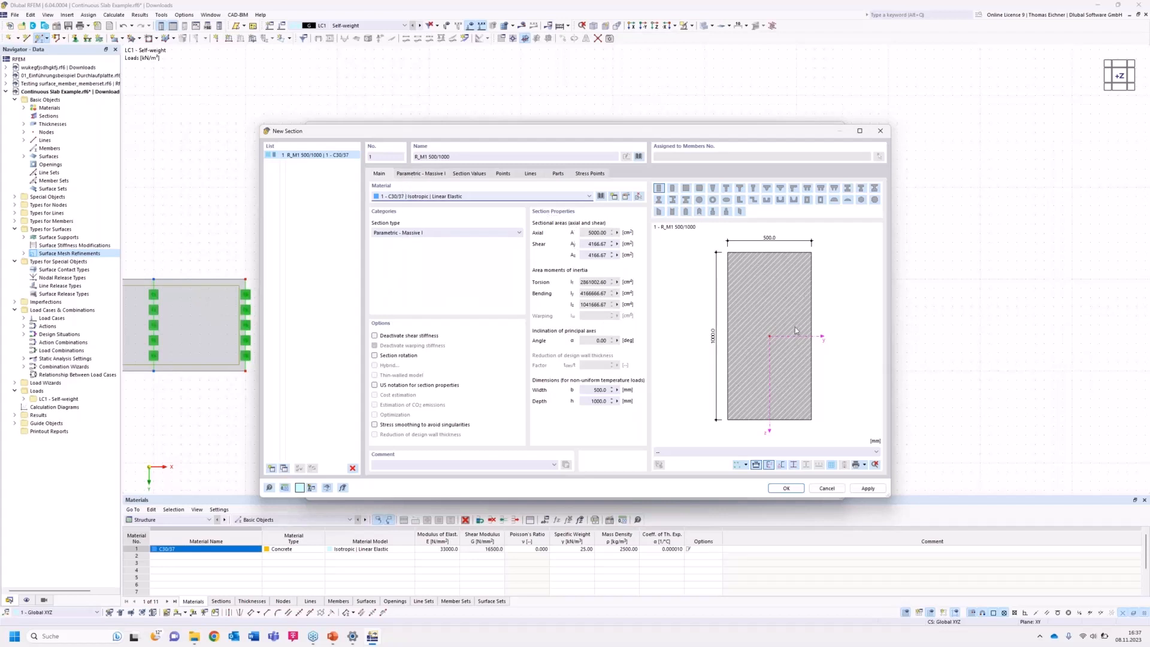
Set the massive rectangular section's width to 1000 mm and its height to 300 mm, and accept the section.
click(412, 174)
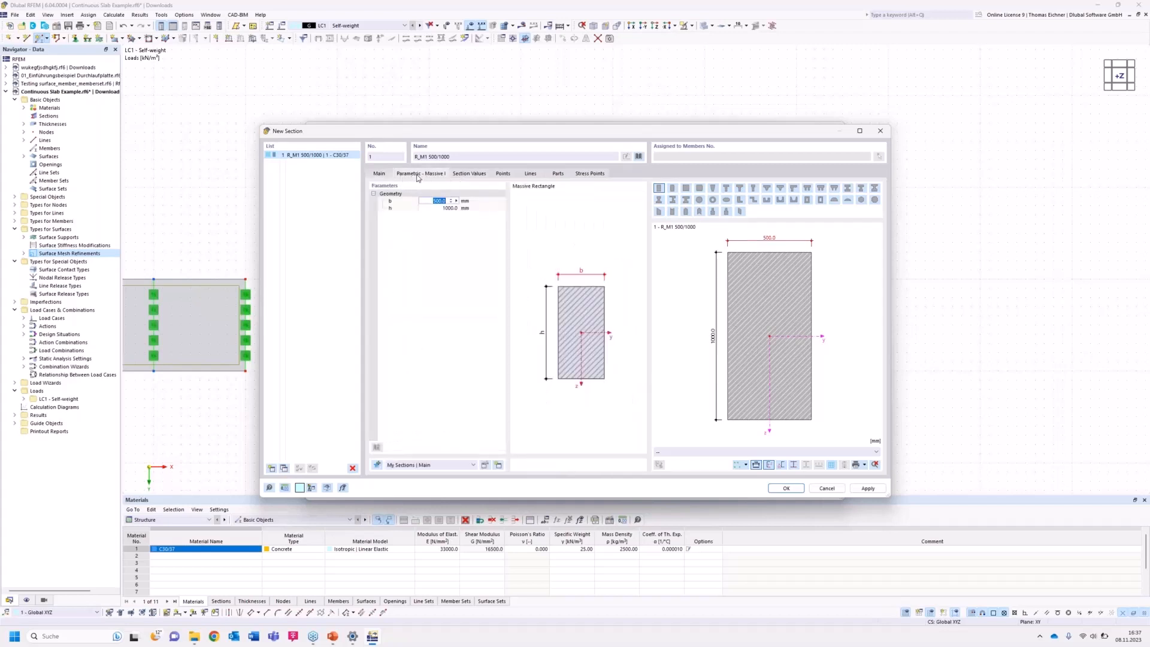
click(460, 212)
click(433, 206)
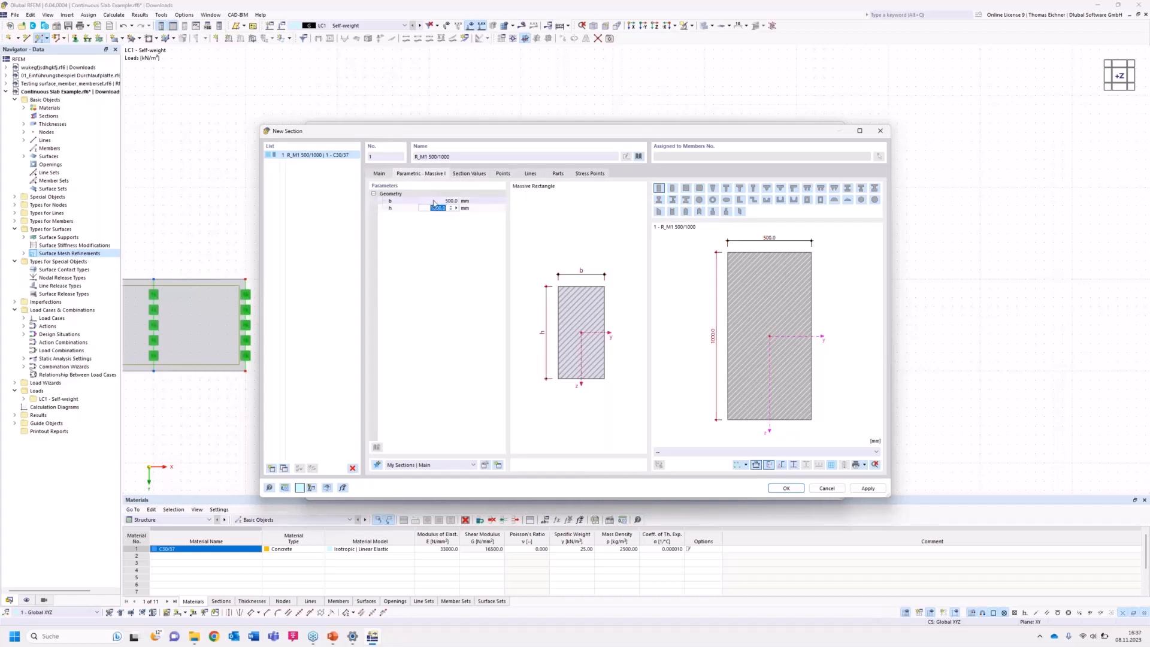
click(430, 202)
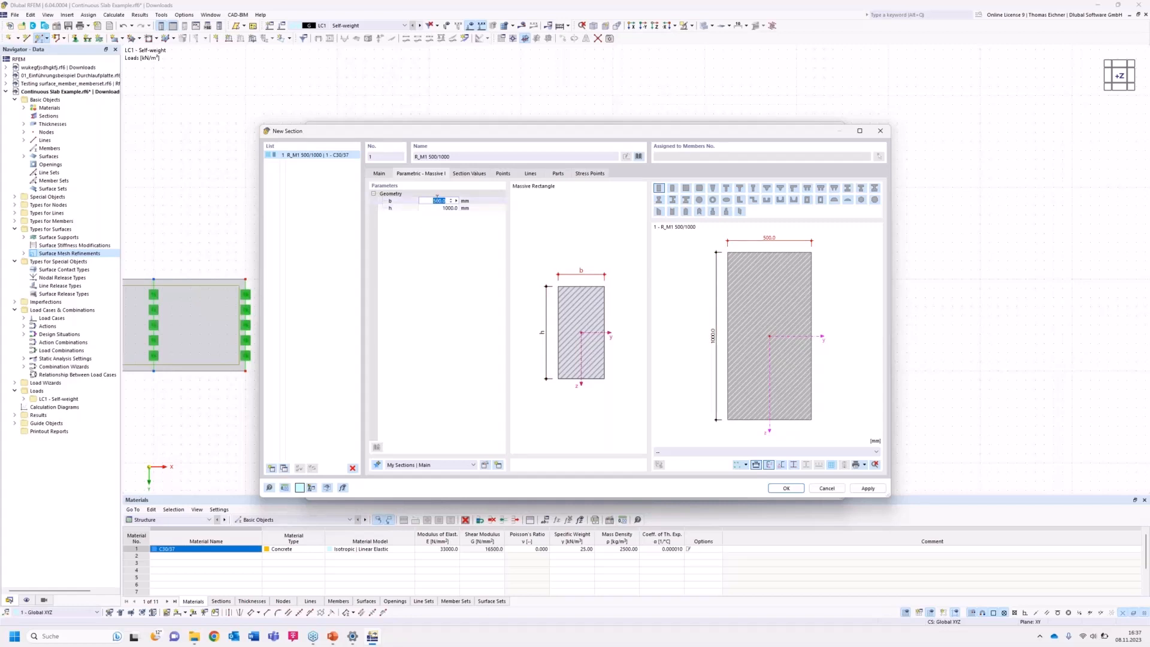
text(1)
click(441, 208)
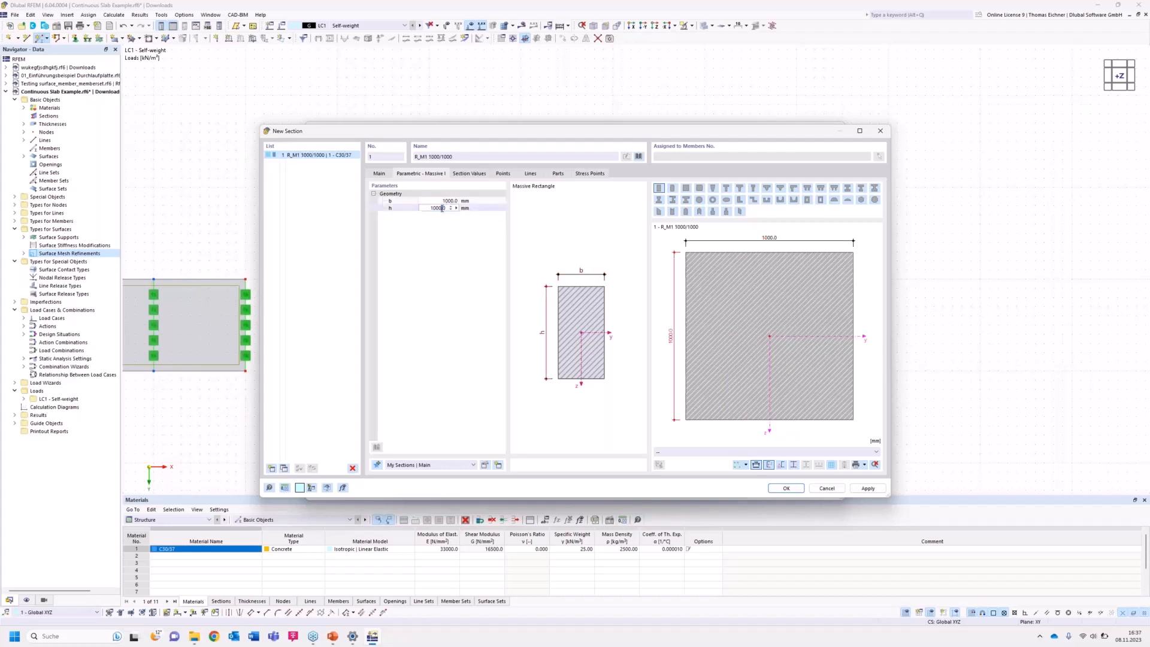
double_click(444, 208)
text(3)
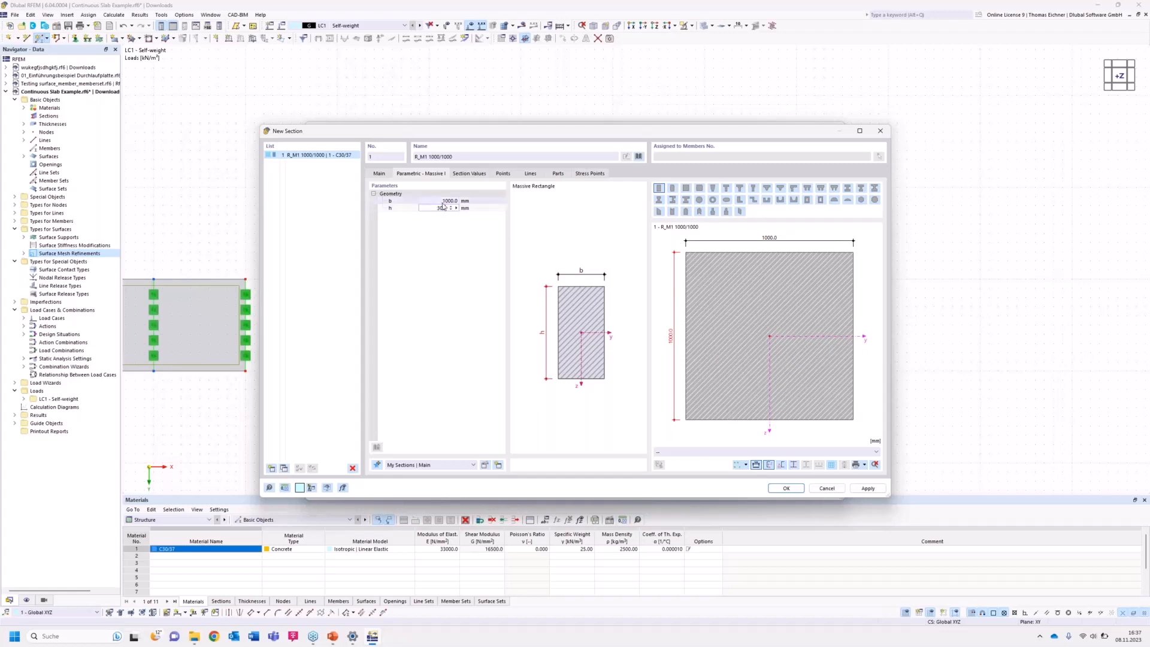
double_click(443, 201)
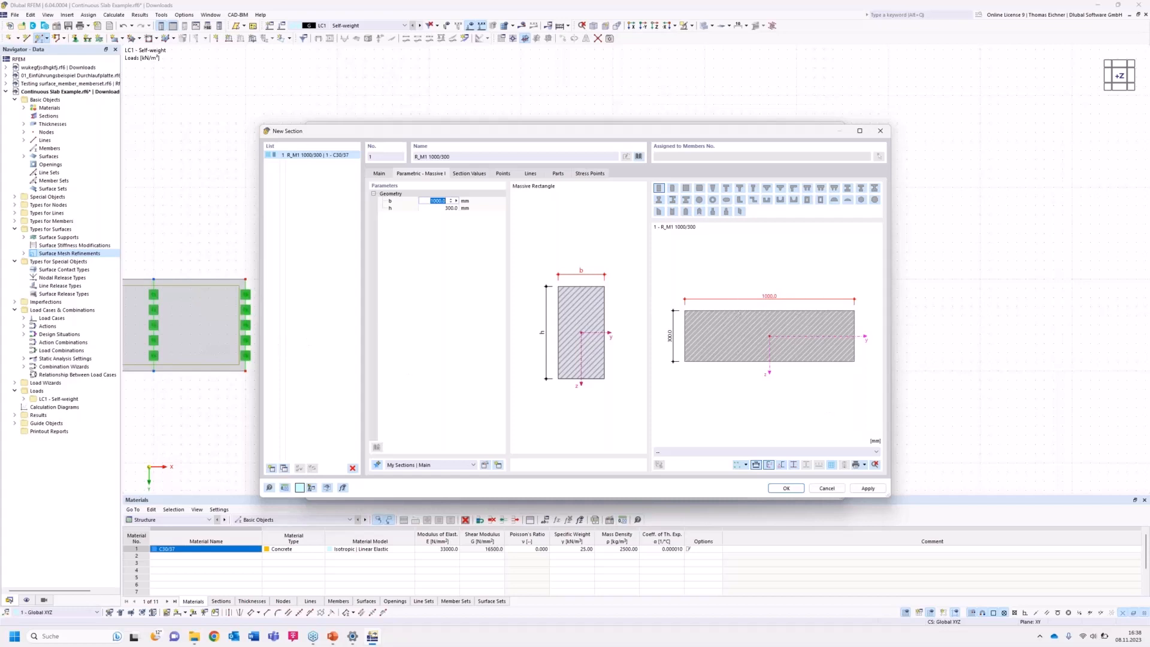
click(786, 488)
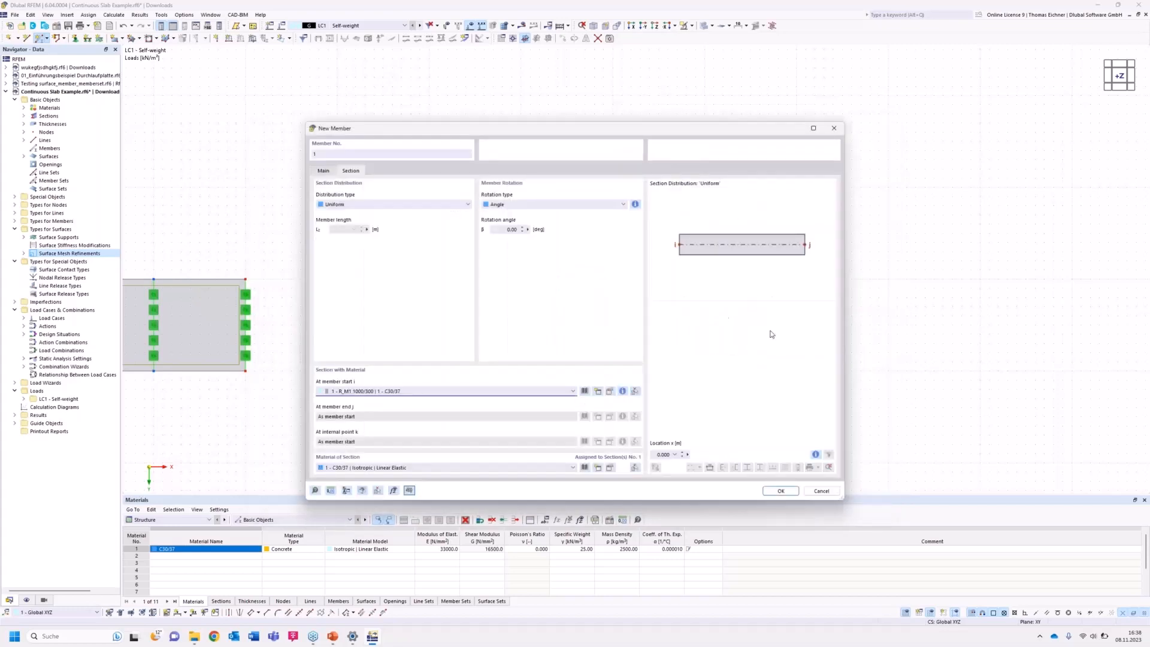
Place a 10 m beam member beyond the fourth slab, from X 60, Y 2.5 m to X 70, Y 2.5 m.
click(780, 491)
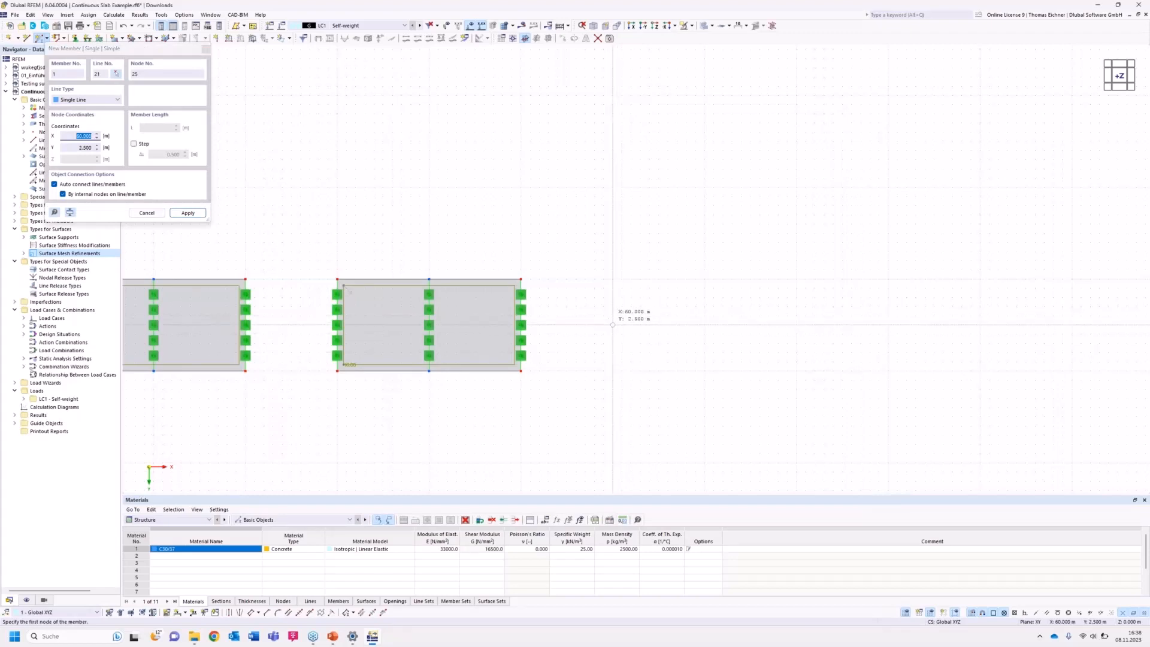
click(612, 324)
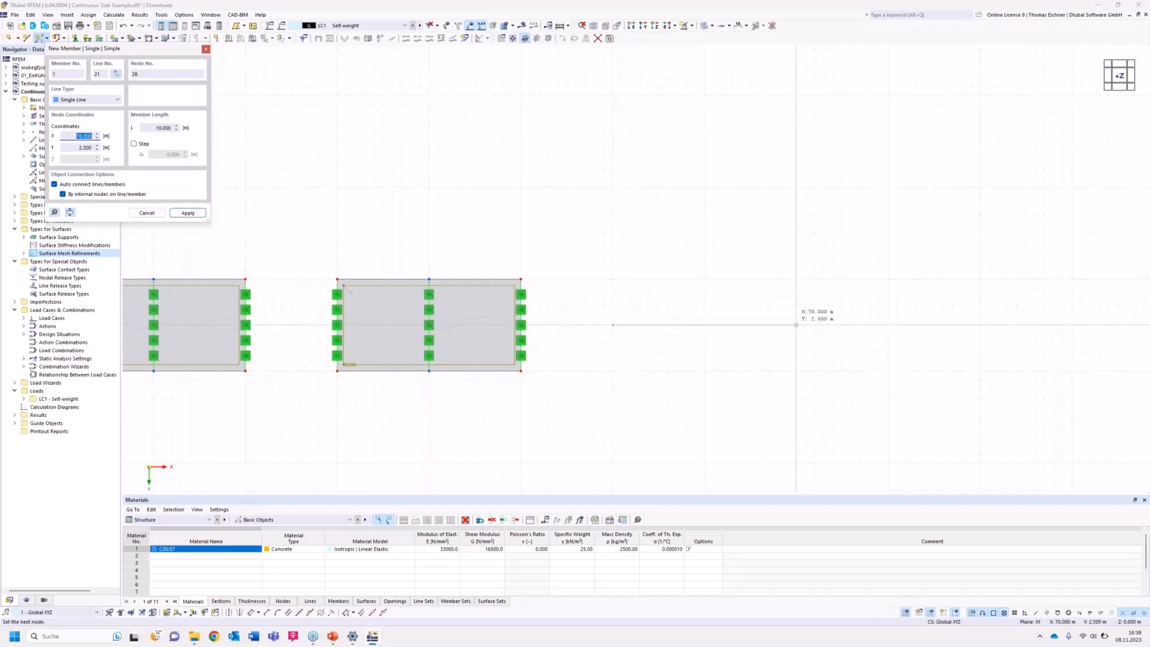
key(Return)
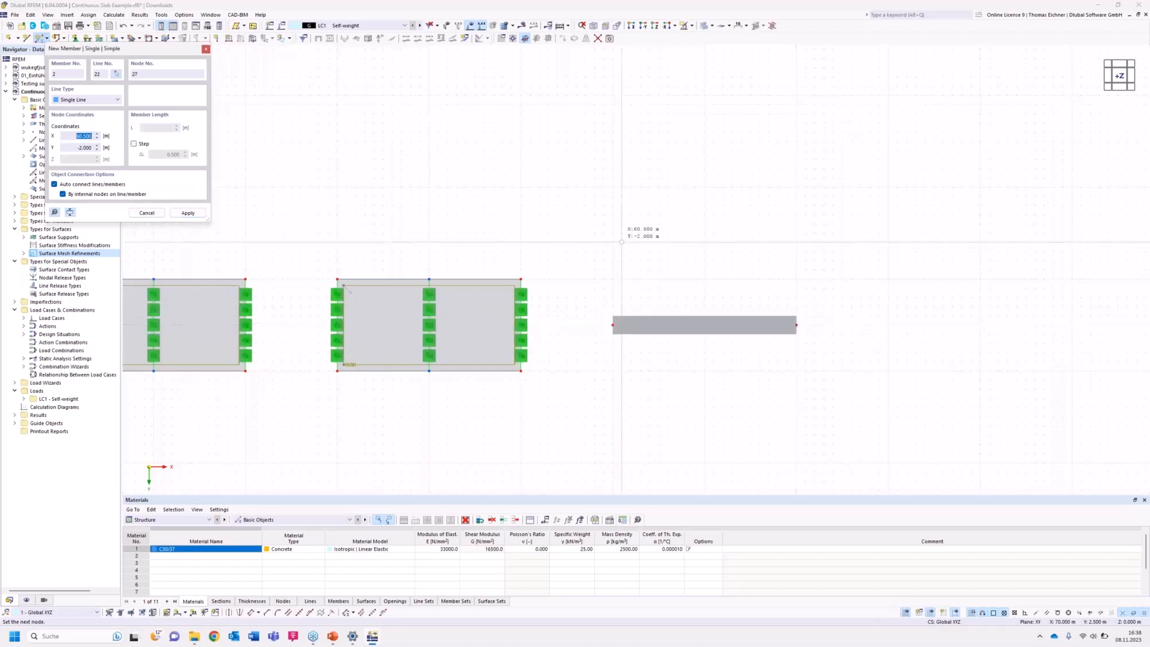
Create one intermediate 'On Member' node at the beam's midpoint without dividing the member.
middle_drag(812, 300, 666, 284)
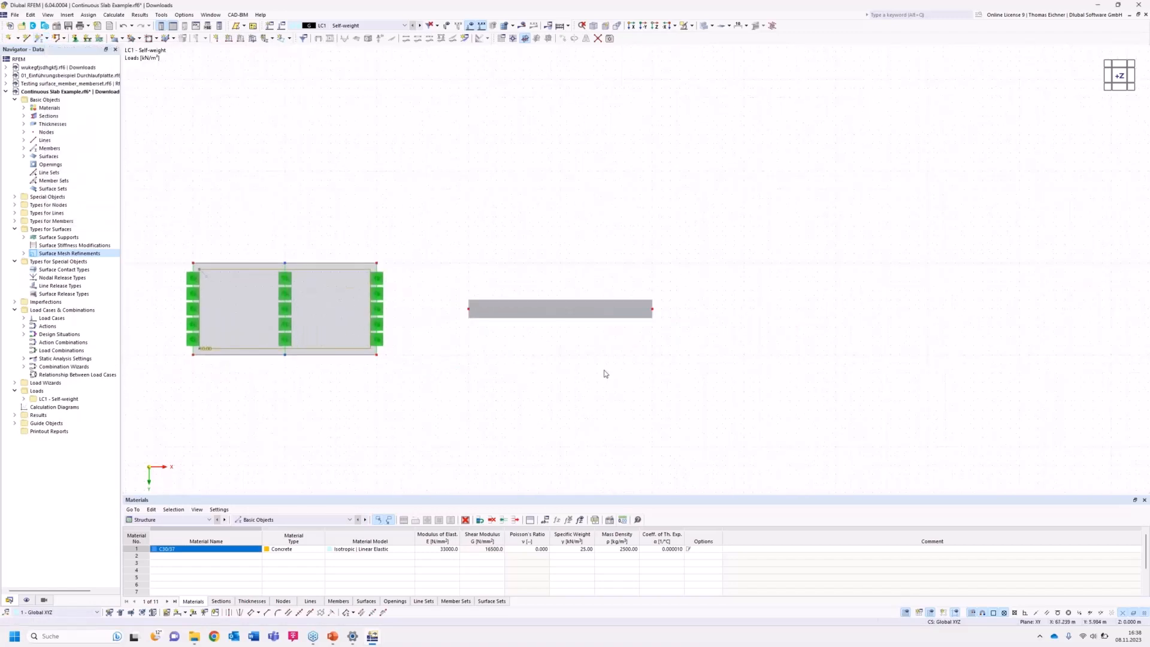
right_click(579, 310)
click(544, 343)
right_click(584, 308)
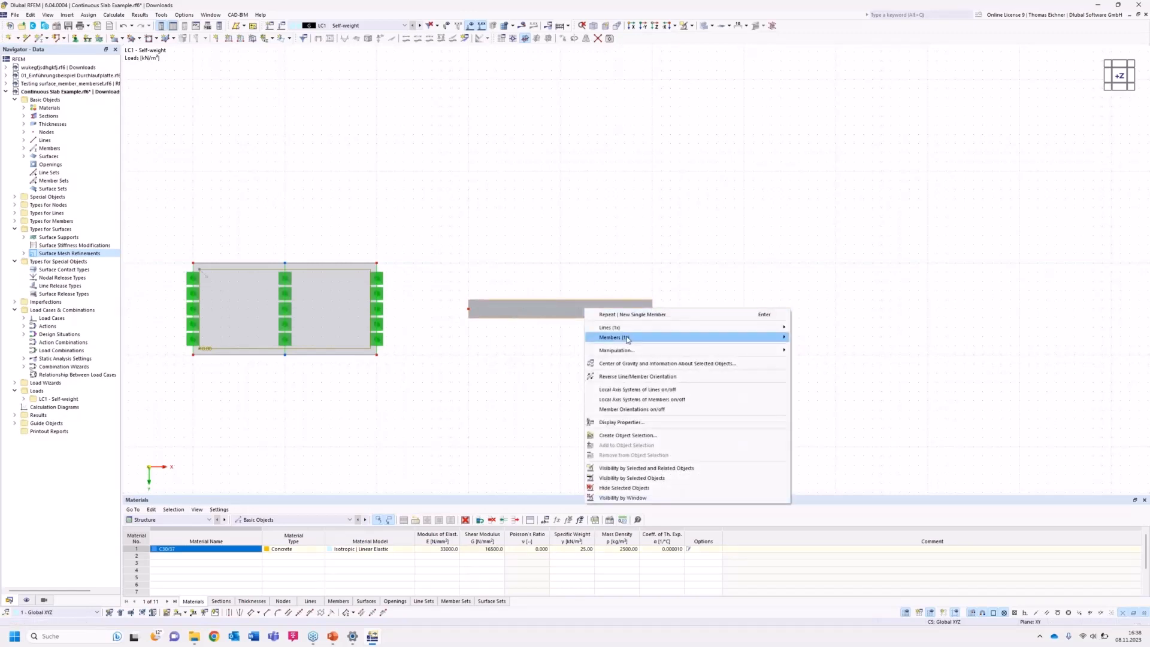
mouse_move(620, 338)
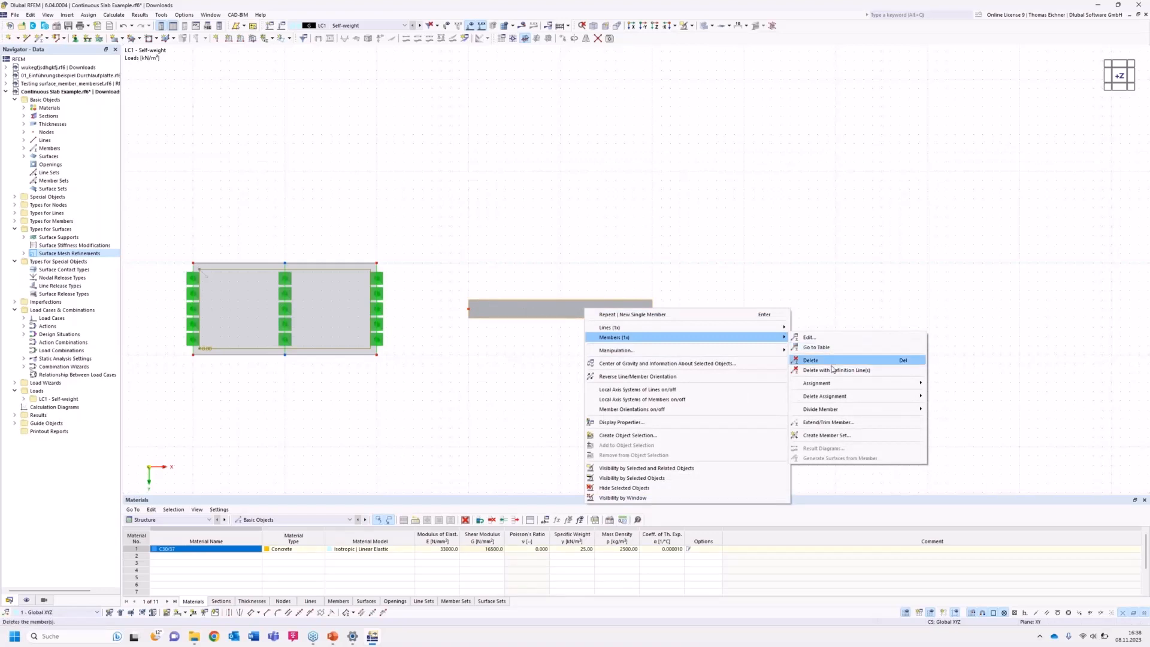
mouse_move(850, 409)
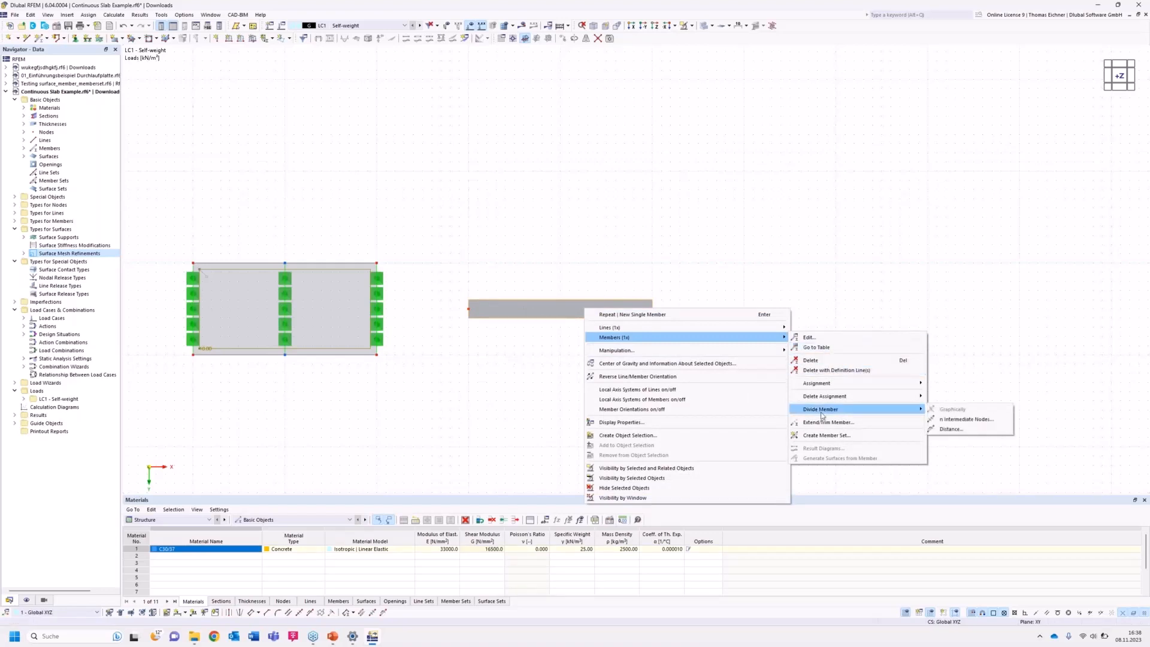
click(960, 422)
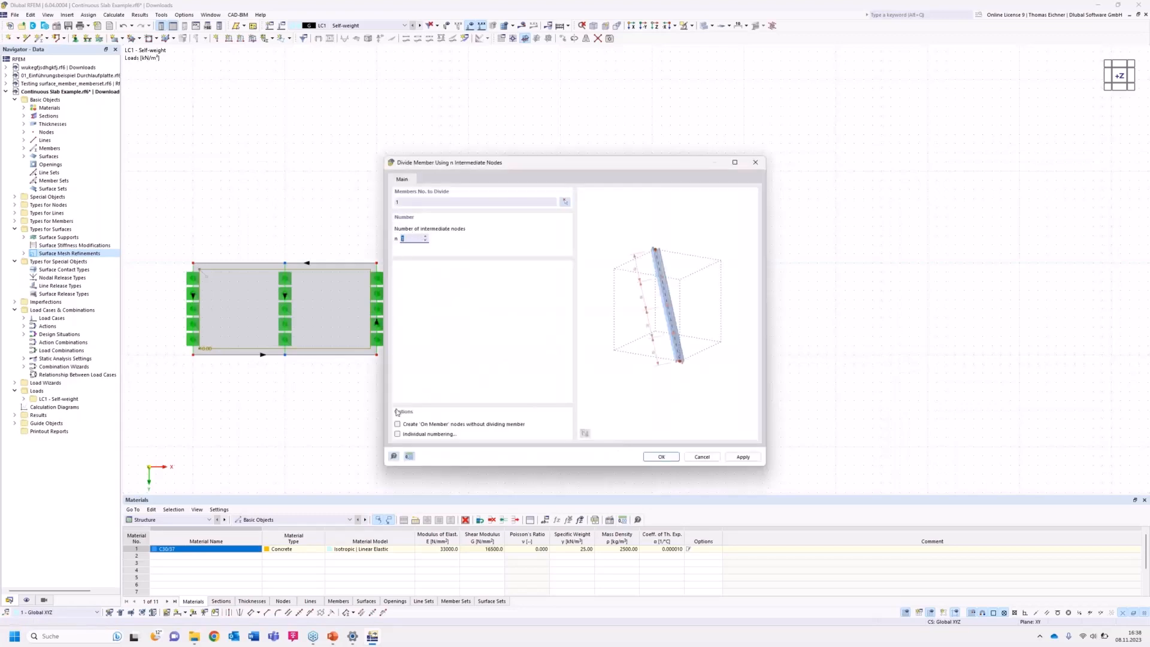
drag(508, 163, 808, 147)
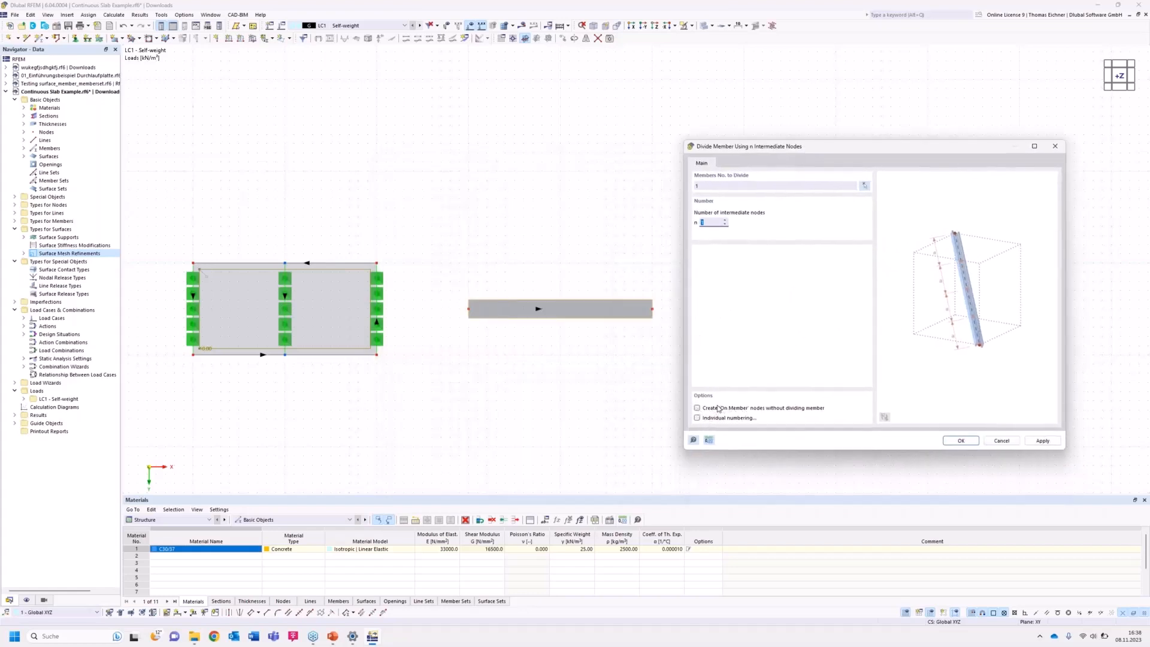
click(697, 409)
click(960, 441)
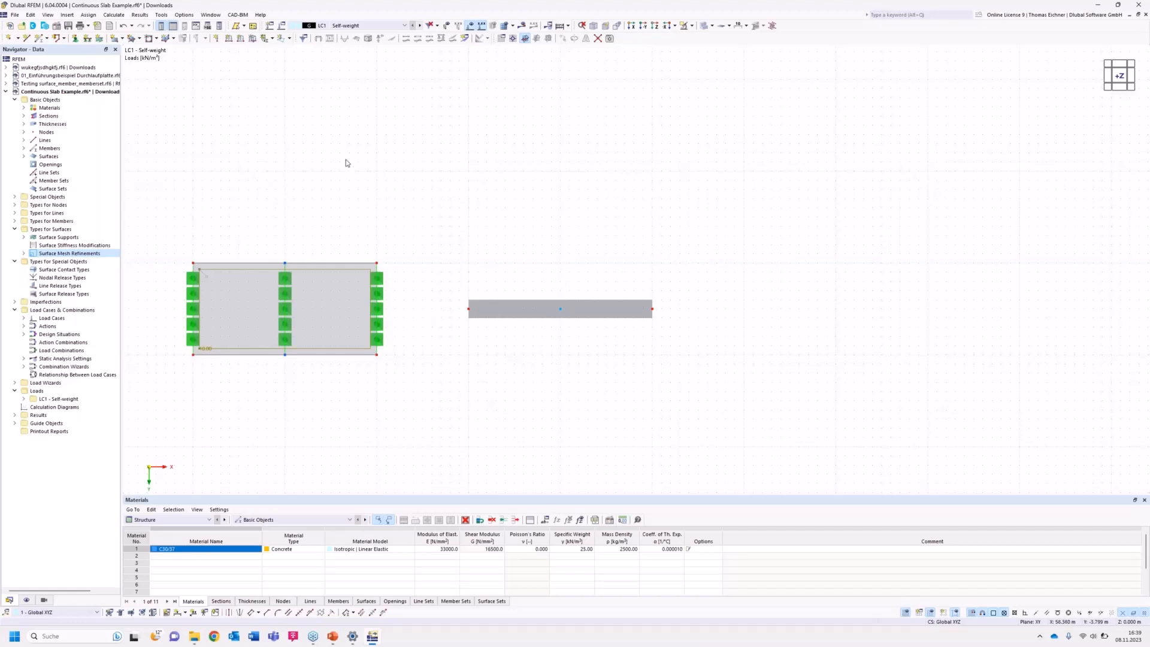
Restrain rotation about X in the Hinged nodal support and assign it to the beam's two end nodes and middle node.
middle_drag(530, 173, 515, 146)
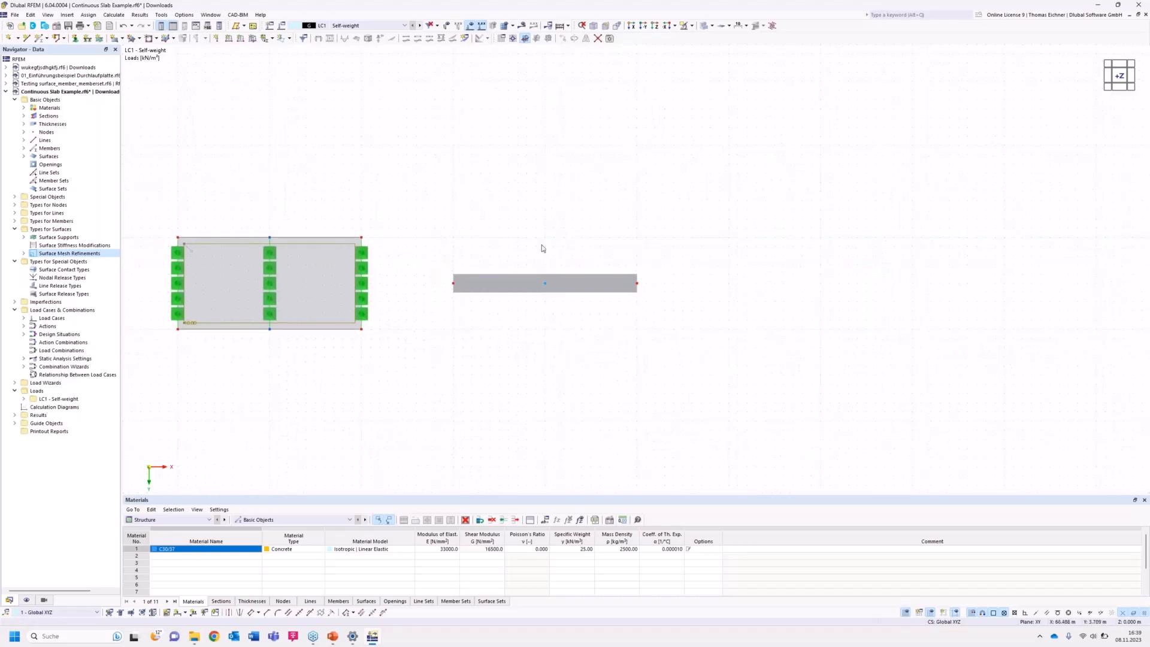
click(75, 38)
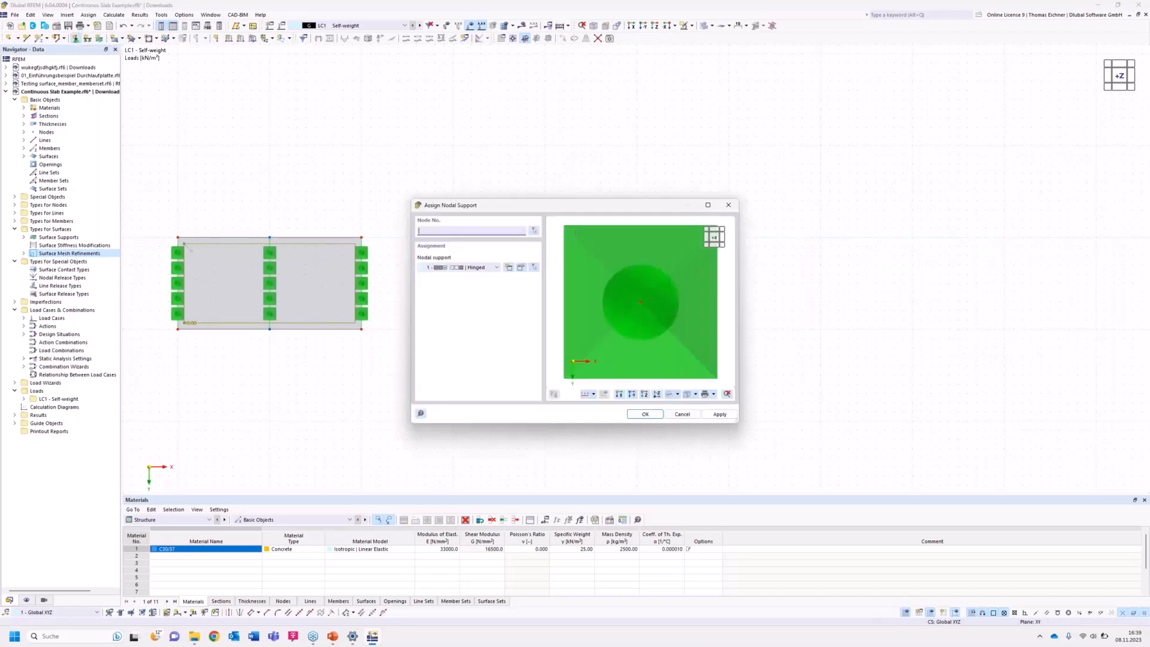
drag(547, 204, 228, 221)
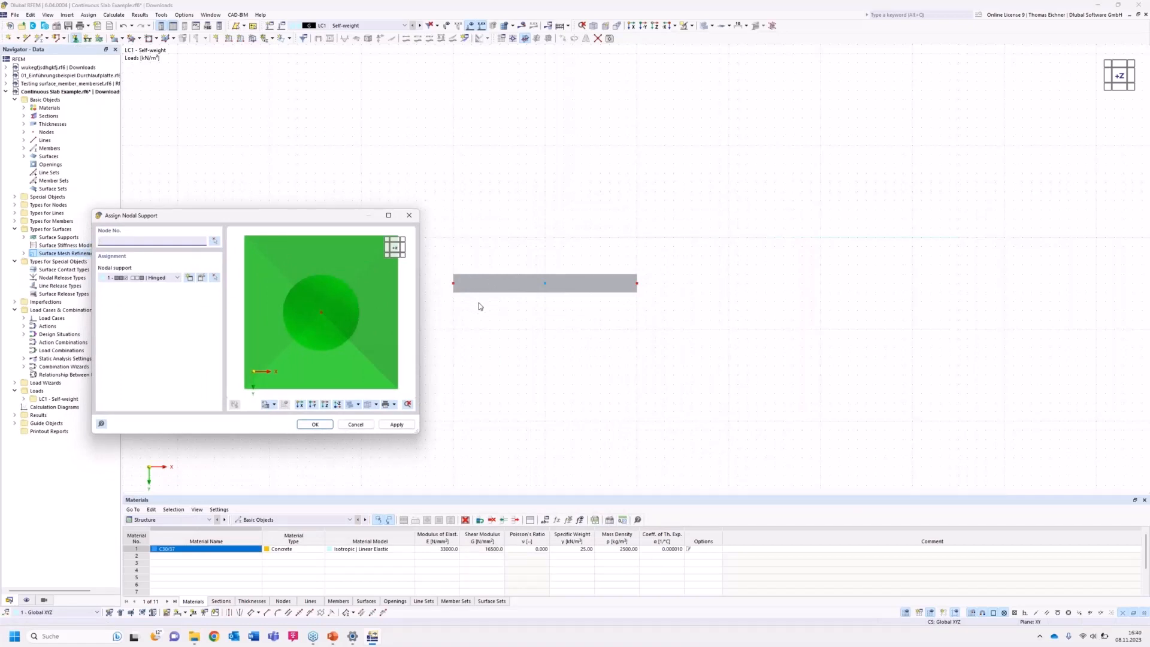
click(149, 278)
click(149, 280)
click(202, 278)
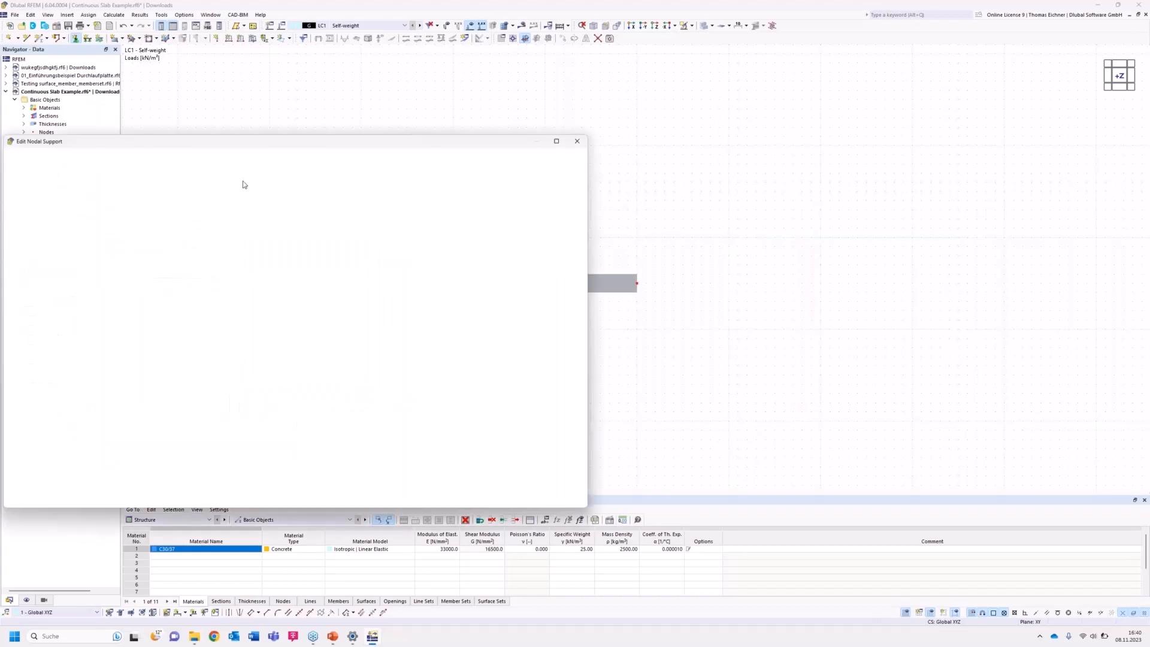
drag(265, 141, 613, 329)
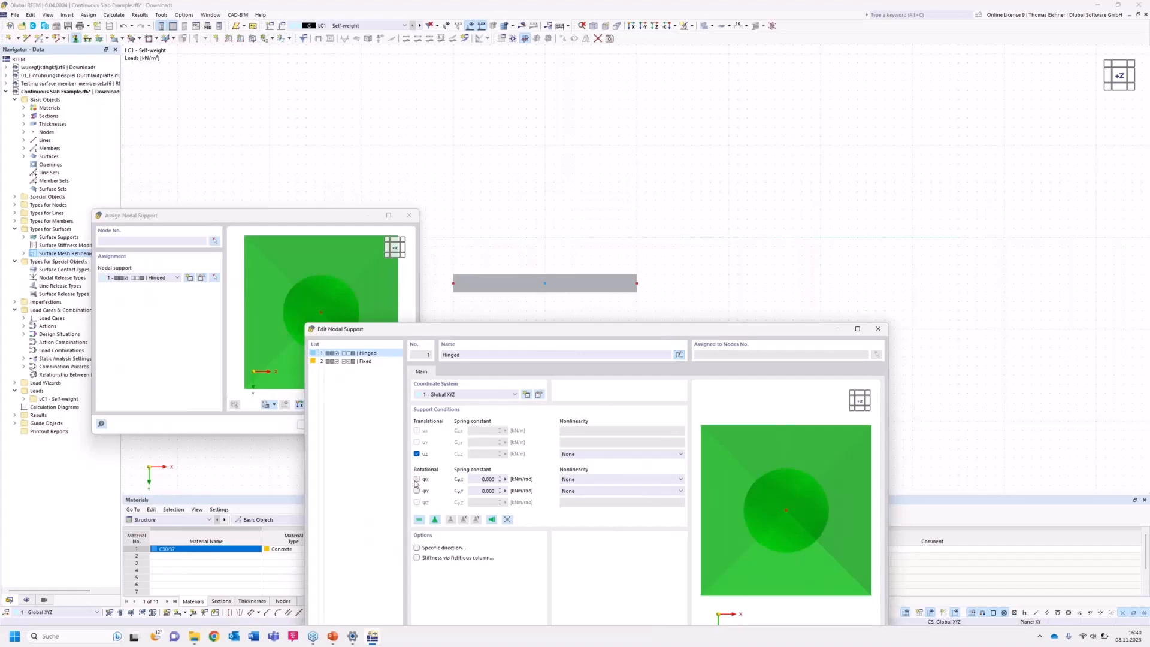
click(417, 480)
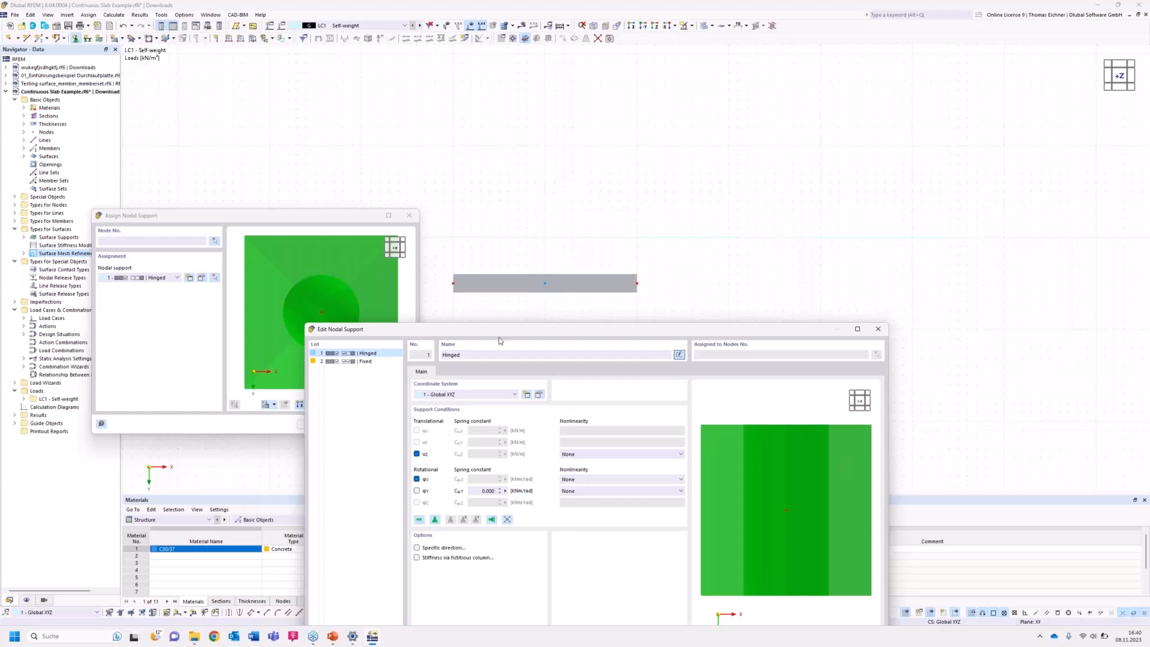
drag(500, 328, 469, 328)
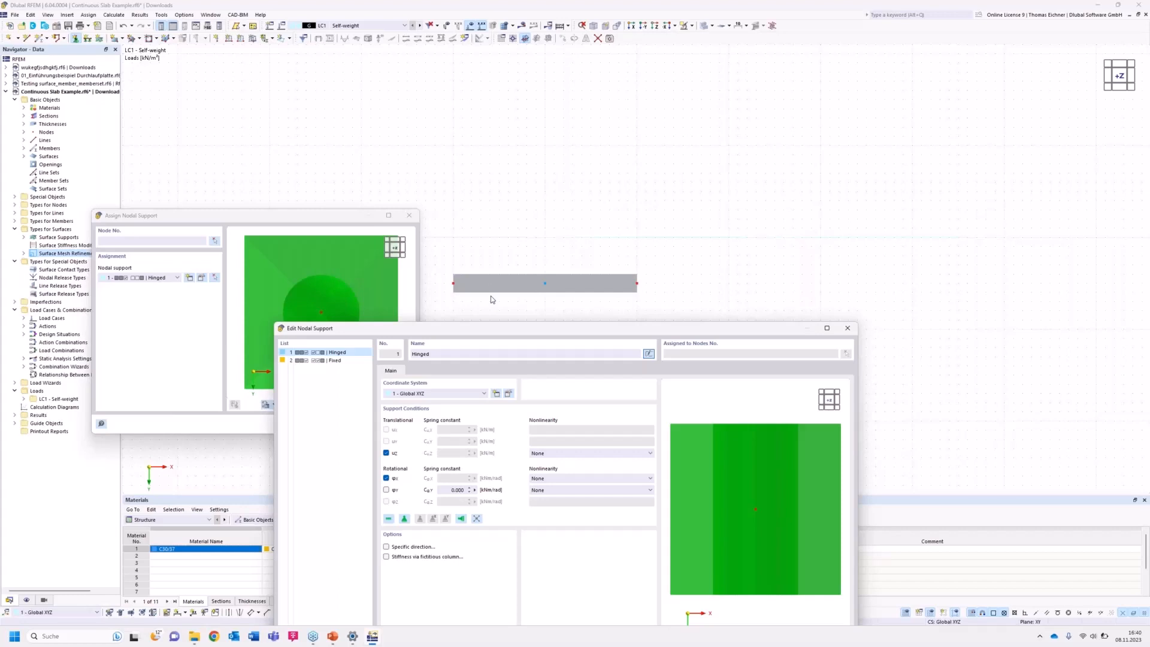
drag(482, 333, 439, 208)
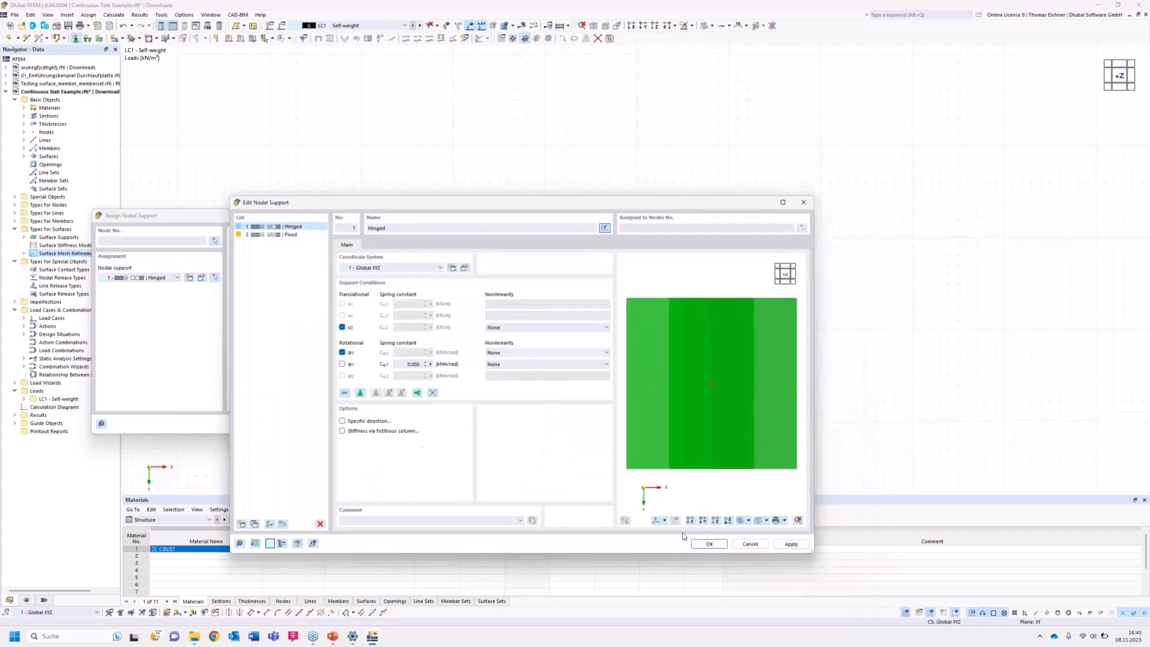
click(707, 545)
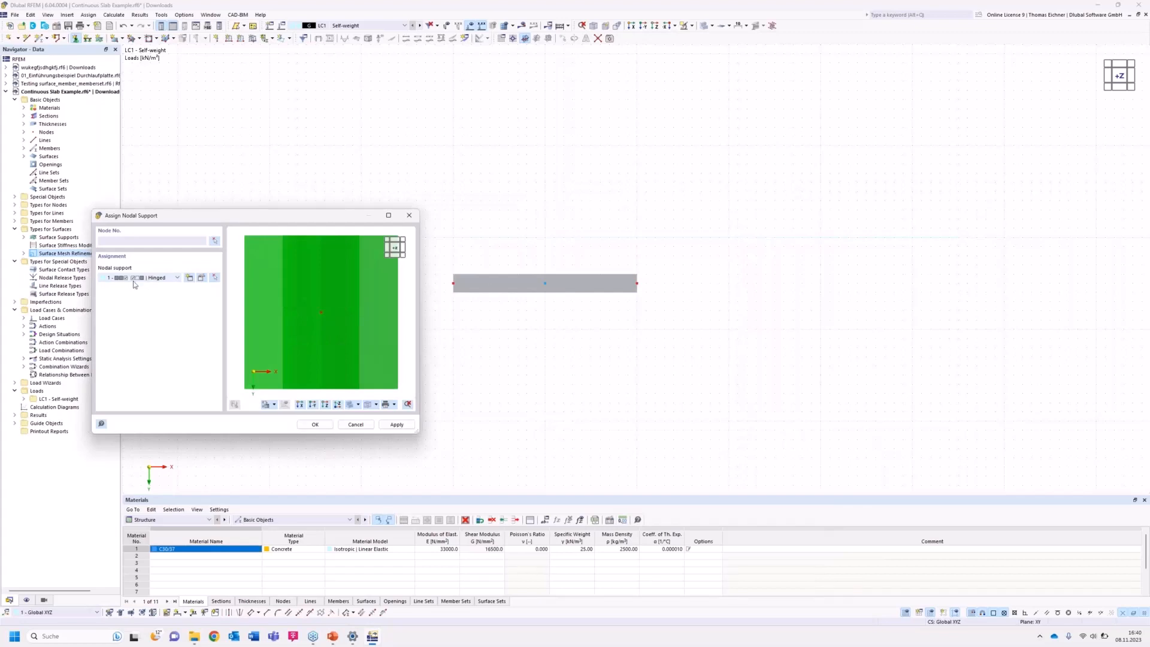
click(312, 425)
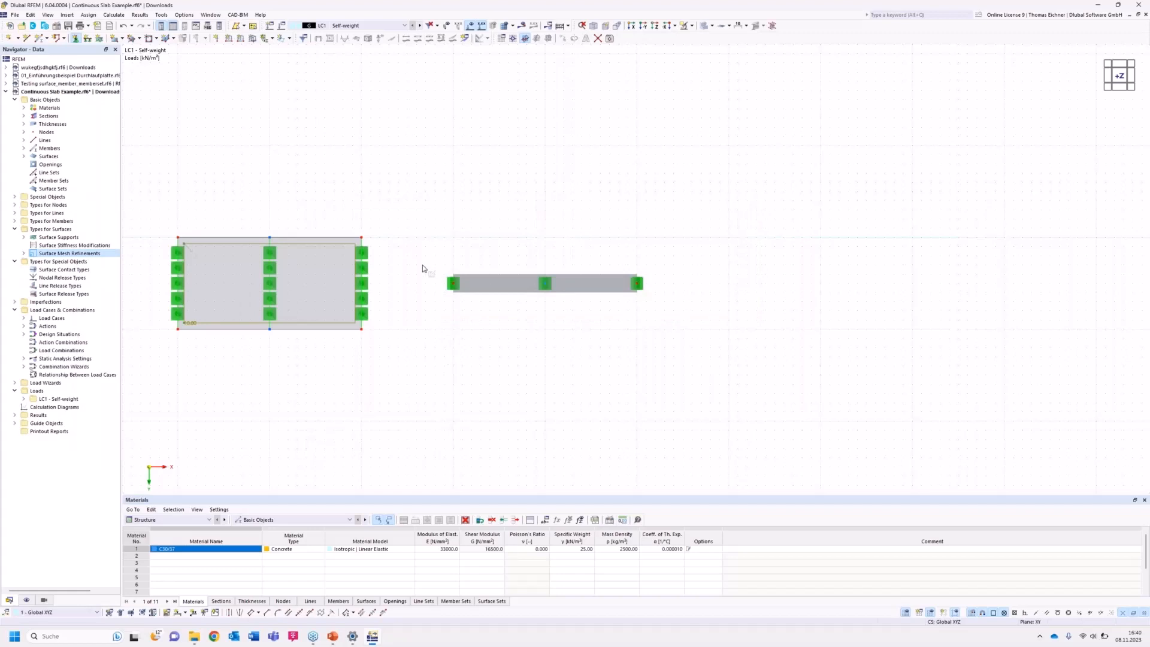
key(Escape)
Apply a uniform member load of 10 kN/m in global Z to the beam in LC1 Self-weight.
click(241, 40)
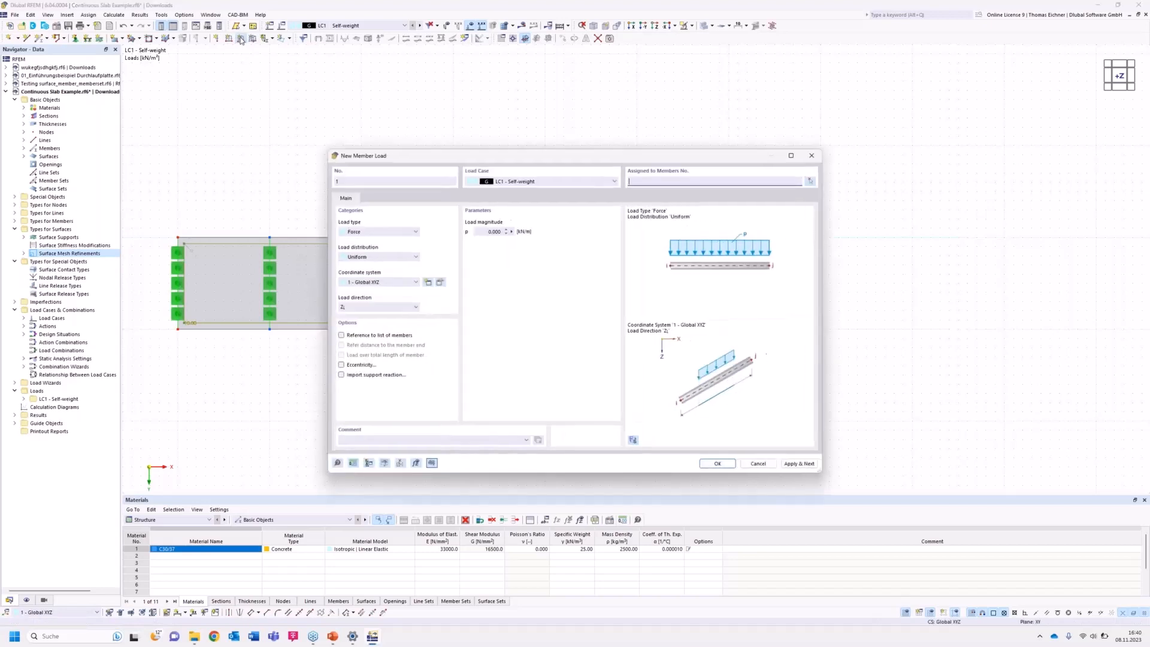
click(486, 234)
text(10)
click(717, 463)
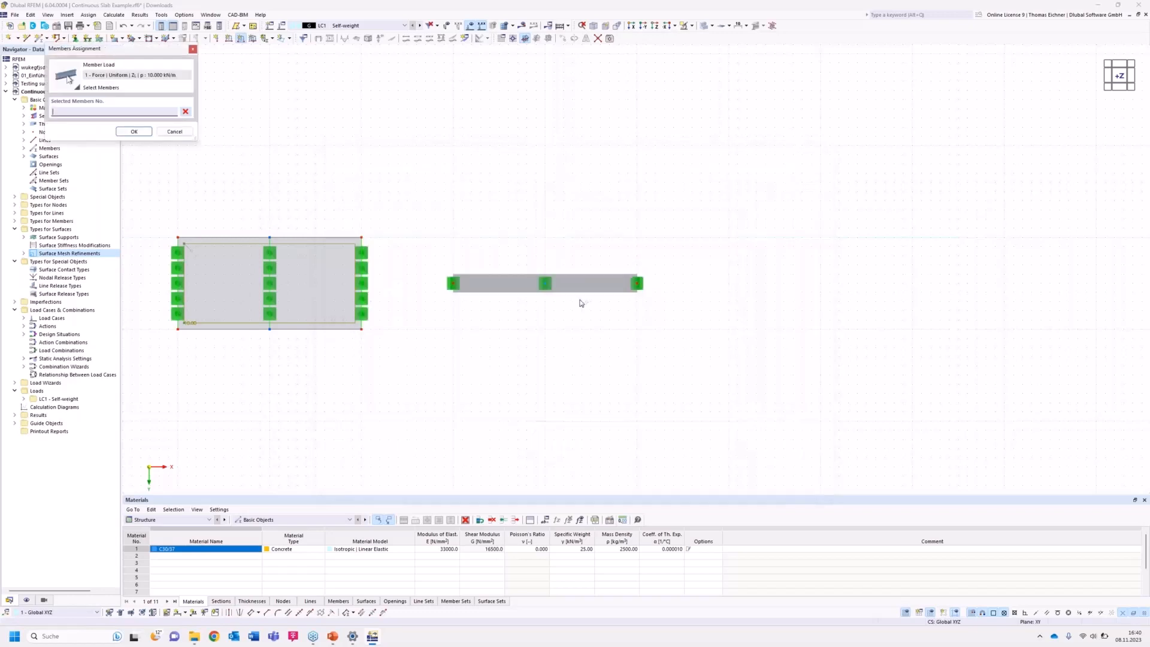
click(579, 280)
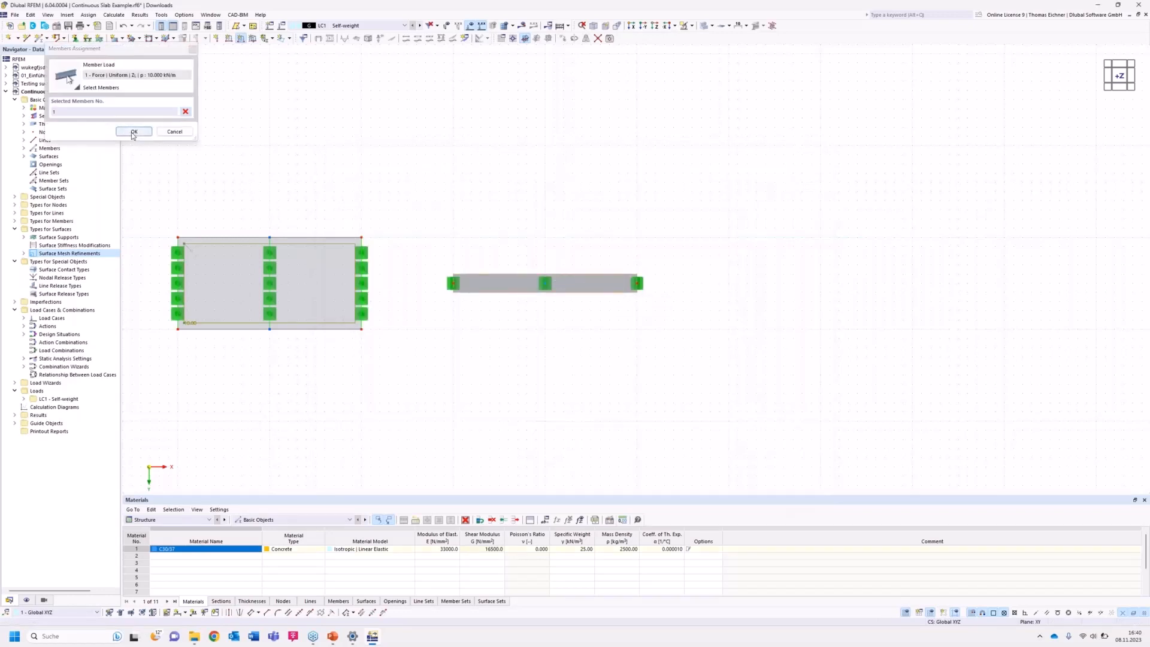
click(133, 133)
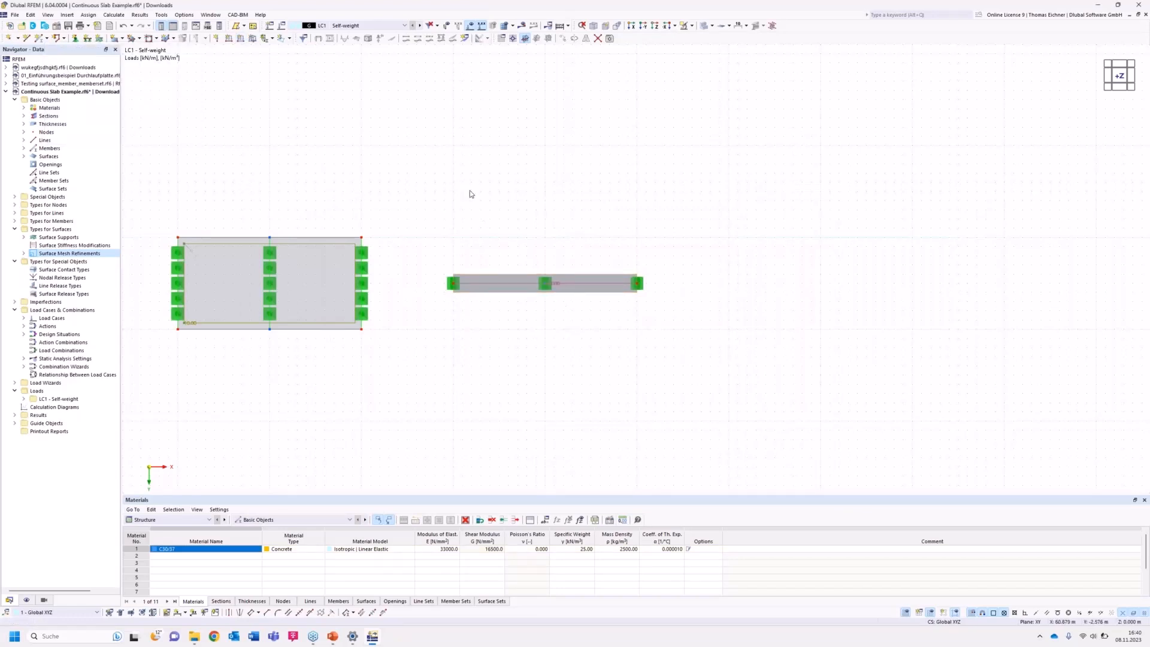
Slightly enlarge the graphical display size of the beam's member load.
ctrl+middle_drag(453, 278, 590, 230)
scroll(472, 169, down, 3)
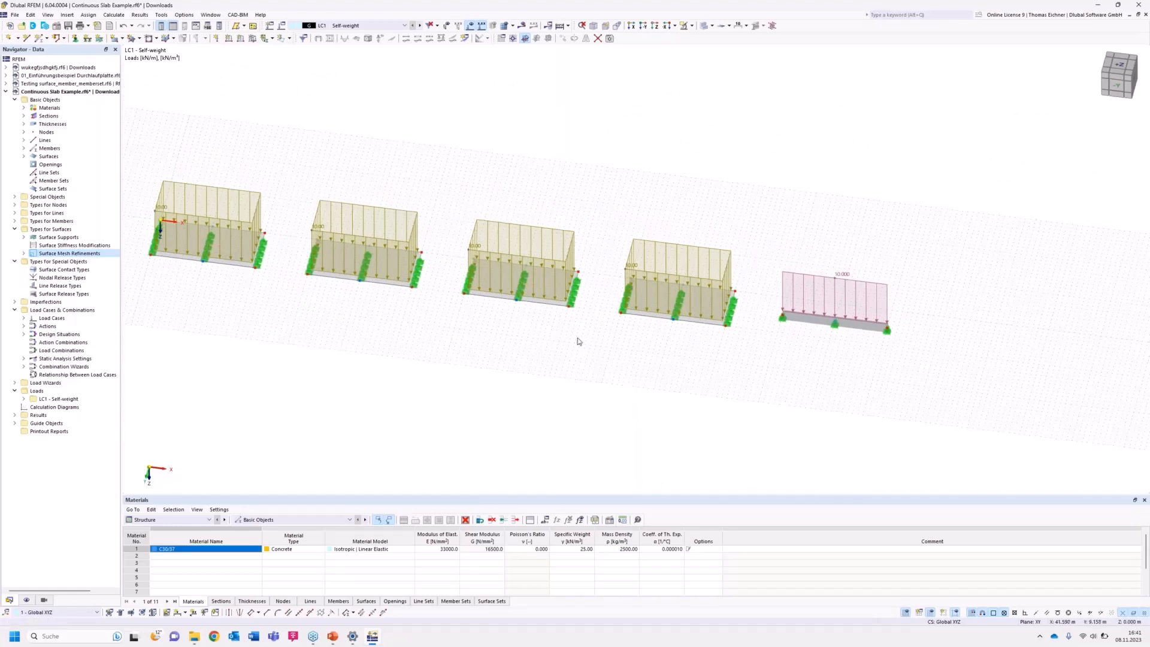
right_click(783, 279)
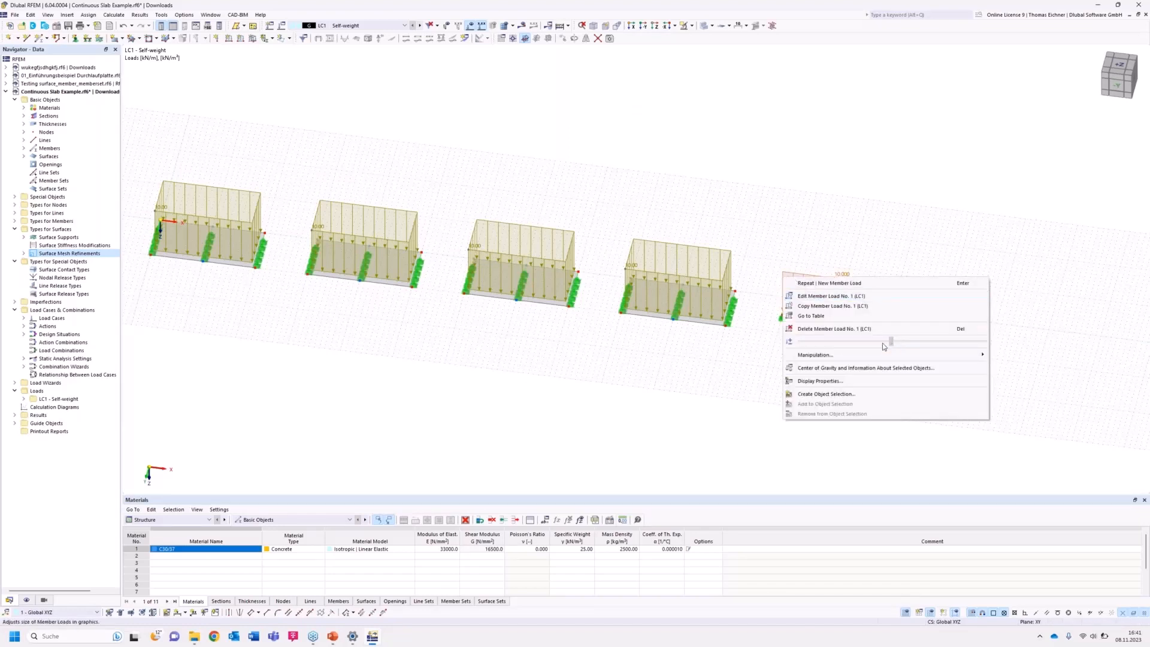
mouse_move(882, 341)
mouse_down()
mouse_move(862, 341)
mouse_move(975, 352)
mouse_move(893, 354)
mouse_up()
click(551, 385)
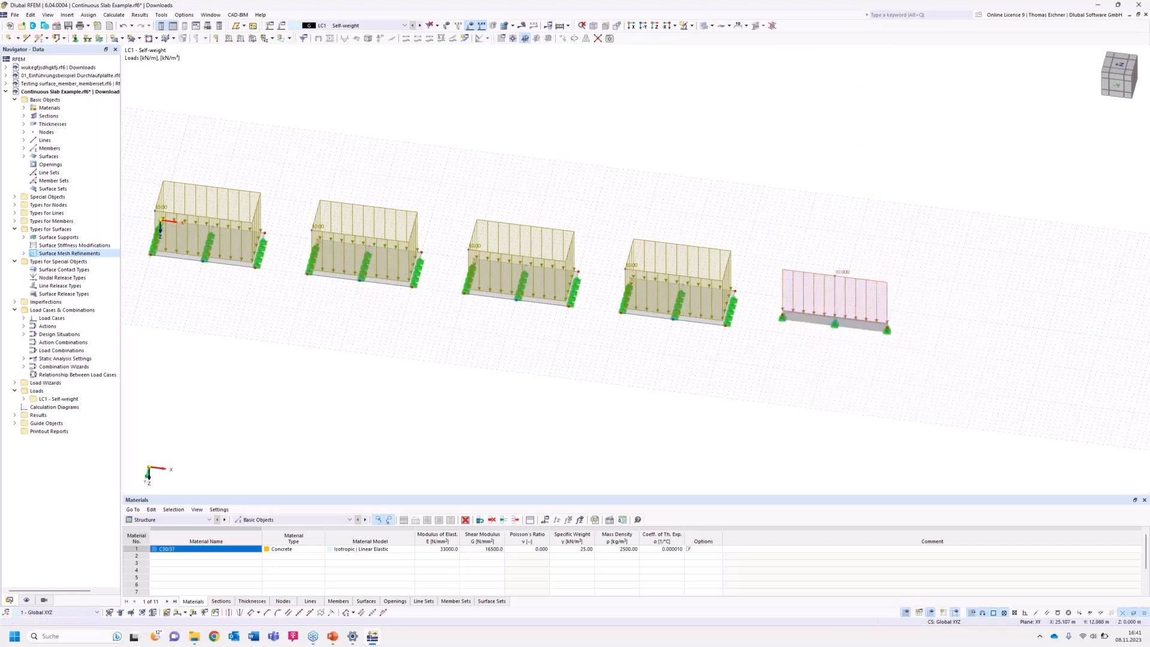
Create a result section through the middle of all four slabs, from X 0, Y 2.5 m to X 55, Y 2.5 m, projected in global Z.
middle_drag(397, 342, 595, 375)
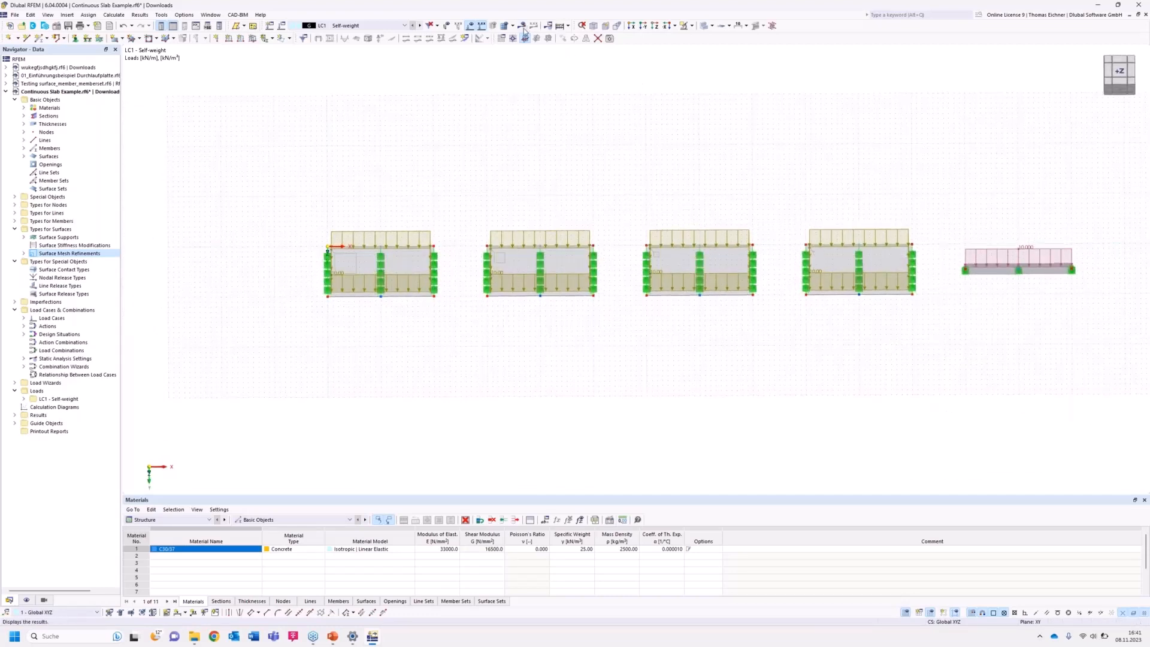
click(656, 26)
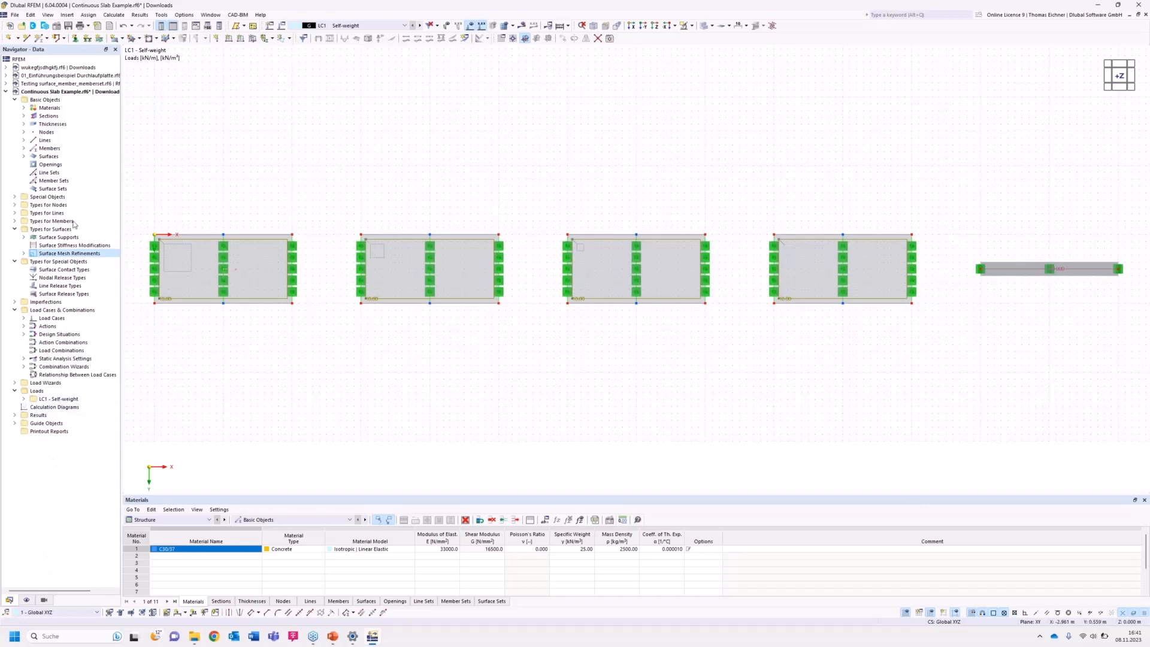
click(15, 198)
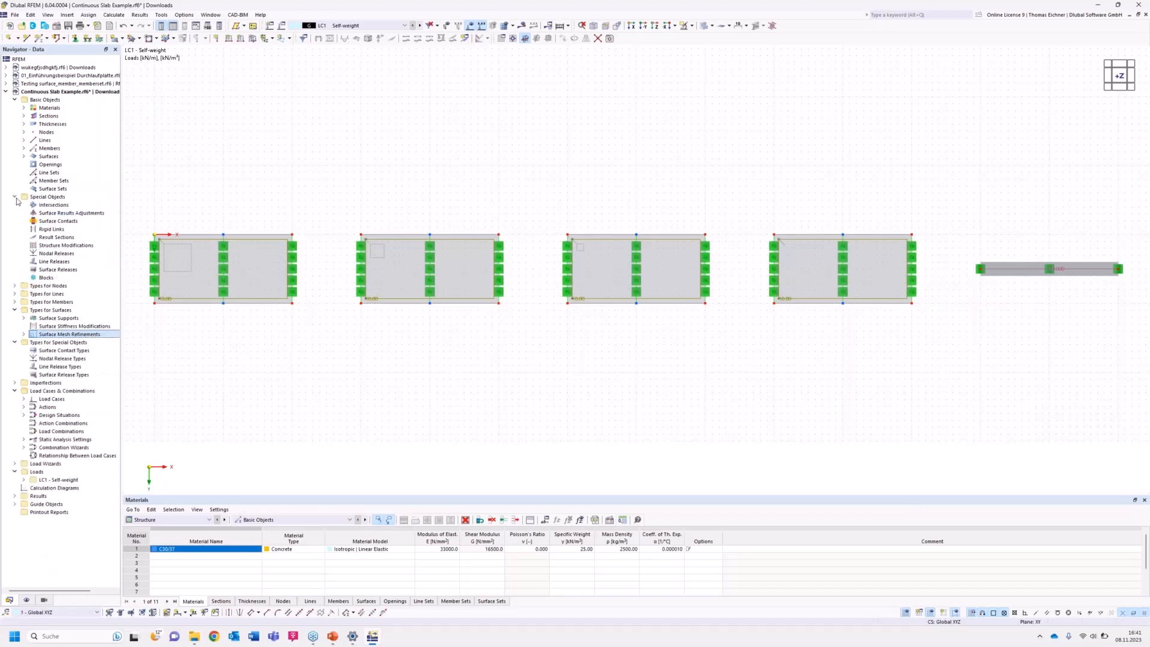
click(47, 238)
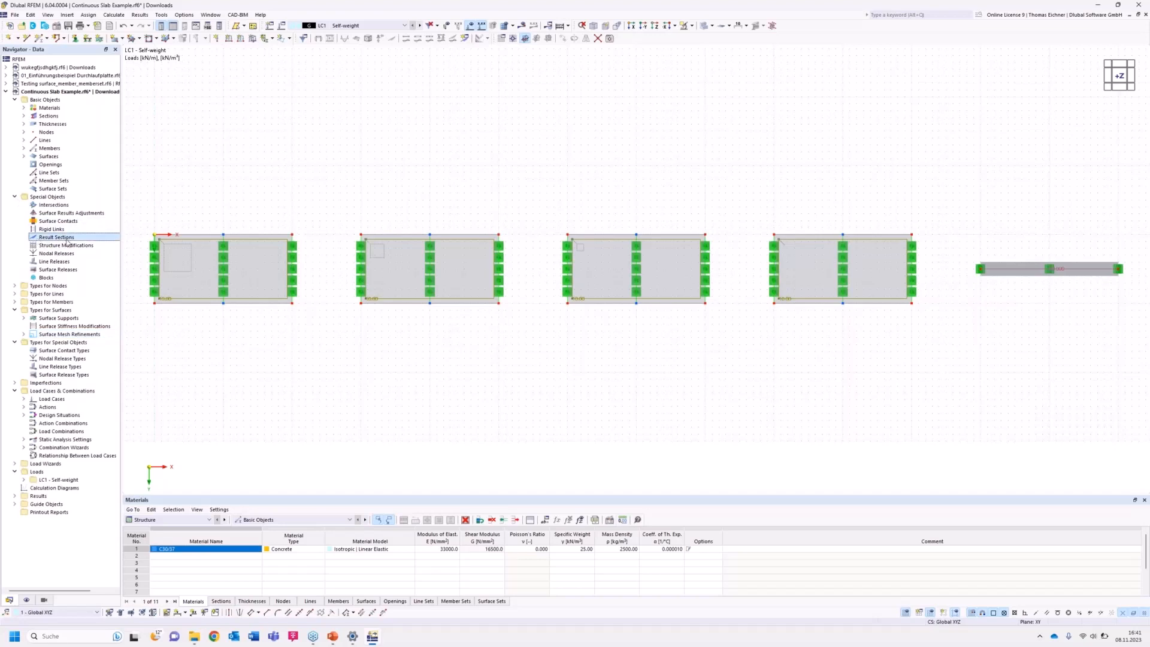
double_click(67, 239)
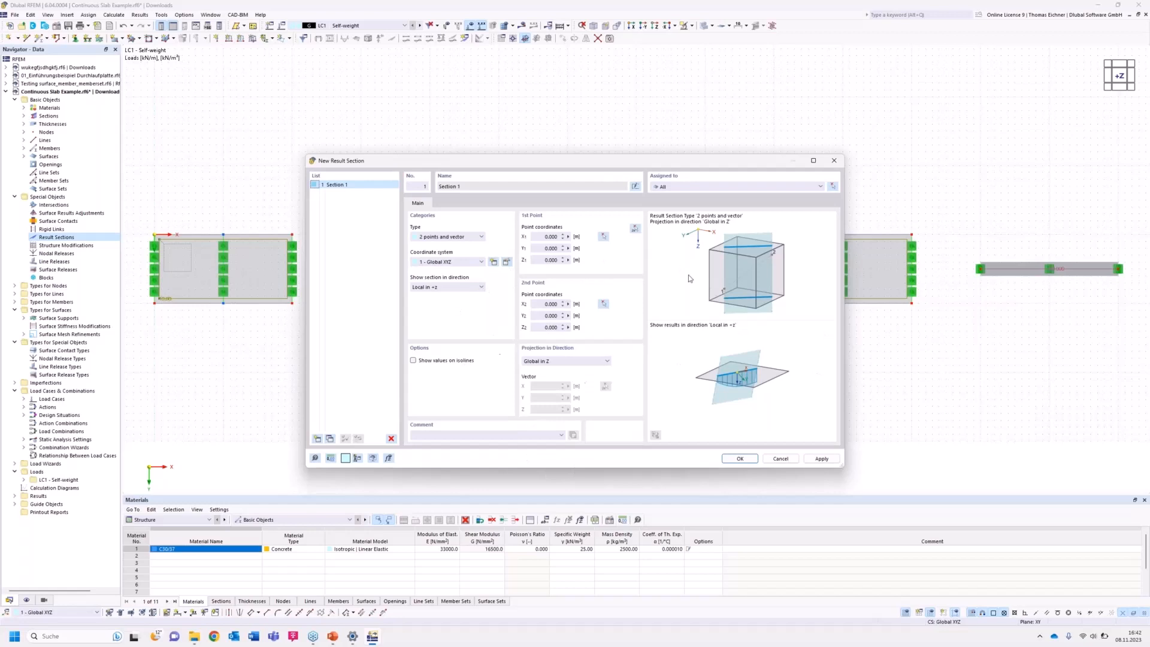
click(635, 230)
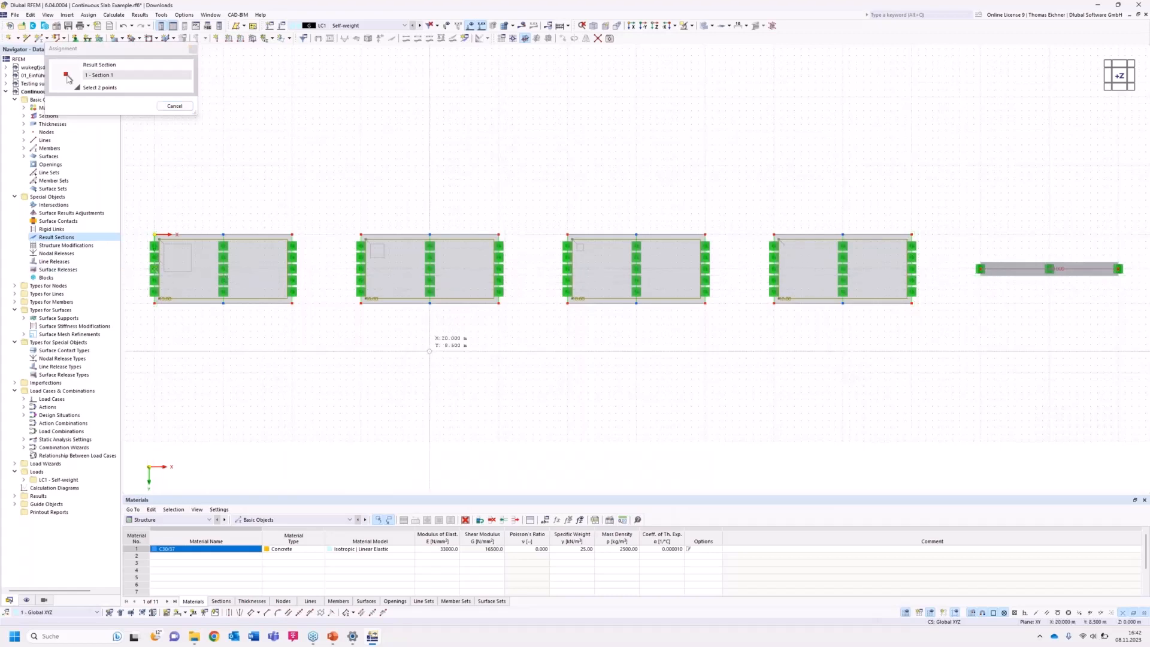
click(911, 268)
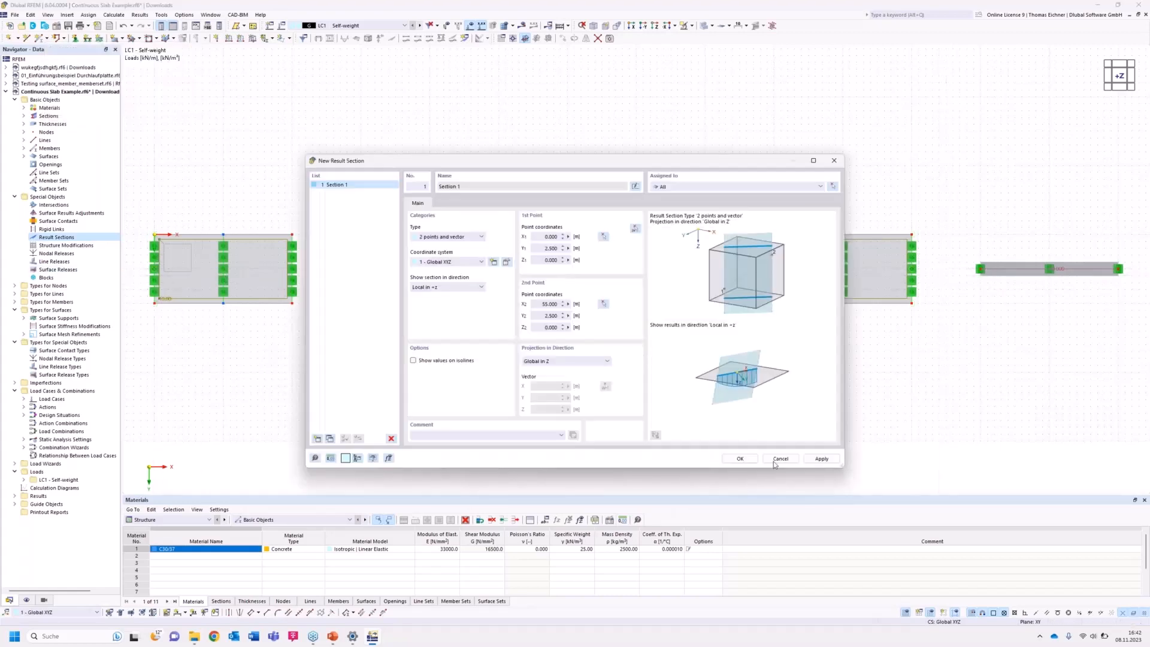
click(743, 460)
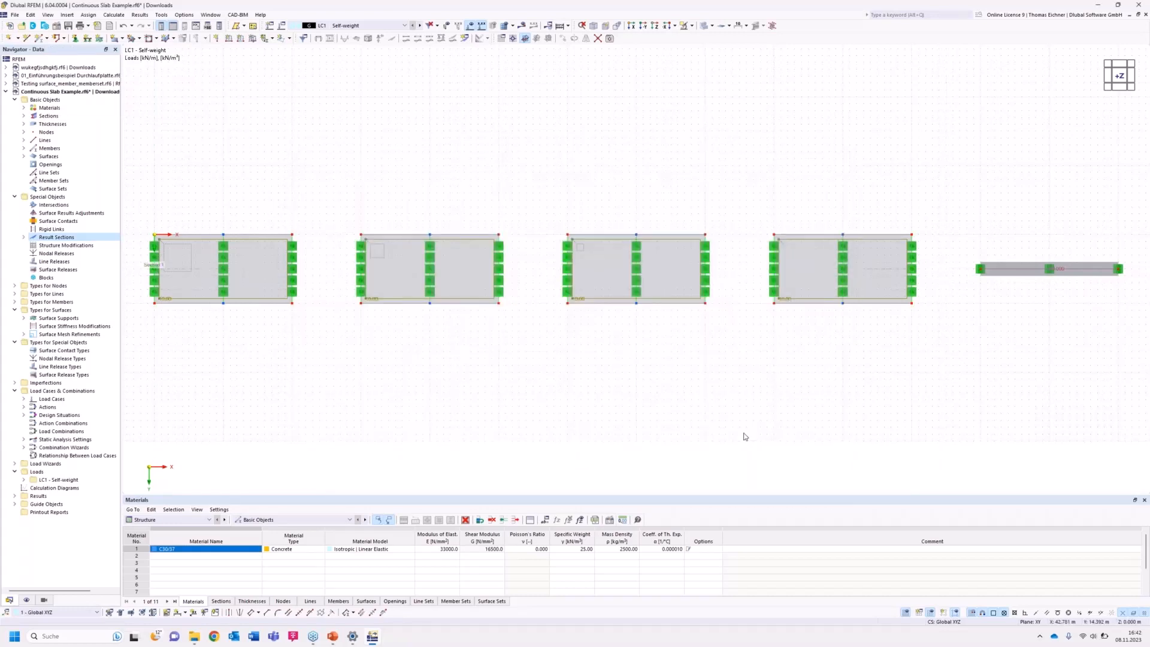
Deactivate the self-weight of load case LC1 and calculate it.
ctrl+middle_drag(599, 341, 612, 264)
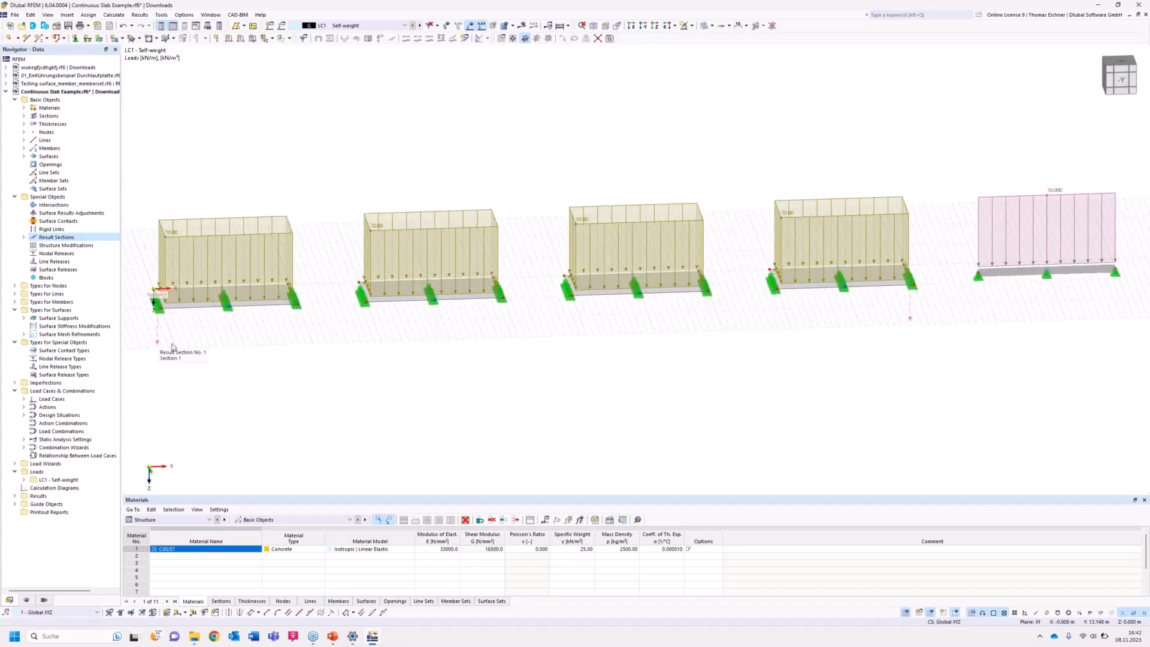
click(281, 26)
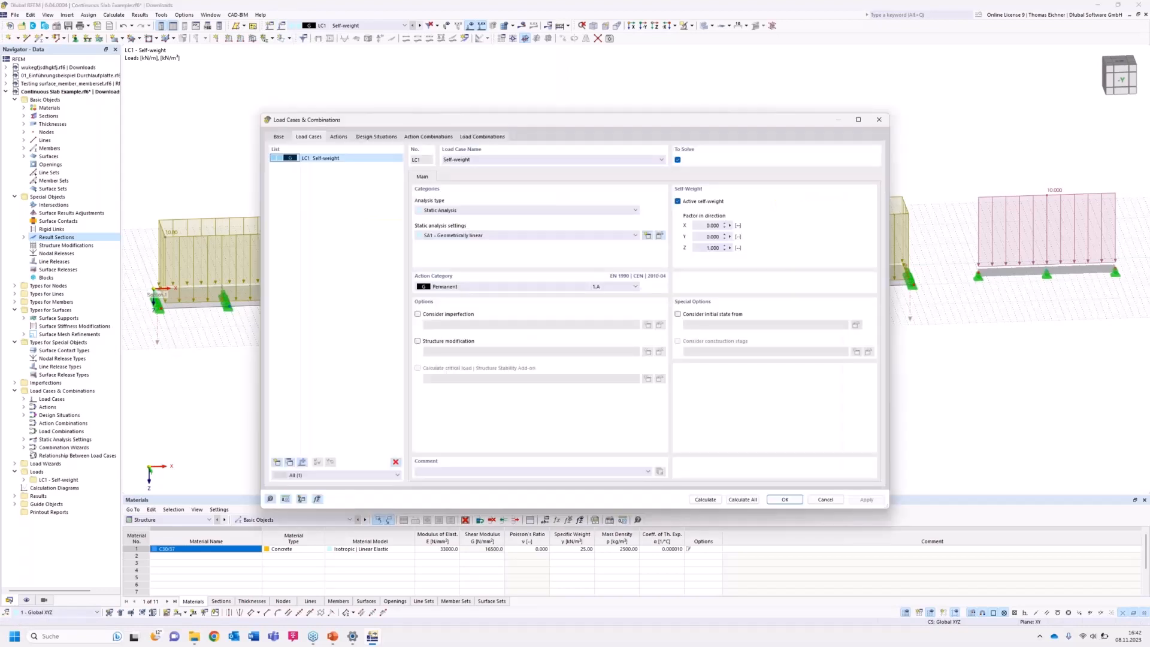
drag(387, 122, 382, 156)
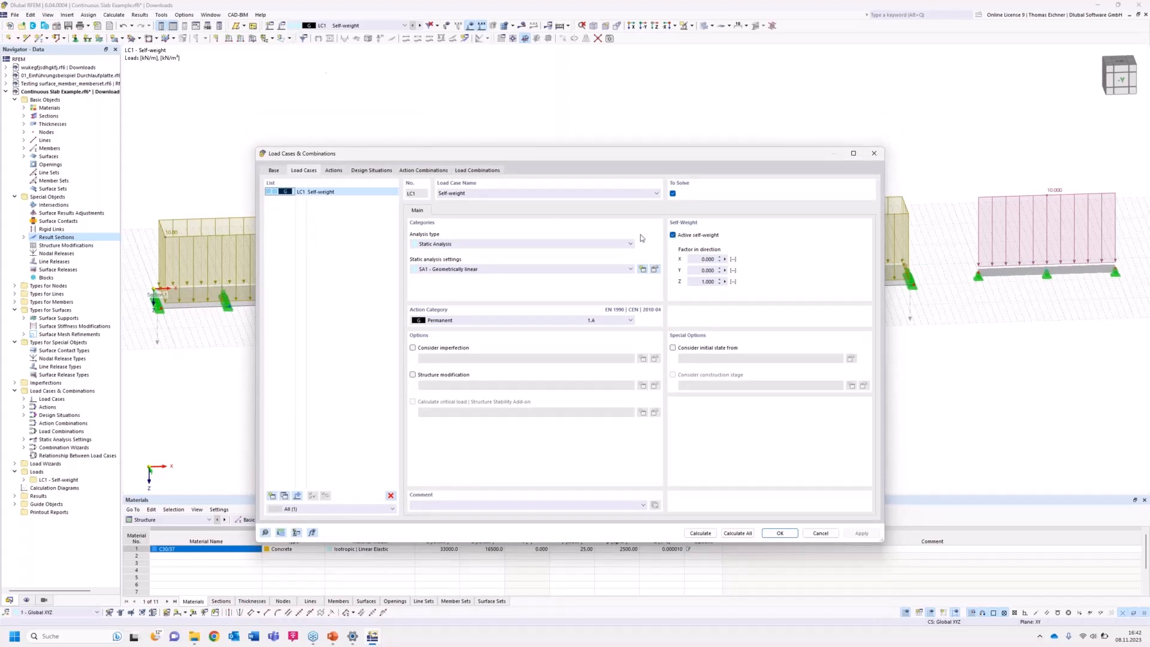
click(672, 236)
click(707, 533)
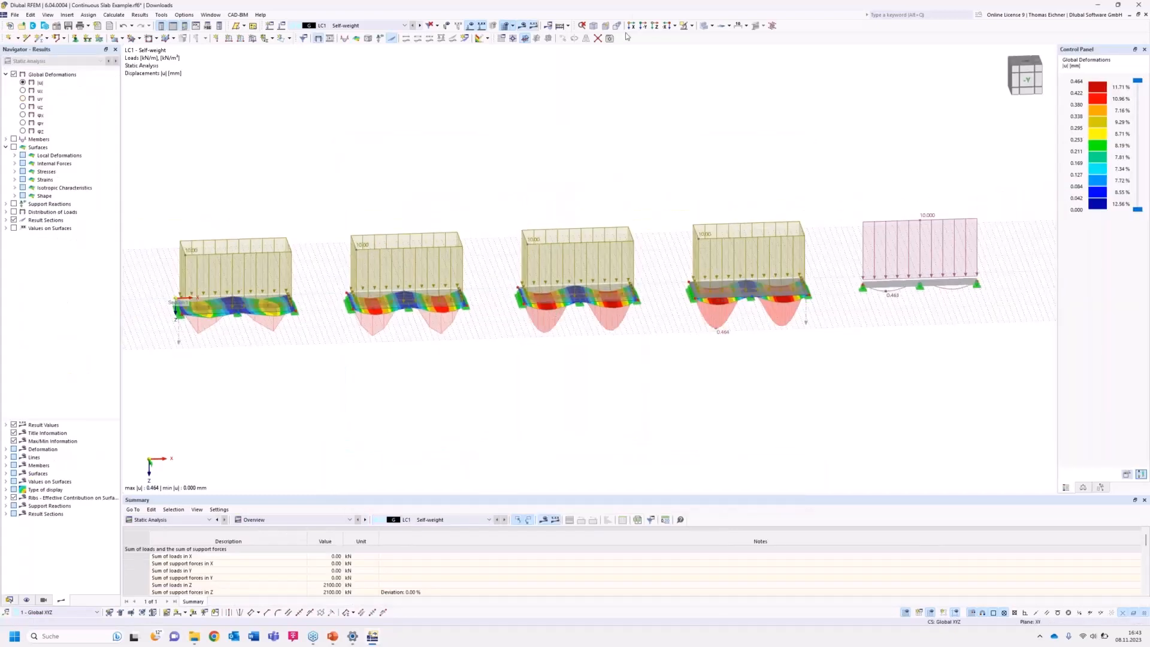
Label the result section's deformation diagrams with local extremes instead of global extremes.
scroll(657, 108, down, 2)
middle_drag(651, 105, 650, 136)
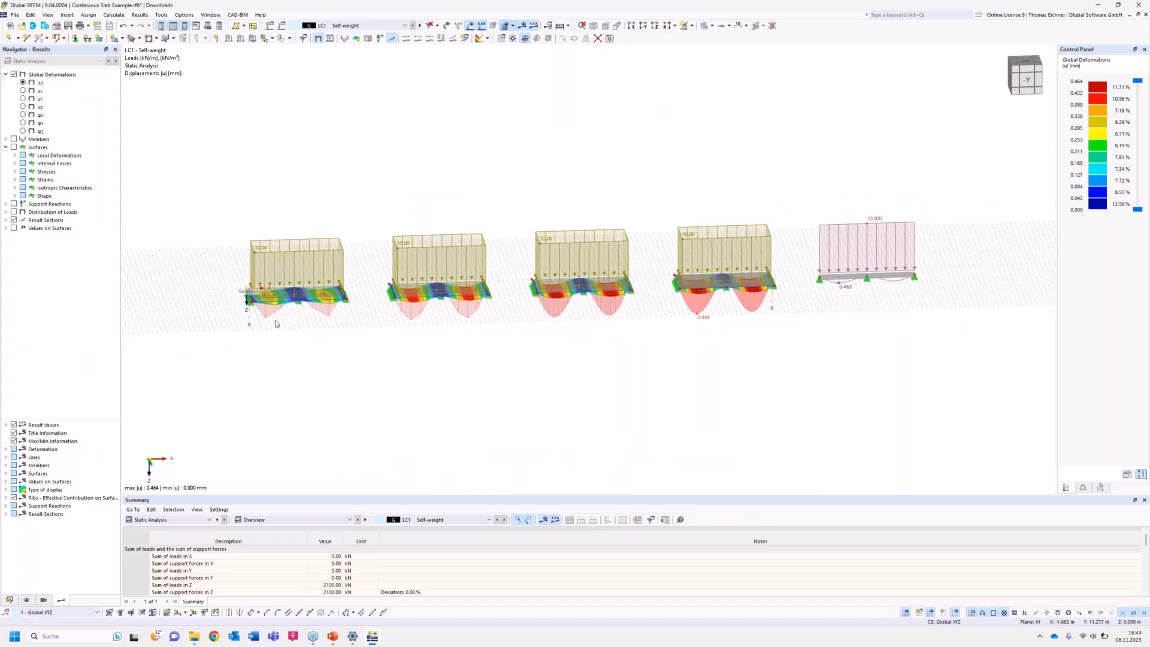
click(642, 25)
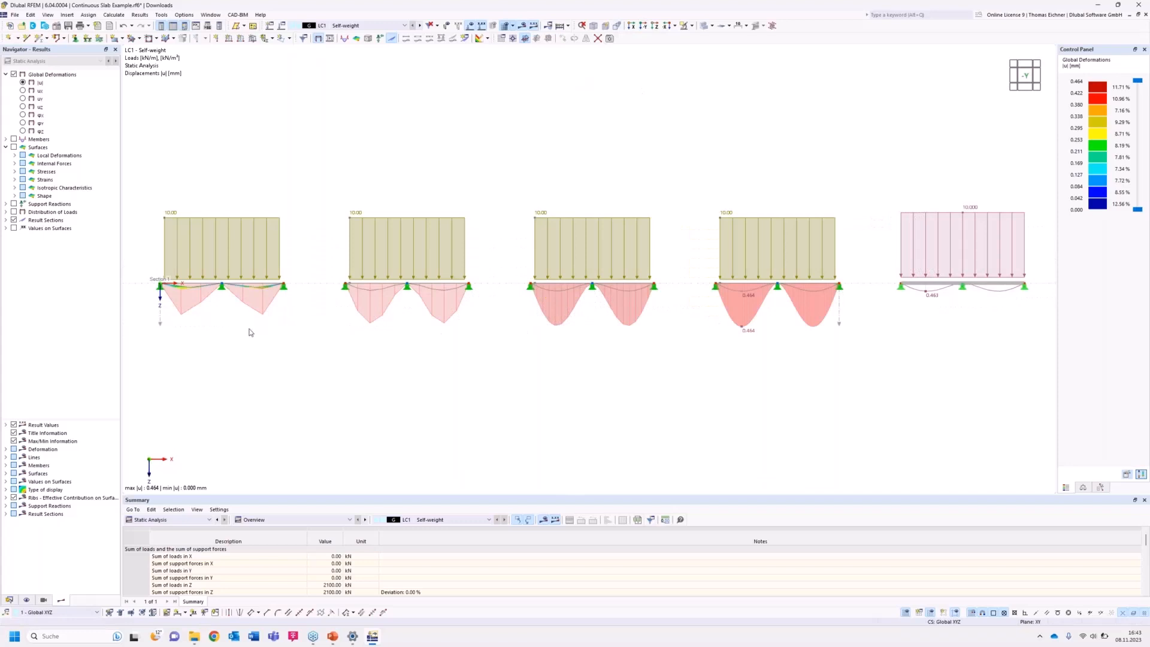
scroll(249, 332, up, 1)
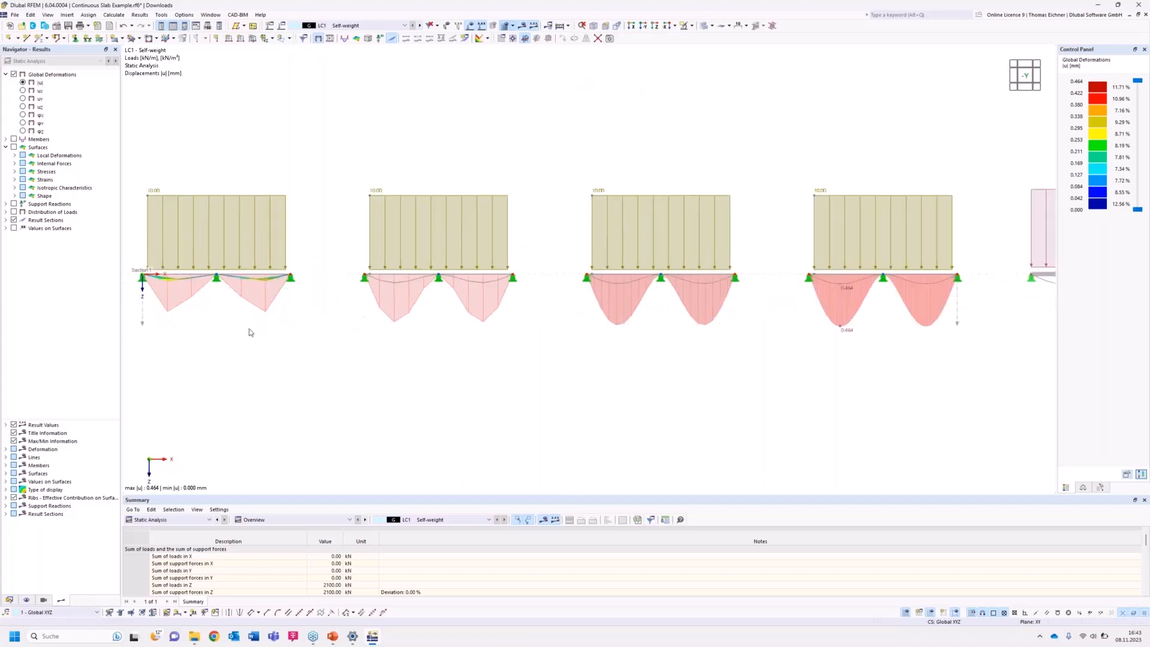
click(43, 599)
click(61, 600)
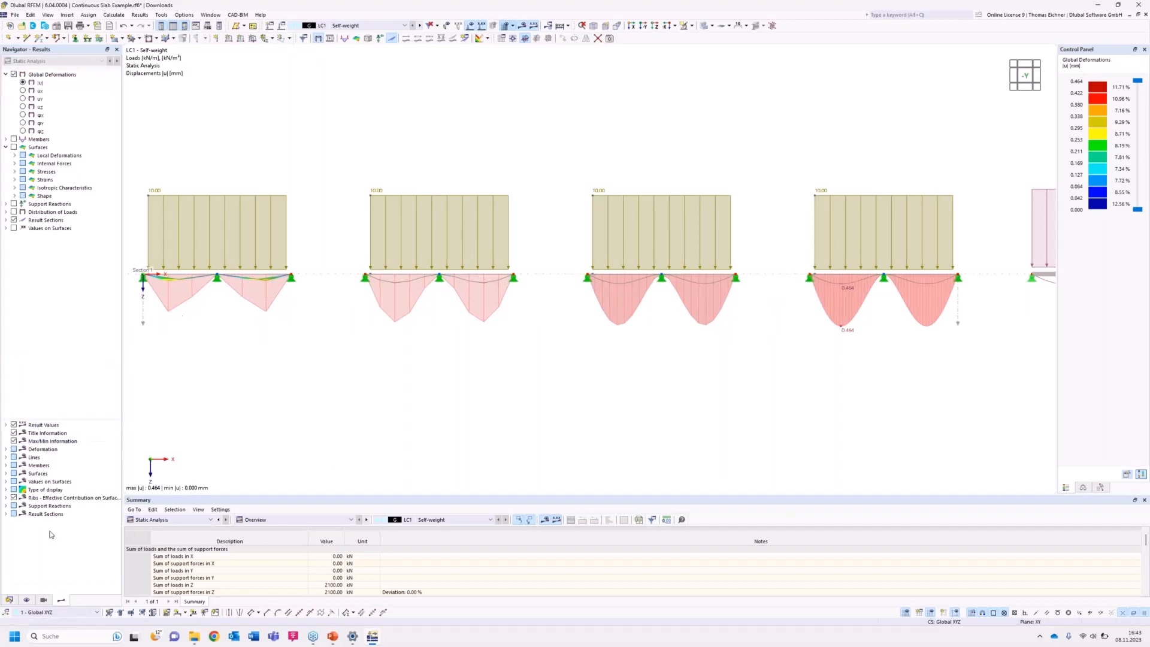
click(6, 481)
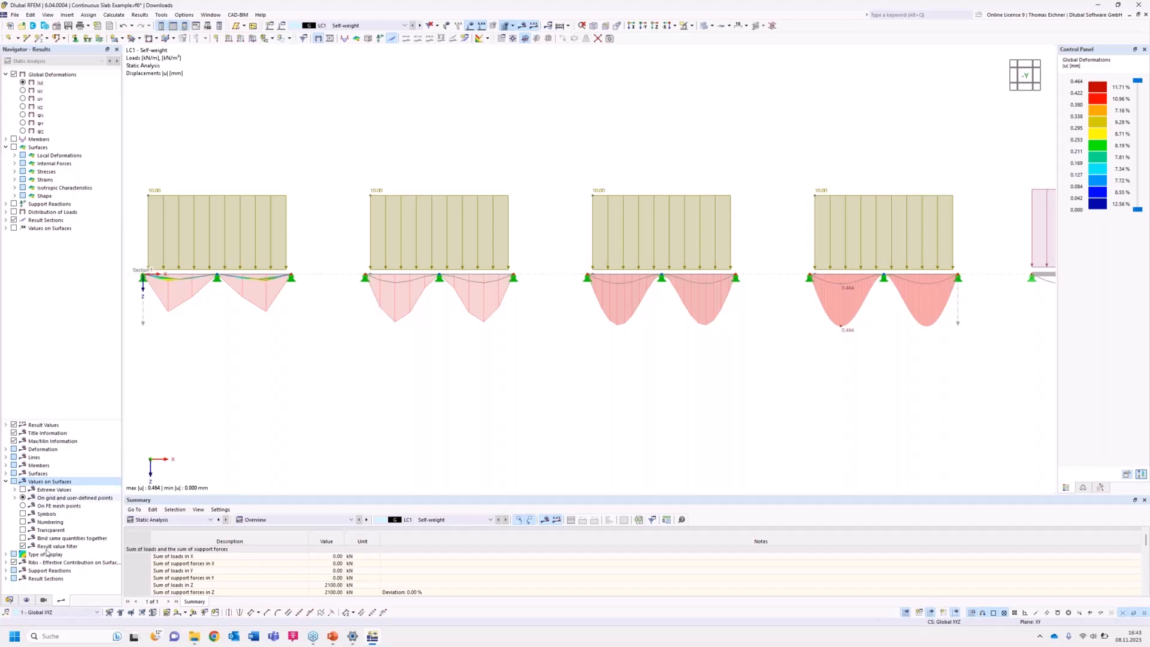
click(6, 579)
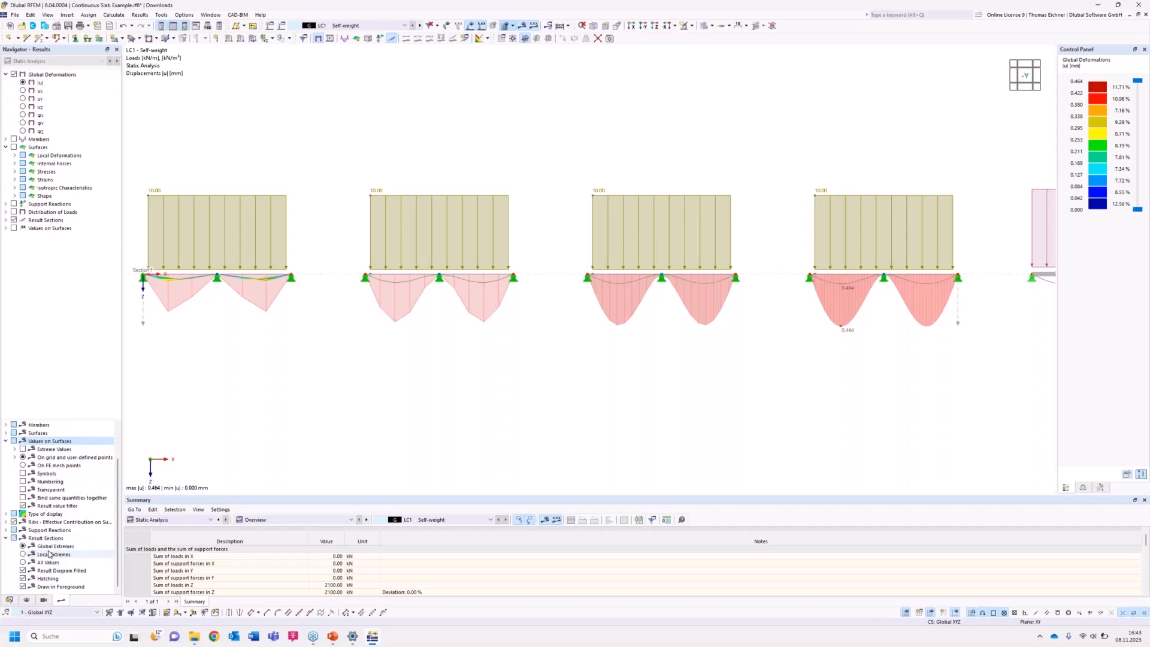
click(46, 538)
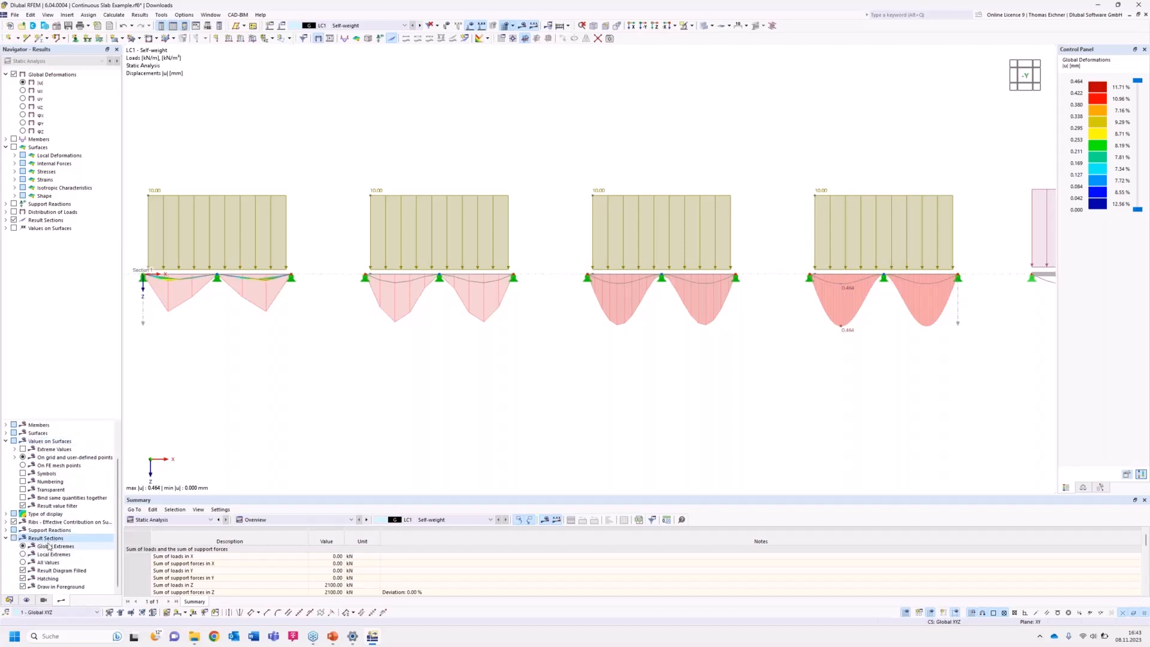
click(23, 553)
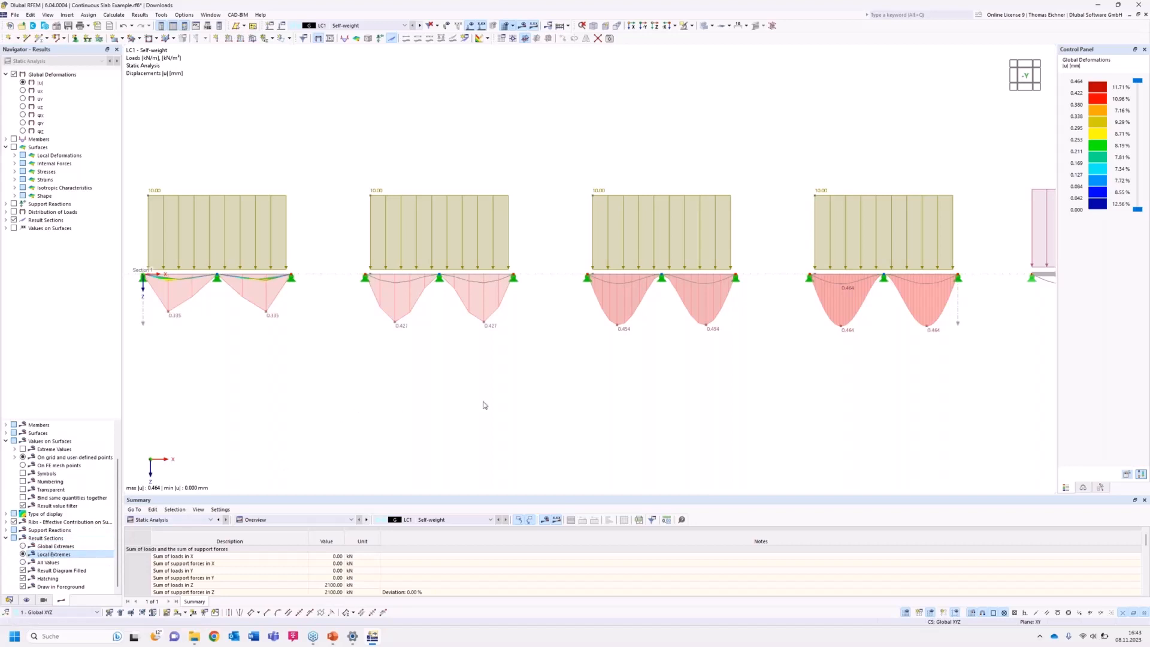
Display the beam's member moments My together with the slabs' basic internal forces mx along the result section.
scroll(455, 390, down, 3)
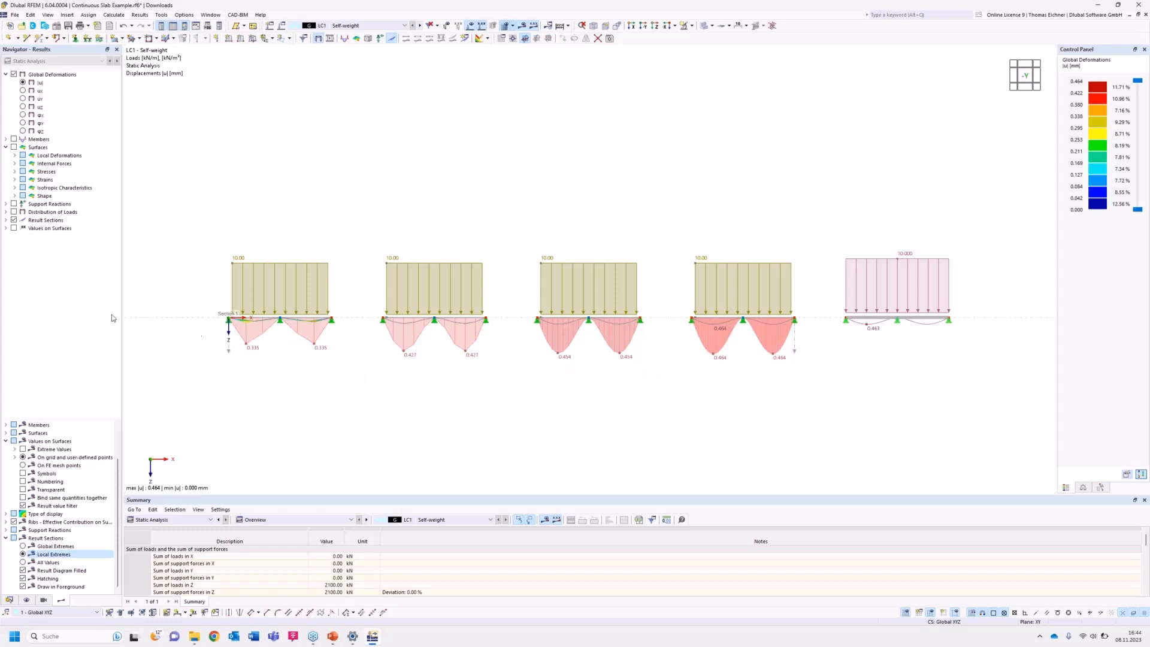
click(14, 163)
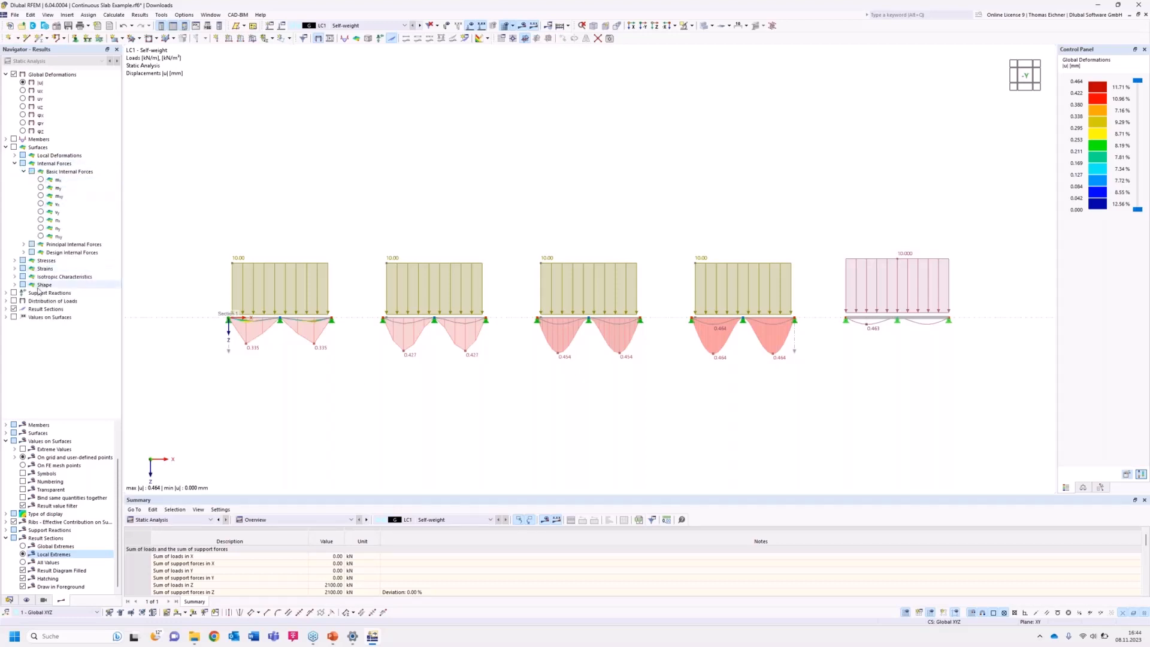
click(6, 138)
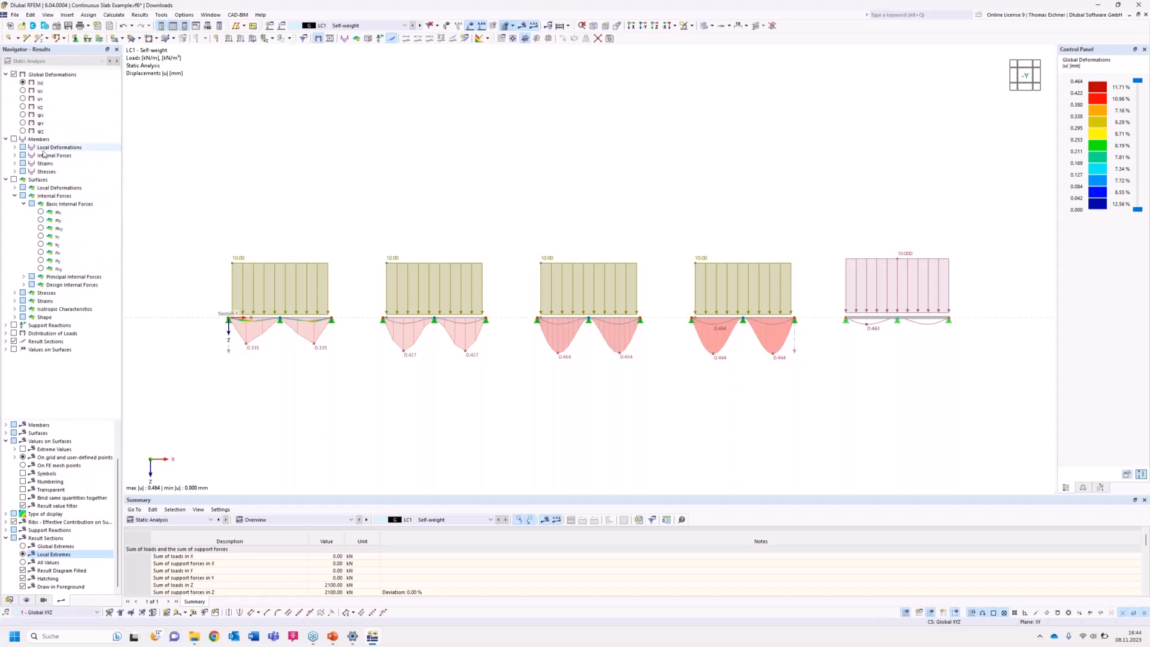
click(14, 156)
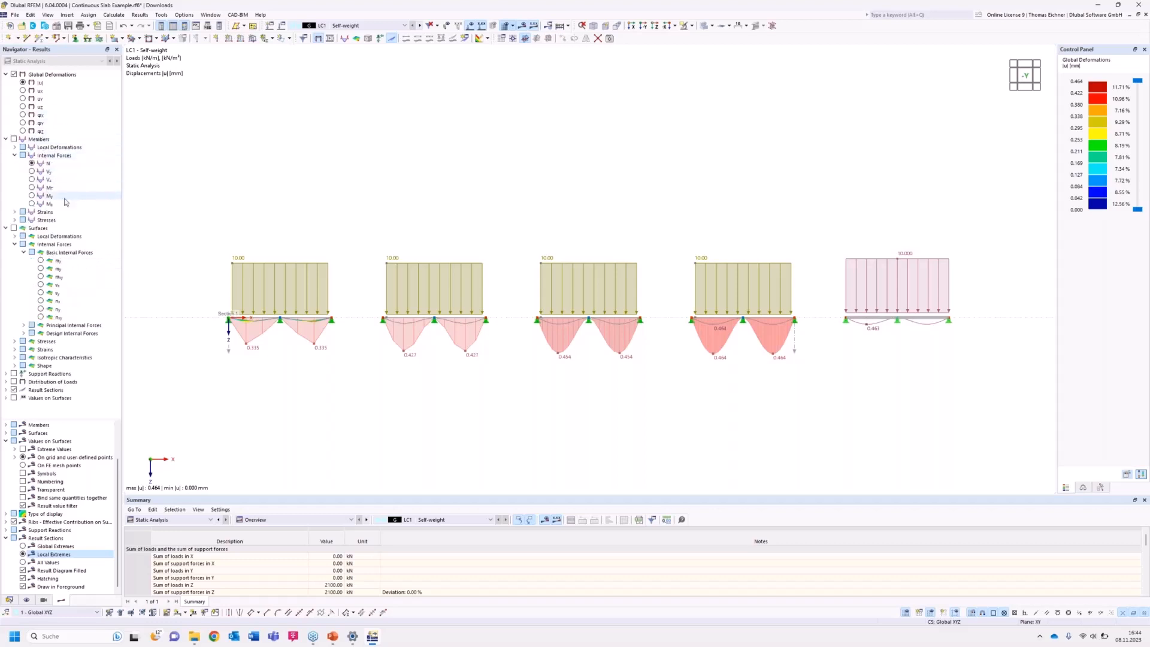
click(33, 198)
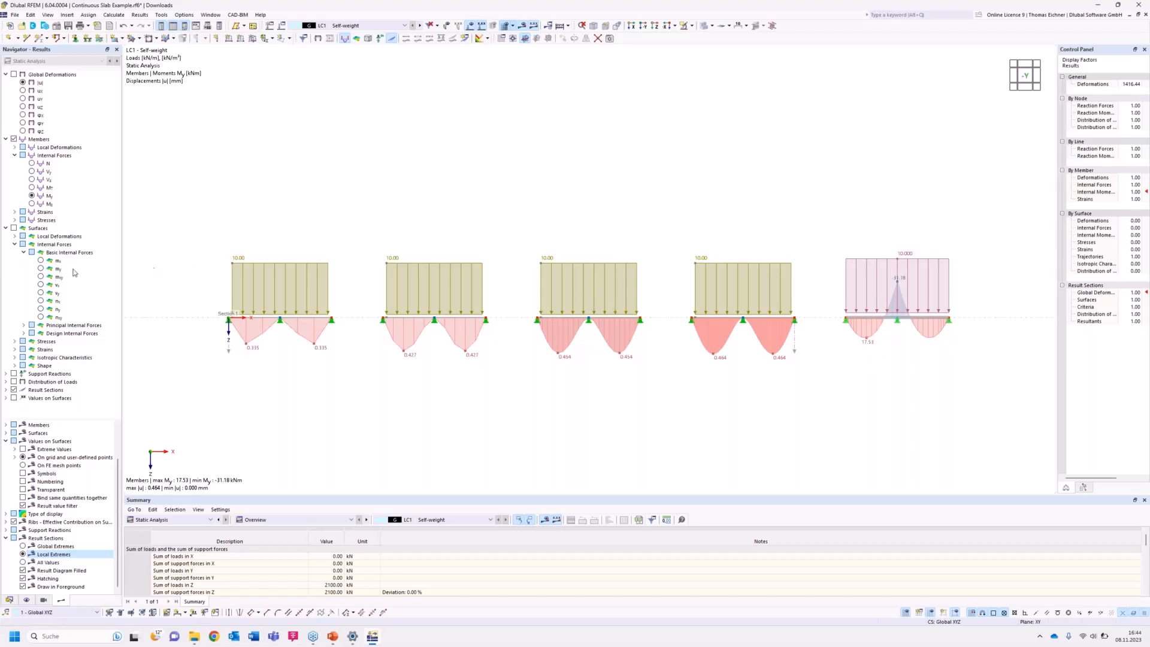
click(41, 269)
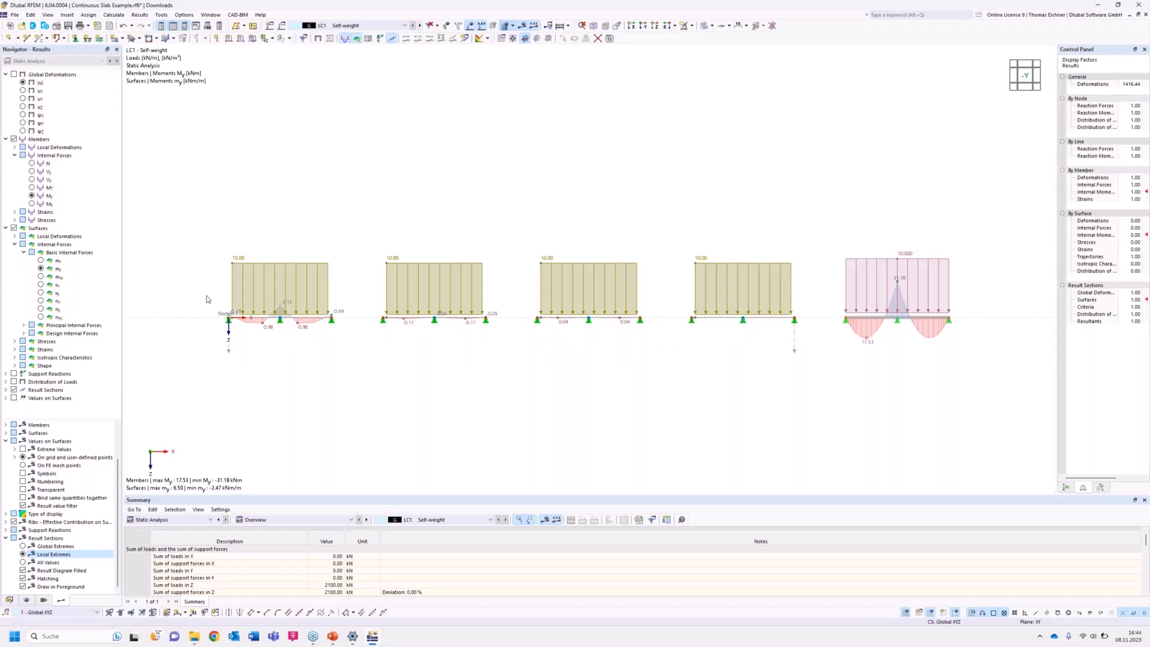
click(40, 261)
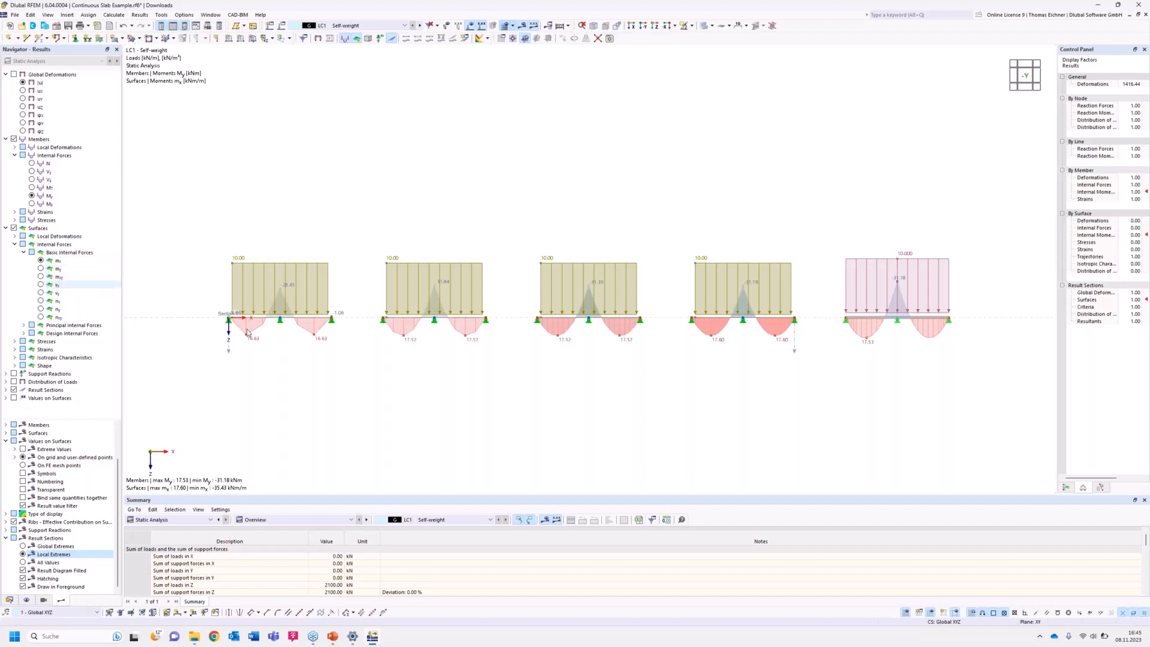
Hide the loads so that only the moment diagrams of the slabs and beam are displayed, viewed in the -Y direction.
ctrl+middle_drag(415, 214, 427, 261)
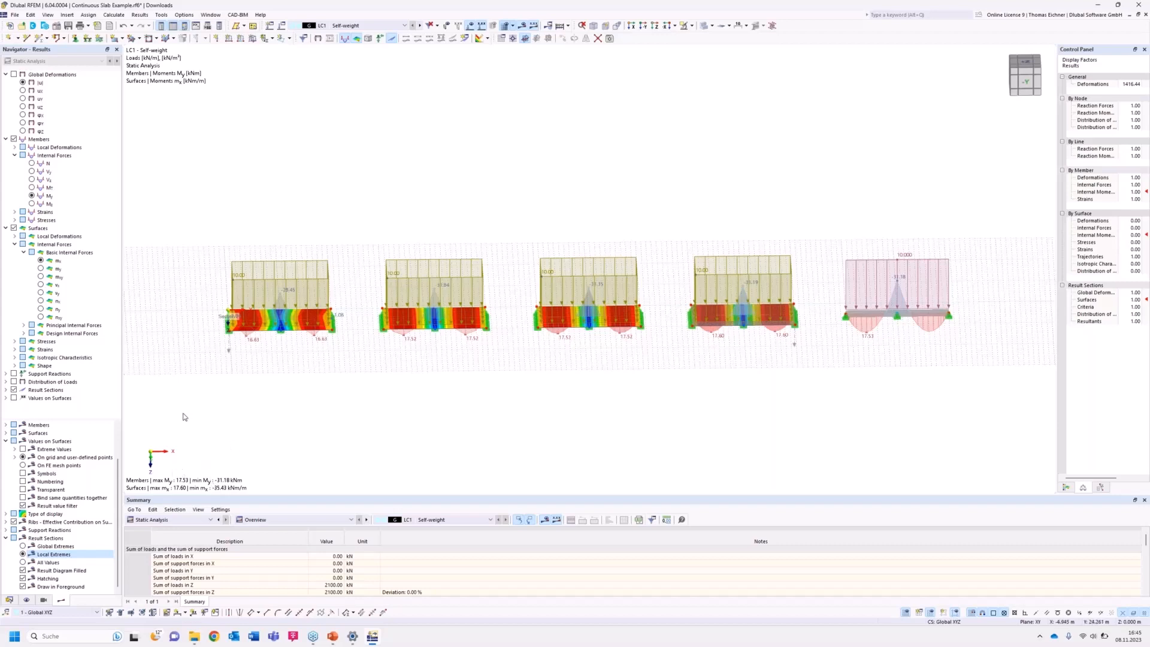
click(643, 25)
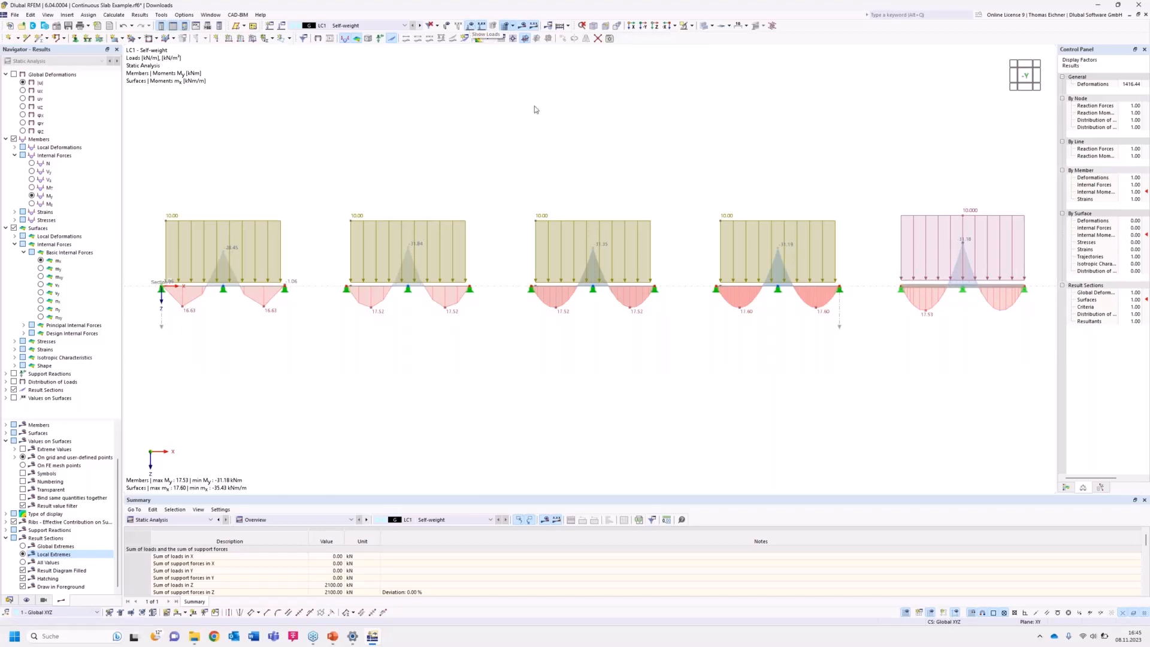
click(471, 27)
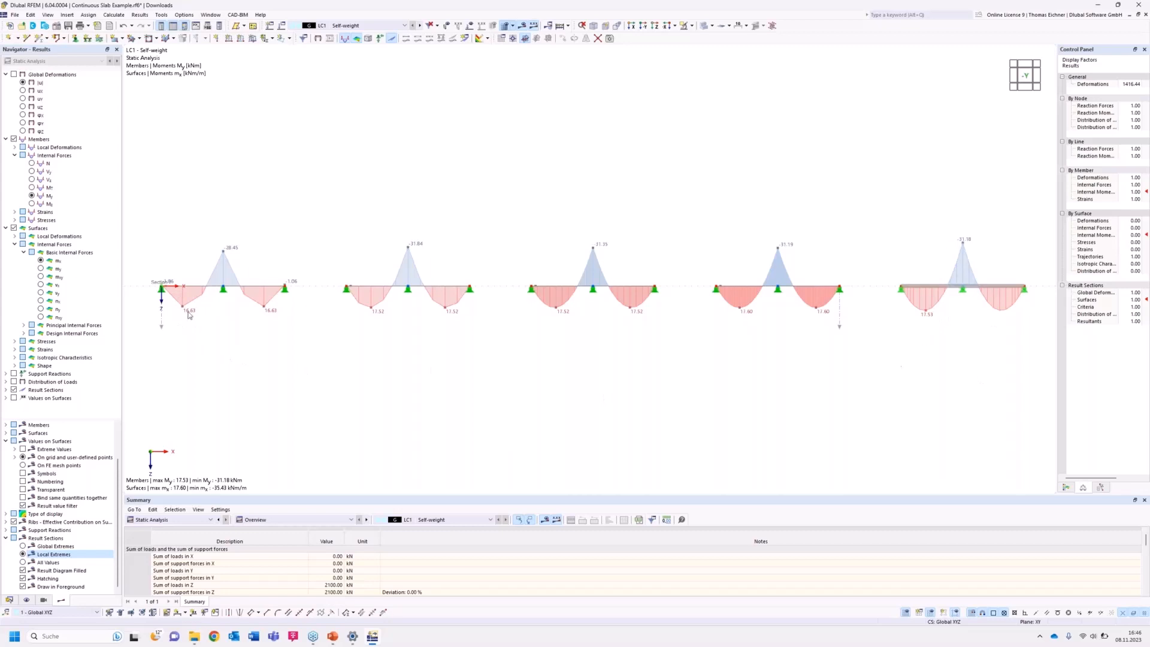
Examine the deformation and mx curves in the result diagrams of the result section through the four slabs.
right_click(160, 329)
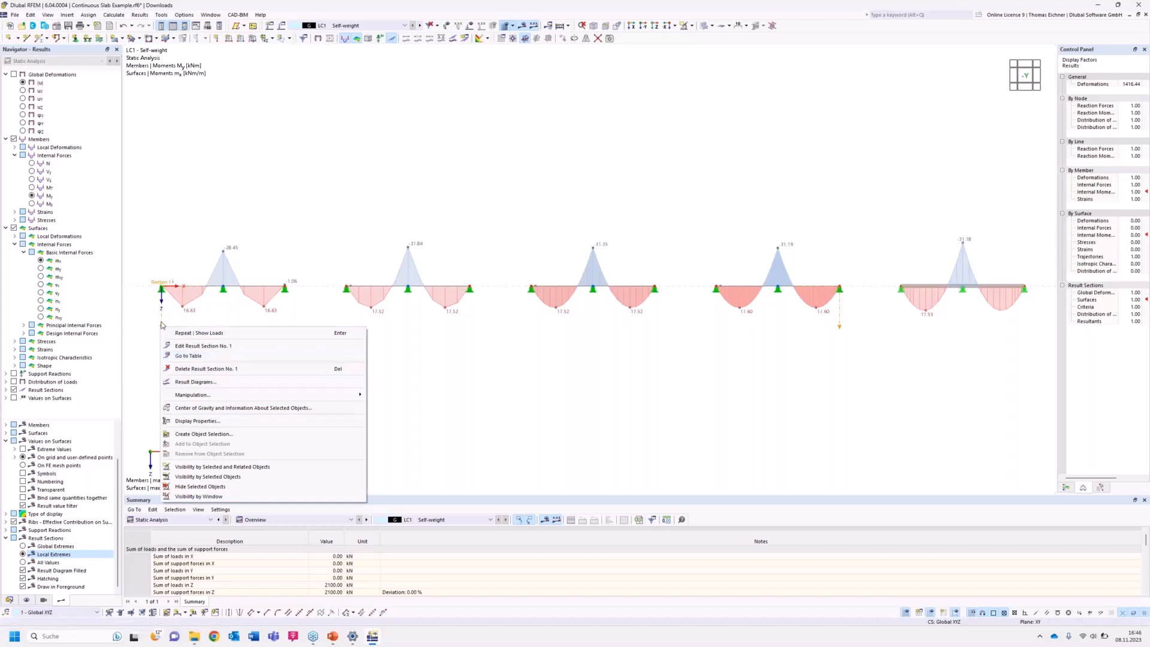
click(195, 382)
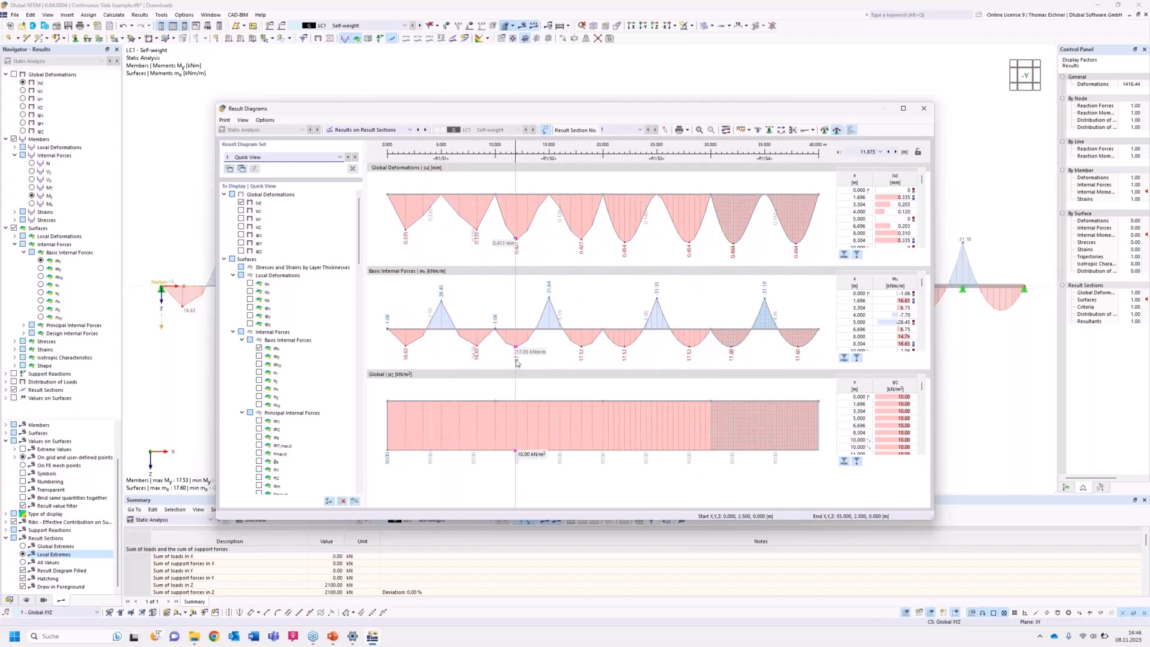
click(924, 109)
Hide the results to inspect the FE meshes of the four slabs from above, and turn the moment results back on.
ctrl+middle_drag(514, 191, 508, 315)
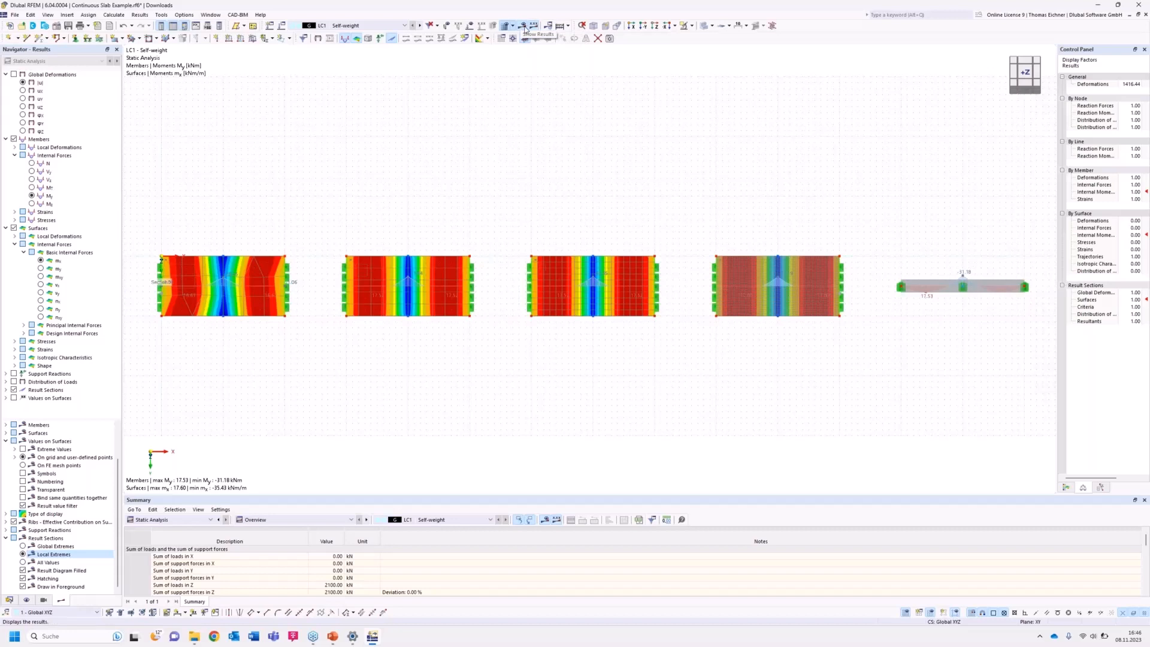
click(525, 29)
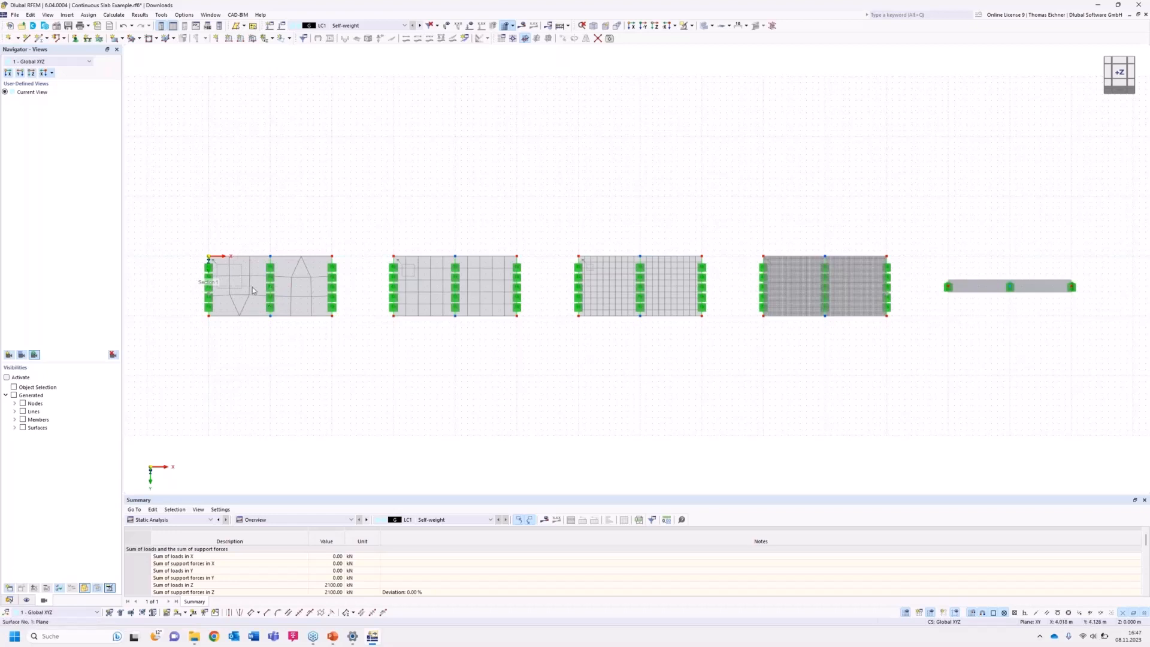
ctrl+middle_drag(483, 379, 478, 233)
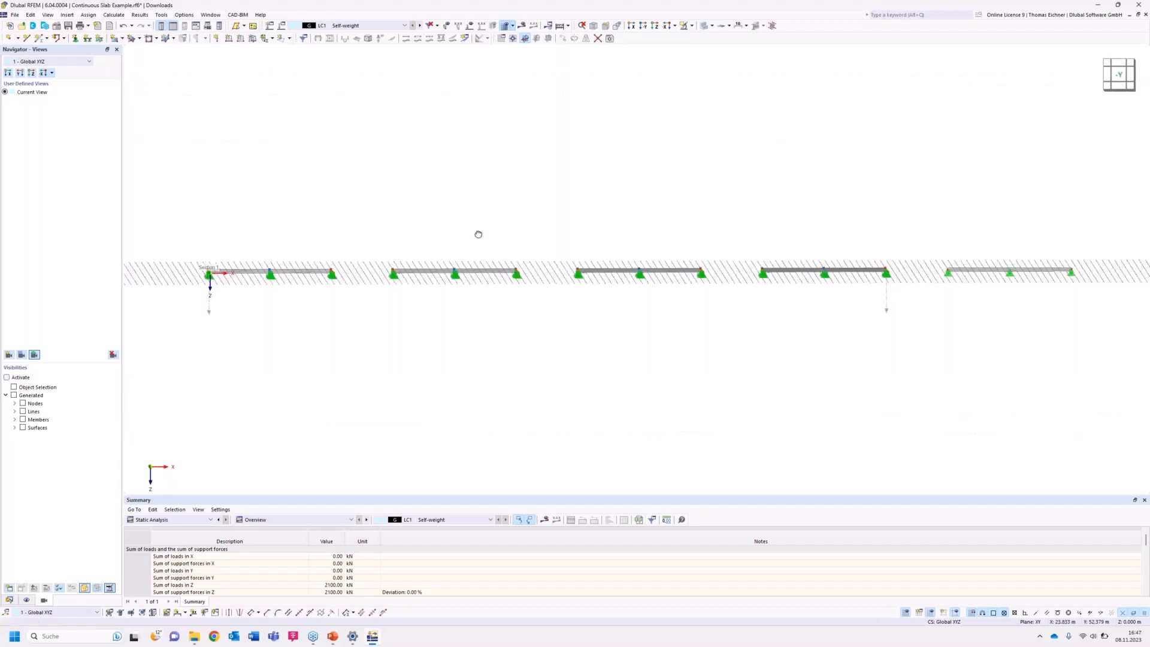
click(522, 27)
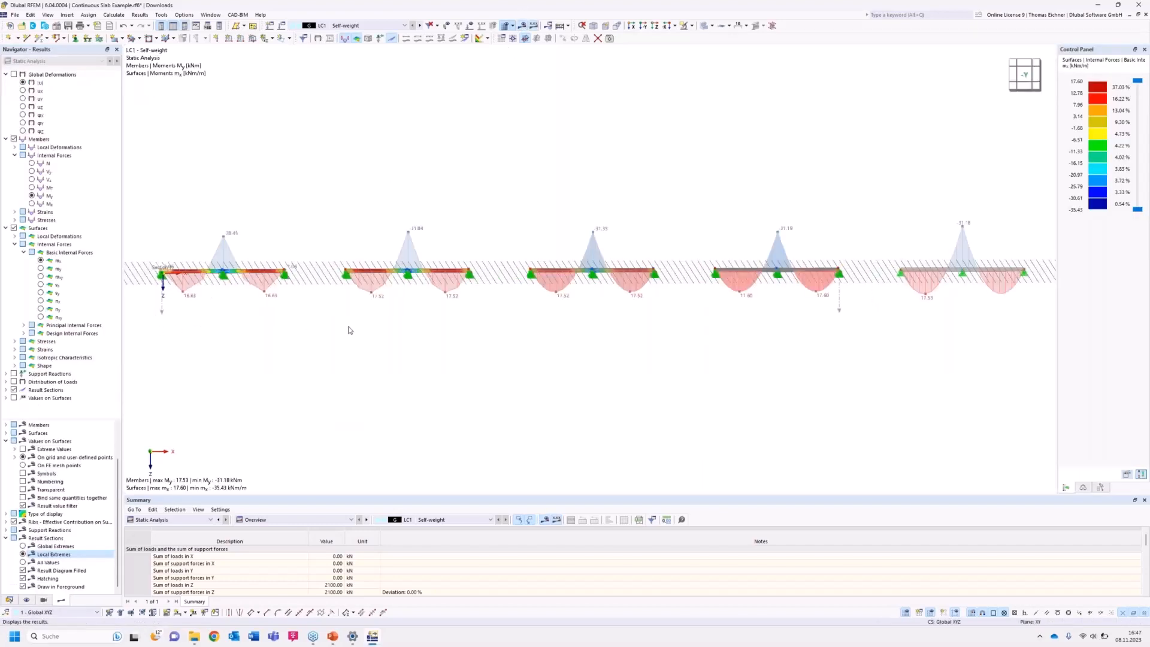
Compare the moment diagrams, display the global deformations |u| of the slabs and beam, and hide the results.
ctrl+middle_drag(354, 336, 183, 302)
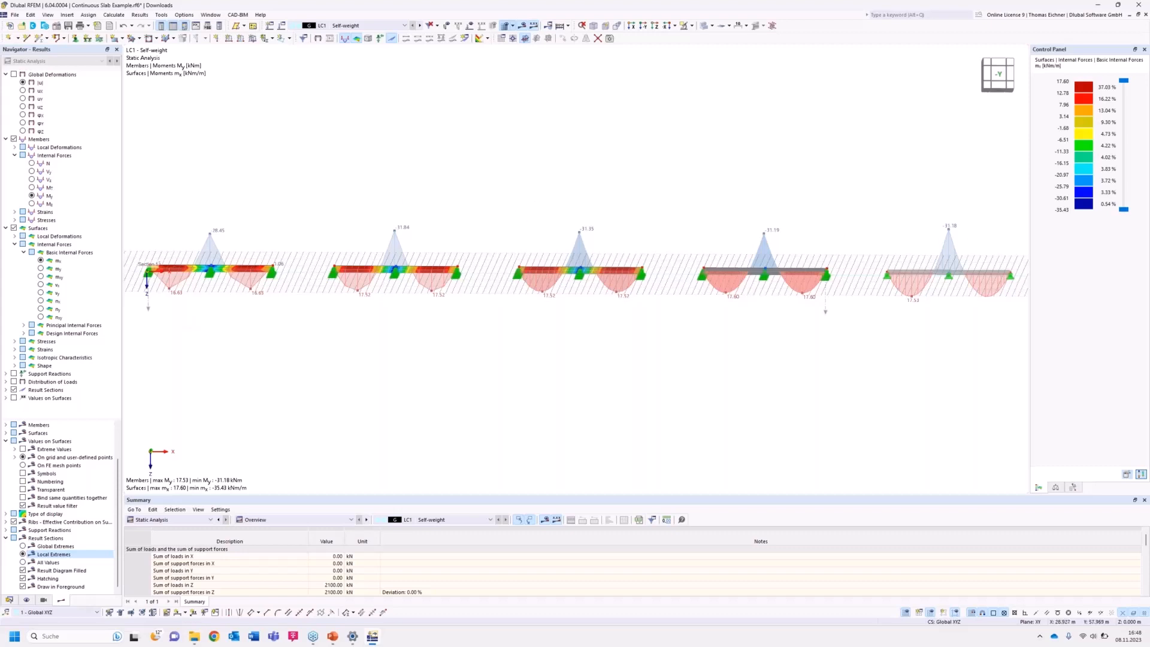
mouse_move(539, 230)
ctrl+middle_down()
mouse_move(541, 272)
mouse_move(539, 210)
mouse_move(539, 223)
ctrl+middle_up()
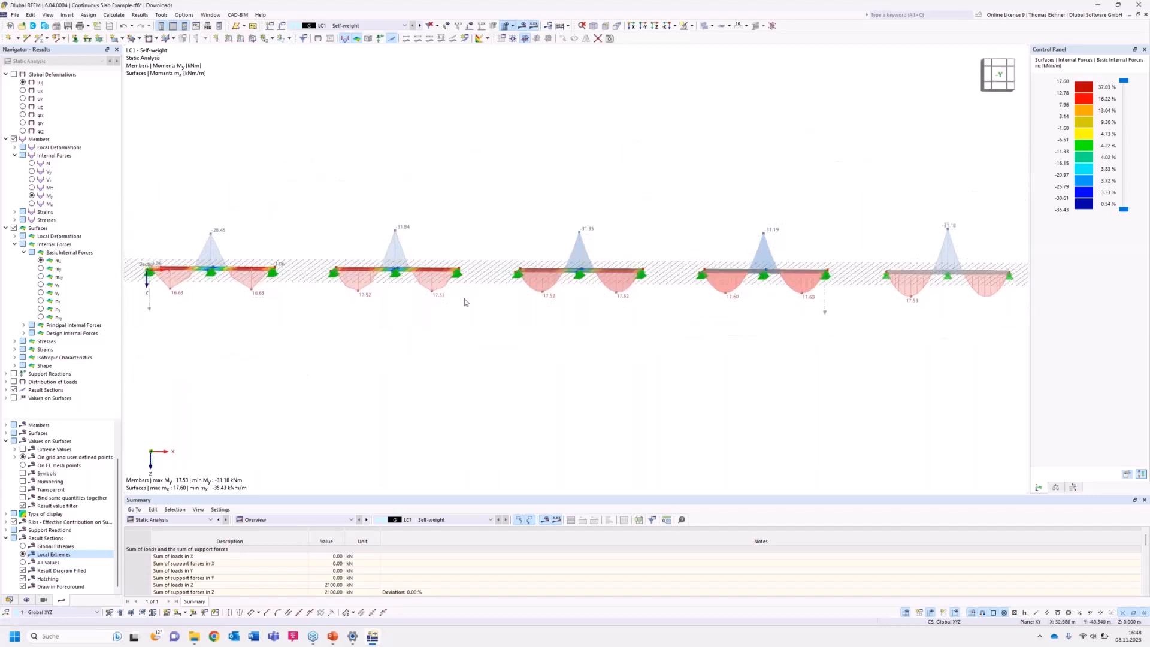
middle_drag(570, 343, 555, 342)
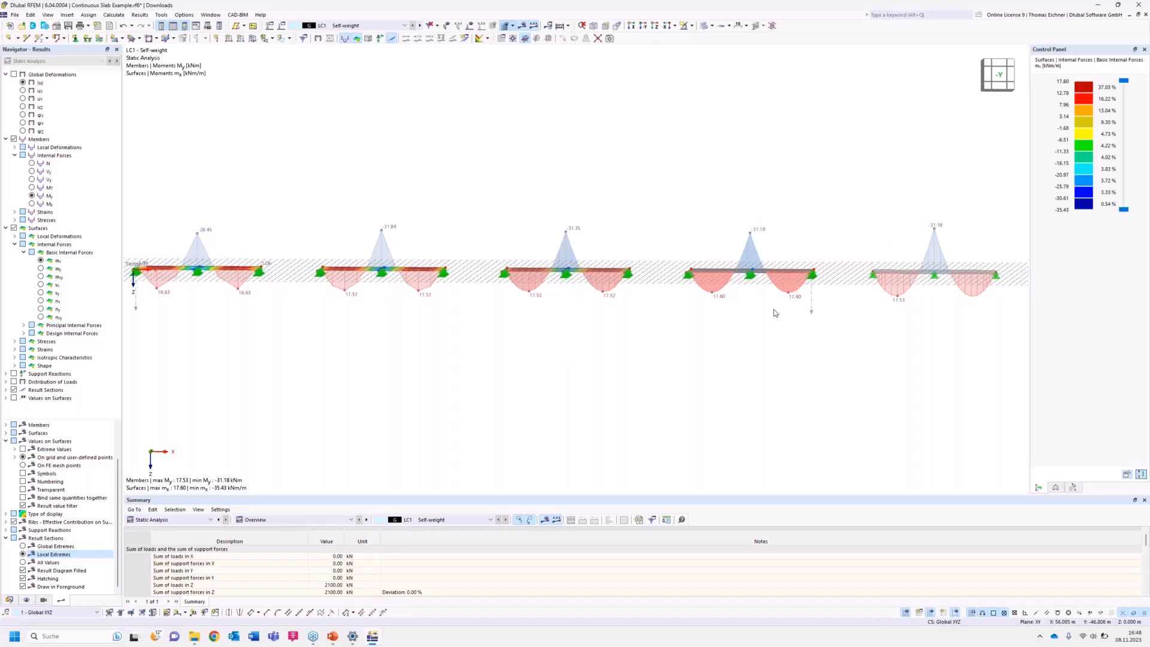
scroll(750, 293, down, 1)
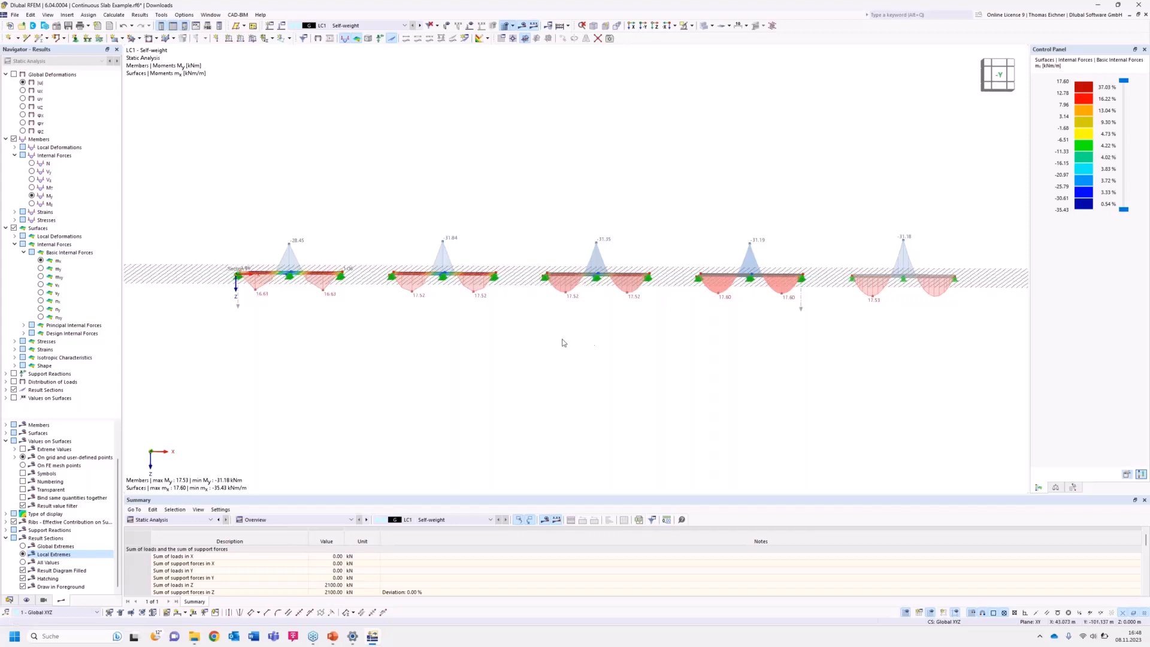
middle_drag(555, 329, 552, 340)
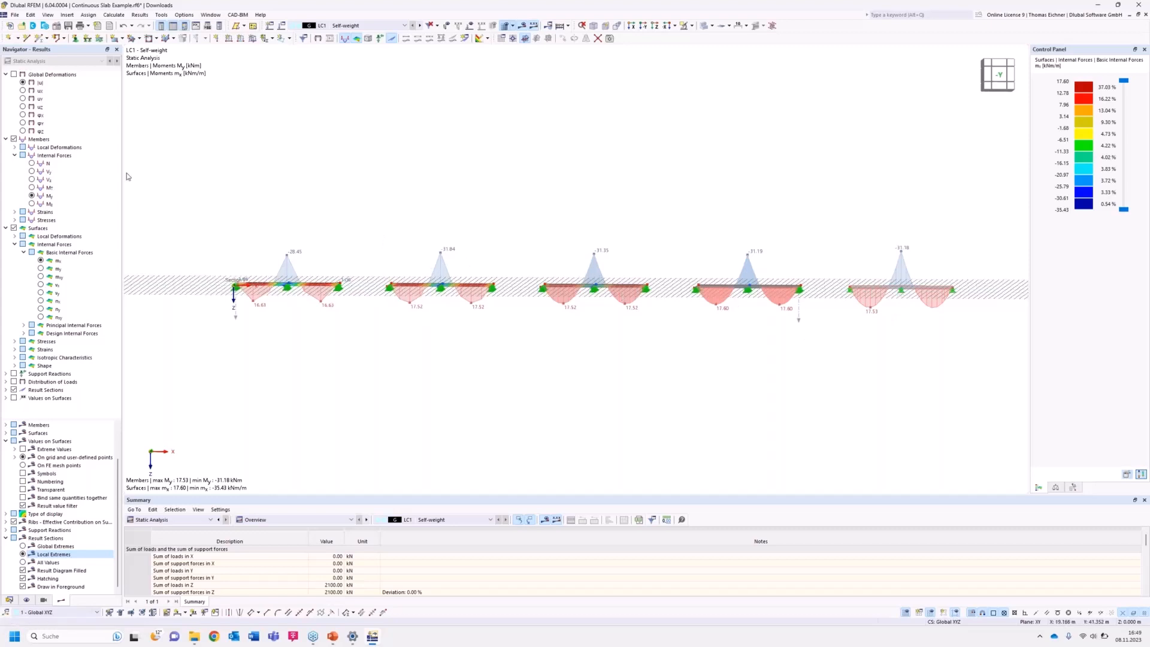
click(23, 83)
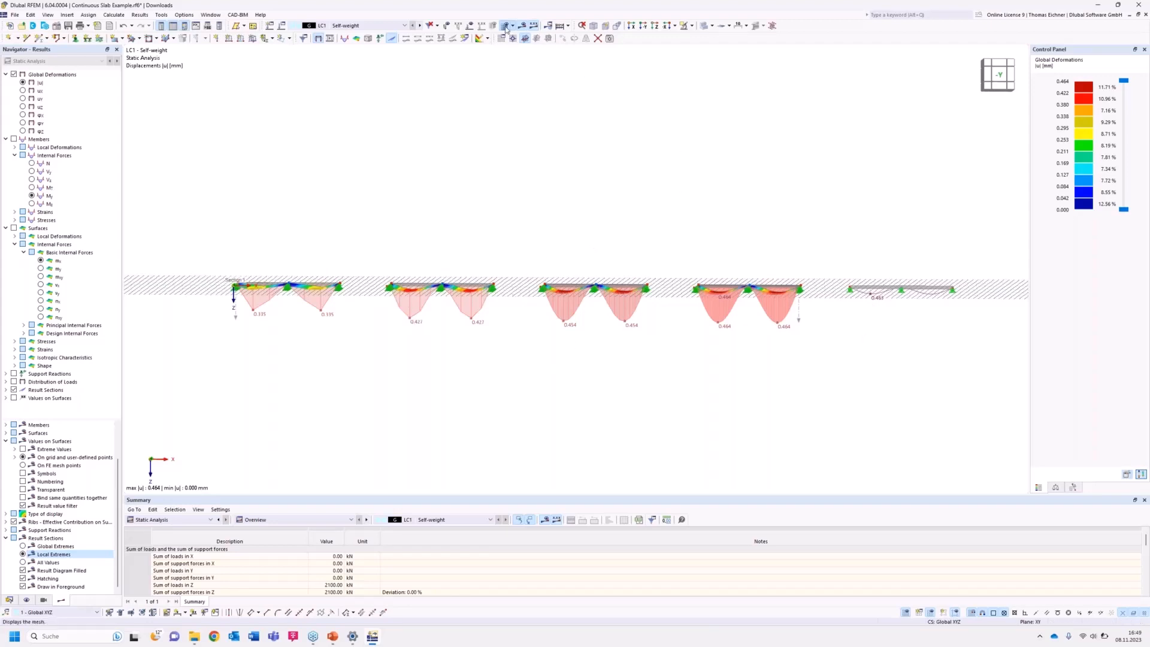
click(557, 27)
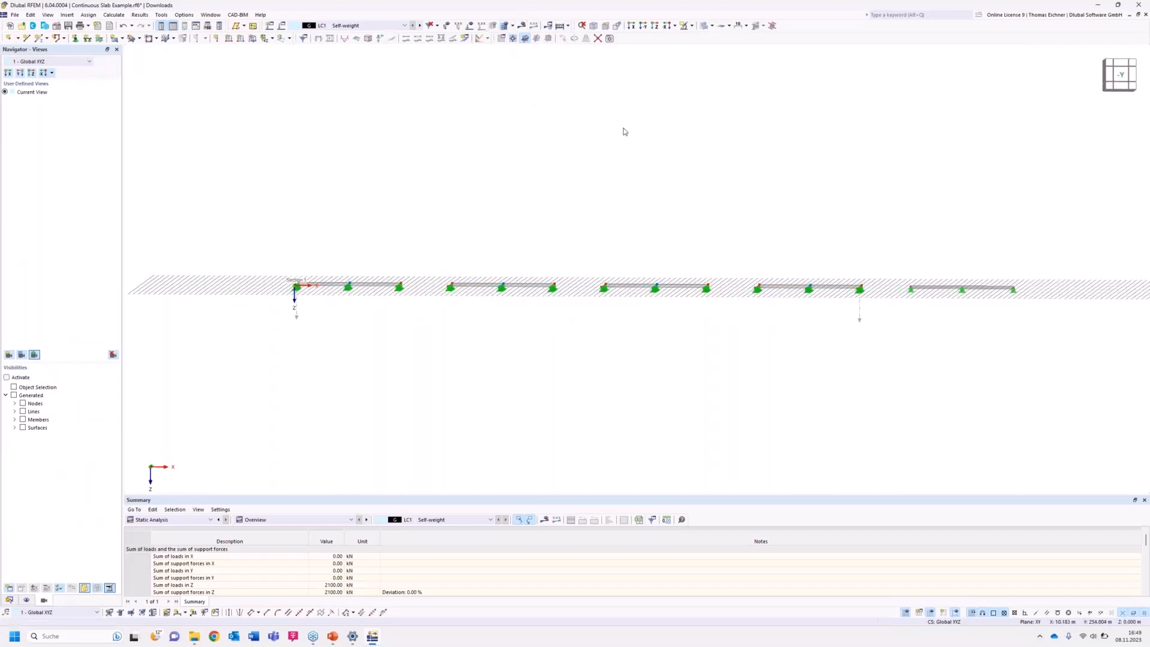
Inspect the FE meshes of the four slabs and the equivalent beam from above for comparison.
ctrl+middle_drag(634, 160, 616, 288)
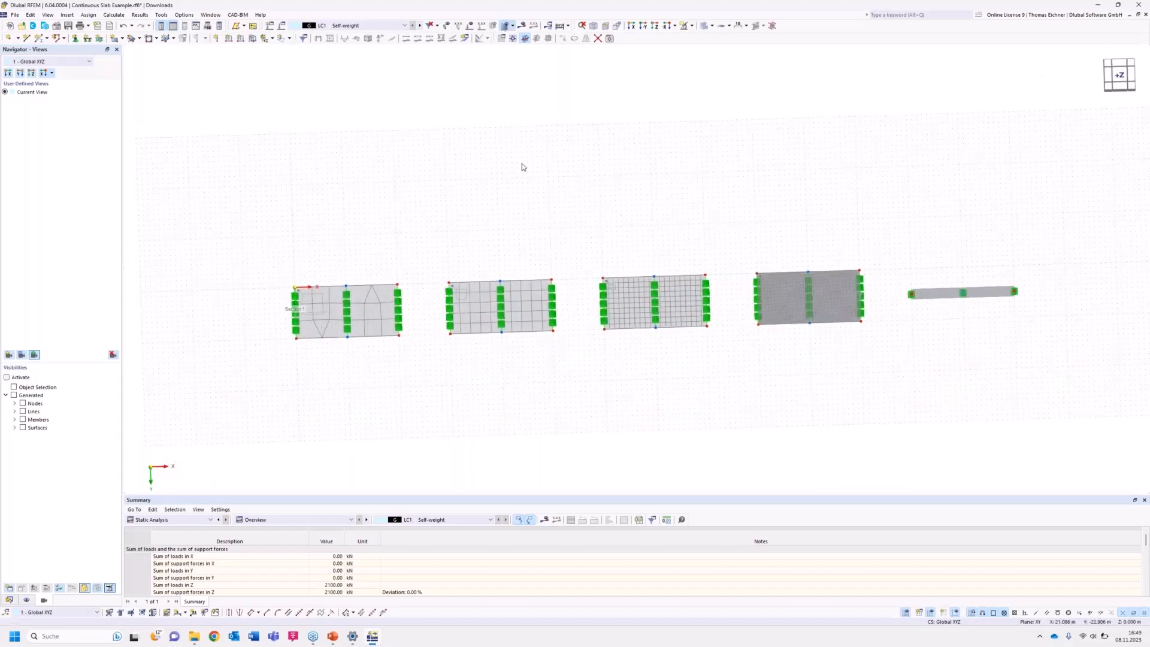
scroll(554, 264, up, 1)
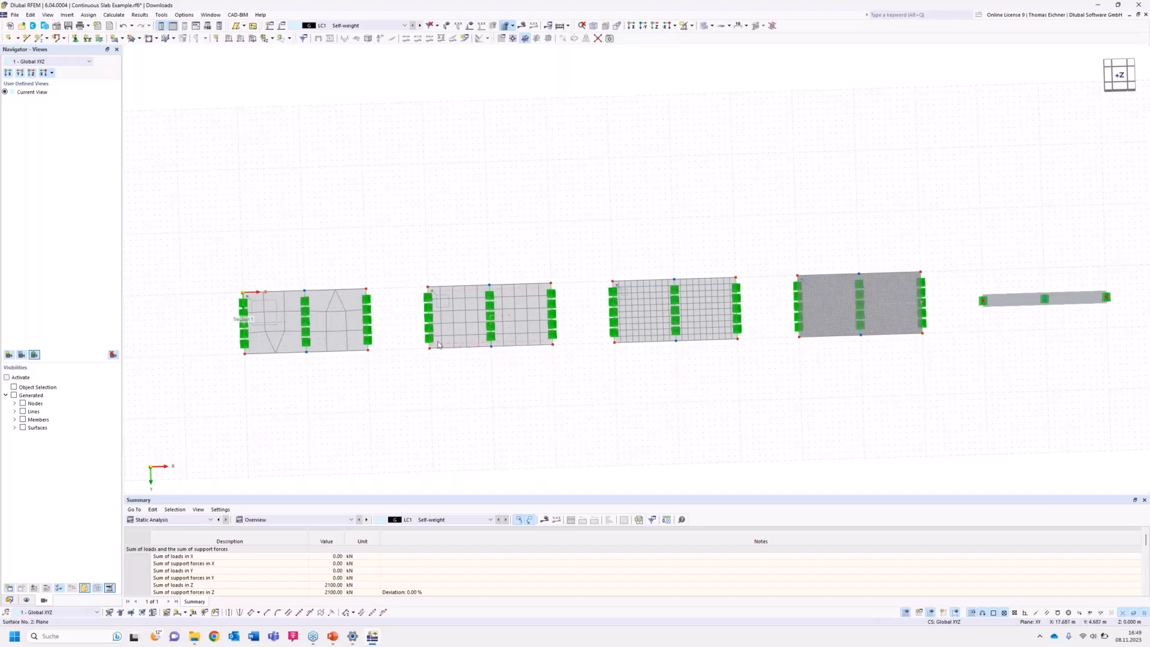
click(489, 344)
click(430, 345)
click(193, 637)
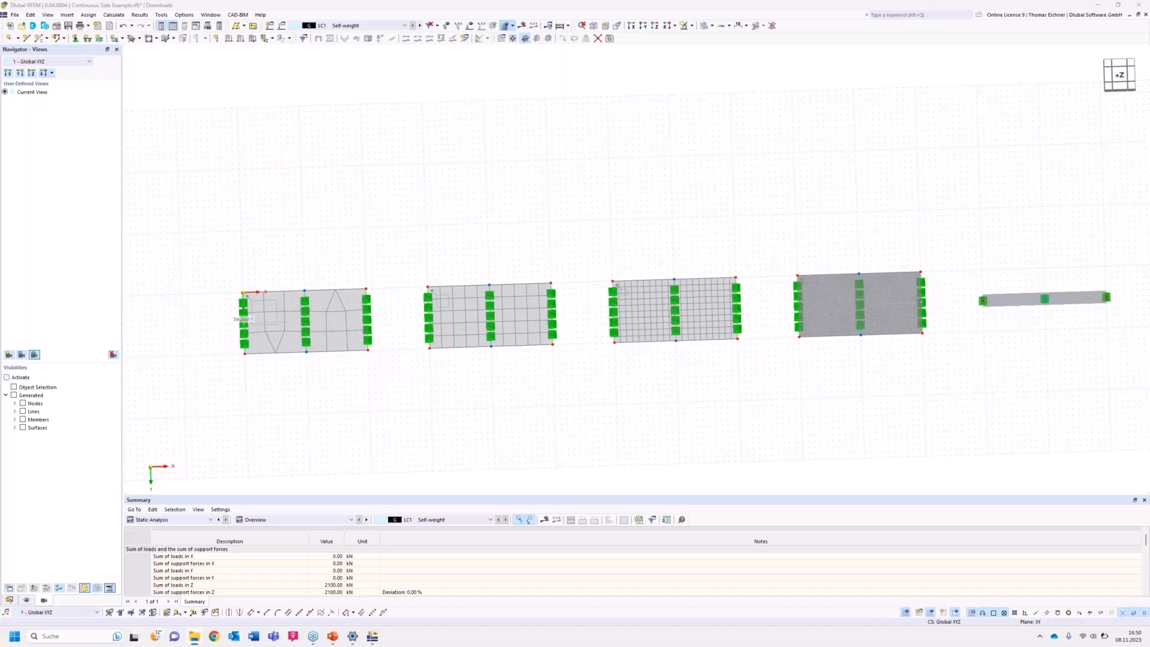
key(ctrl+s)
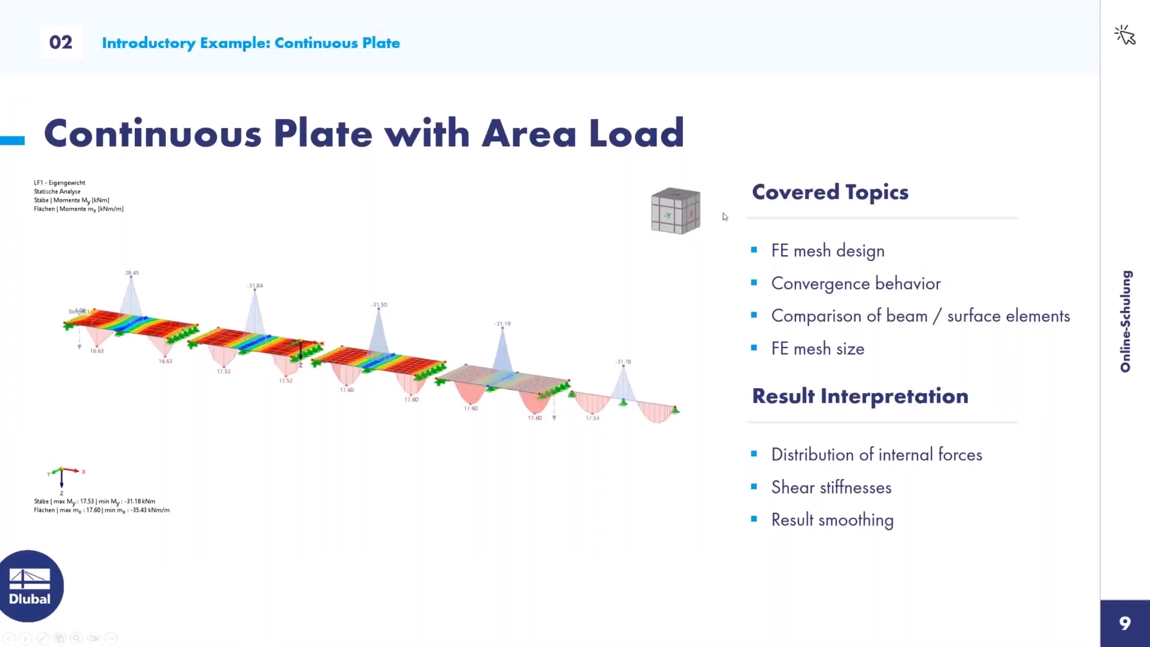
click(492, 229)
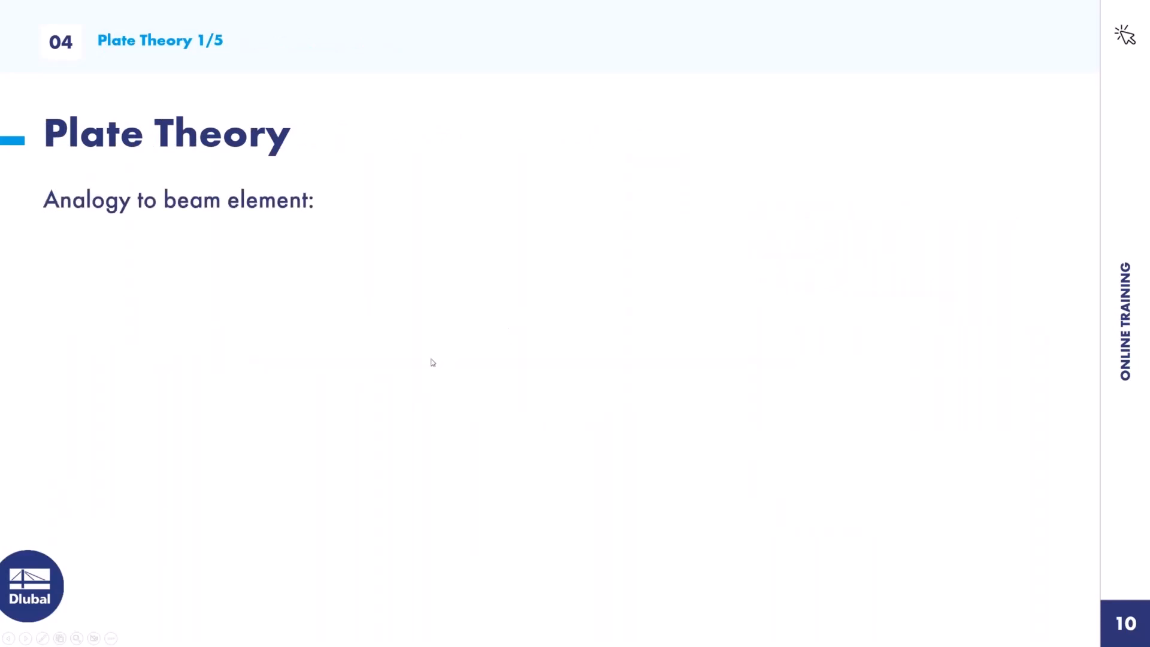
click(392, 362)
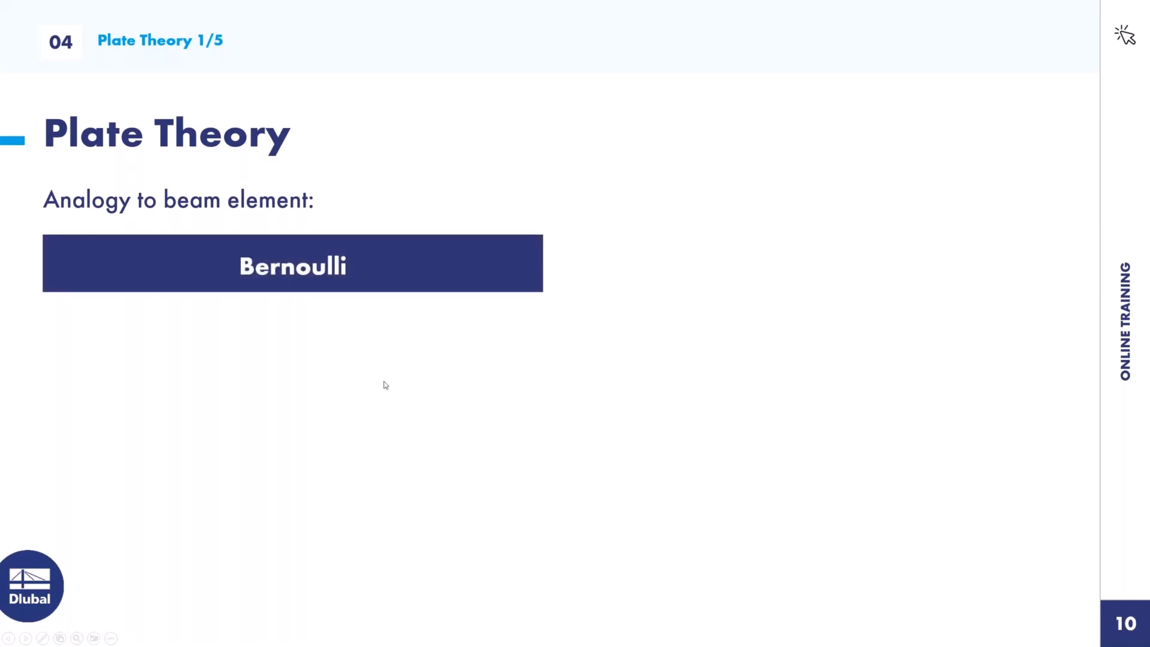
click(380, 384)
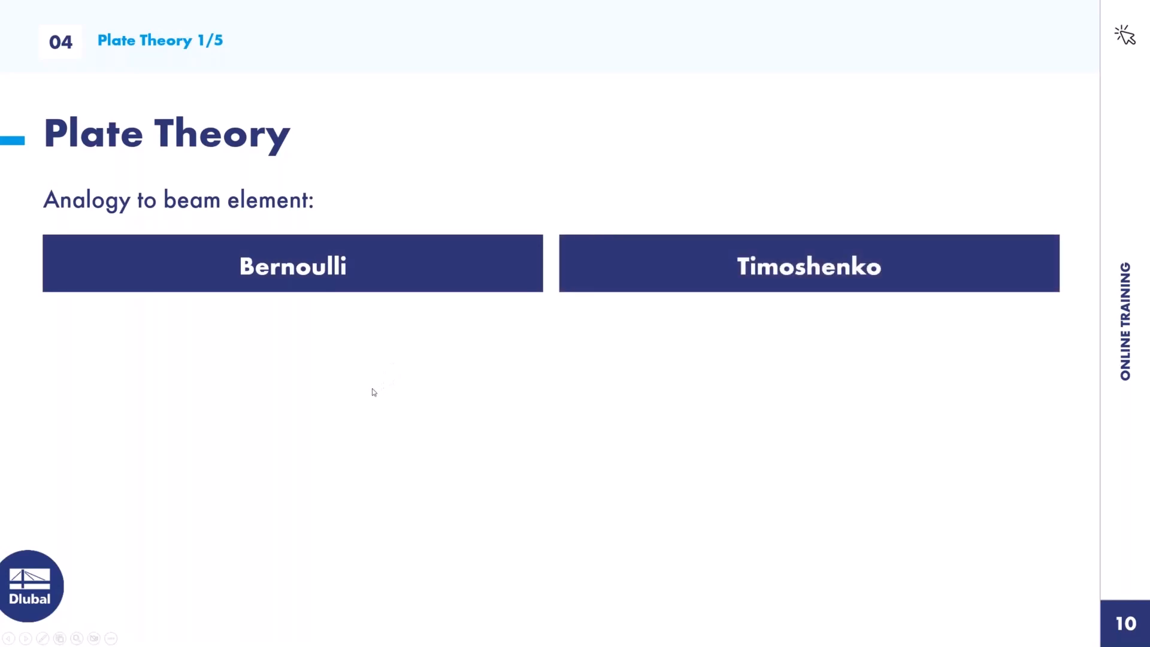
click(371, 394)
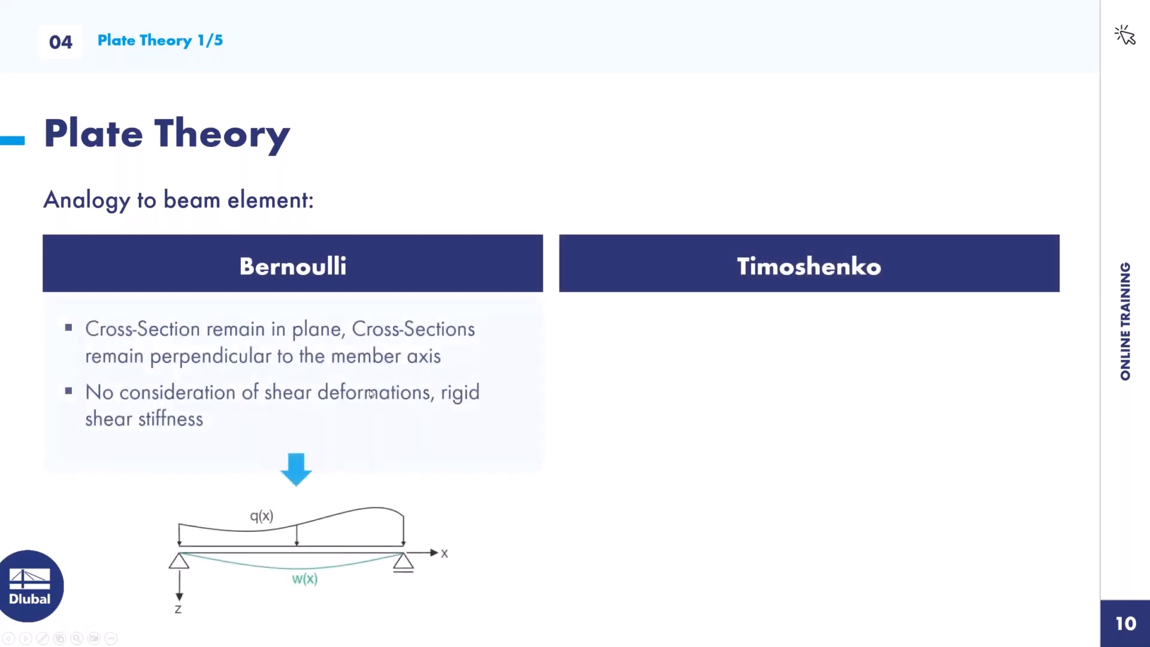
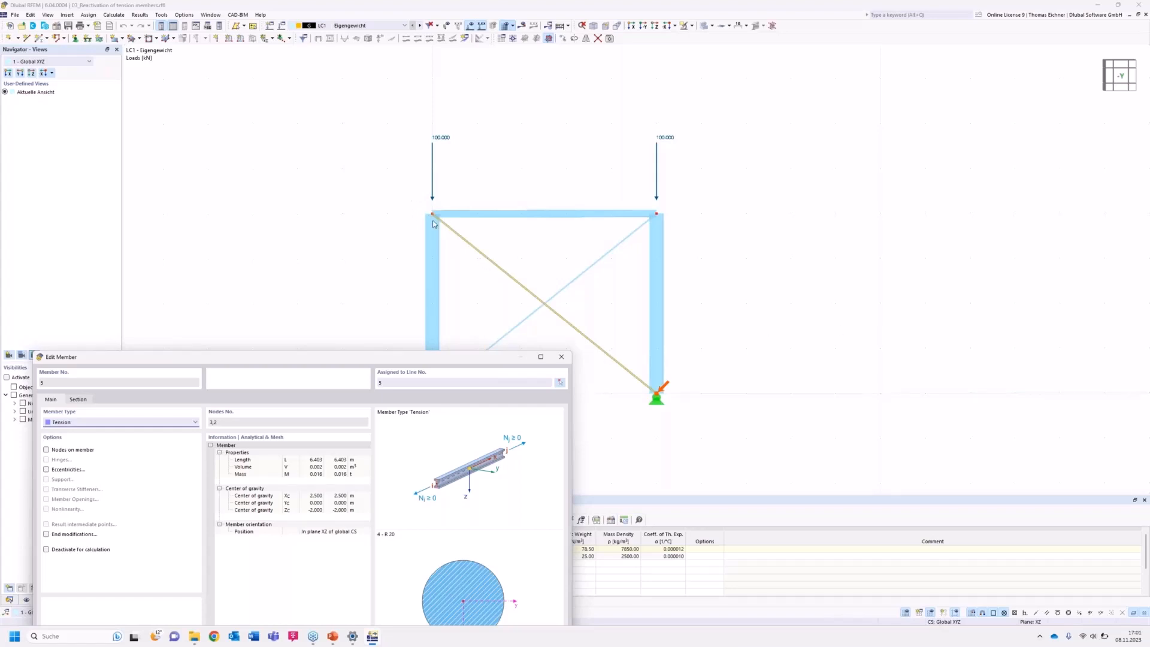
Review the diagonal brace's Tension member type and close its properties without changes.
drag(389, 365, 409, 178)
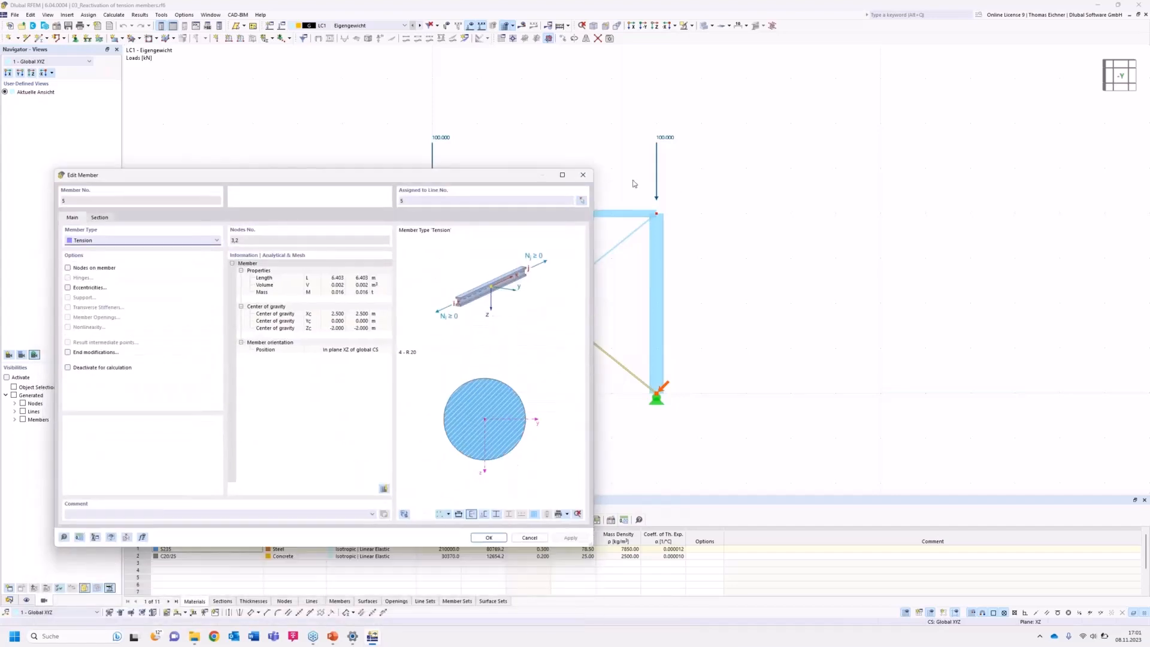
click(592, 176)
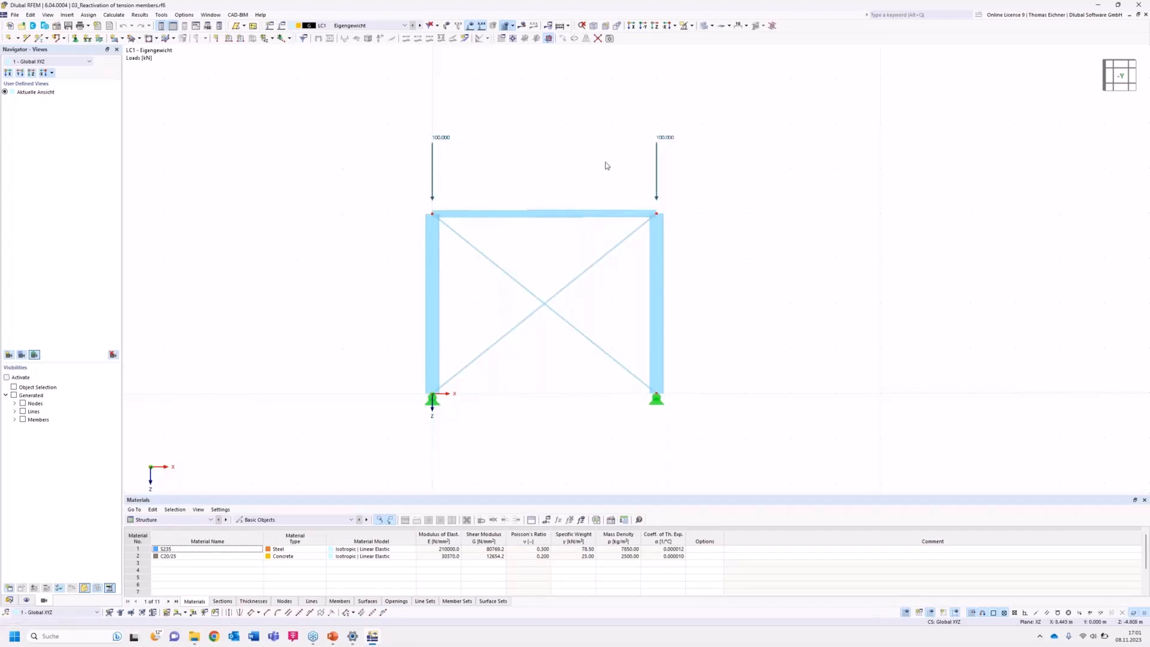
Calculate load case LC1 with static analysis settings SA1 (geometrically linear, Newton-Raphson) and display the global deformations |u|.
click(272, 26)
click(450, 236)
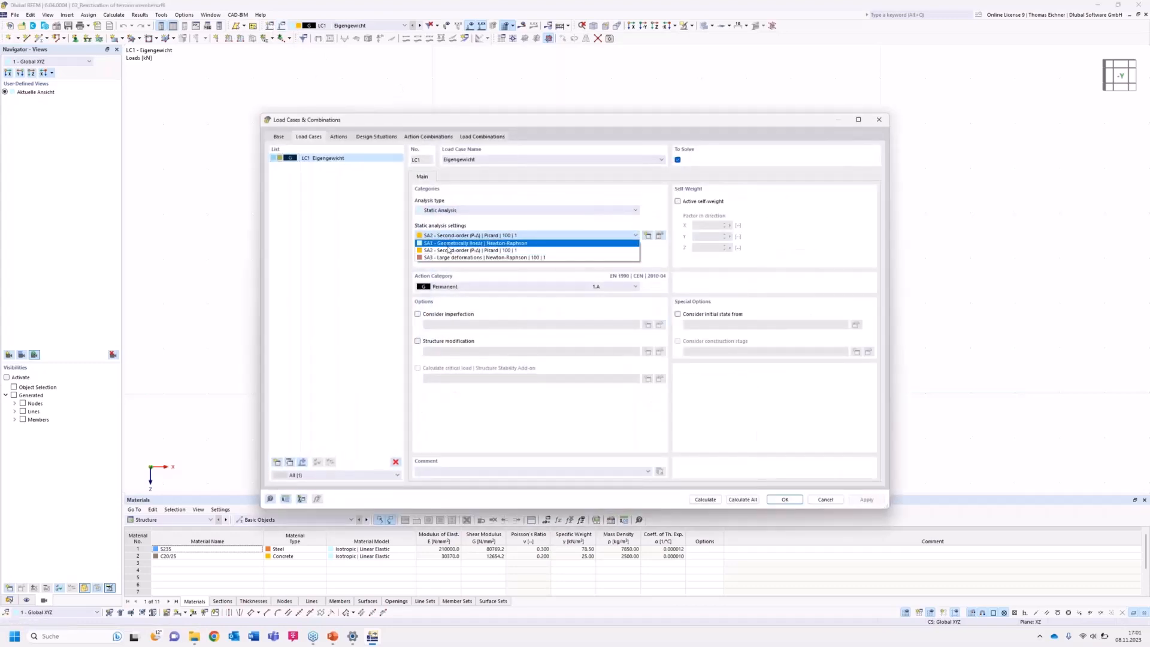
click(450, 244)
click(705, 499)
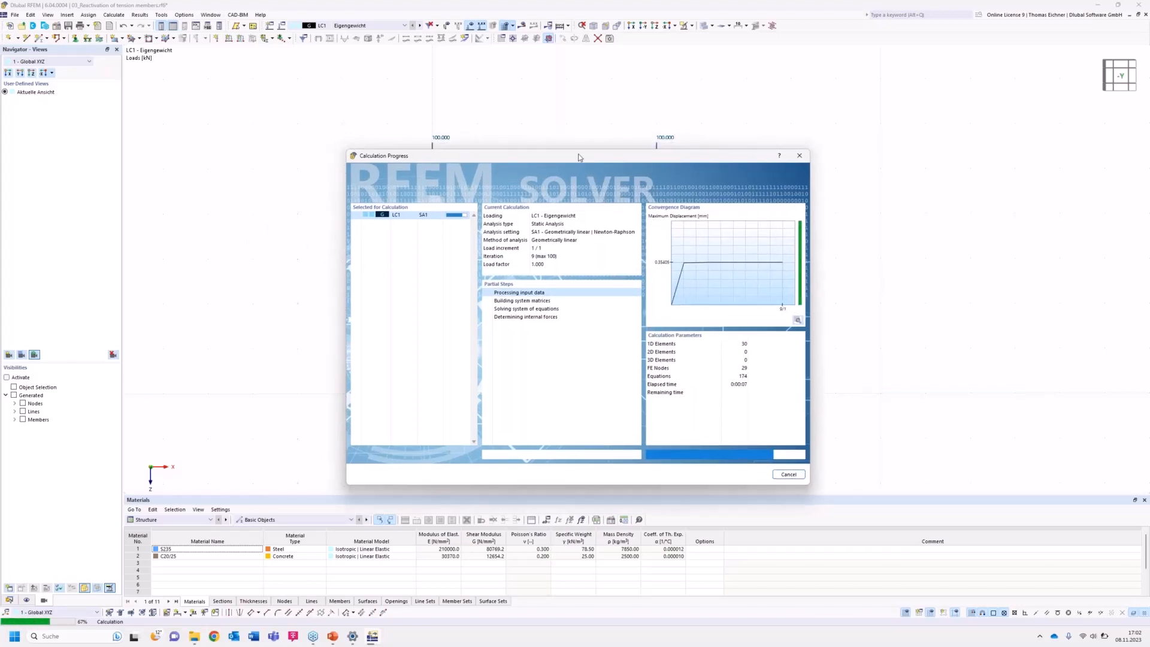
drag(583, 151, 517, 153)
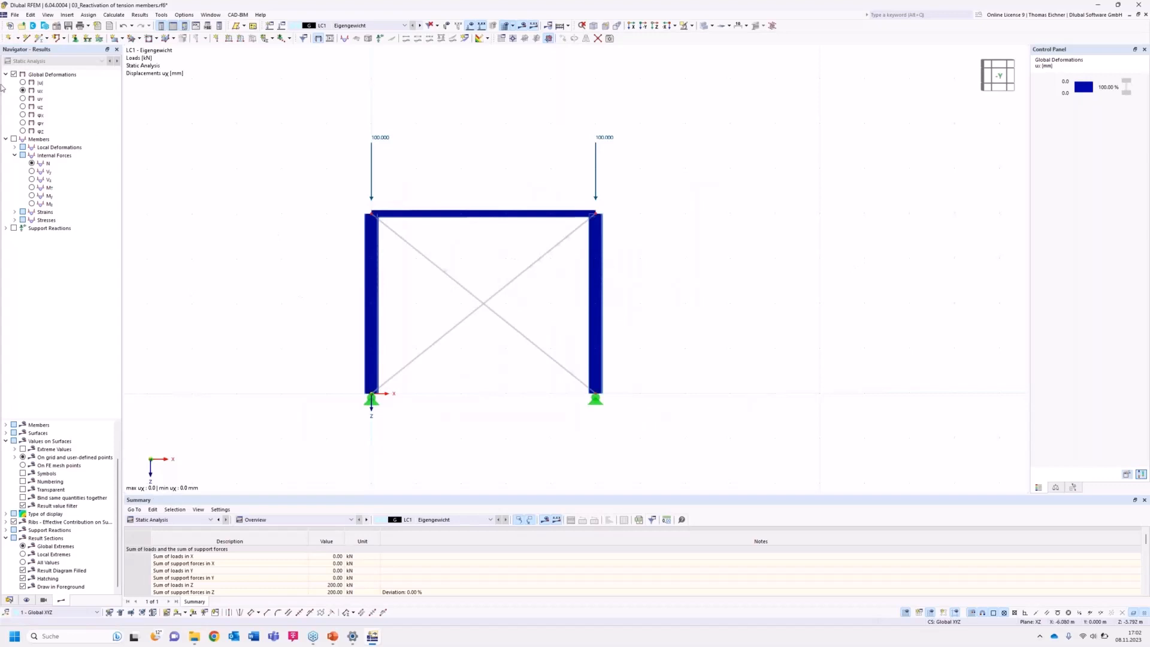
click(24, 83)
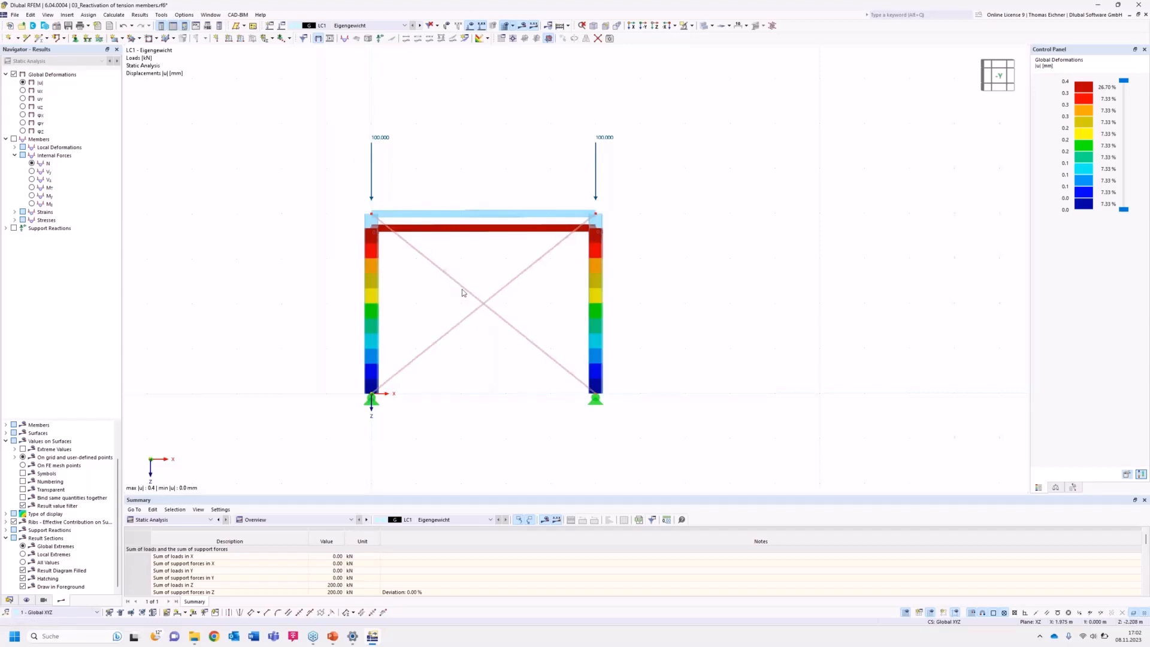
Assign the second-order Picard settings SA2 to LC1, check their reactivation options, and start the calculation.
mouse_move(463, 291)
click(287, 26)
click(461, 235)
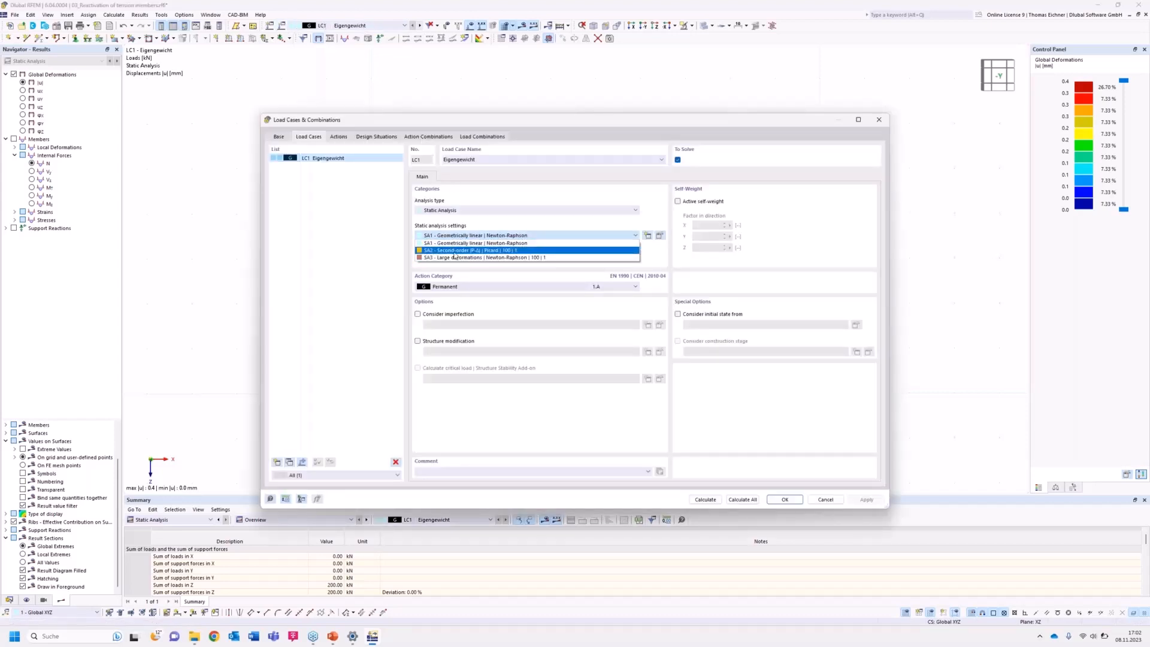
click(455, 251)
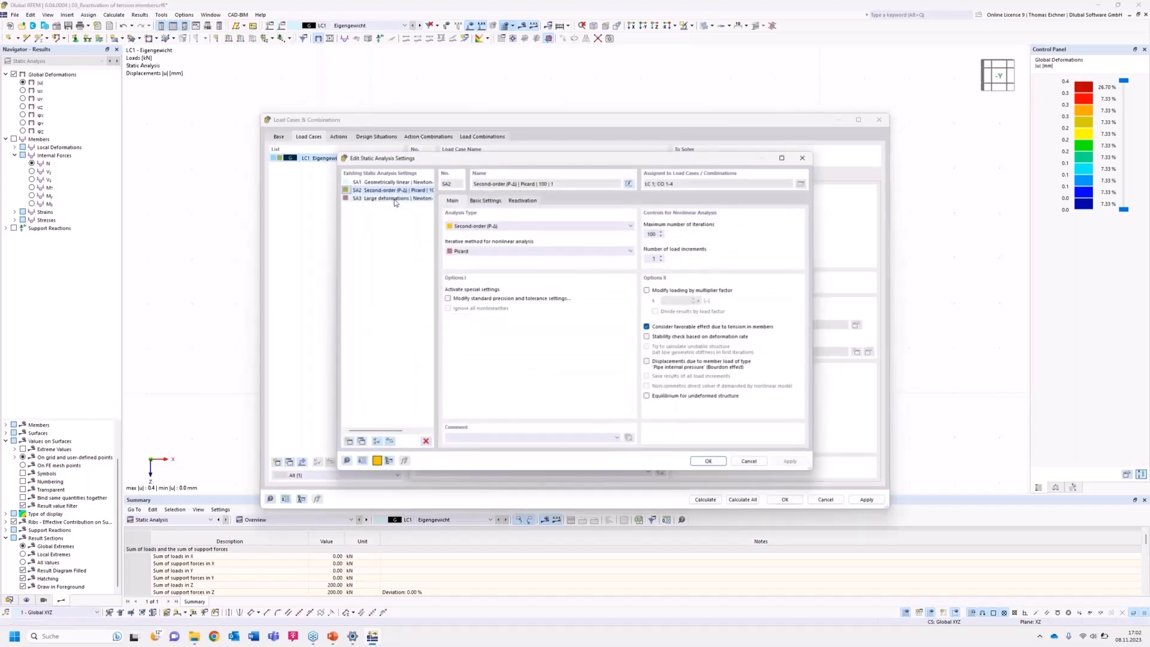
click(494, 201)
click(523, 201)
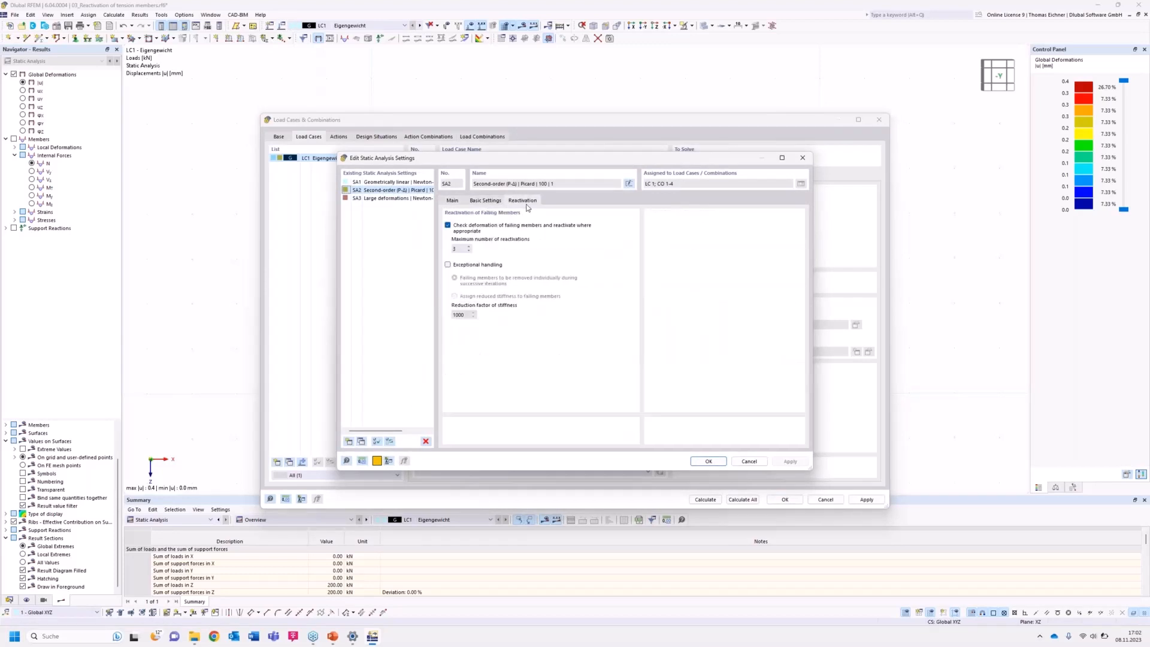
click(746, 462)
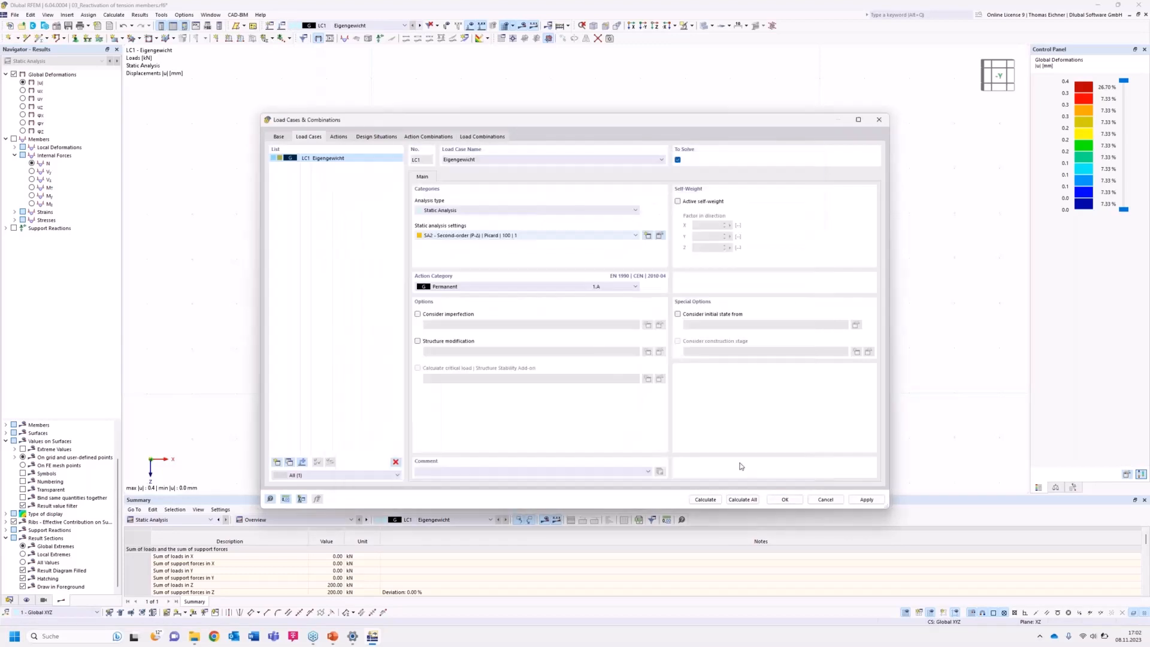
click(722, 499)
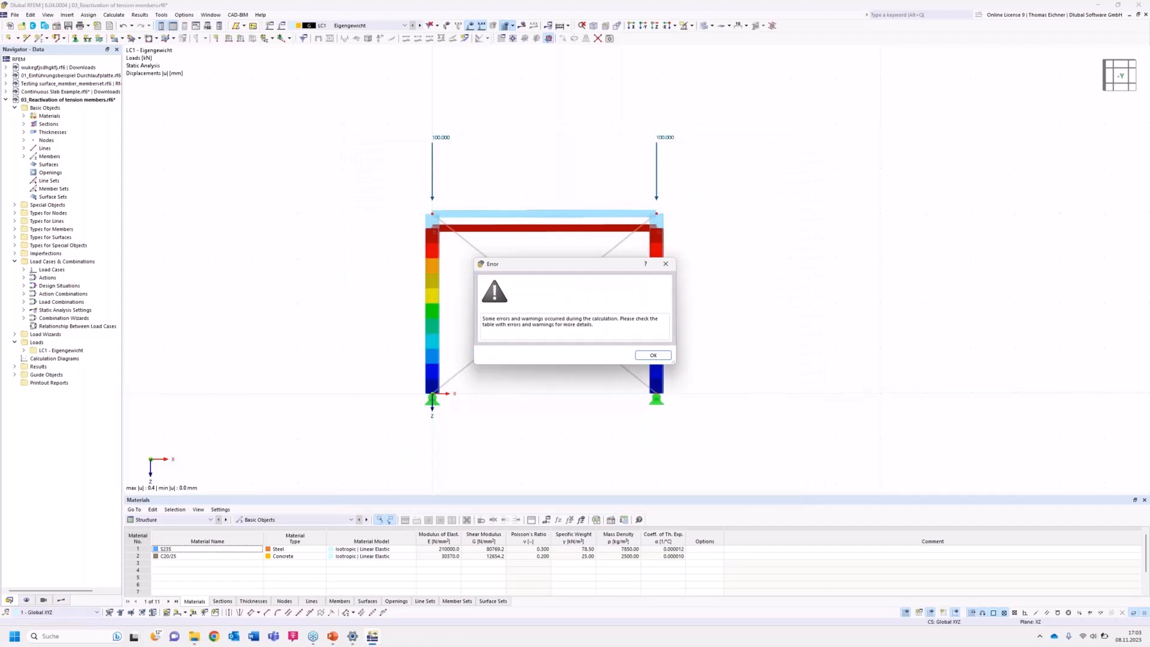
Dismiss the calculation error and examine its entry in the errors and warnings table against the frame's members.
drag(583, 268, 936, 197)
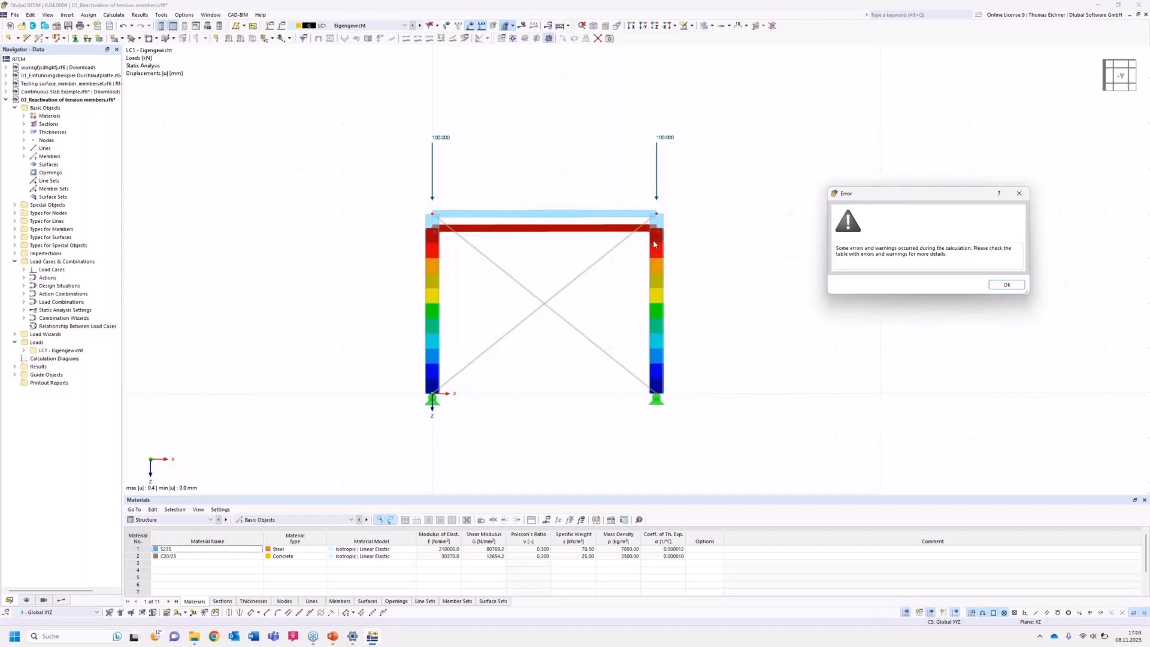
click(1007, 285)
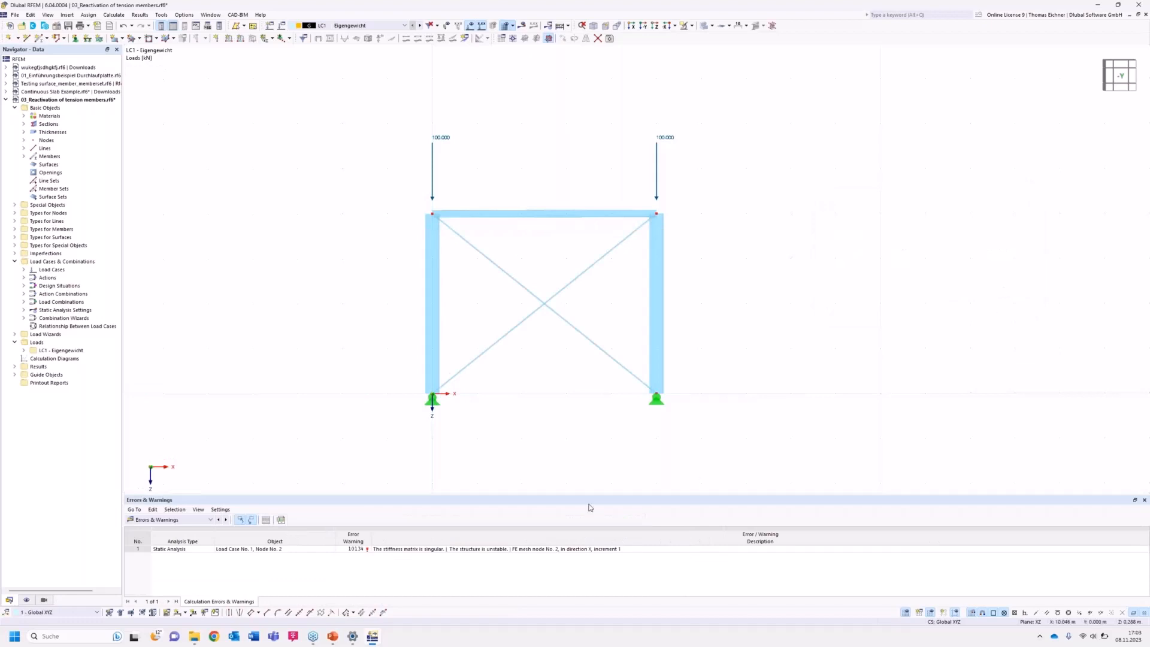
click(480, 549)
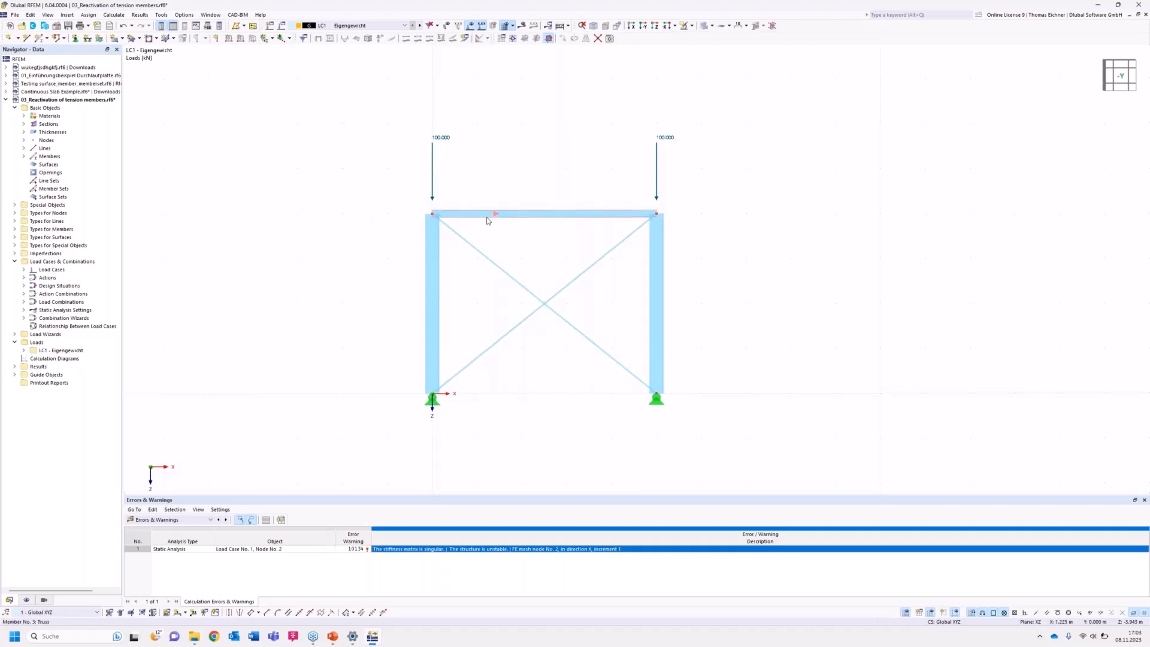
mouse_move(487, 220)
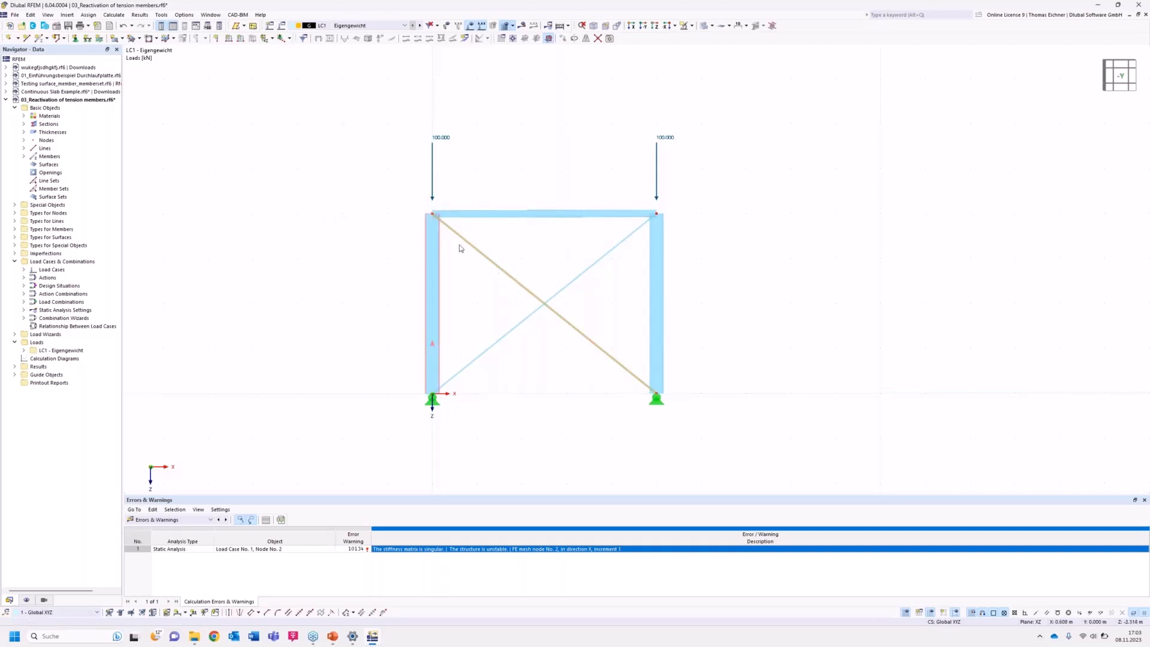
Enable exceptional handling in SA2's reactivation settings, with failing members removed individually during successive iterations, and recalculate LC1.
click(283, 38)
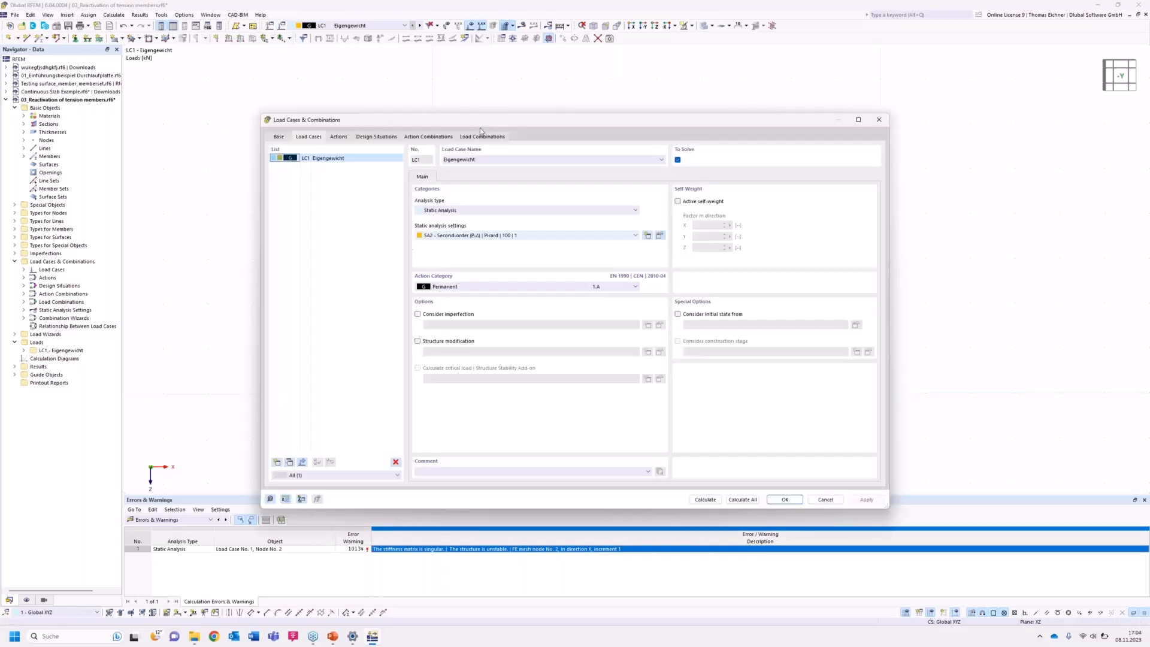
drag(480, 127, 491, 197)
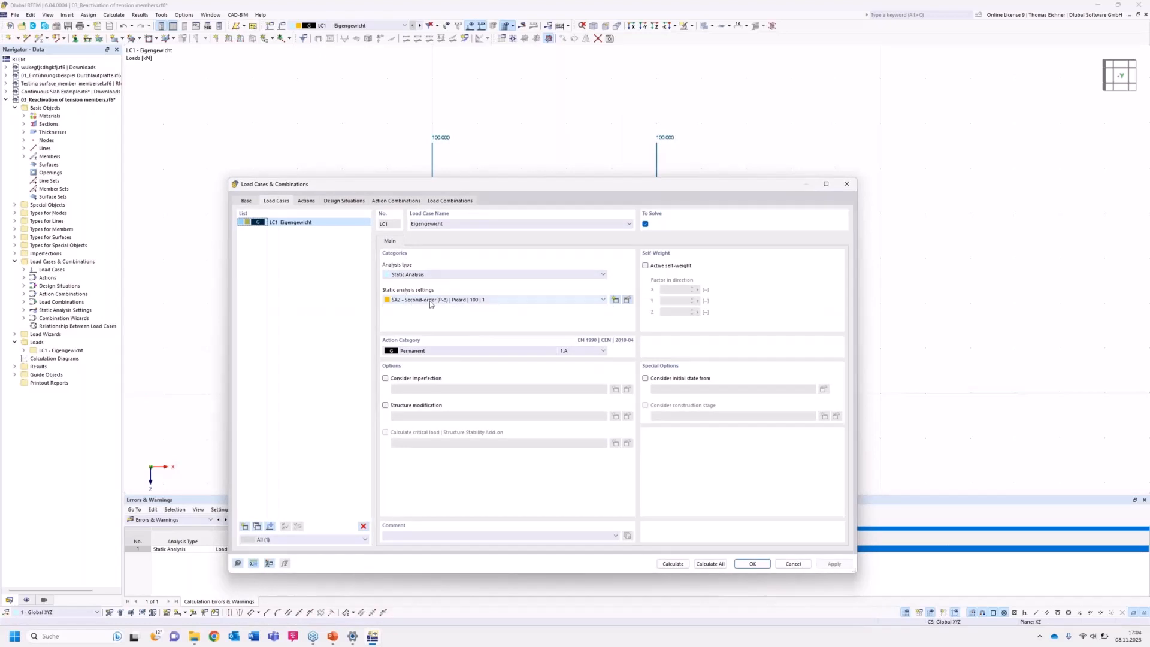
click(627, 300)
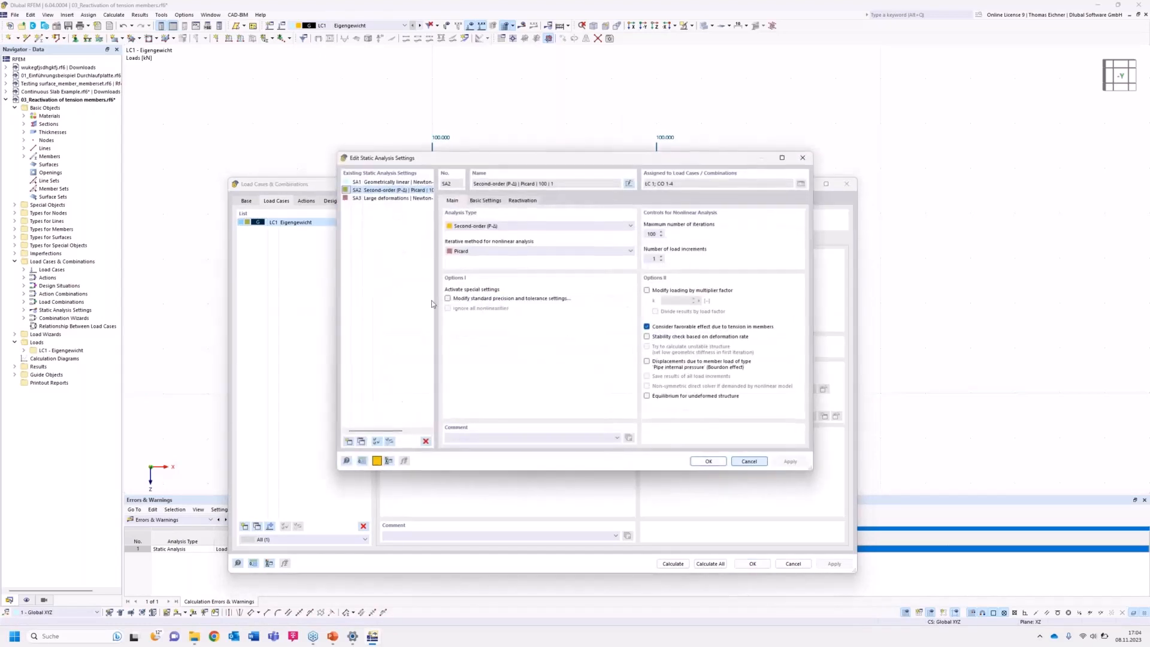
click(522, 203)
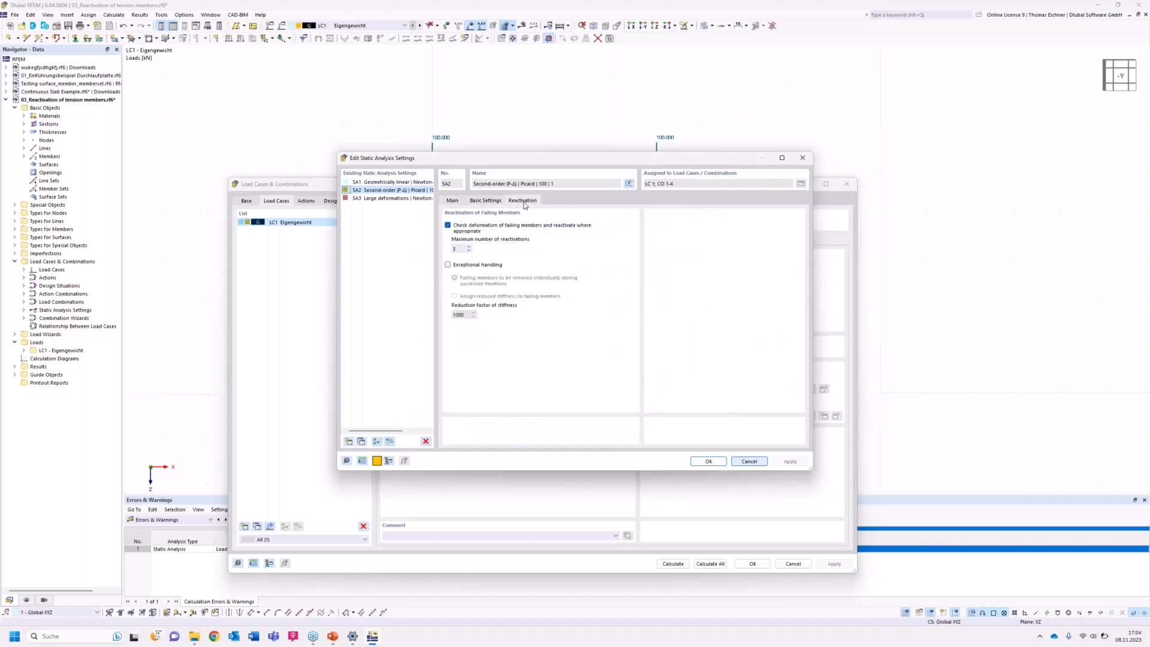
click(447, 265)
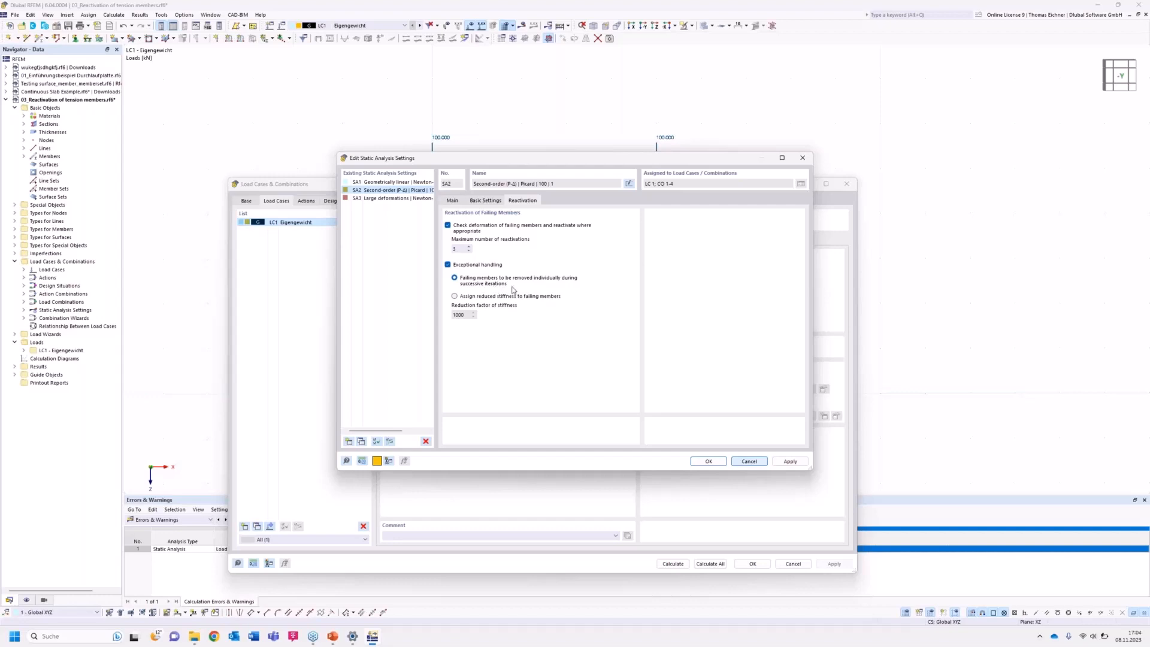
drag(562, 162, 557, 222)
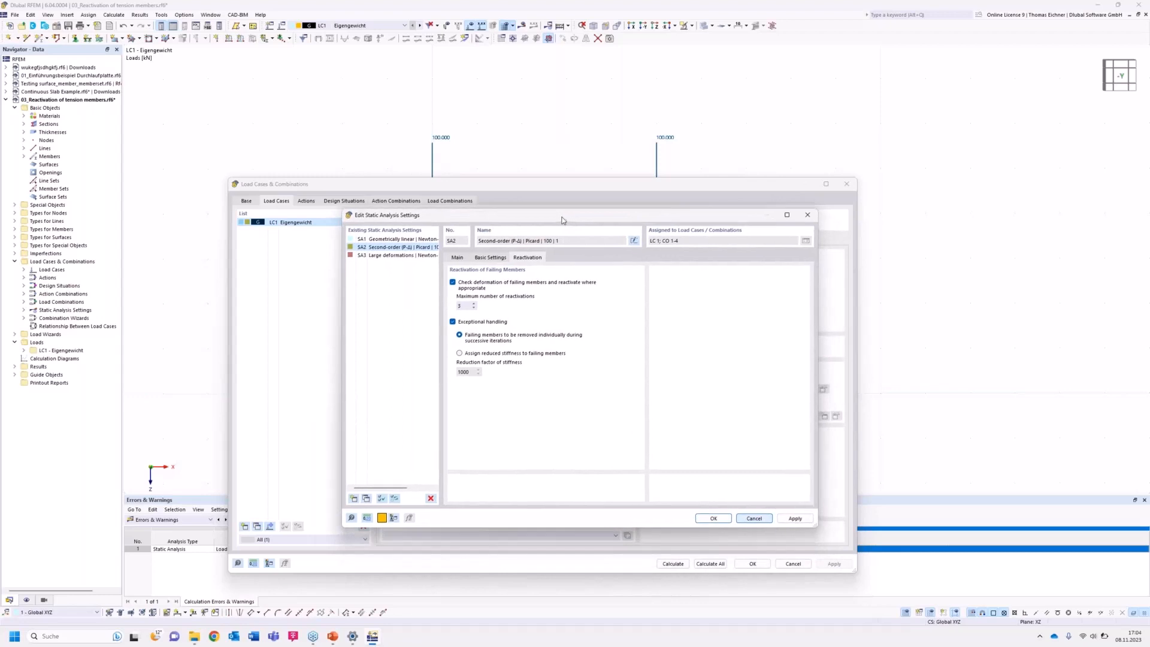
click(714, 519)
click(673, 564)
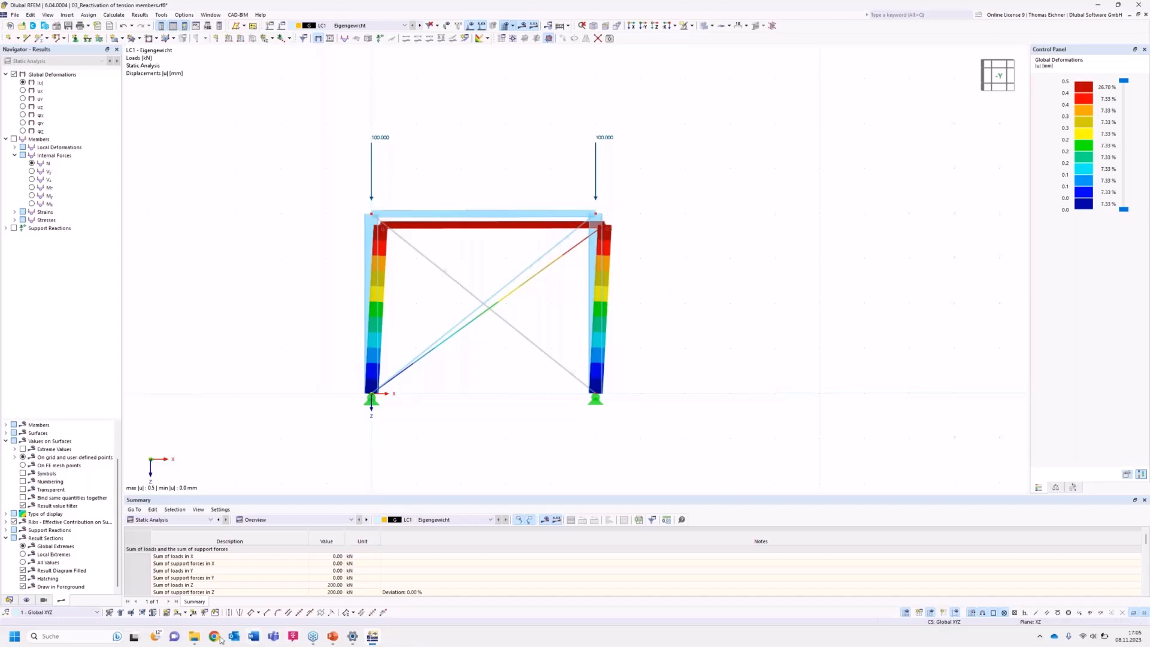
Open the model 05_Ladder with friction support.rf6 and inspect the ladder with its supports and load.
click(200, 638)
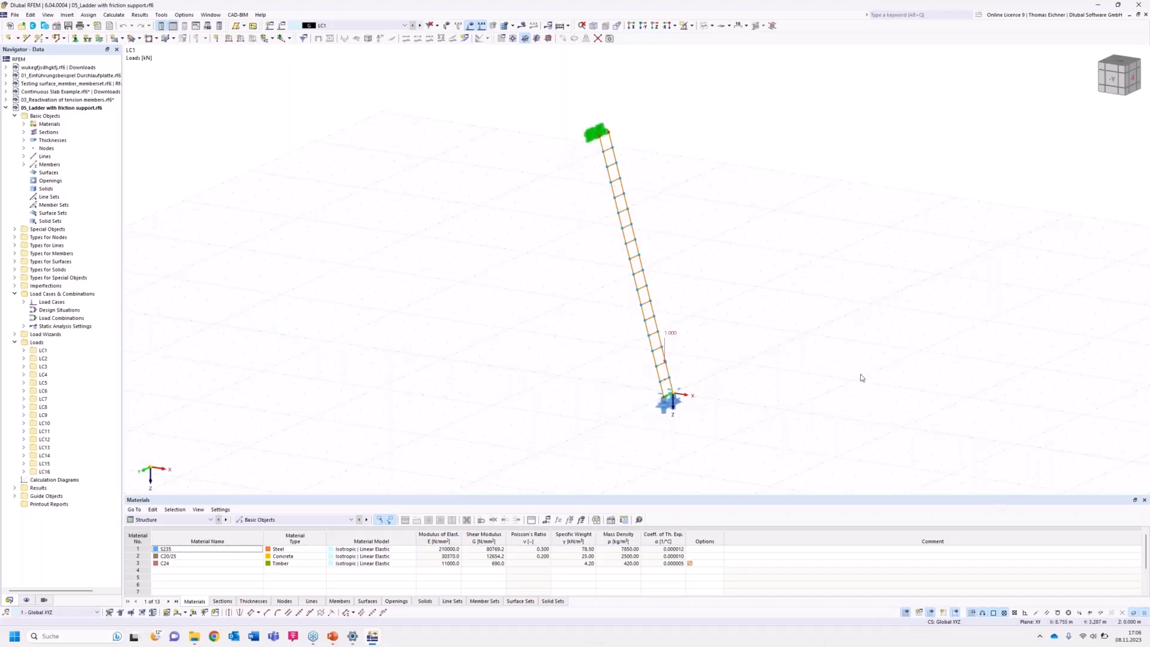
mouse_move(672, 336)
middle_drag(580, 396, 552, 377)
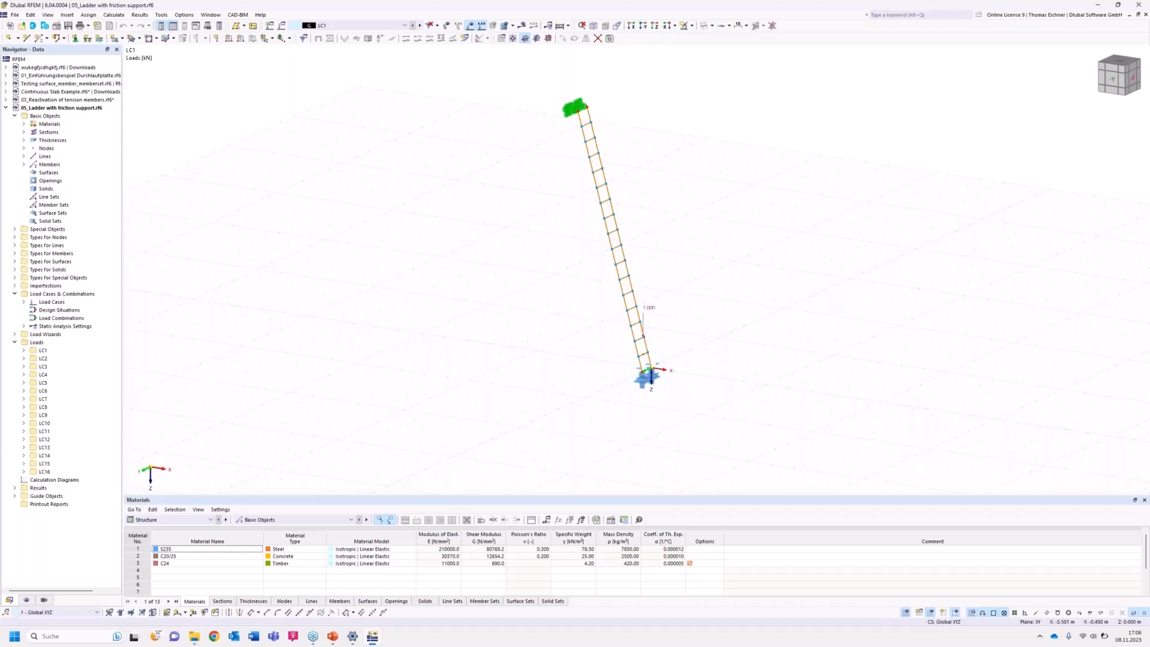
middle_drag(501, 335, 500, 310)
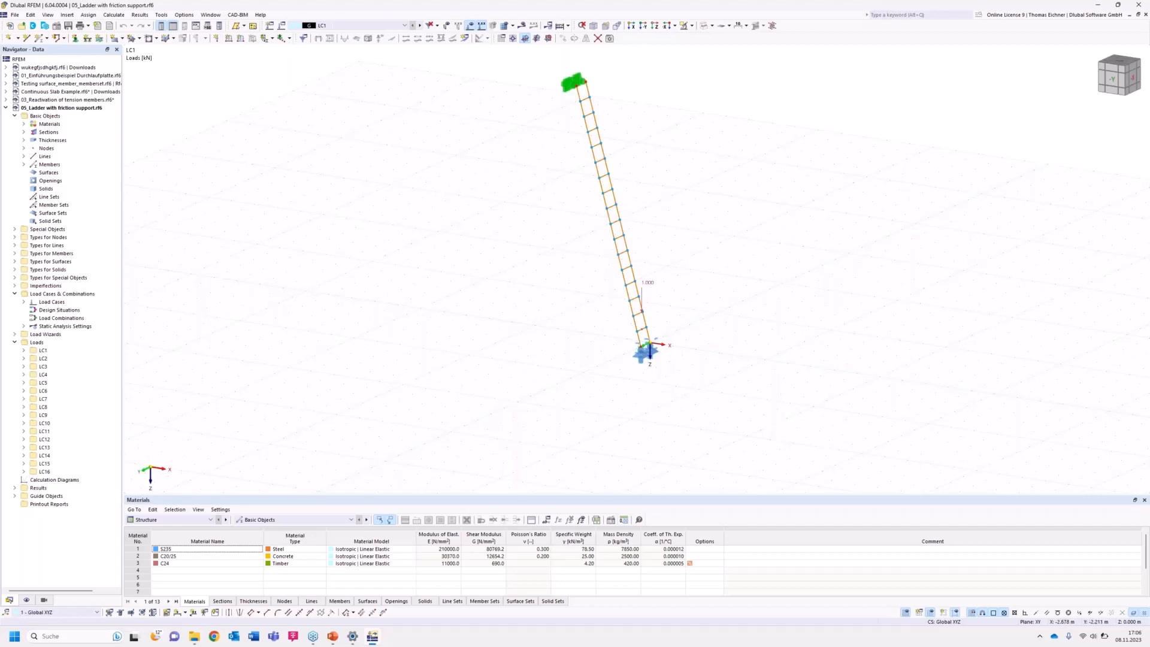
middle_drag(567, 316, 551, 335)
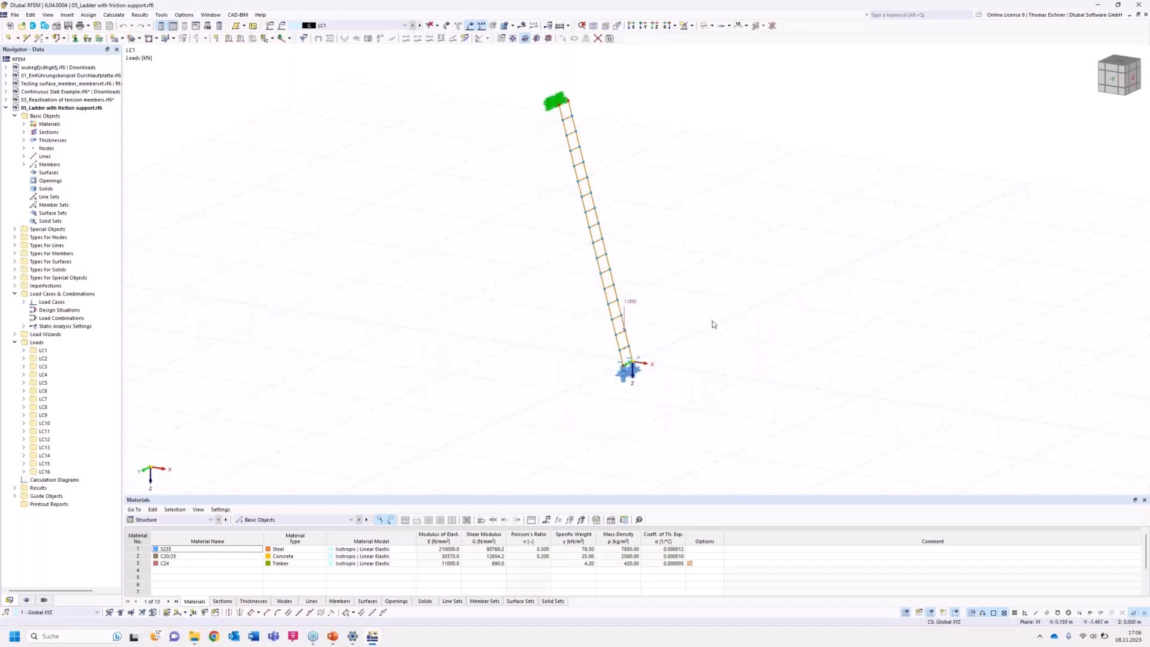
Open the nodal support at the ladder's foot, node 1, for editing and examine its support conditions.
ctrl+middle_drag(744, 301, 764, 293)
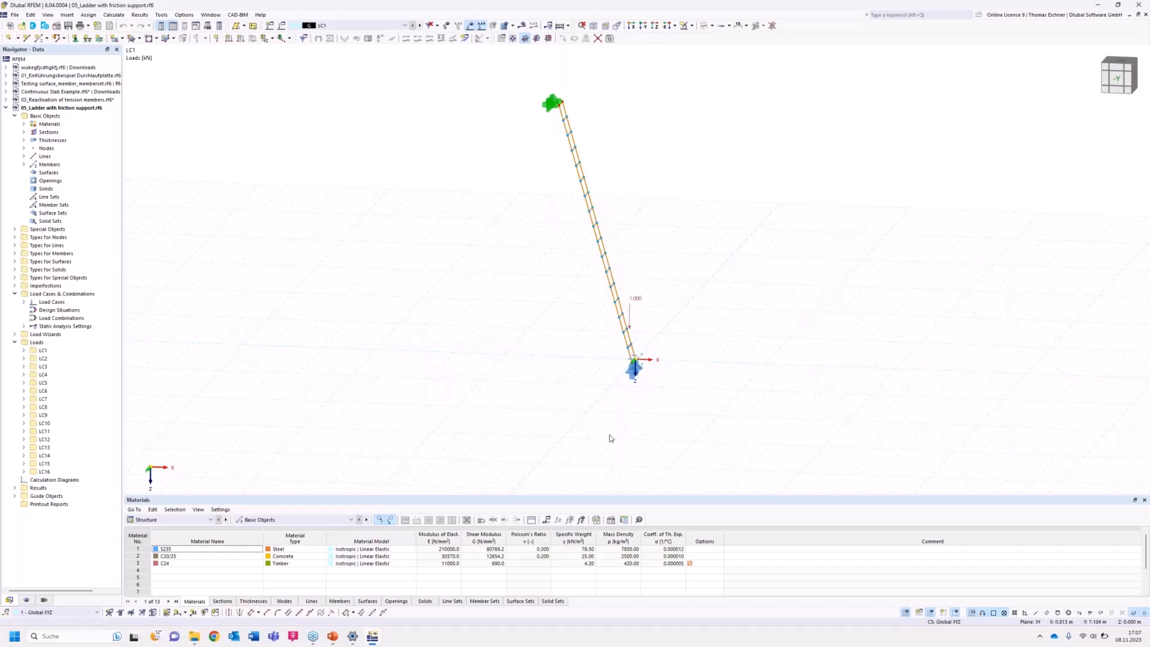
click(634, 367)
double_click(628, 373)
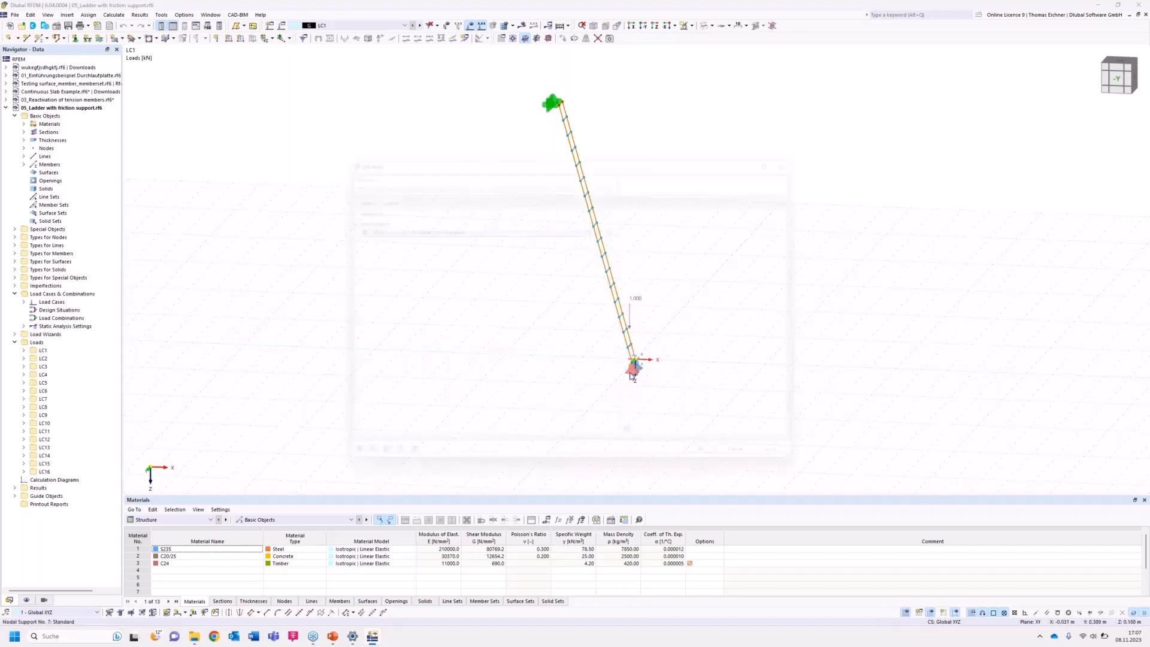
drag(587, 151, 311, 242)
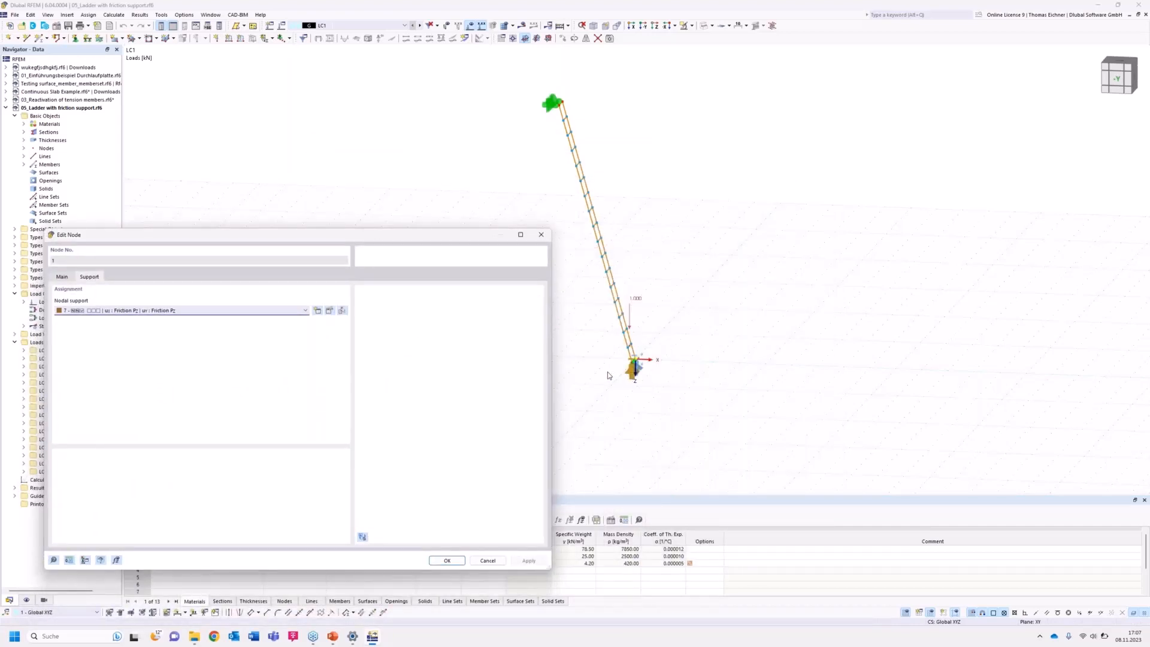
click(234, 311)
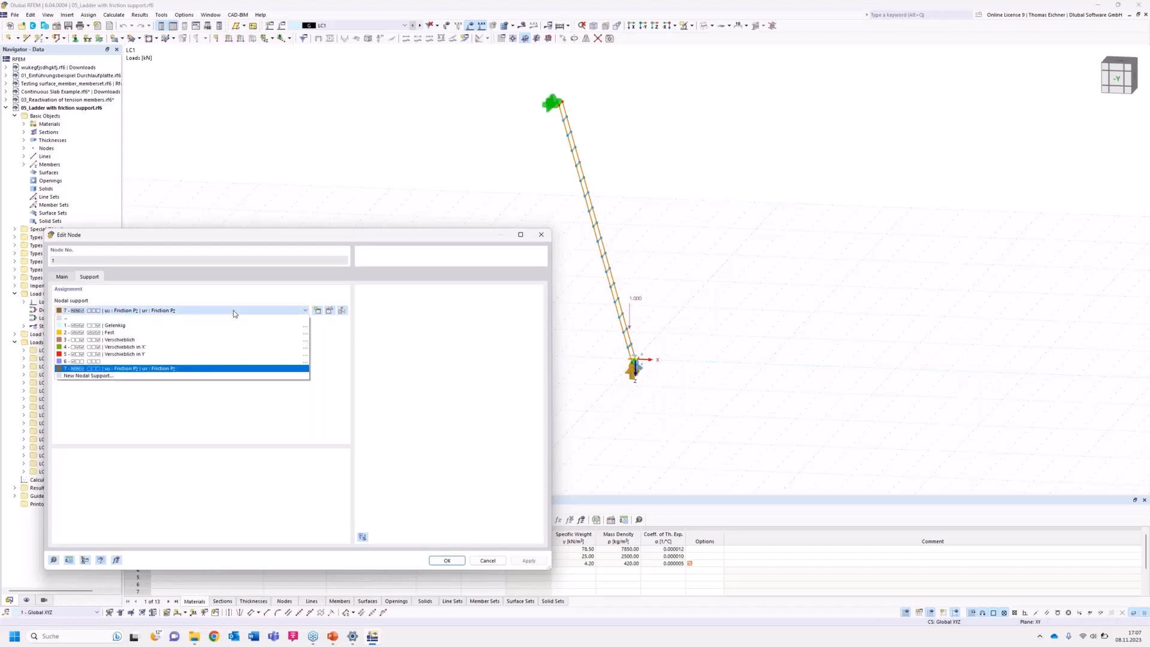
click(125, 371)
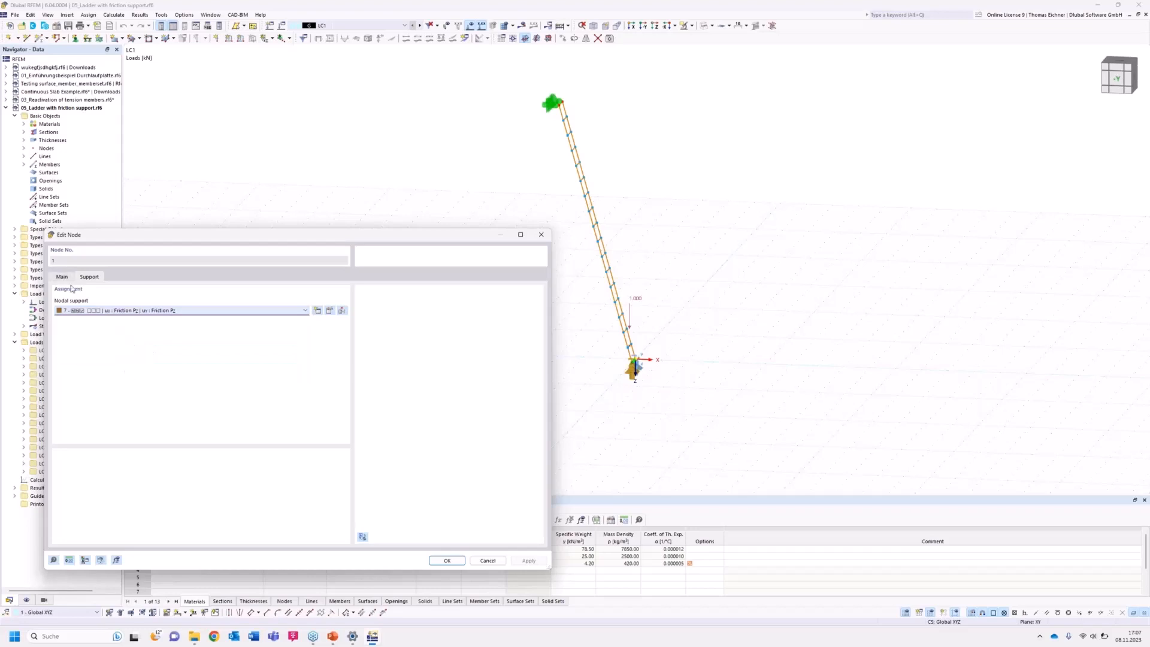
click(328, 314)
click(328, 312)
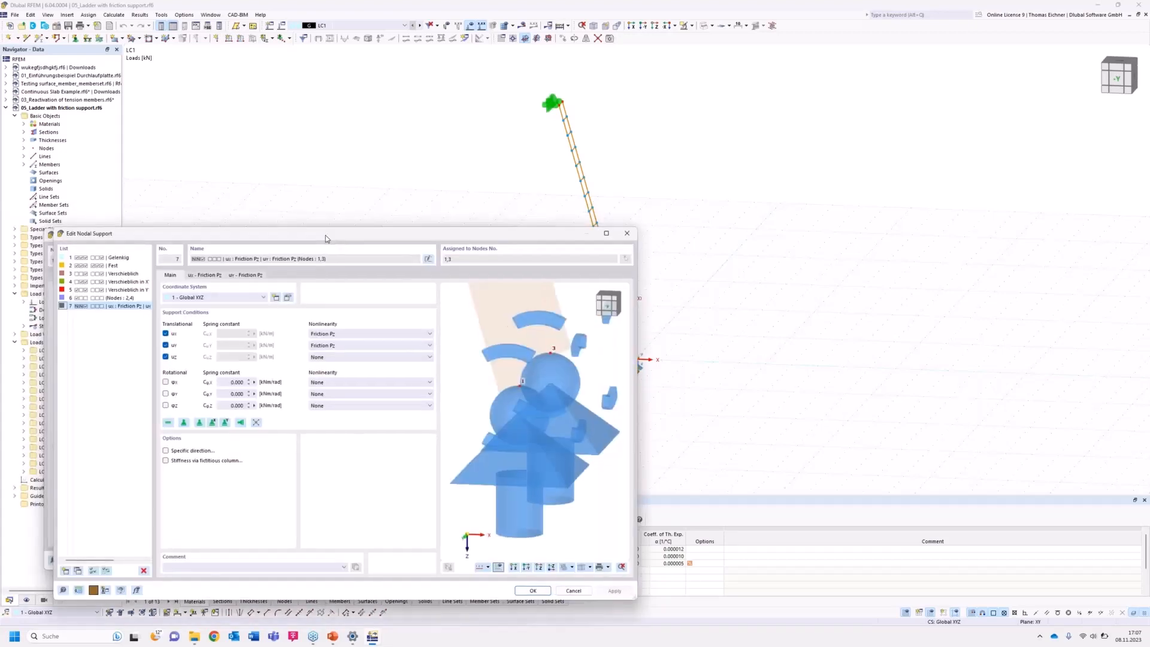
mouse_move(311, 238)
mouse_down()
mouse_move(307, 223)
mouse_move(292, 249)
mouse_up()
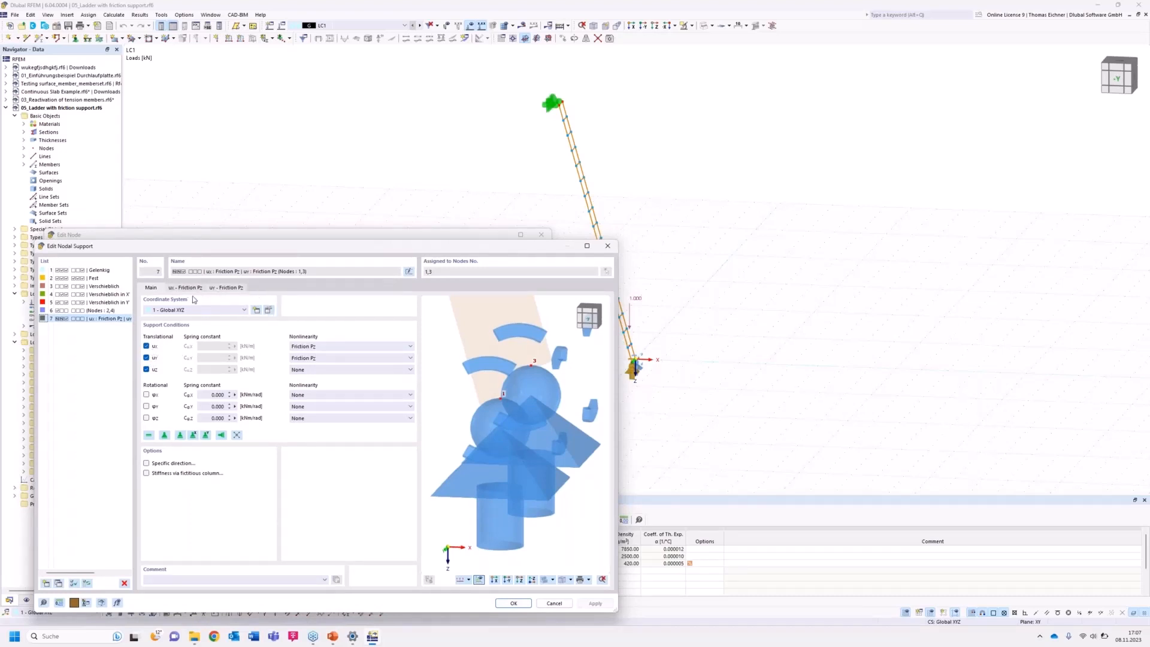
Try a friction nonlinearity for the foot support's vertical translation uZ, and reset it to None.
click(338, 372)
click(324, 392)
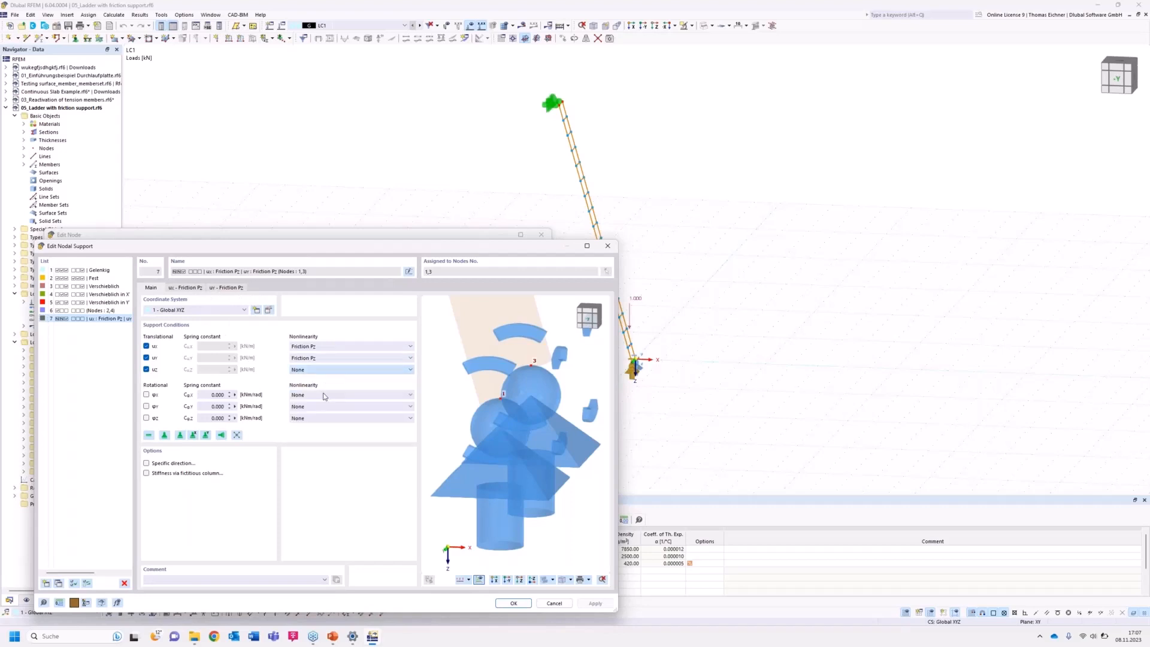
click(321, 372)
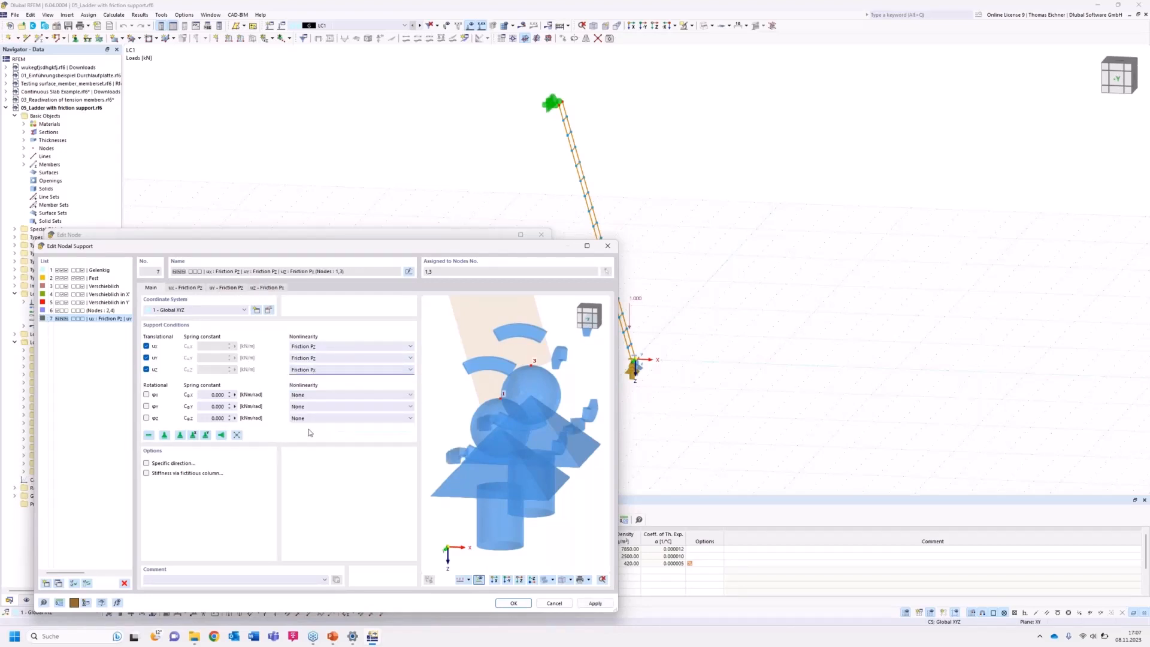
click(307, 428)
click(319, 370)
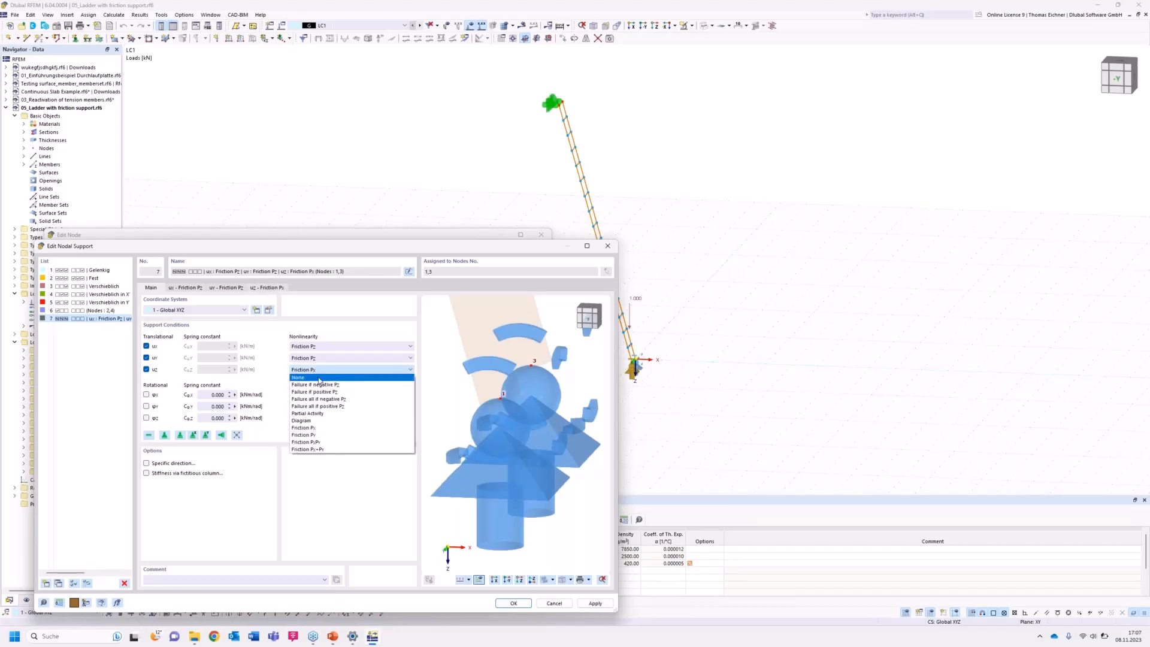
click(319, 378)
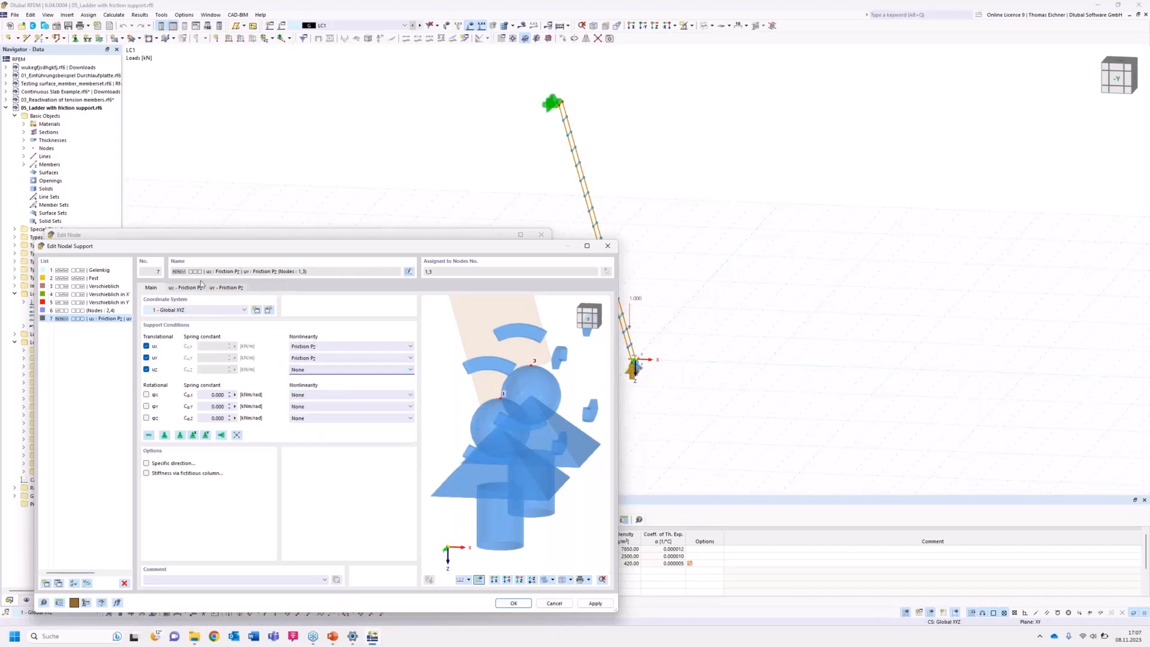
Check the foot support's uX friction coefficient and its force-displacement diagram, and confirm the support and node settings.
click(183, 289)
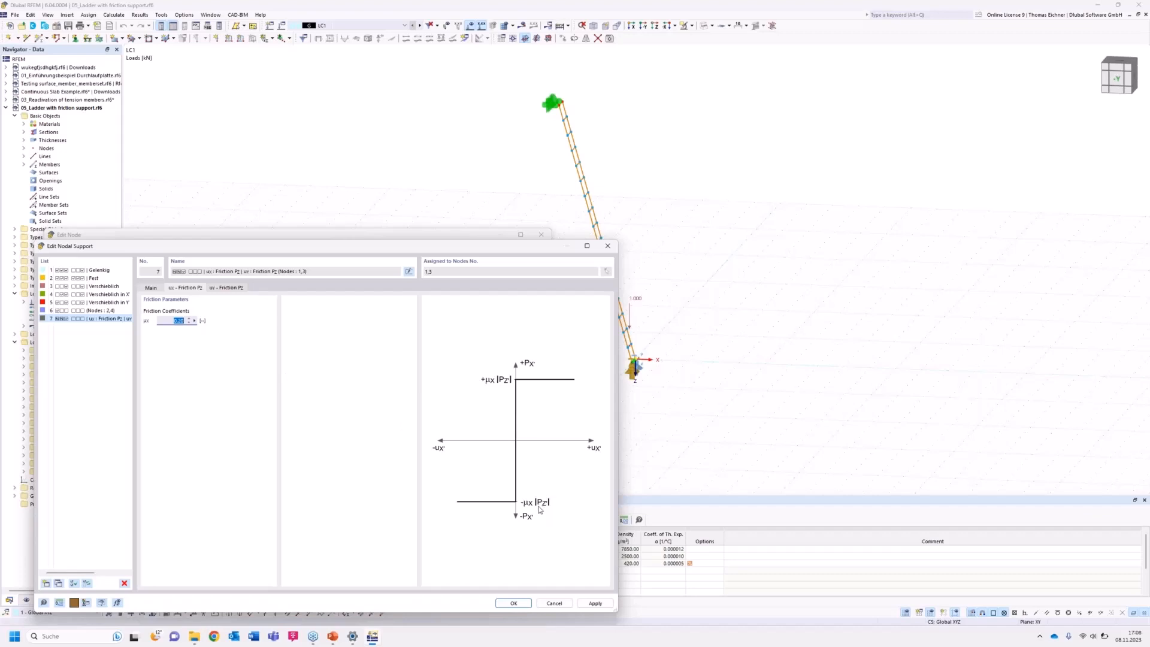
click(514, 603)
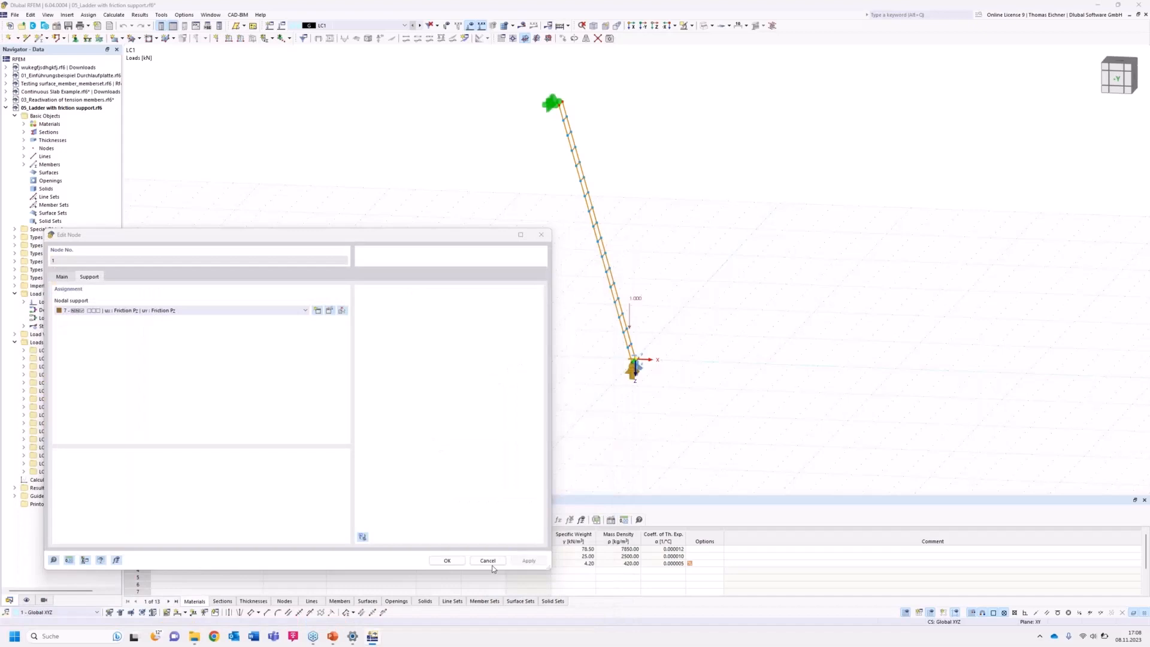
click(455, 562)
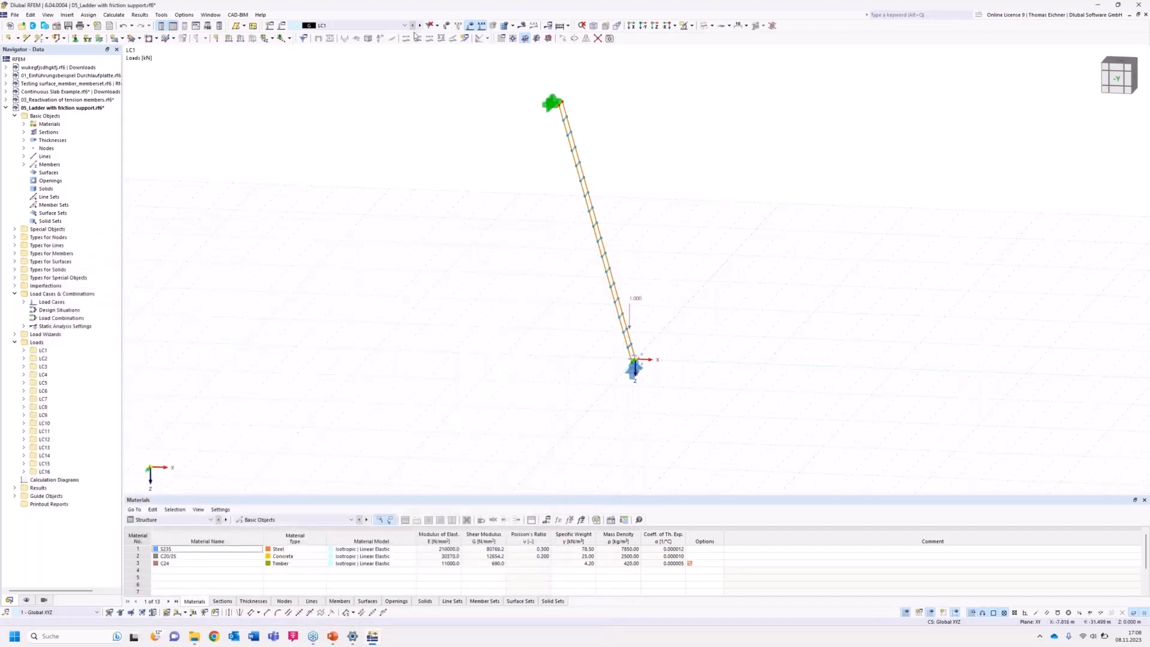
Page through the load cases to follow the load's position up the ladder, and return to LC1.
middle_drag(665, 286, 631, 282)
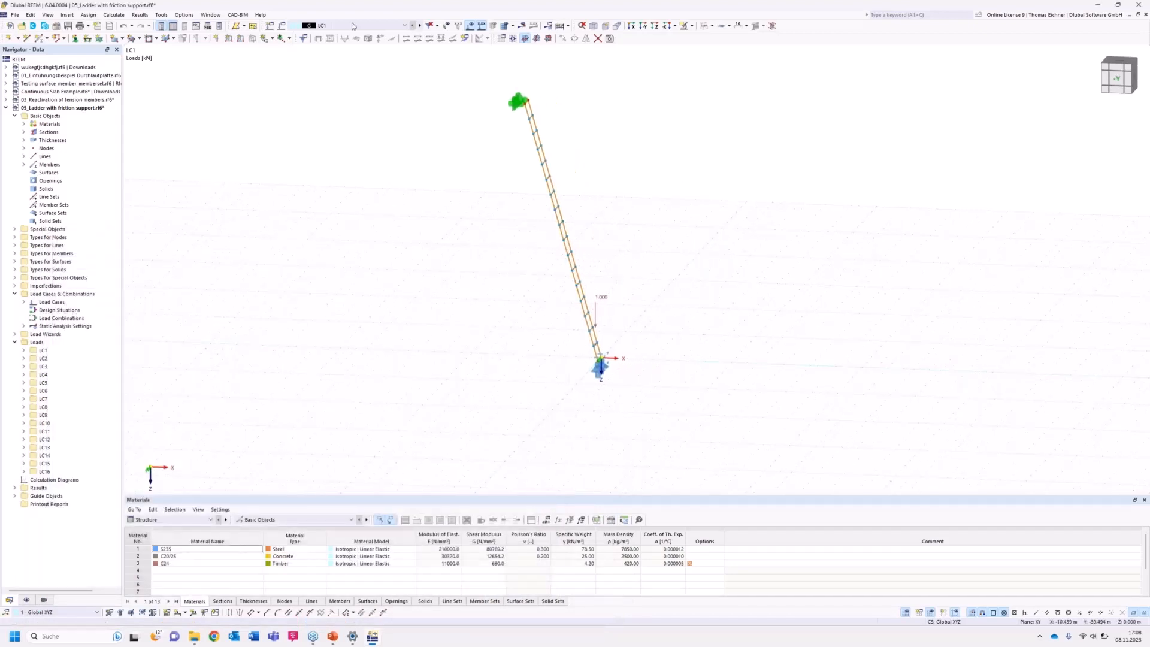
click(420, 26)
click(420, 26)
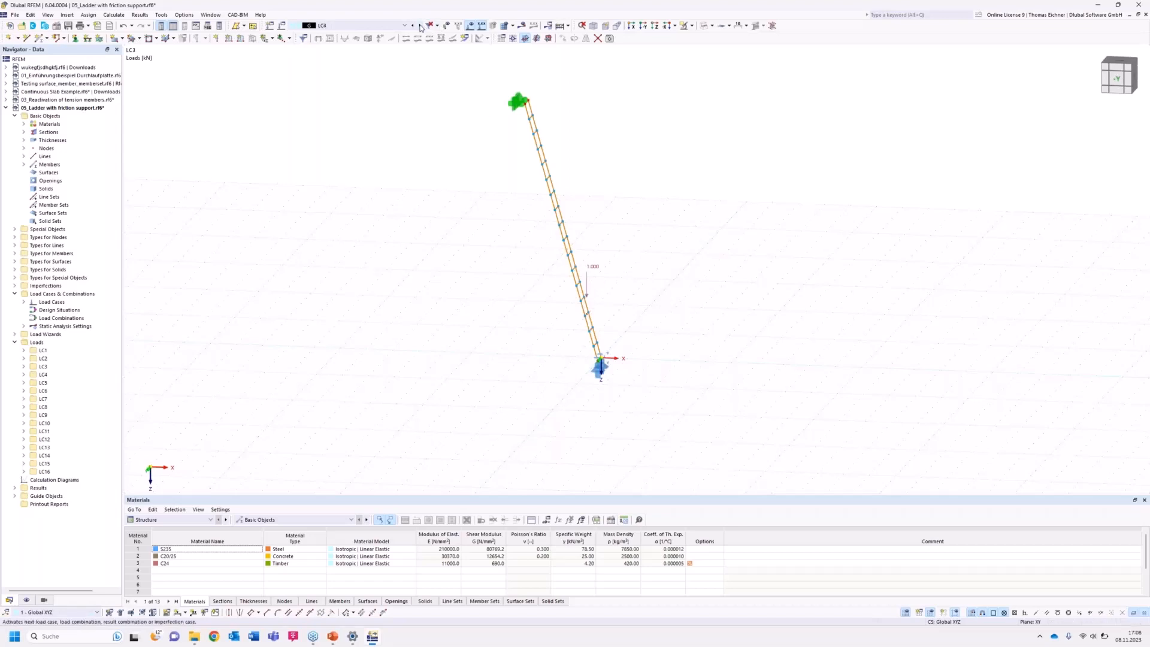
click(420, 26)
click(420, 26)
click(420, 26)
click(420, 27)
click(420, 26)
click(420, 25)
click(420, 25)
click(420, 25)
click(420, 25)
click(420, 25)
click(413, 26)
click(413, 26)
click(414, 26)
click(413, 25)
click(413, 26)
click(413, 26)
click(414, 26)
click(413, 26)
click(413, 26)
click(413, 25)
click(413, 26)
Calculate all load cases and dismiss the calculation error.
click(523, 25)
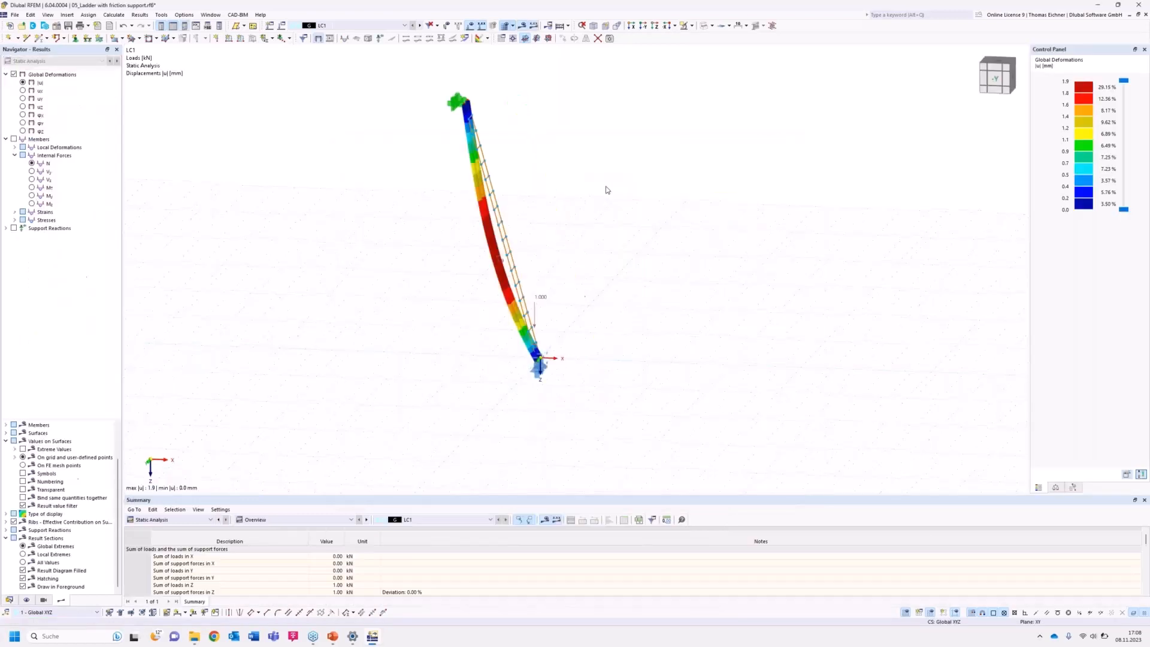
click(560, 26)
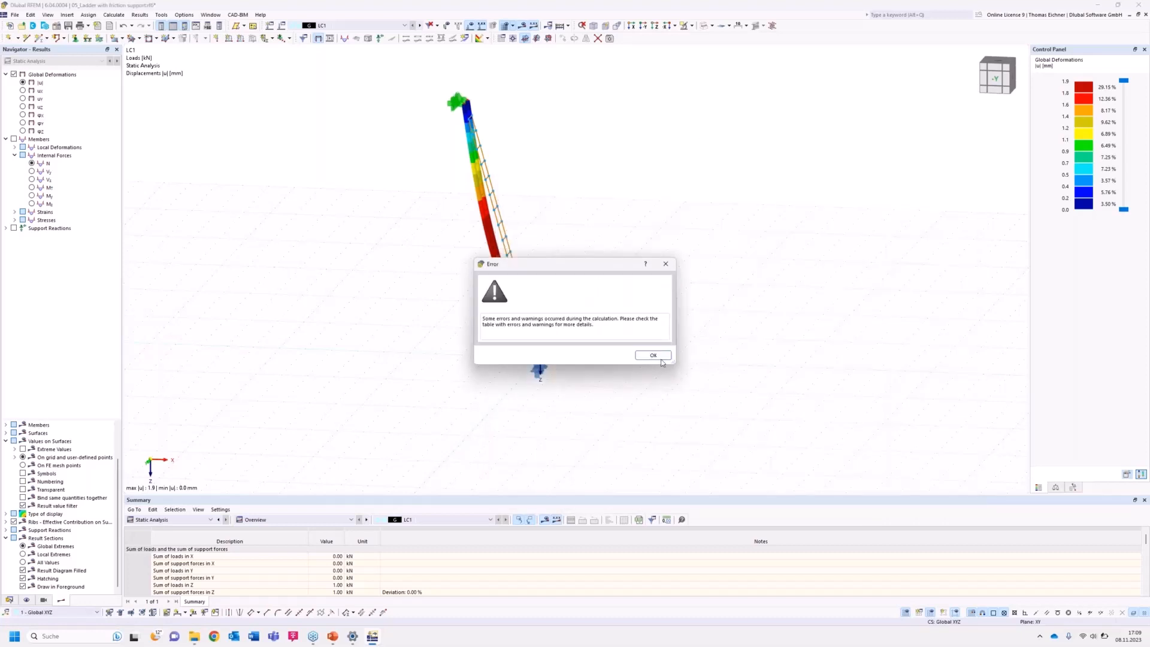
click(658, 356)
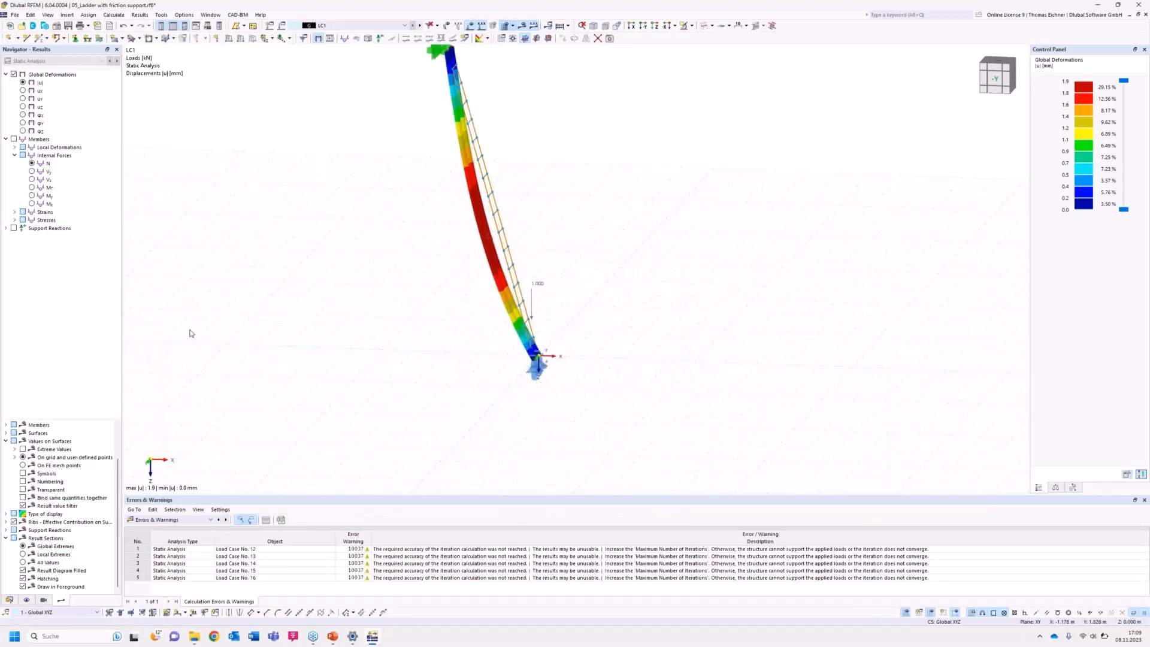
Display the support reactions for LC1 and examine them at the ladder's foot.
click(14, 228)
middle_drag(684, 302, 682, 306)
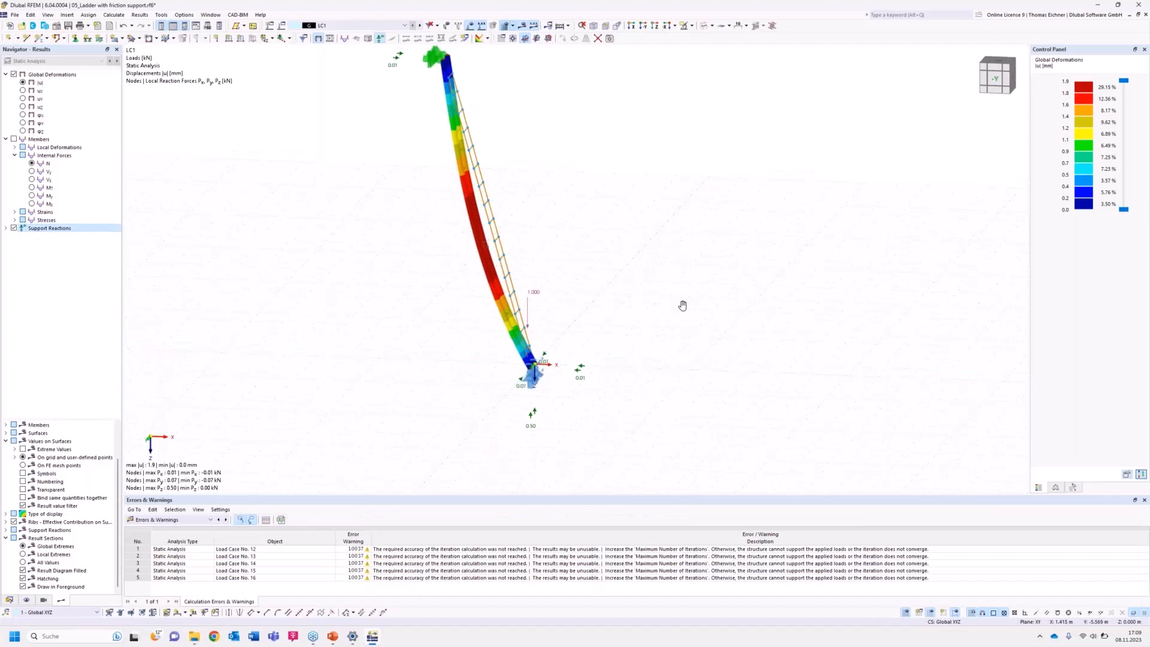
scroll(682, 305, up, 2)
middle_drag(618, 328, 652, 322)
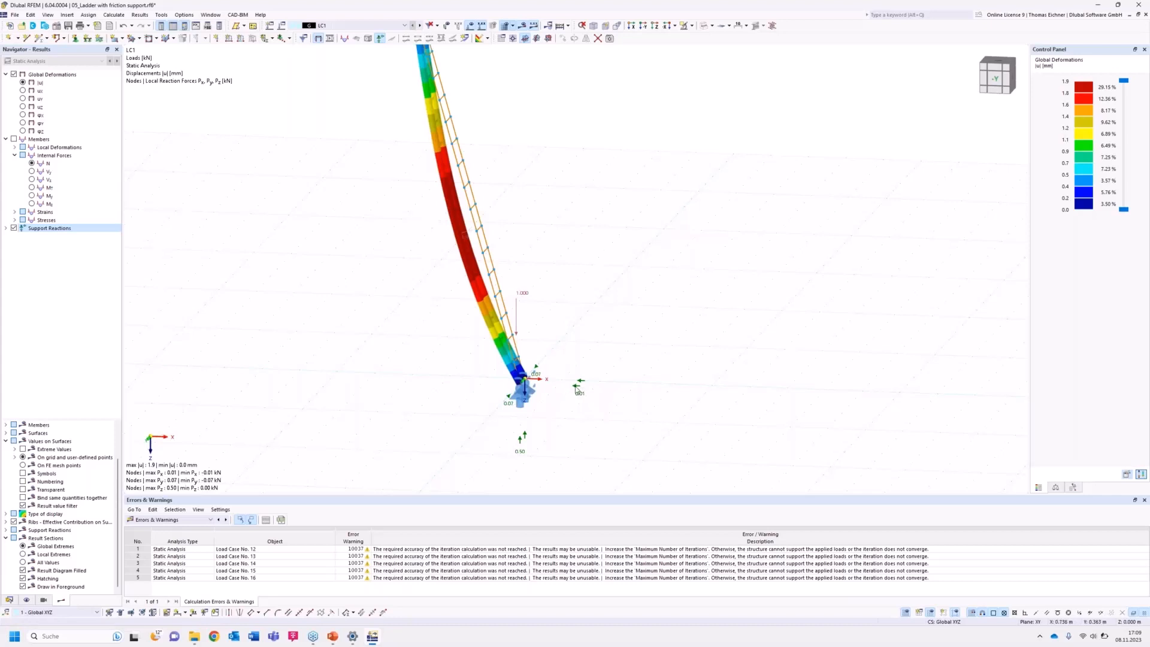
Compare the deformations and support reactions from LC2 through LC12 as the load moves up the ladder.
click(421, 28)
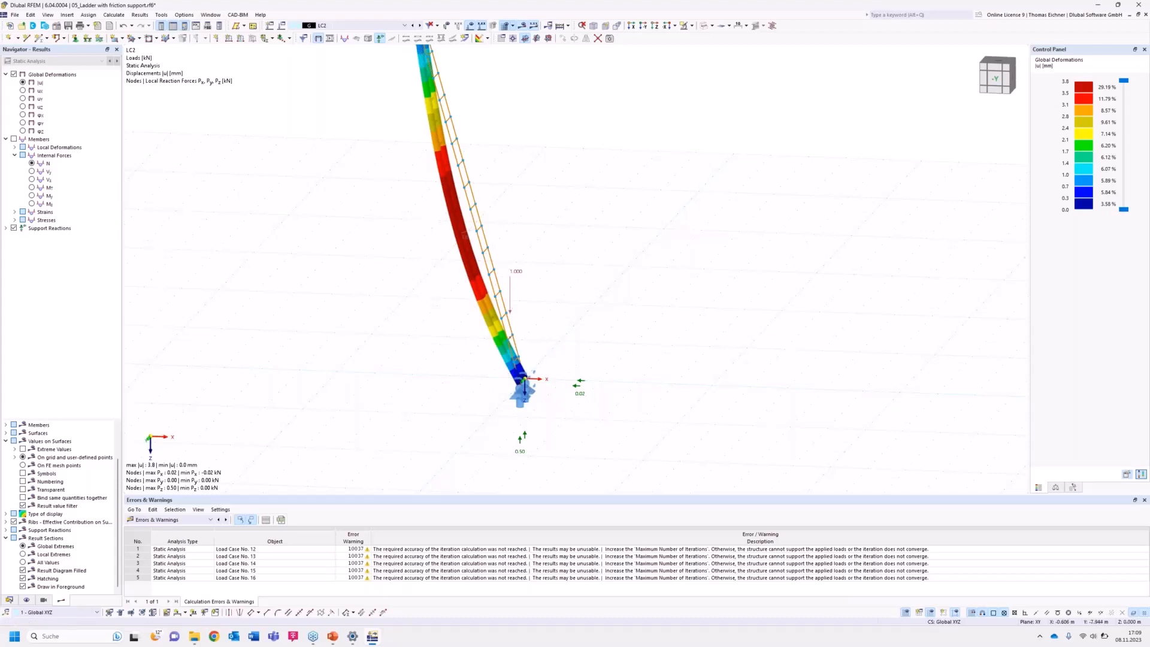
middle_drag(573, 295, 556, 308)
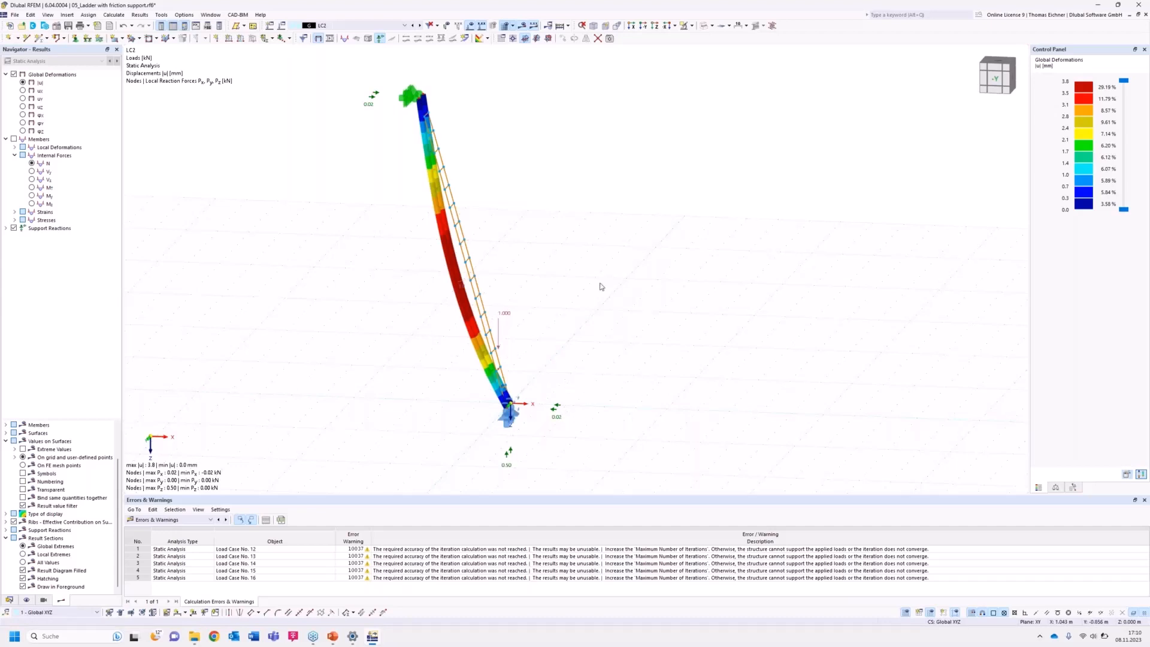
click(418, 26)
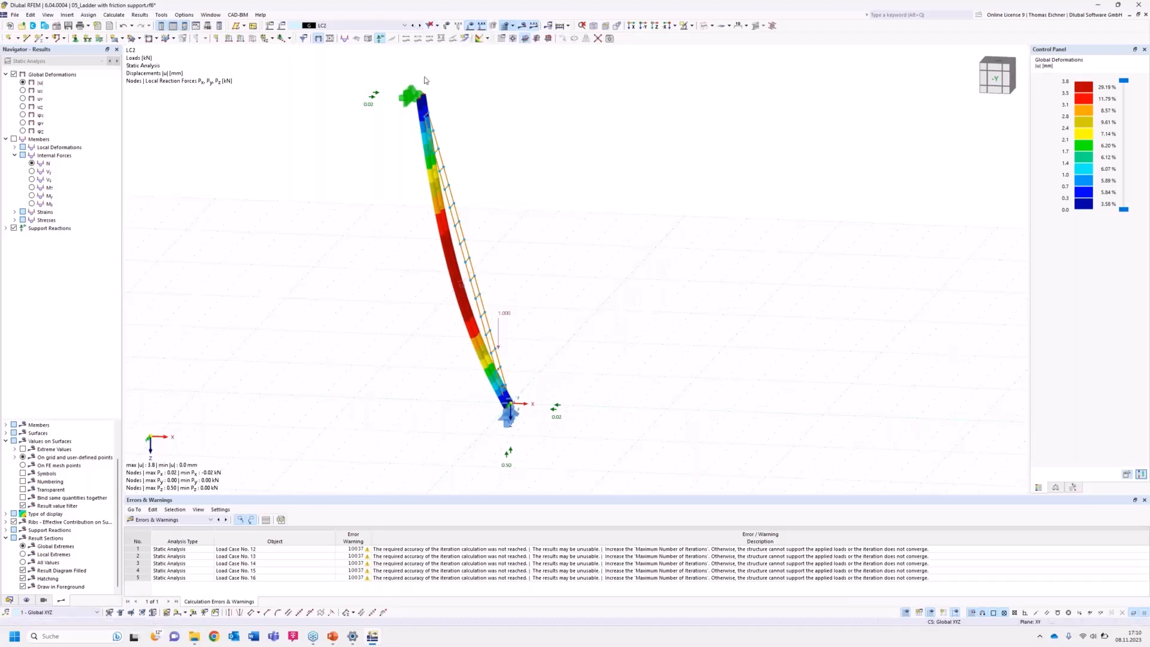
click(421, 27)
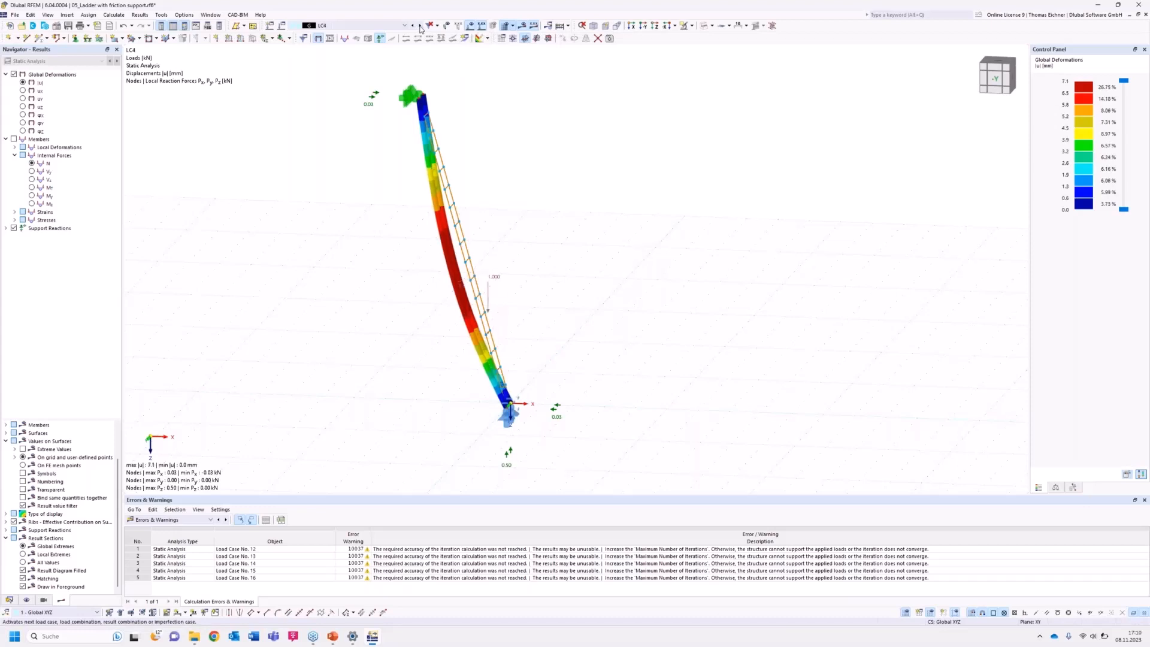
click(421, 27)
click(420, 27)
click(421, 26)
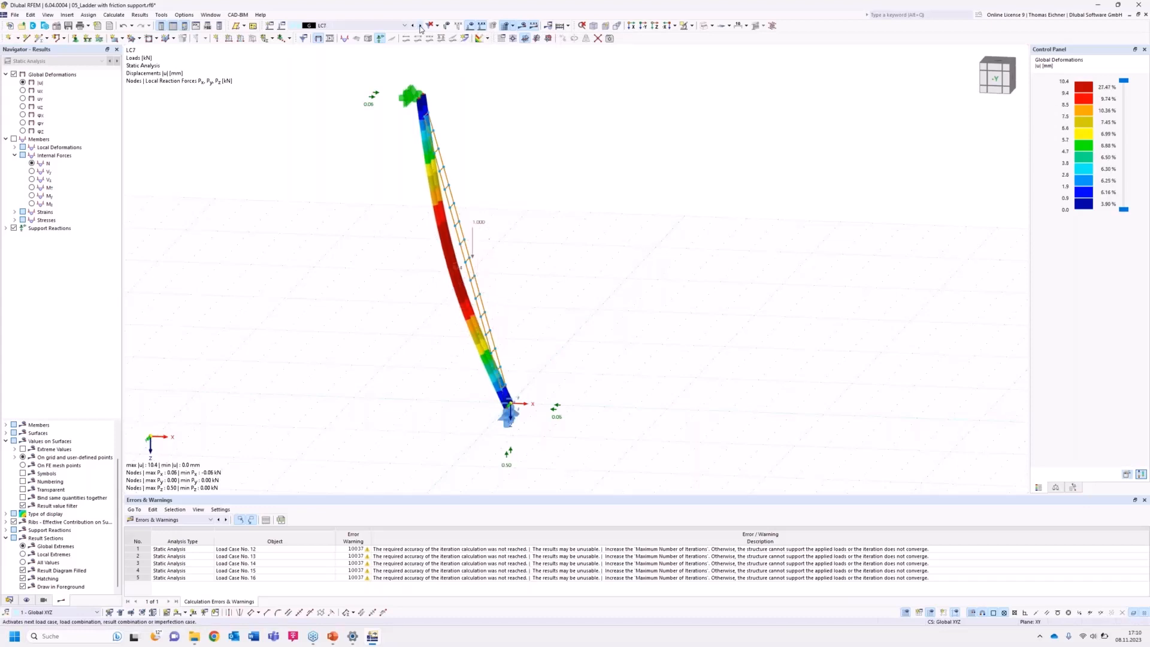
click(420, 26)
click(421, 26)
click(420, 26)
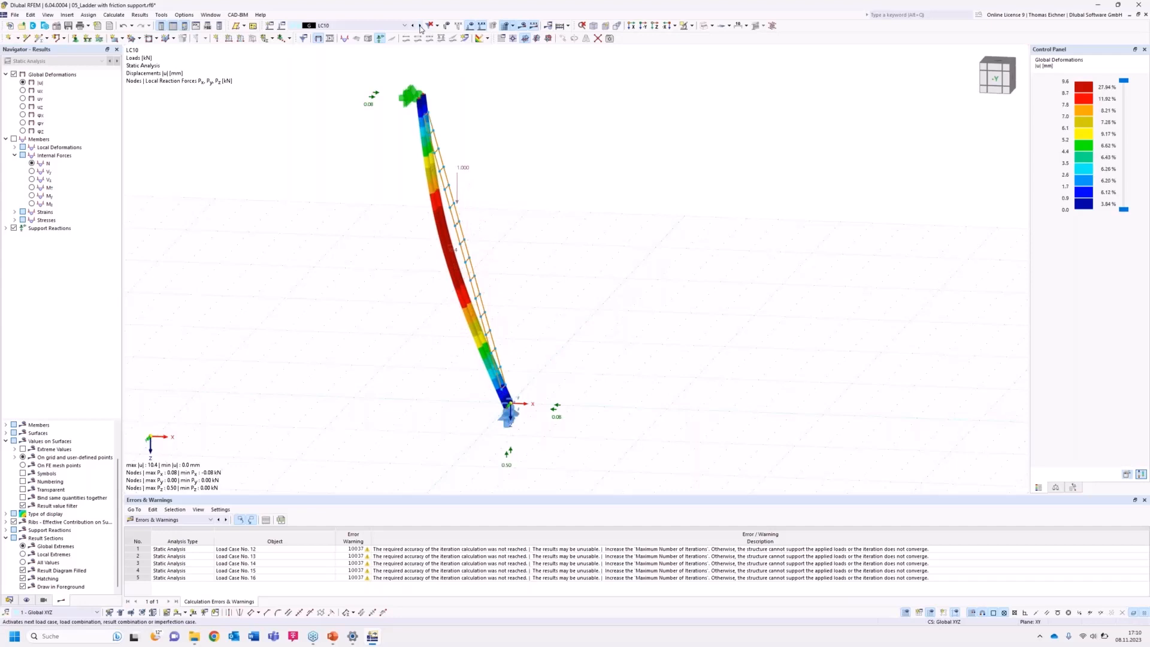
click(420, 26)
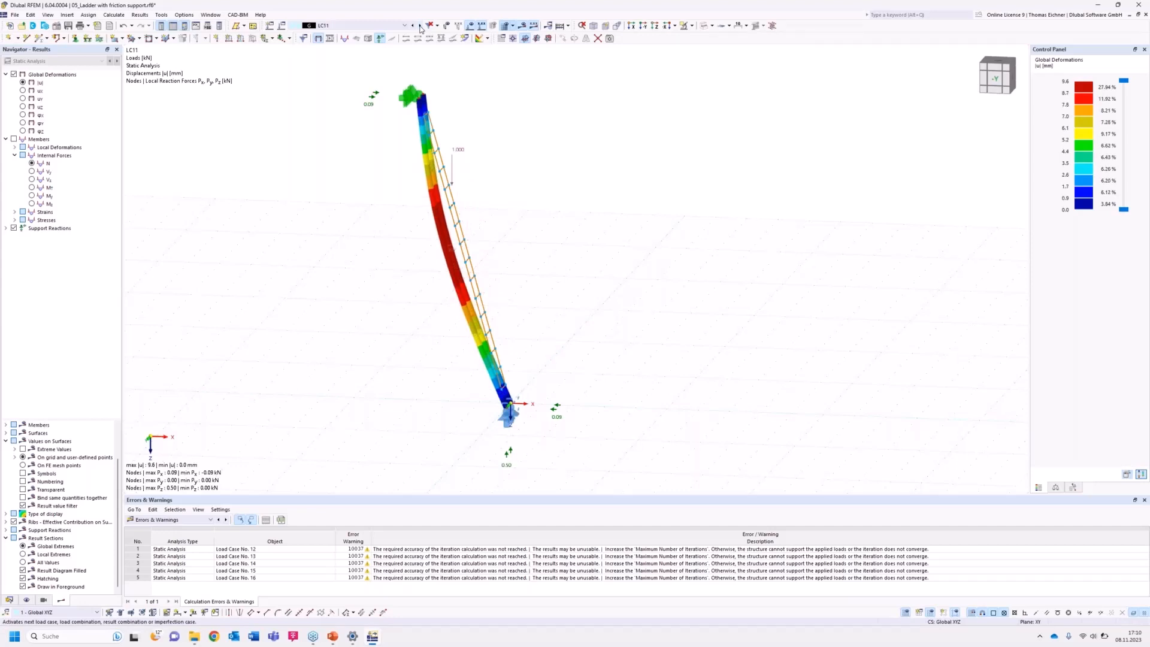
click(420, 27)
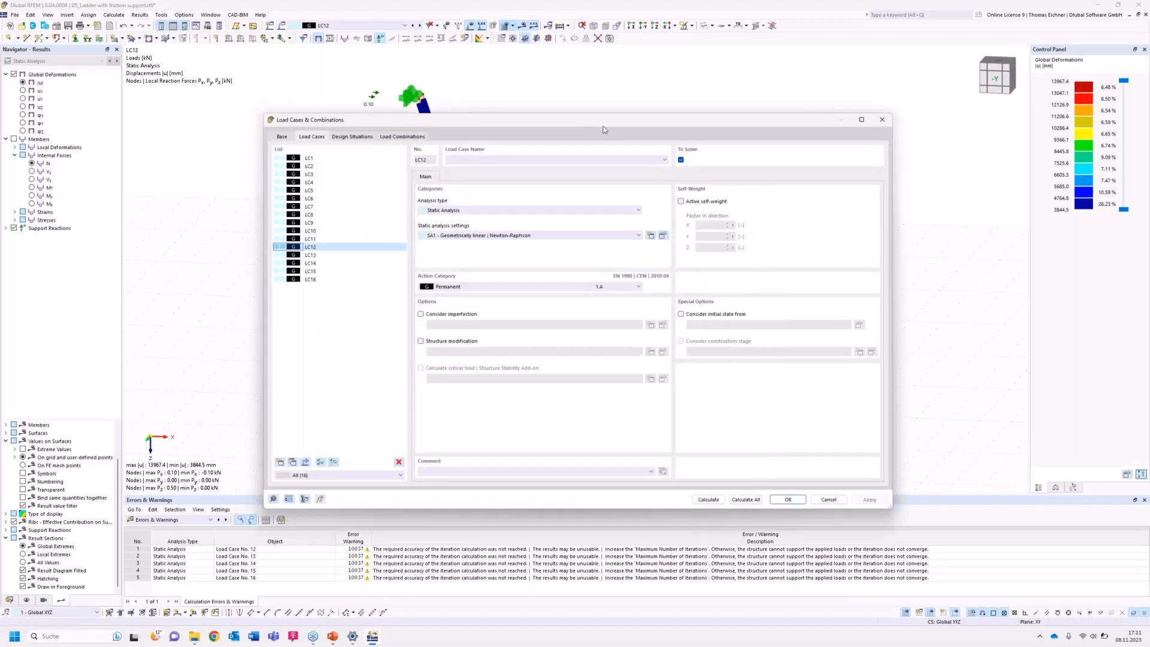
Create a new load combination with static analysis settings SA1 - Geometrically linear | Newton-Raphson.
drag(584, 122, 843, 117)
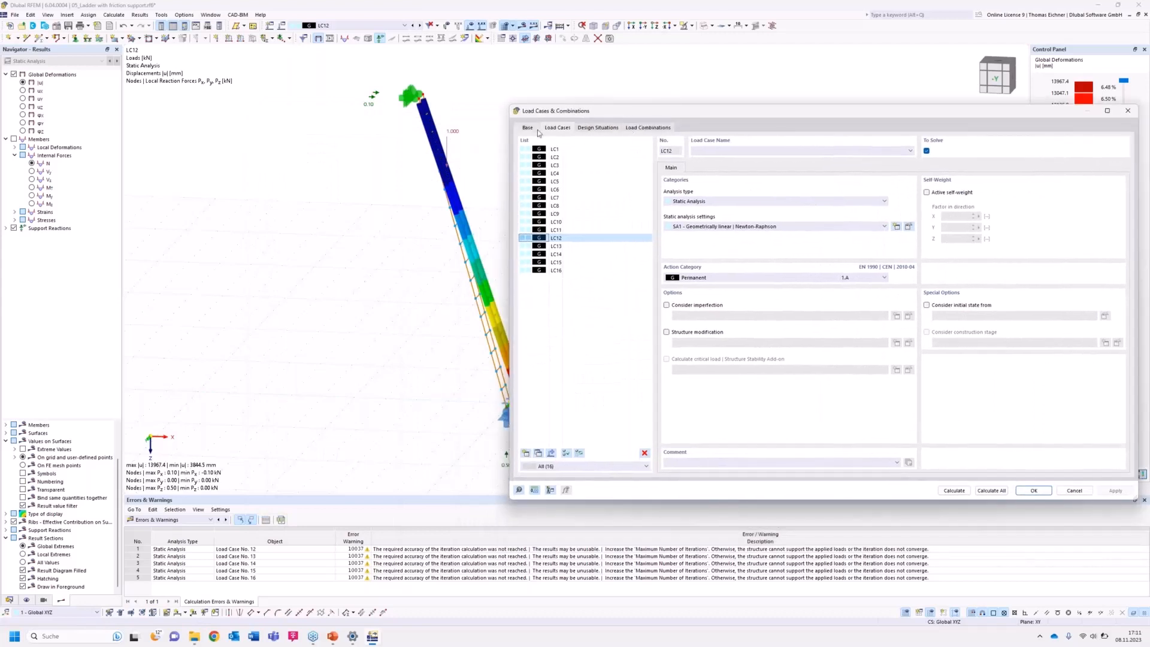
click(647, 126)
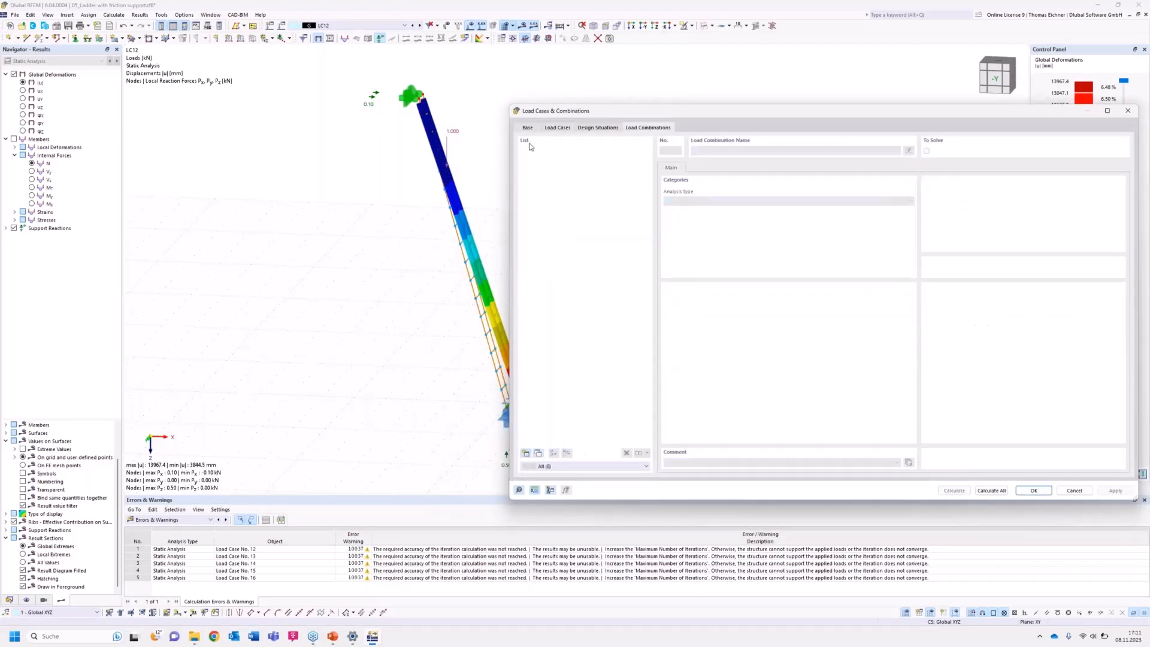
click(525, 453)
drag(707, 116, 772, 114)
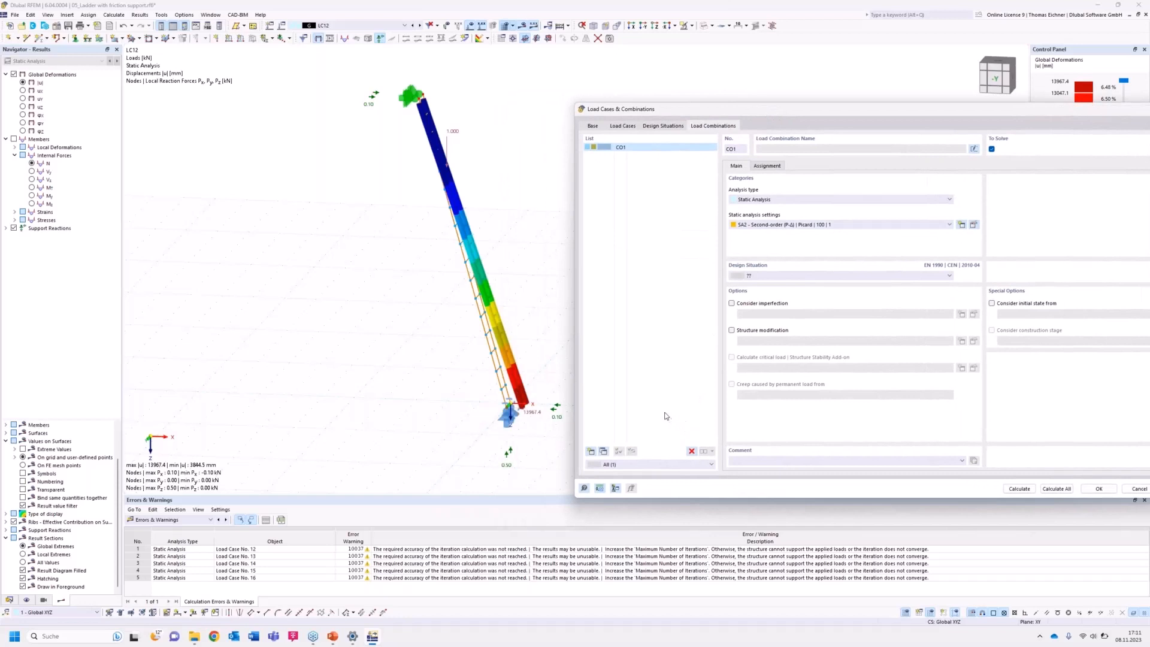
click(769, 223)
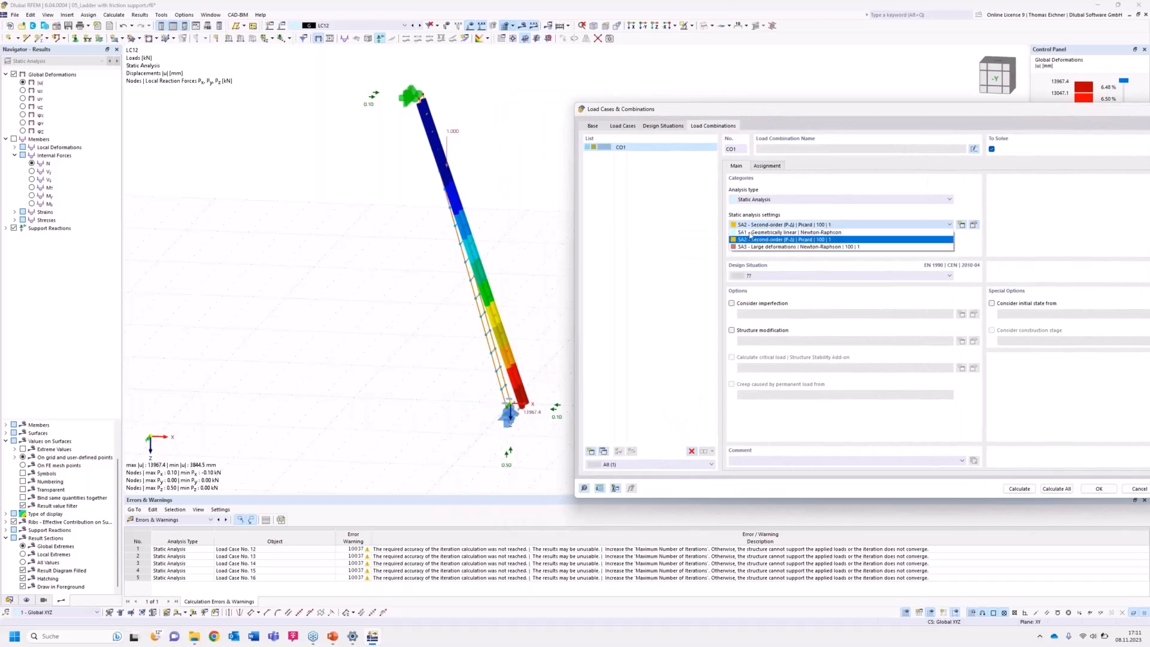
click(754, 233)
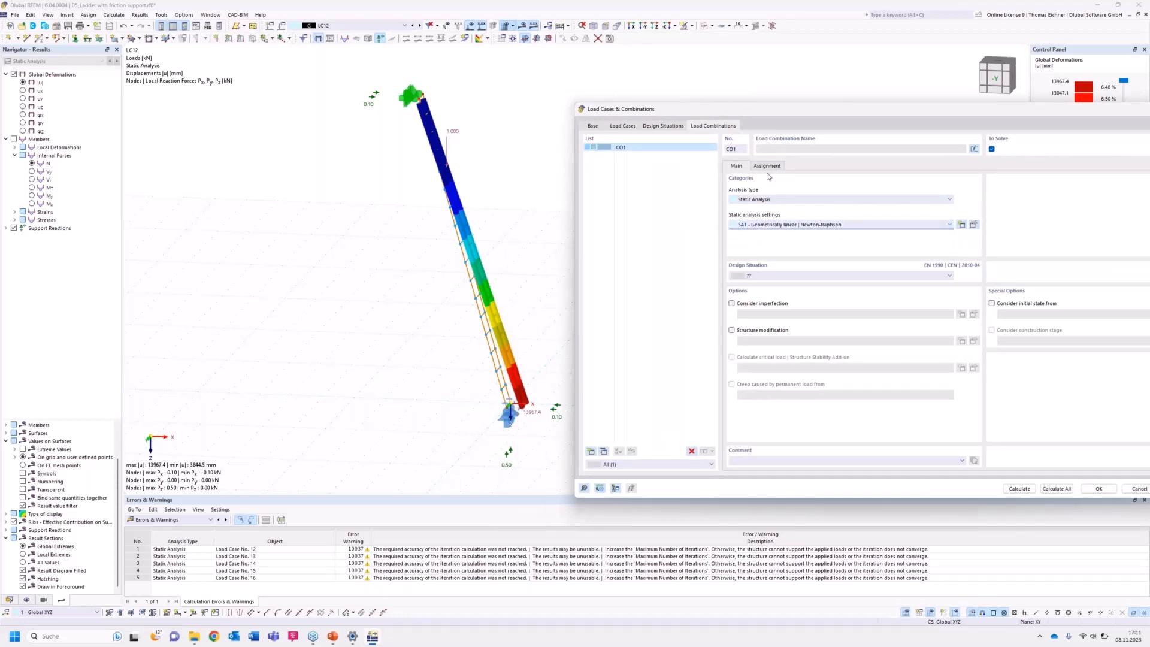
Assign load cases LC16 and LC1 to the new load combination, each with a factor of 1.00.
click(767, 166)
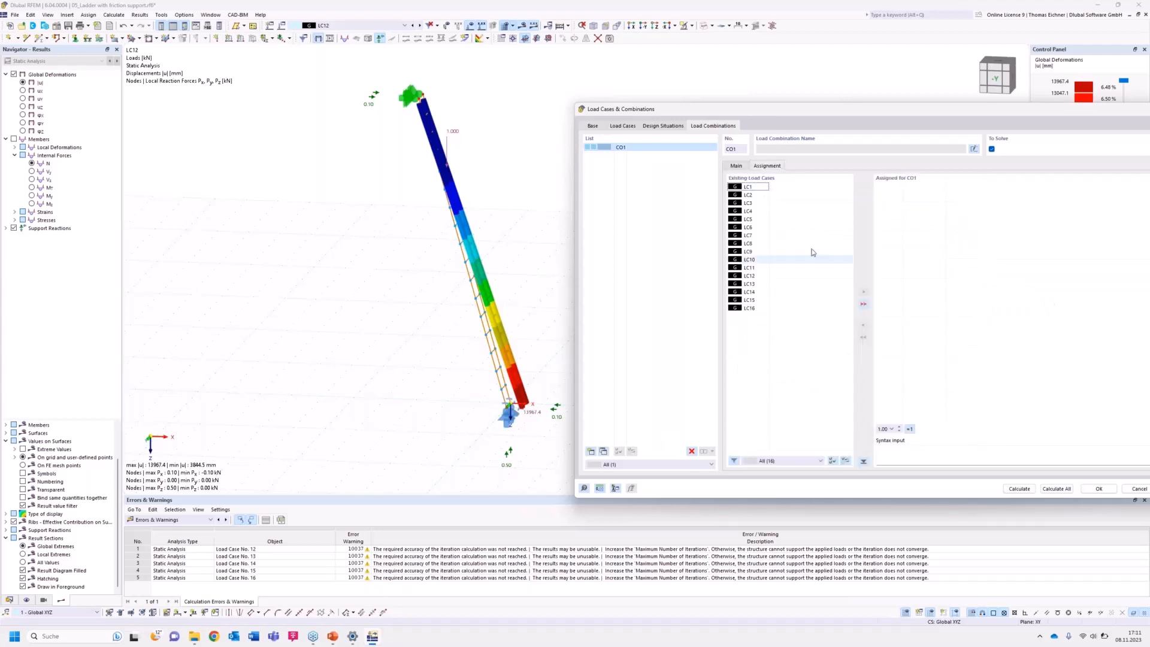
double_click(750, 308)
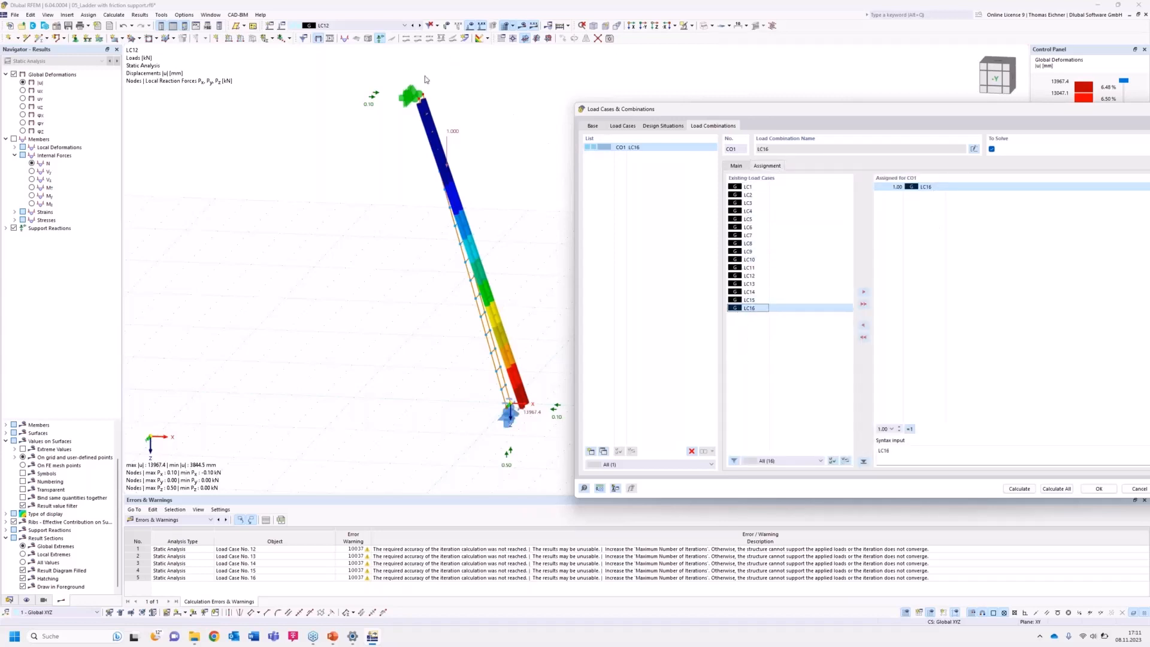
click(798, 378)
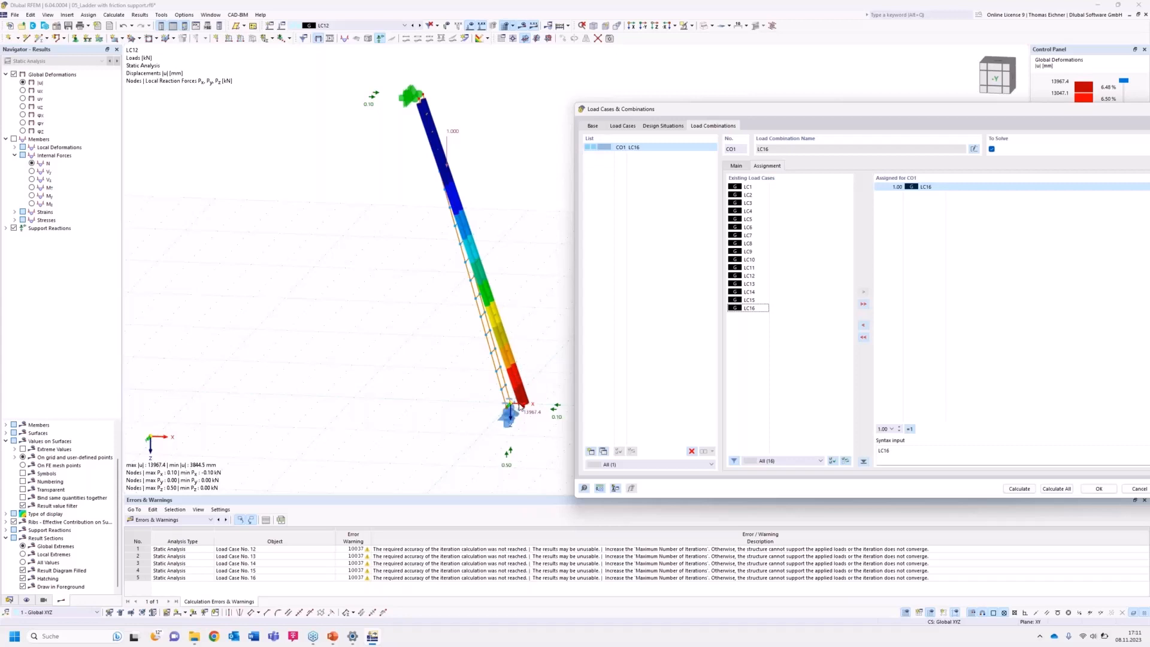
double_click(748, 186)
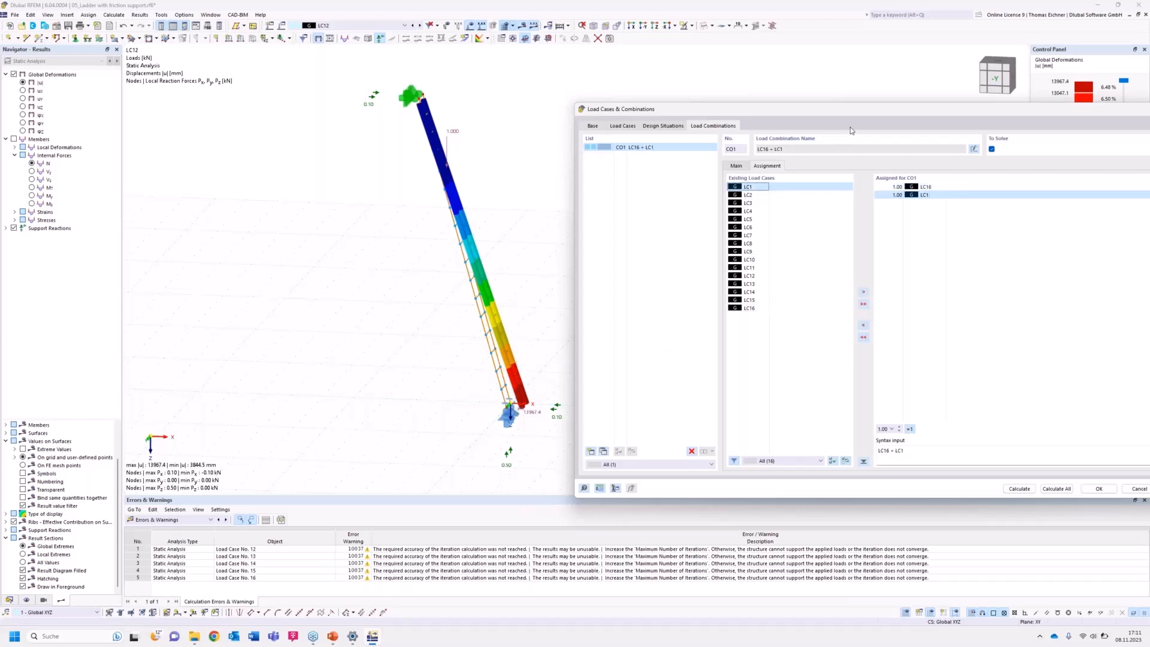
drag(861, 112, 709, 77)
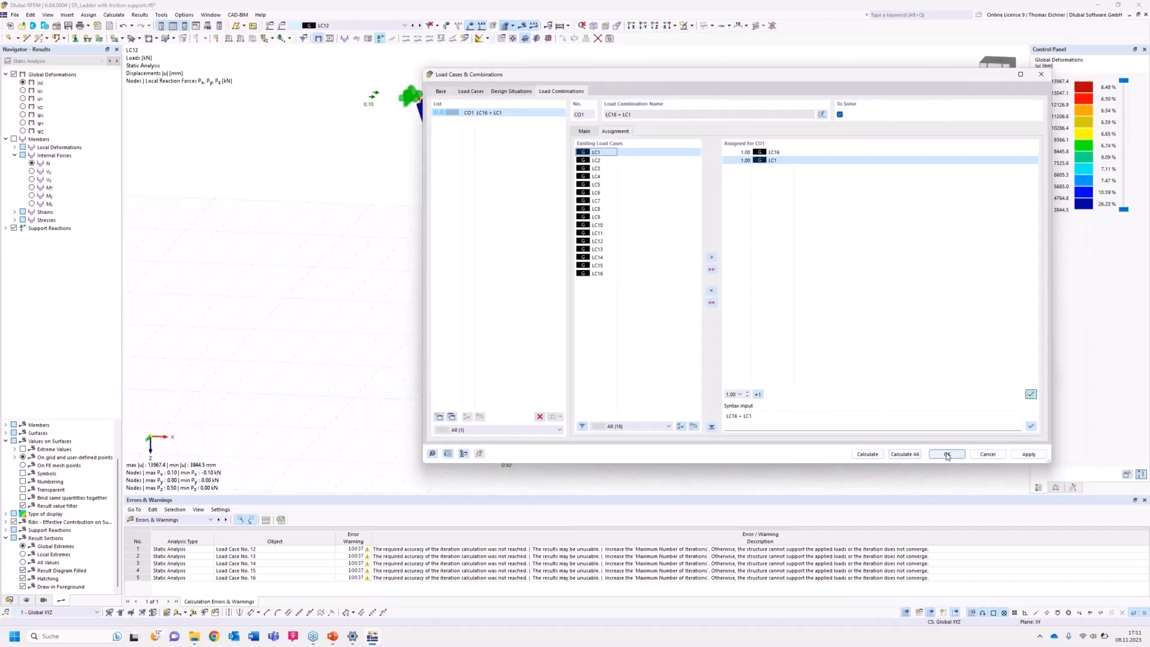
Create the design situation ULS (EQU) - Permanent and transient for the load combination of LC1 and LC16.
click(869, 455)
click(816, 333)
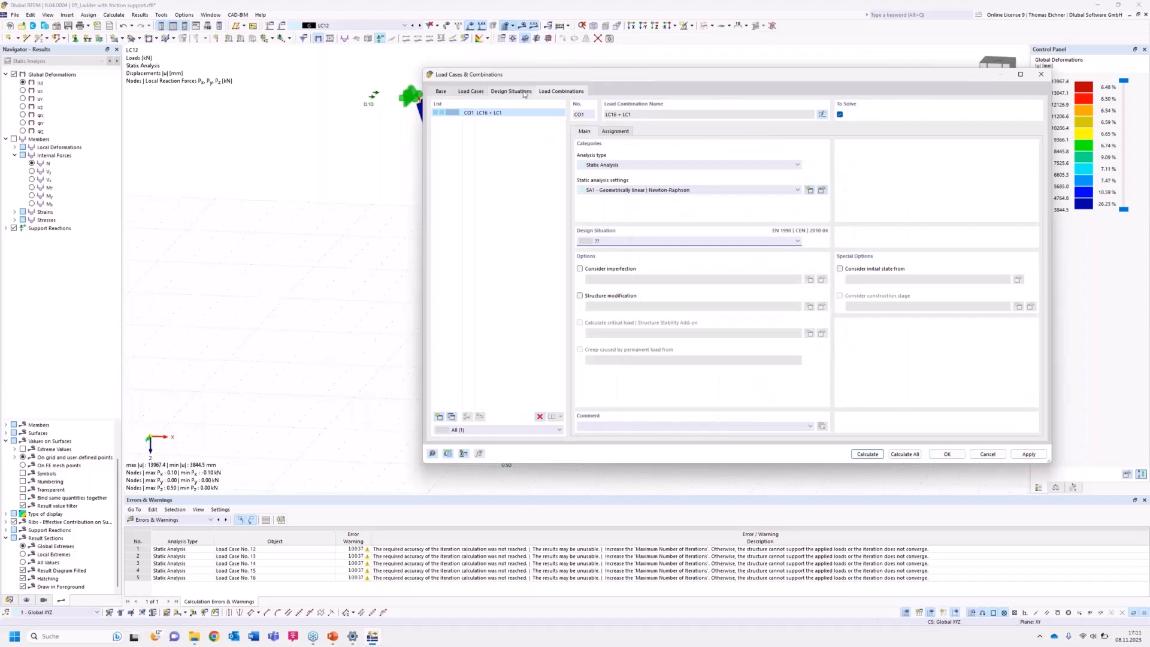
click(524, 93)
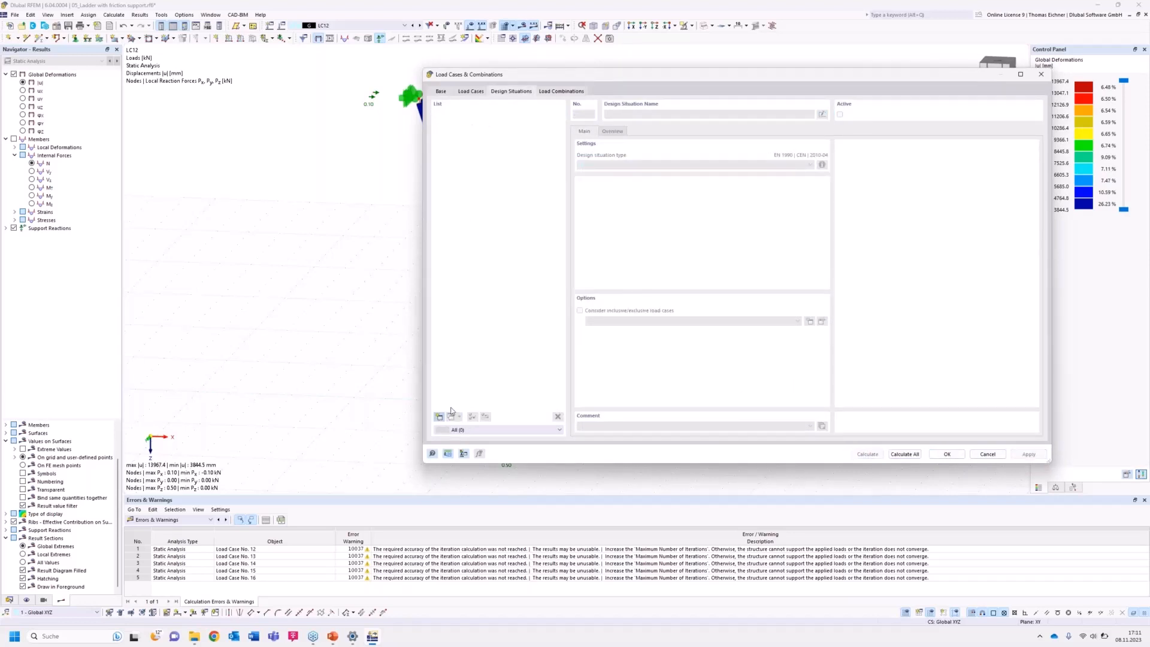
click(557, 92)
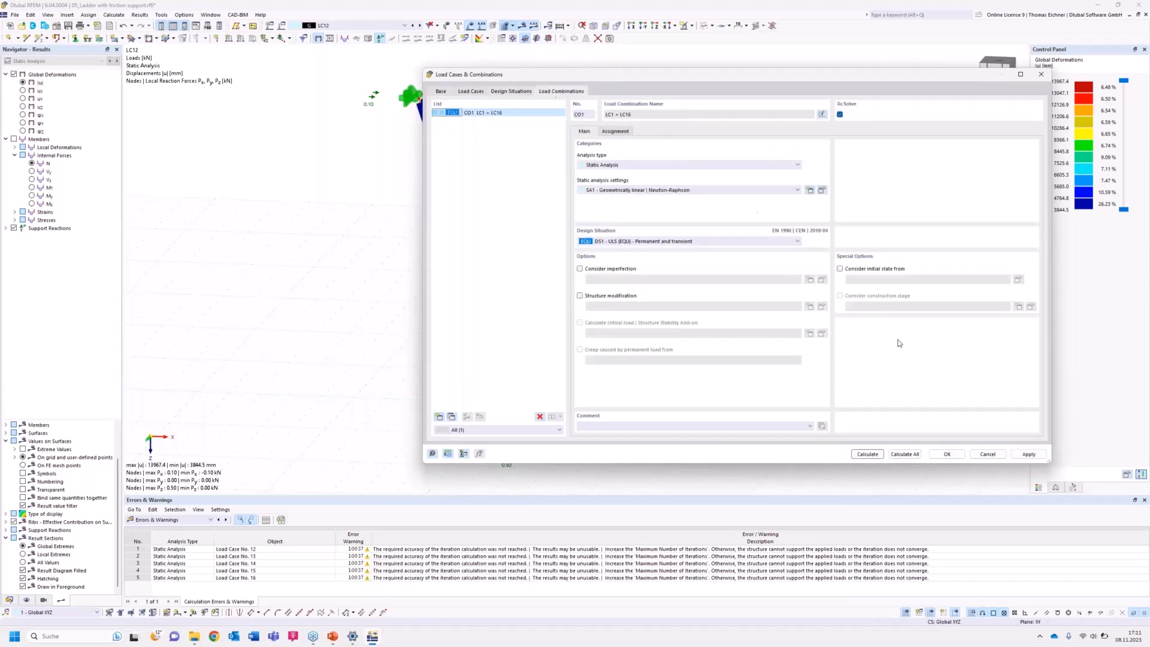
Calculate the LC1 + LC16 combination and examine the ladder's deformation and support reactions at its foot.
click(868, 454)
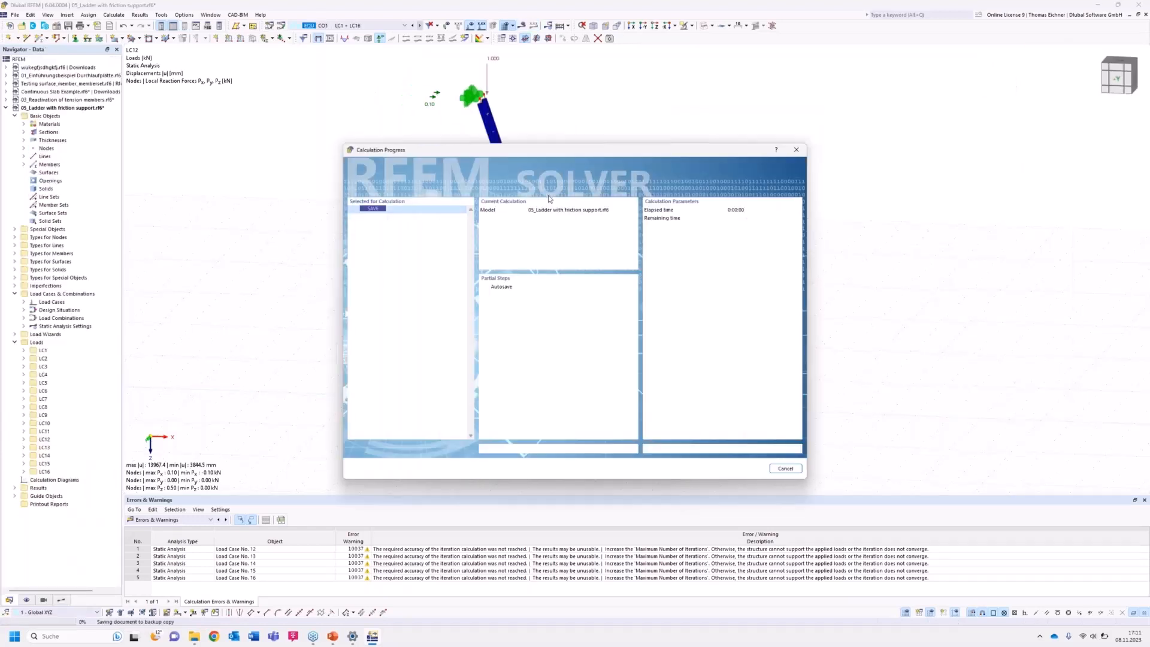
drag(500, 152, 773, 157)
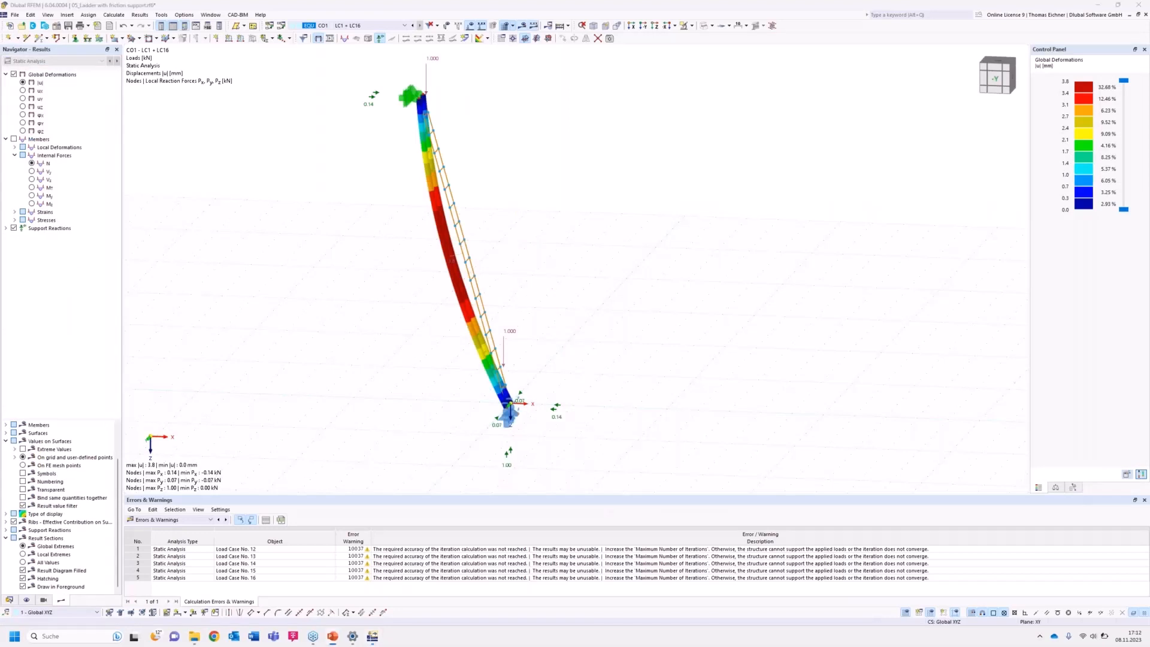
click(659, 304)
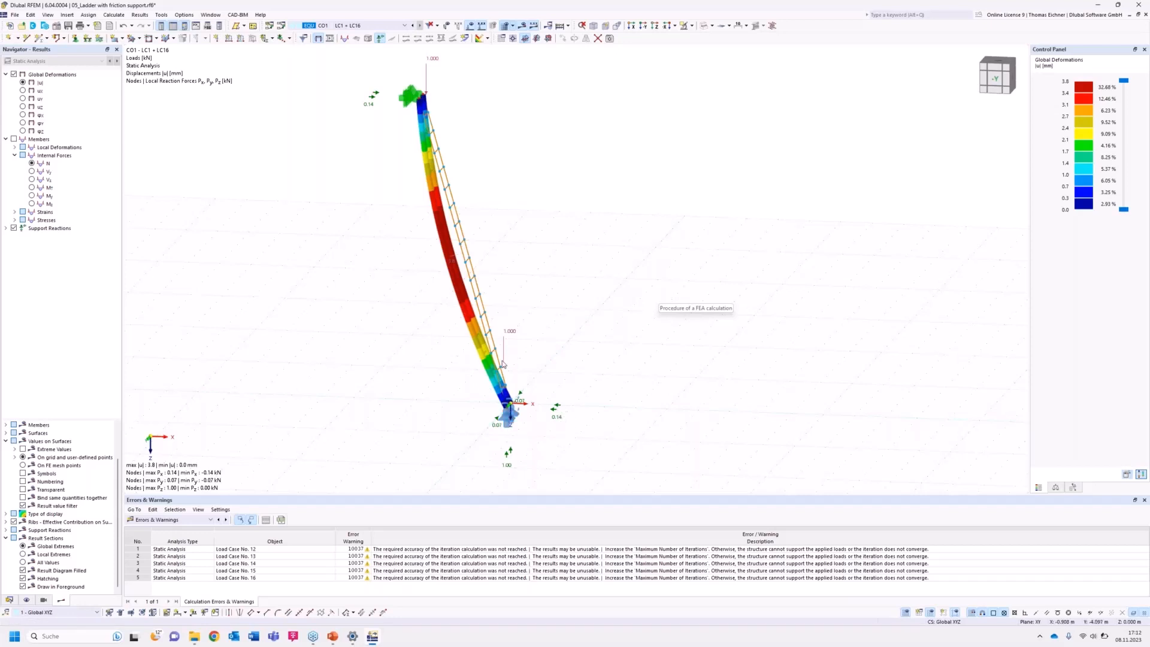
mouse_move(502, 365)
mouse_move(505, 394)
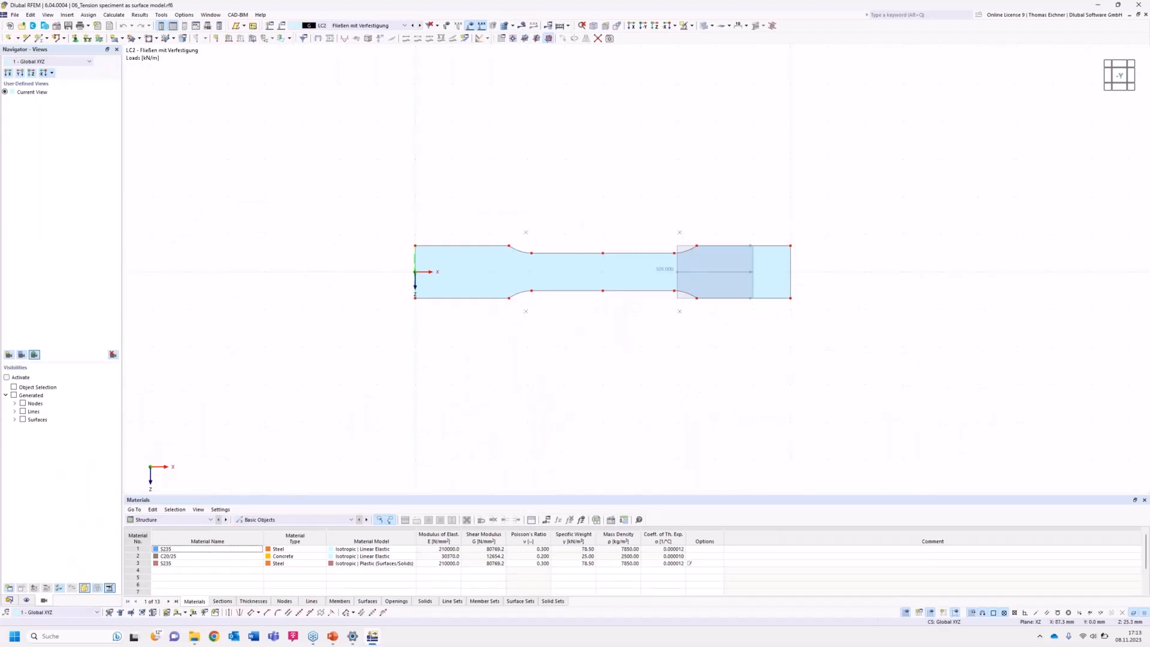
Look over the tension specimen surface model in 3D and return to the front view along the Y-axis.
middle_drag(681, 377, 617, 391)
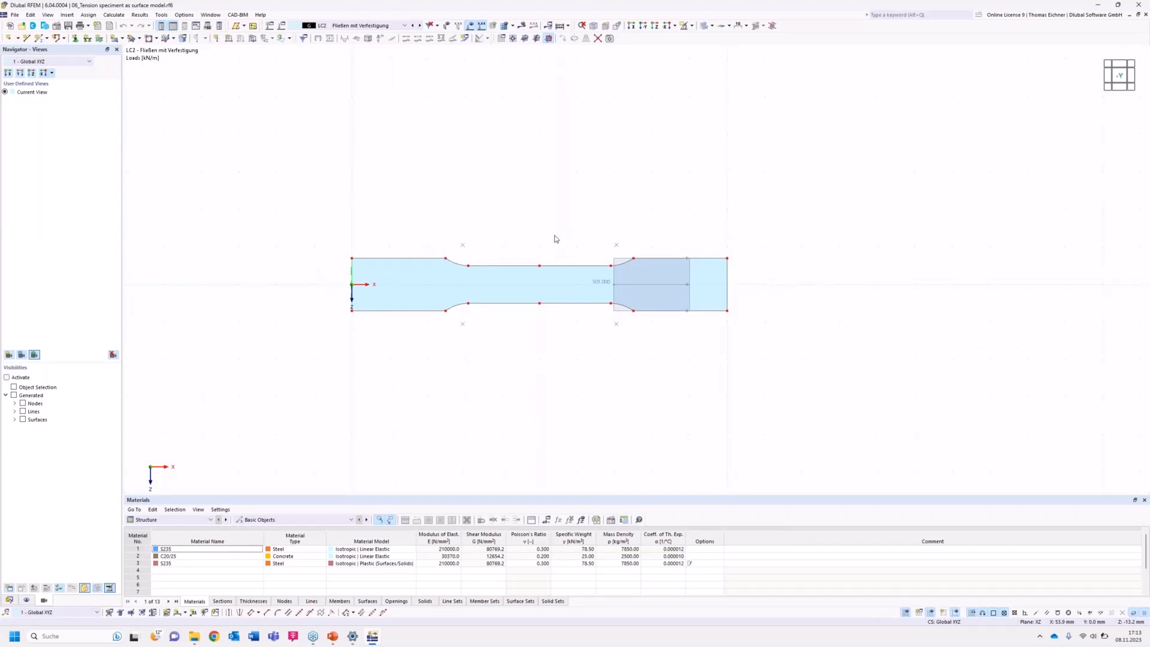
scroll(572, 228, up, 2)
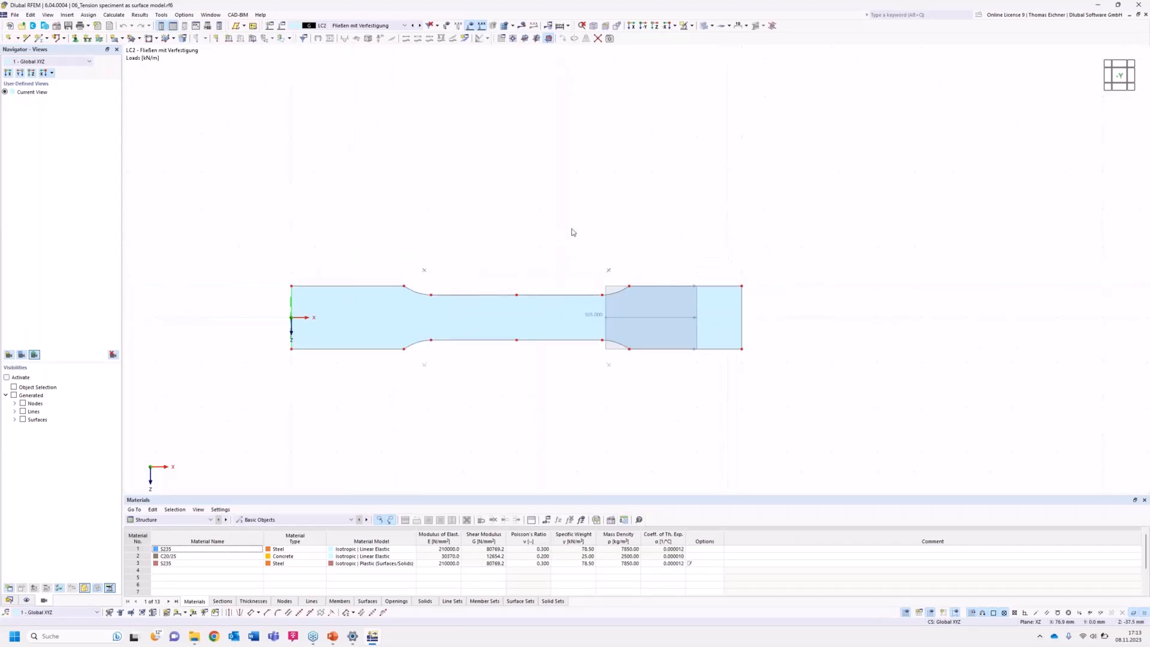
ctrl+middle_drag(557, 204, 519, 400)
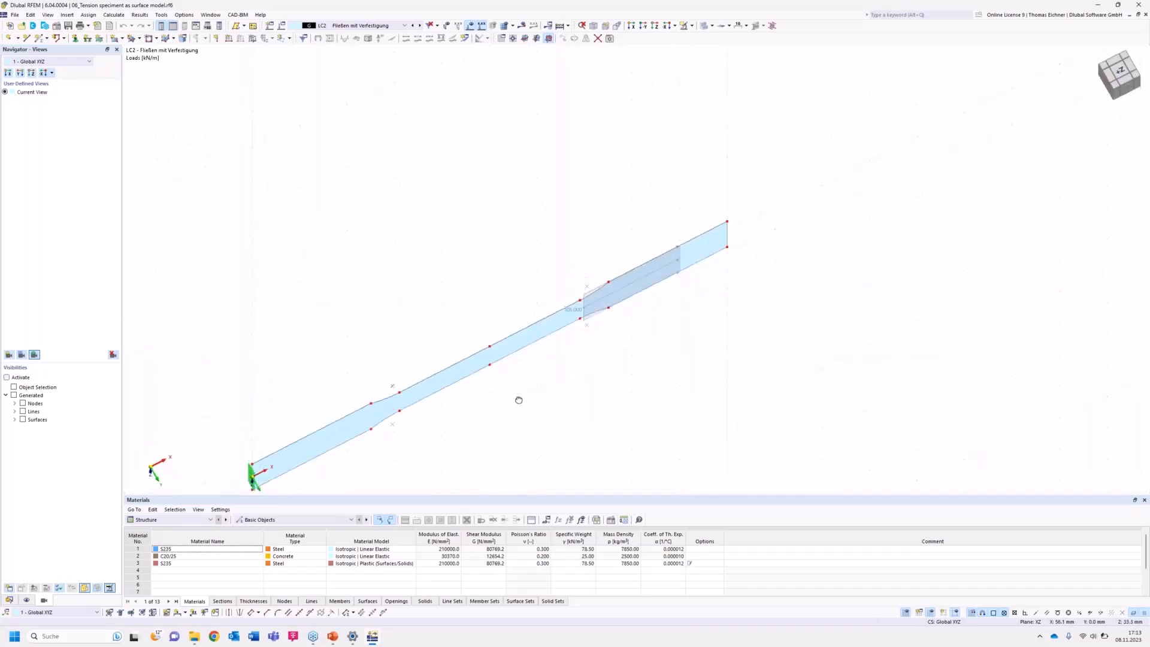
click(644, 26)
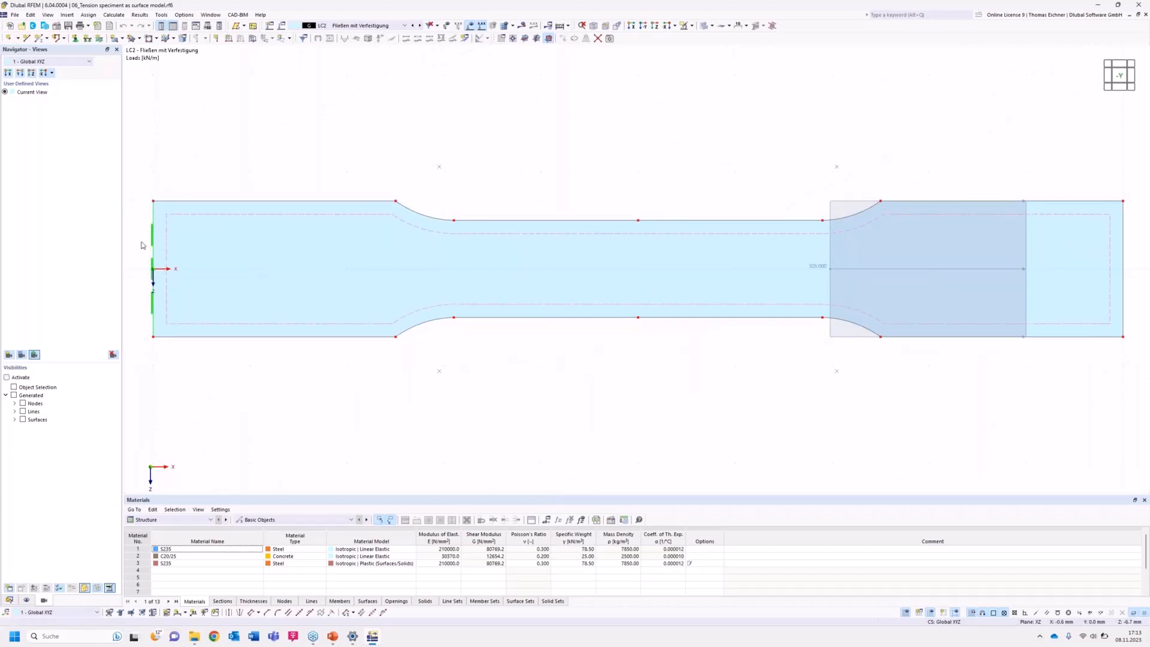
Switch to load case LC1 - Fließgrenze and inspect the specimen's loaded end and support.
click(347, 26)
click(419, 36)
middle_drag(656, 151, 519, 141)
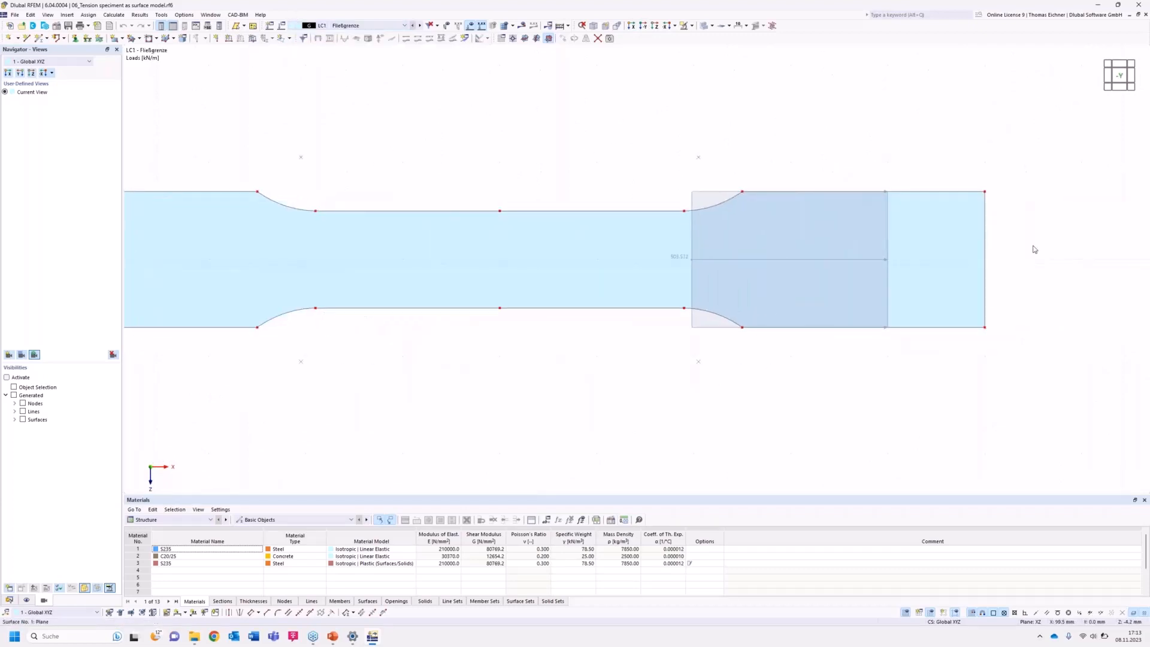
scroll(1016, 269, down, 3)
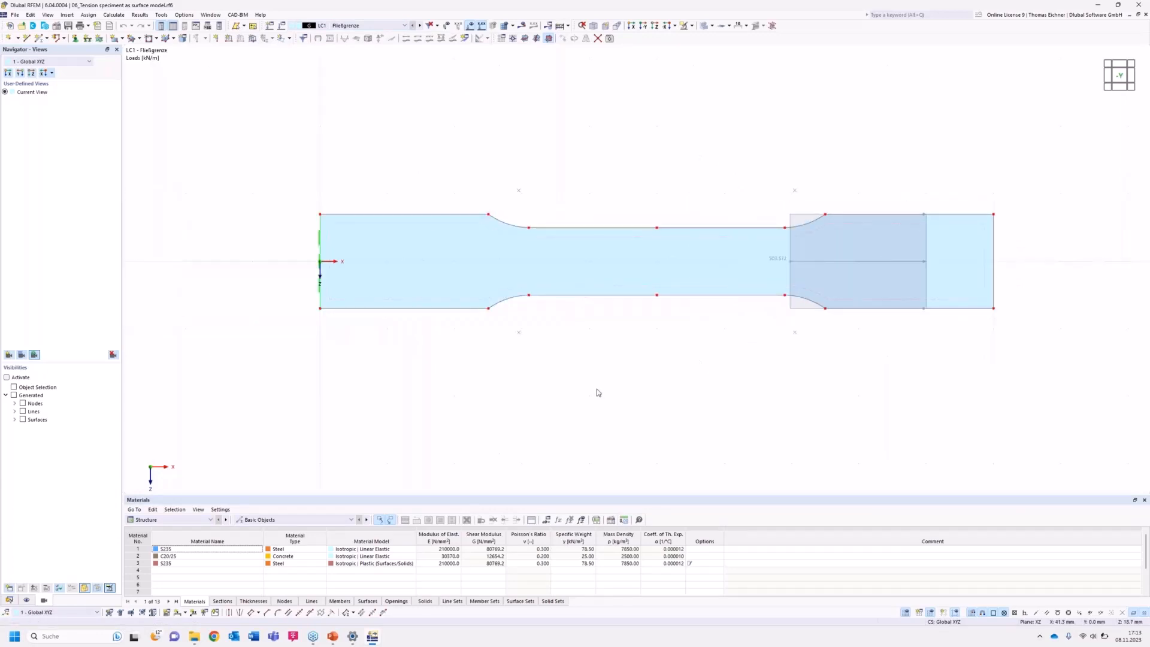
Change the specimen surface's material to 1 - S235 | Isotropic | Linear Elastic and accept deleting the existing results.
double_click(439, 243)
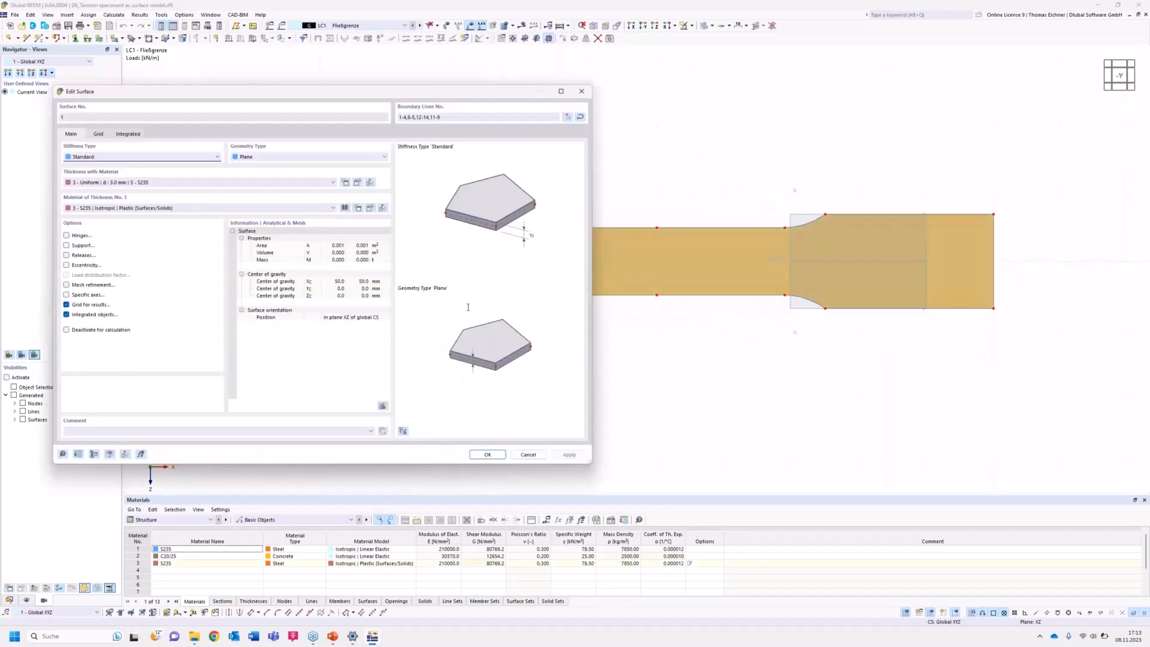
click(126, 209)
click(127, 217)
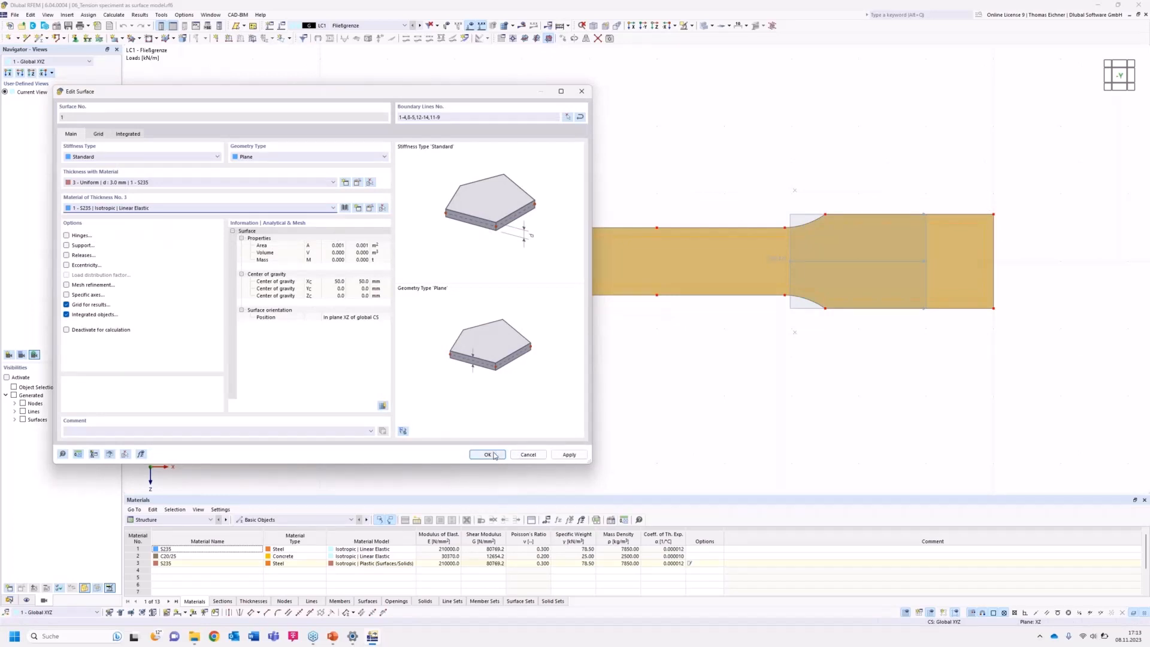
click(490, 455)
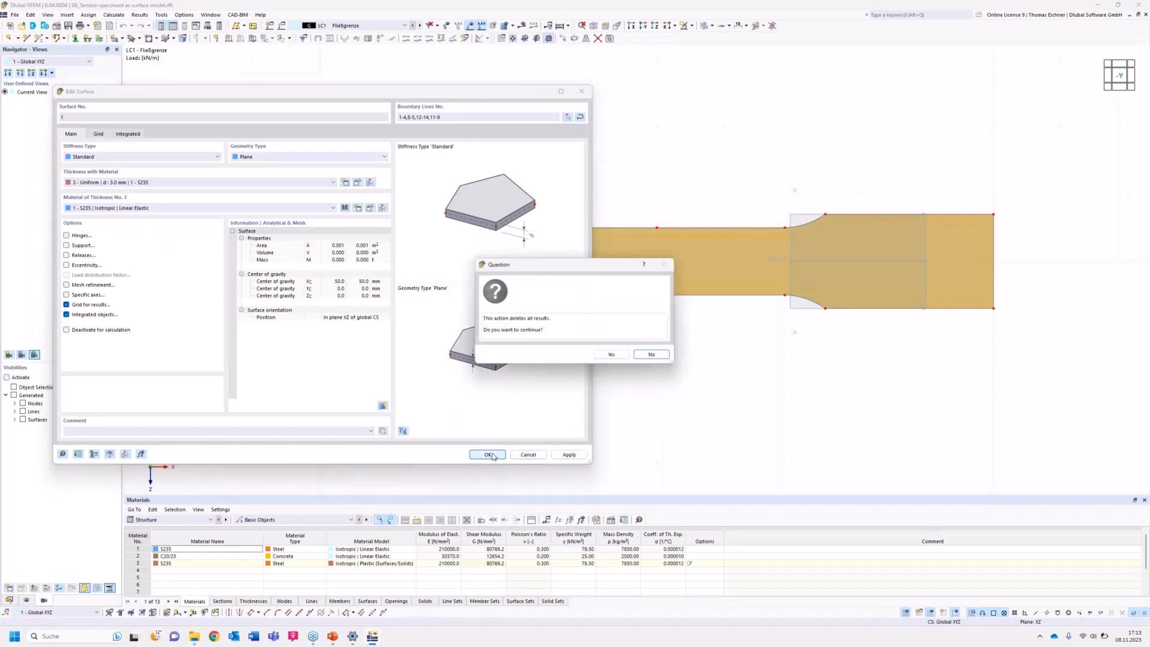
click(610, 354)
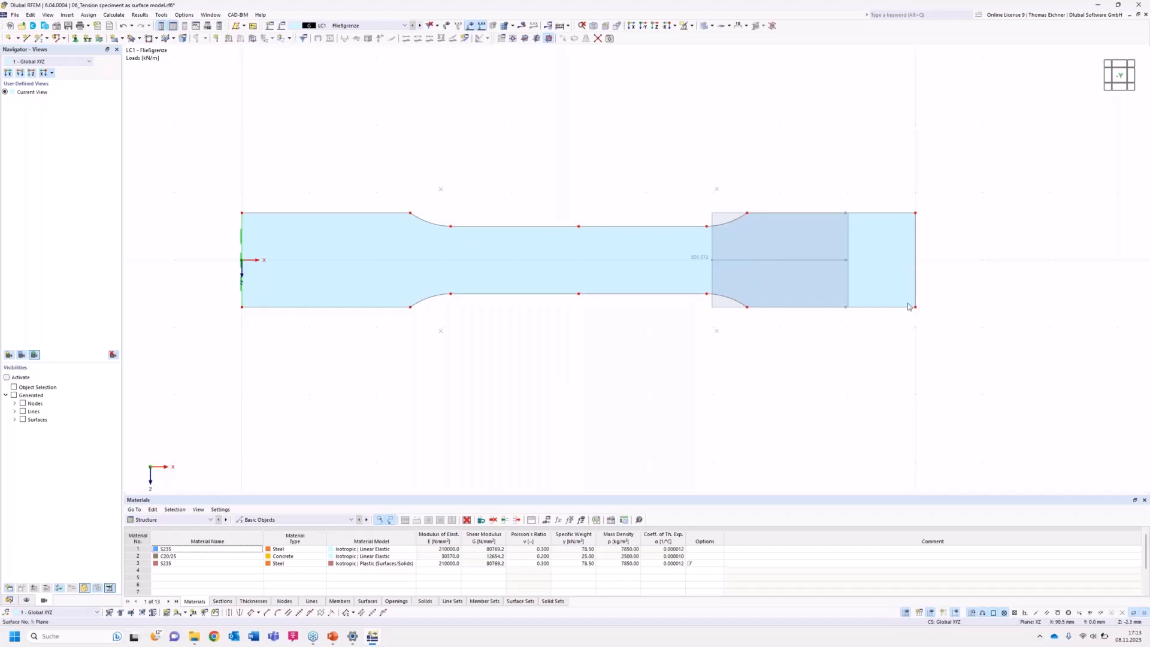
Review the LC1 line load's magnitude and stress comment, and view the load in LC2 - Fließen mit Verfestigung.
click(709, 223)
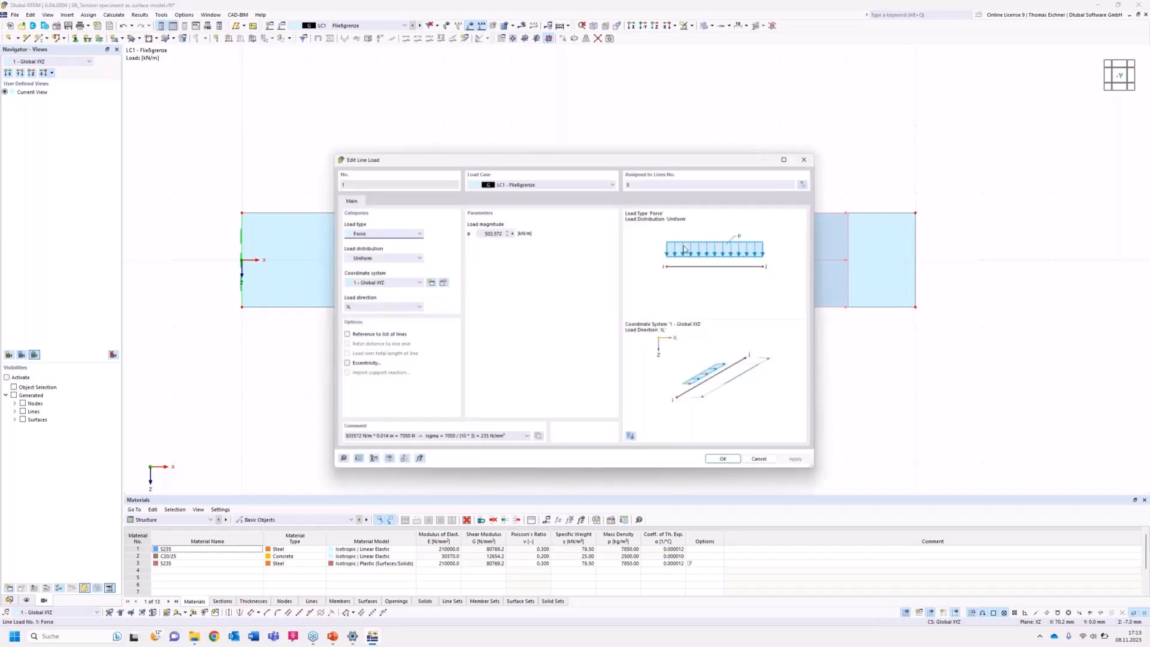
drag(591, 157, 366, 123)
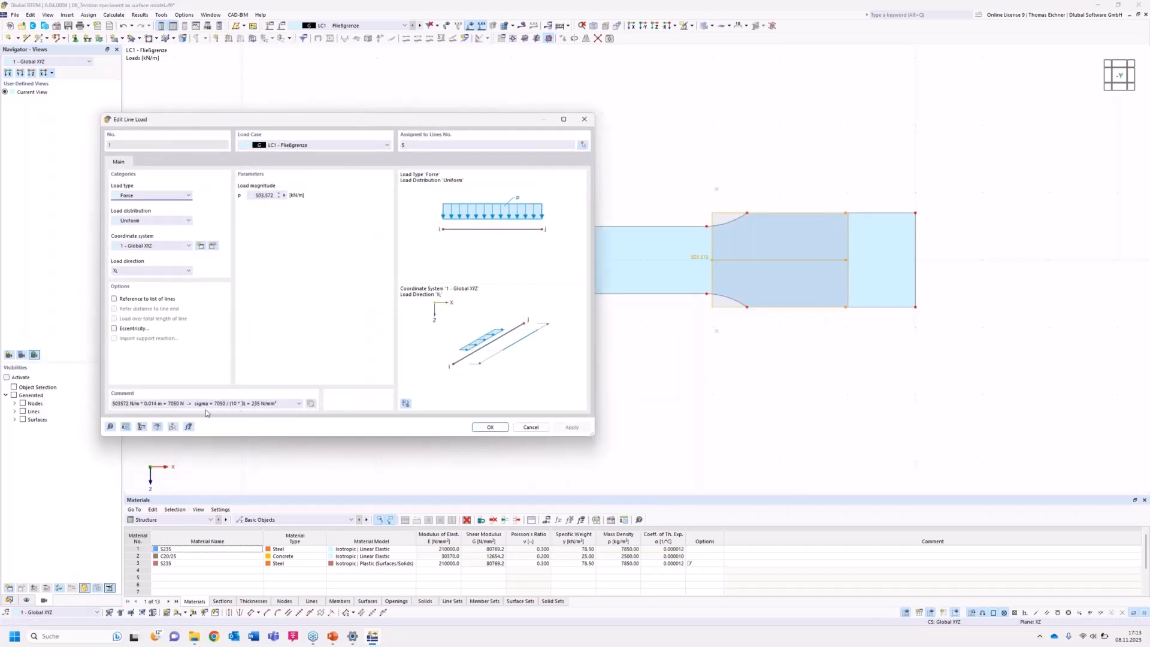
click(206, 403)
drag(412, 119, 339, 118)
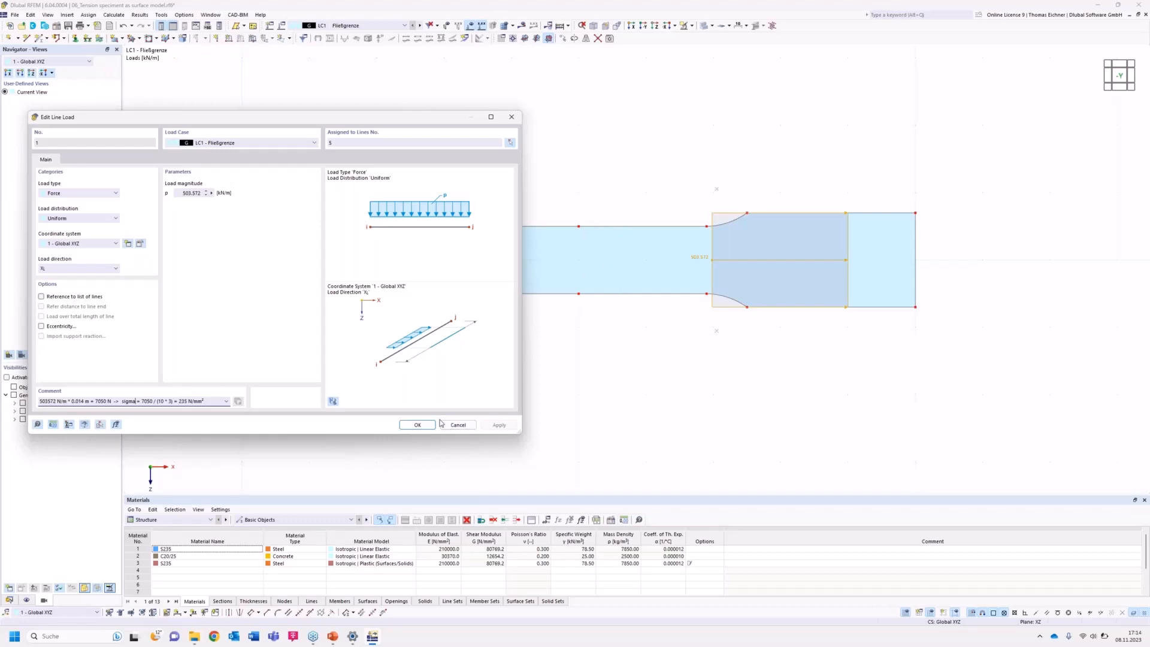
click(417, 425)
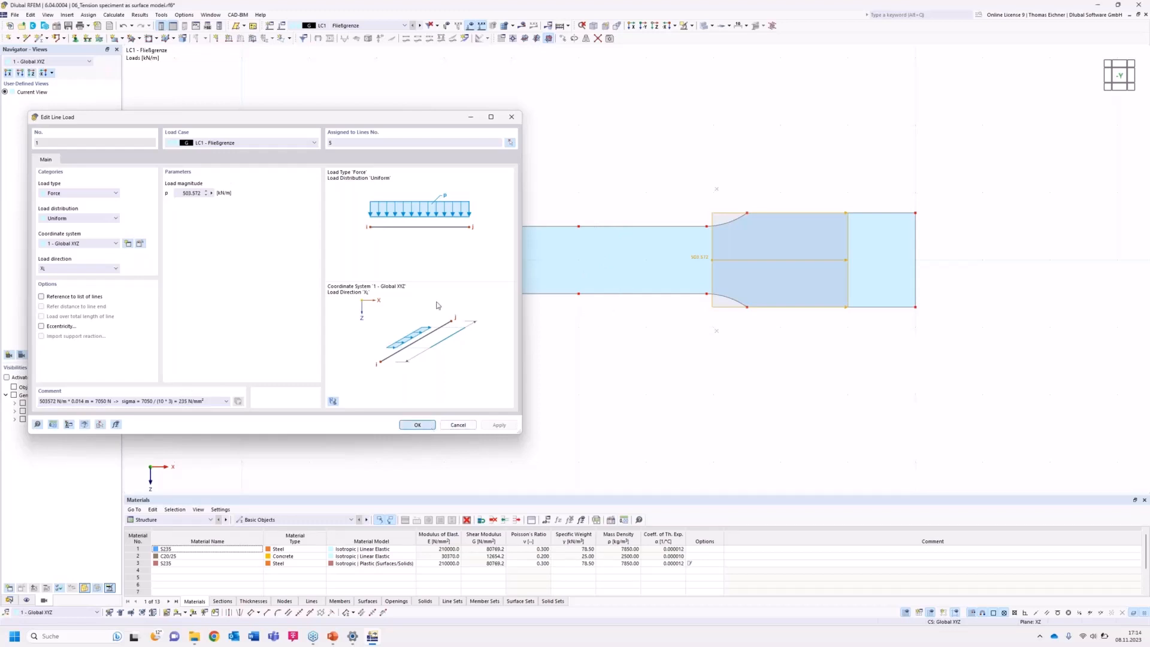
click(402, 26)
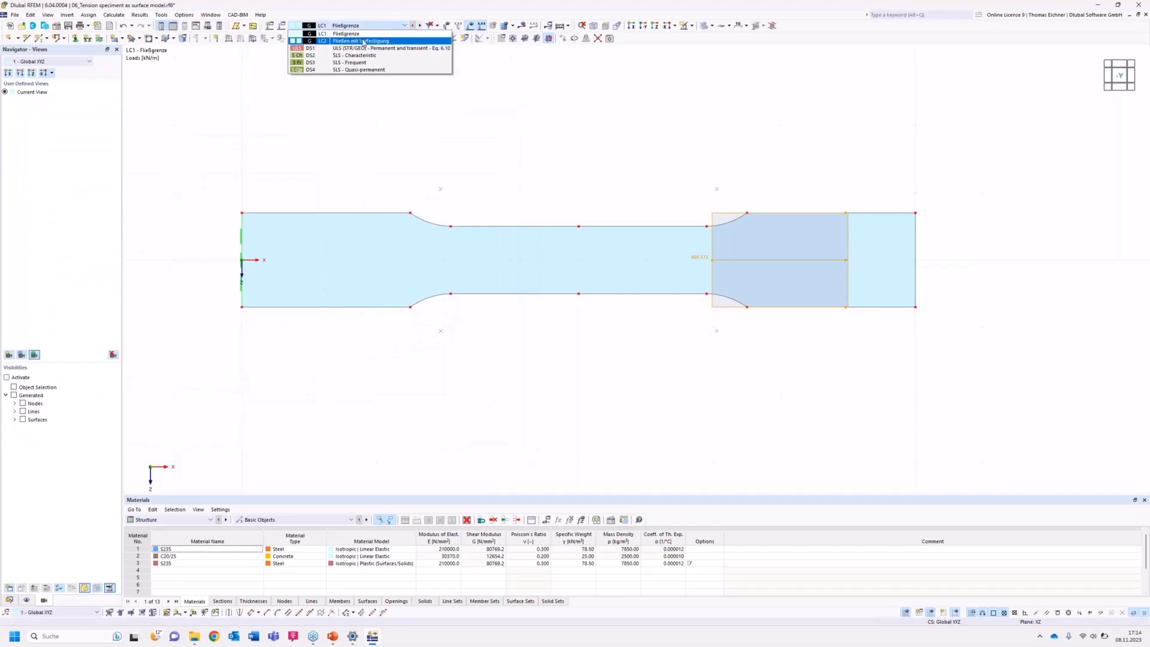
click(363, 42)
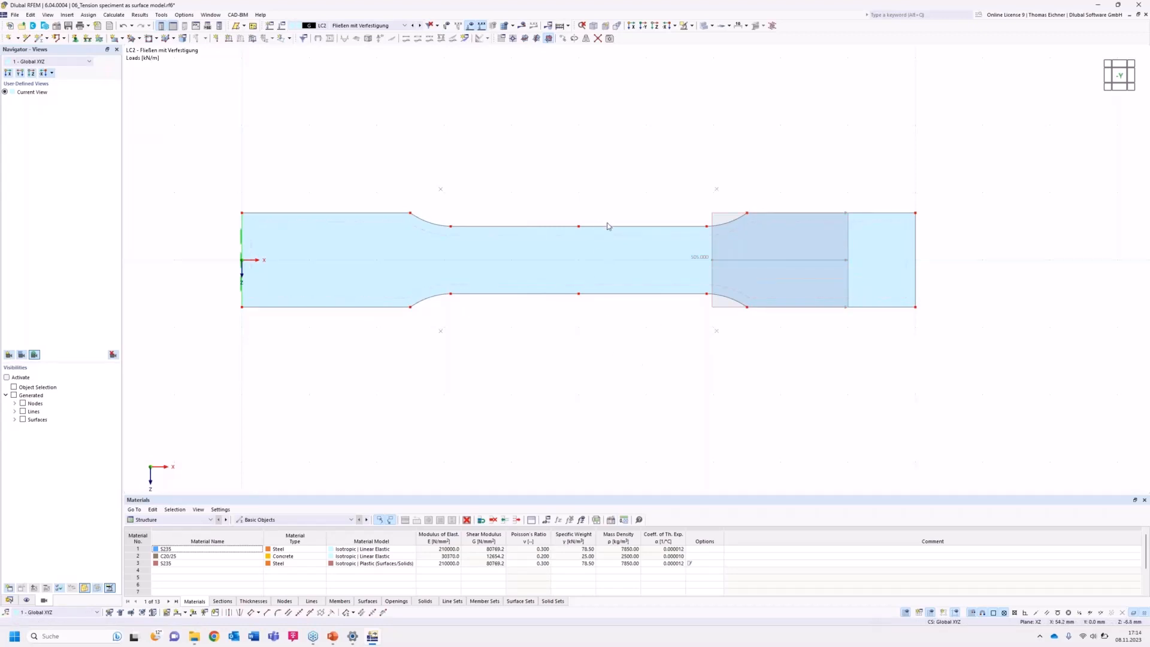
Return to load case LC1 - Fließgrenze and calculate the tension specimen to show its results.
click(359, 25)
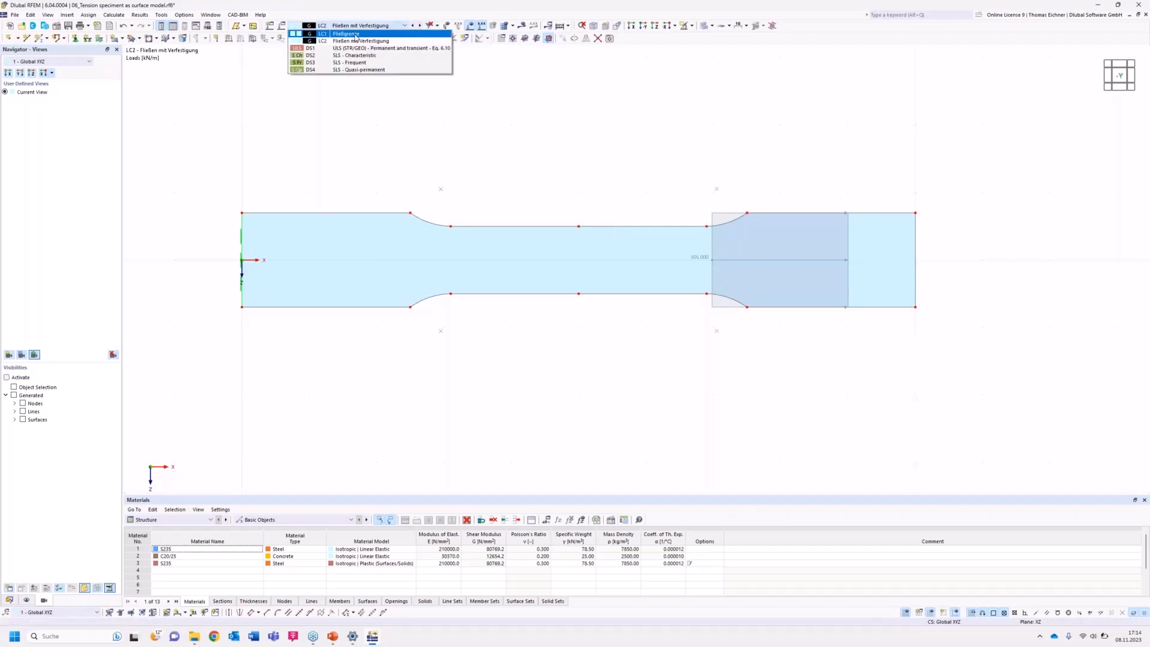
click(356, 34)
click(559, 25)
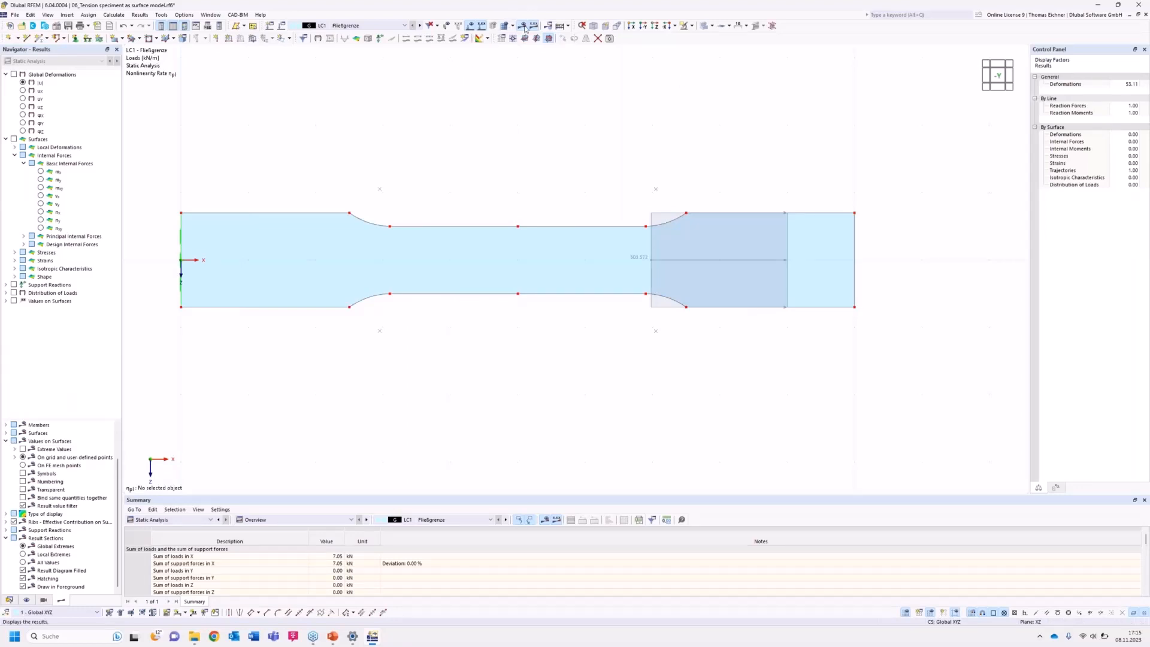
Display the global deformations |u| of the tension specimen for load case LC1 - Fließgrenze.
click(393, 27)
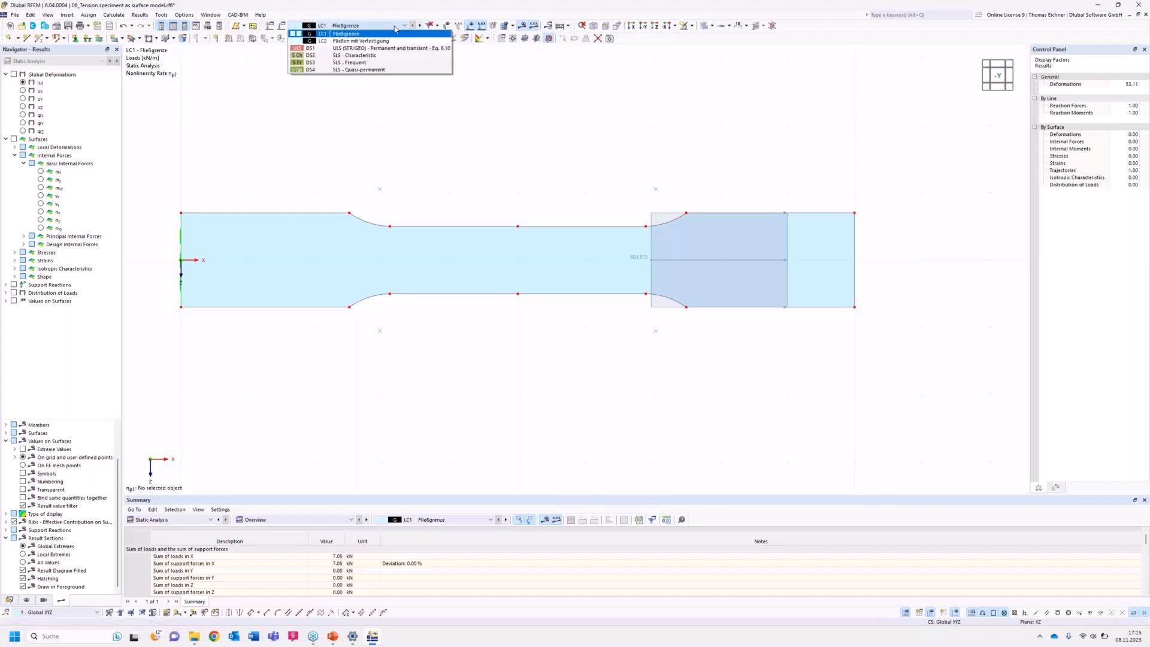
click(366, 33)
click(23, 82)
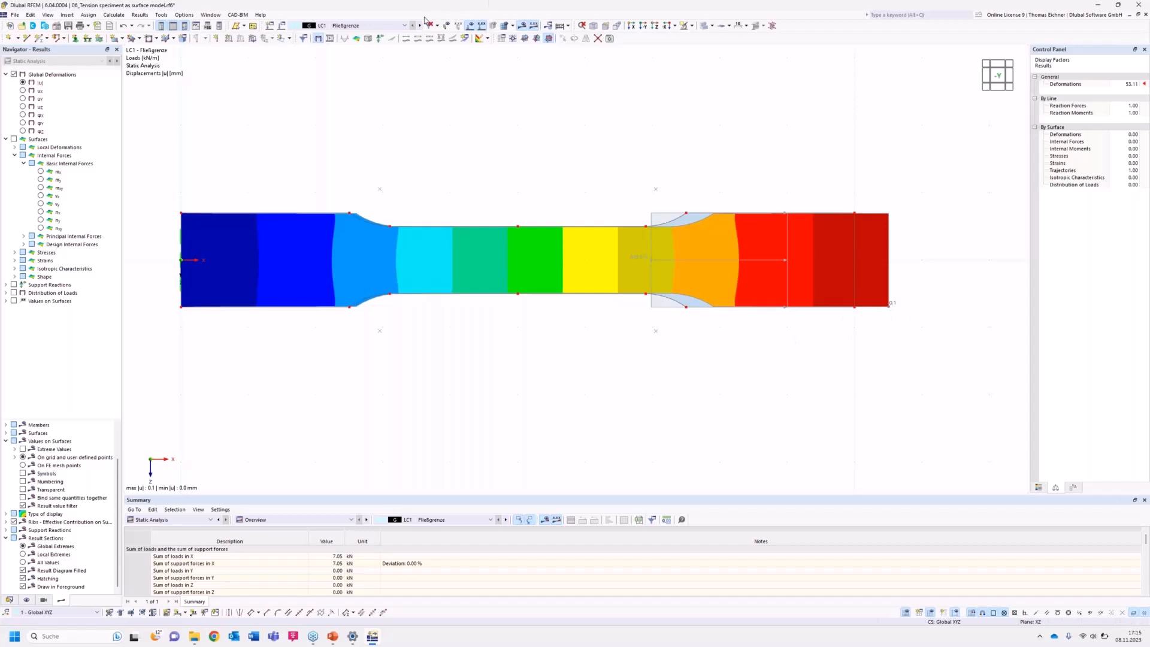
View the specimen's deformations in LC2 - Fließen mit Verfestigung for comparison and return to LC1 - Fließgrenze.
click(419, 26)
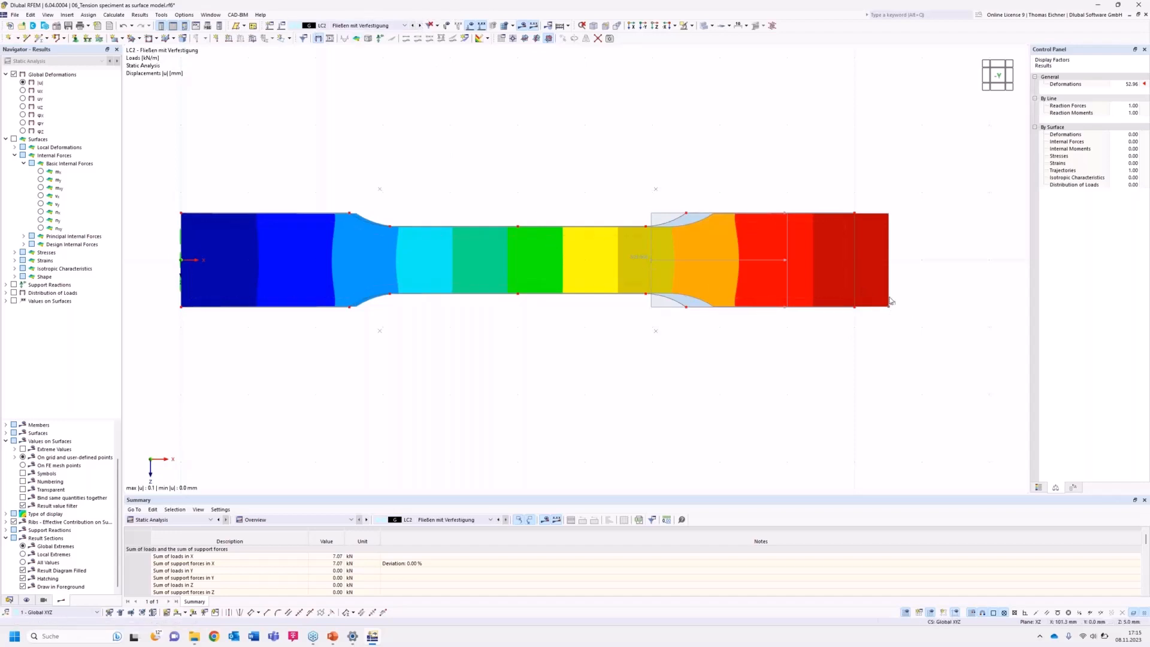
click(403, 26)
click(371, 34)
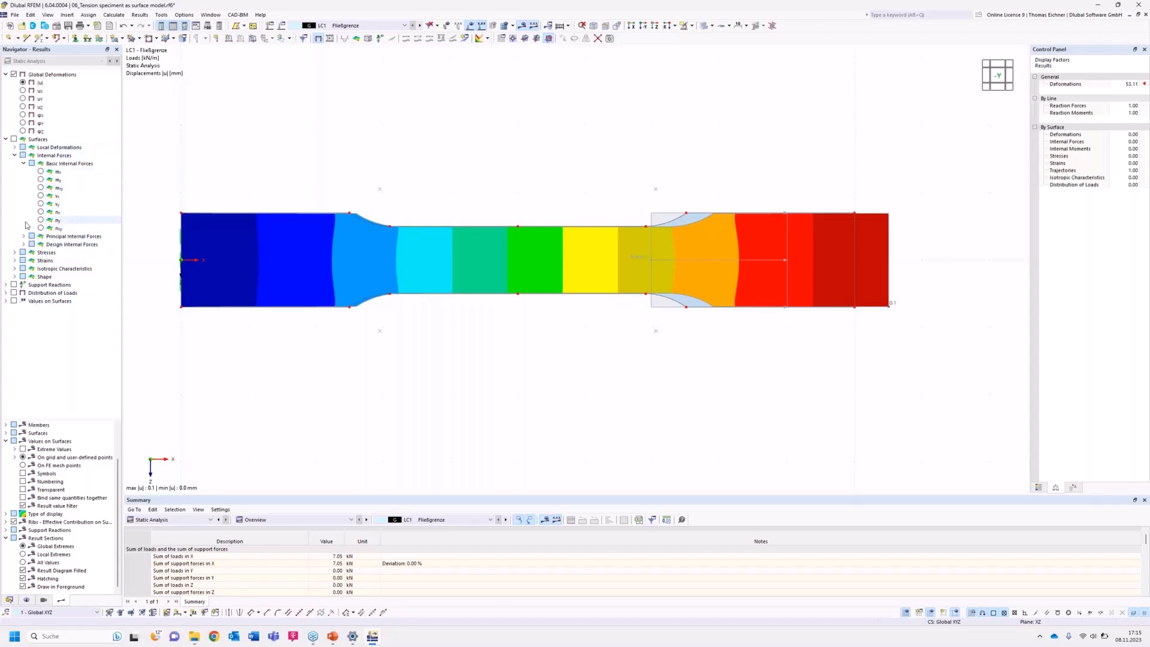
Expand the surface stress results down to the individual equivalent stress hypotheses.
click(15, 252)
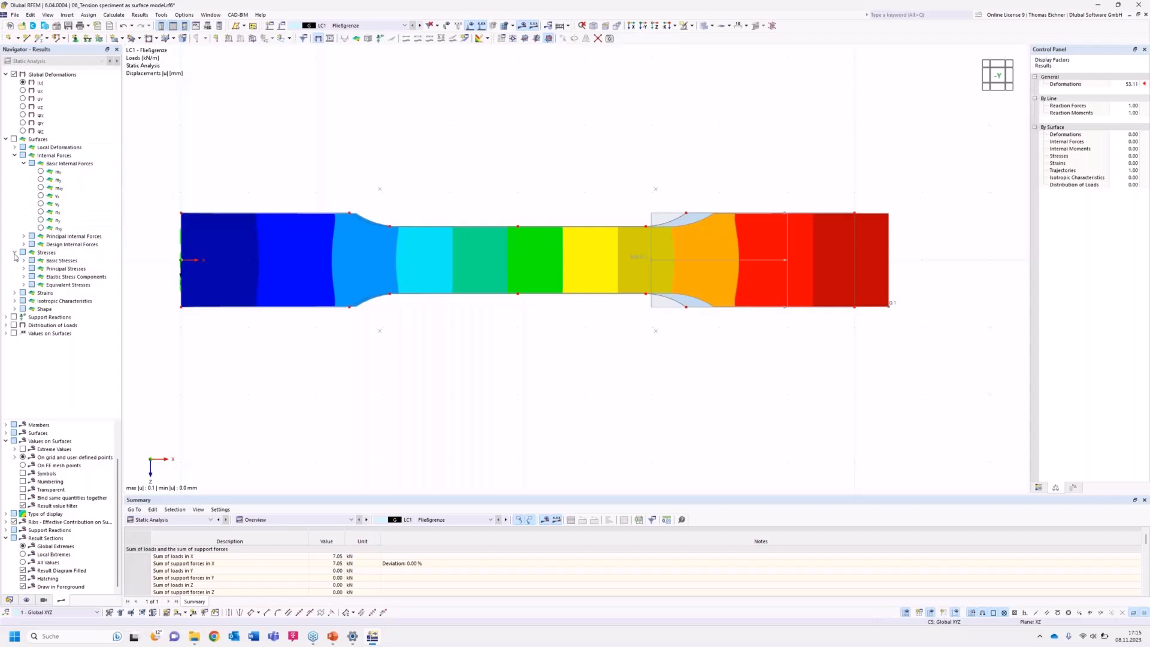
click(24, 285)
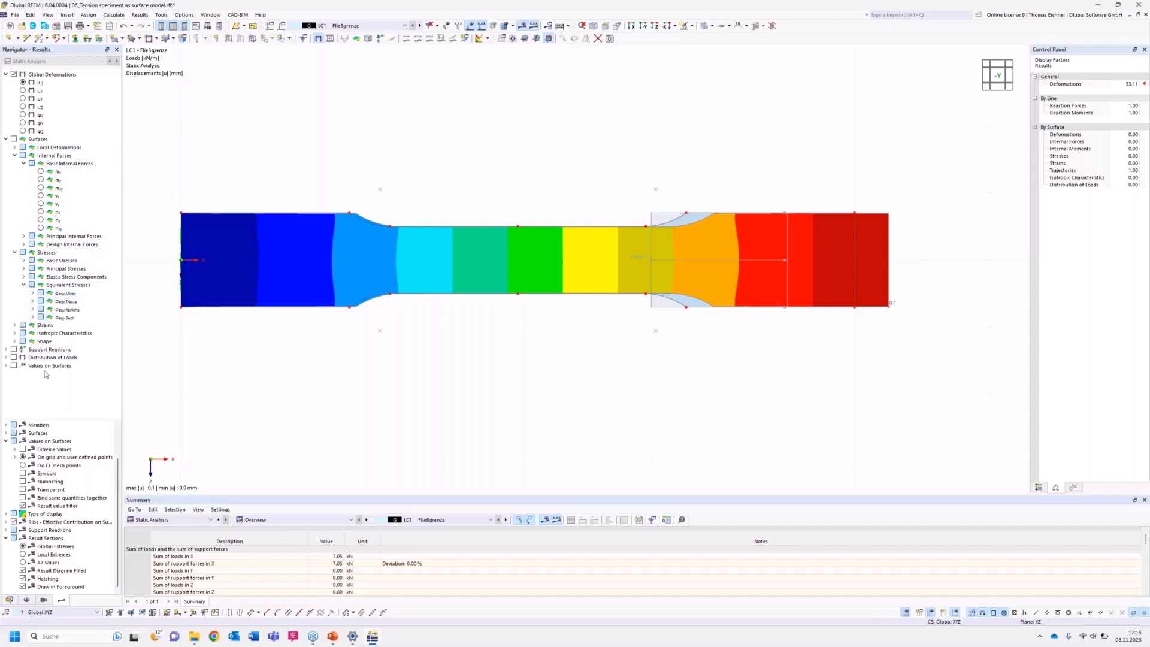
Display the maximum von Mises equivalent stresses on the surface together with the color value scale.
click(33, 294)
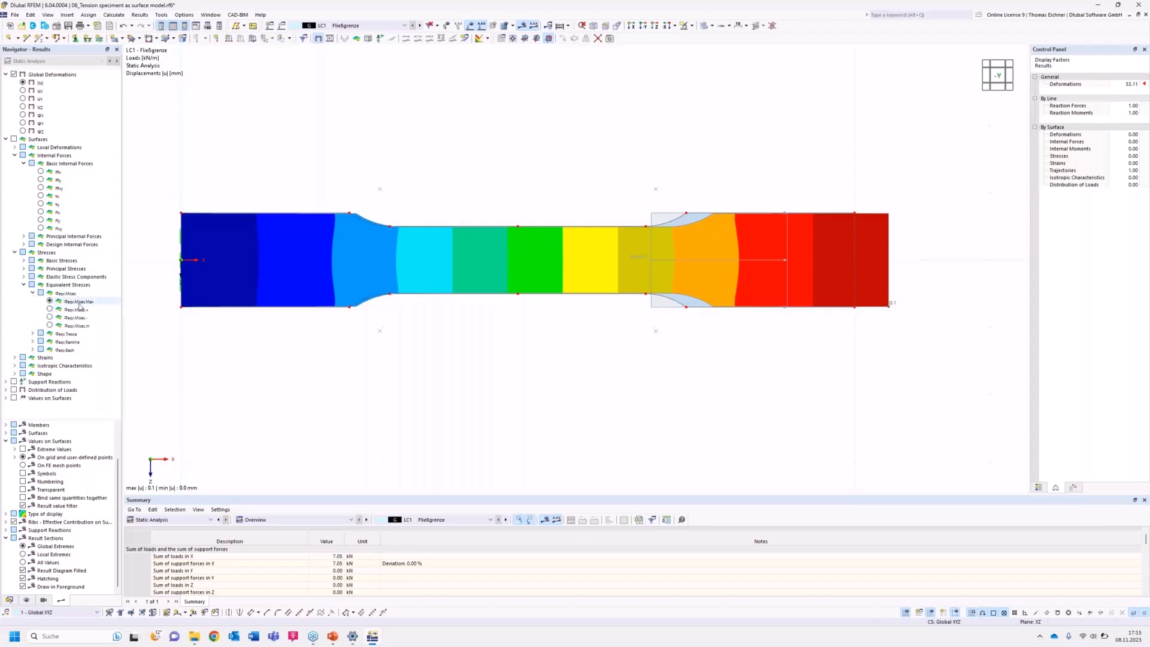
click(81, 303)
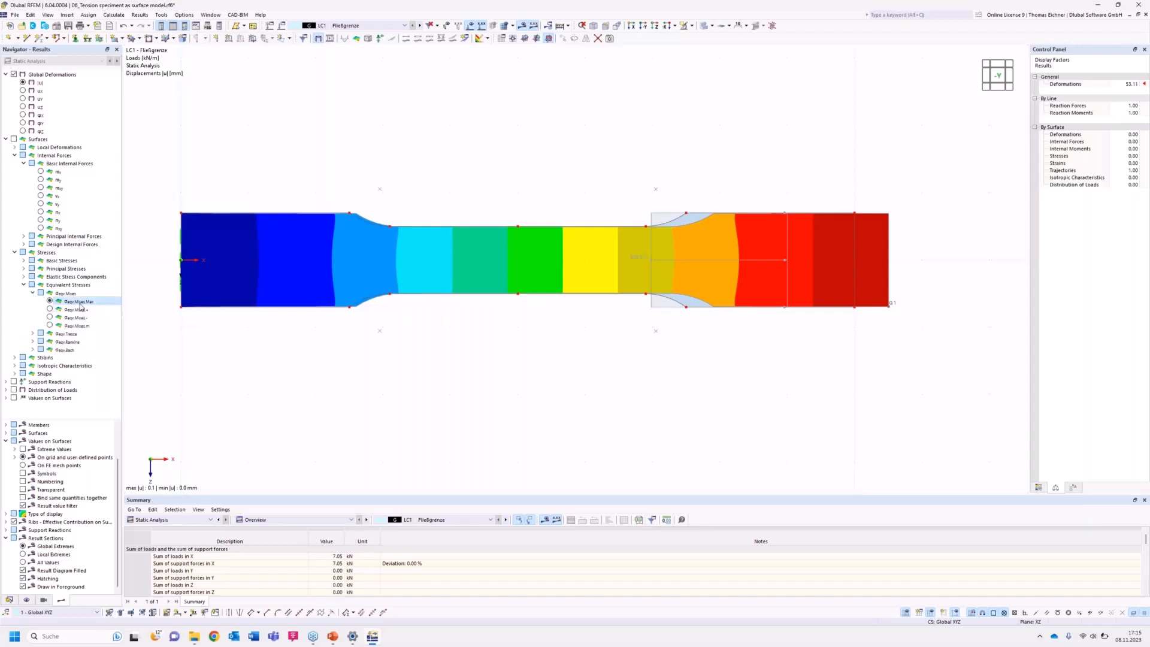
click(49, 301)
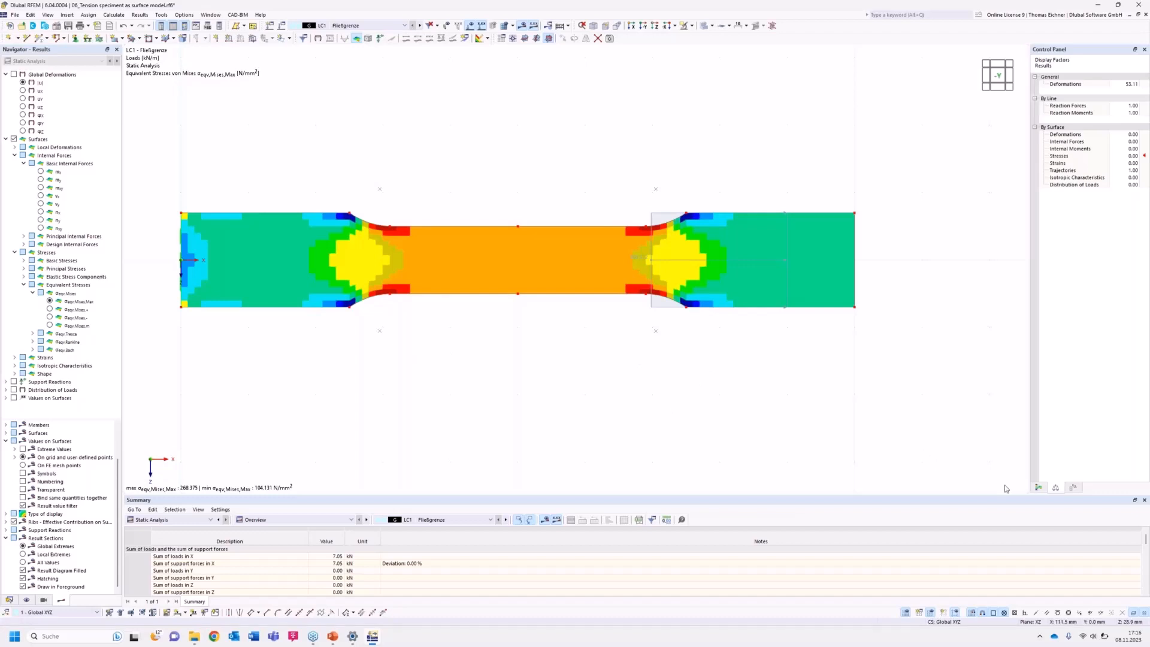
click(1038, 488)
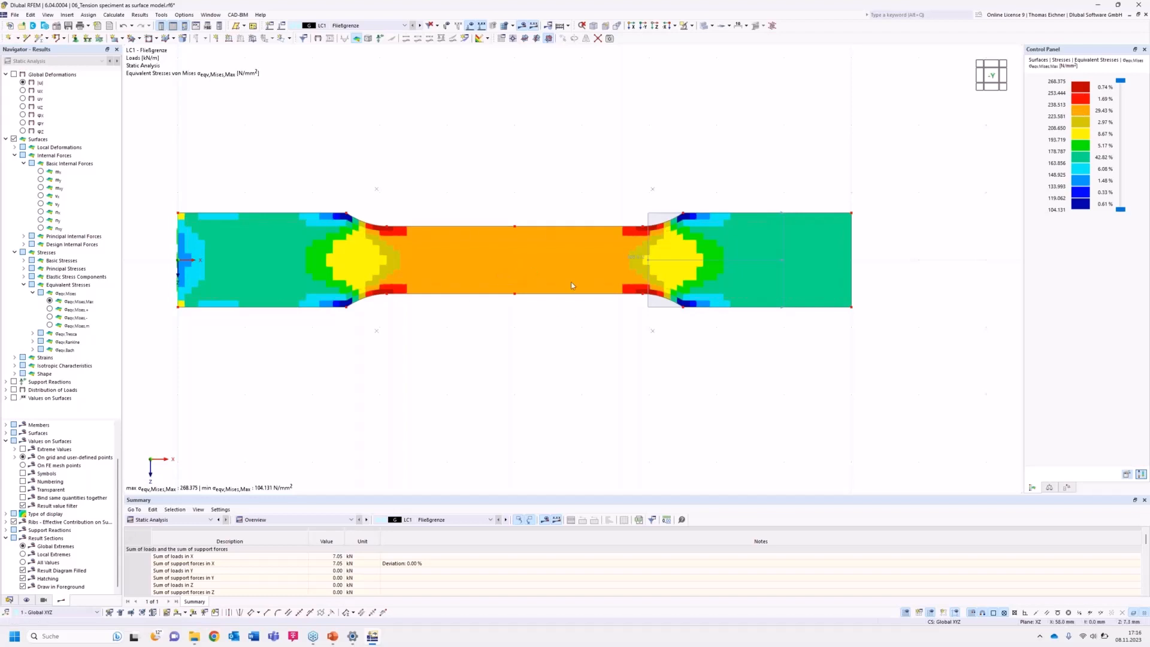
Set the stress color scale to refer to limits, with an upper limit of 235 N/mm².
click(1127, 475)
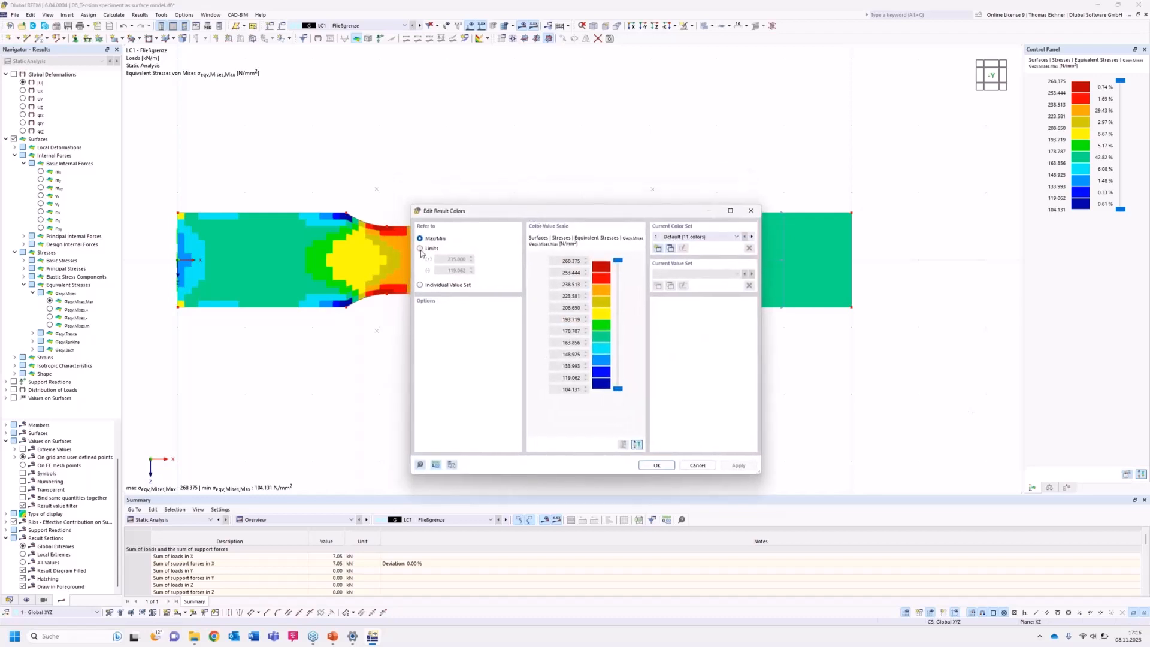
click(420, 248)
double_click(465, 262)
click(657, 466)
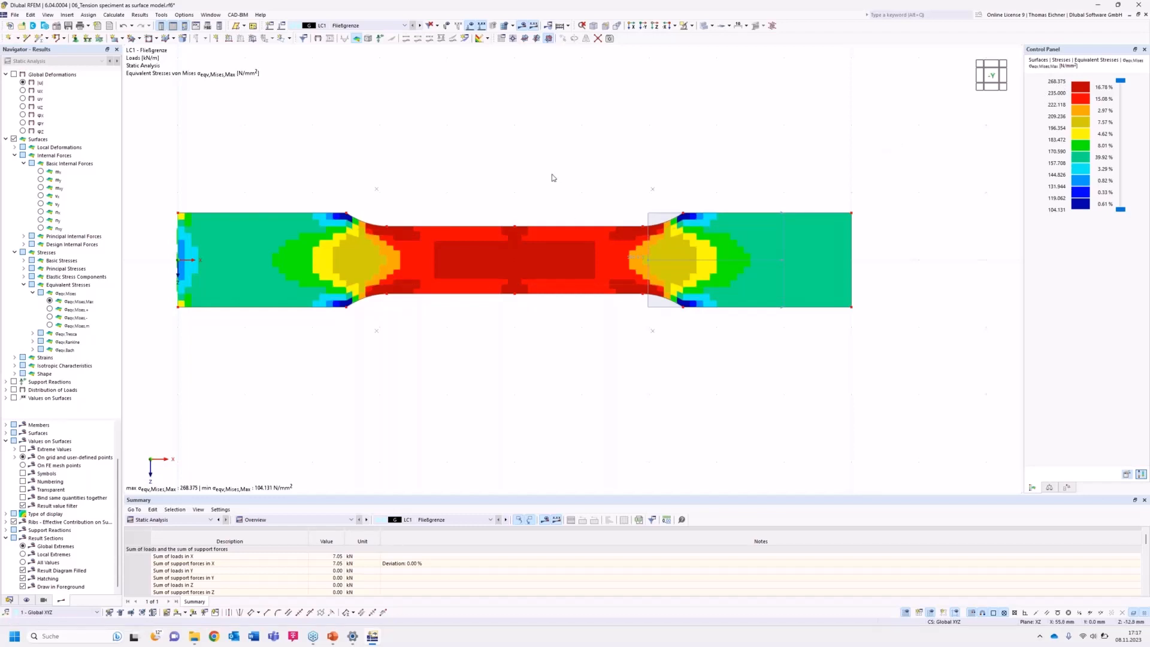
middle_drag(584, 153, 572, 157)
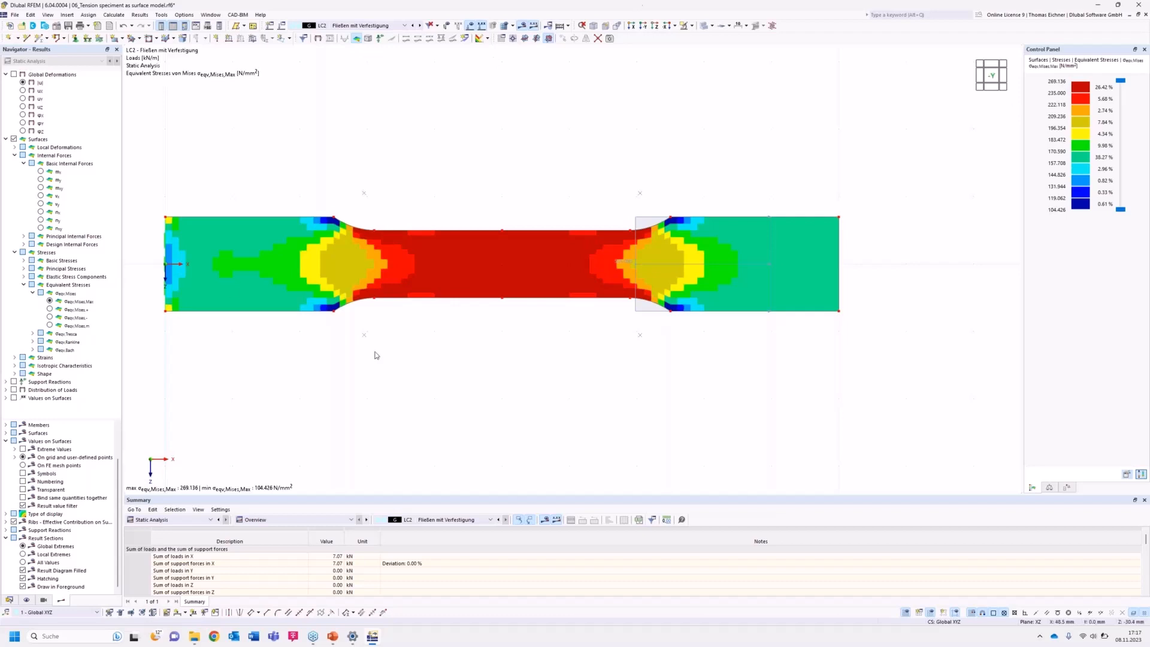
Open the S235 material assigned to surface 1 and examine its material model options without changing them.
double_click(335, 281)
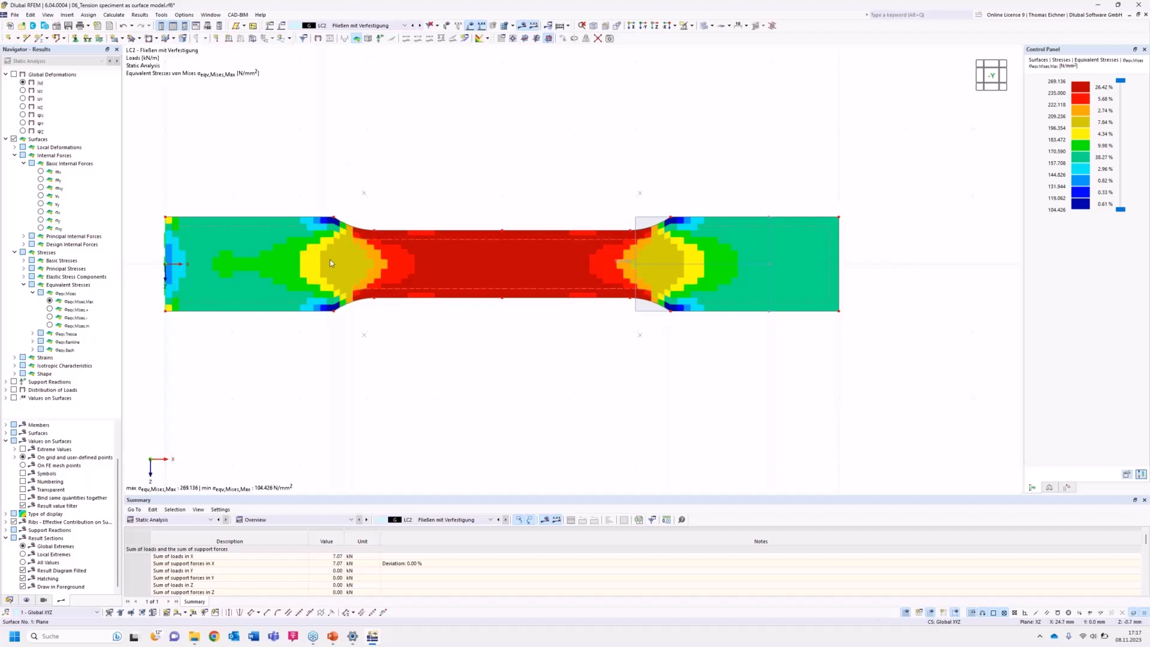
drag(370, 95, 560, 136)
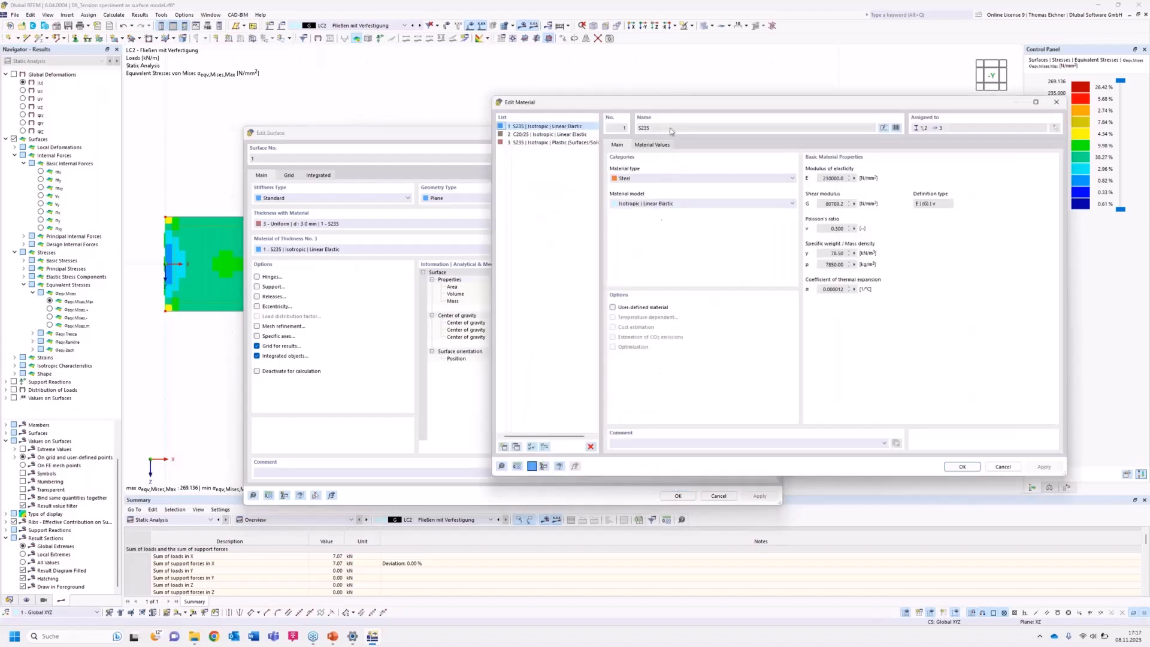
drag(676, 107, 499, 104)
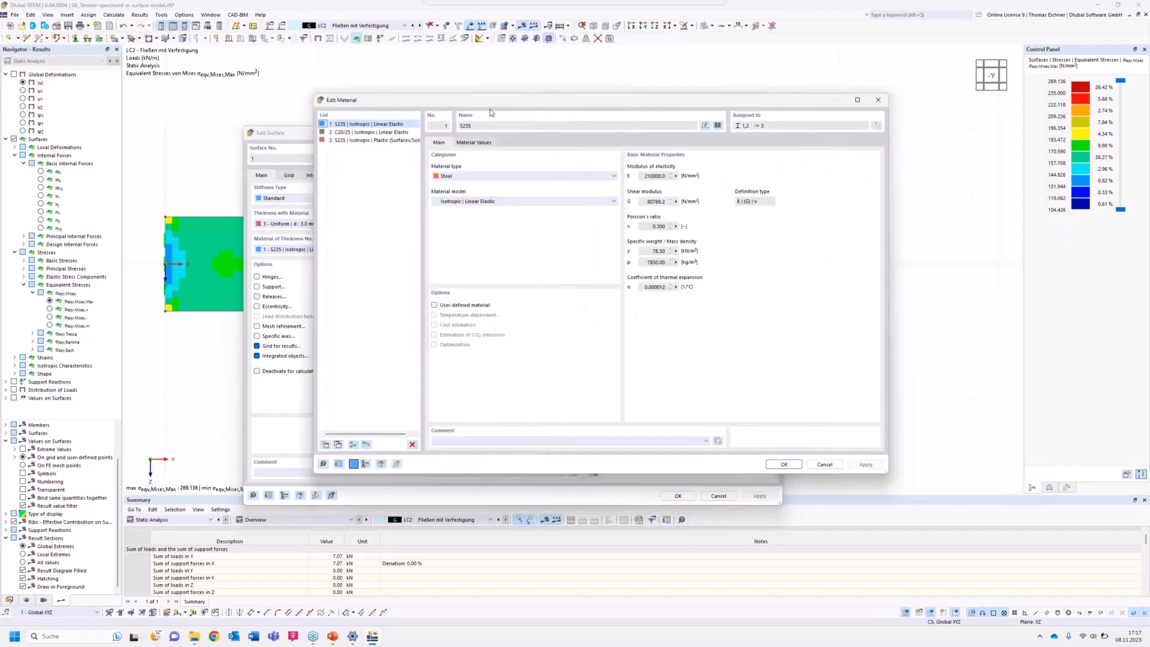
click(520, 206)
click(520, 206)
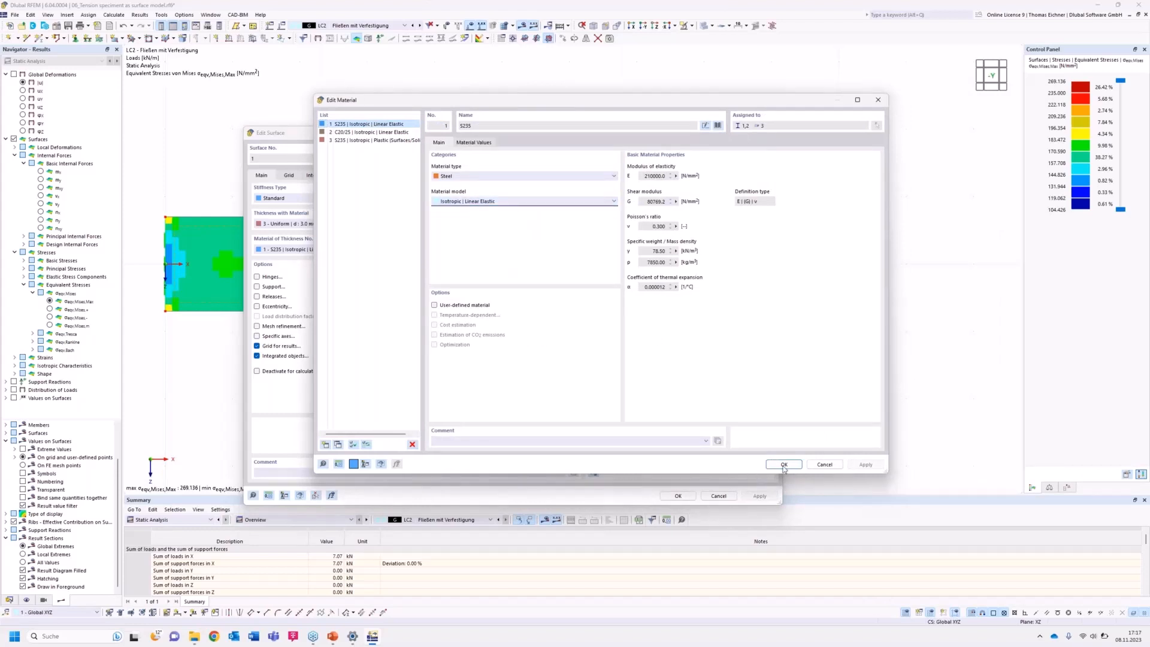
click(826, 466)
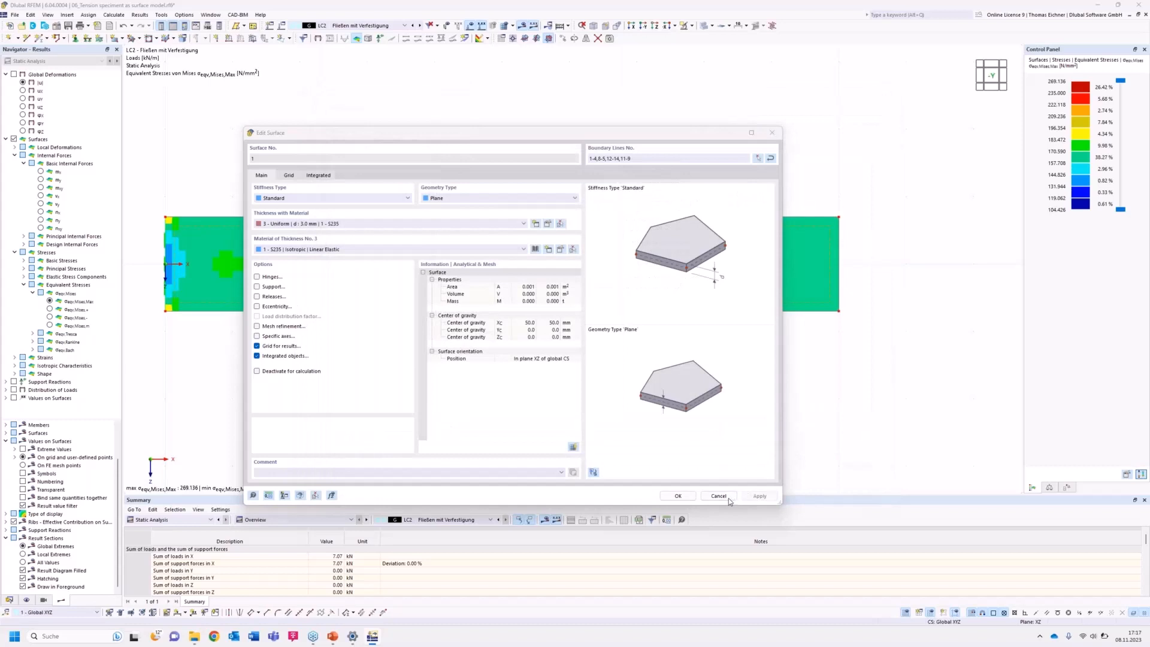
click(685, 498)
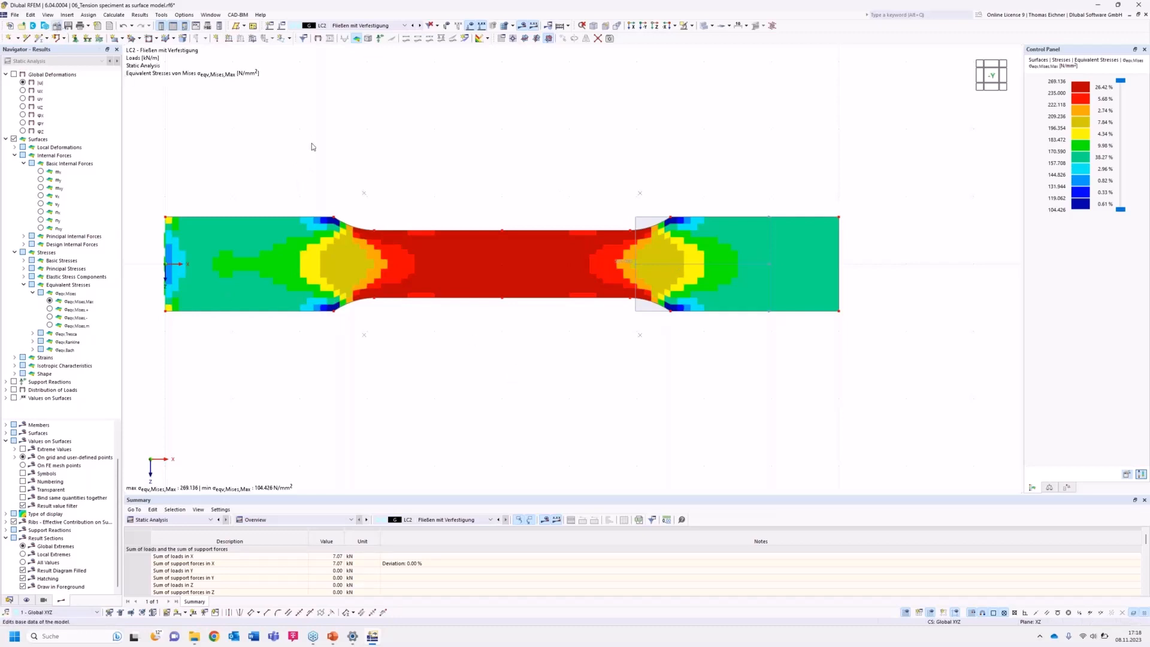
Check the Nonlinear Material Behavior add-on in the model's base data.
click(429, 143)
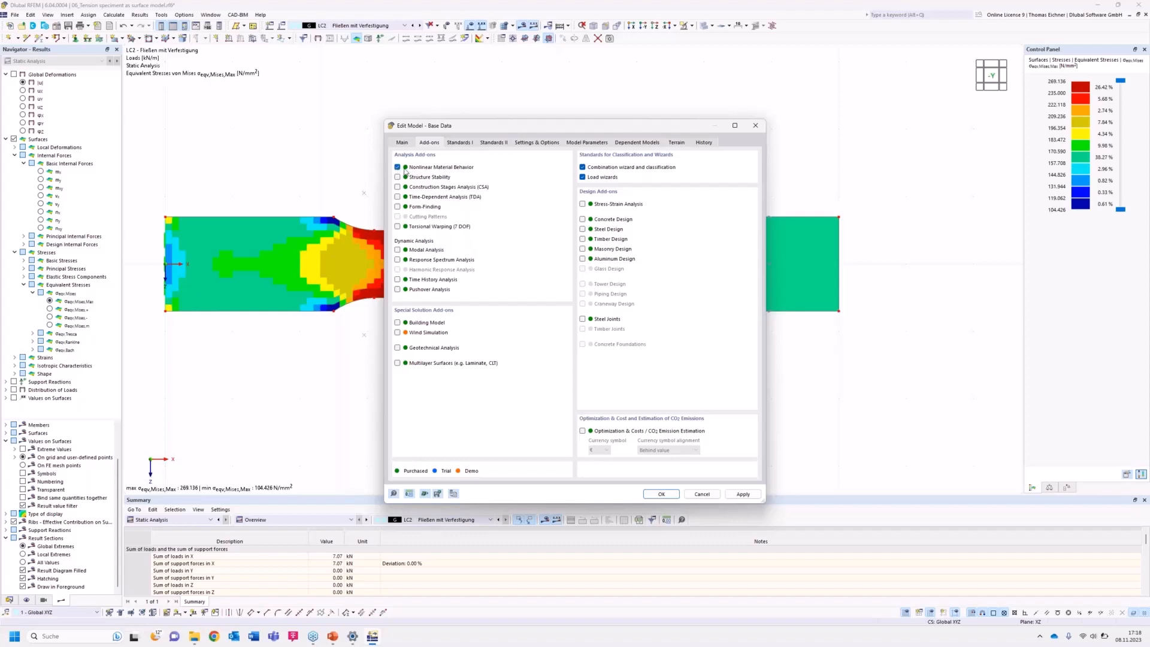
click(661, 494)
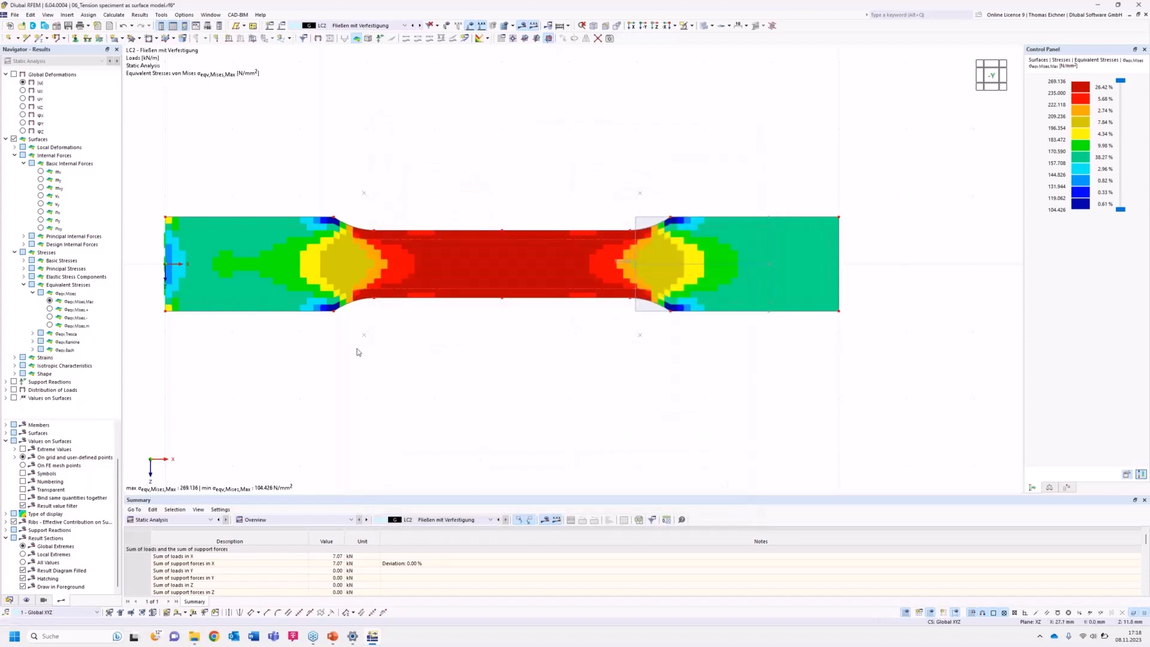
Change the material model of surface 1's S235 steel to Isotropic | Plastic (Surfaces/Solids), using the von Mises hypothesis and Basic diagram.
double_click(375, 263)
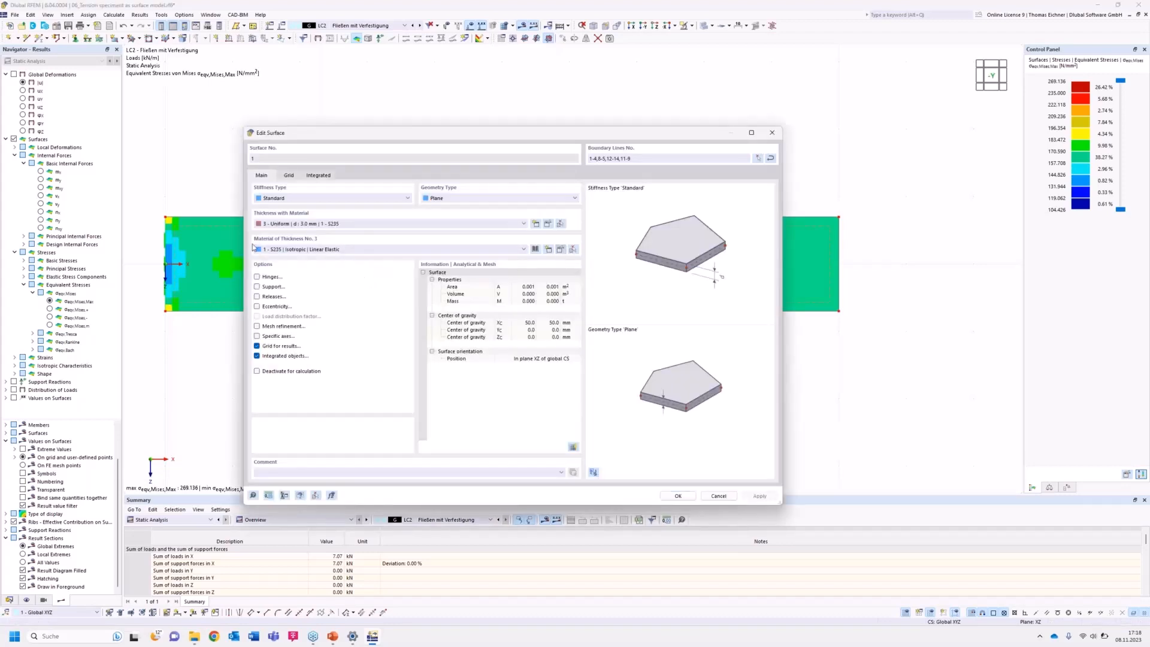
click(560, 249)
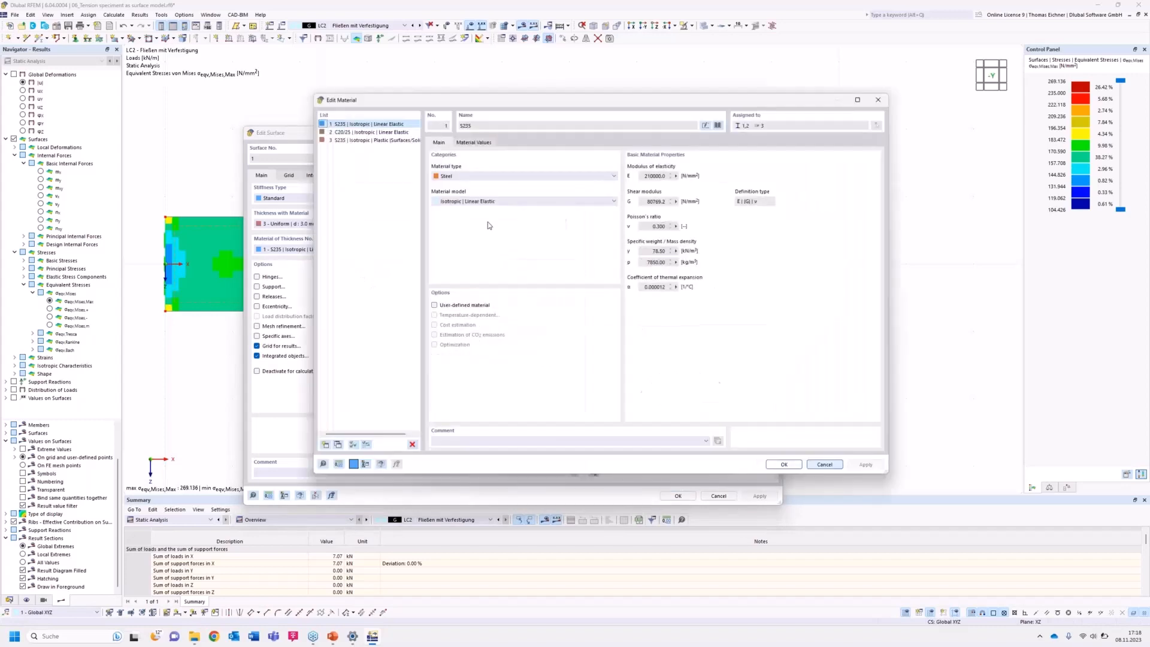
click(524, 201)
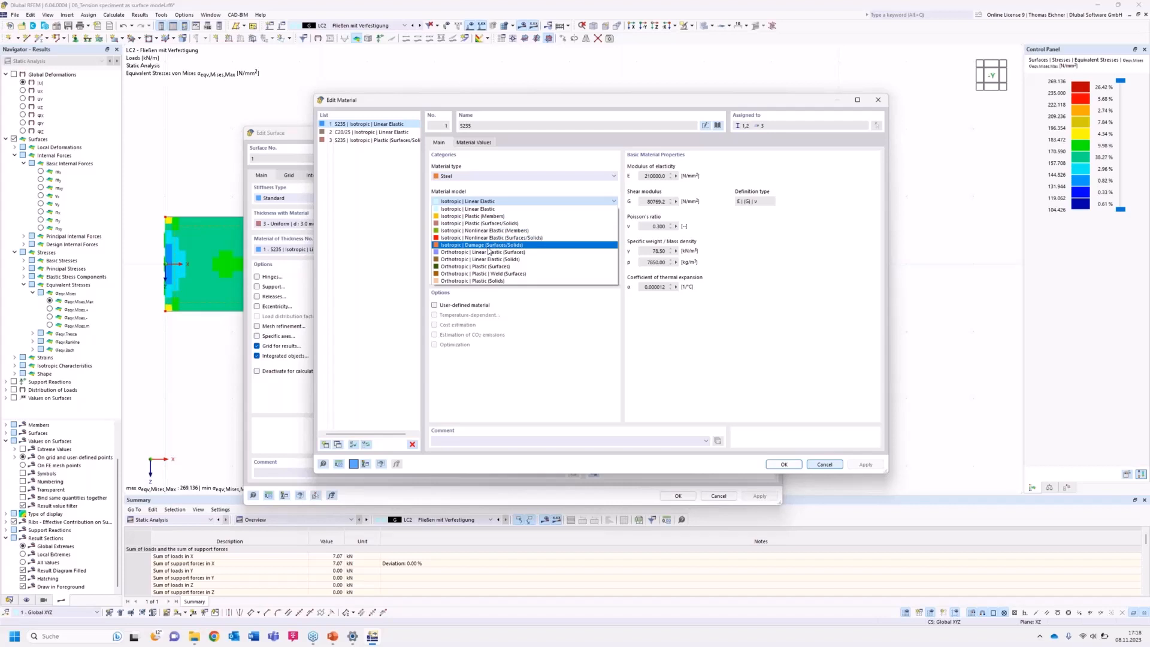
click(465, 224)
click(496, 144)
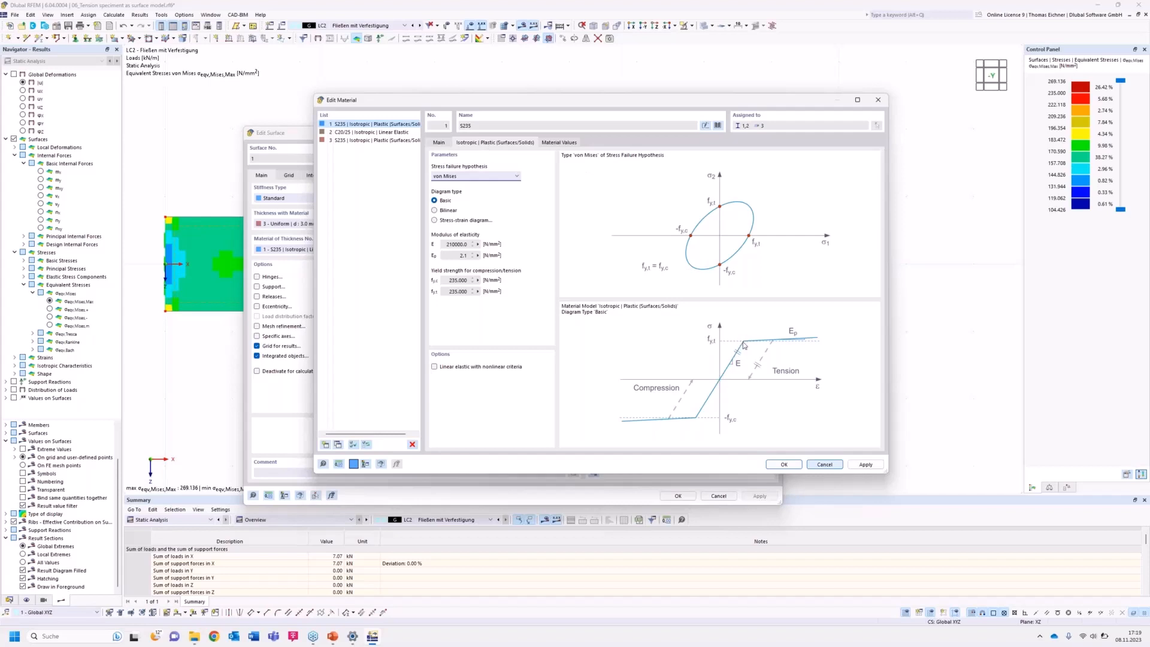
double_click(462, 255)
click(789, 467)
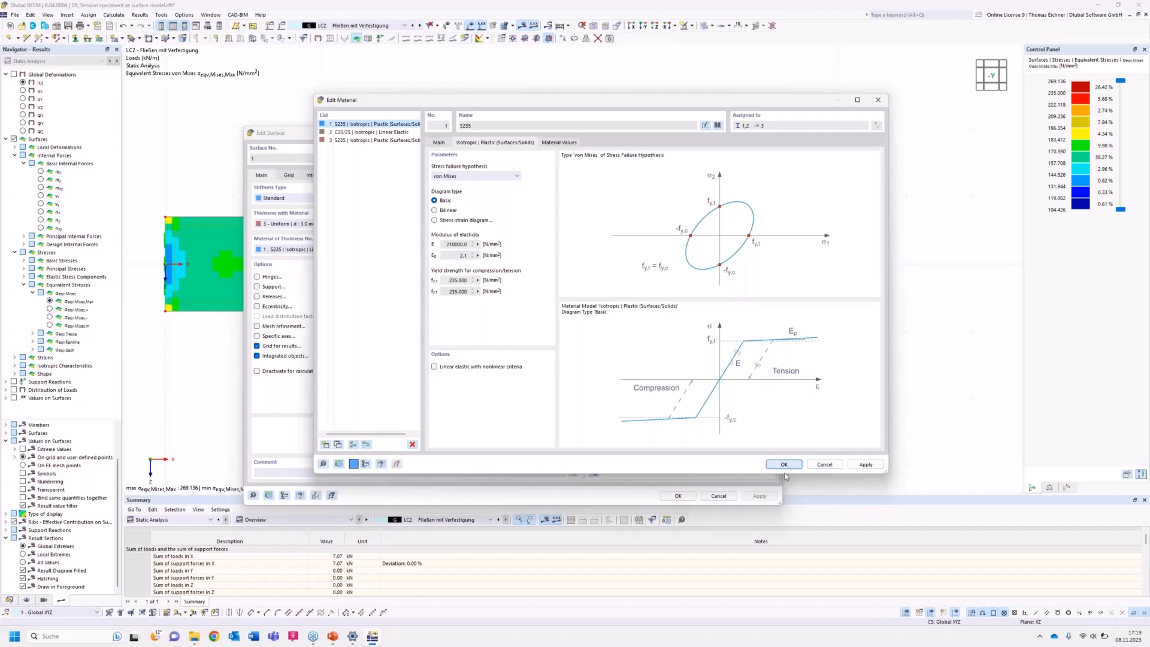
click(612, 357)
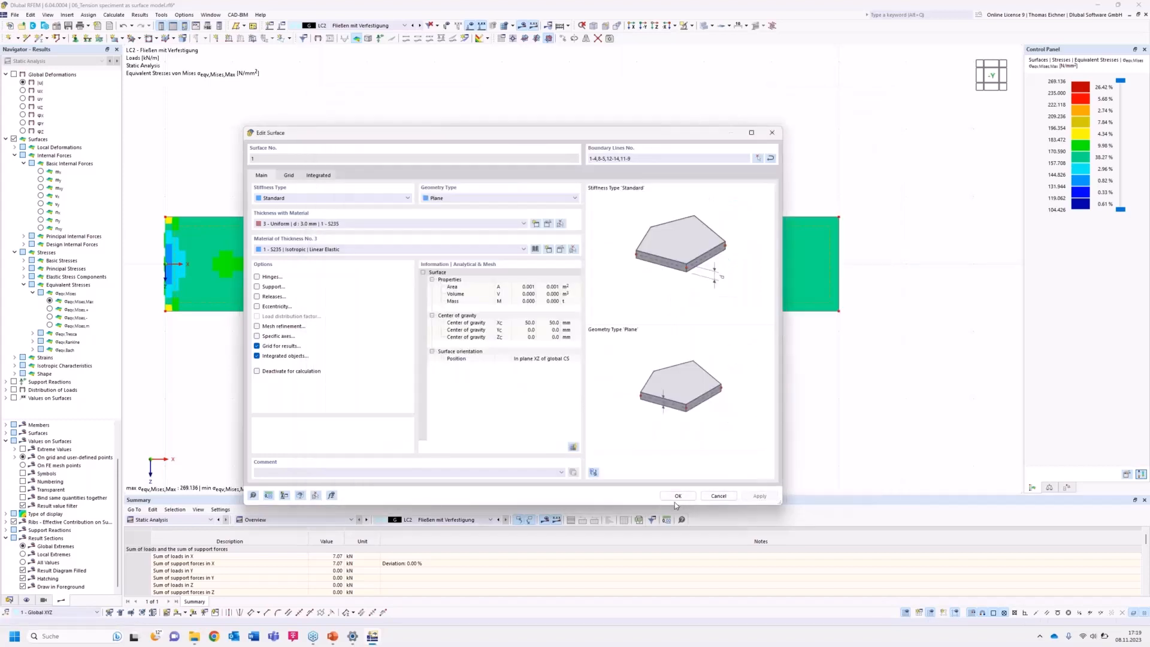
click(678, 496)
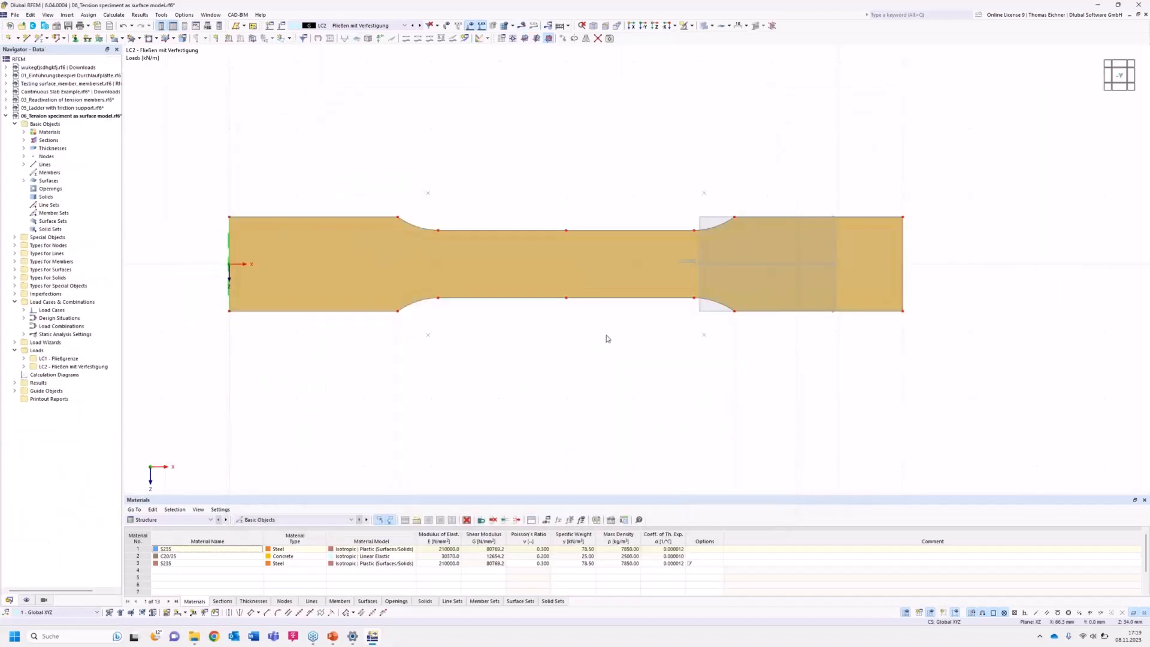
Calculate all load cases and display the von Mises stresses for LC1 Fließgrenze.
click(377, 25)
click(333, 36)
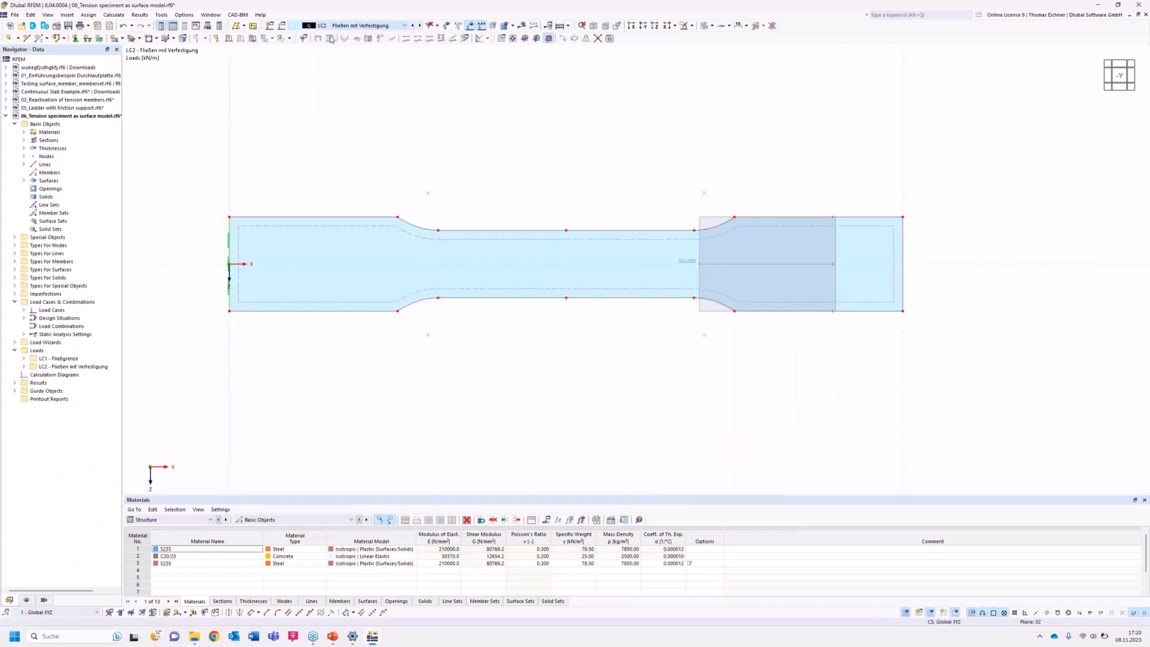
click(559, 25)
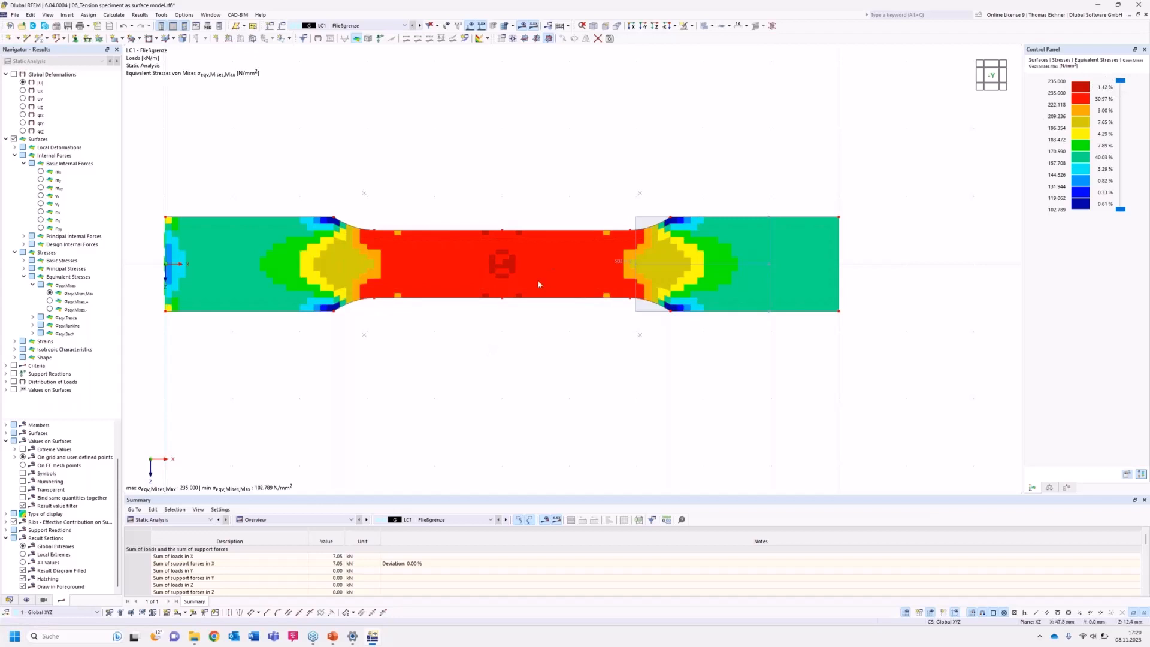
Review the plastic parameters of surface 1's S235 material, including the hardening modulus, and close the dialogs without changes.
right_click(431, 273)
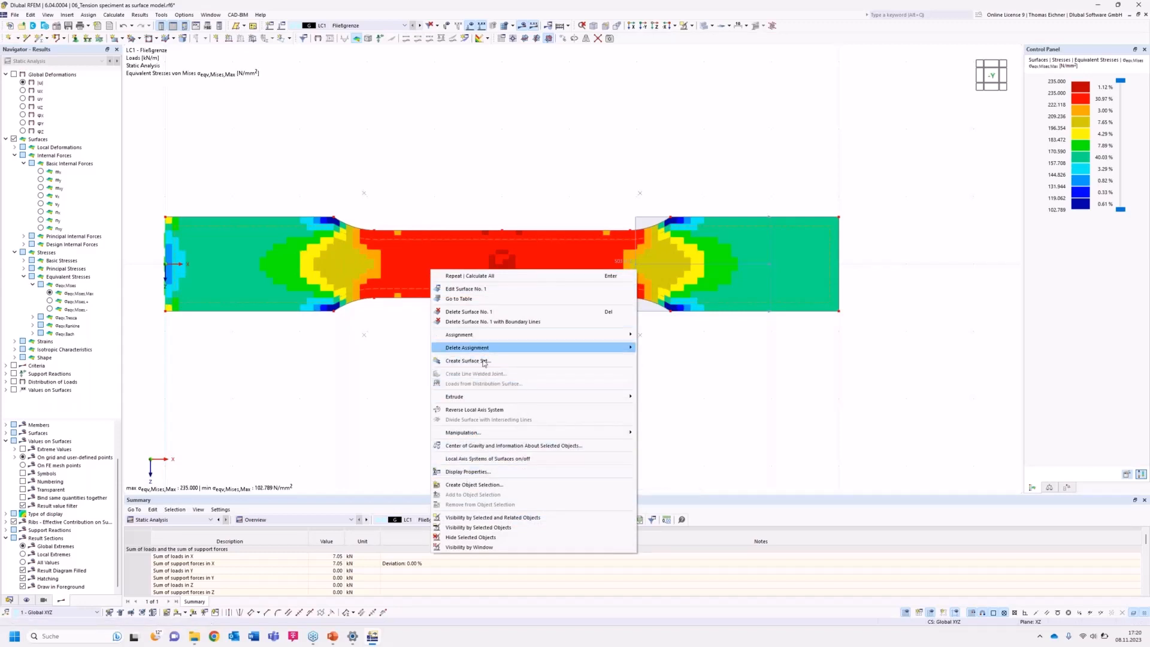
click(368, 363)
double_click(318, 261)
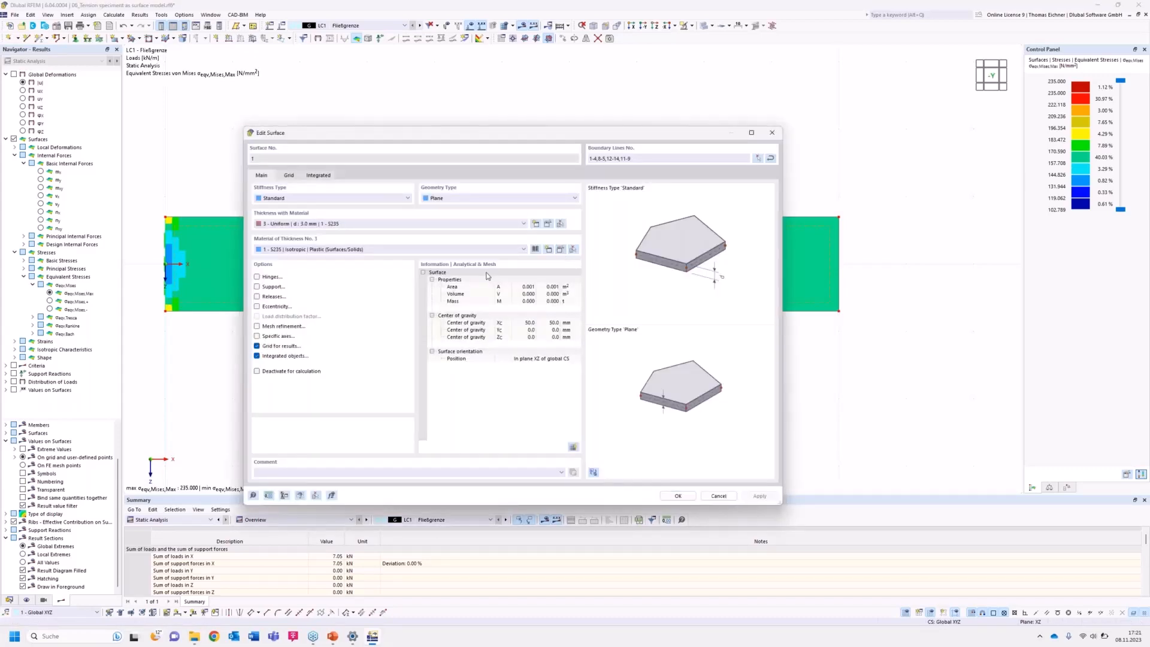
click(494, 142)
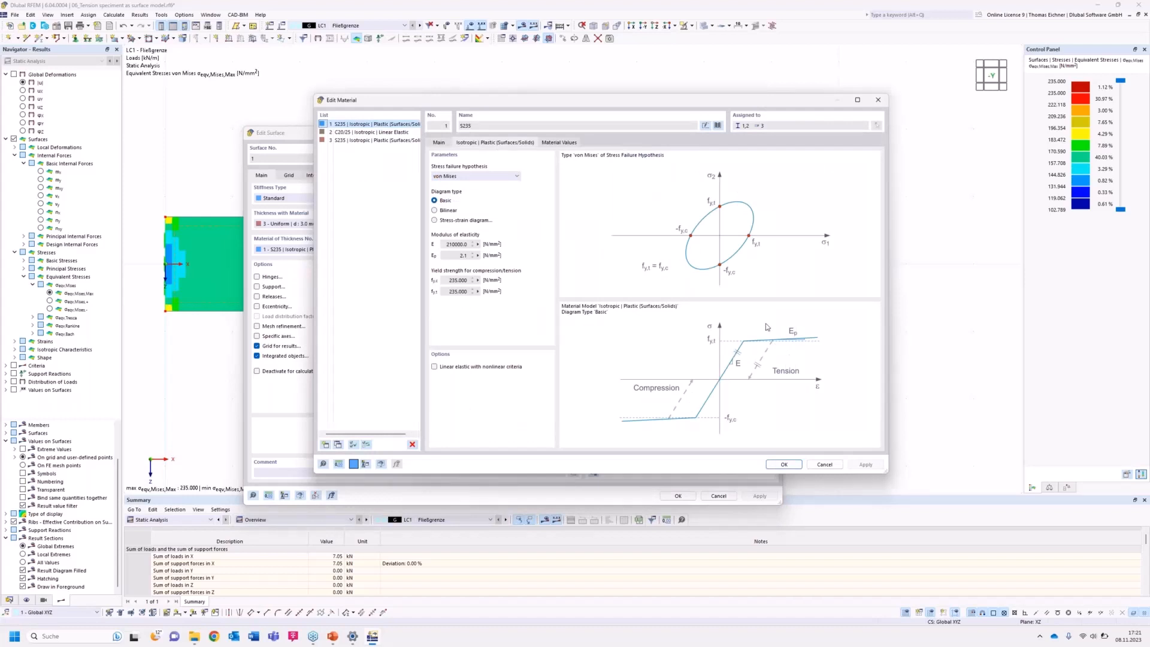
double_click(465, 257)
double_click(465, 256)
click(878, 100)
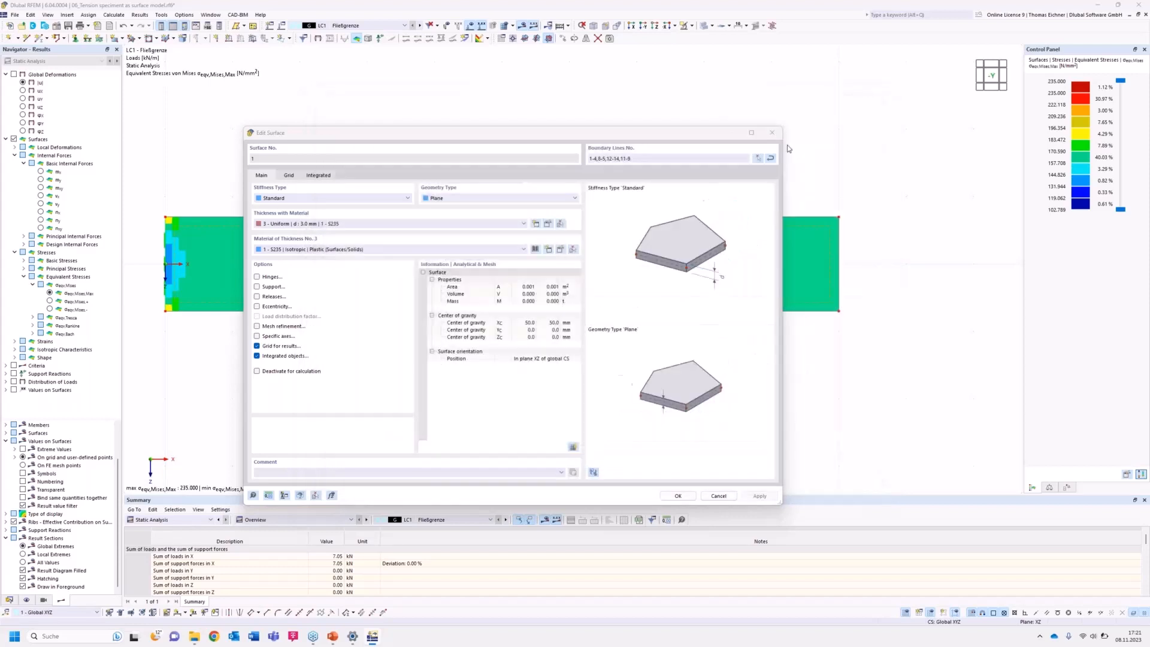
click(772, 133)
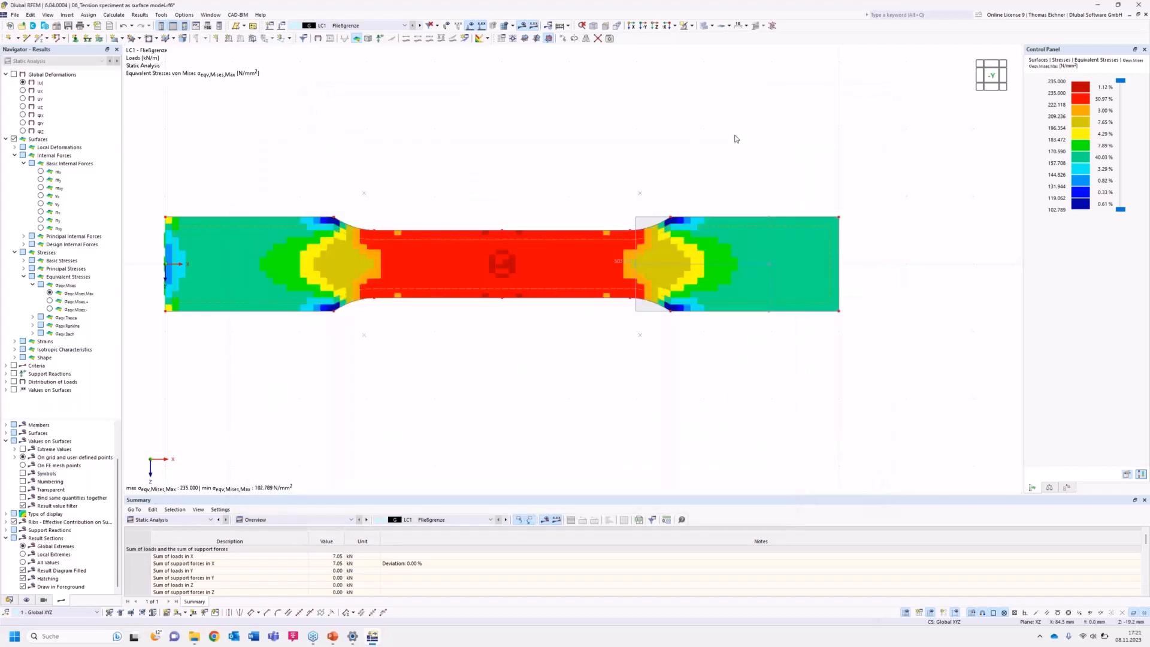
Display the global deformations |u| of the specimen for LC1 Fließgrenze.
click(370, 26)
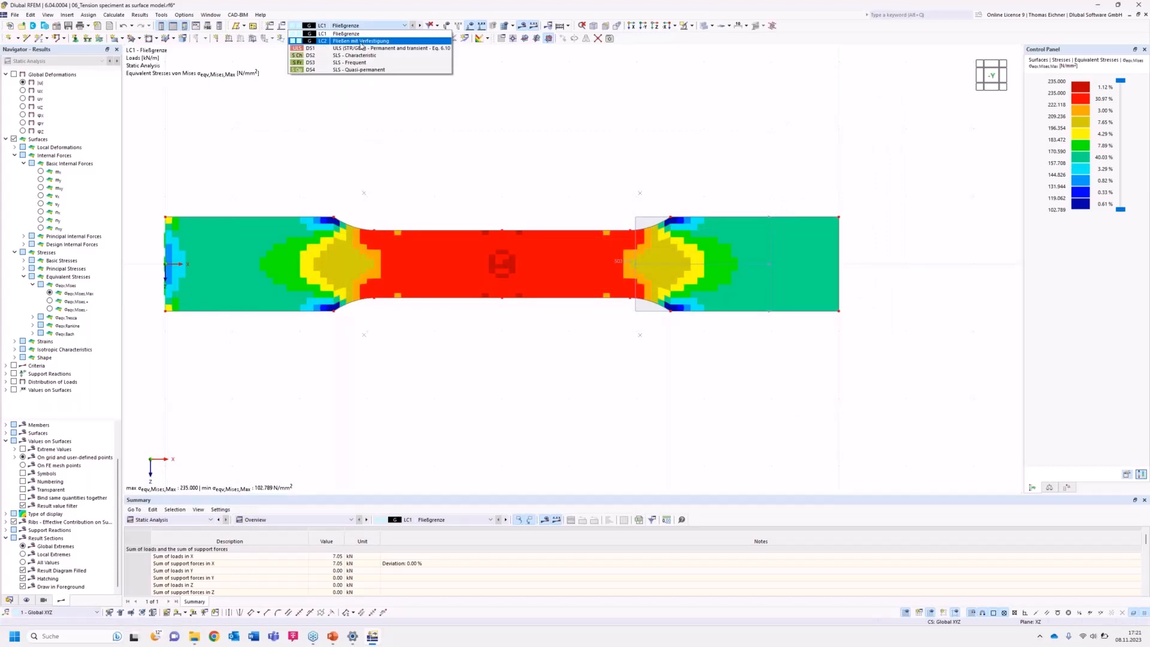
click(626, 93)
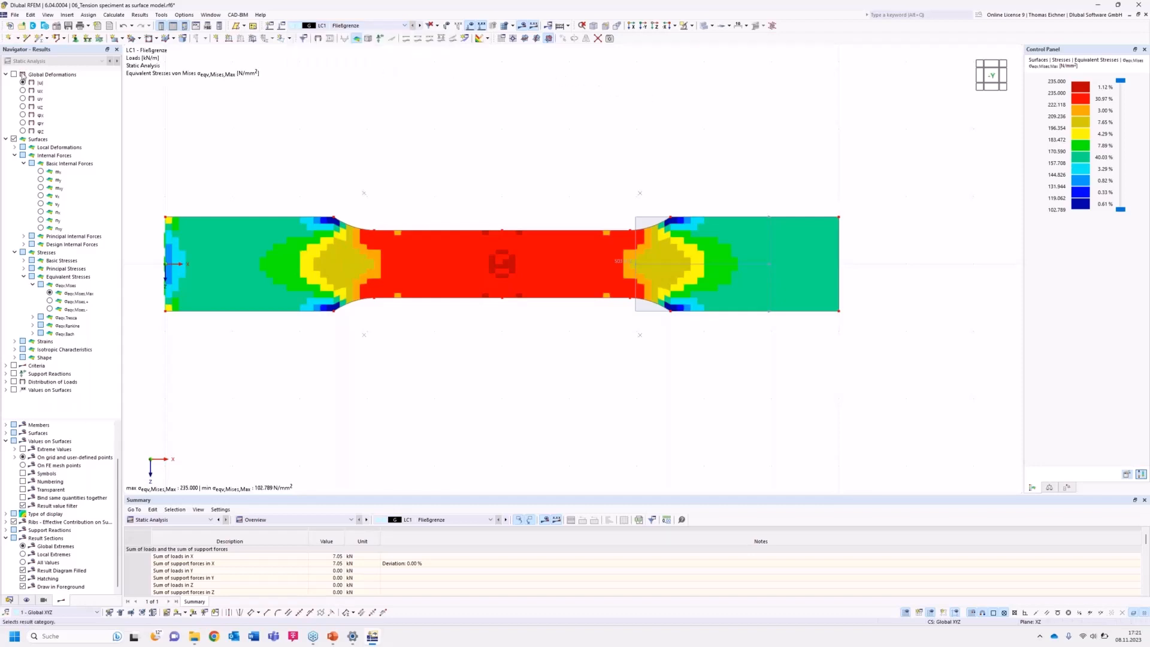
click(23, 83)
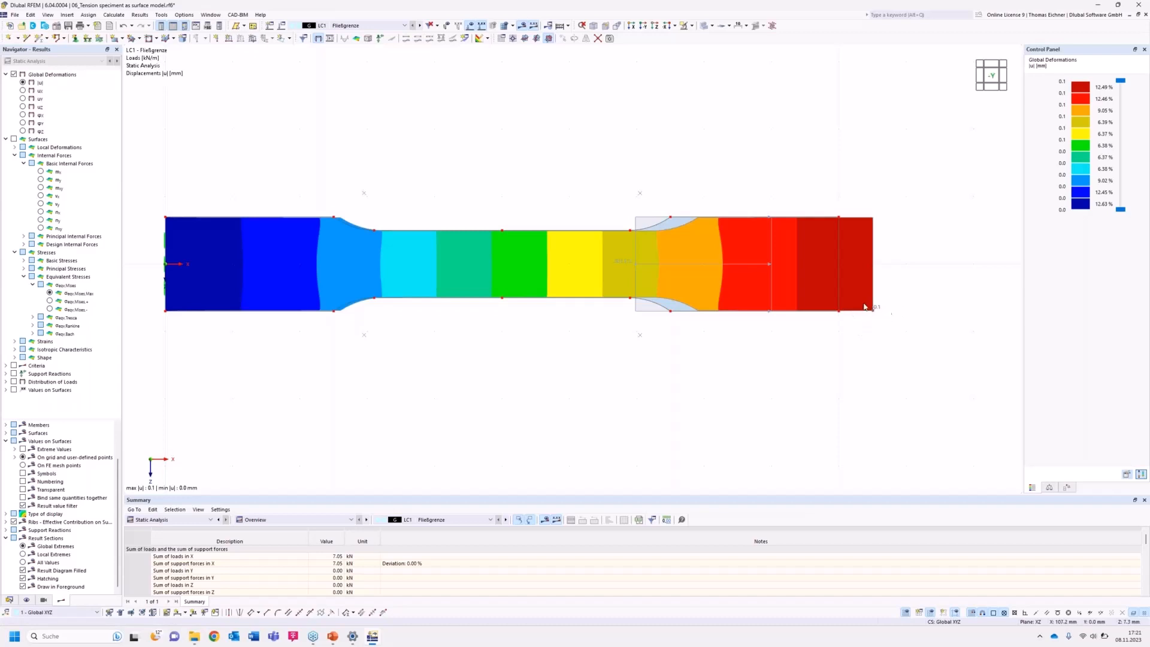
Show the global deformations for LC2 Fließen mit Verfestigung and animate the deformed shape.
click(389, 25)
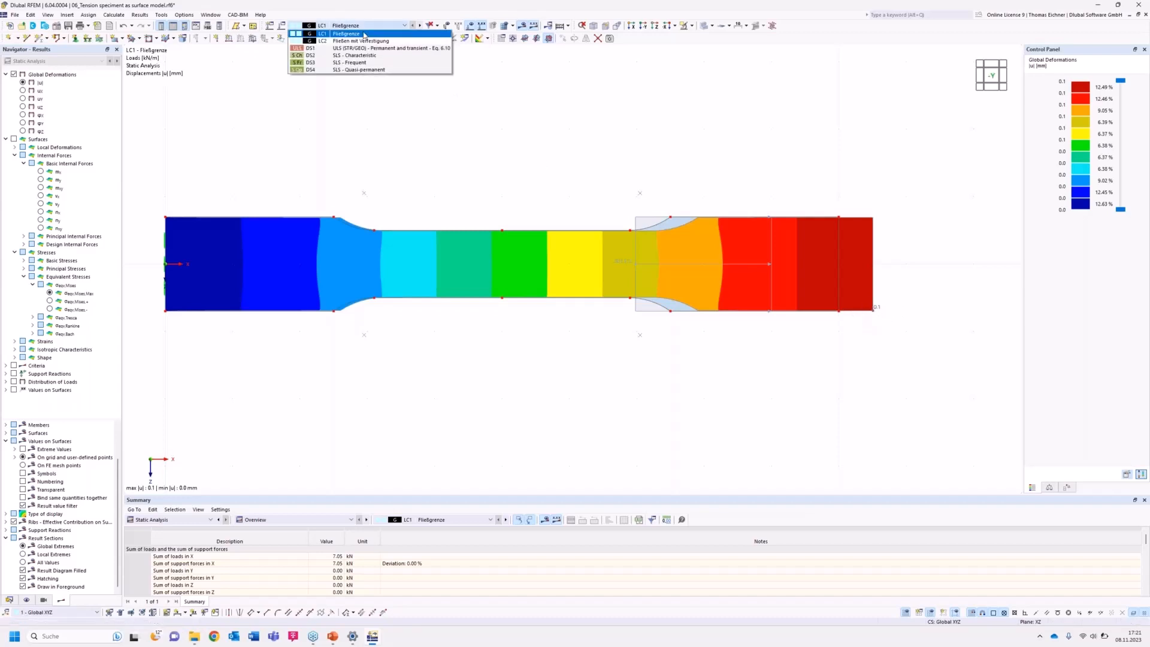
click(364, 42)
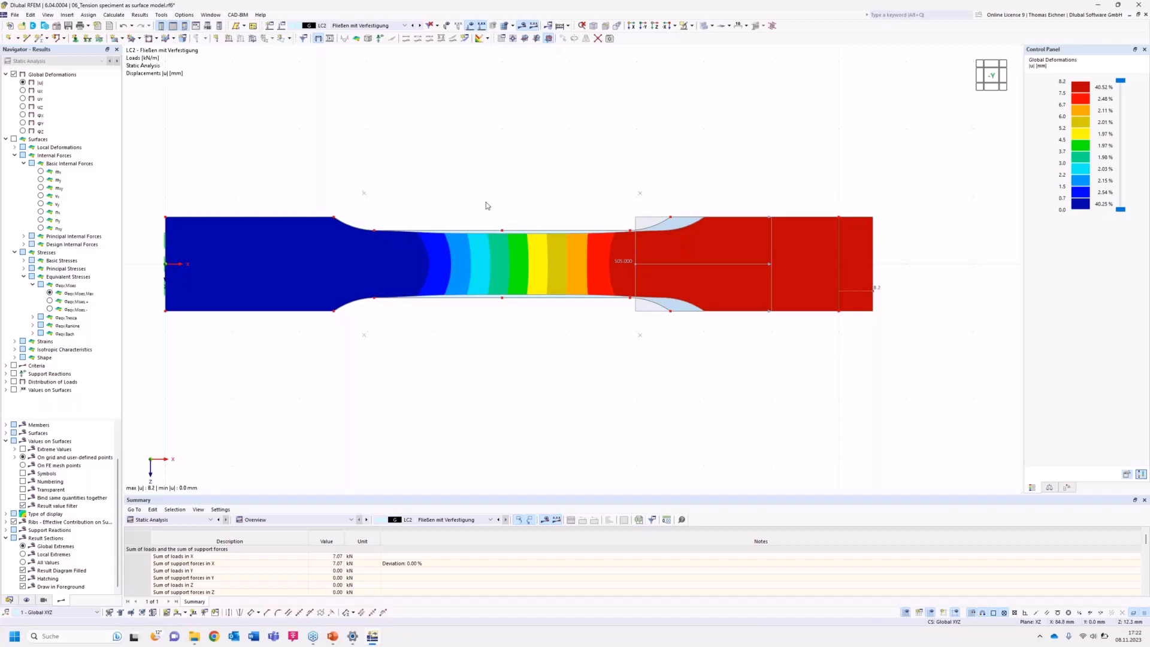
click(330, 39)
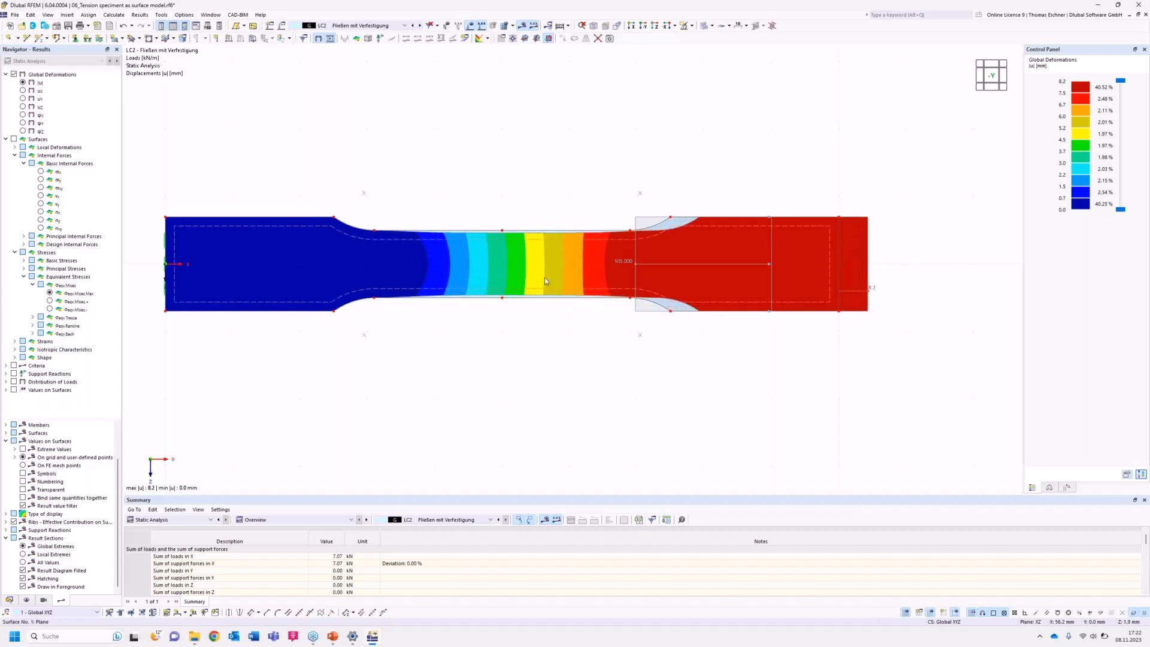
Compare the undeformed and deformed specimen, display the von Mises stresses for LC2 Fließen mit Verfestigung, and return to the presentation slides.
click(318, 39)
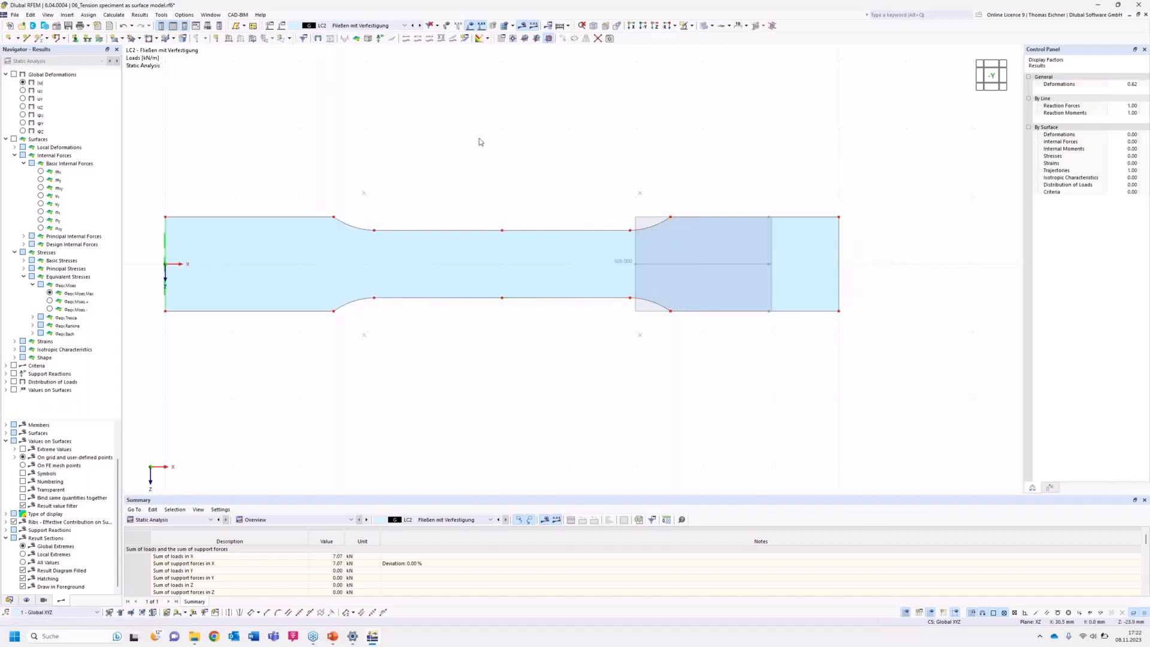
click(329, 39)
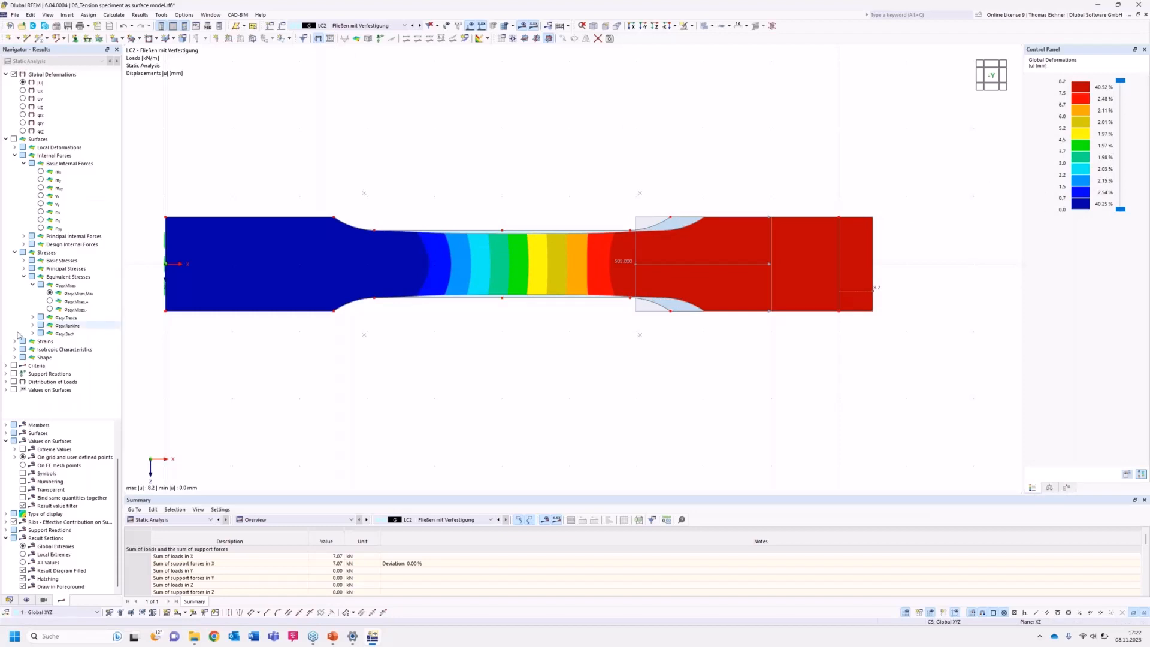
click(50, 293)
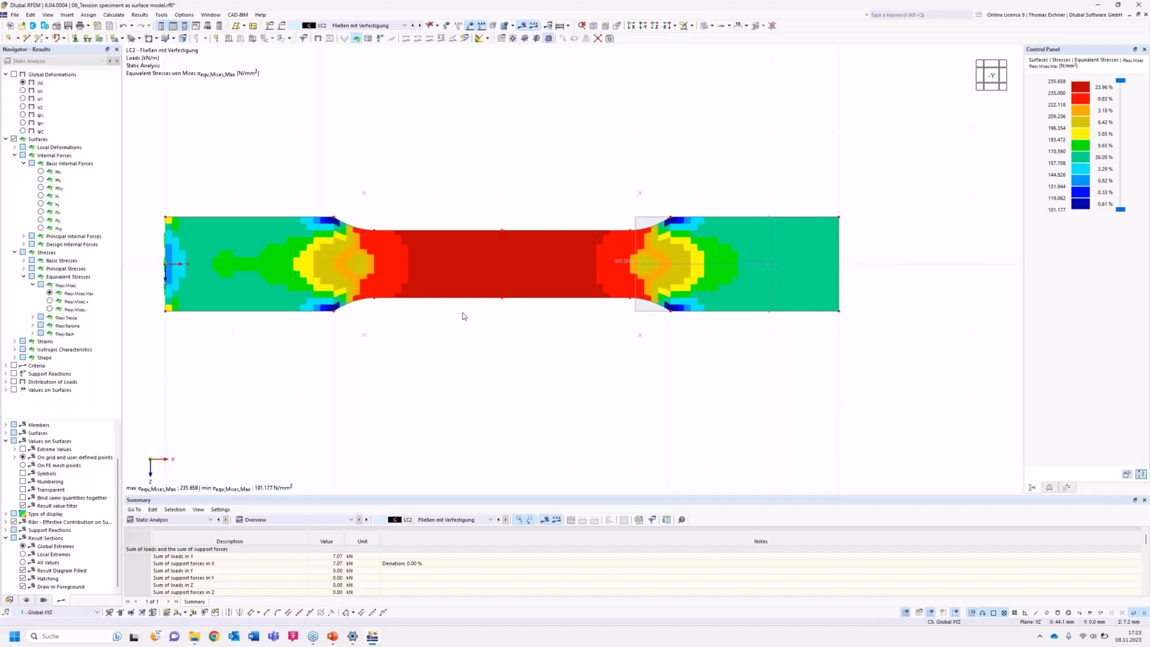
click(1097, 4)
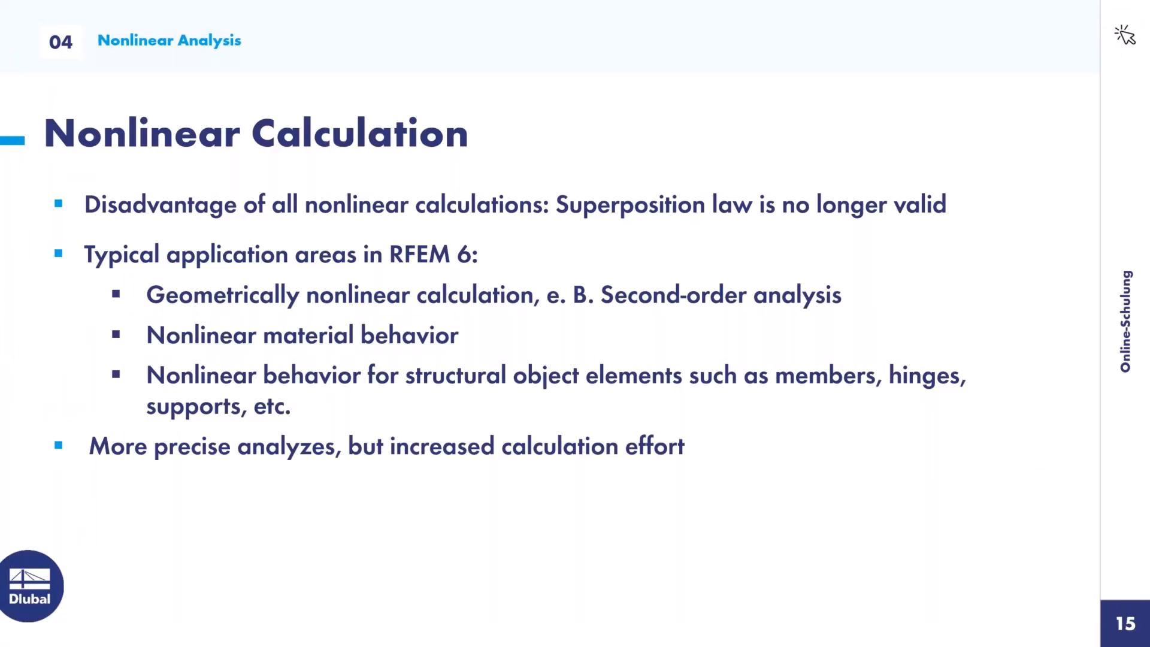
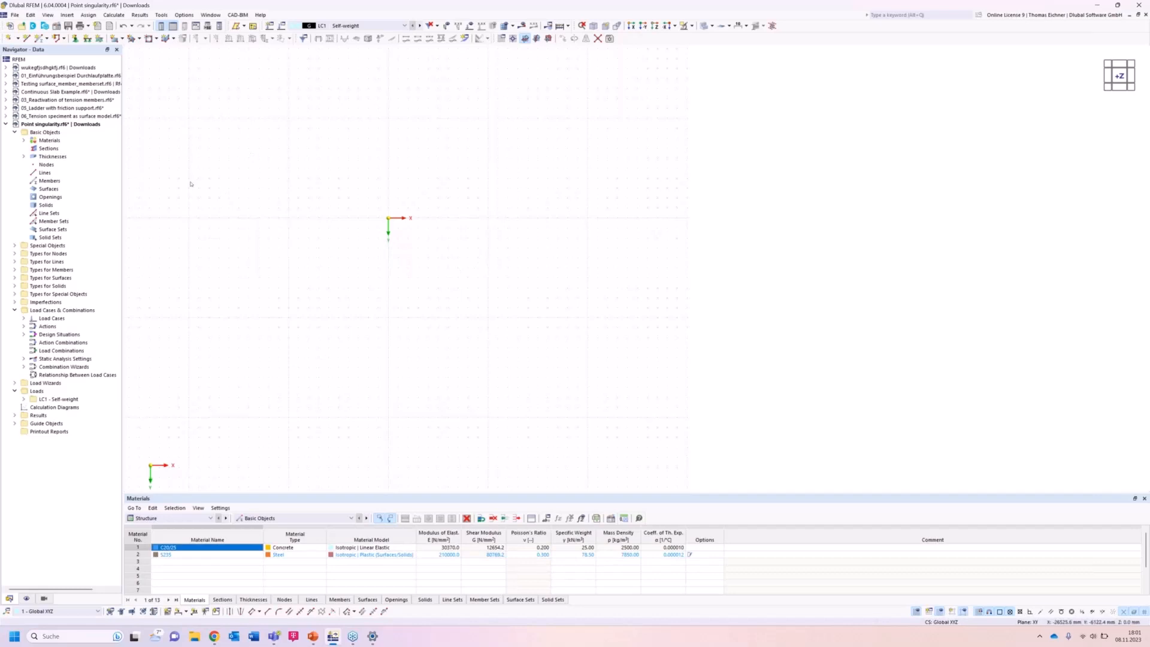
Delete all basic objects from the Point singularity model.
right_click(46, 133)
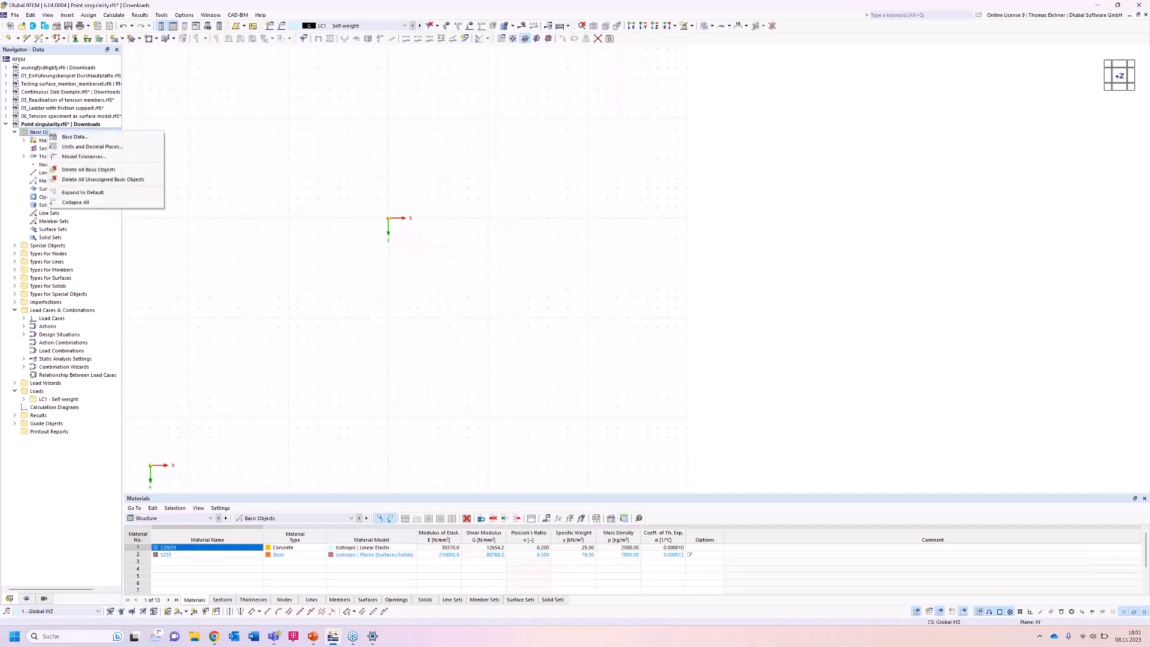
click(88, 170)
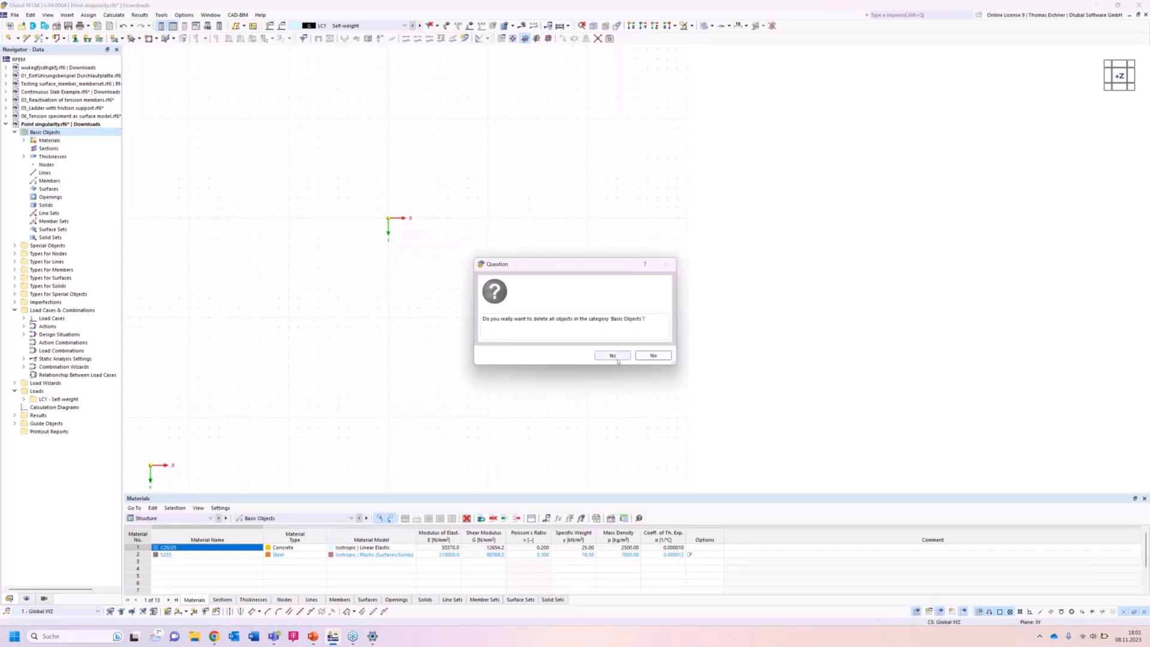
click(617, 359)
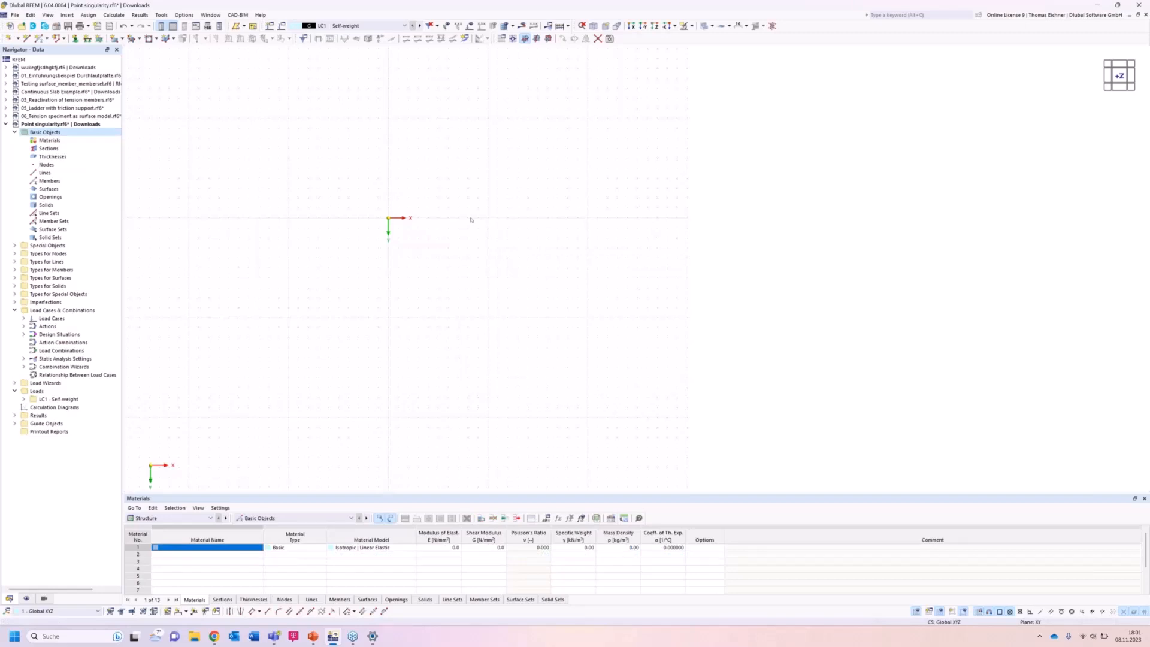
Create a linear elastic C30/37 concrete material according to DIN EN 1992-1-1/NA/A1:2015-12.
right_click(47, 143)
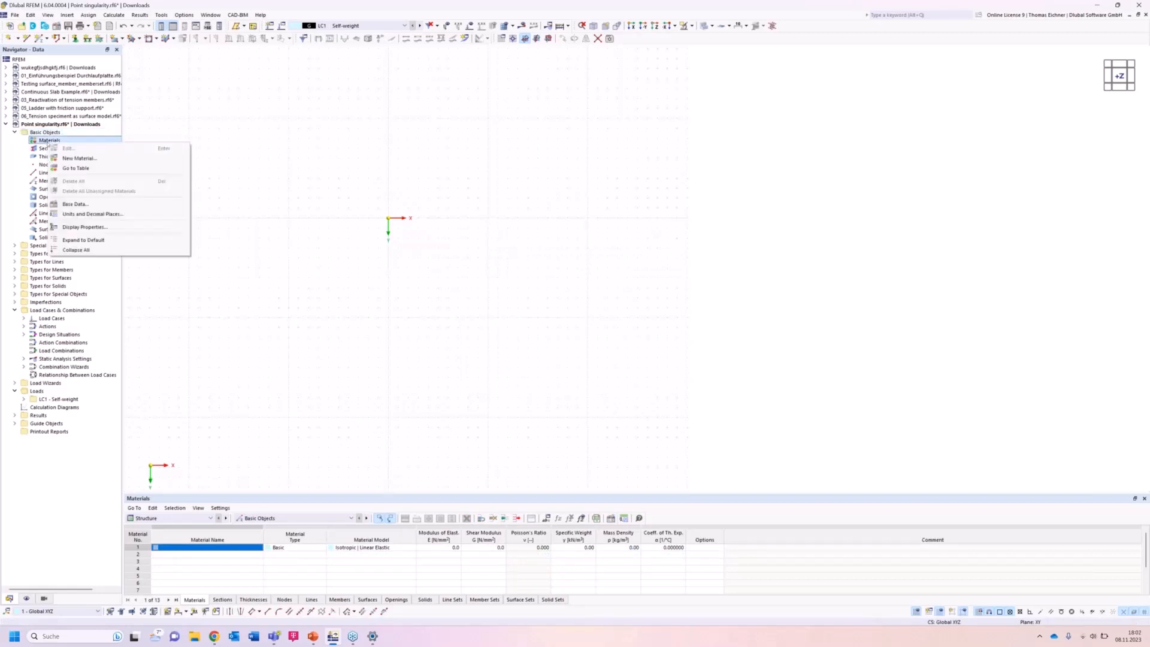
click(46, 149)
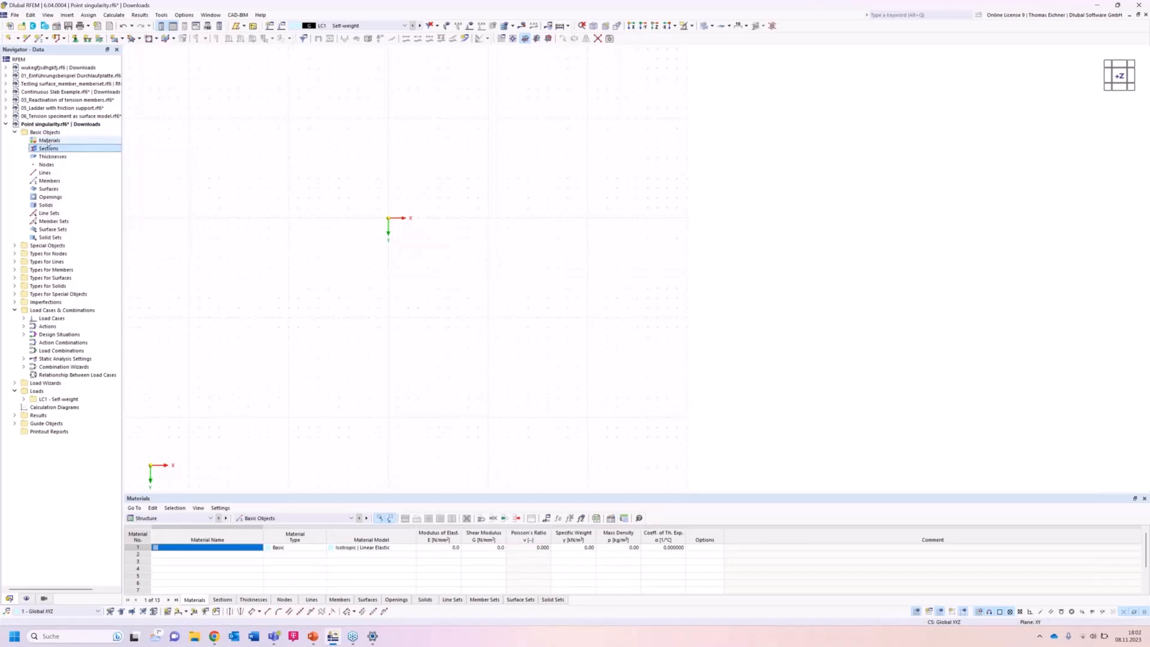
click(49, 141)
double_click(50, 144)
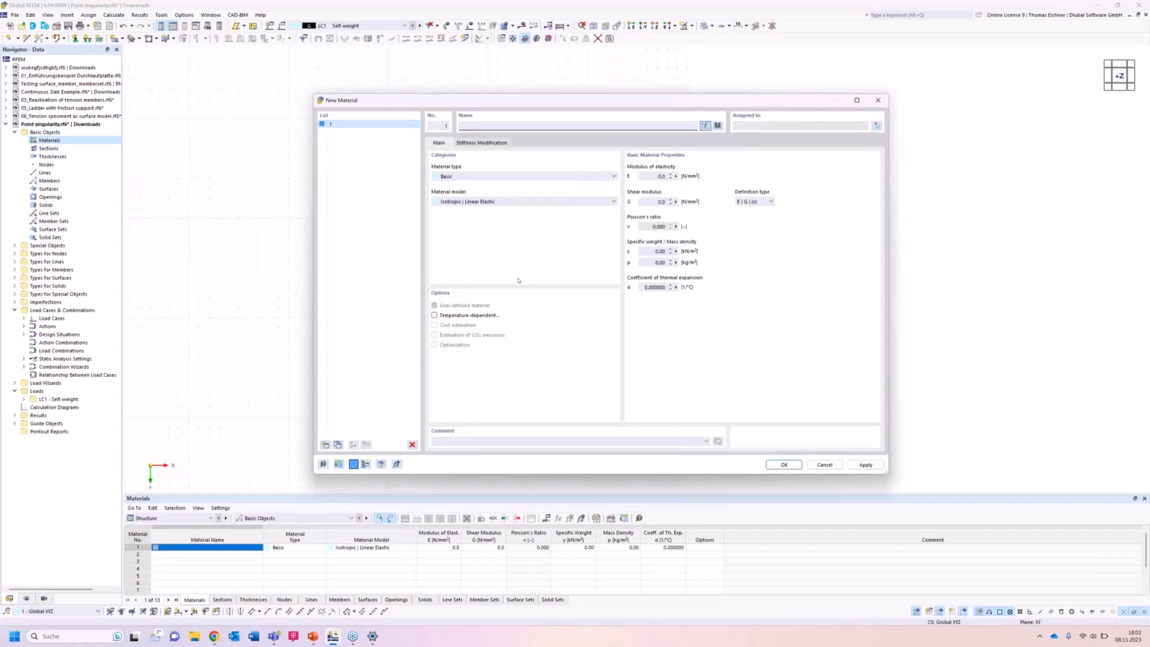
text(C3)
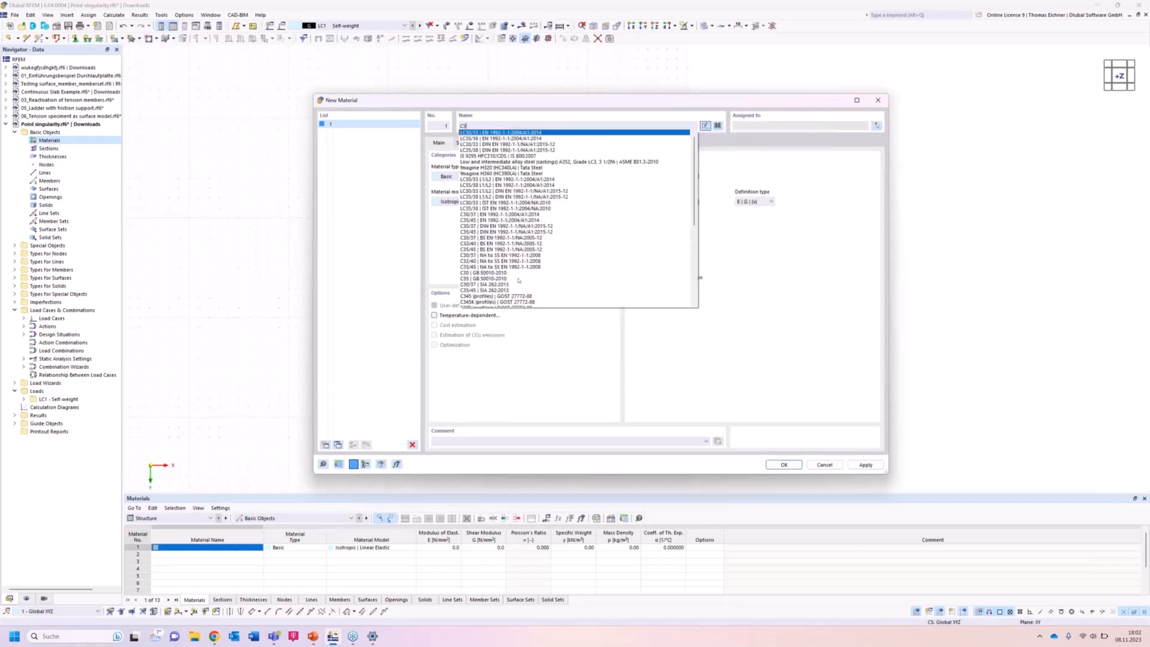
text(0/37)
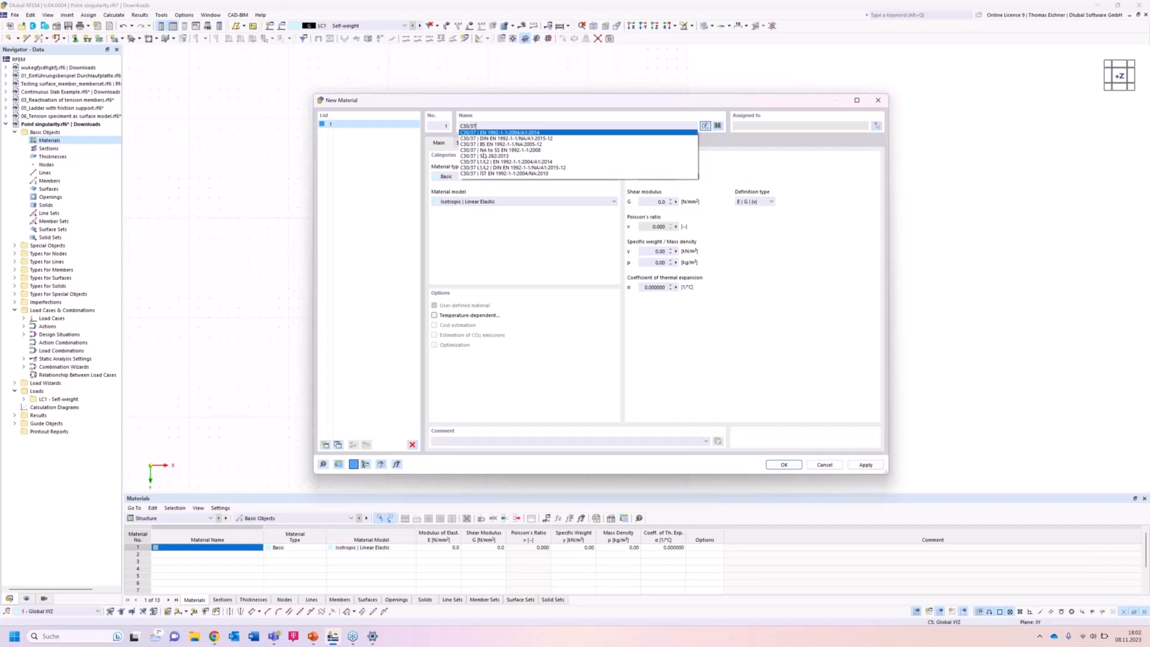
click(492, 138)
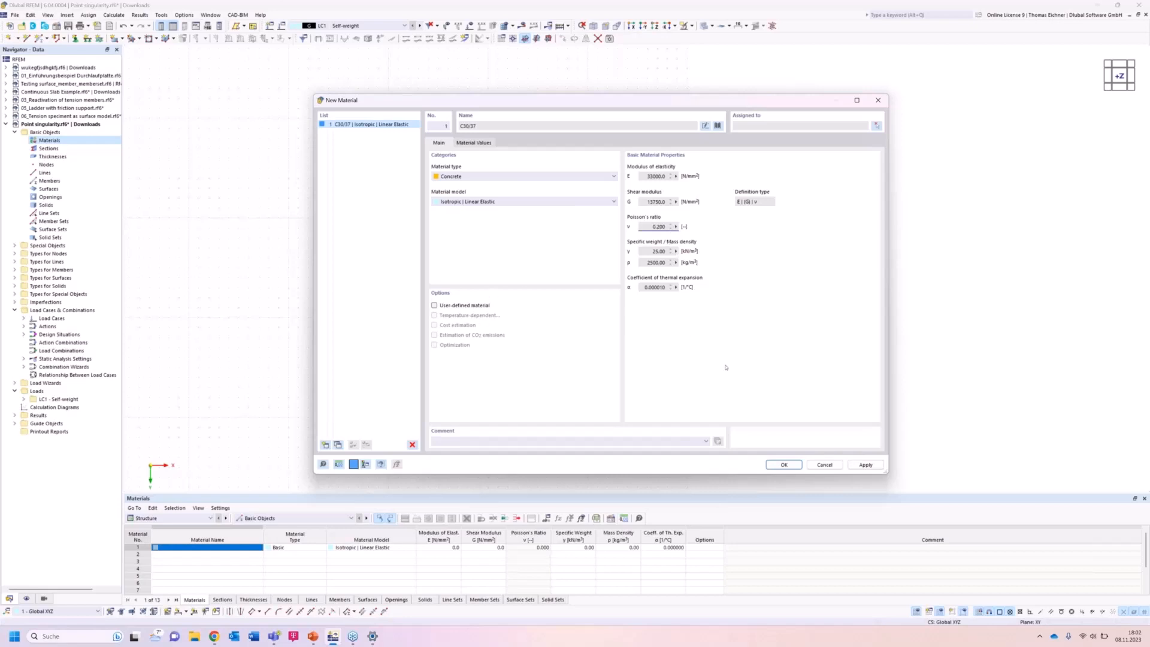
click(783, 464)
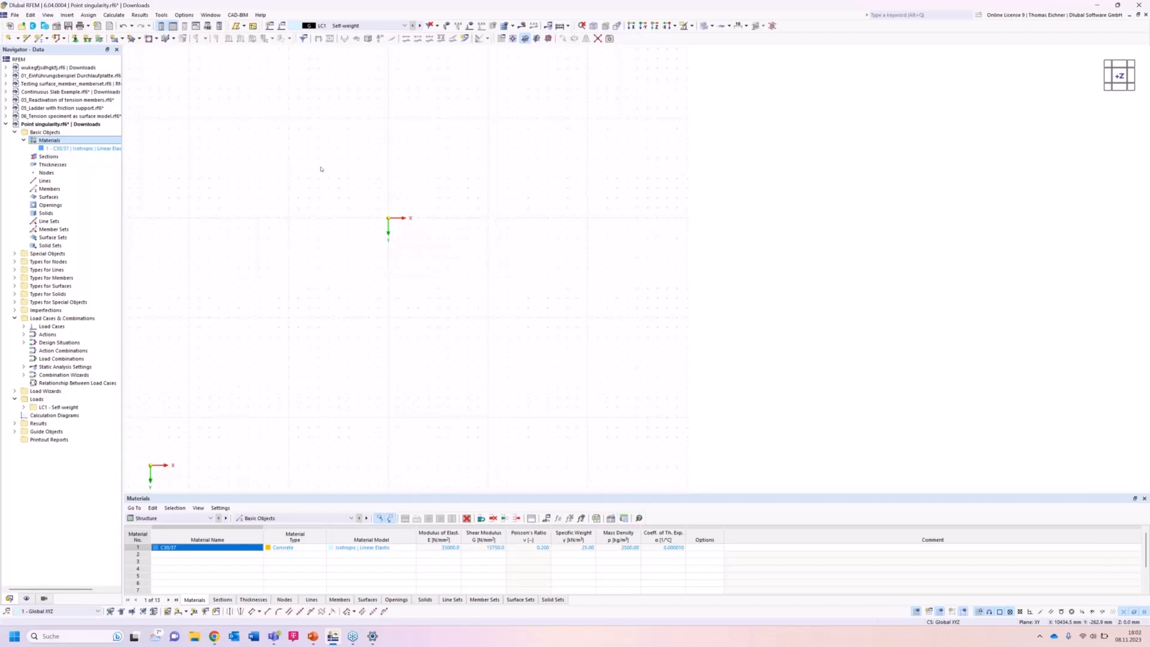
Create a uniform 300 mm thickness using the C30/37 material and check its entry among the thicknesses.
click(55, 167)
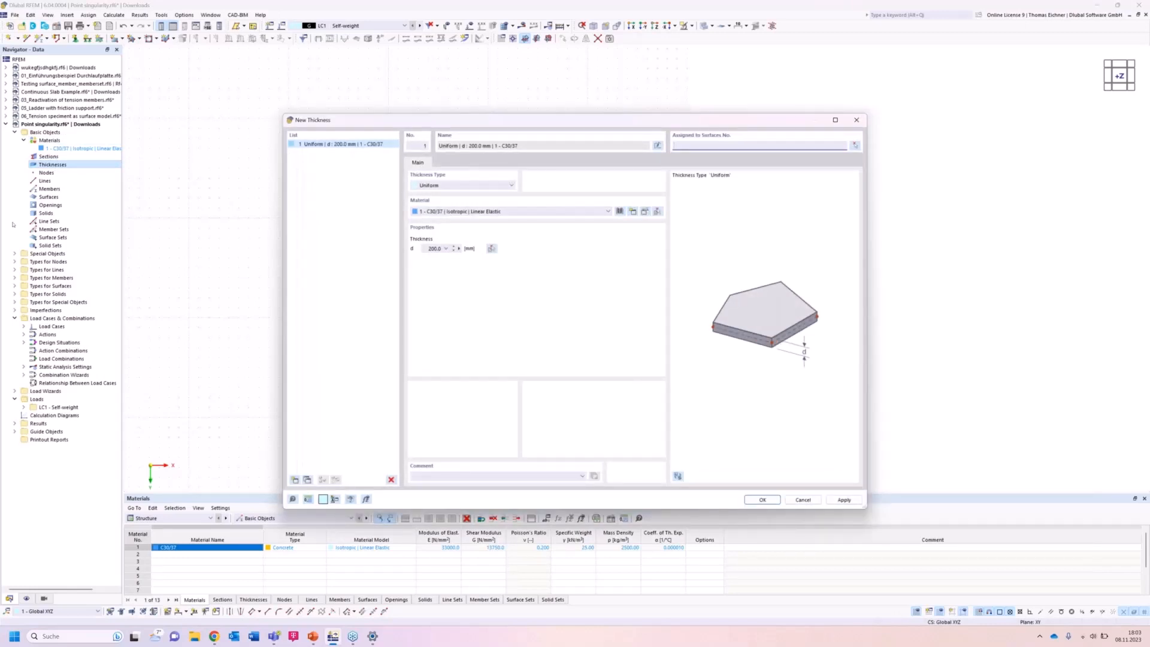
double_click(434, 249)
text(300)
click(763, 500)
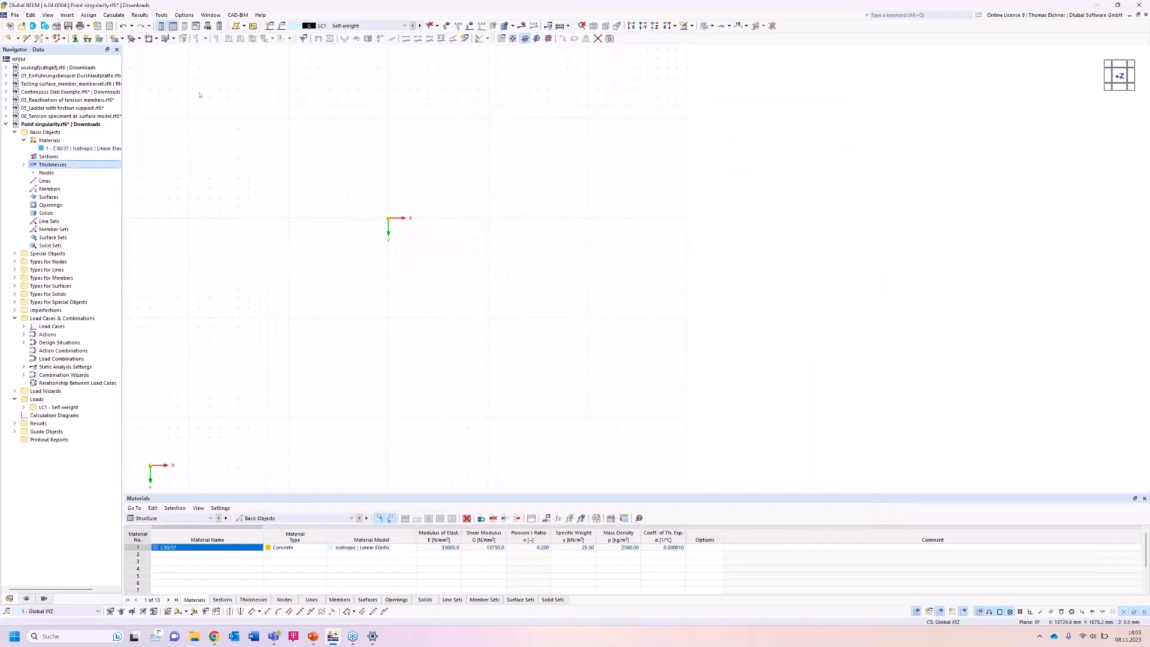
click(23, 164)
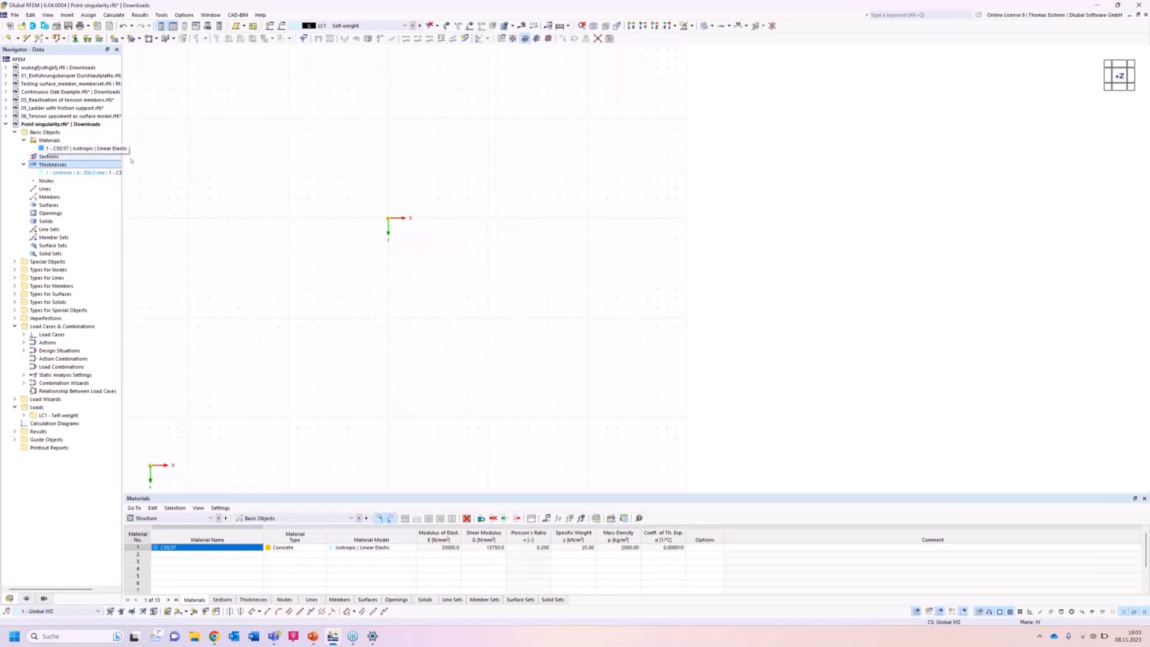
right_click(94, 173)
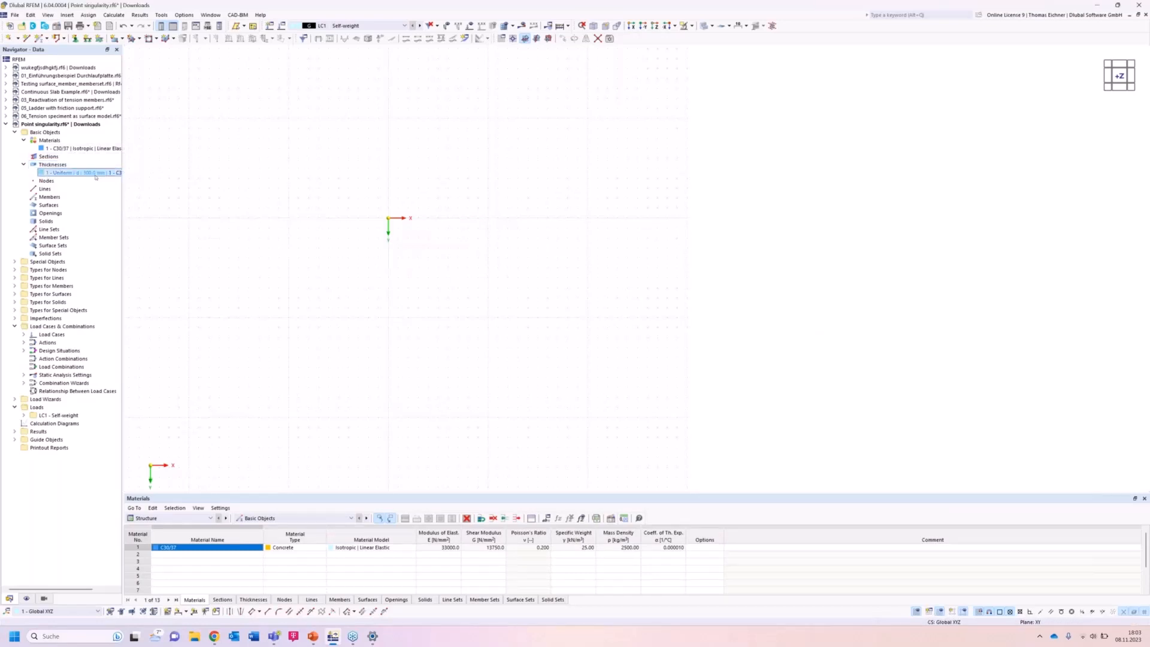
click(211, 161)
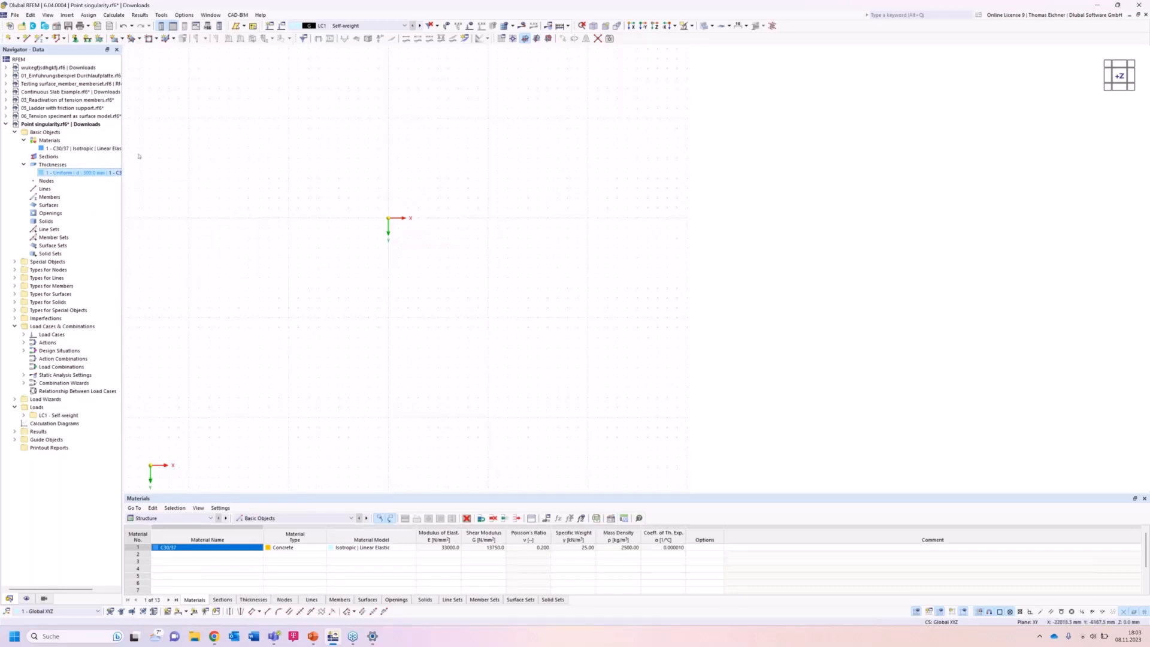
Draw a rectangular standard surface of 8000 by 6000 mm from the origin with the 300 mm thickness.
click(114, 38)
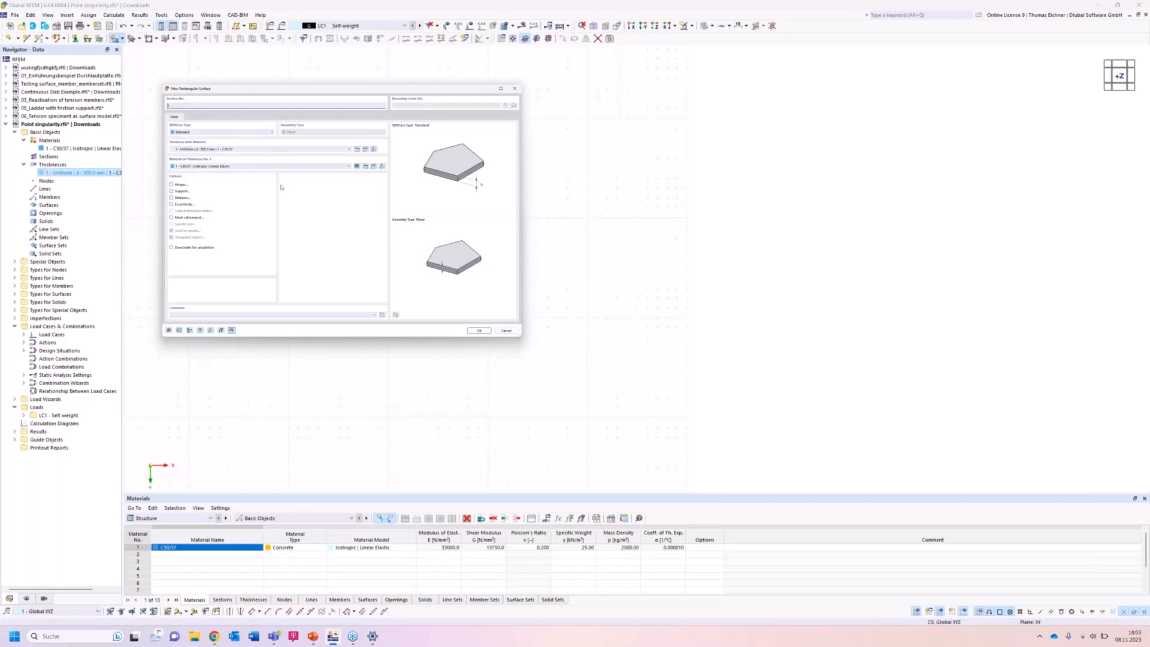
click(479, 333)
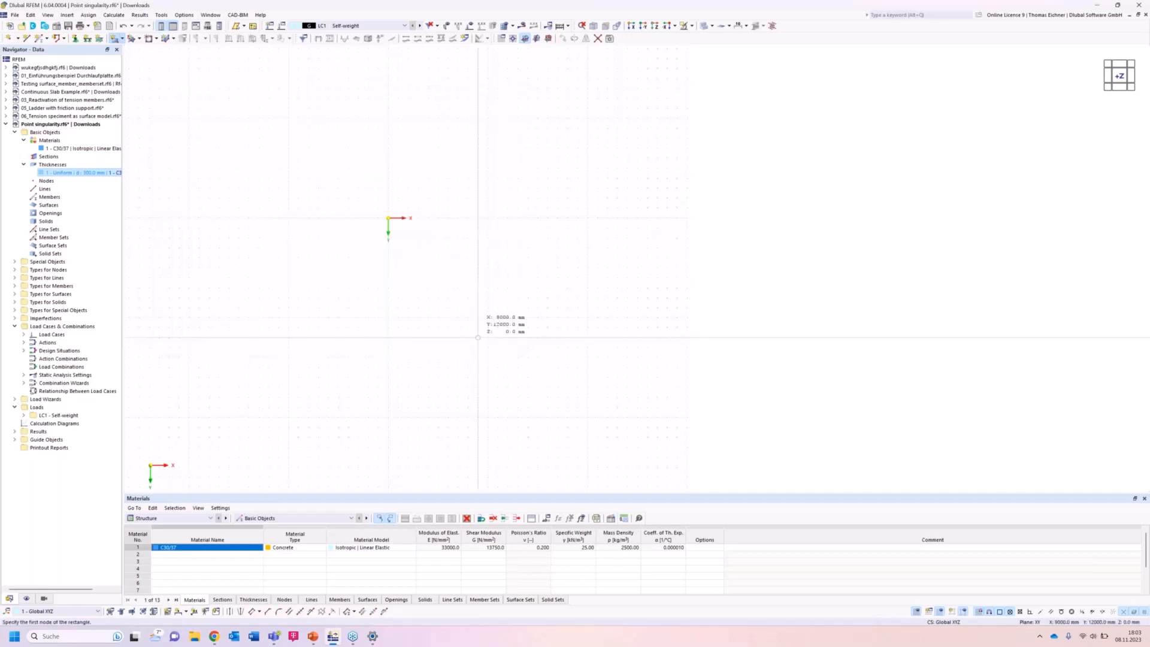
click(388, 218)
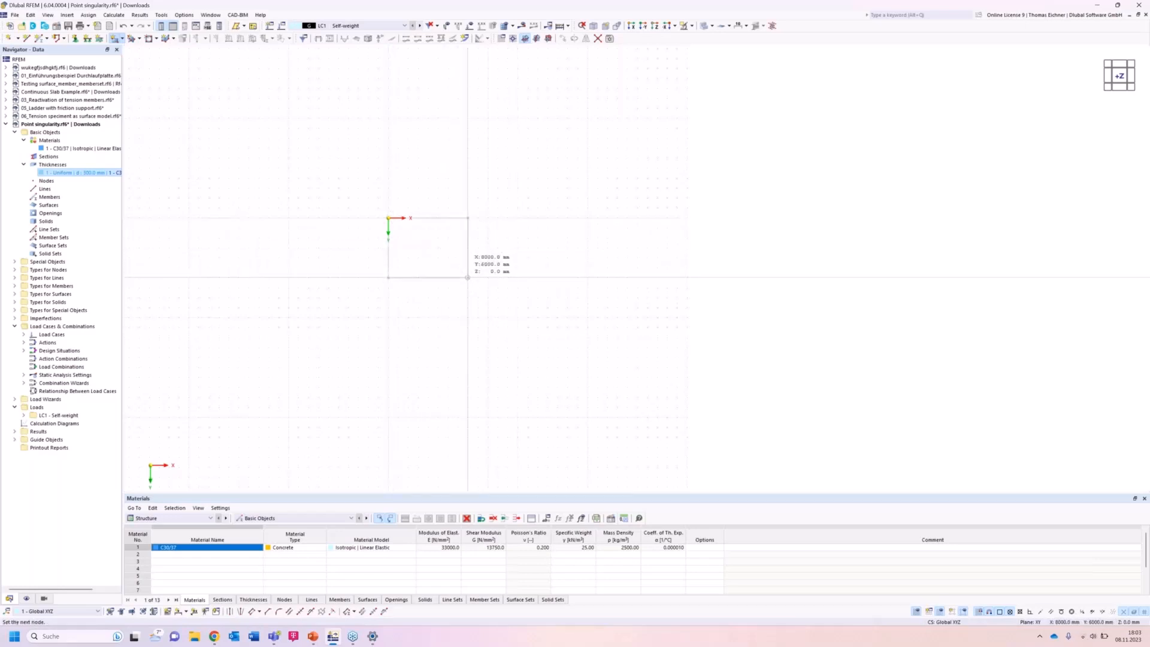
click(468, 278)
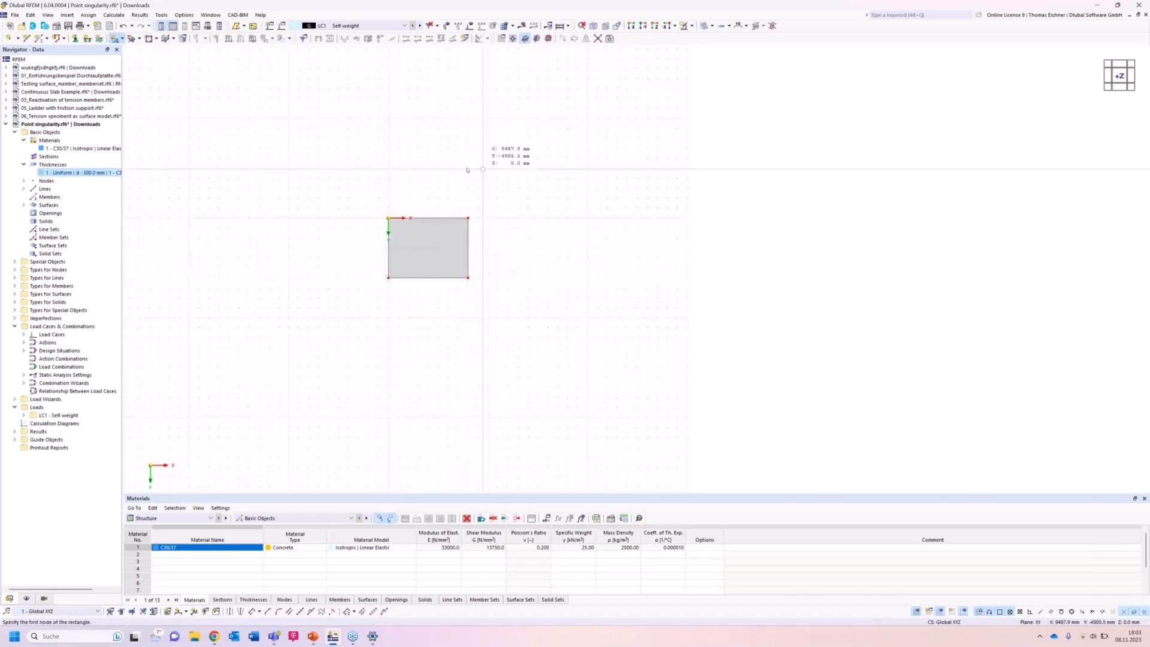
key(Escape)
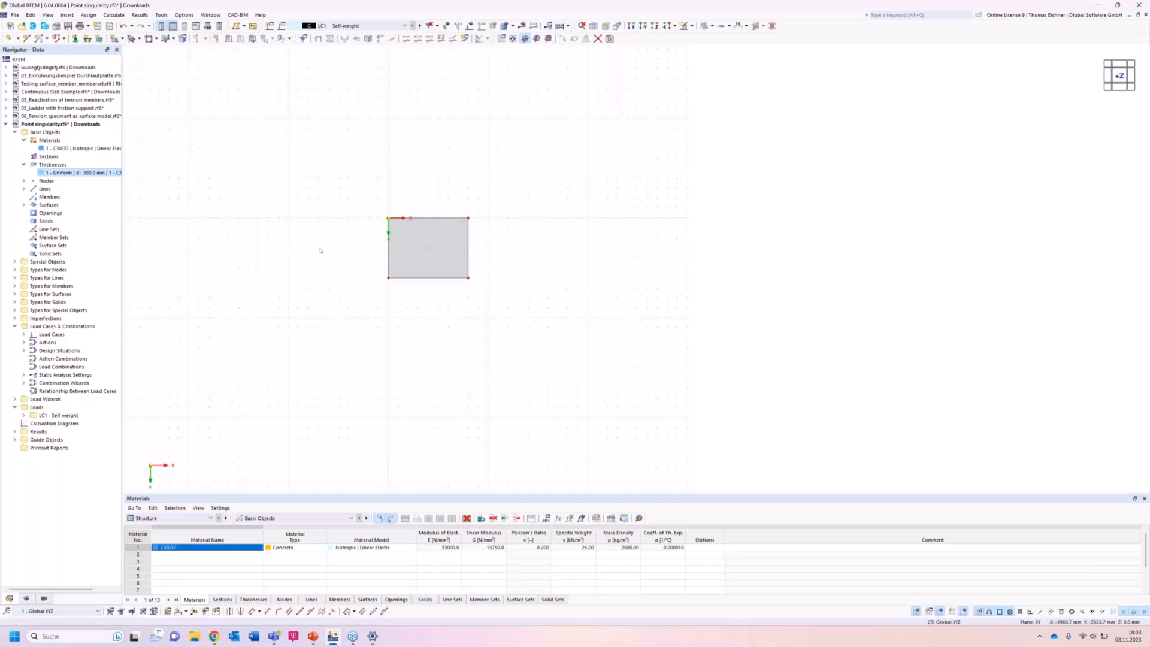
Place a node at the centre of the slab at X 4000, Y 3000, Z 0 mm.
scroll(321, 249, up, 2)
scroll(329, 256, up, 4)
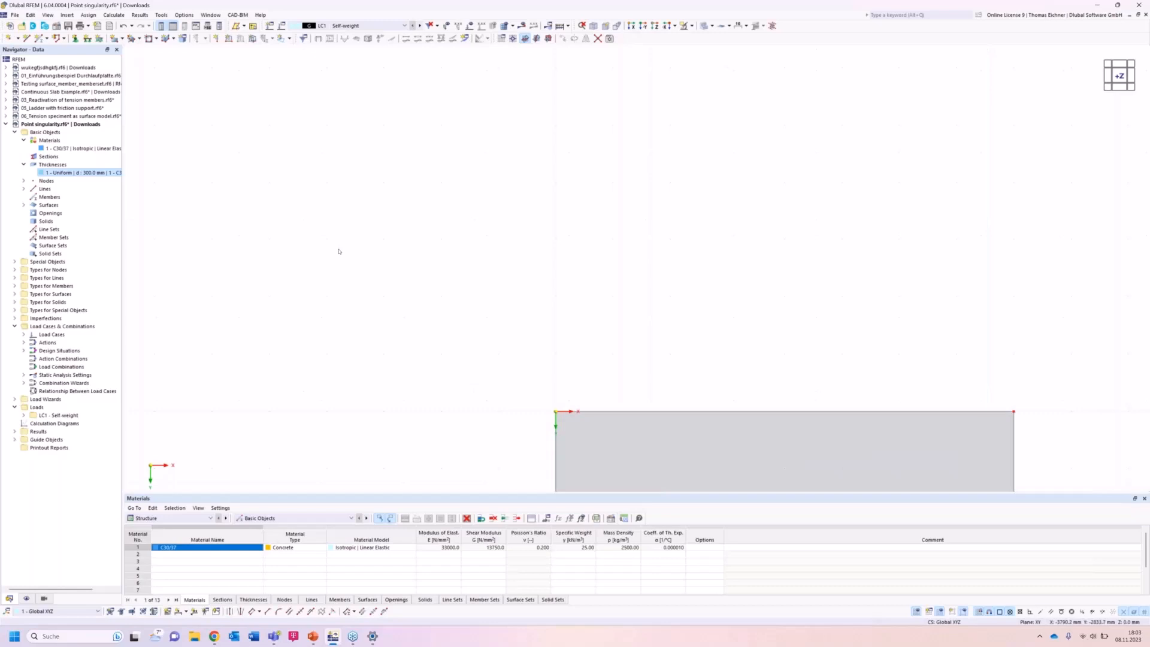
key(F8)
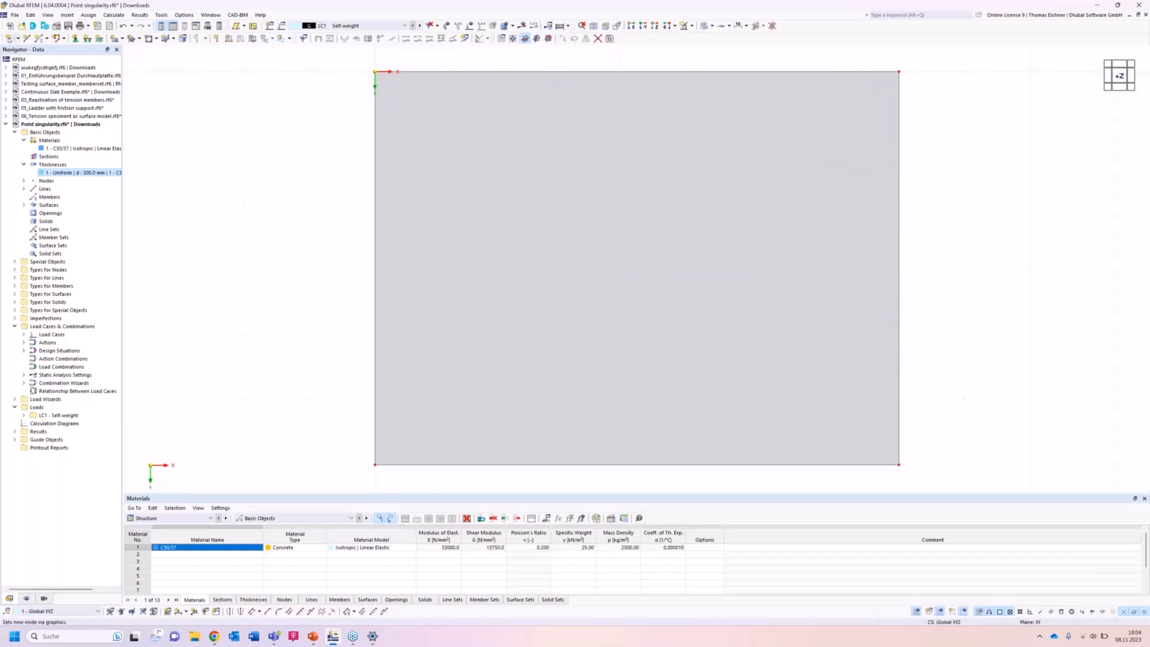
click(8, 40)
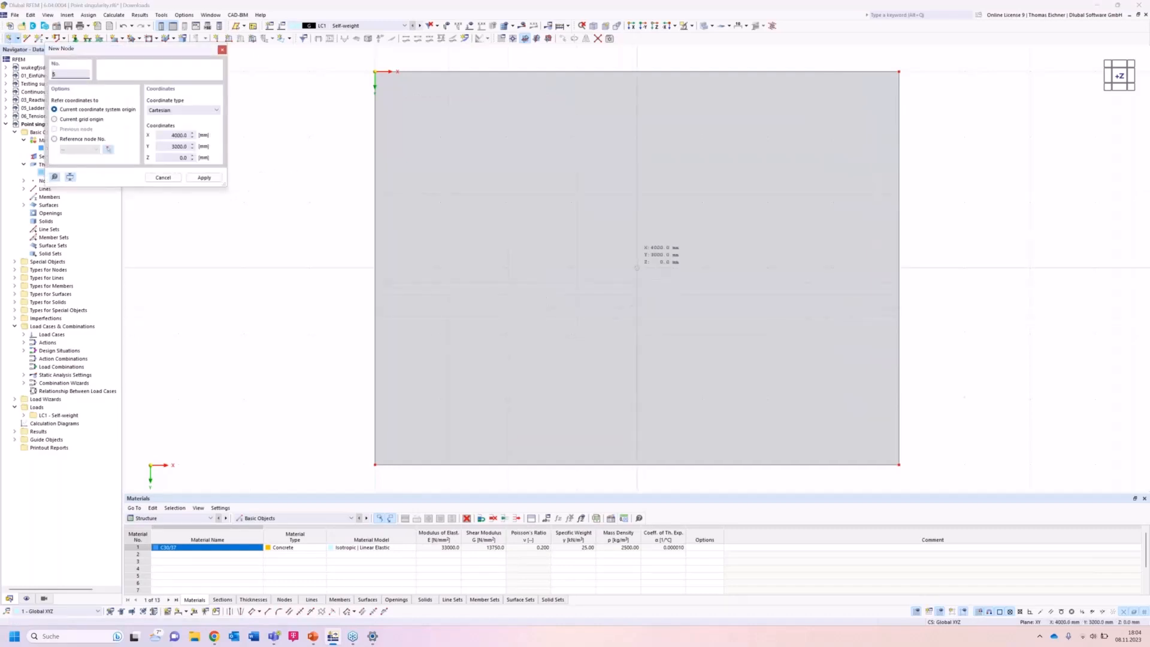
click(637, 268)
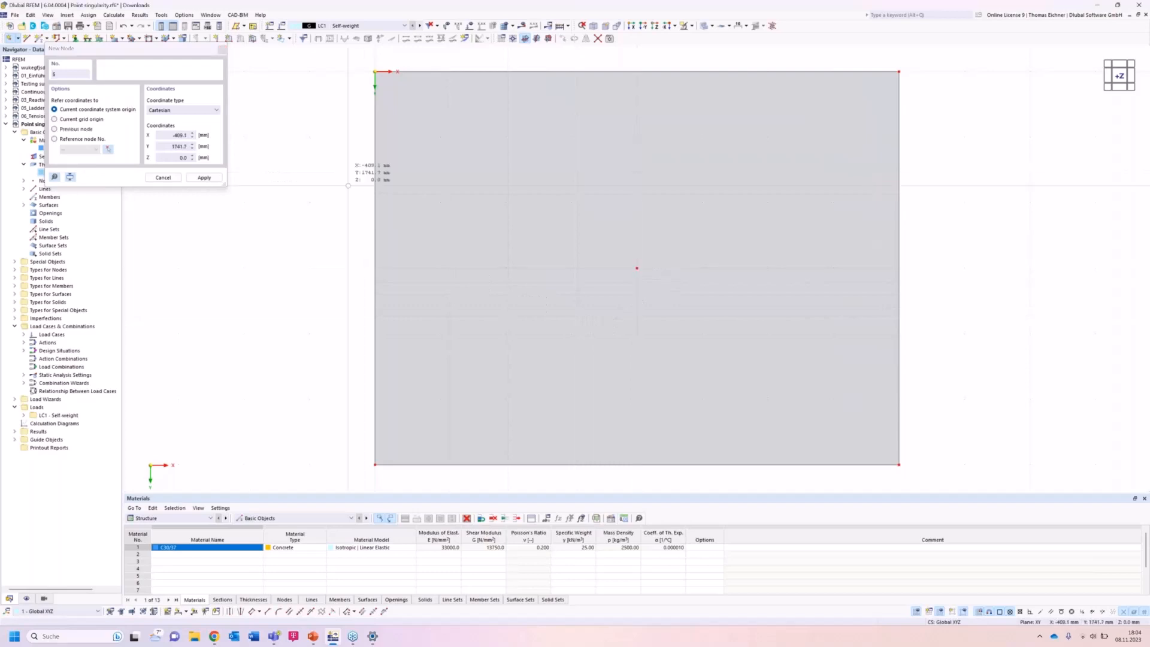
key(Escape)
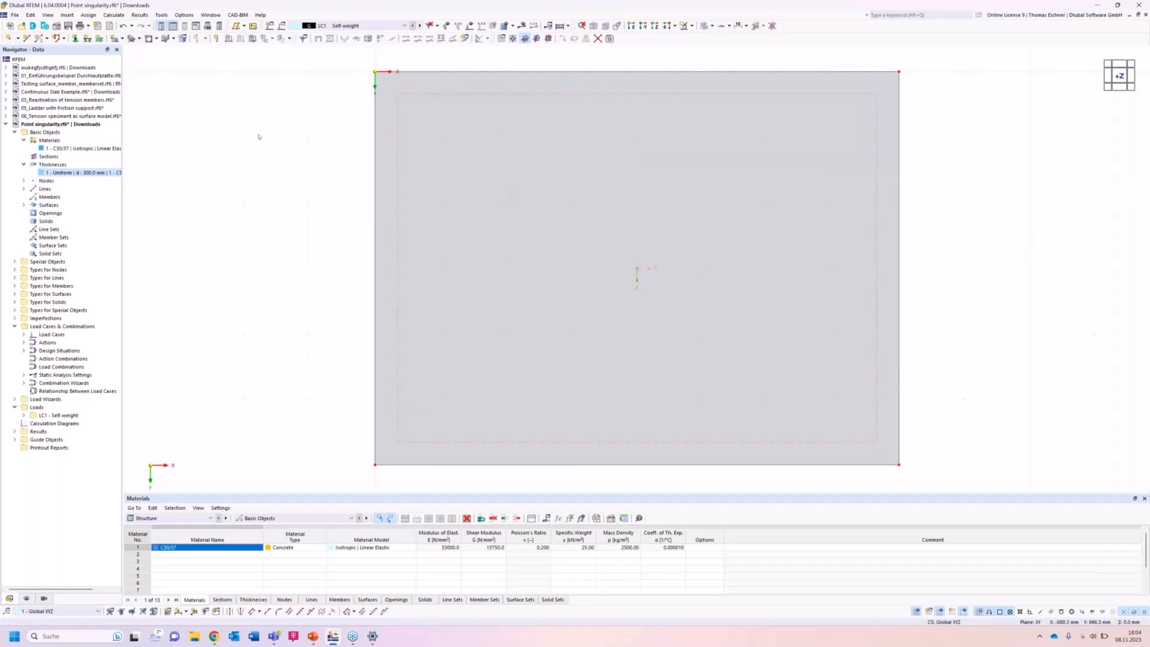
Apply a 100 kN nodal force in the Z direction to the slab's centre node in LC1 Self-weight.
click(216, 39)
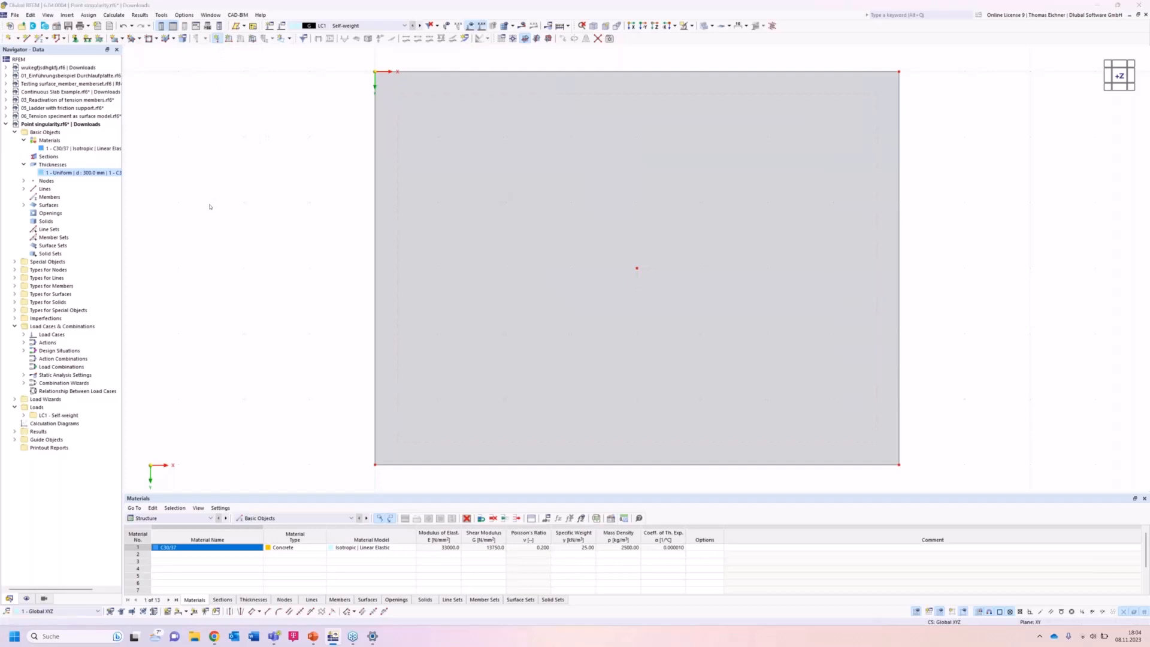
drag(578, 163, 434, 170)
key(Tab)
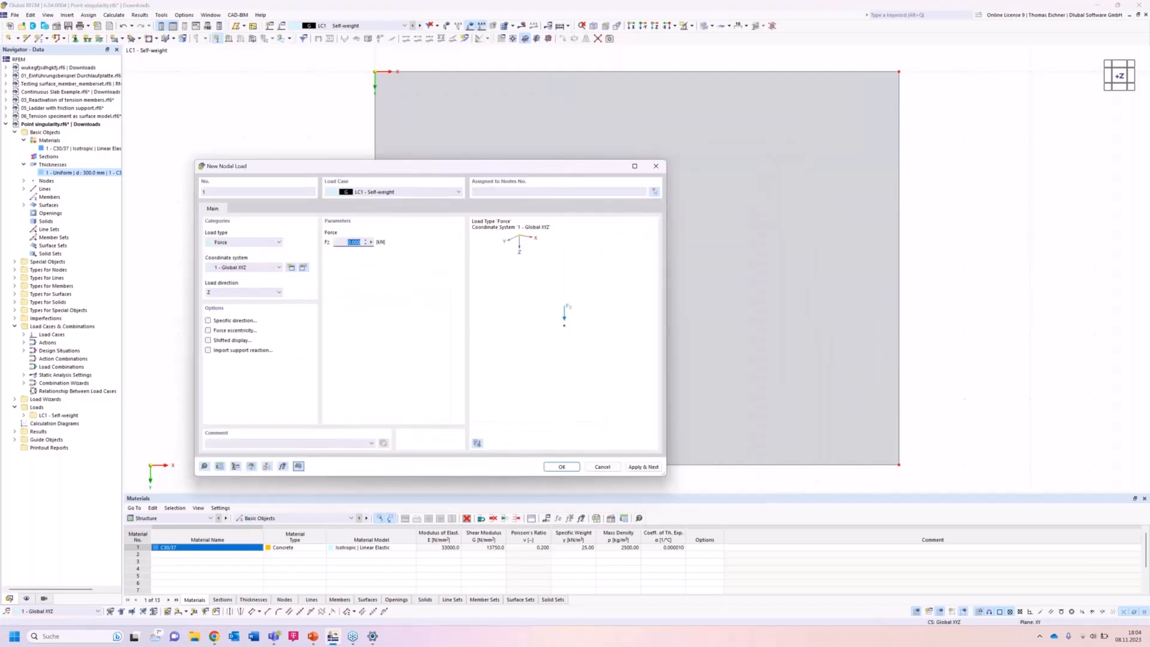
text(1)
click(566, 470)
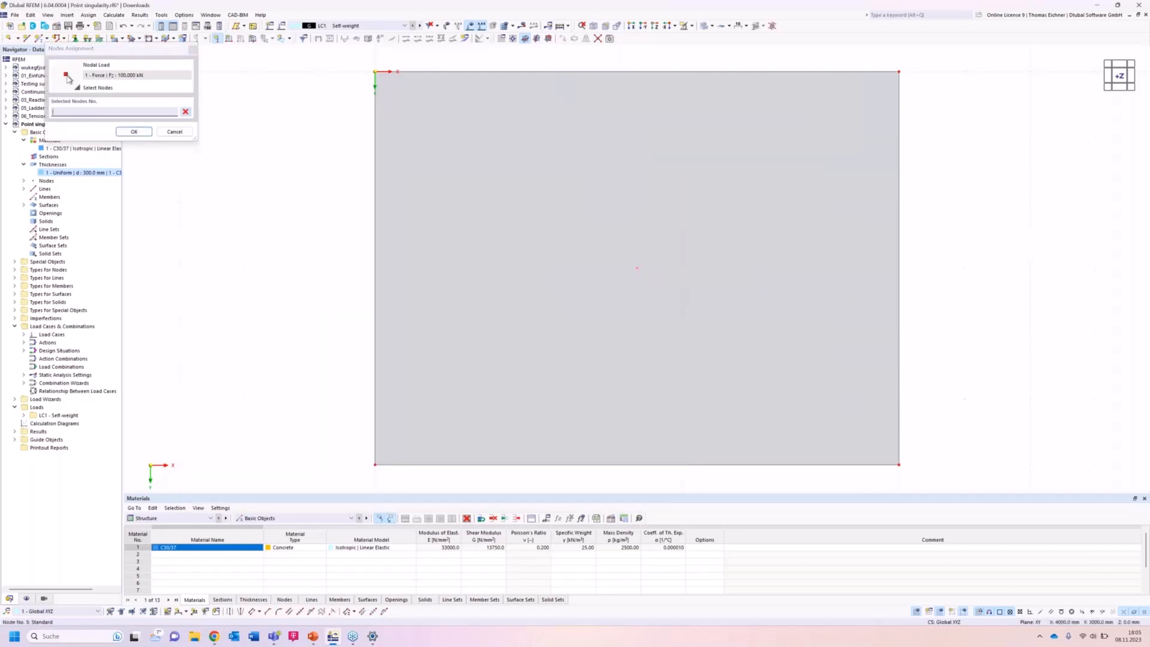
click(636, 268)
click(138, 131)
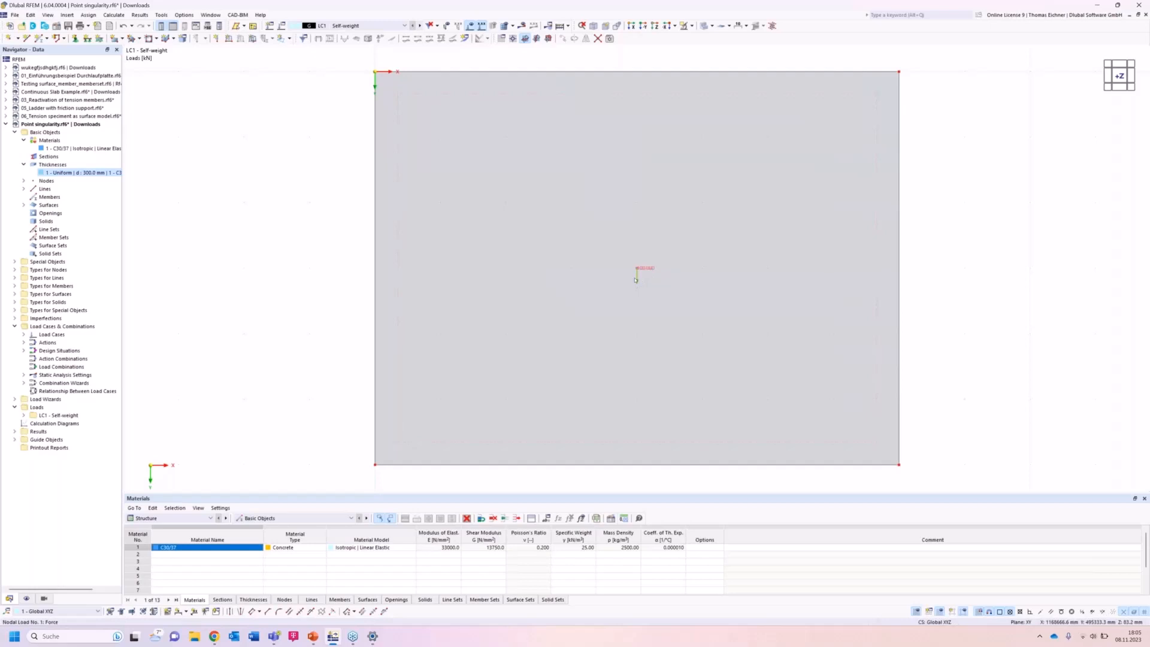
click(288, 39)
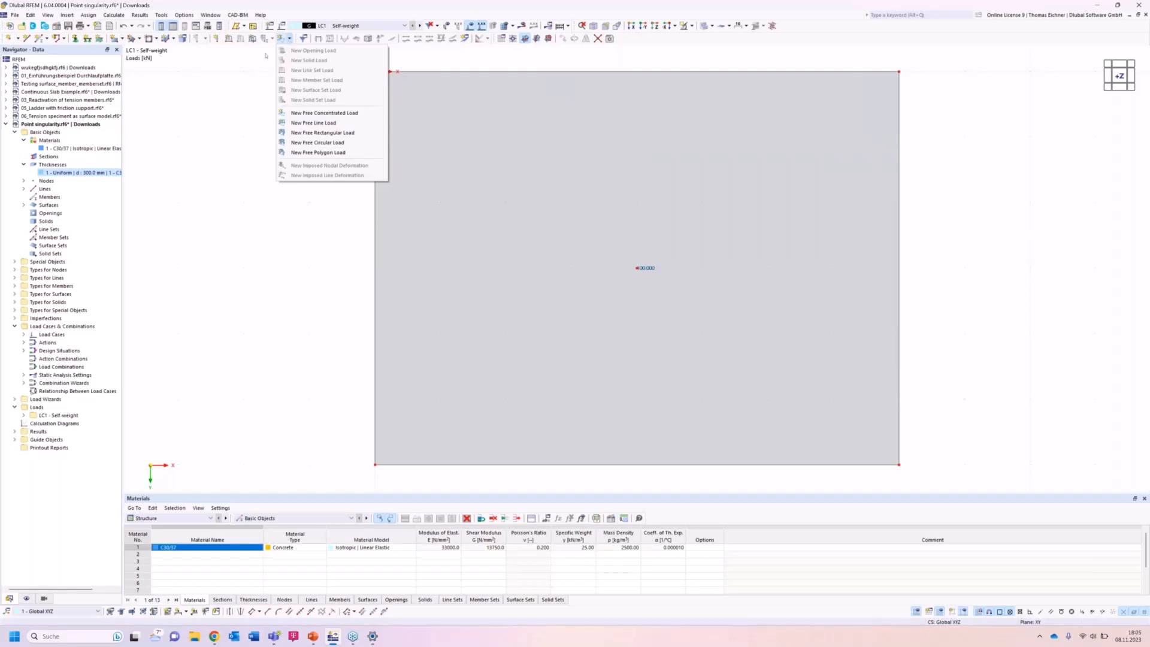
click(185, 149)
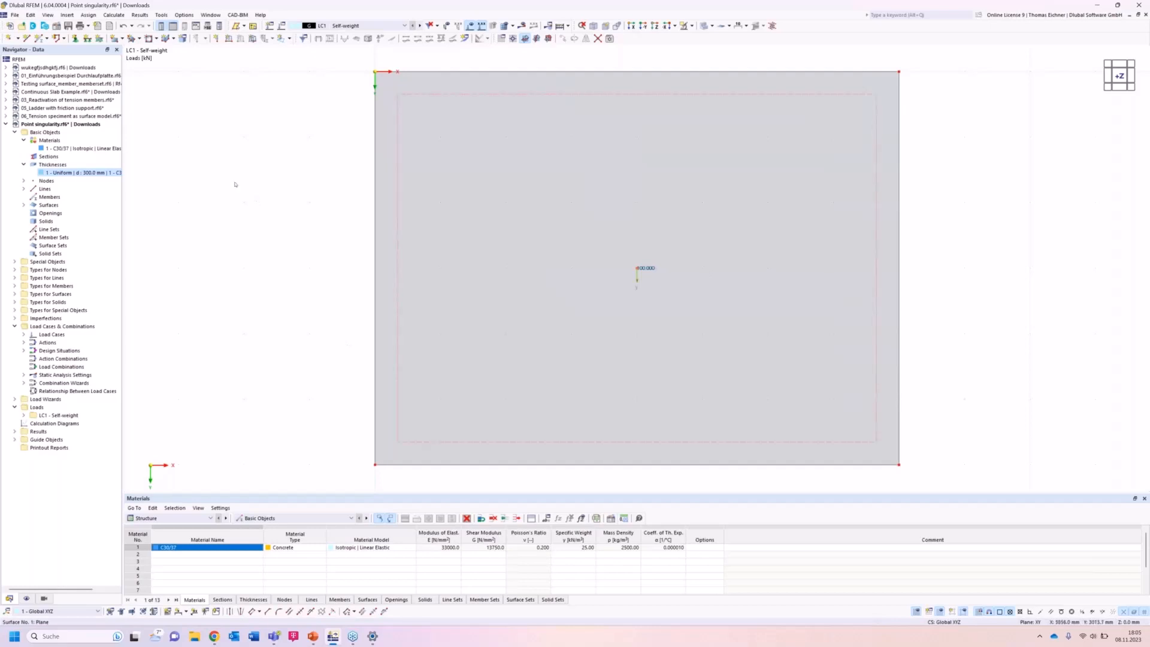
Assign the hinged line support to all four edges of the slab.
scroll(235, 184, down, 2)
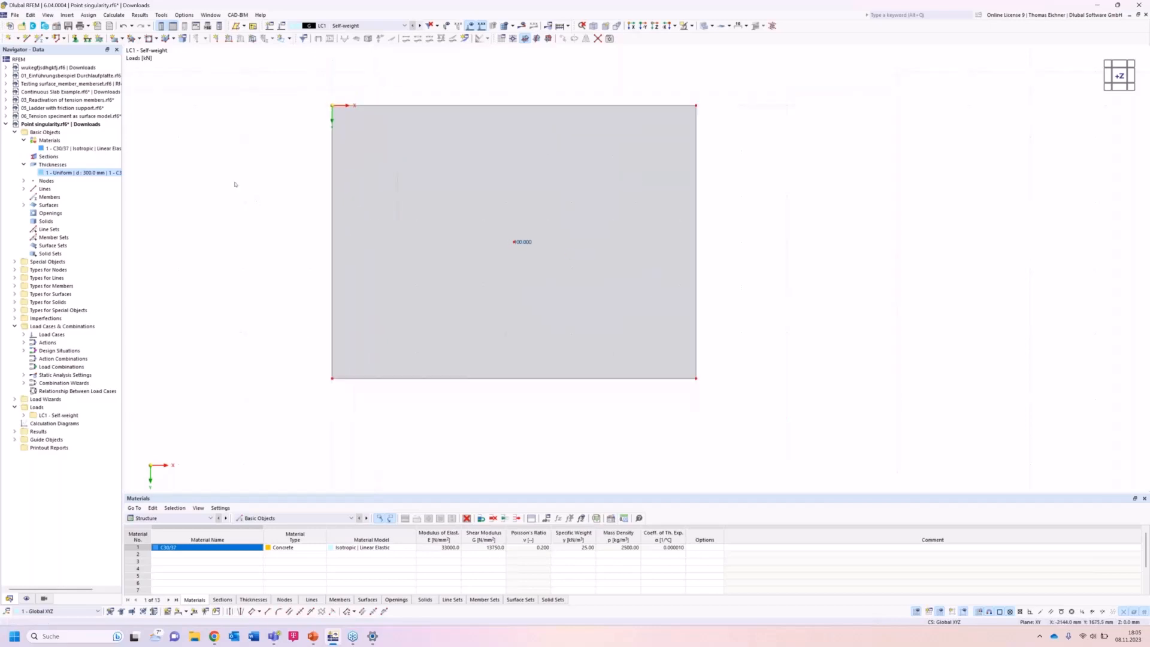
middle_drag(235, 185, 267, 203)
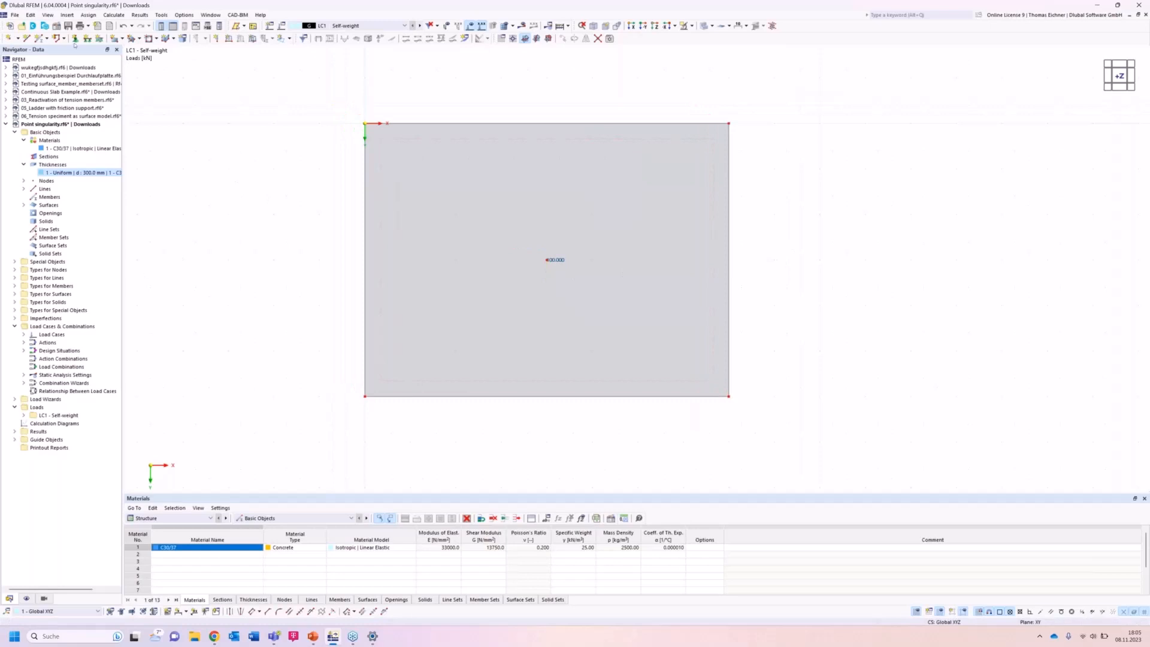
click(87, 39)
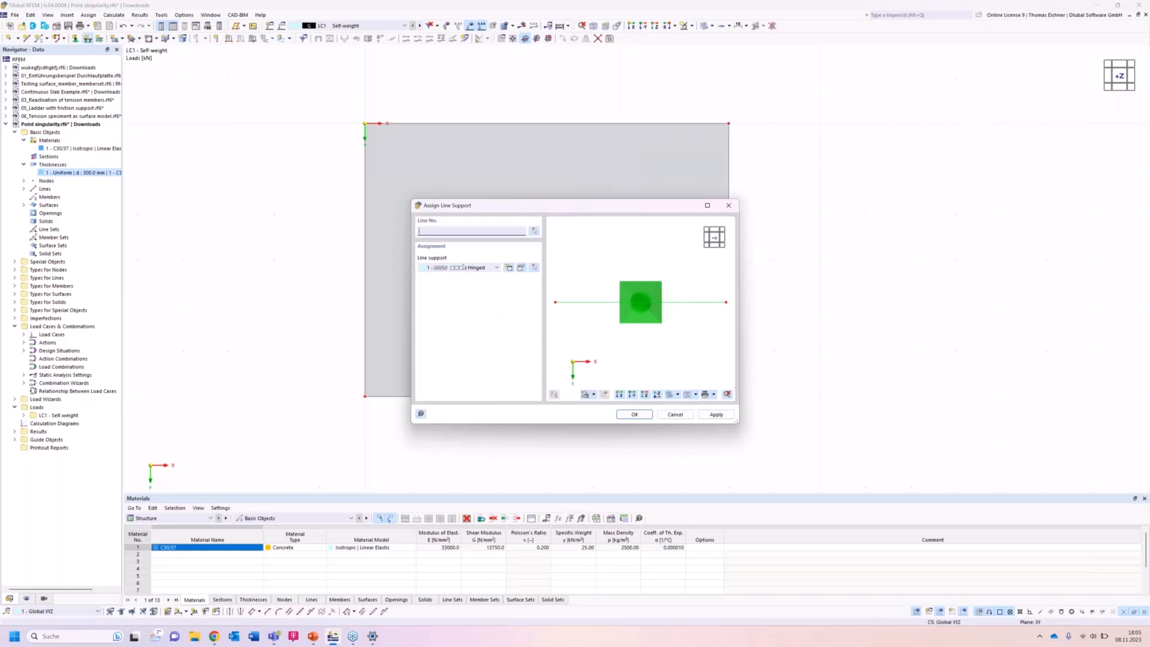
click(628, 415)
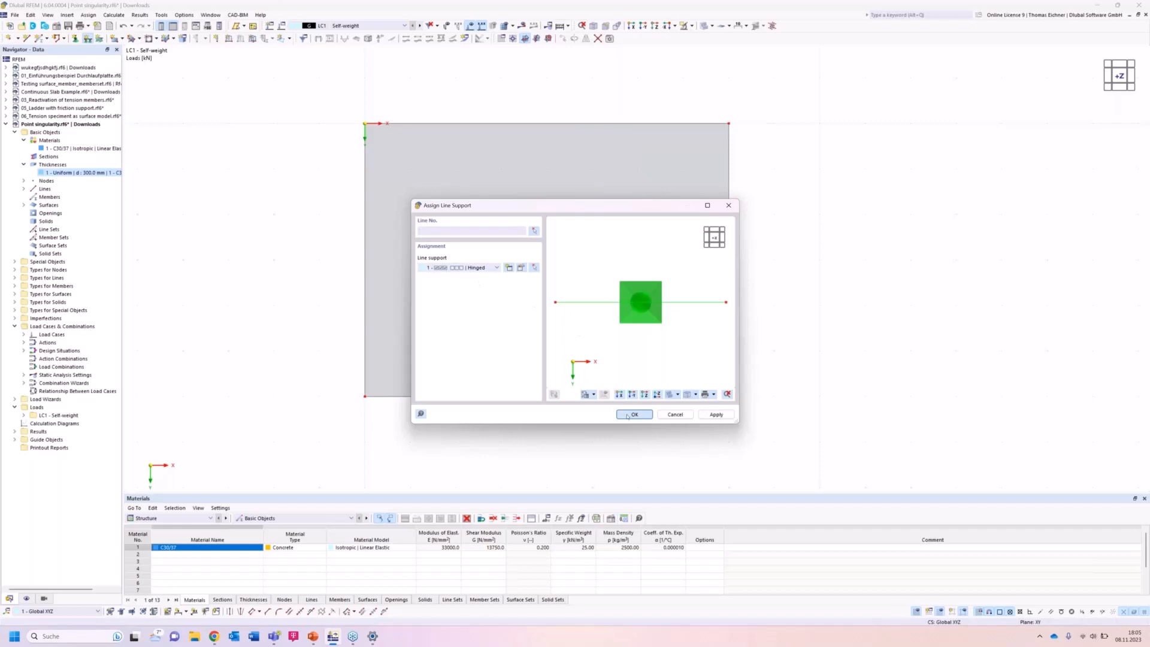
drag(299, 426, 770, 96)
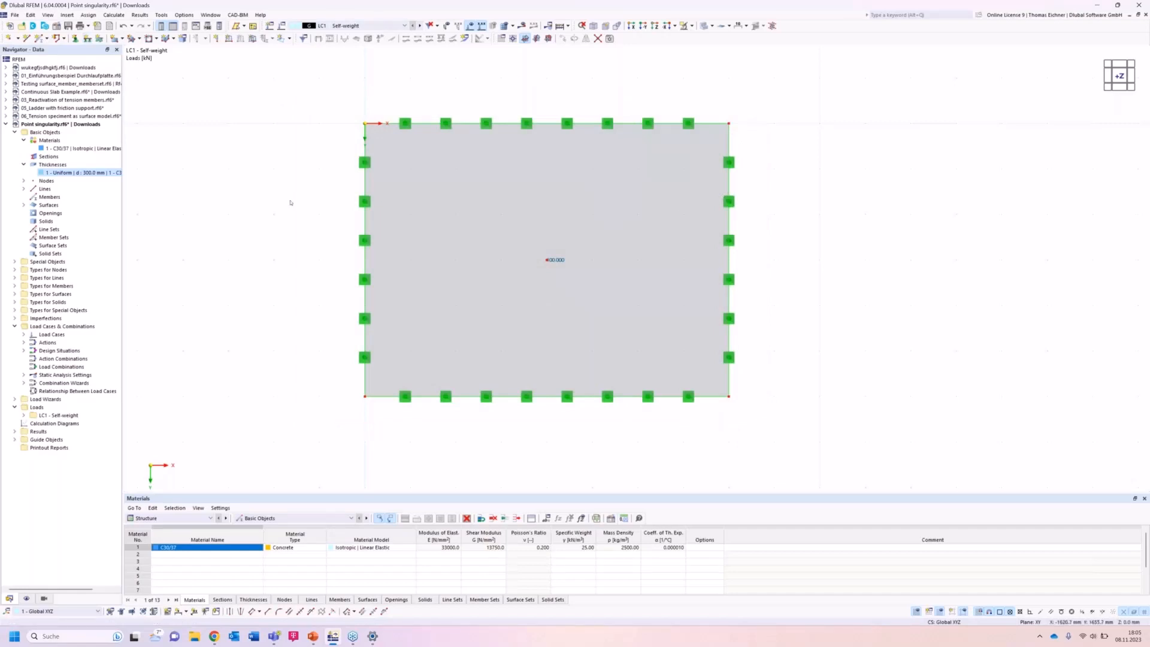
Try to copy the whole slab with its supports and load three times at an X displacement of 10 mm, and undo the copies.
scroll(289, 203, down, 5)
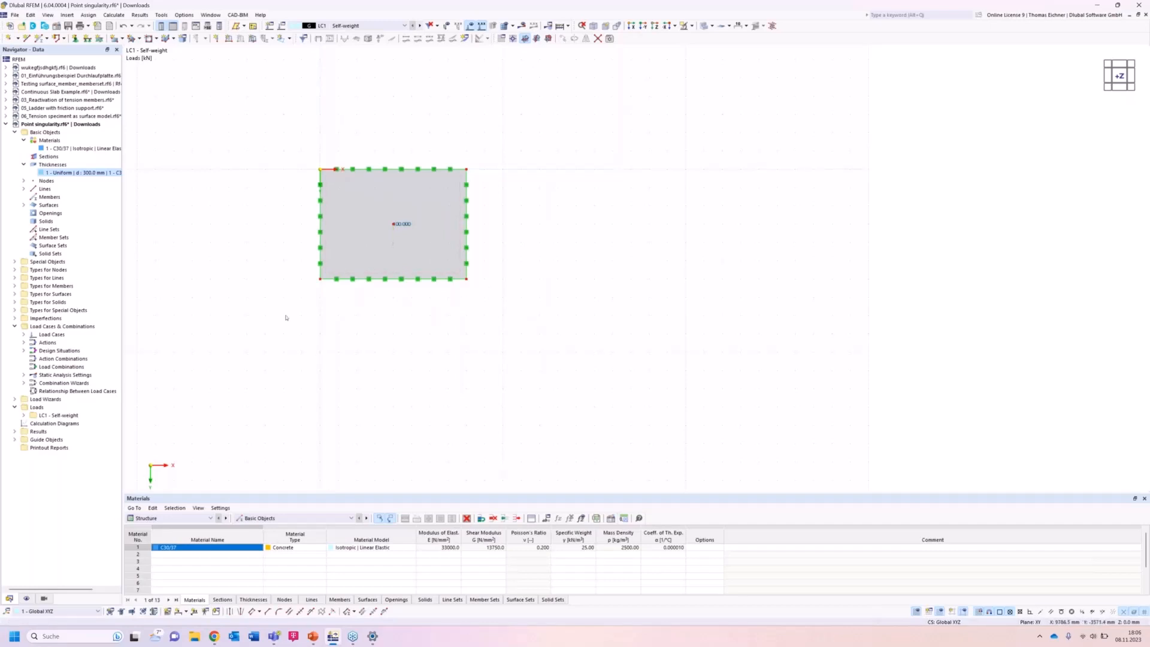
drag(268, 340, 564, 106)
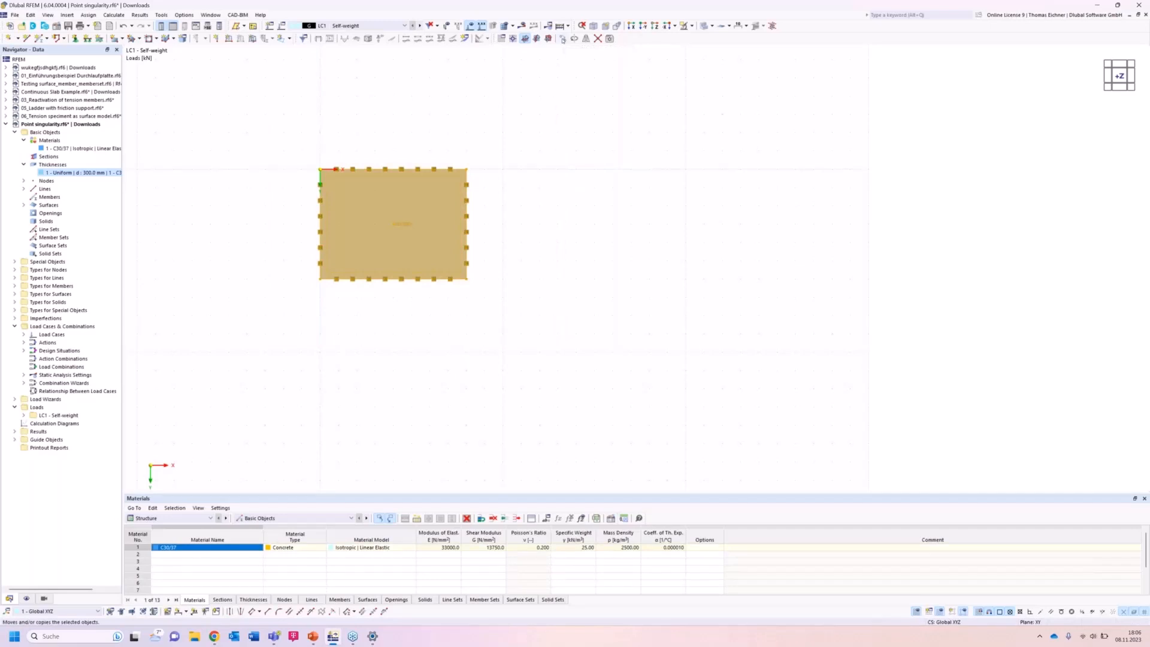
right_click(563, 40)
click(562, 38)
drag(544, 202, 461, 301)
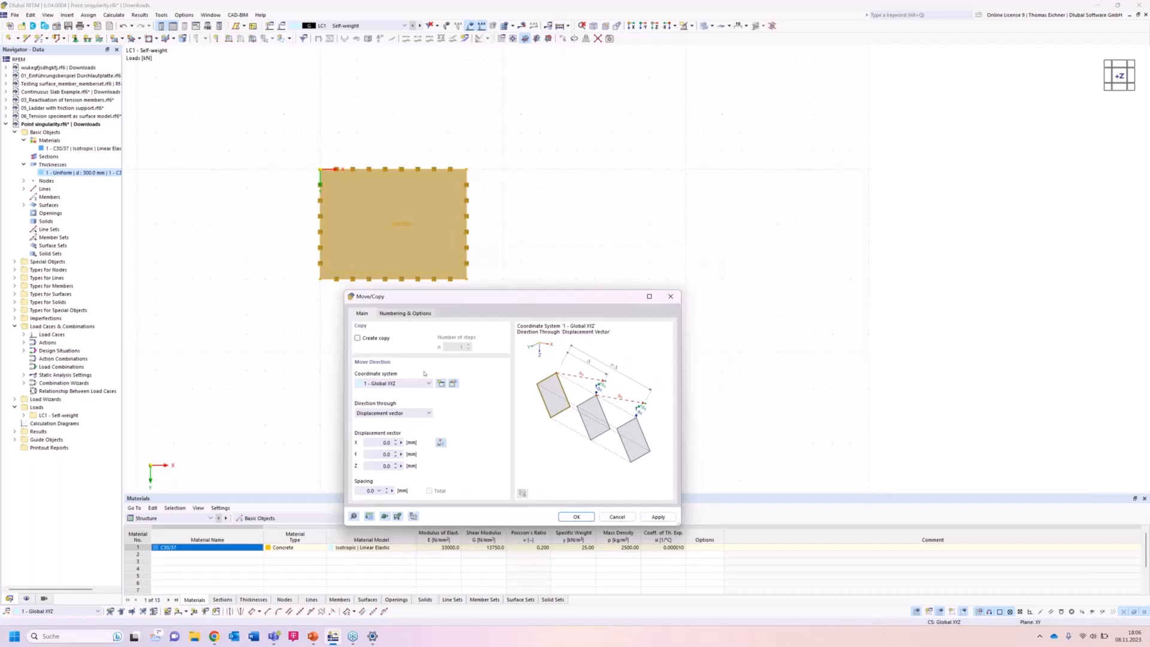
double_click(377, 441)
text(1)
click(389, 340)
click(460, 348)
text(3)
drag(538, 300, 483, 311)
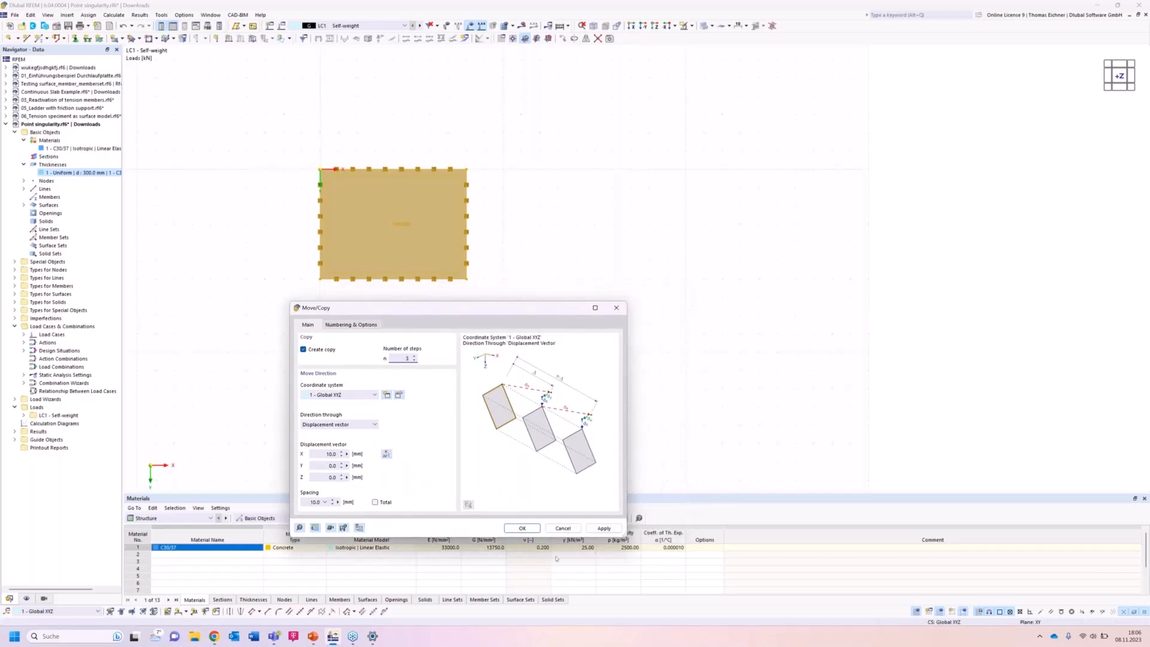
click(330, 453)
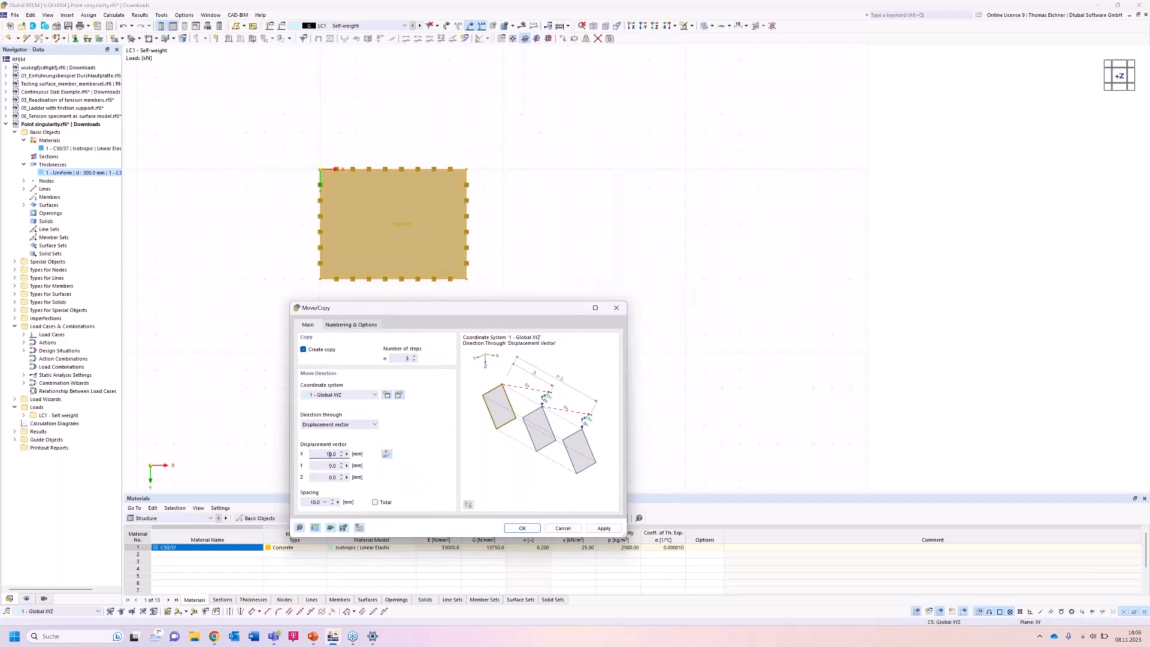
click(599, 529)
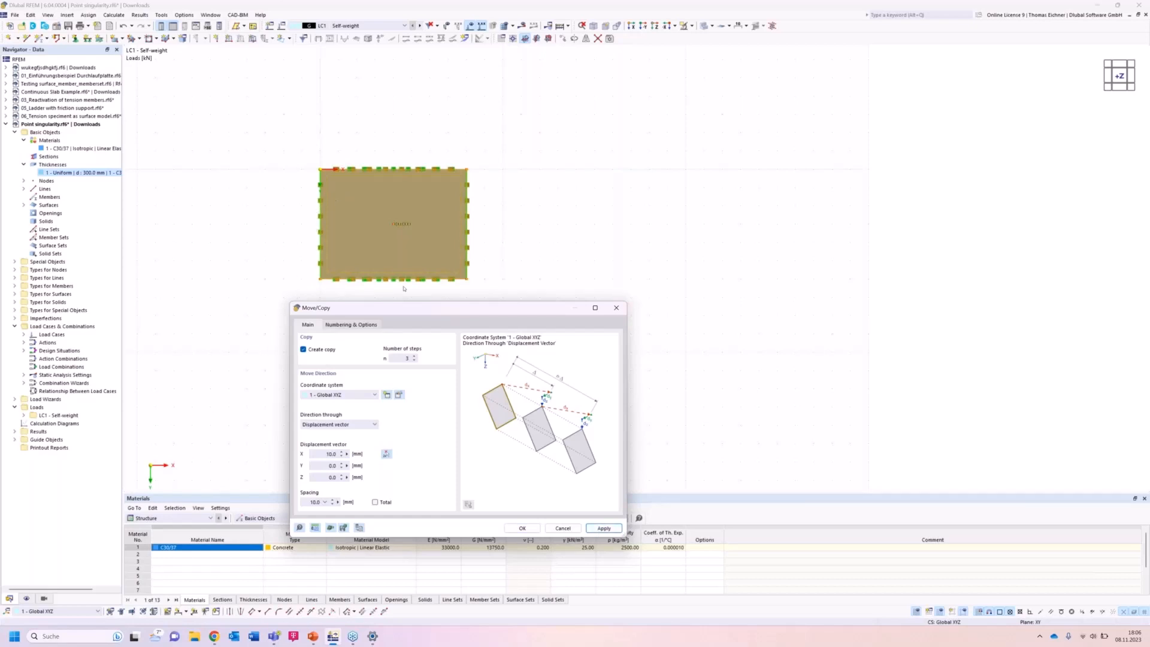
click(617, 308)
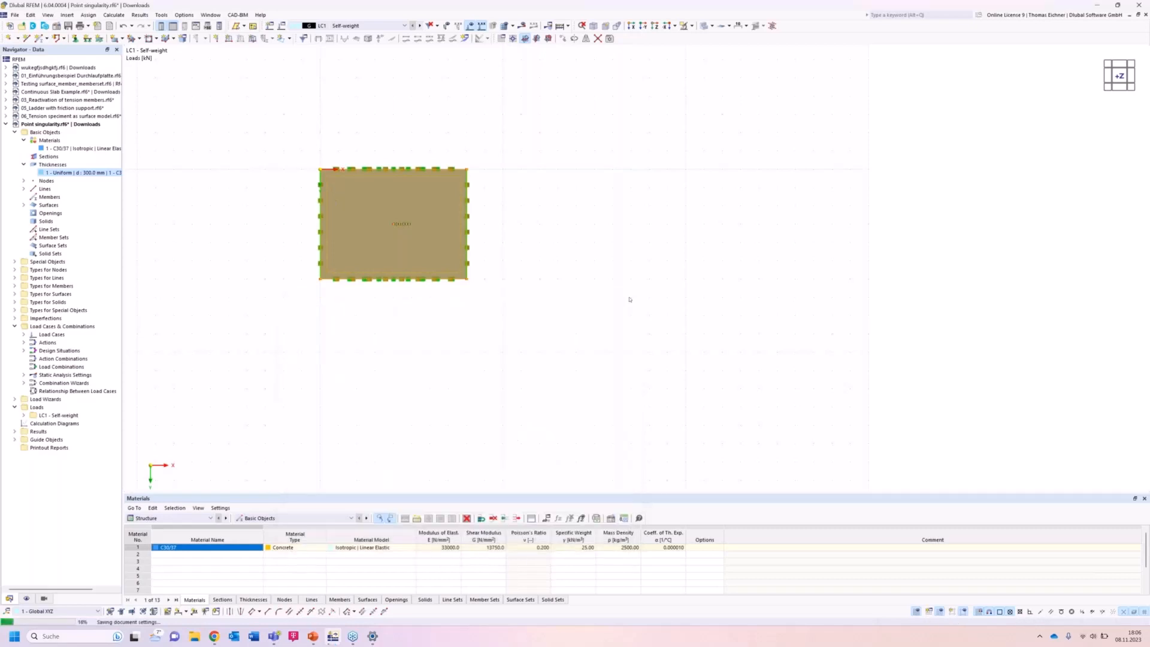
click(629, 299)
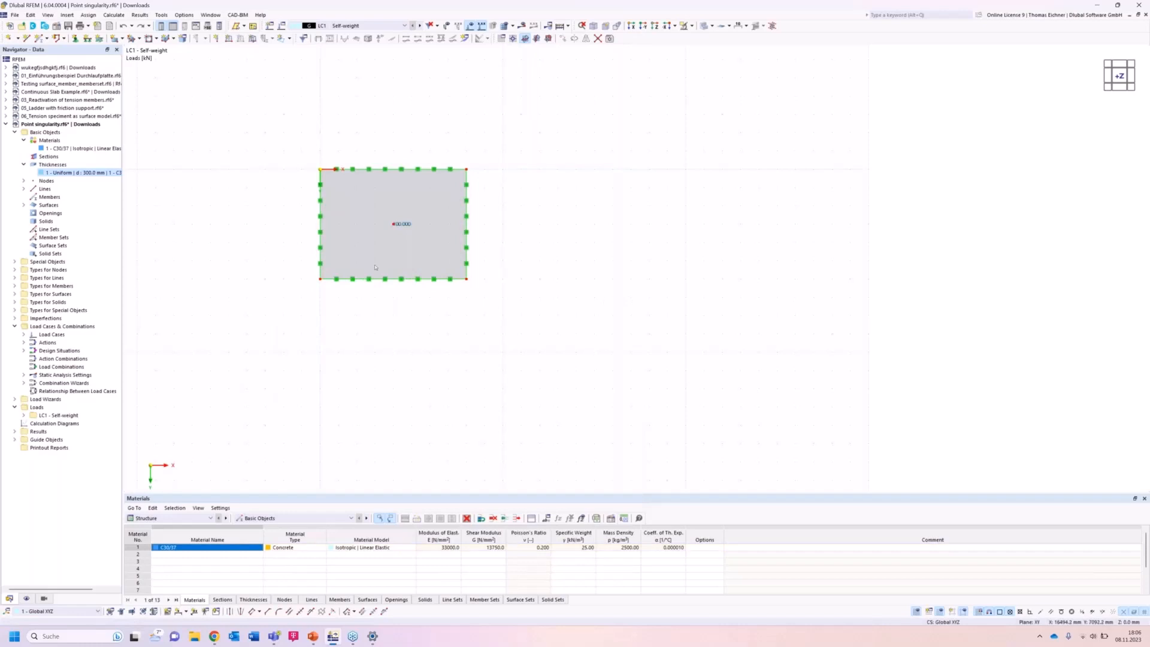
Start Move/Copy for the whole slab with its supports and load, and set the model's length unit to m.
drag(282, 314, 582, 120)
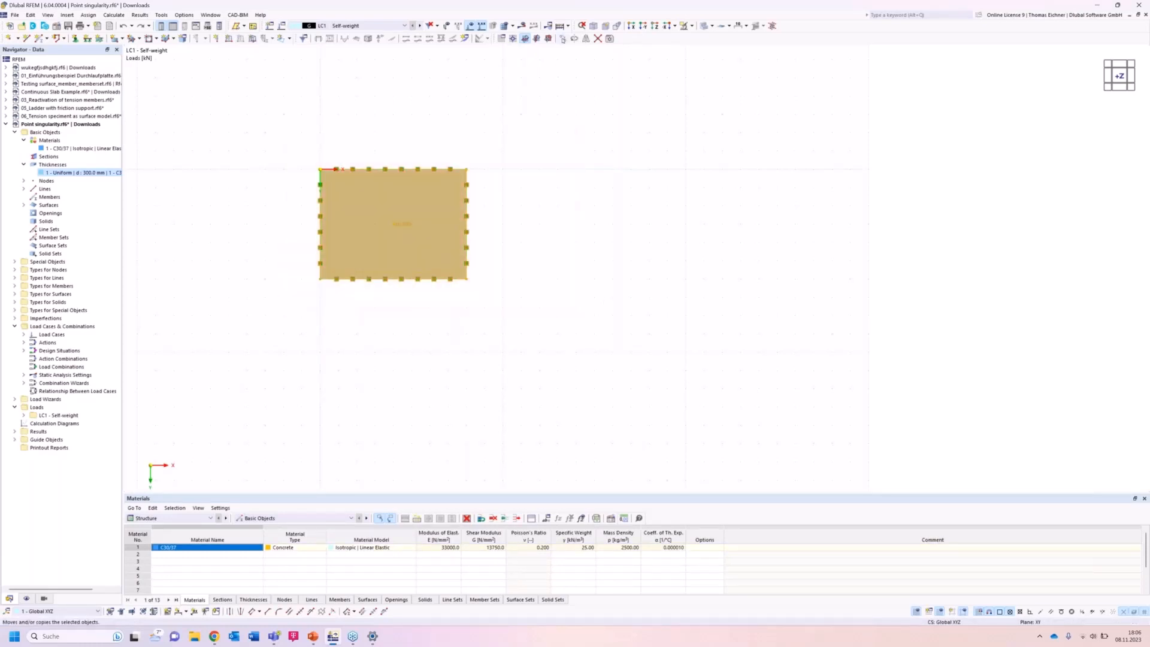
click(562, 39)
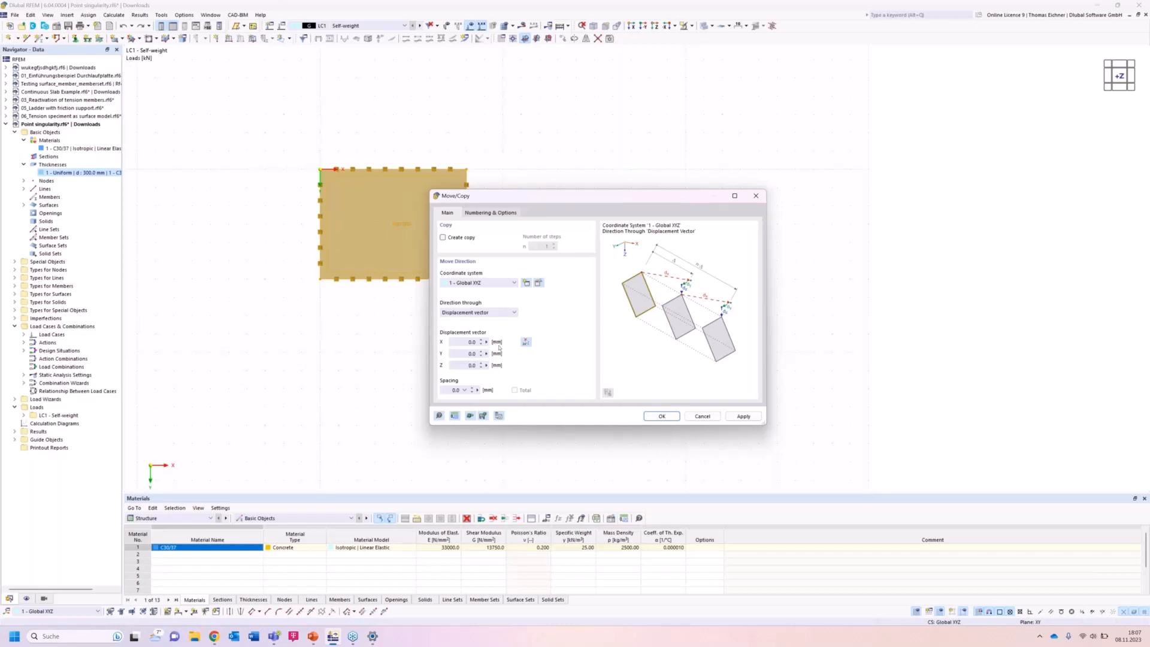
key(Tab)
click(467, 342)
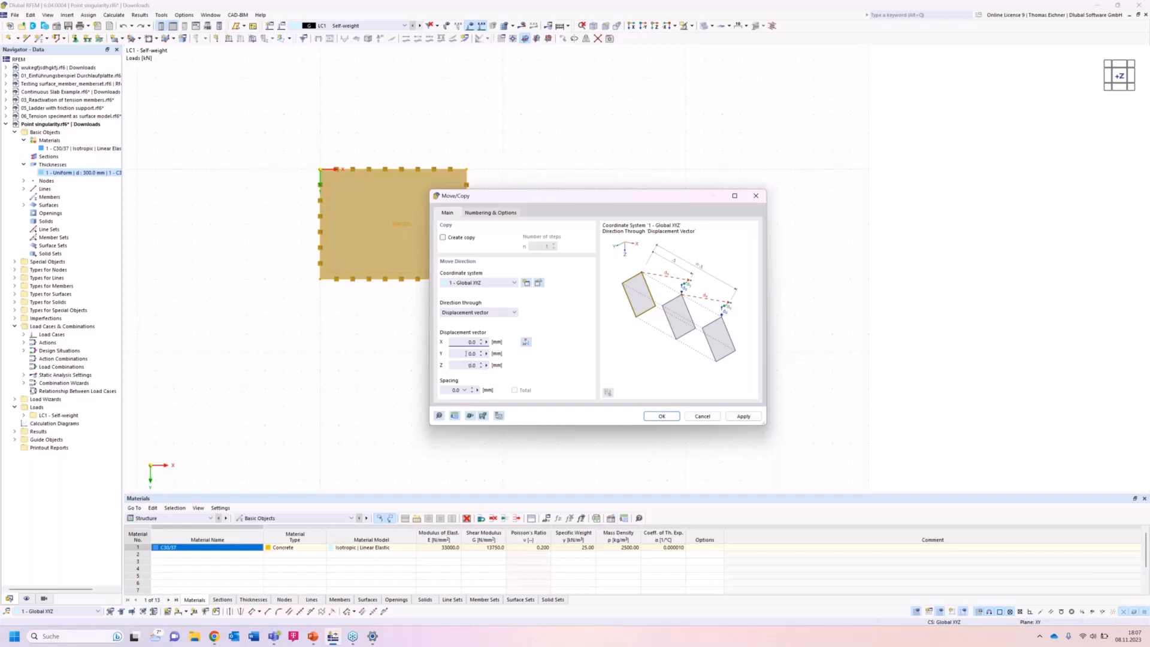
click(454, 416)
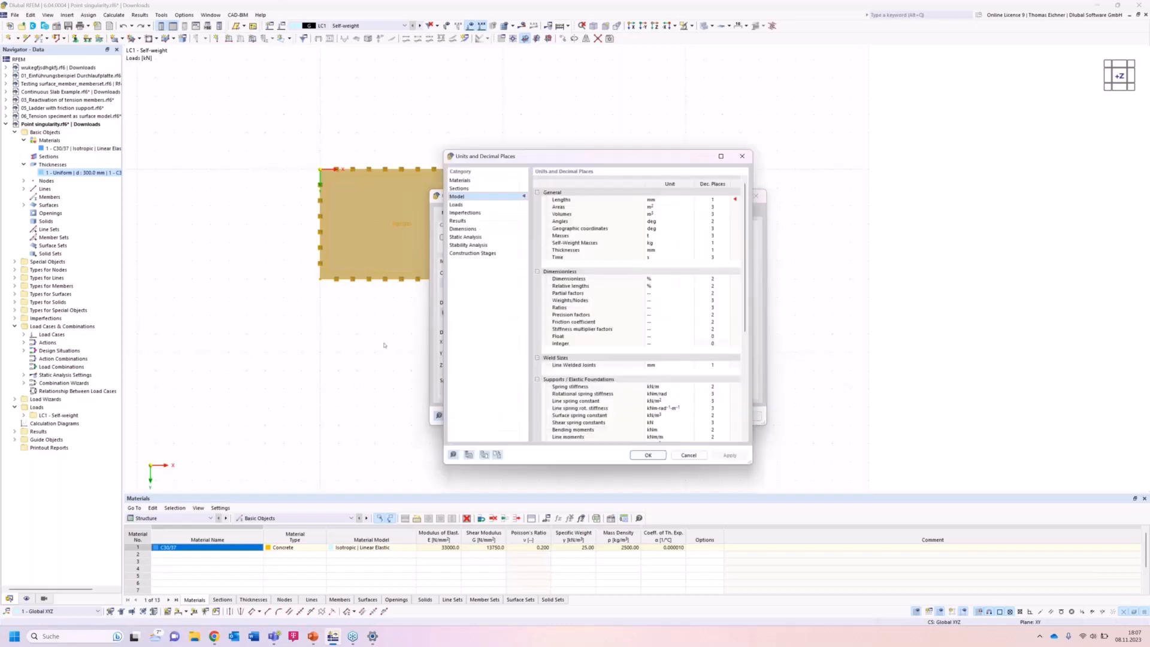
drag(605, 163, 241, 196)
click(321, 222)
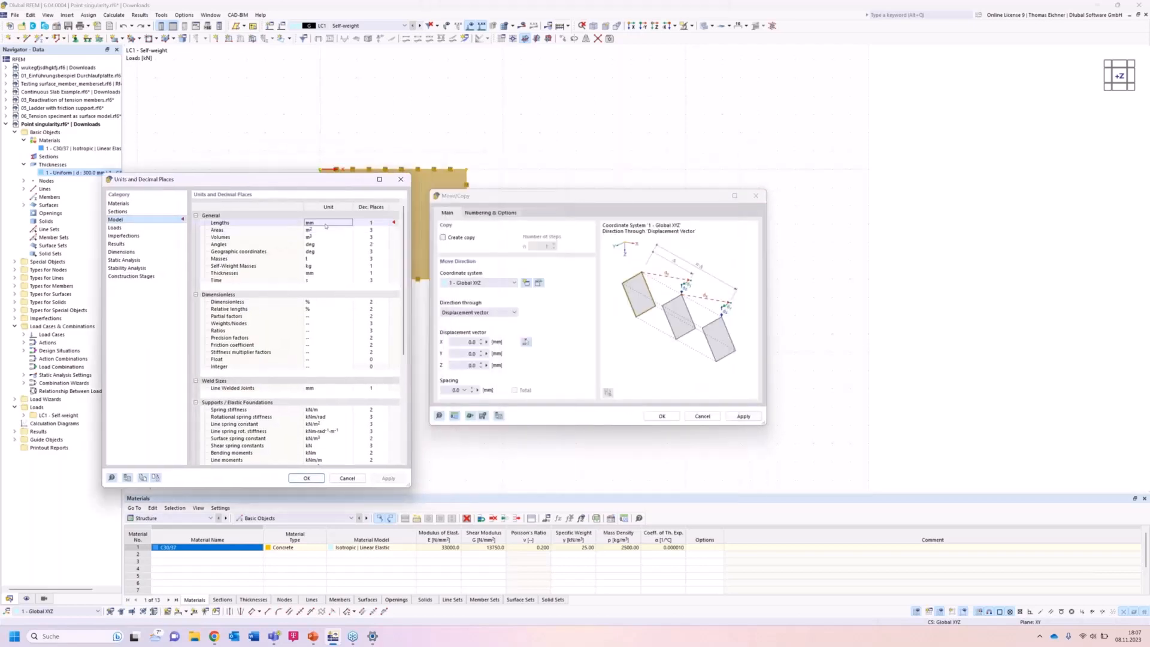
click(321, 222)
click(315, 243)
right_click(373, 235)
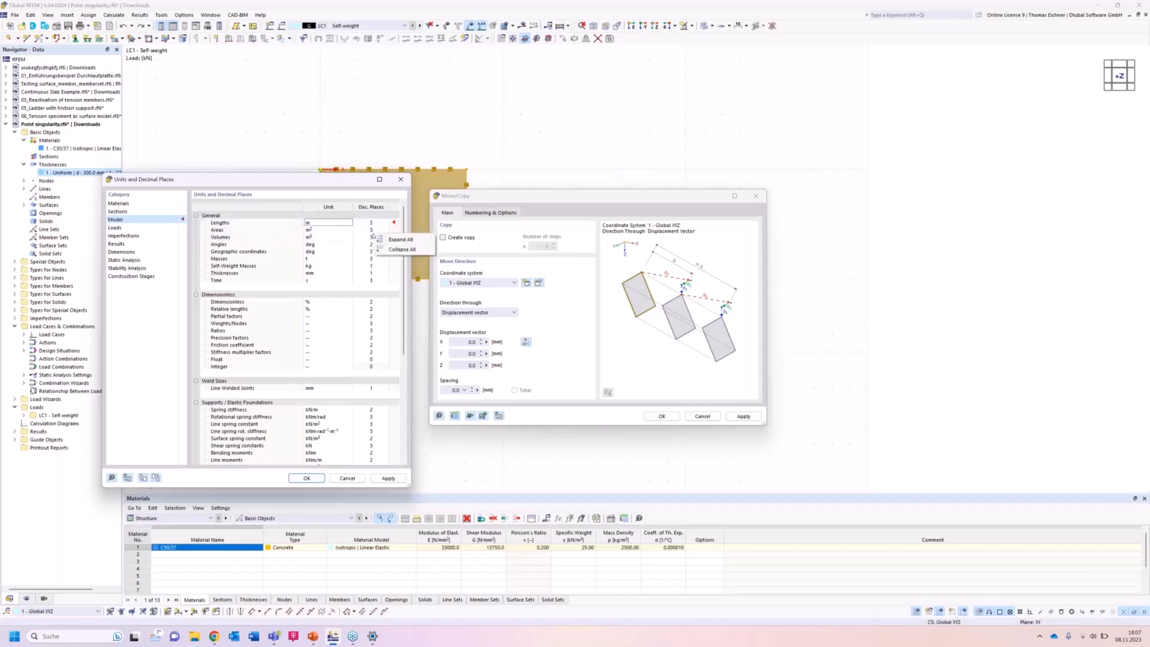
click(371, 237)
click(371, 237)
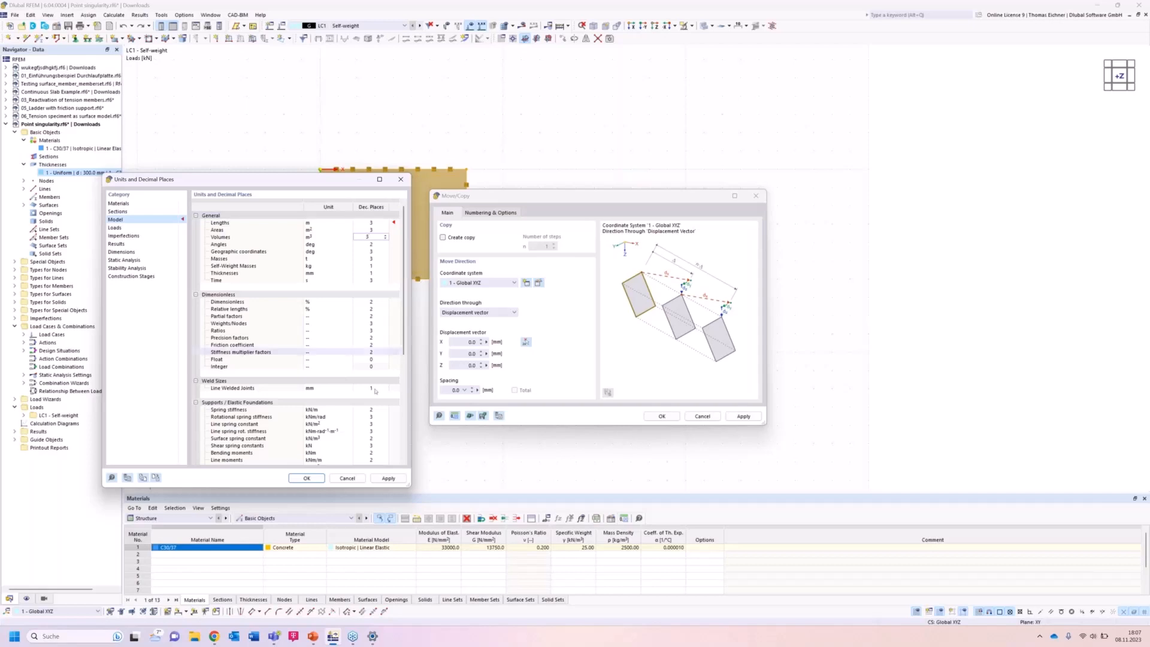
click(336, 224)
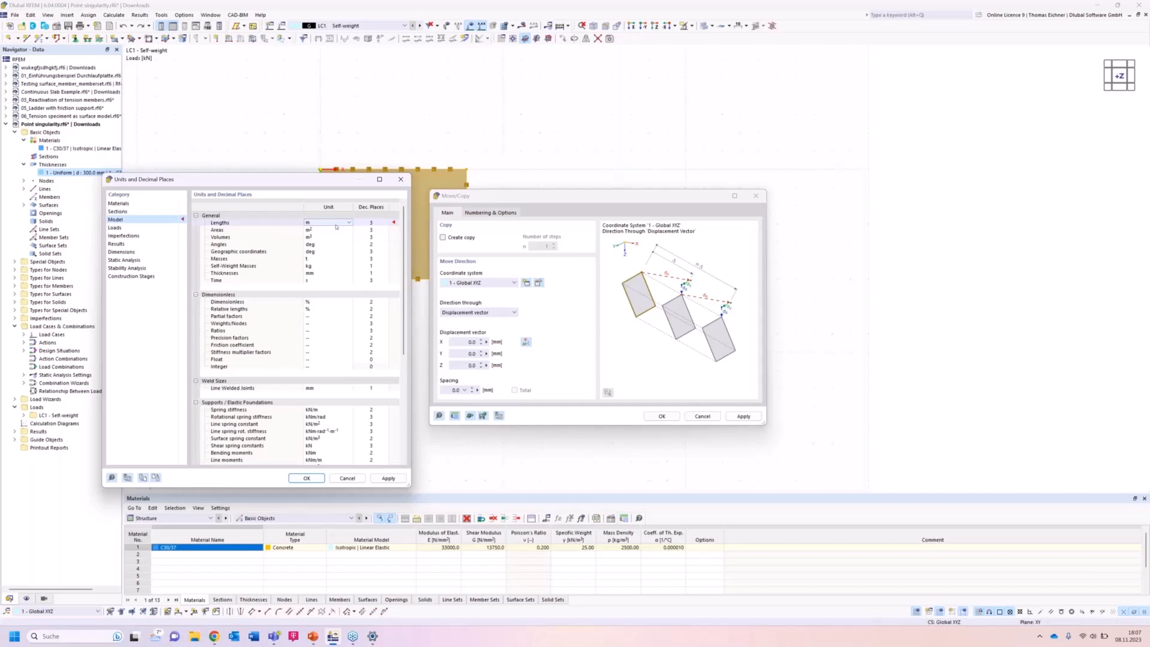
click(305, 479)
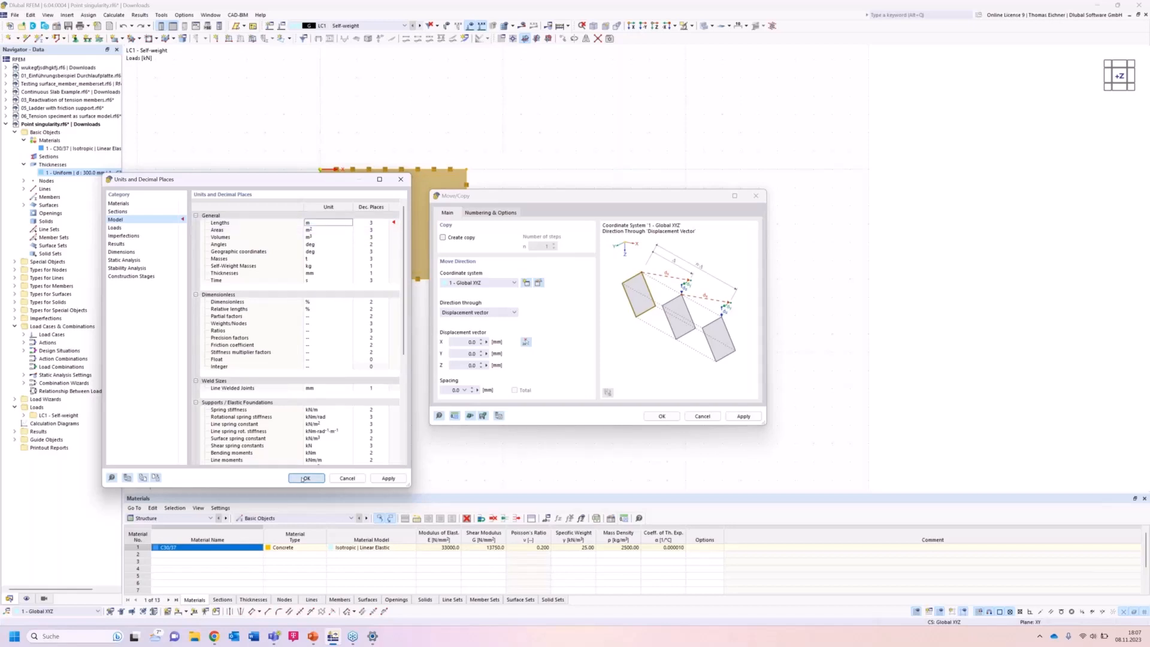
Create three copies of the slab with its supports and load, displaced by 10 m each in the X direction.
click(463, 341)
text(10)
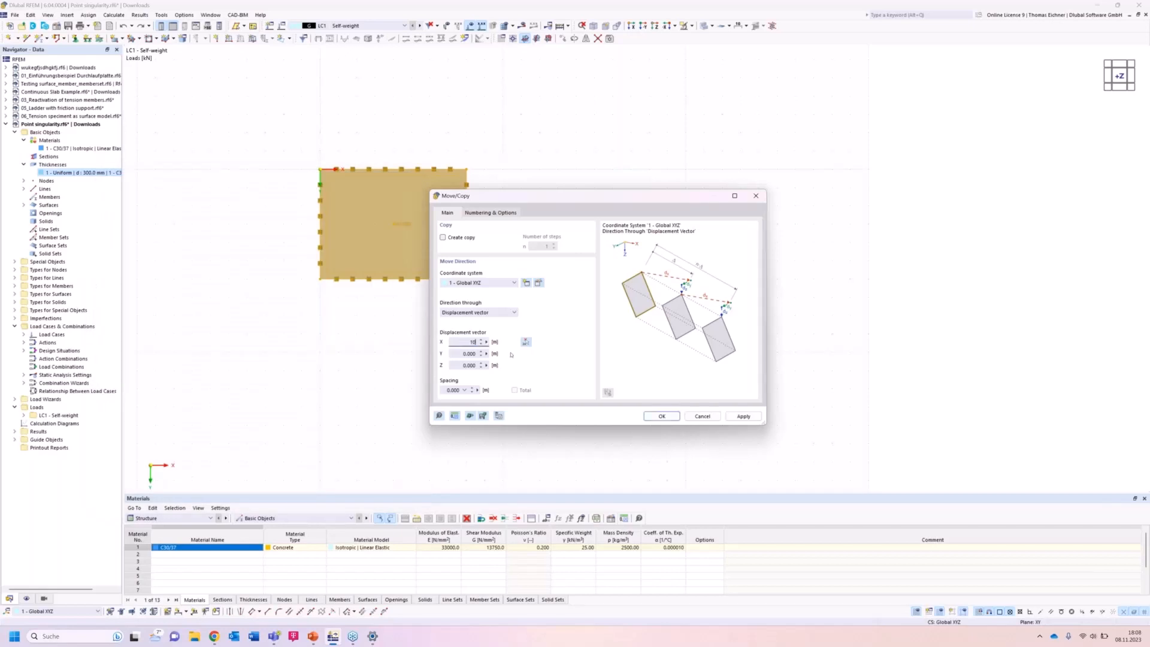
click(460, 238)
click(541, 246)
text(3)
click(733, 417)
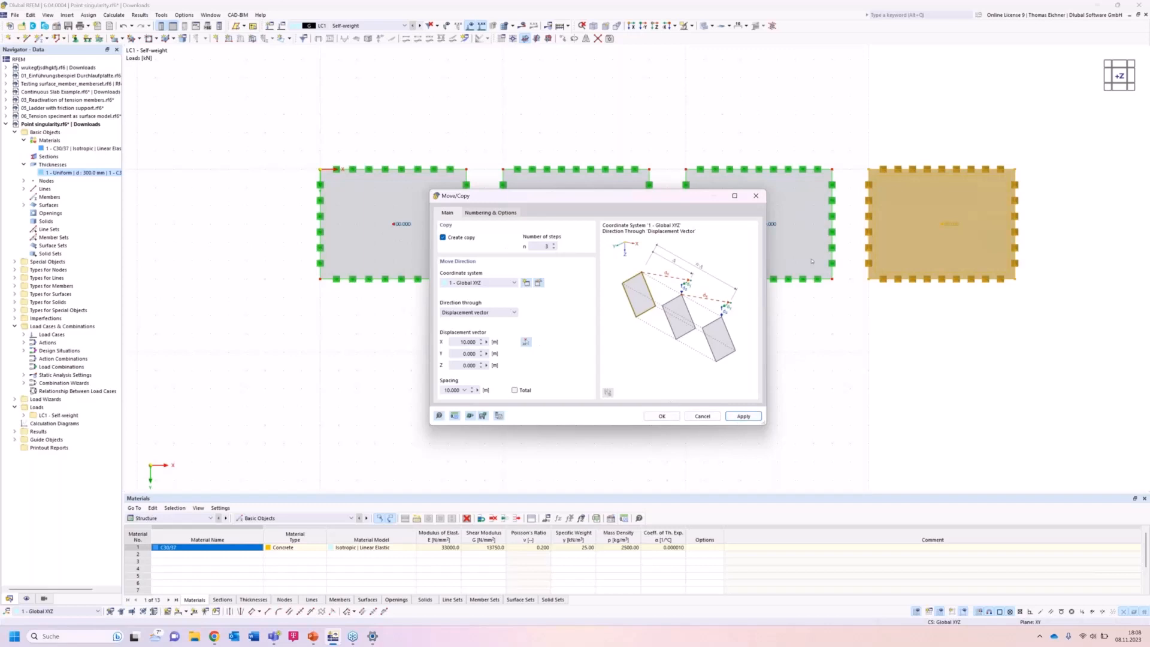
click(864, 347)
click(695, 208)
drag(687, 200, 551, 292)
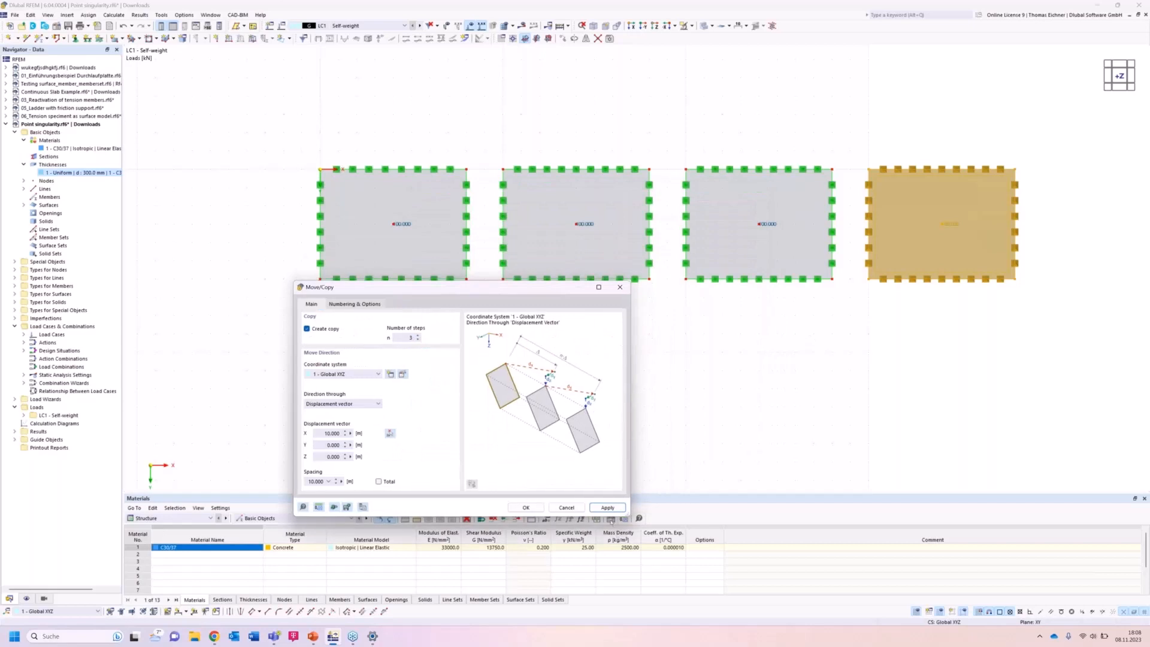
click(609, 507)
drag(522, 298, 503, 302)
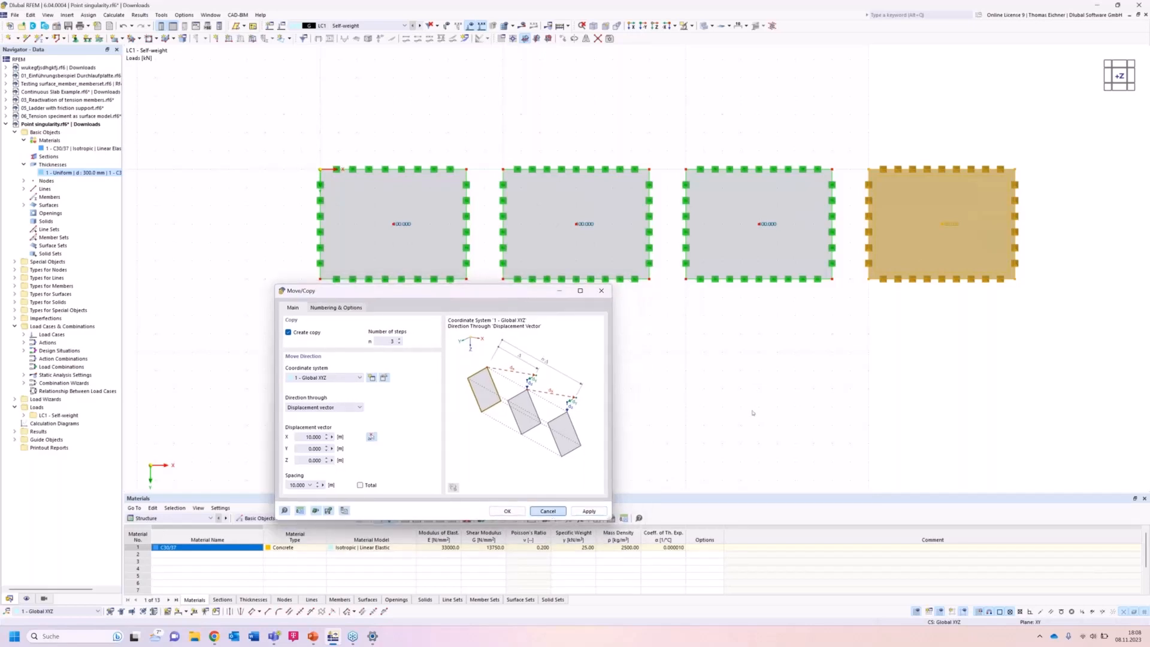
Set the work plane's number of grid points to adjust dynamically according to the size of the model.
scroll(753, 392, down, 1)
middle_drag(777, 371, 732, 376)
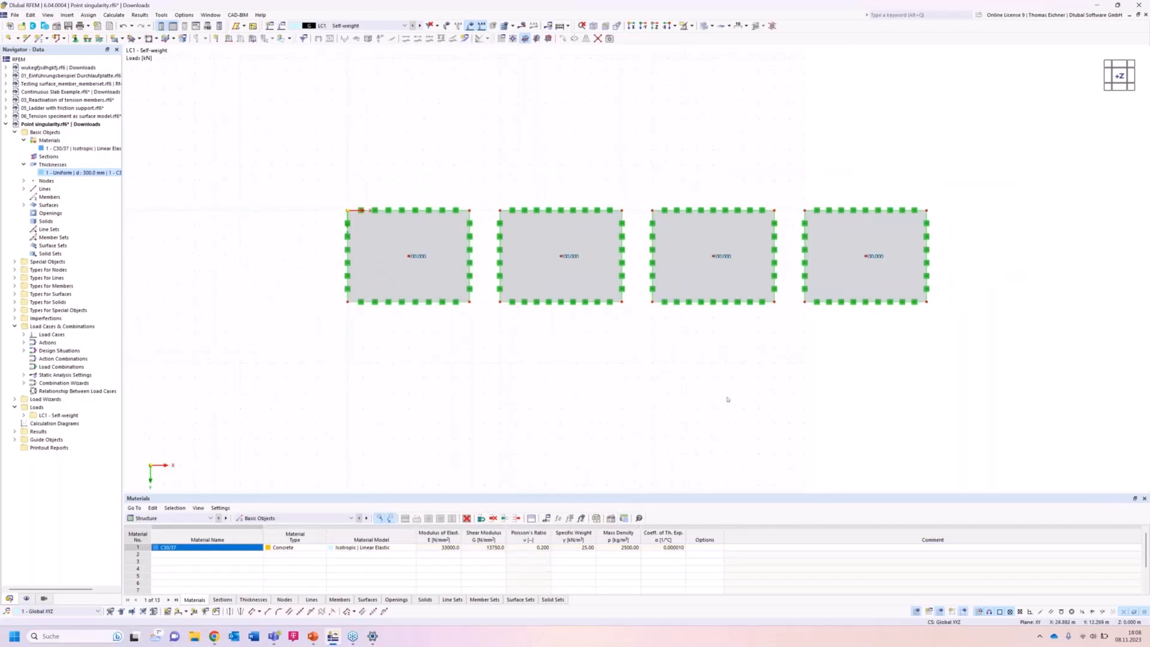
scroll(728, 399, down, 2)
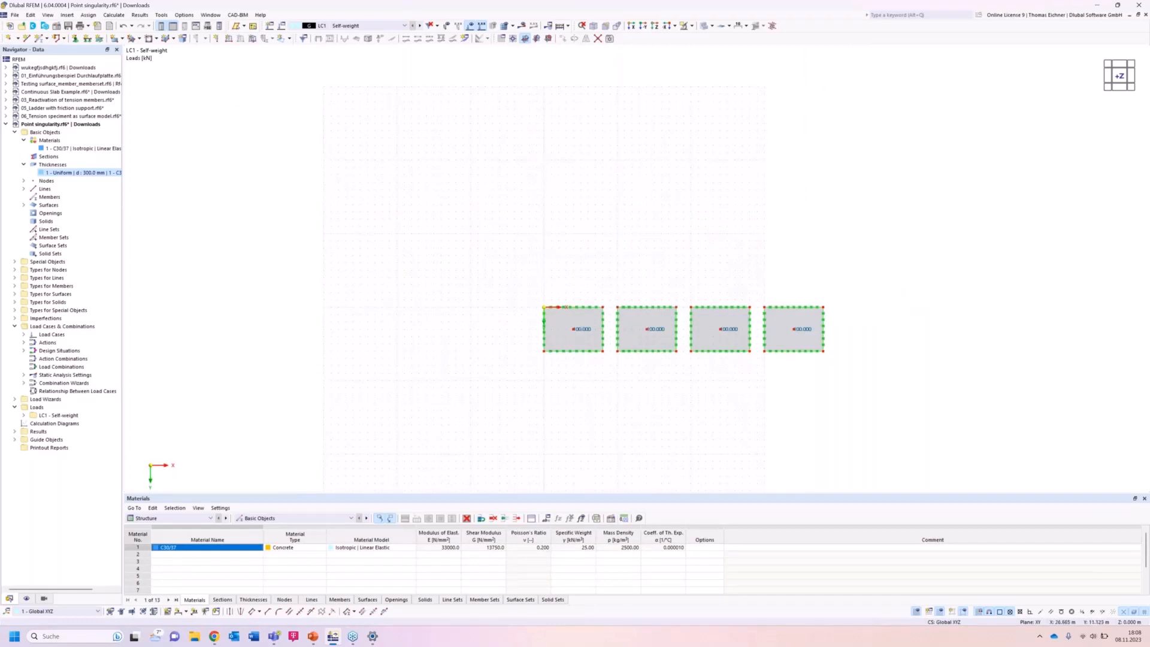
middle_drag(740, 388, 669, 362)
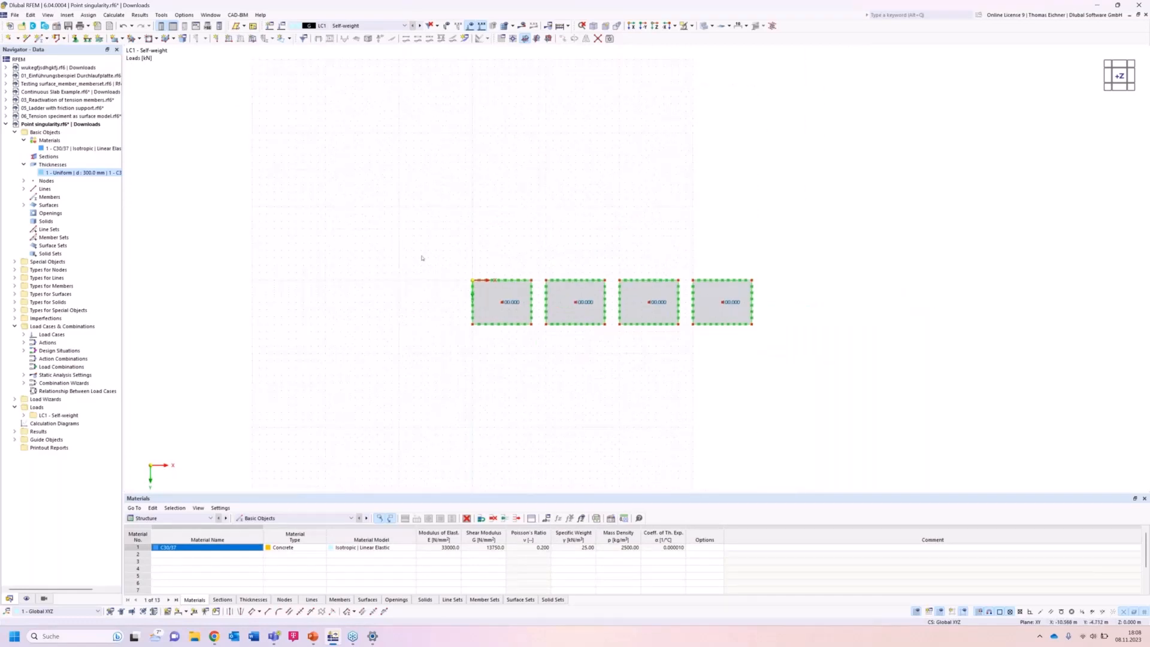
right_click(394, 246)
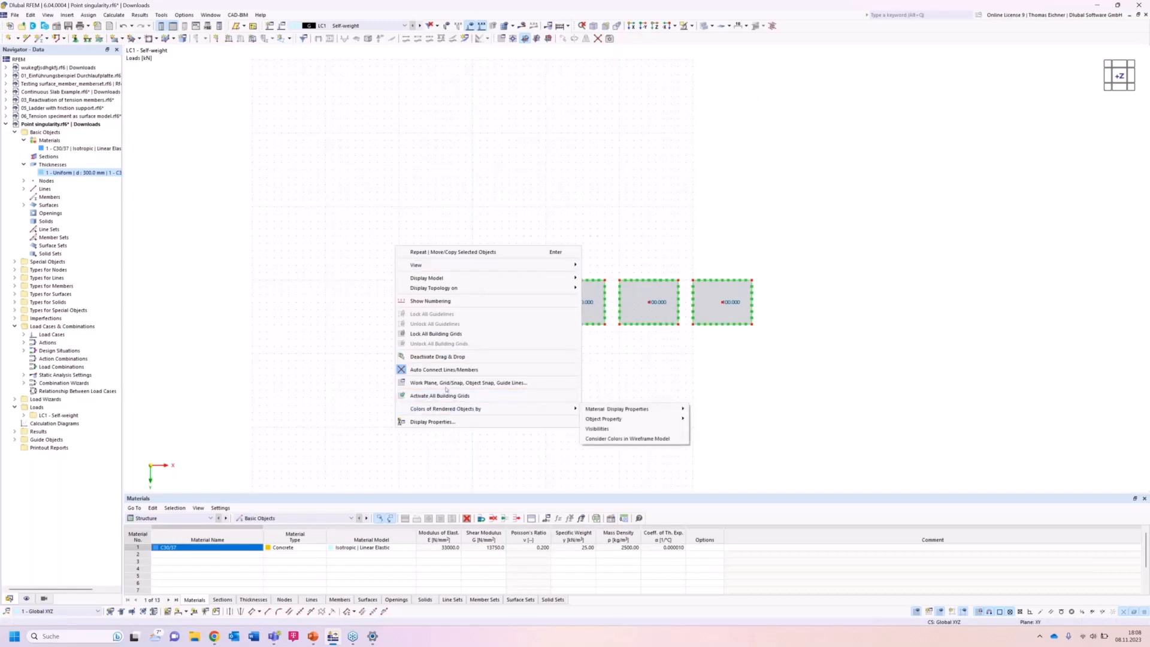
click(447, 385)
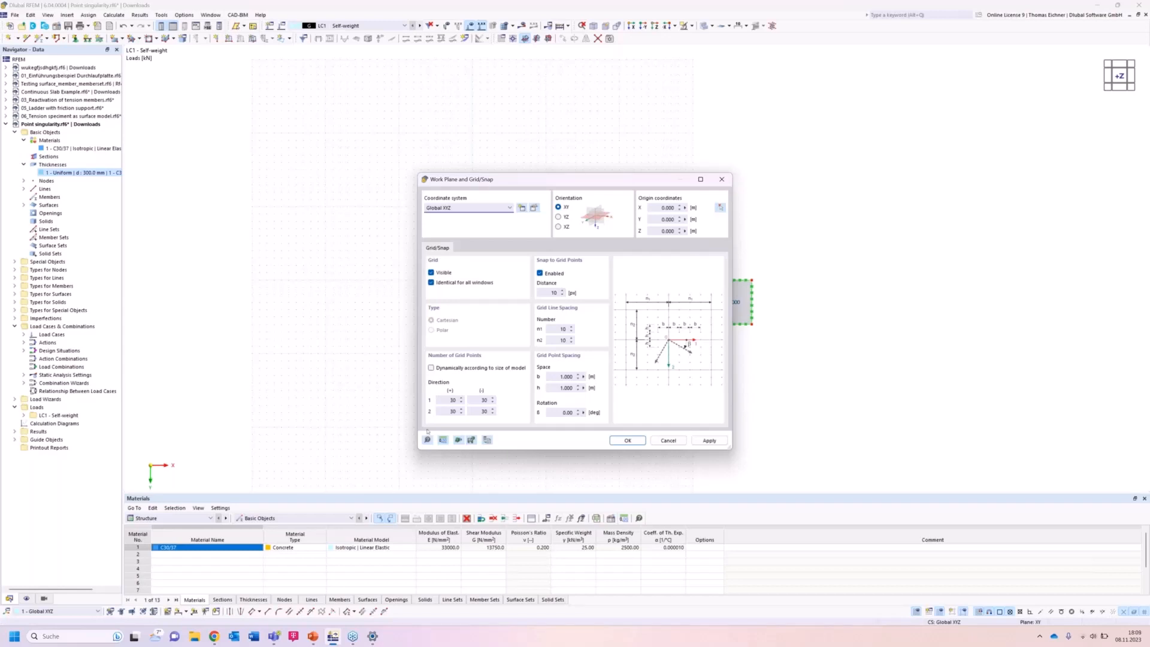
click(431, 368)
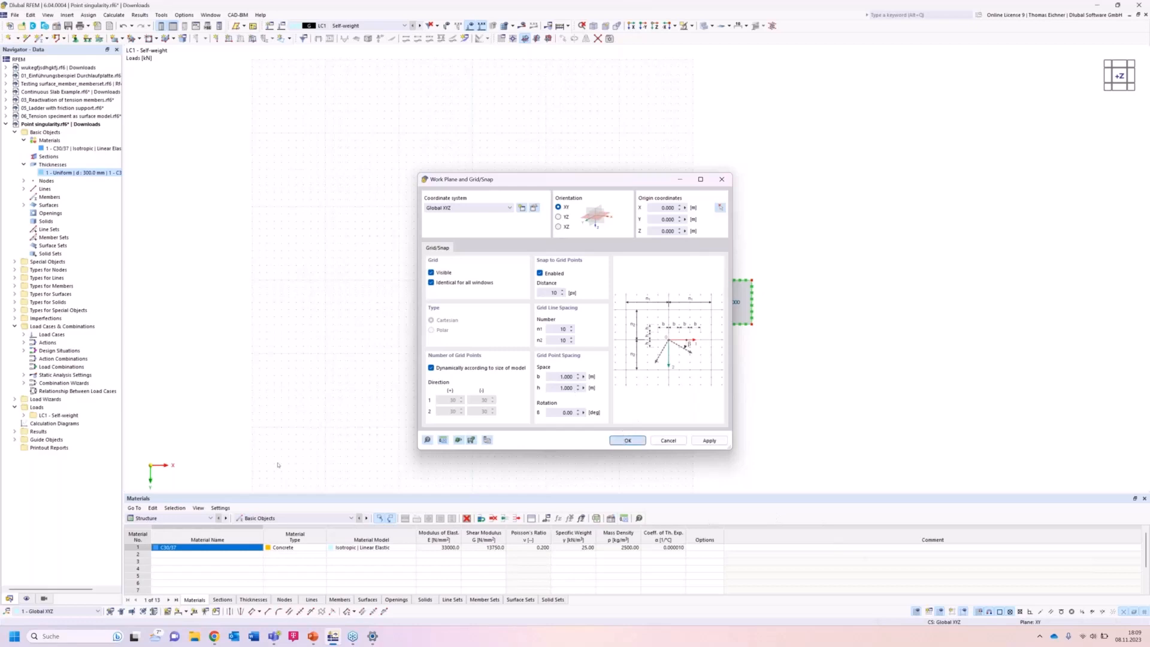
click(626, 441)
scroll(569, 282, up, 1)
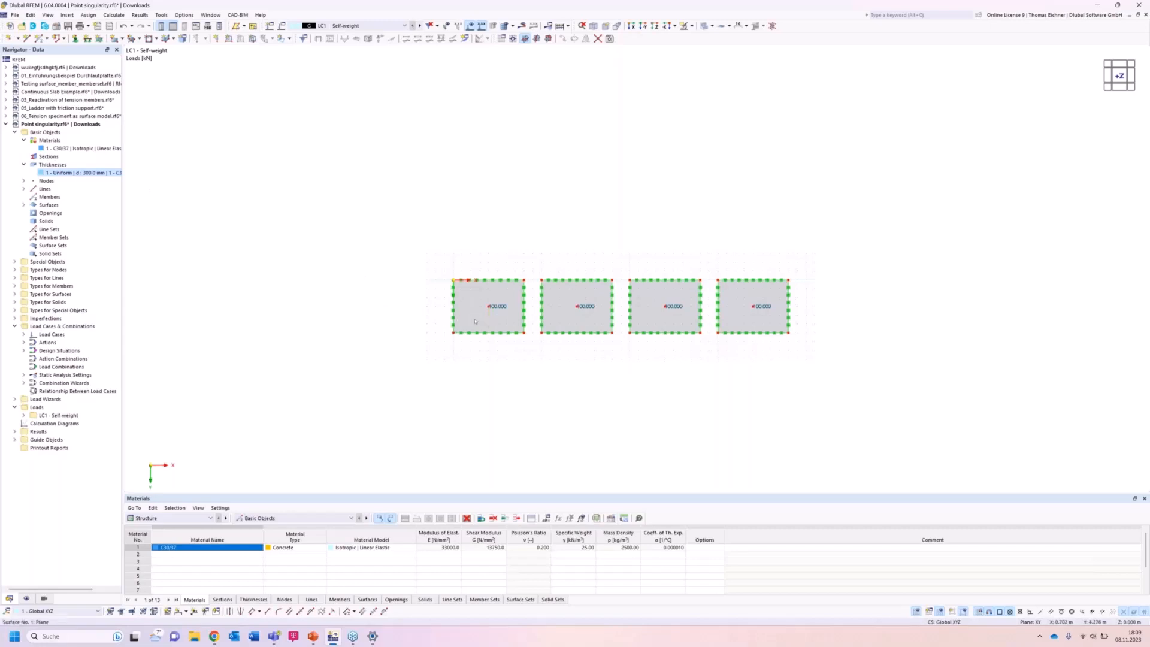
Create four surface mesh refinements by defining a new one and adding three copies of it.
click(15, 261)
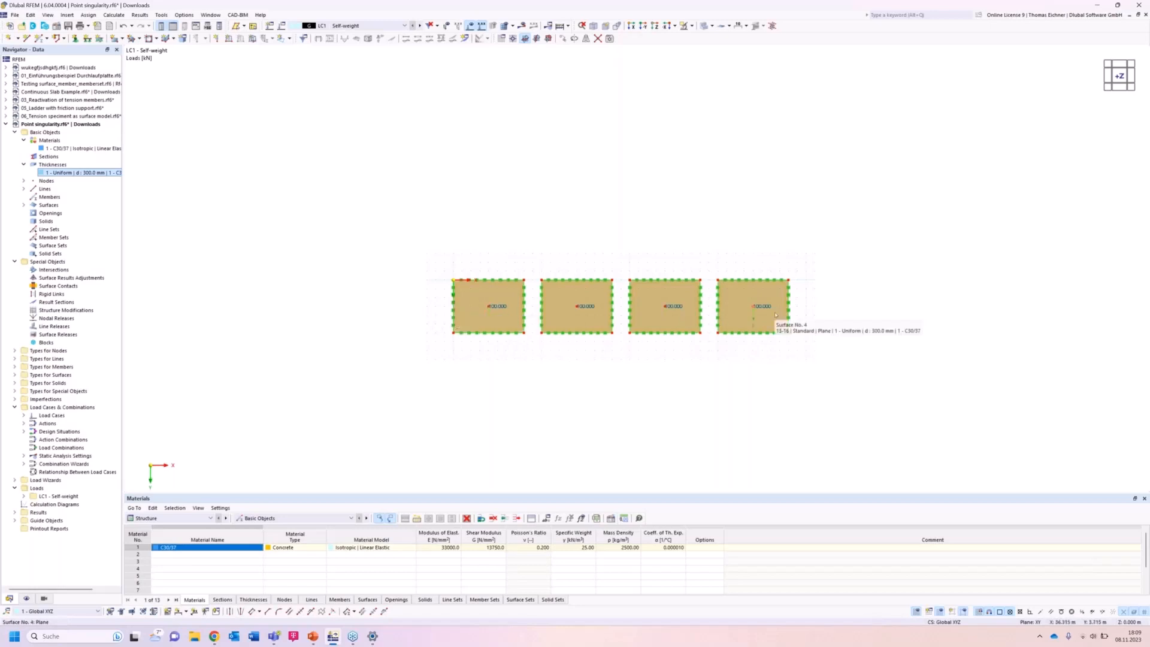
click(306, 212)
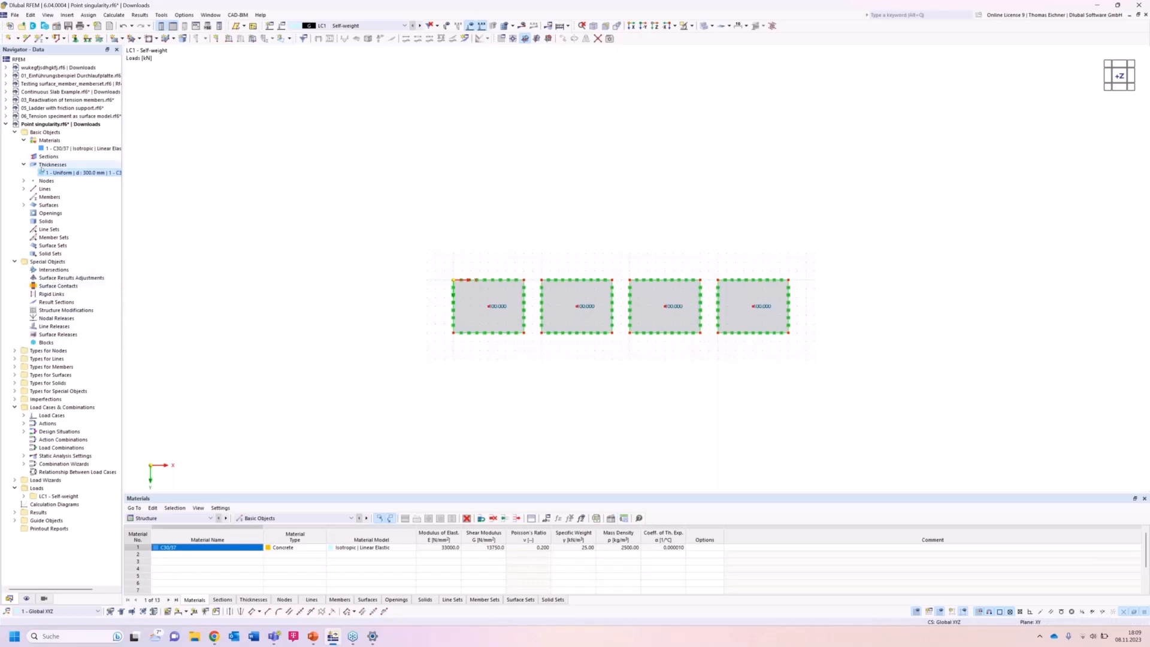
click(14, 375)
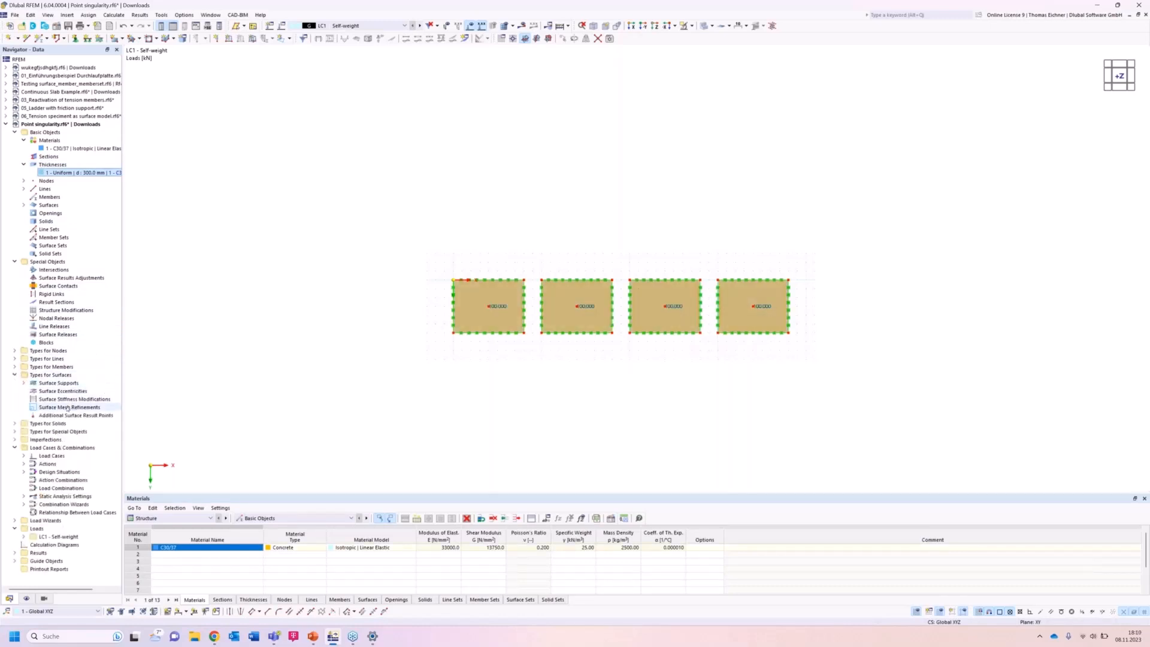
click(67, 407)
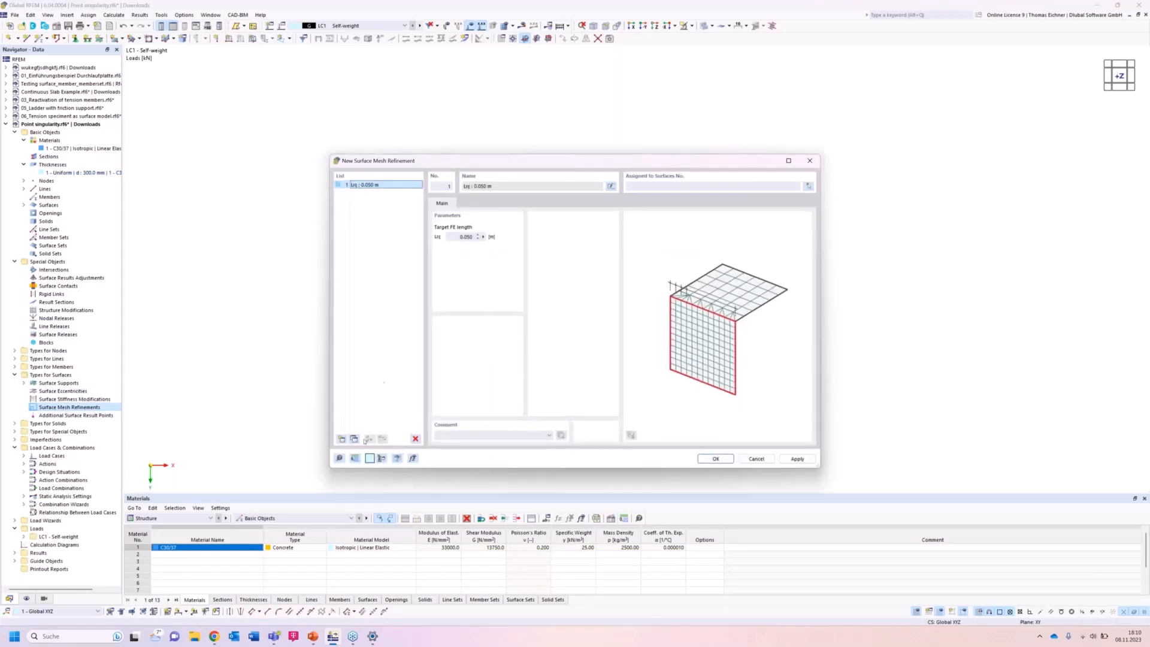
click(354, 439)
click(354, 439)
click(354, 439)
Set the target FE length of the first mesh refinement to 2 m and of the second to 1 m.
click(377, 186)
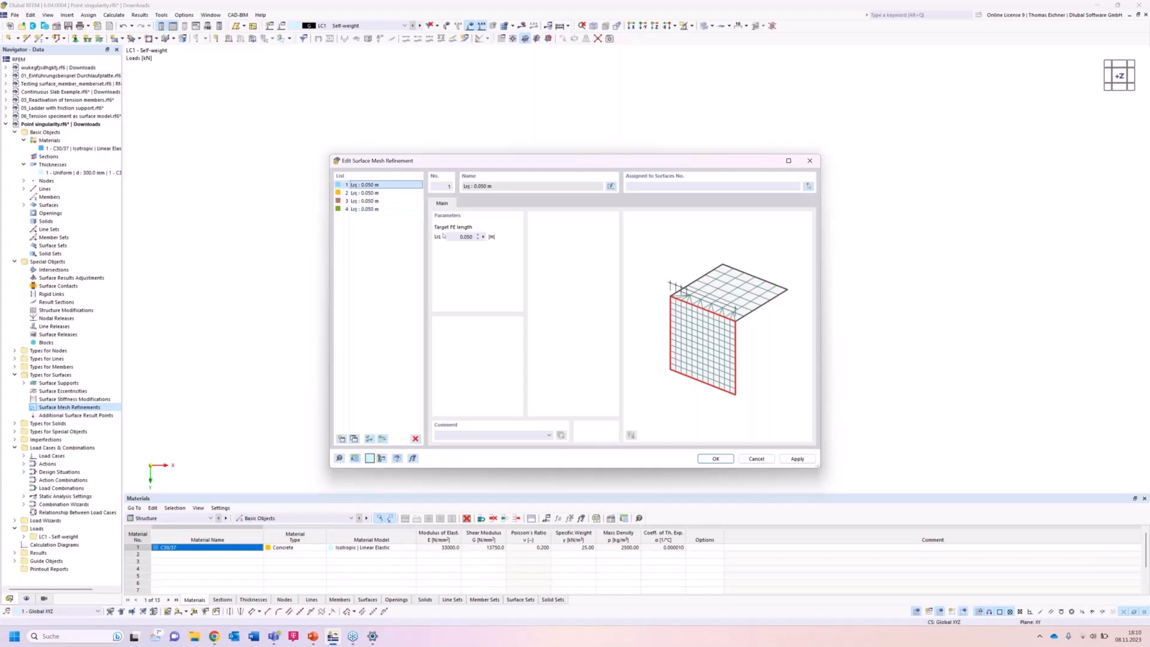
text(2)
click(378, 193)
double_click(465, 237)
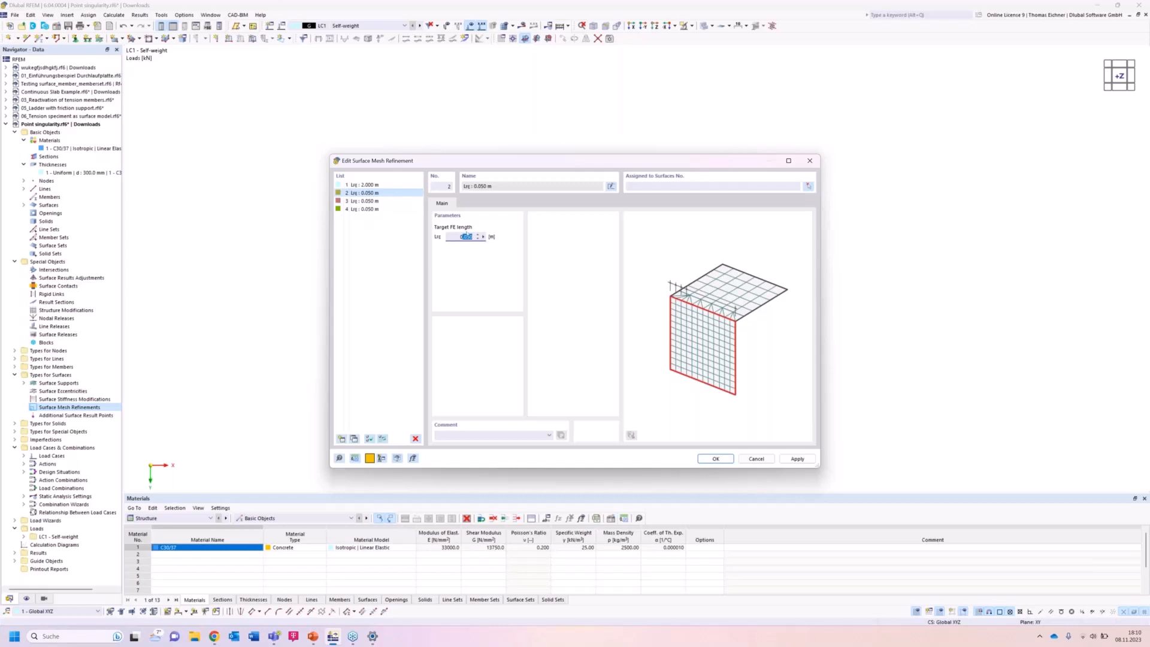
text(1)
Set the target FE length of the third mesh refinement to 0.5 m and of the fourth to 0.1 m.
click(377, 201)
double_click(465, 236)
text(0)
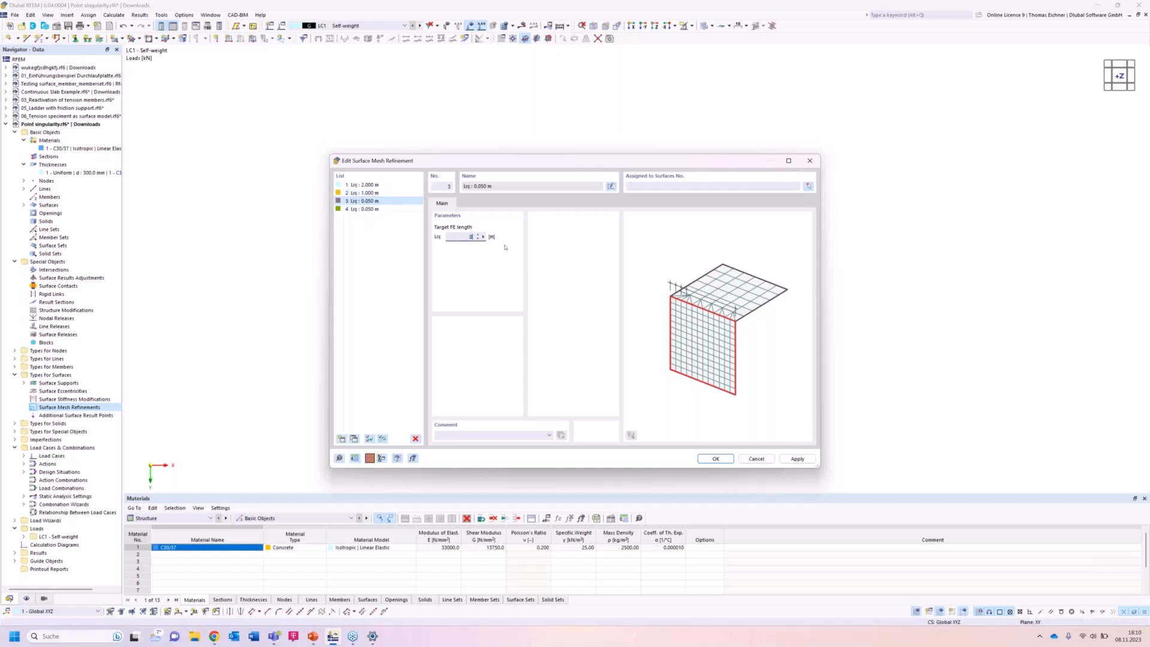
text(.05)
click(380, 208)
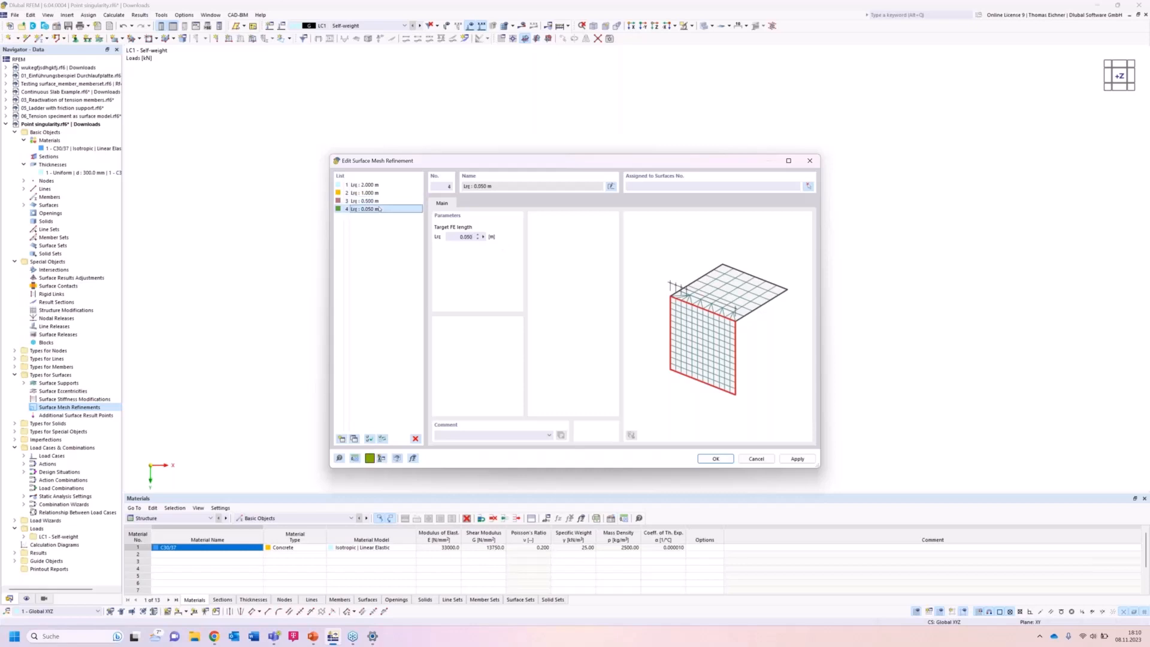
double_click(465, 237)
text(0)
click(390, 192)
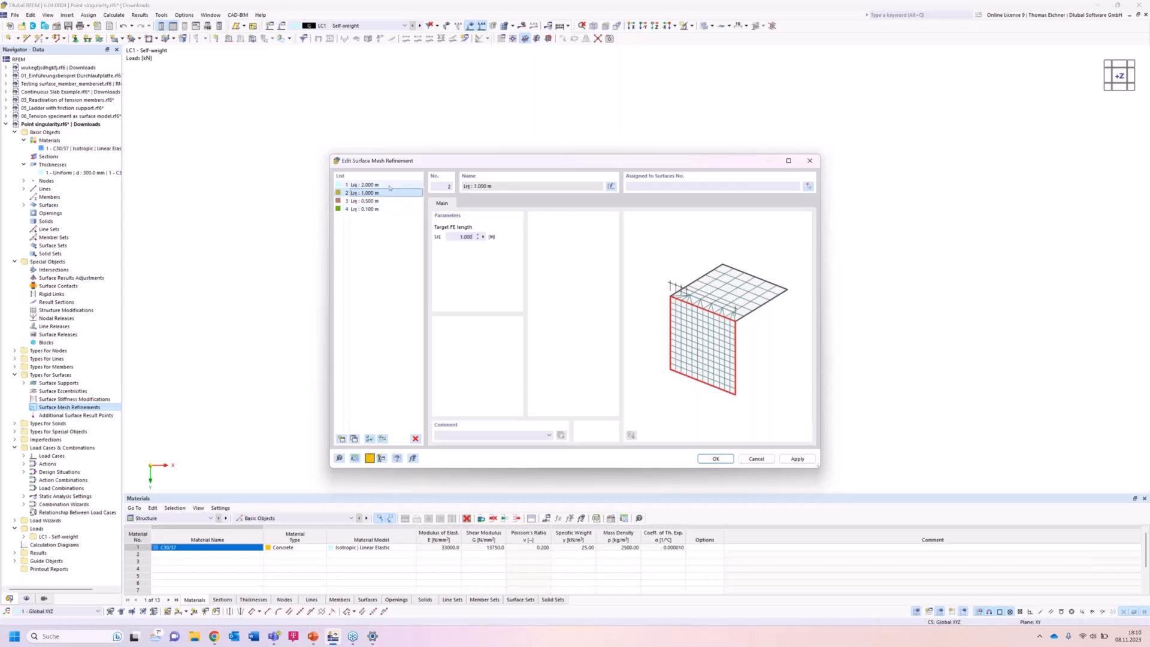
click(390, 186)
click(387, 193)
click(383, 200)
Assign the 0.1 m mesh refinement to the fourth slab, surface 4.
click(381, 209)
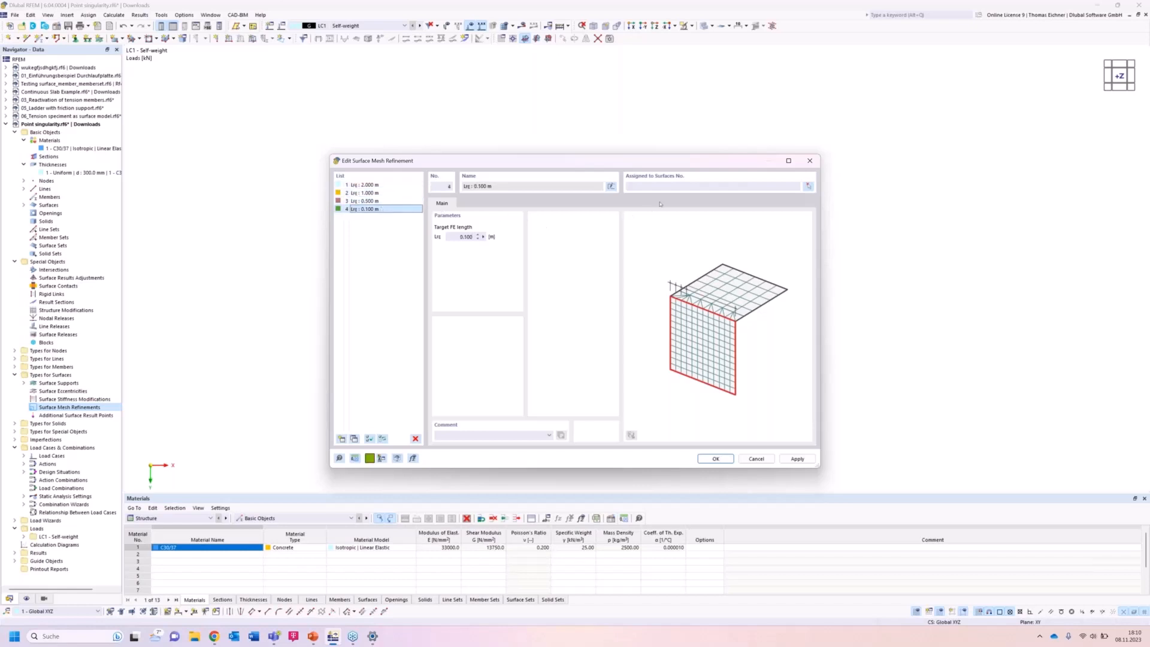
click(808, 189)
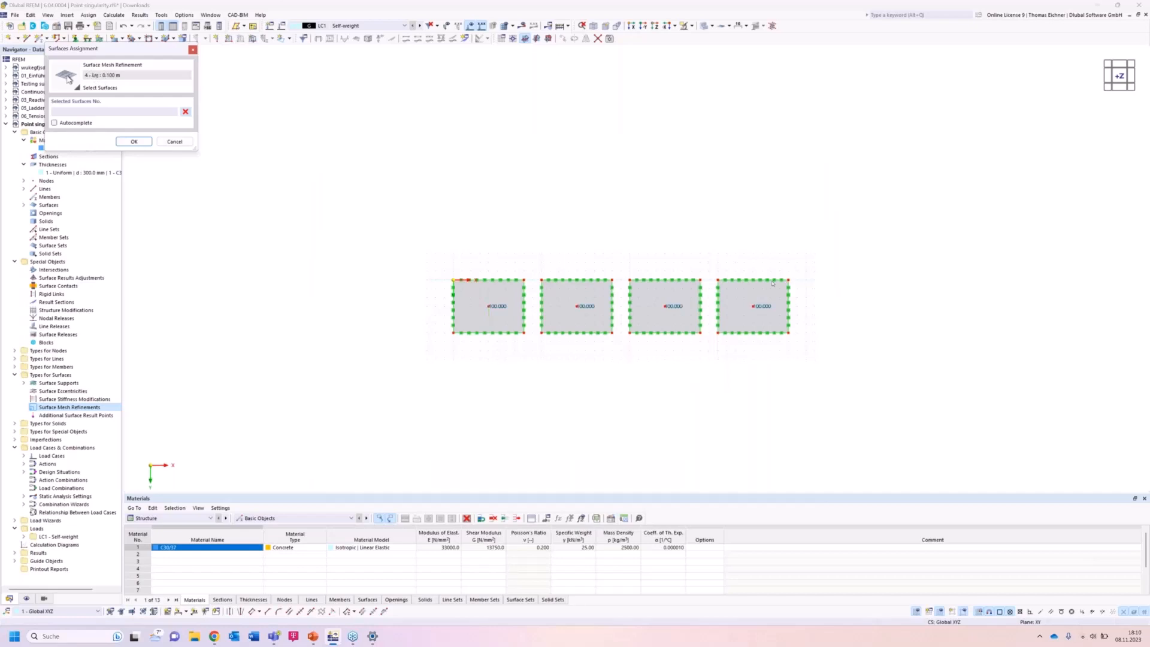
click(756, 291)
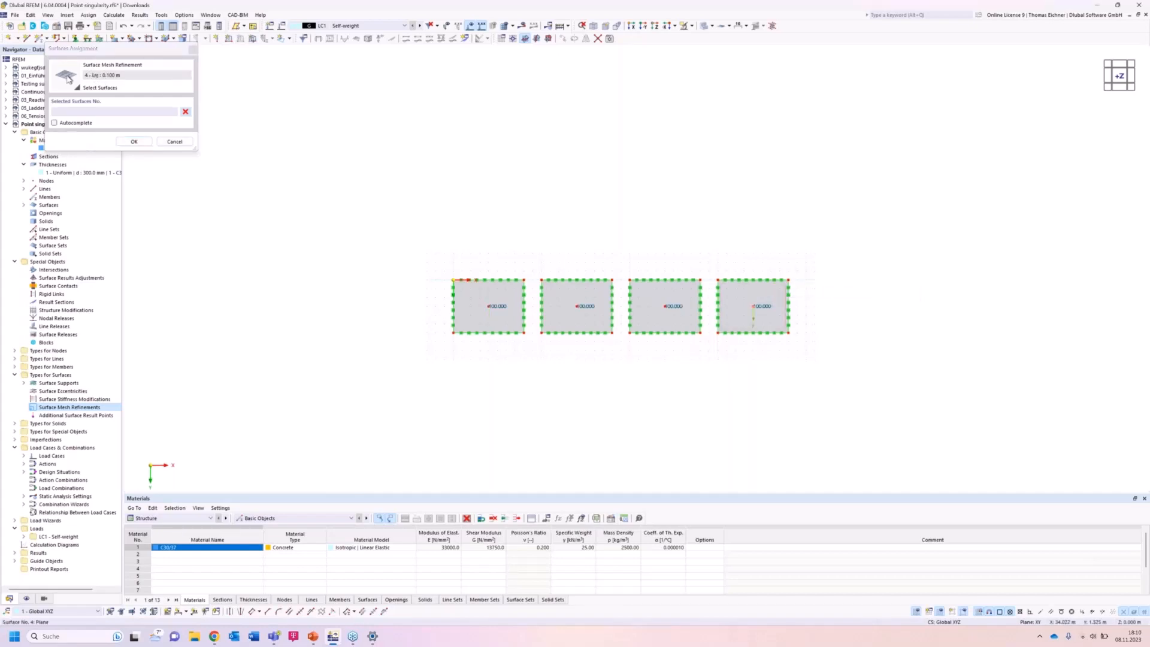
click(142, 144)
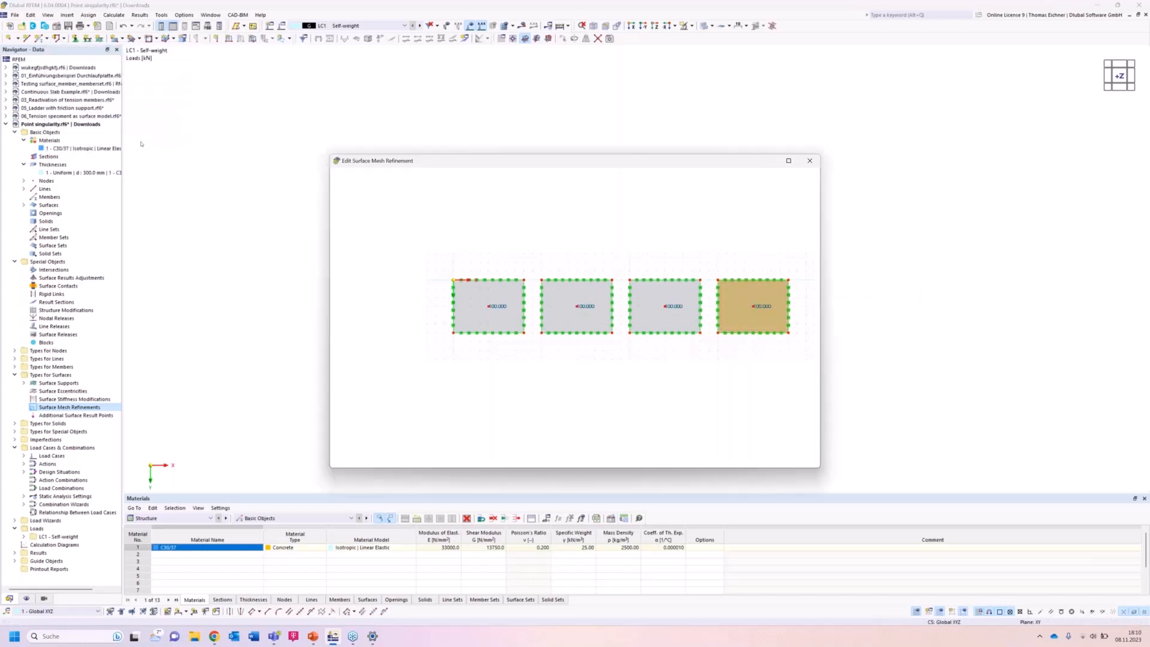
Assign the 2 m mesh refinement to the first slab, surface 1.
click(383, 193)
click(383, 184)
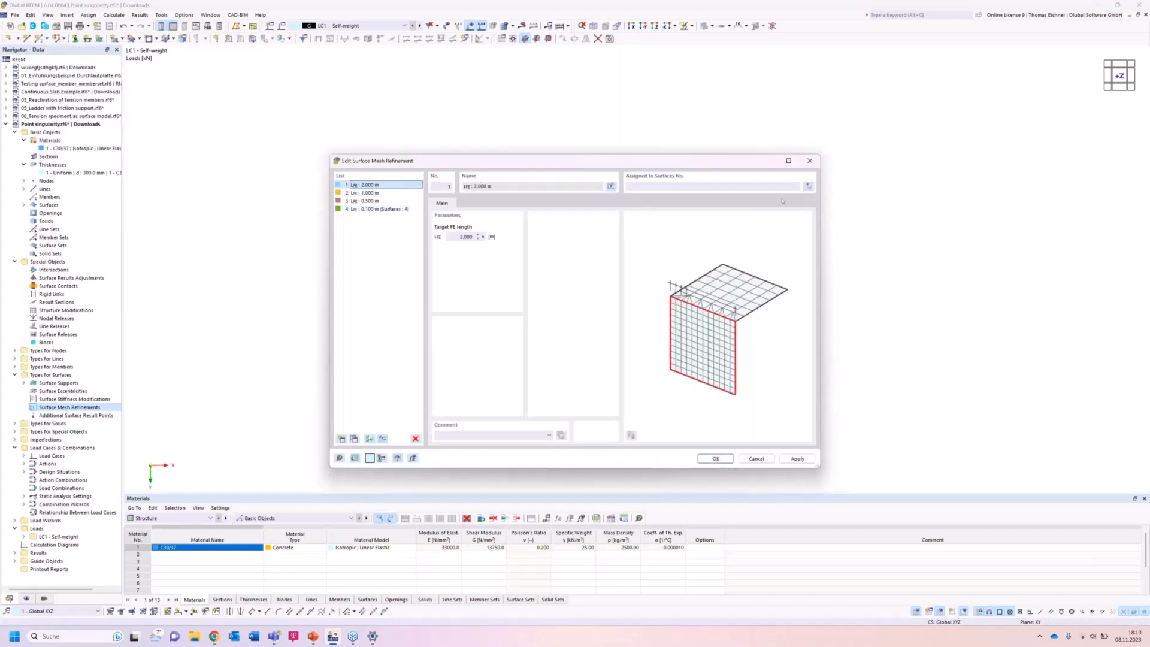
click(808, 187)
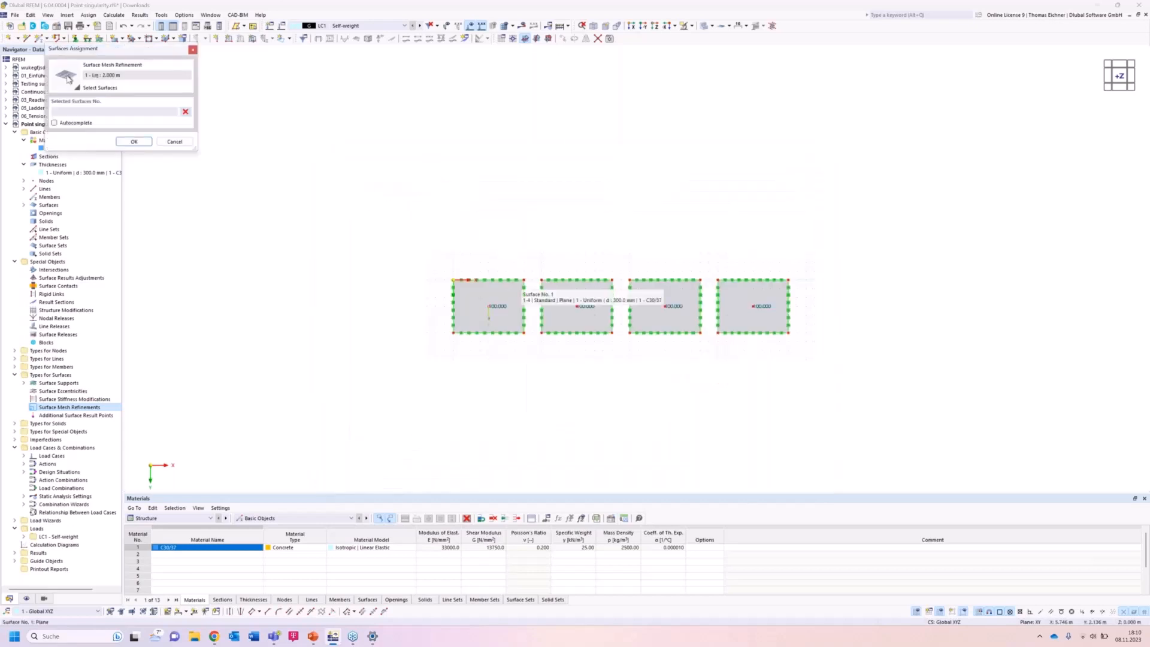
click(492, 295)
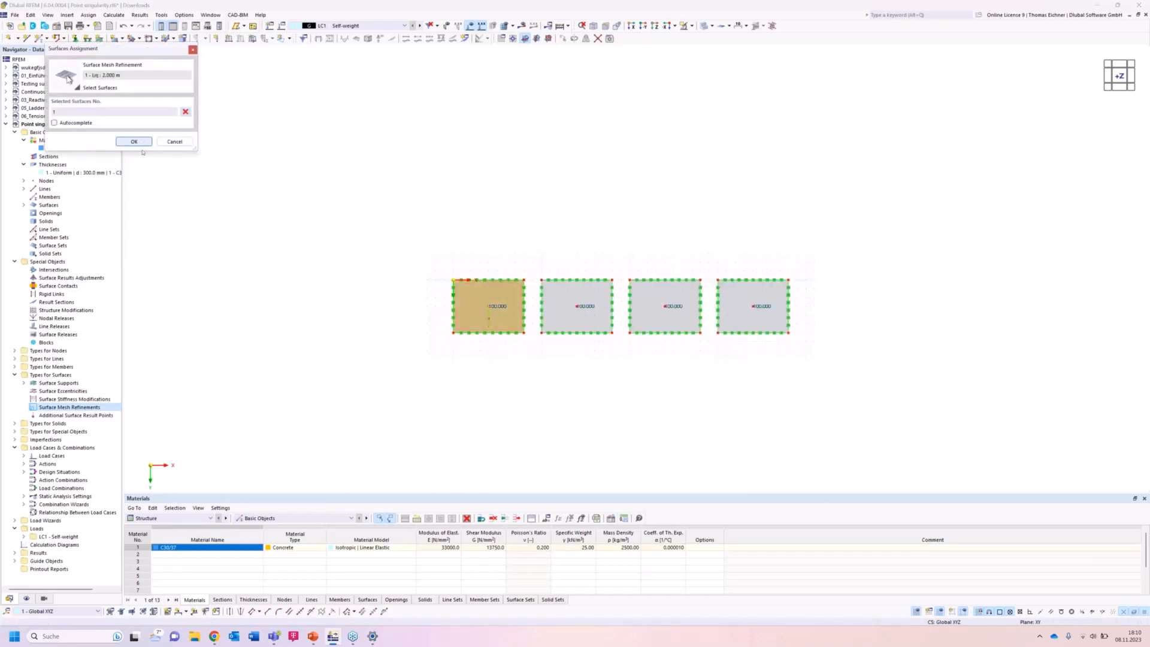
click(140, 143)
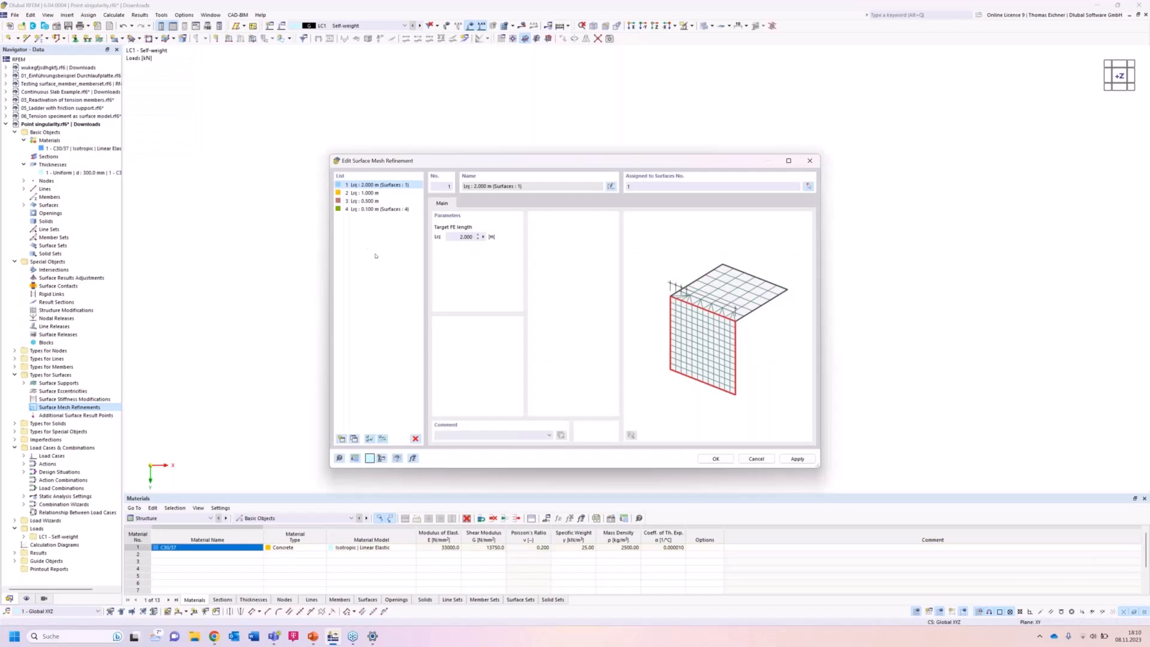
Assign the 1 m mesh refinement to the second slab, surface 2.
click(370, 192)
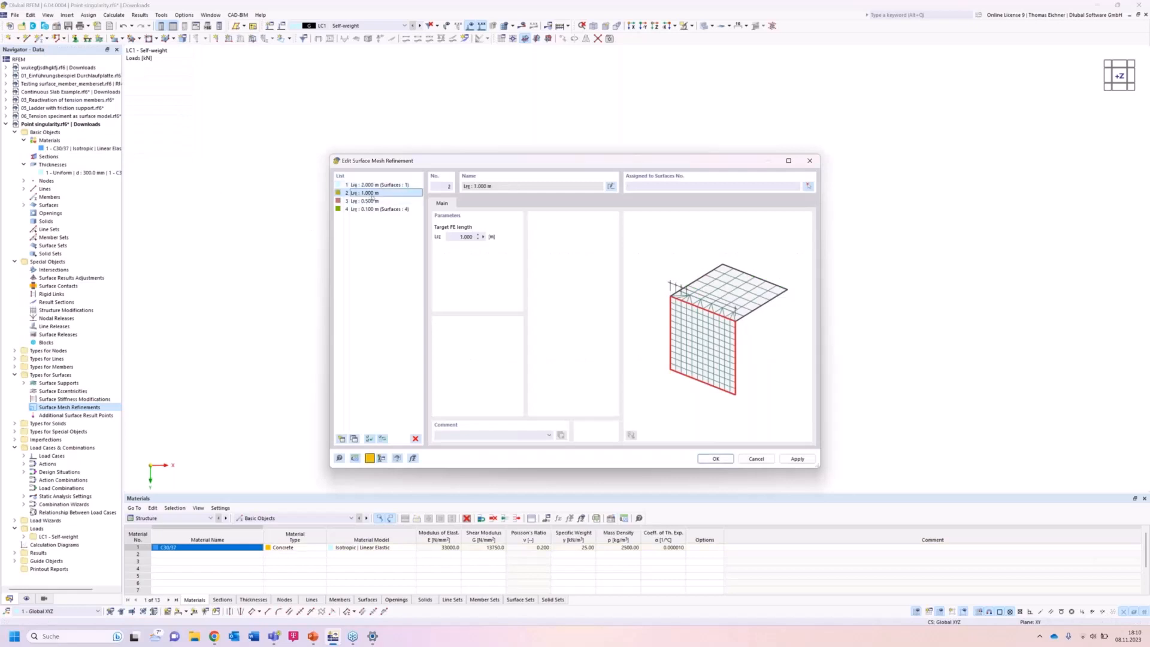
click(809, 187)
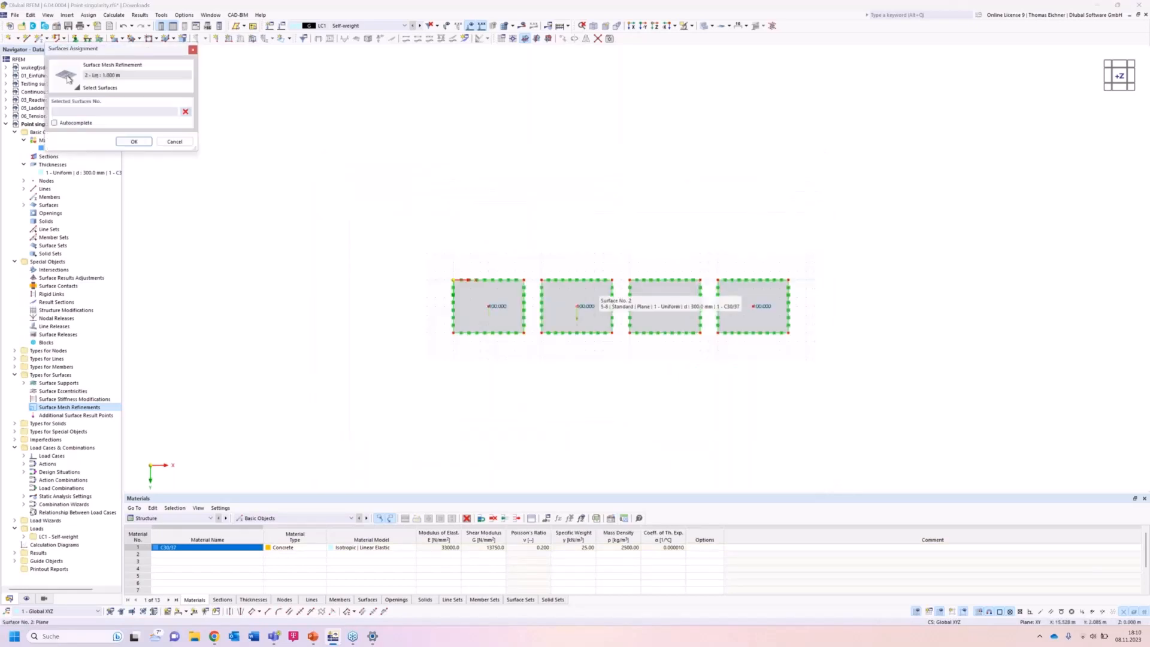
click(134, 142)
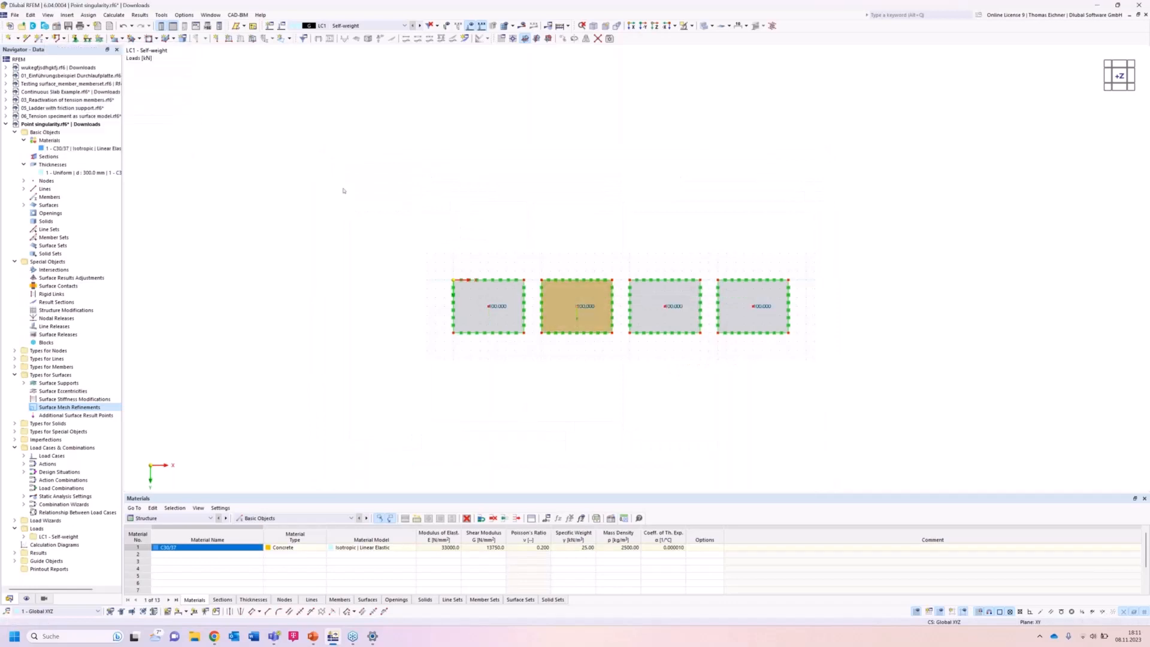
Assign the 0.5 m mesh refinement to the third slab, surface 3, check the other refinements and accept them all.
click(352, 202)
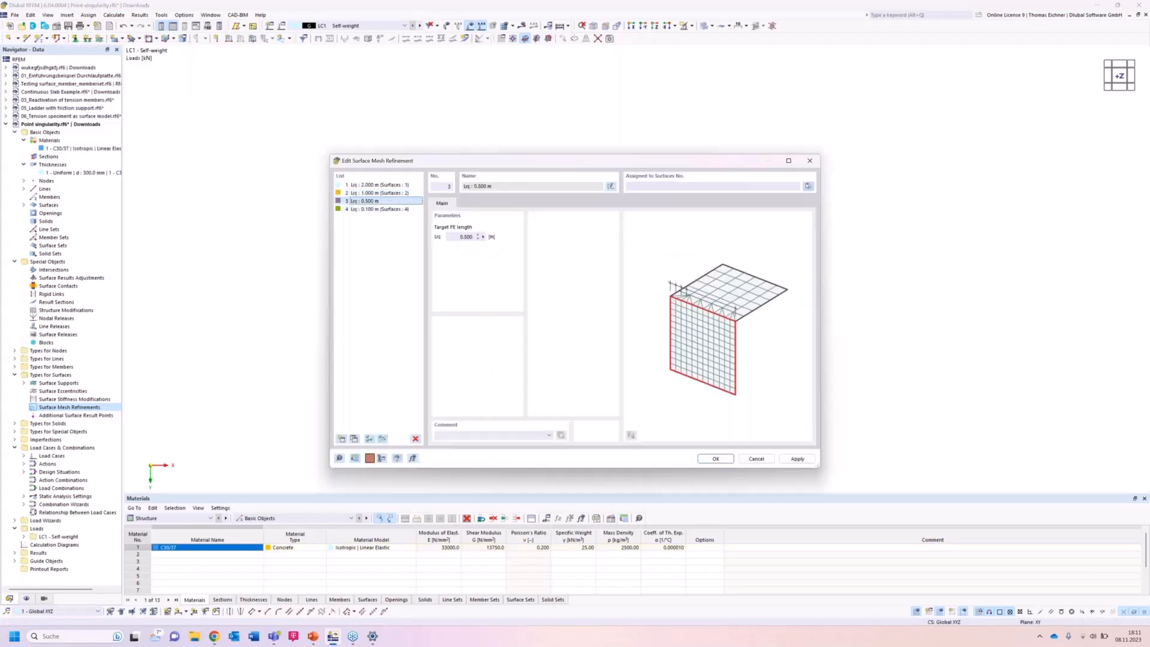
click(808, 187)
click(700, 300)
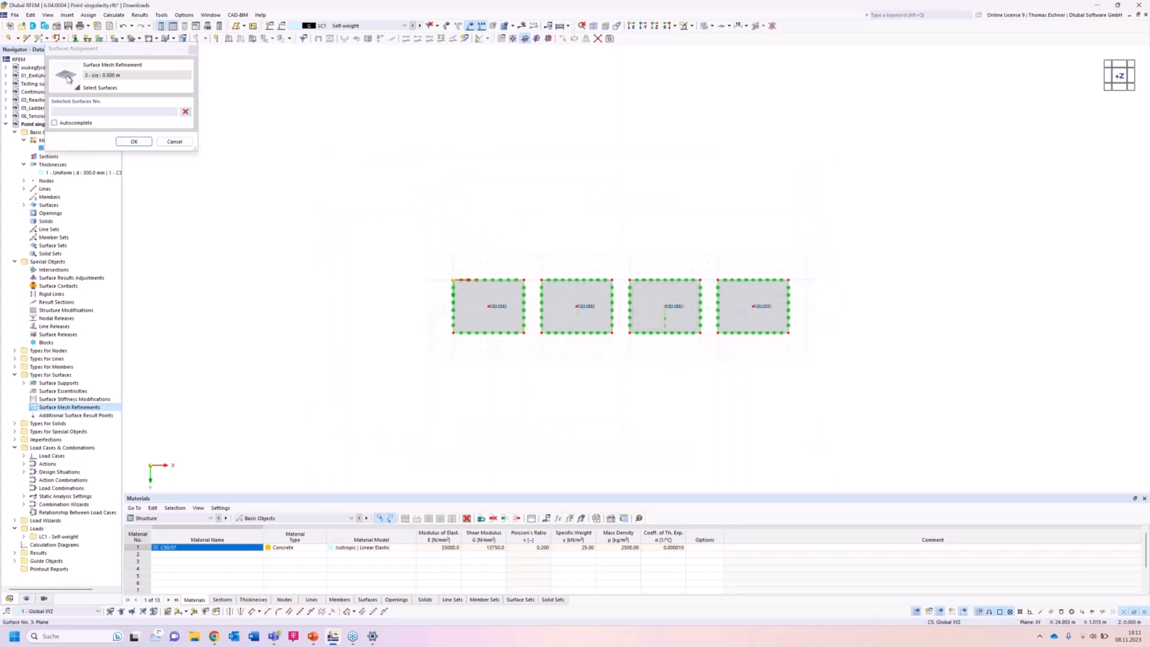
click(133, 142)
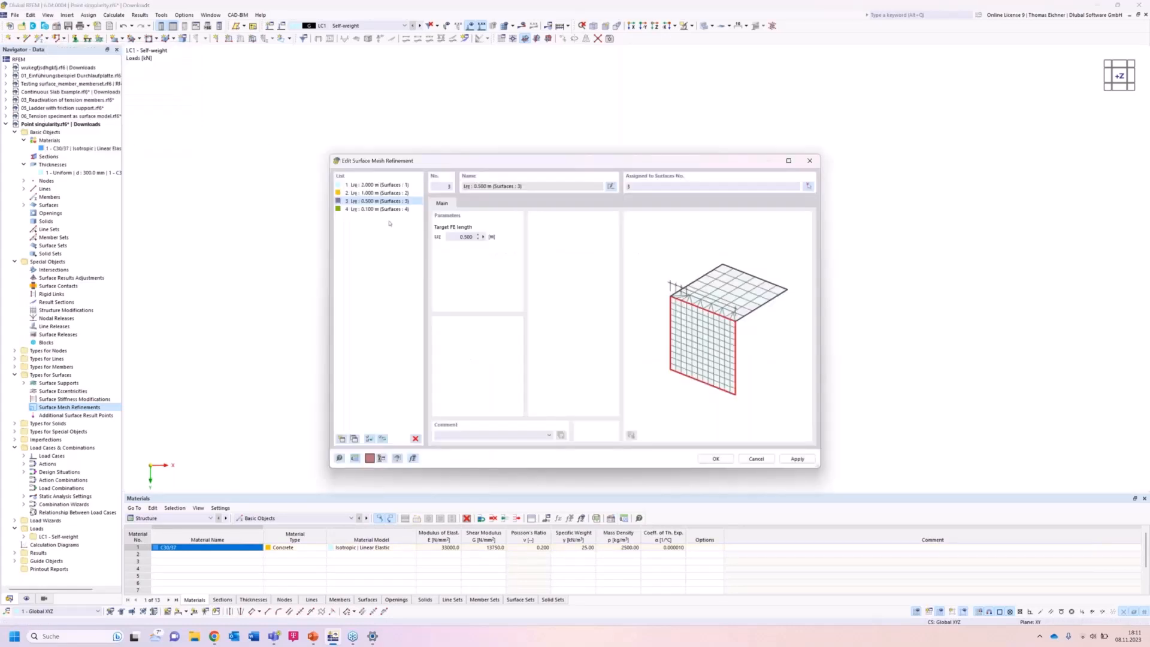
click(382, 194)
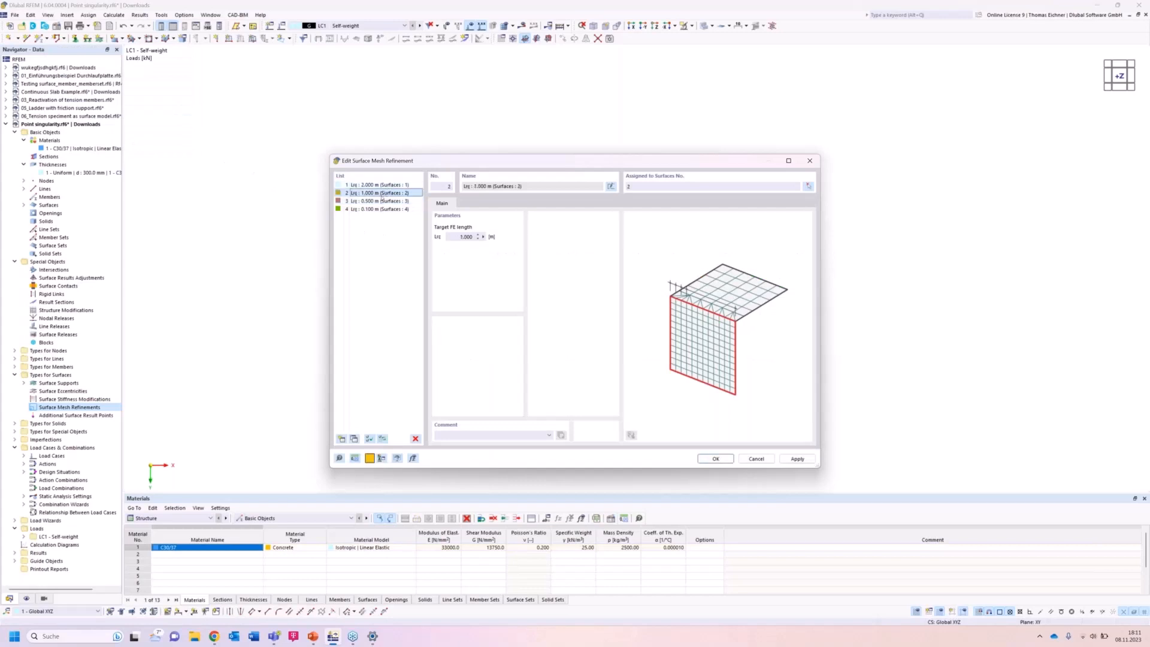
click(380, 201)
click(379, 209)
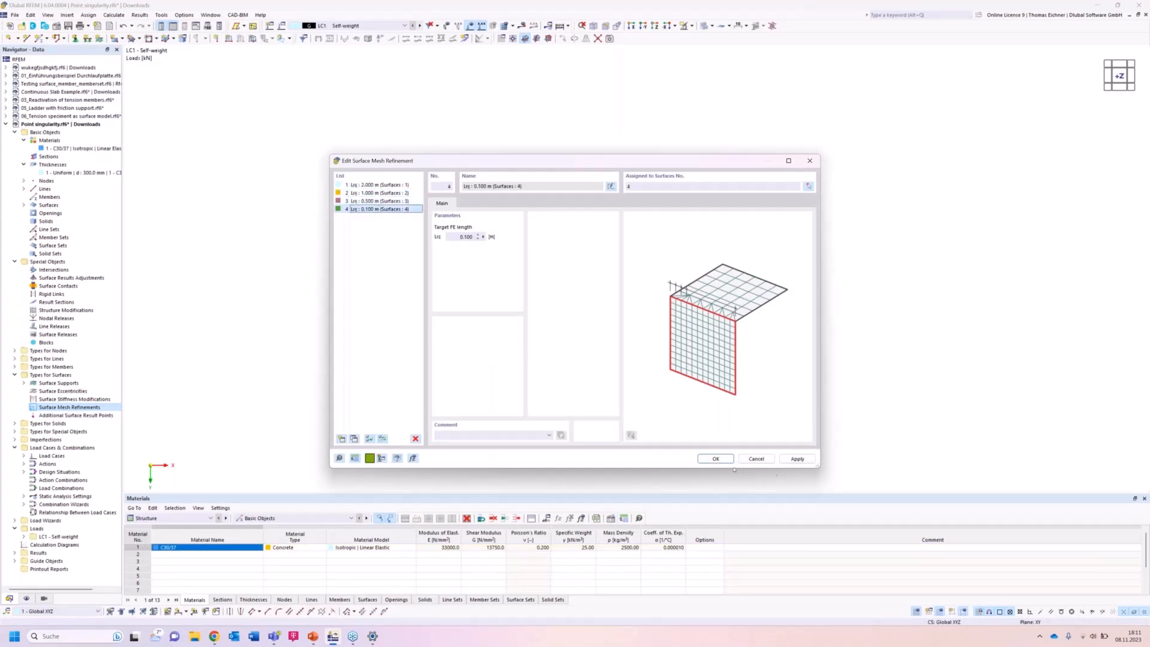
click(716, 459)
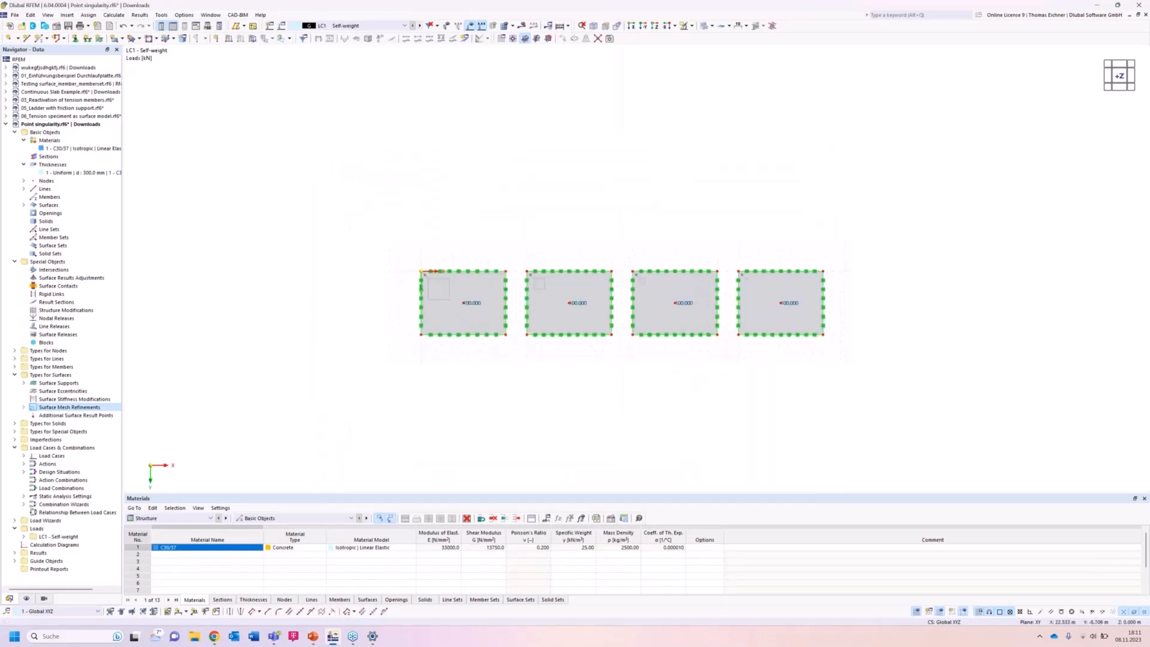
Create a two-point result section through the load points of all four slabs, from X 0, Y 3 m to X 38, Y 3 m.
scroll(817, 183, up, 1)
scroll(635, 203, down, 1)
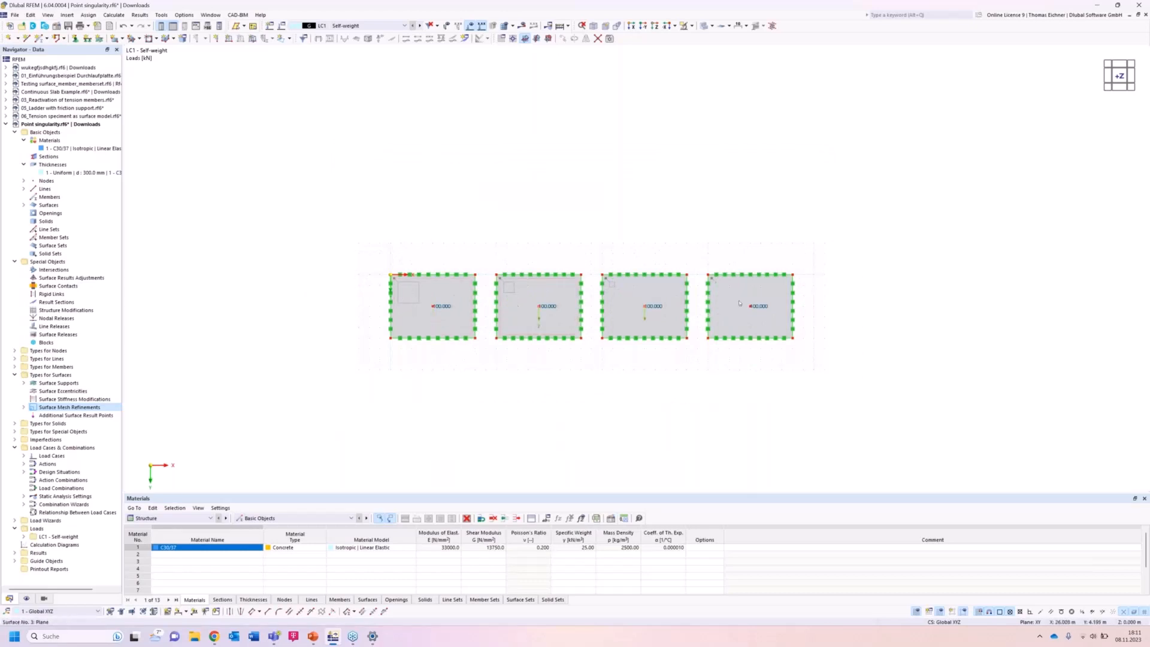
scroll(649, 382, up, 1)
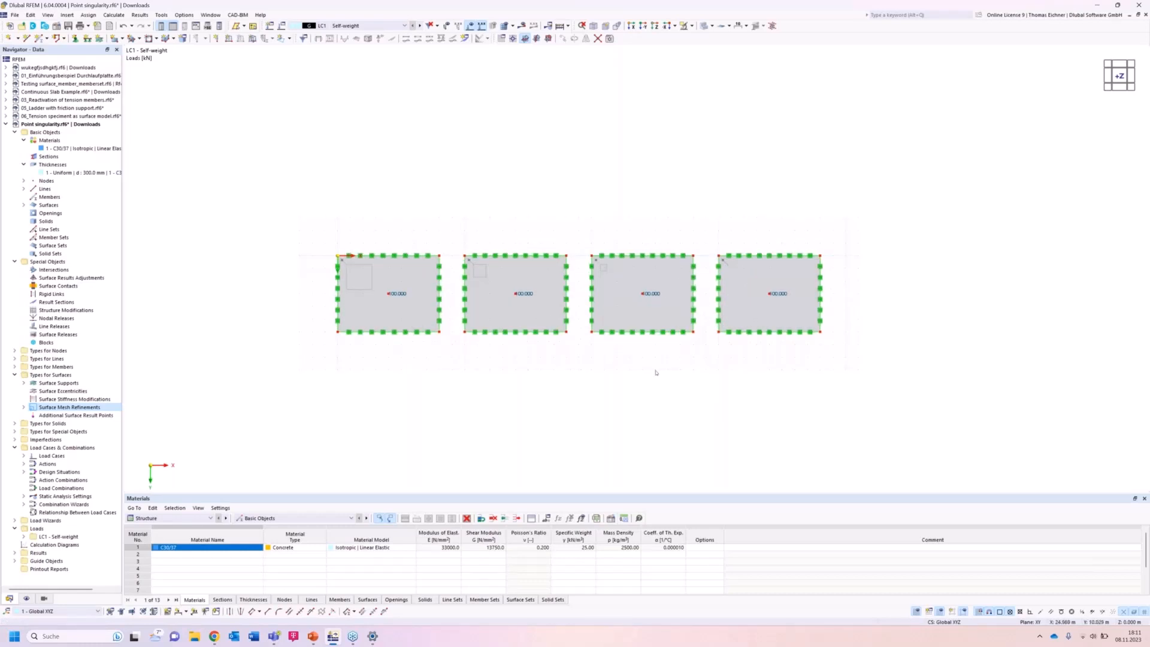
middle_drag(657, 377, 656, 372)
scroll(463, 364, up, 4)
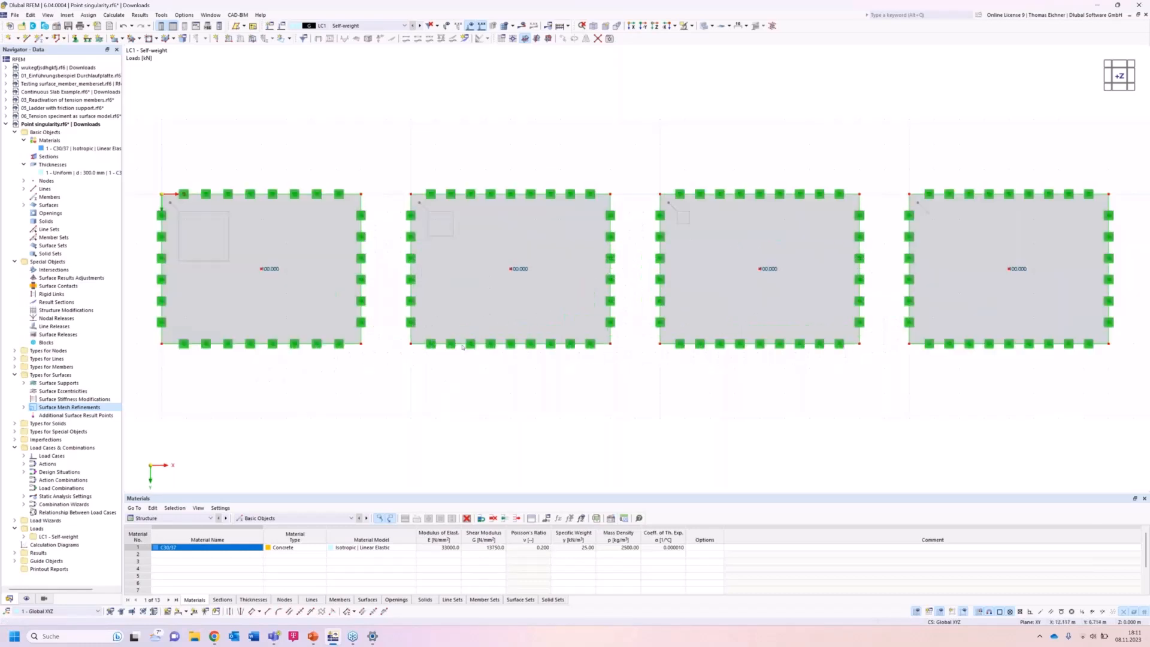
scroll(310, 300, down, 4)
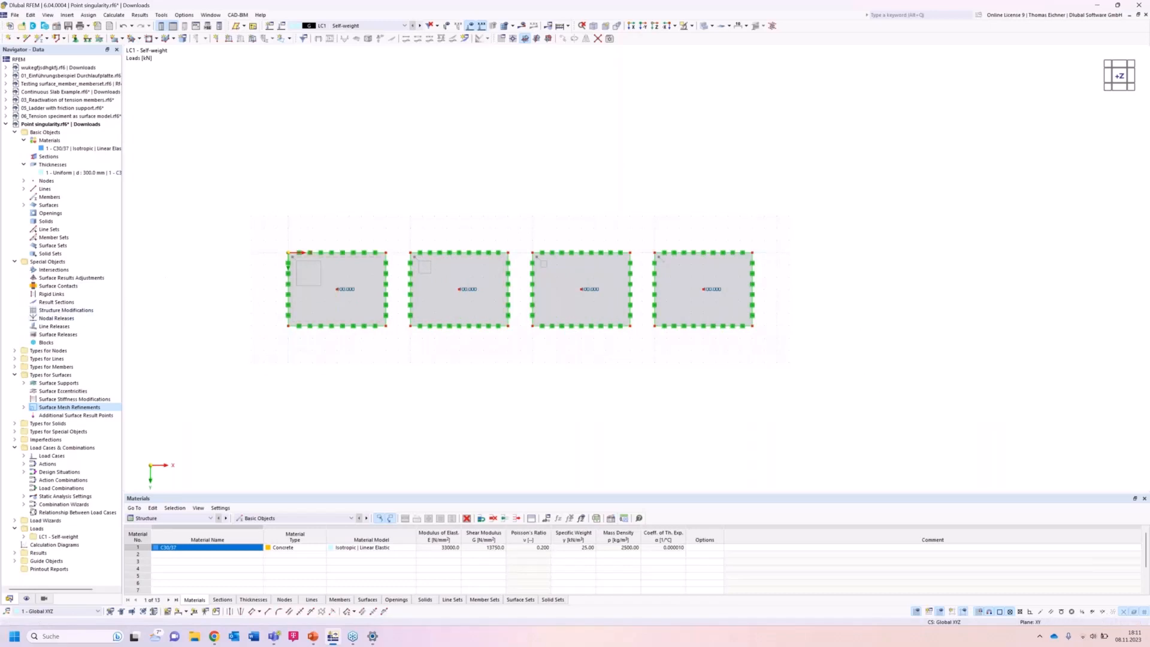
click(57, 303)
double_click(57, 302)
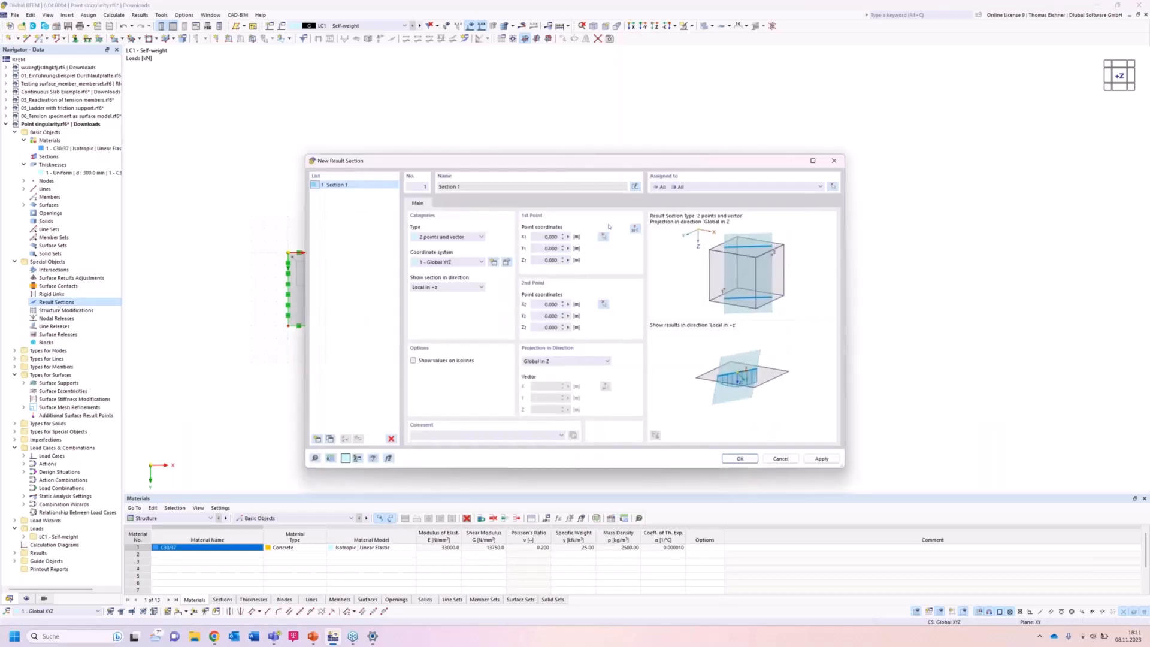
click(633, 231)
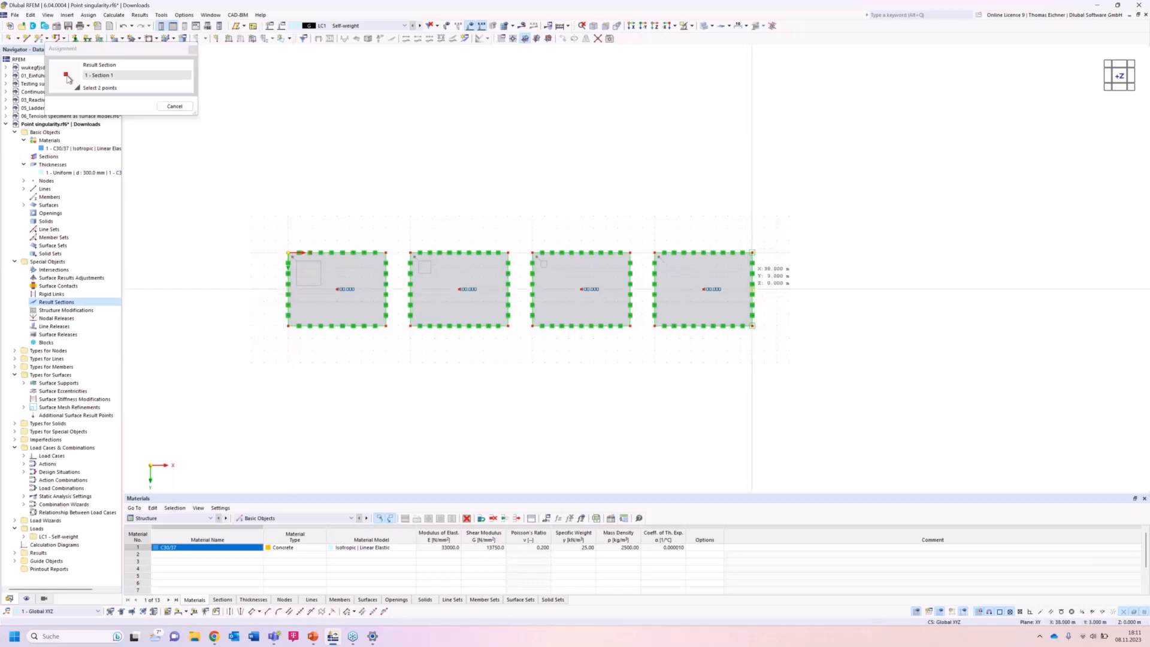
key(Escape)
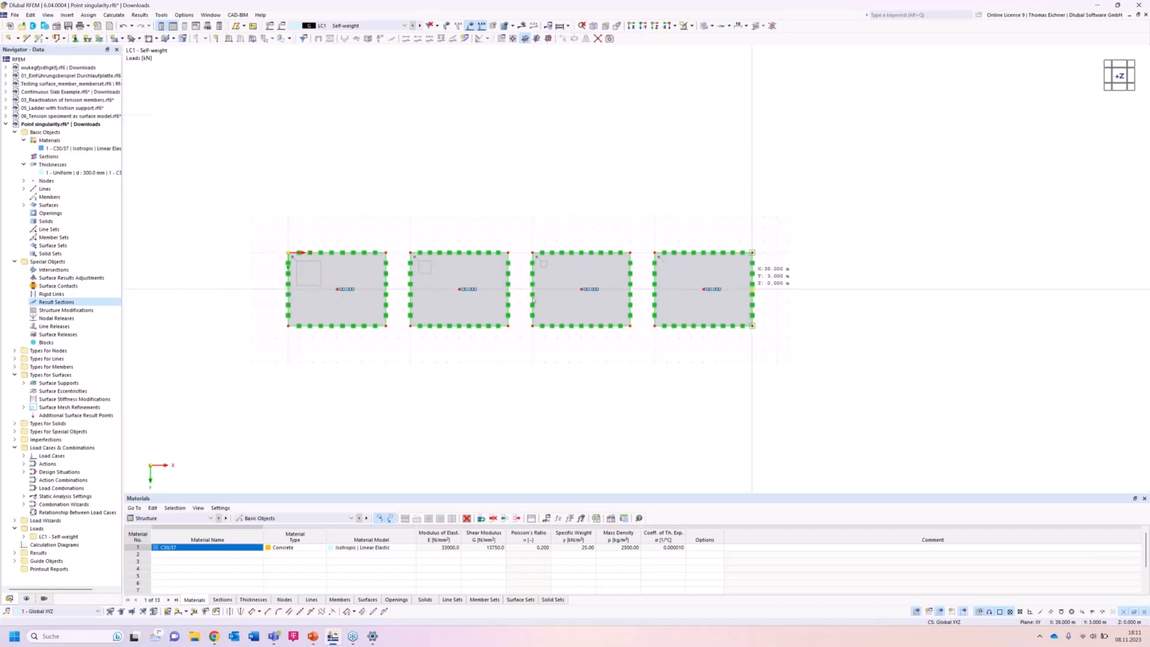
click(752, 289)
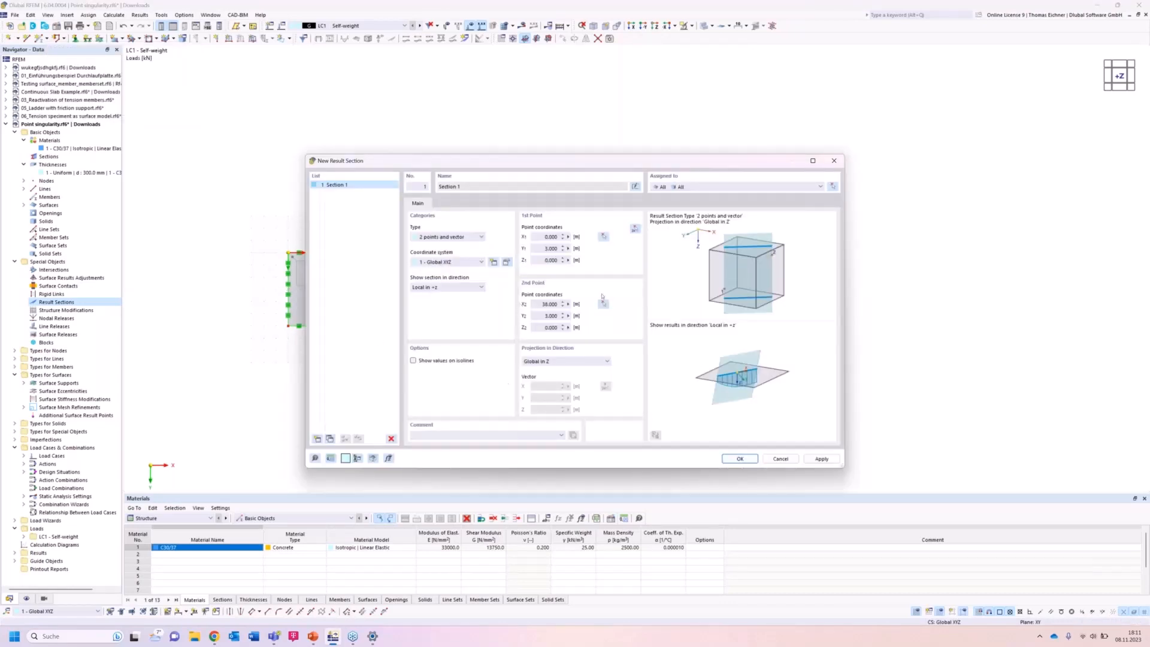
click(736, 458)
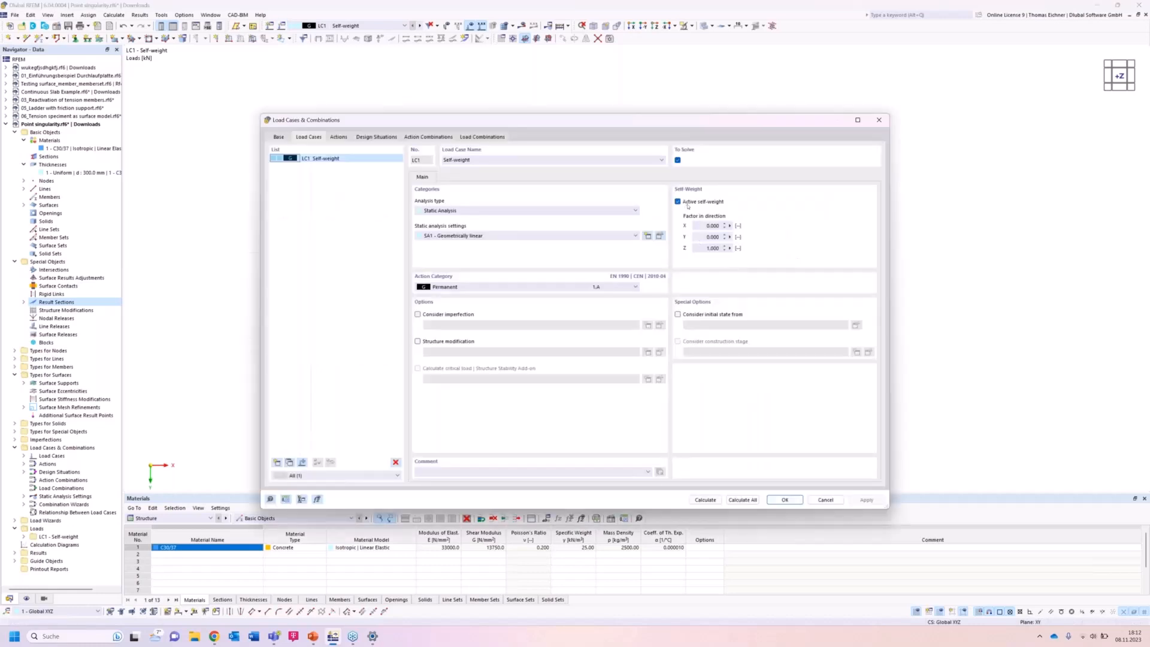
Deactivate the self-weight in load case LC1, calculate all load cases and display the results.
click(678, 202)
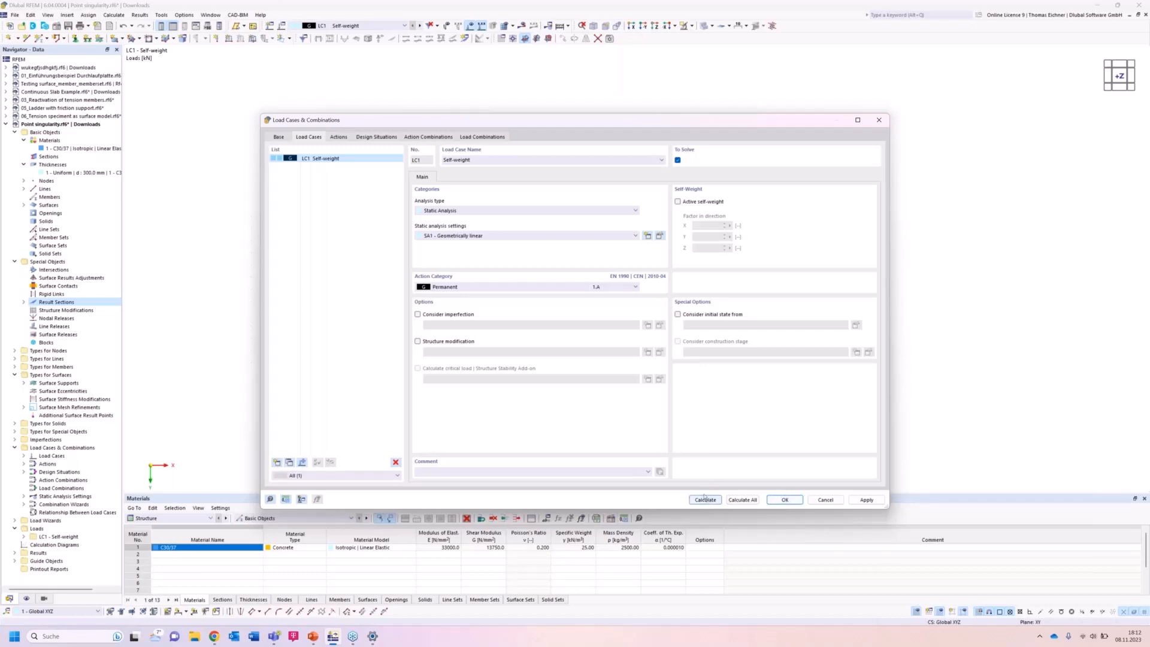
click(780, 498)
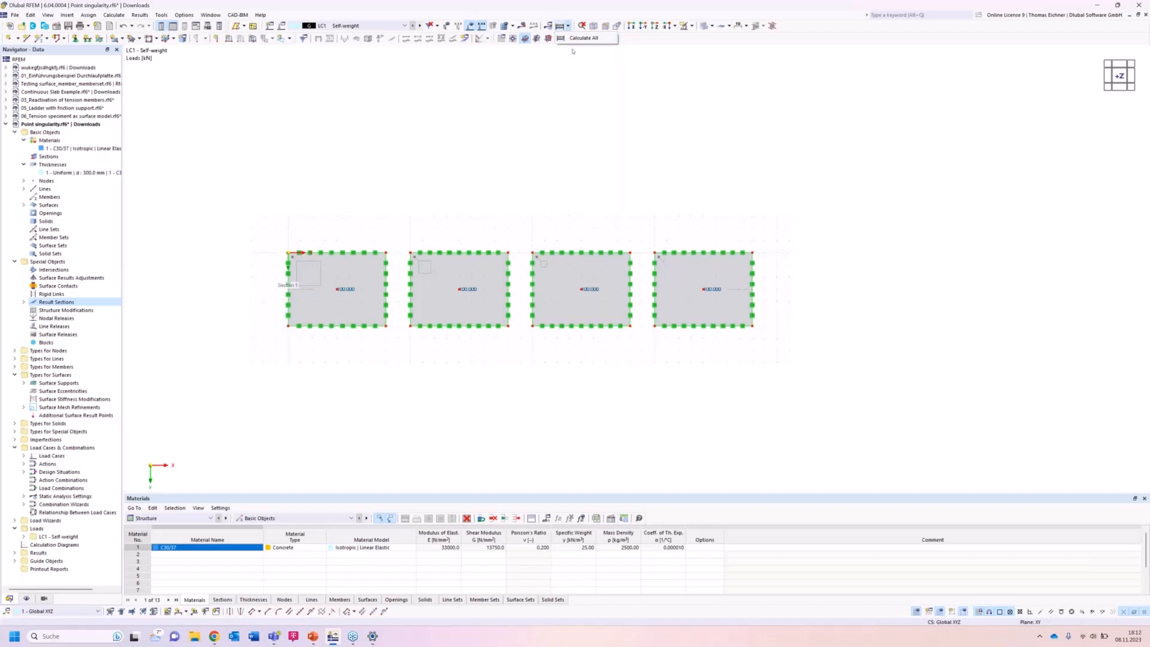
click(573, 40)
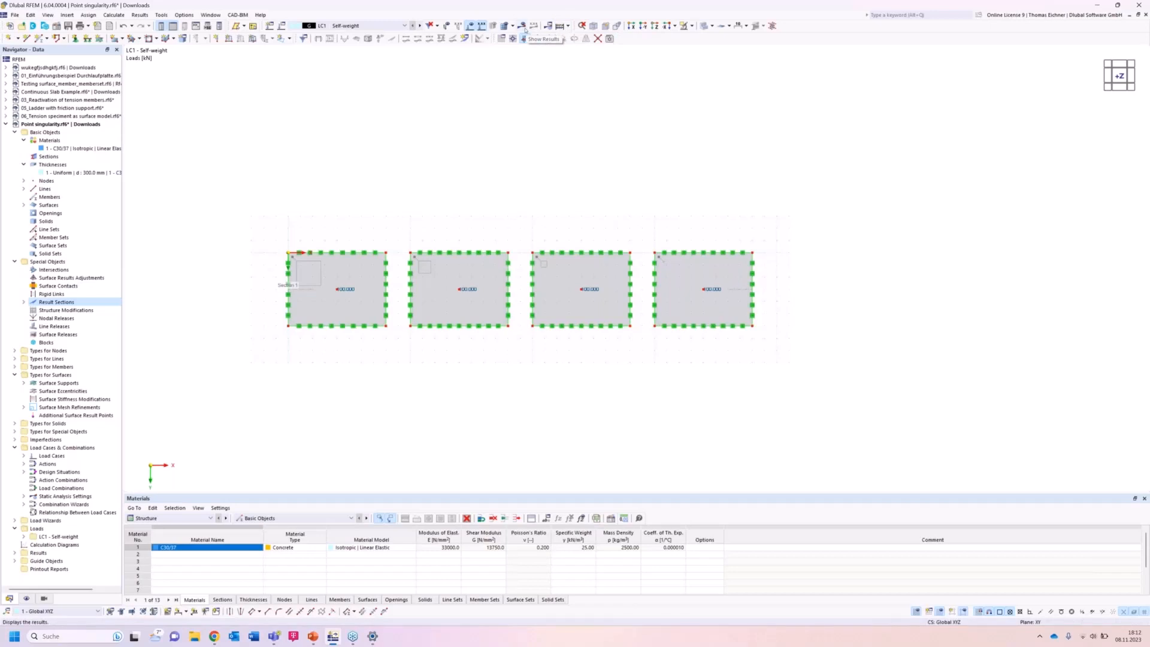
click(525, 27)
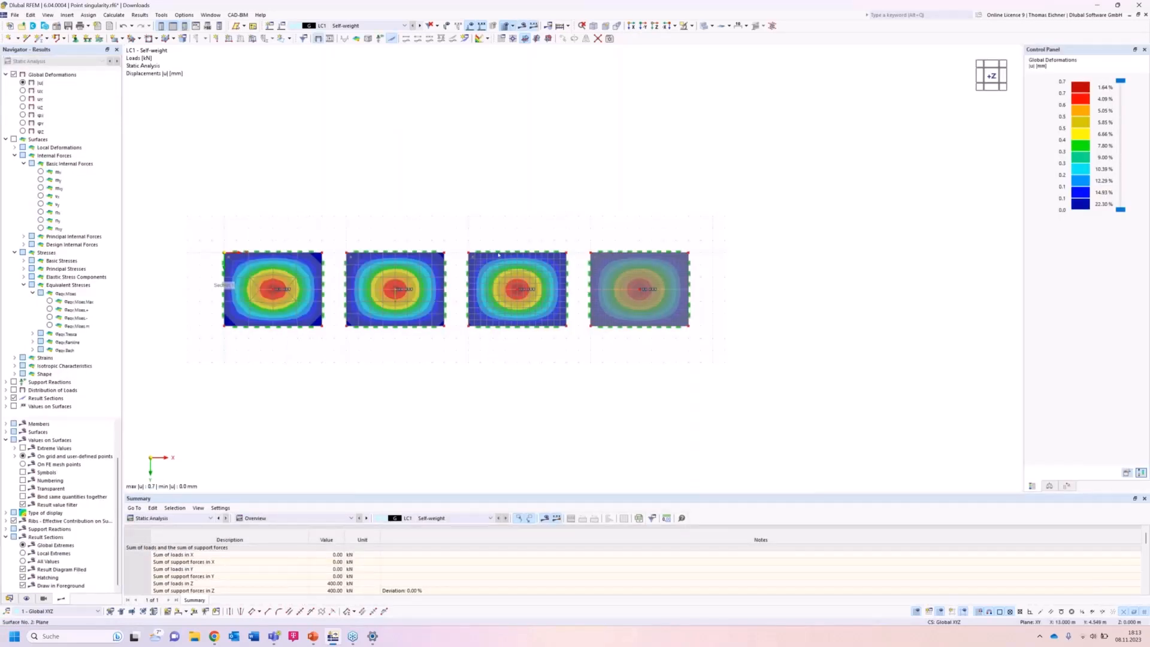
View the slab deformations from the side and label the result section diagrams with their local extremes.
scroll(497, 214, down, 1)
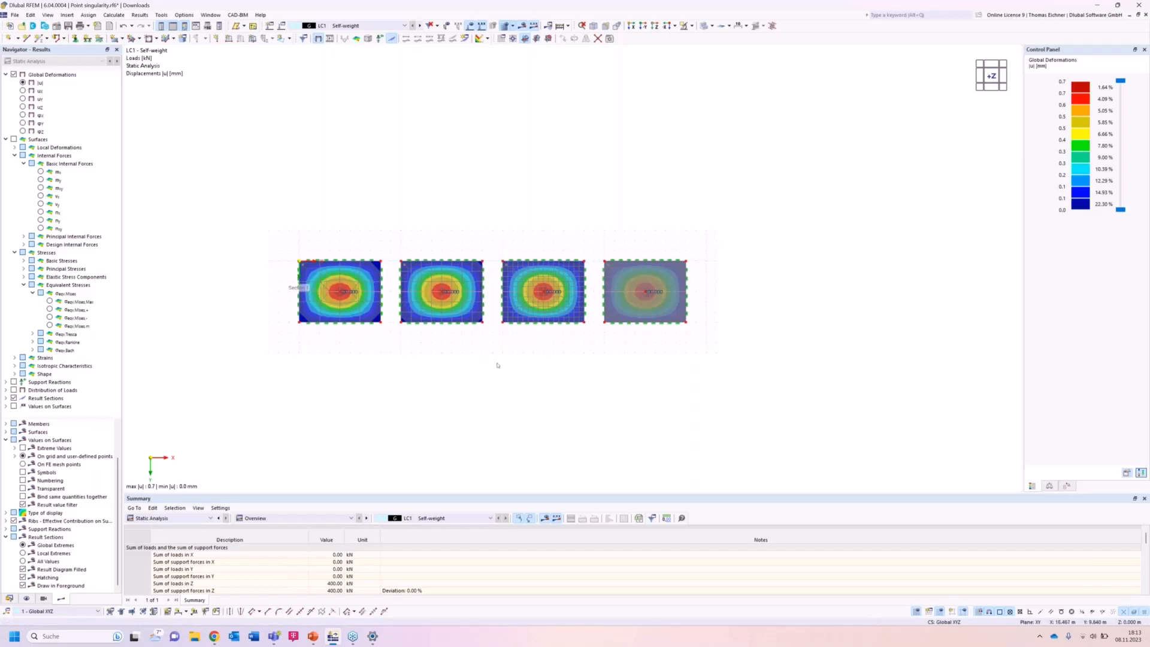
ctrl+middle_drag(504, 310, 495, 192)
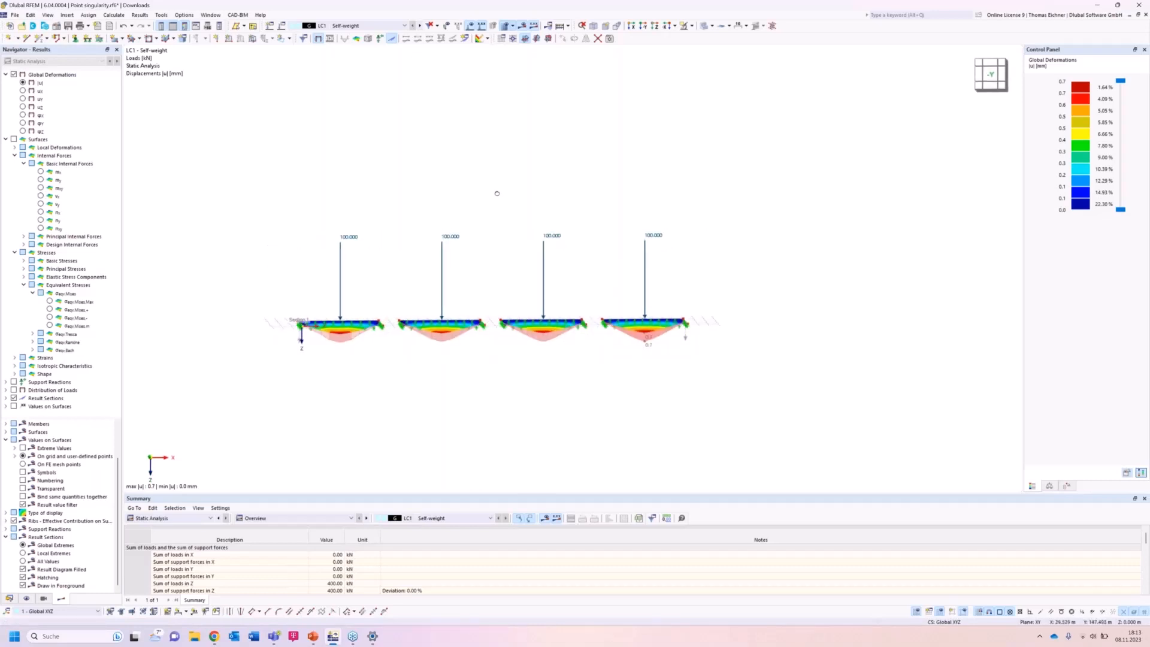
scroll(417, 410, up, 1)
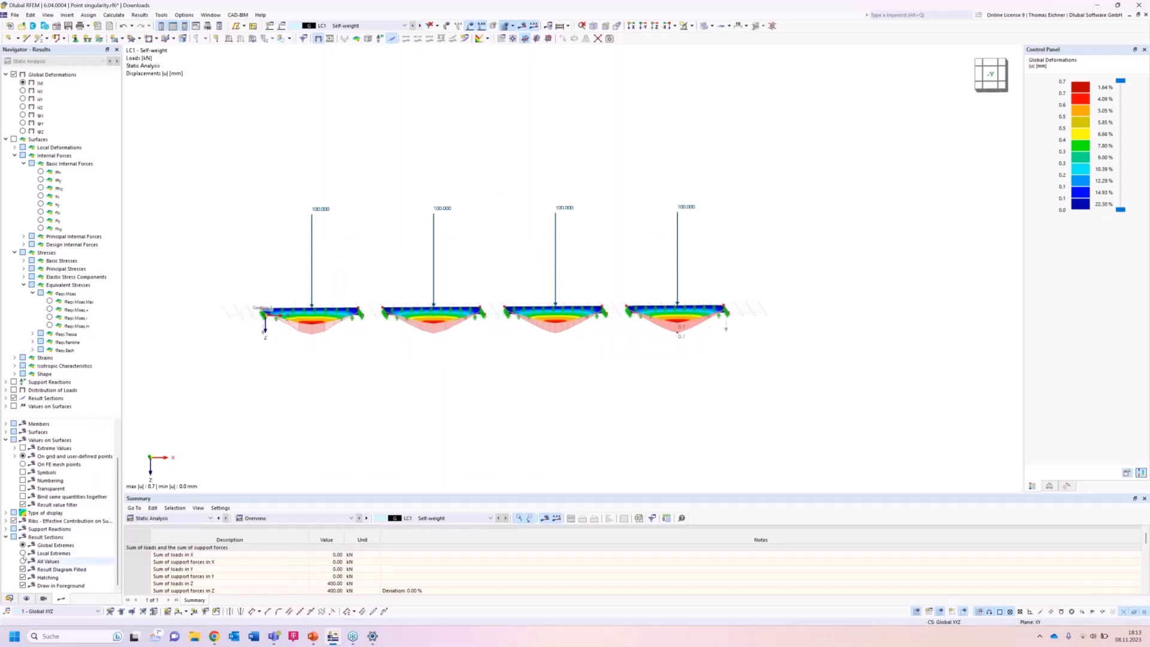
click(23, 553)
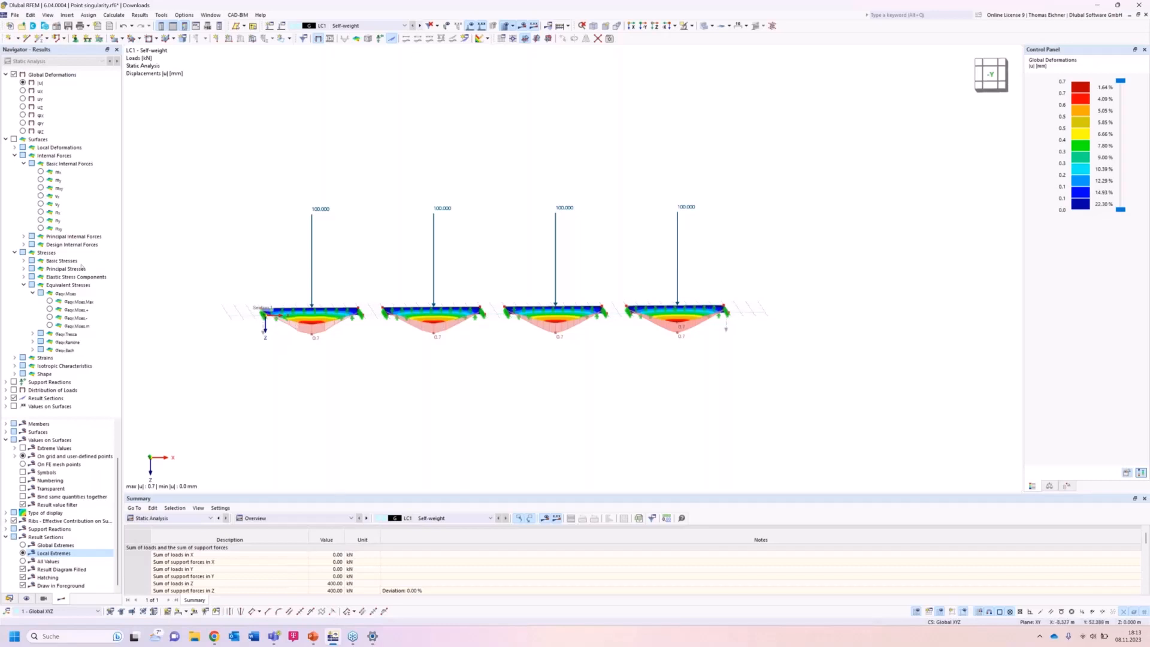
Display the basic internal force m-x for the surfaces and view the model exactly along the reverse Y-direction.
click(40, 172)
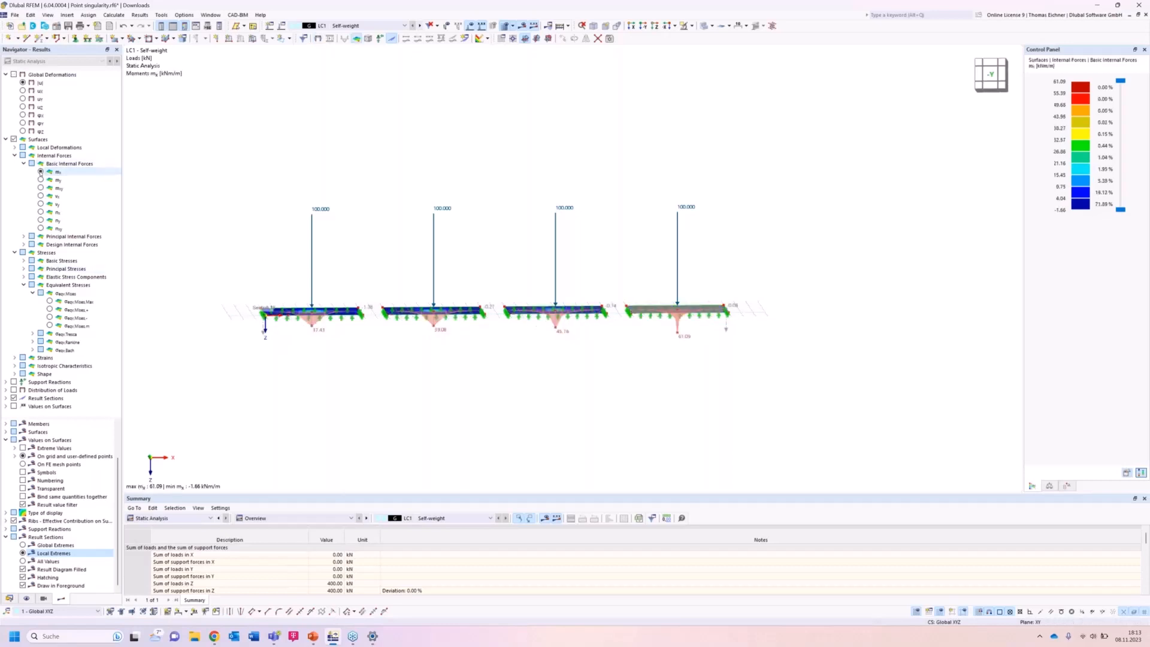
scroll(531, 377, up, 2)
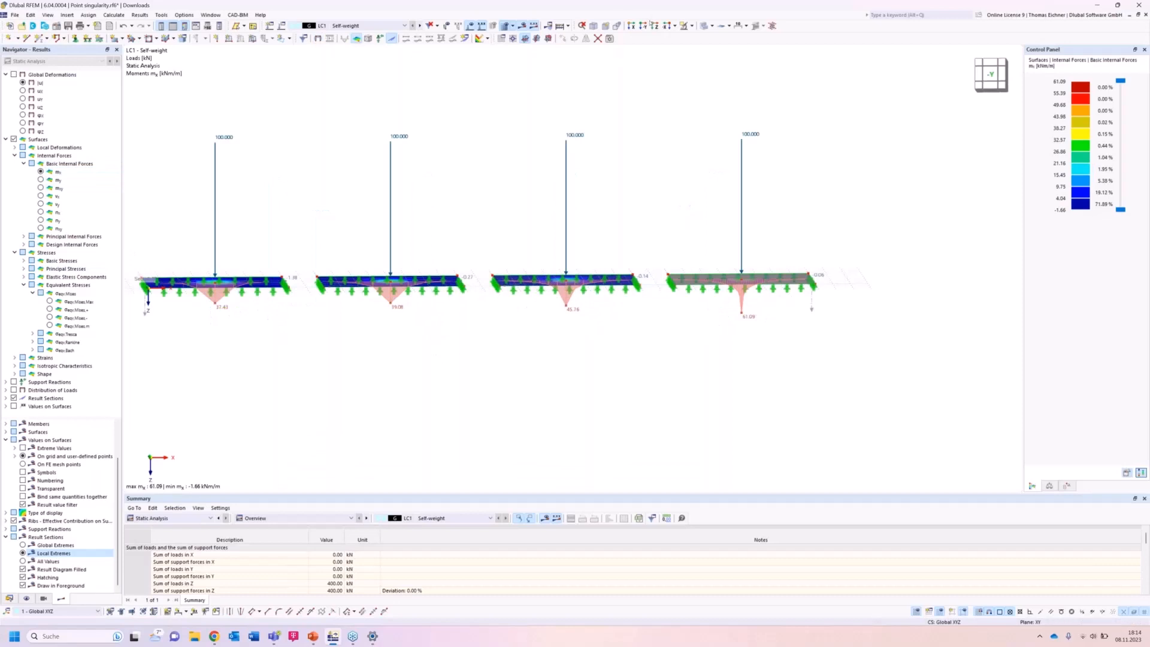
click(646, 25)
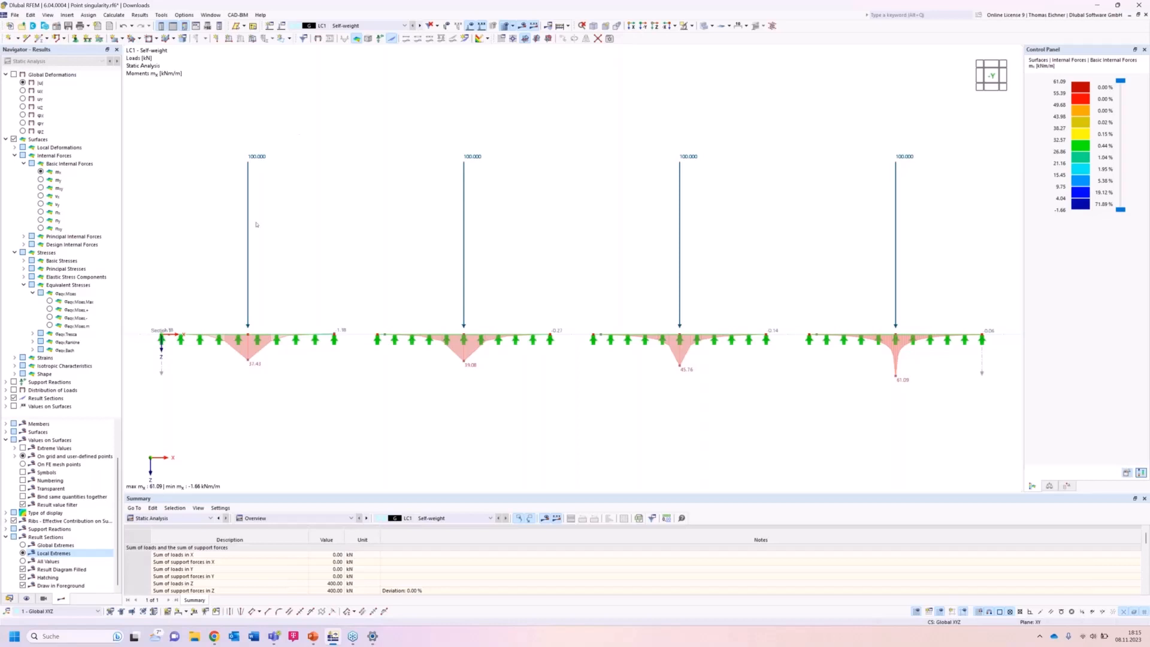
Open the result diagrams of the result section through the slabs and its smooth range definitions, keeping the diagrams uncovered.
right_click(161, 374)
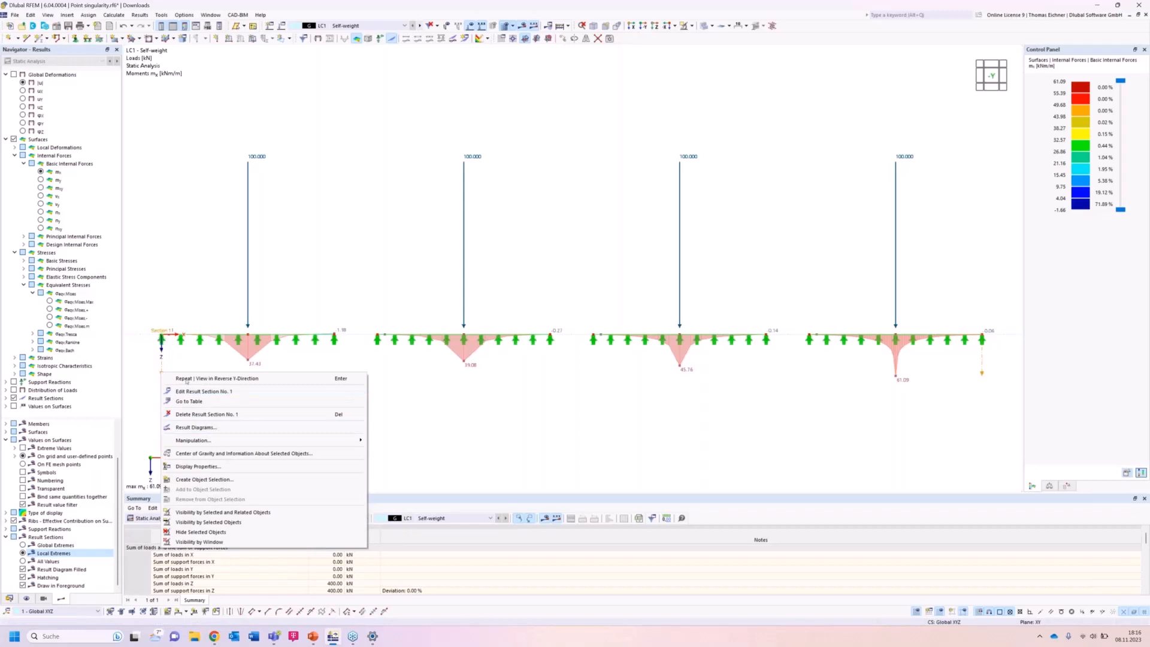
click(193, 427)
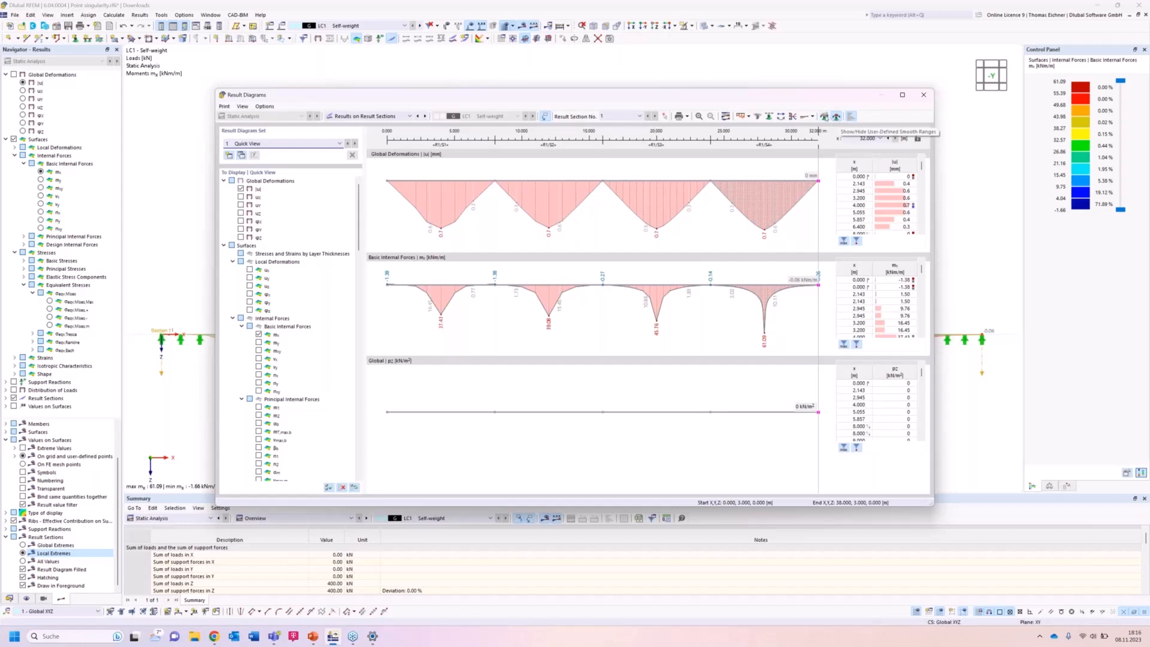
click(824, 116)
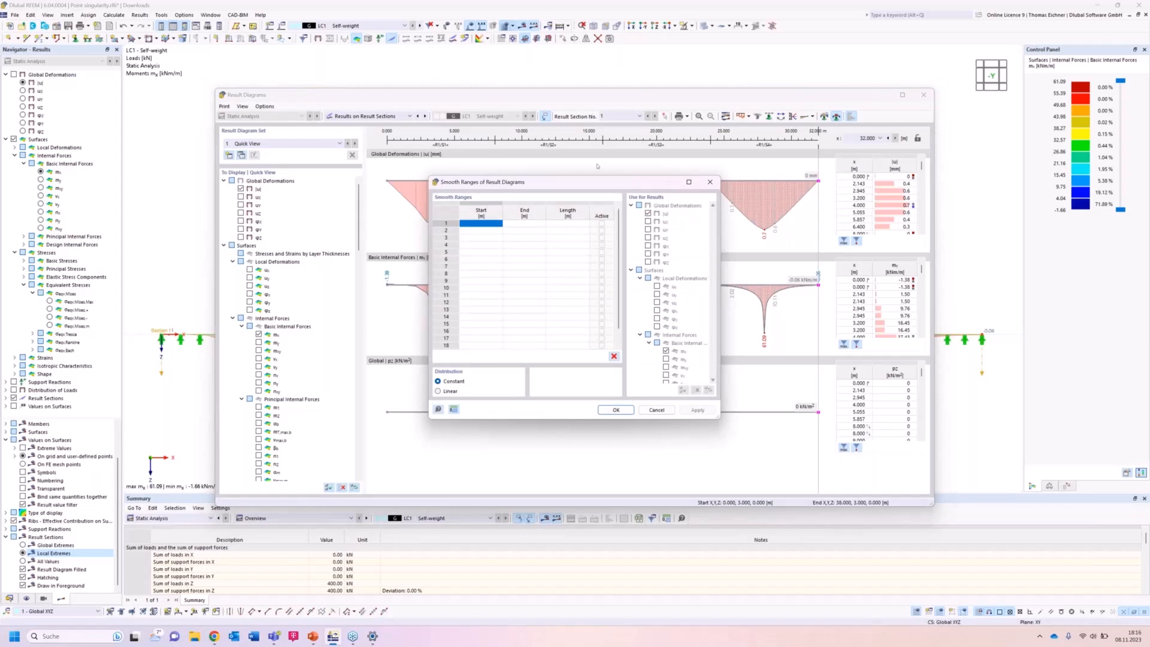
drag(580, 184, 836, 375)
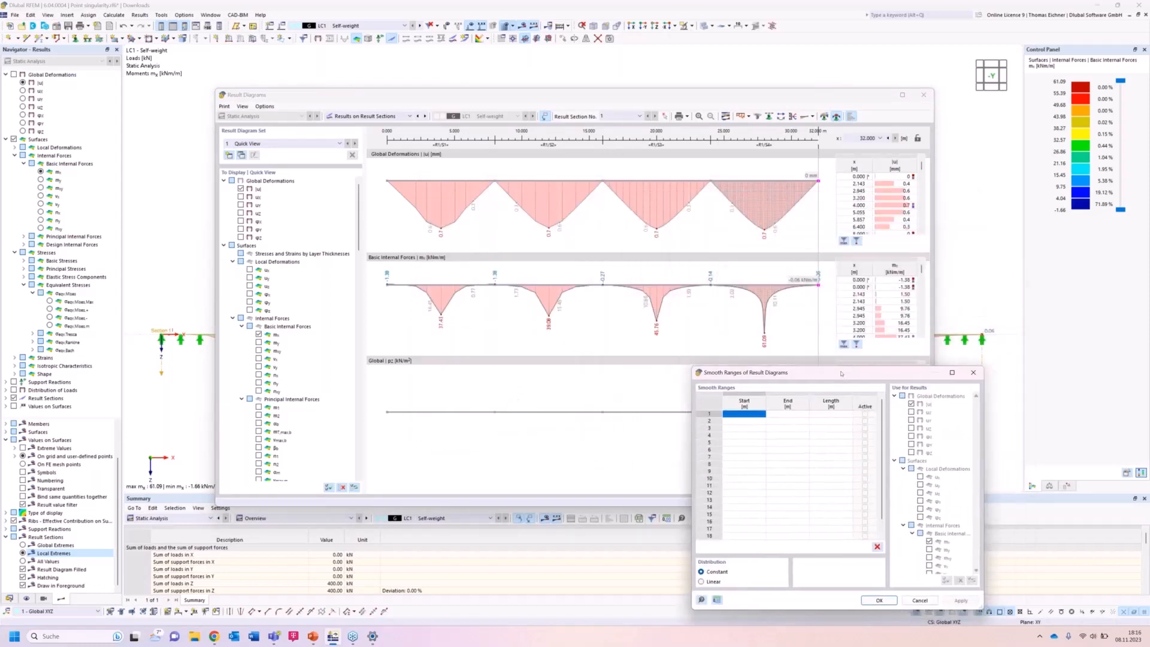
Define smooth ranges around the first two slabs' load points, from 3.5 to 4.5 m and from 11.5 to 12.5 m.
click(747, 421)
click(757, 413)
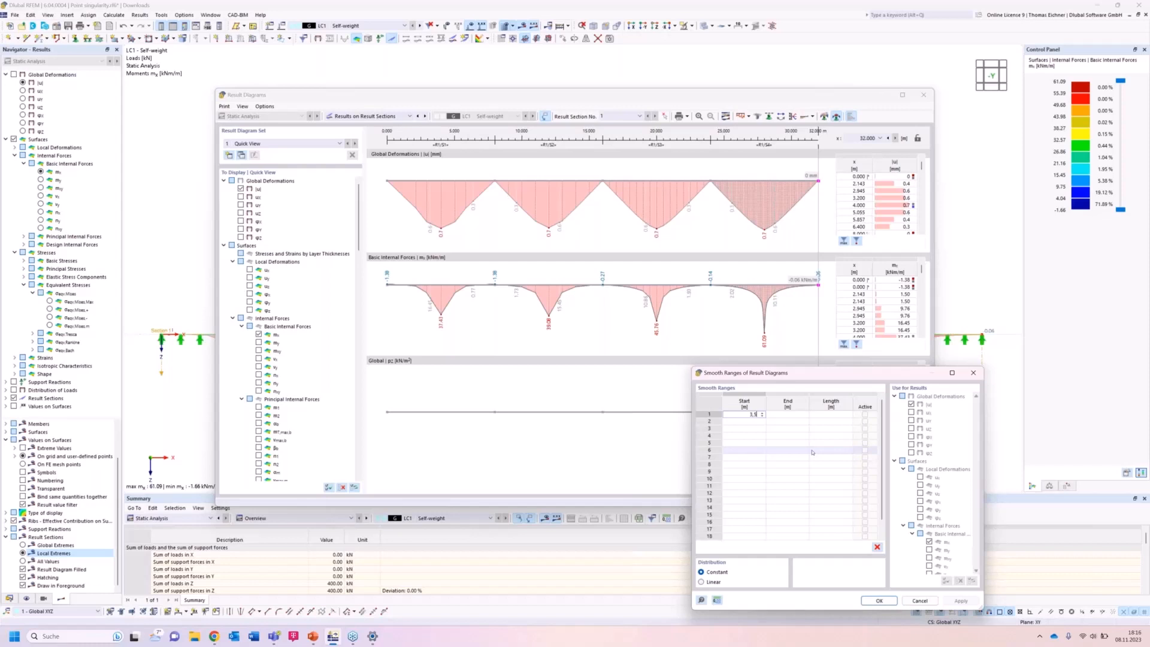
key(Tab)
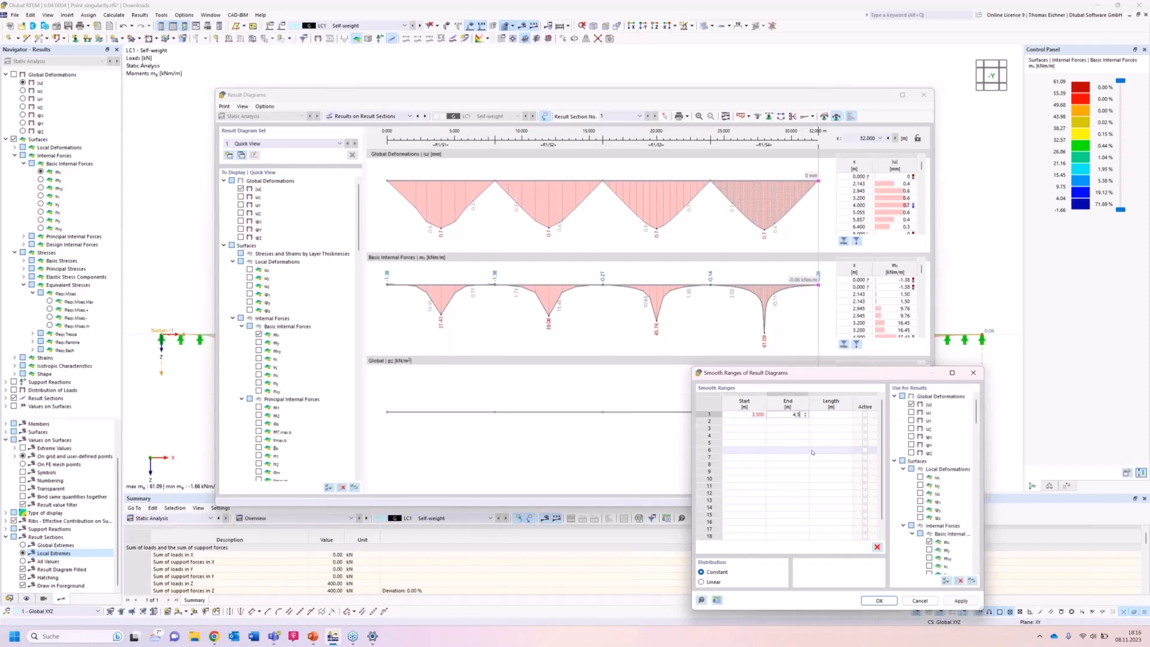
text(4,5)
click(762, 422)
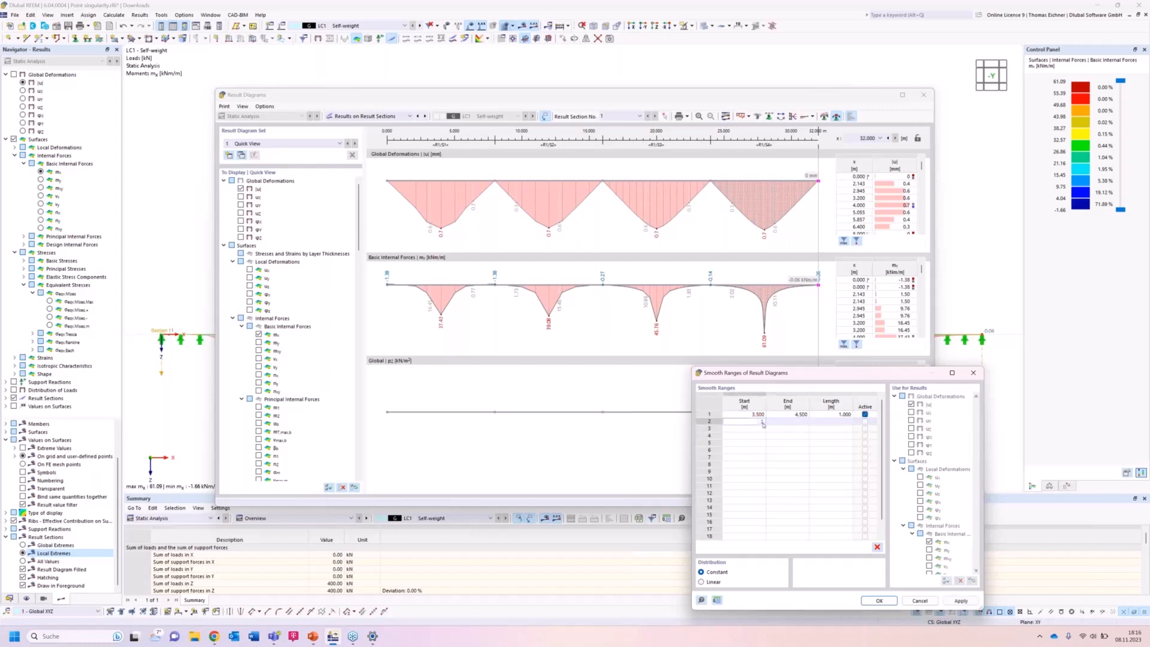
text(11,5)
key(Tab)
text(12,5)
Add smooth ranges around the third and fourth slabs' load points, from 19.5 to 20.5 m and from 27.5 to 28.5 m.
click(758, 429)
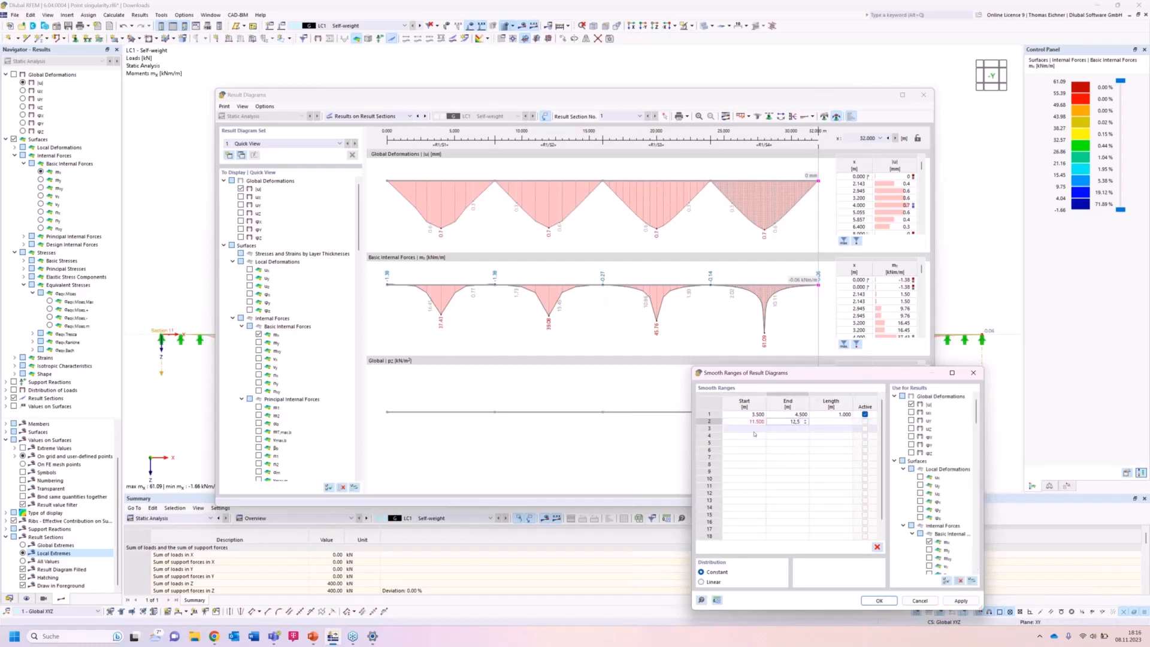
text(19,5)
key(Tab)
text(20)
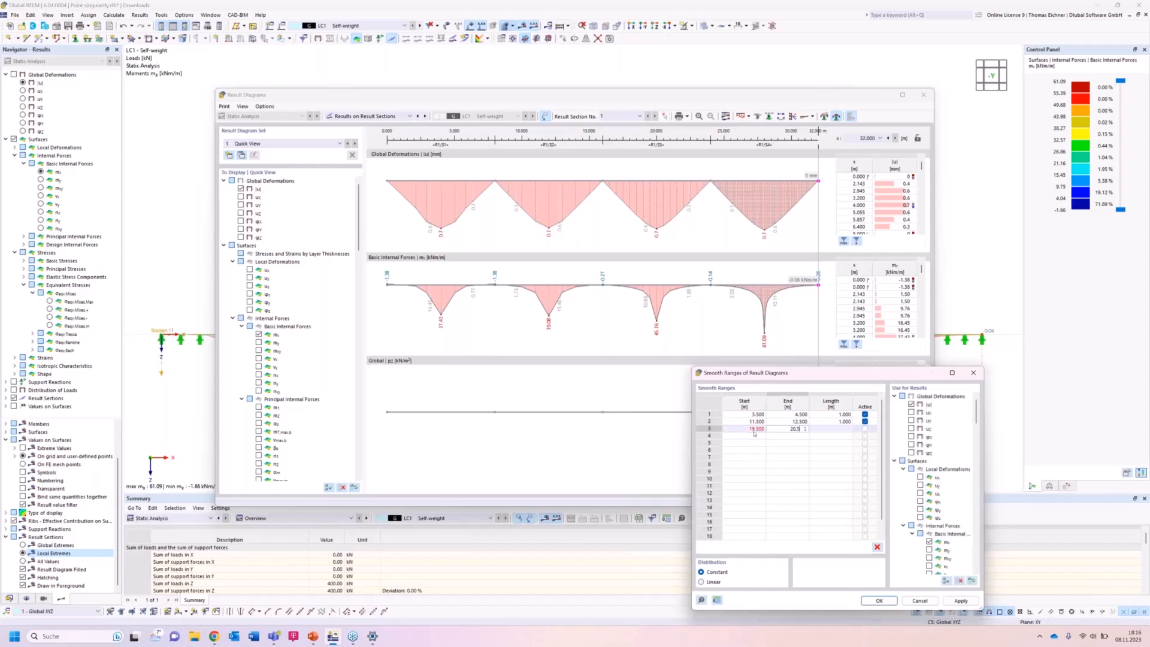
text(,5)
click(757, 435)
text(27,5)
key(Tab)
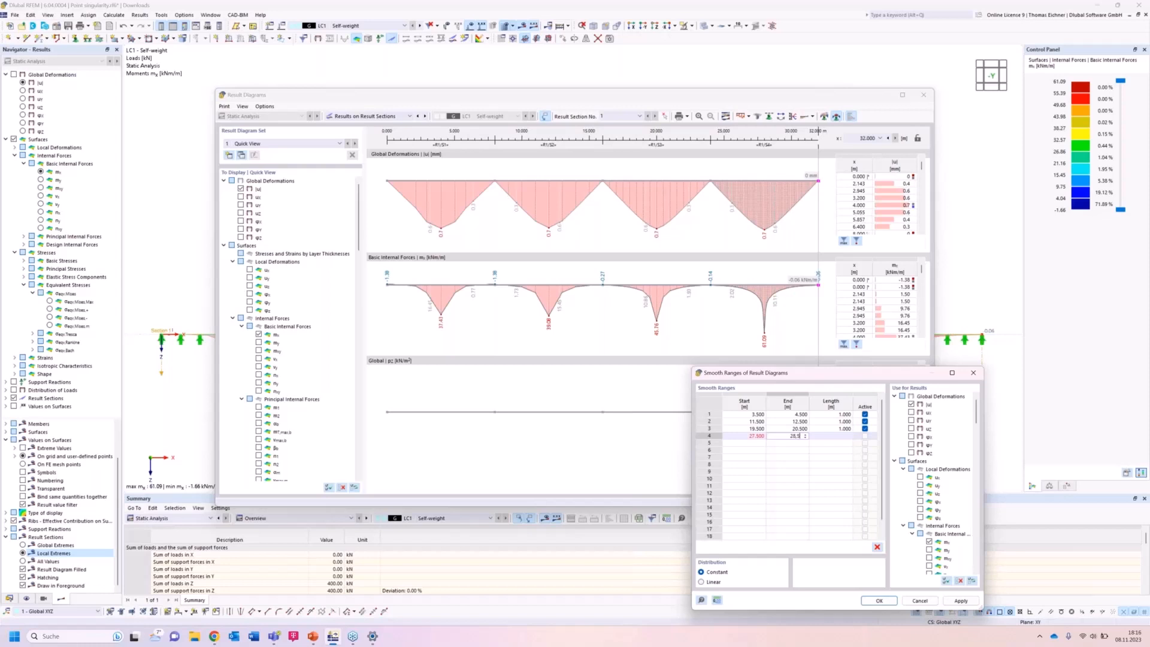
click(797, 457)
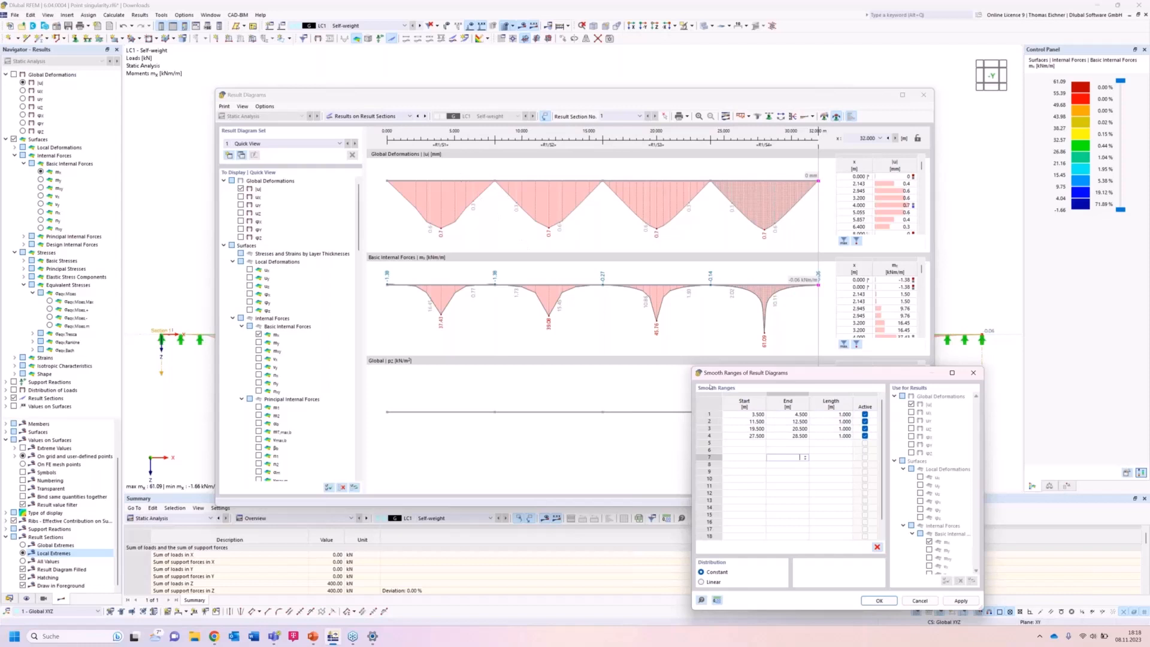
Check the start and end of the first smooth range and accept all four ranges.
click(781, 417)
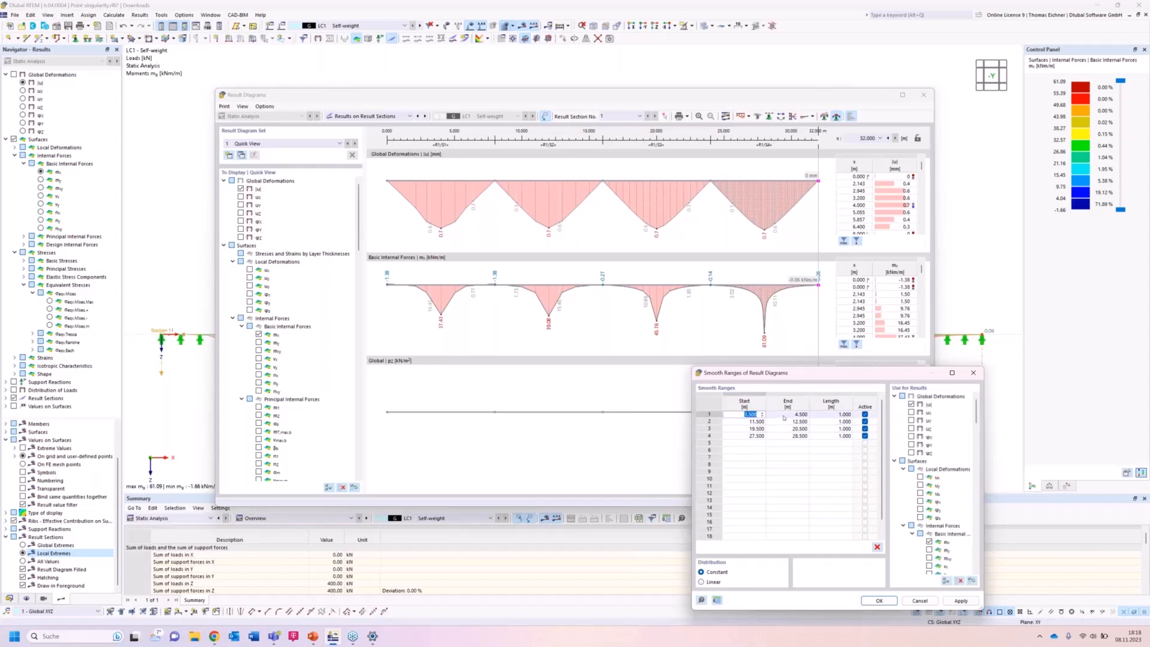
click(785, 417)
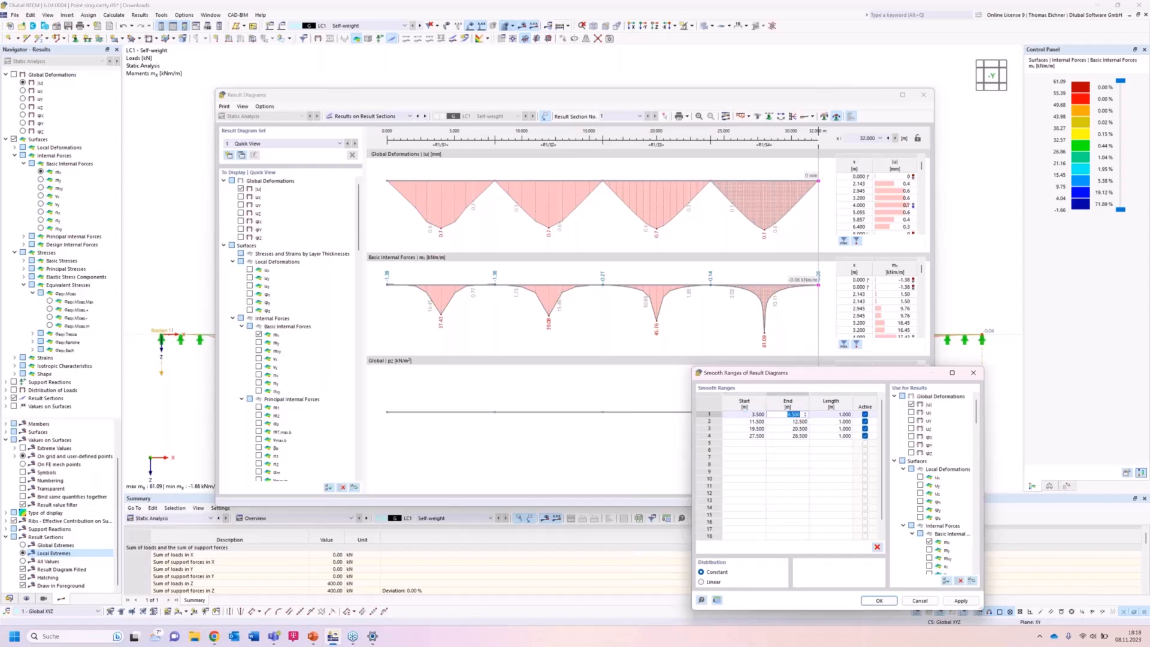
click(806, 477)
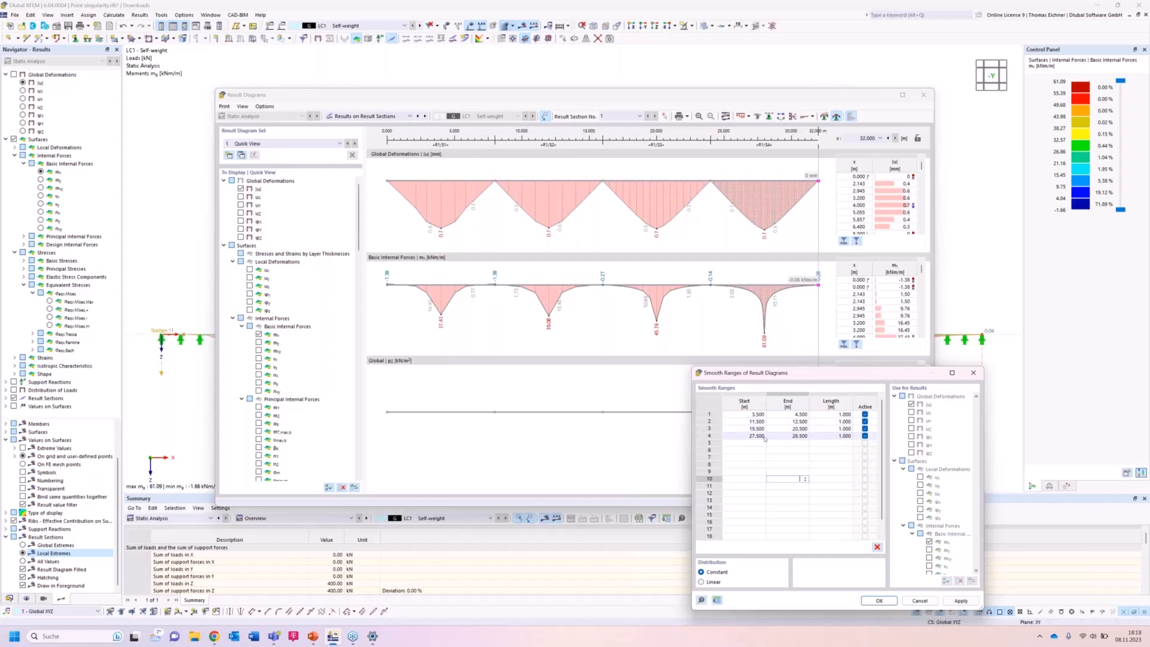
click(878, 601)
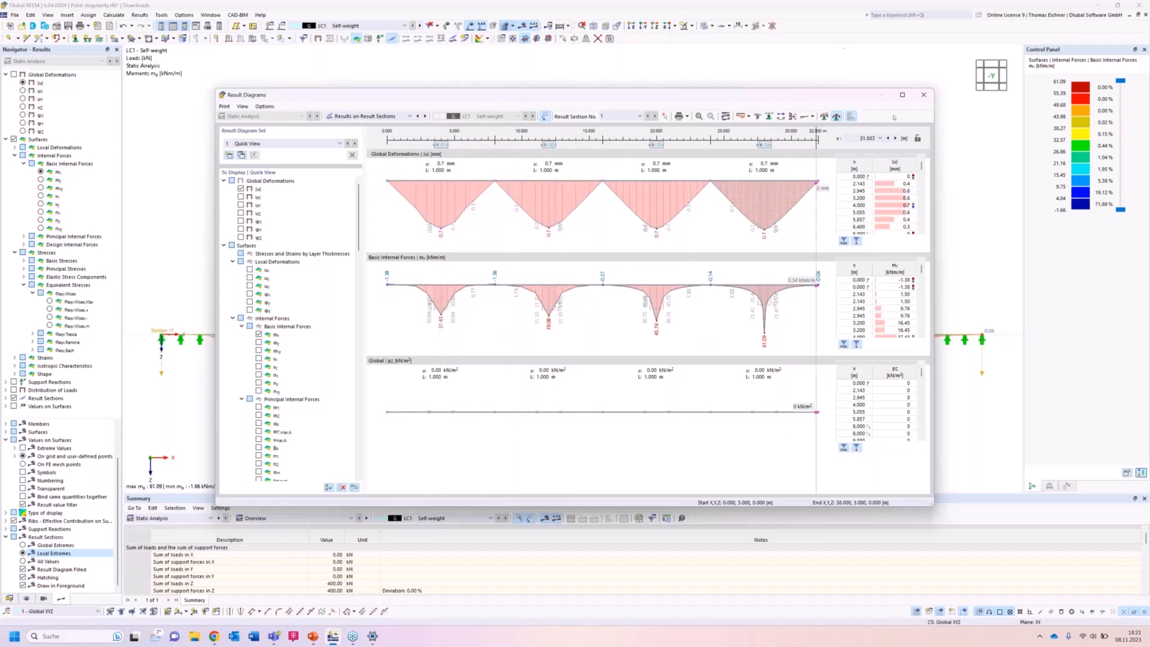
Examine the smoothed moment m-x near the third slab's load point, and close the result diagrams.
click(653, 316)
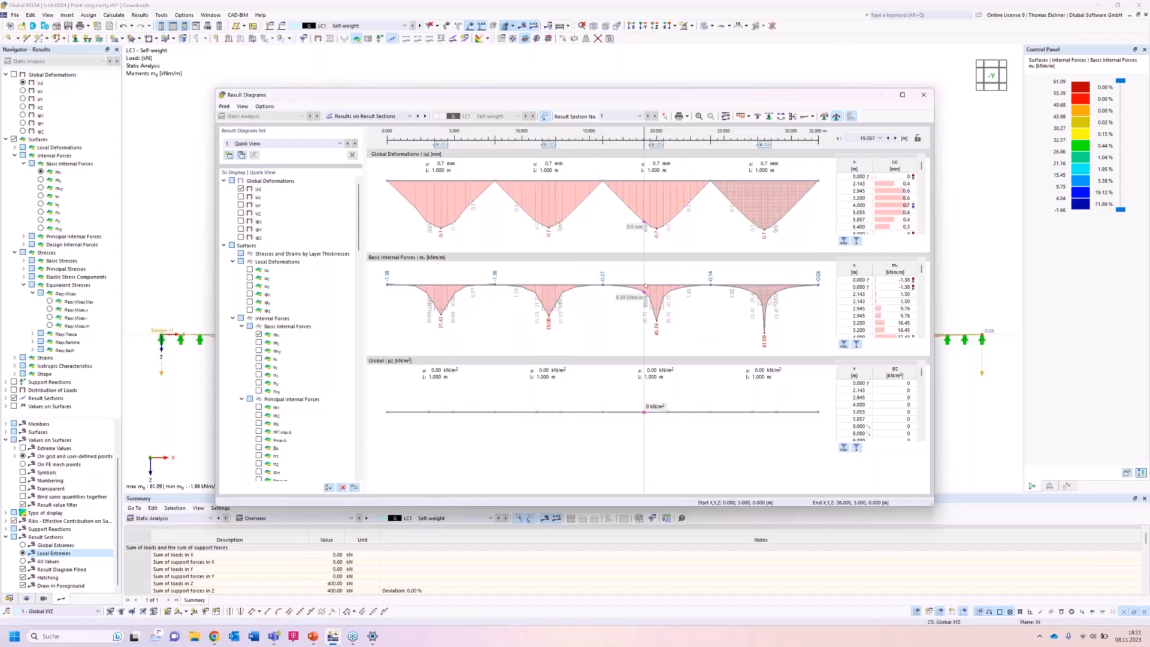
drag(653, 316, 652, 316)
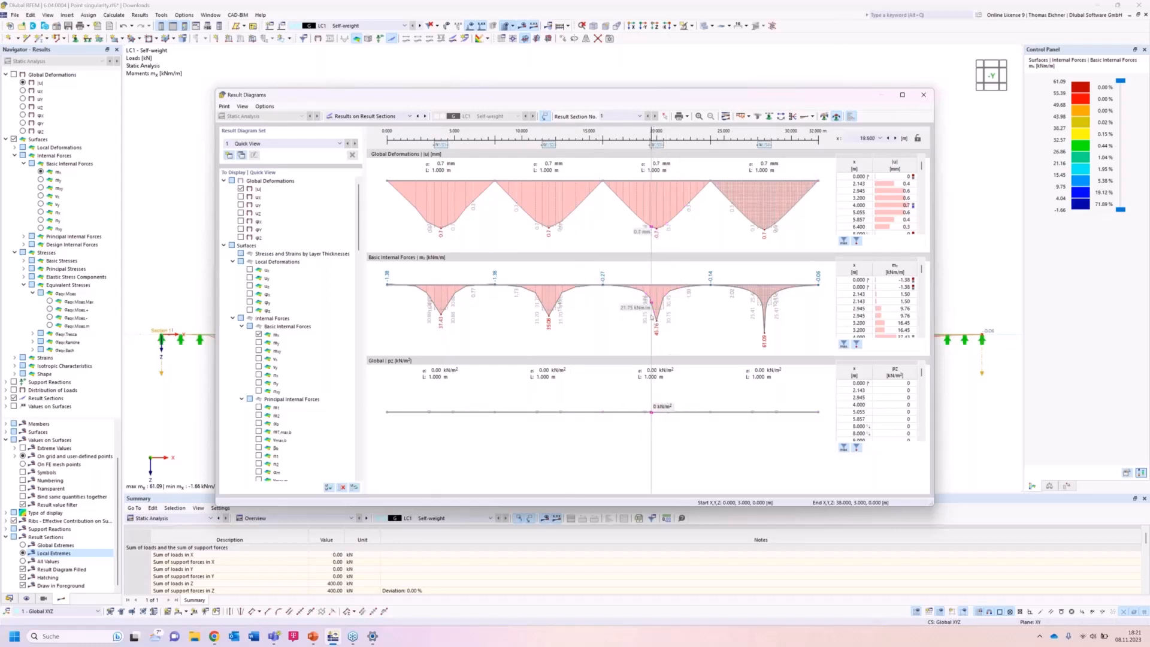
click(923, 95)
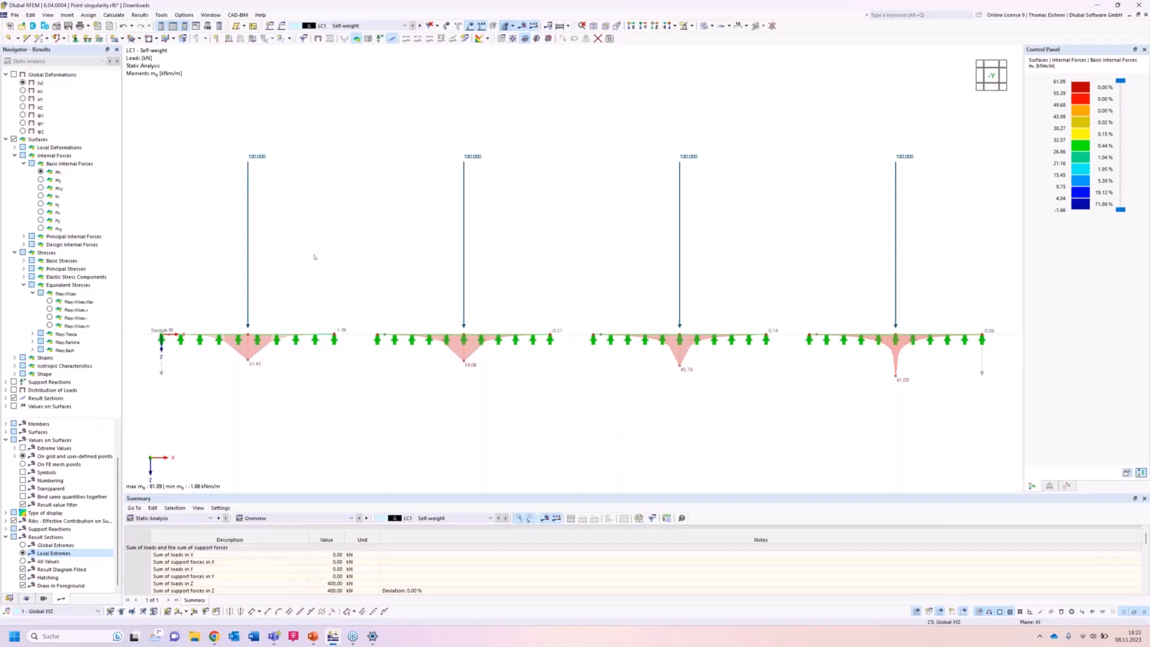
Rename load case LC1 as Nodal Load and copy it to a second load case named Area Load.
scroll(312, 256, down, 1)
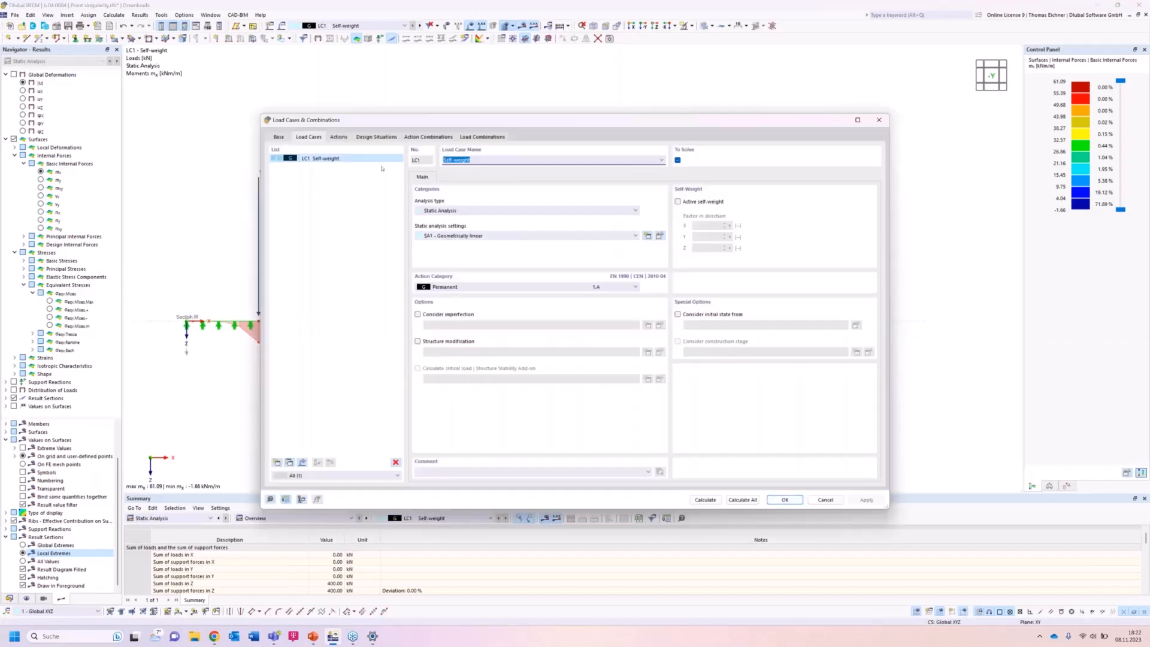
text(Nodal Load)
click(289, 462)
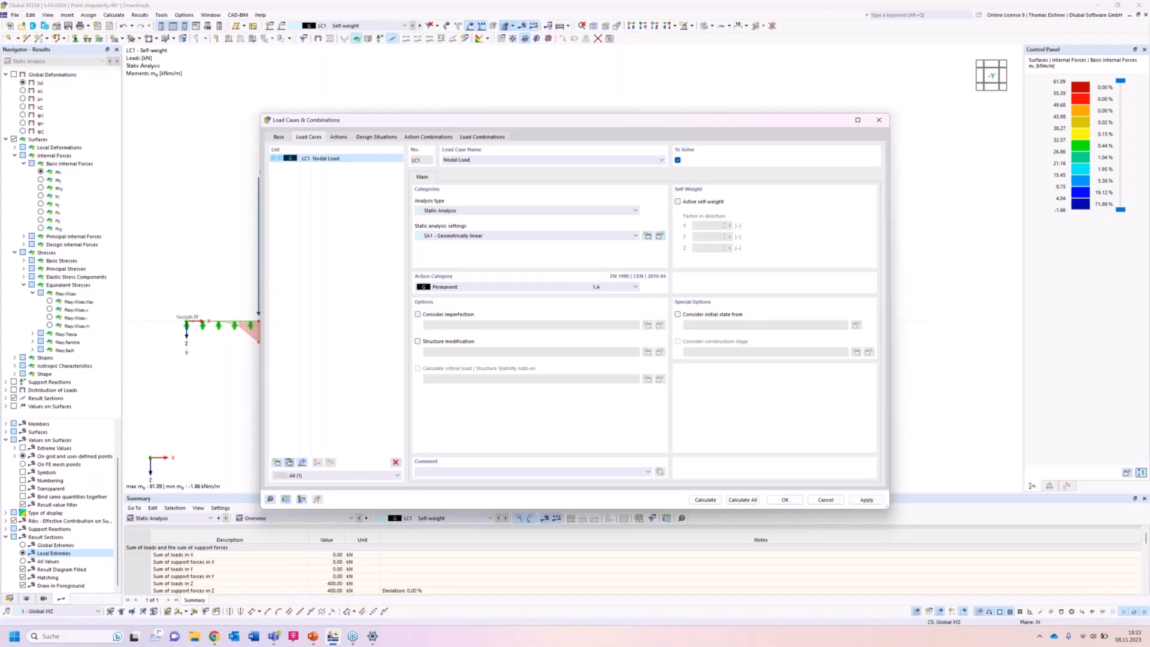
drag(458, 160, 427, 160)
key(Delete)
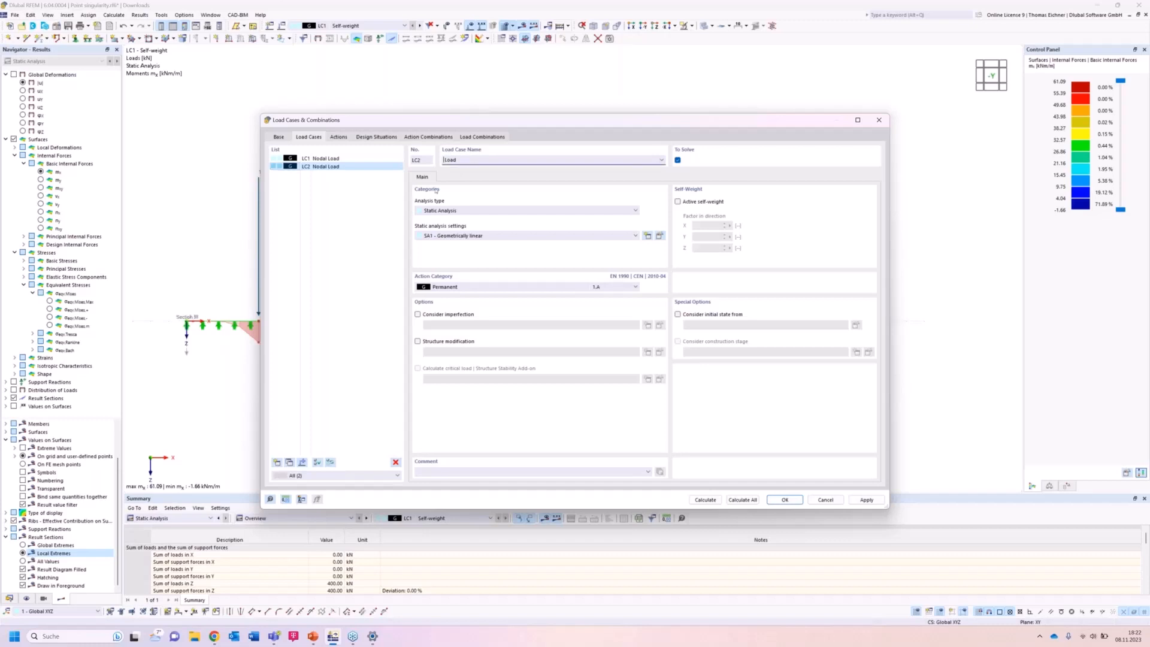
text(Area)
click(783, 498)
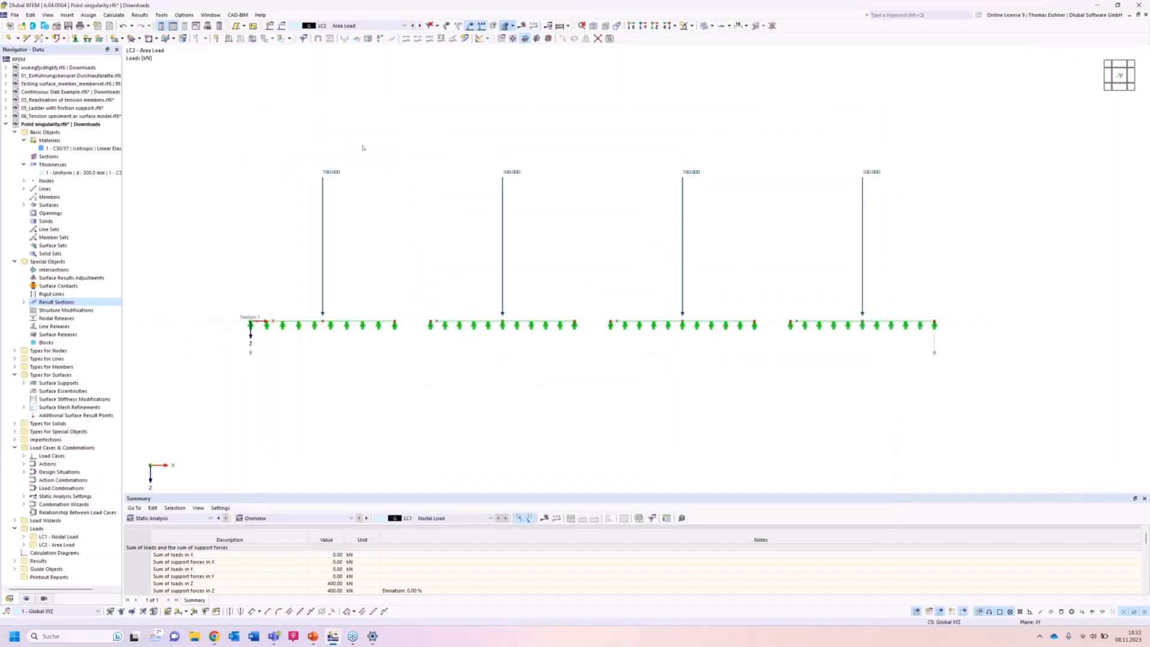
Delete the four 100 kN nodal loads from load case LC2, Area Load.
drag(897, 284, 244, 110)
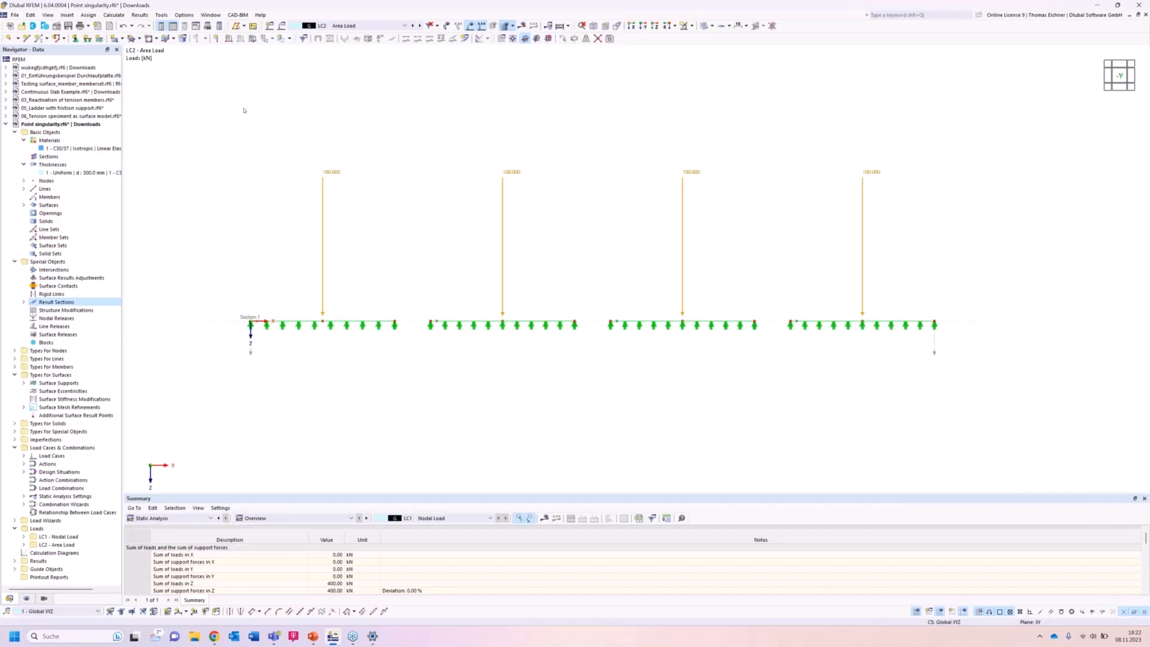
key(Delete)
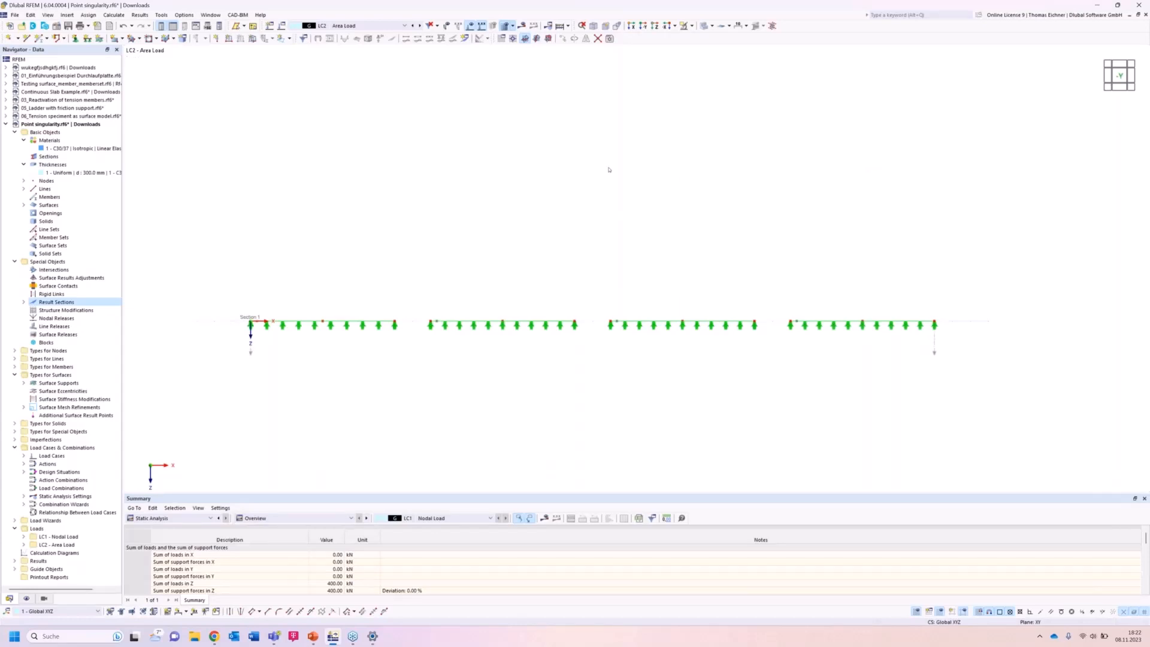
Start a free rectangular load in LC2 defined by center and sides, centered on the first slab's middle node at X 4.000, Y 3.000 m.
click(655, 25)
middle_drag(725, 175, 590, 176)
scroll(672, 176, down, 1)
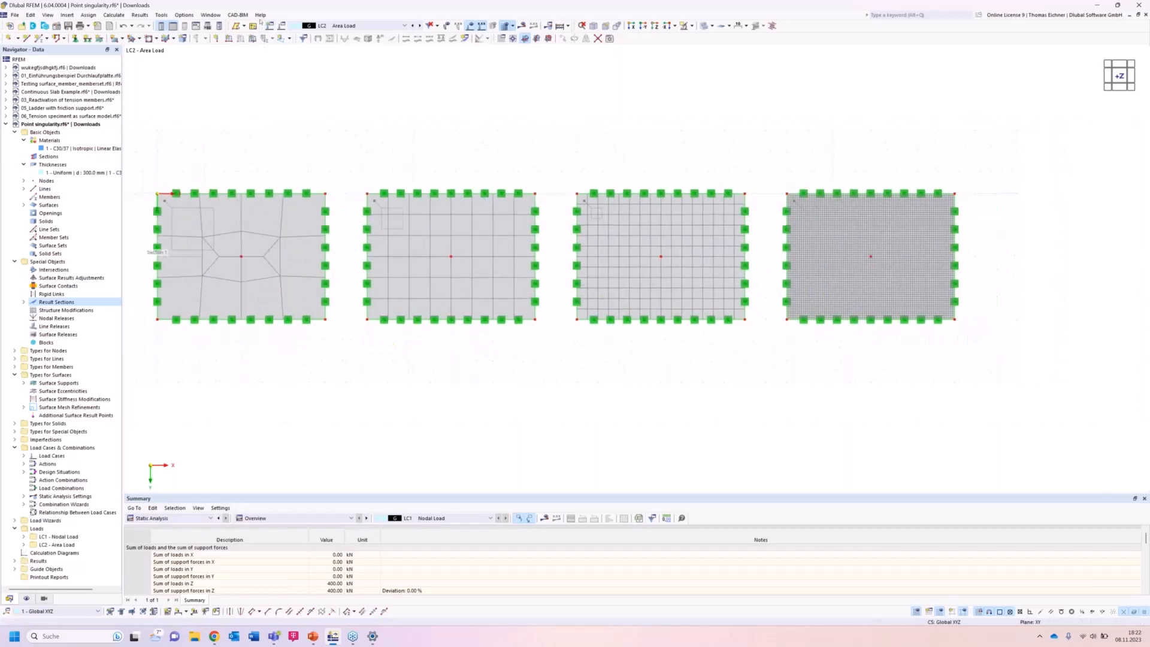
click(289, 39)
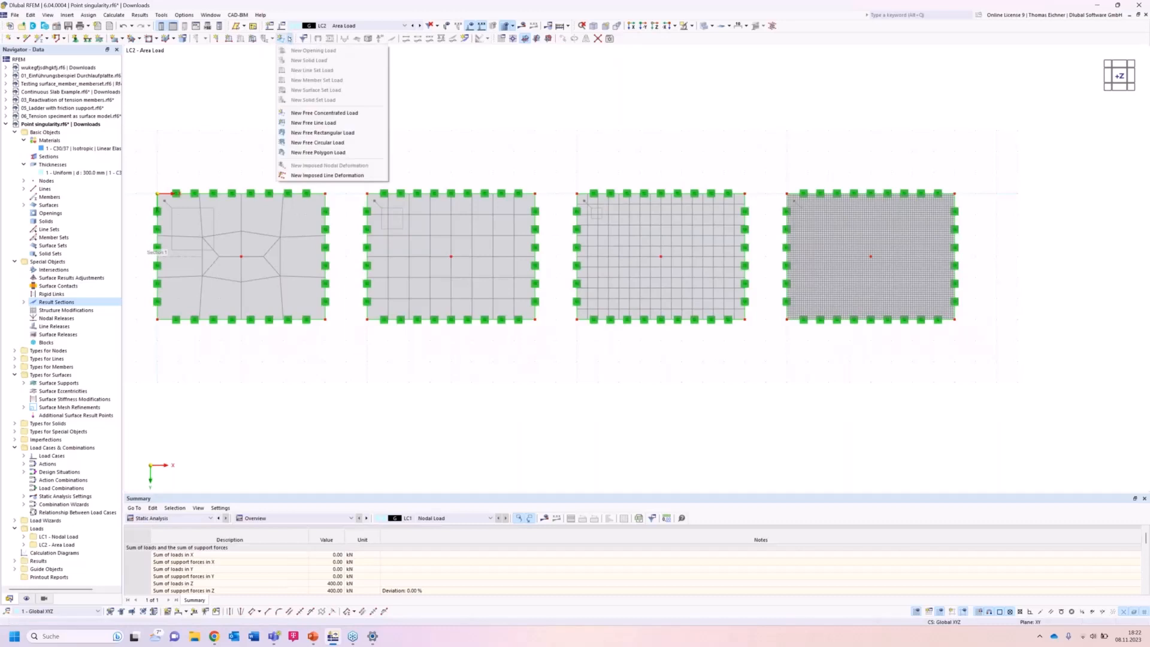
click(333, 132)
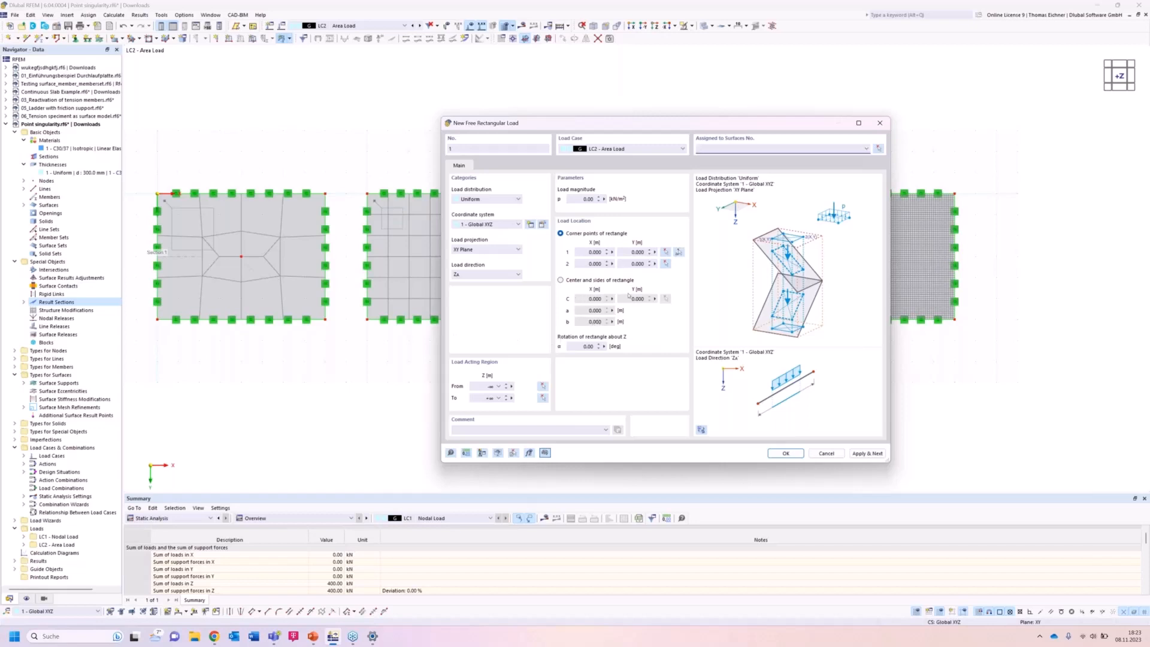
click(561, 280)
click(665, 299)
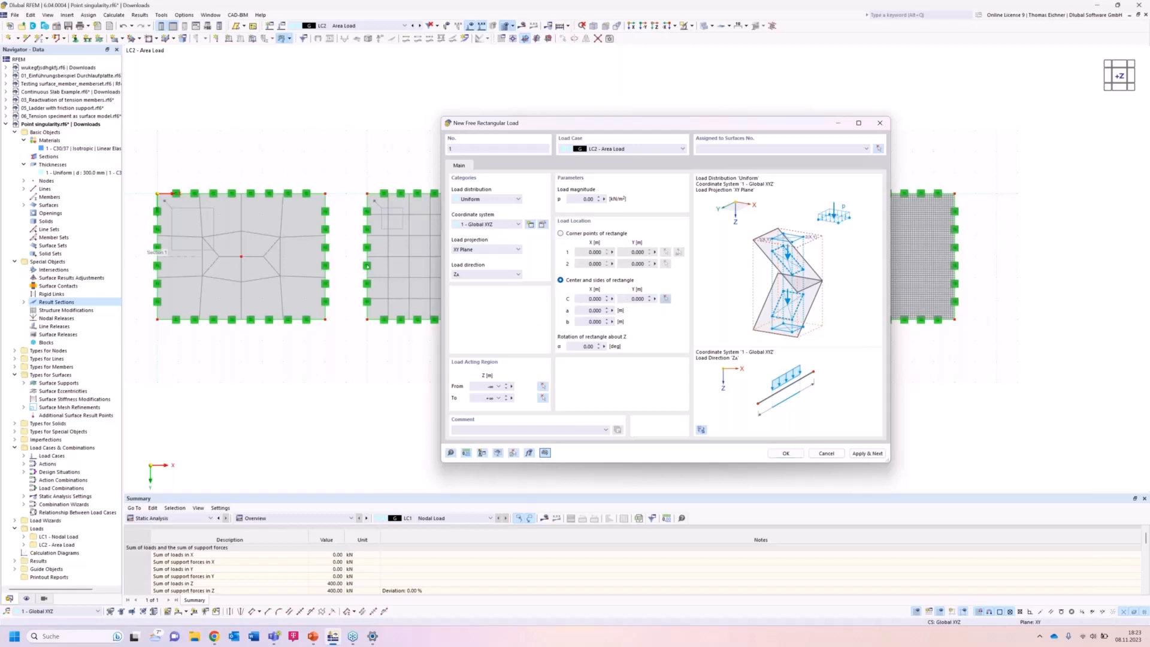
click(240, 256)
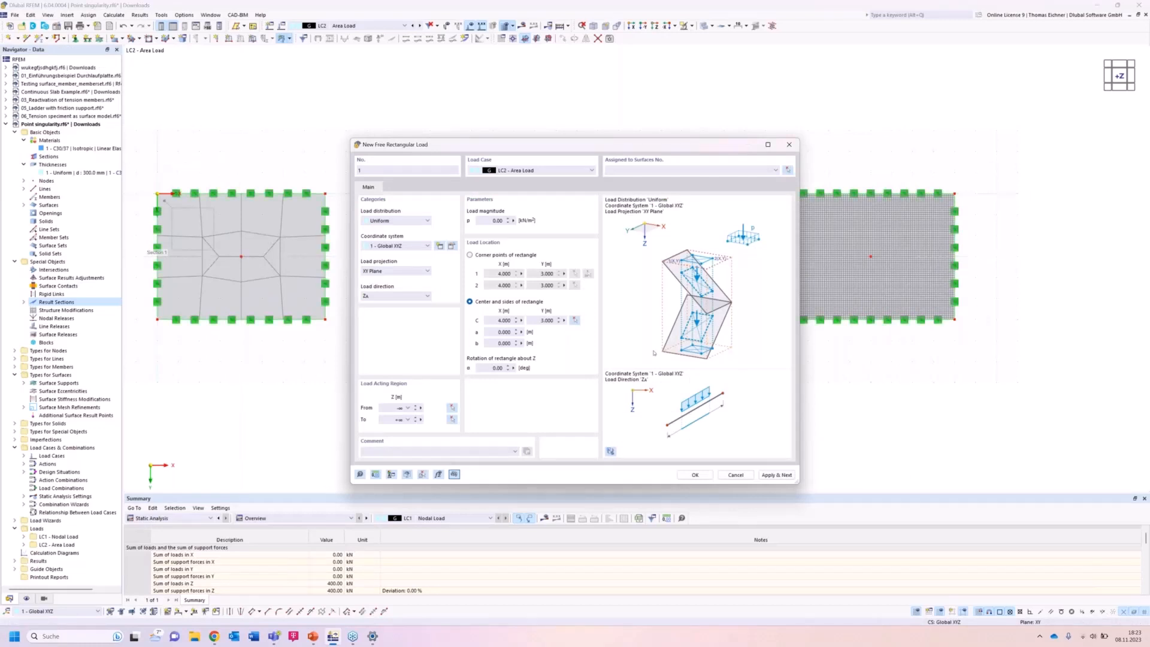
Set the load rectangle's sides to 0.5 m each and its magnitude to 400 kN/m², and assign it to the first slab.
click(501, 331)
text(0,8)
click(496, 343)
text(0.5)
click(497, 332)
key(BackSpace)
click(505, 344)
click(494, 220)
text(4)
click(701, 476)
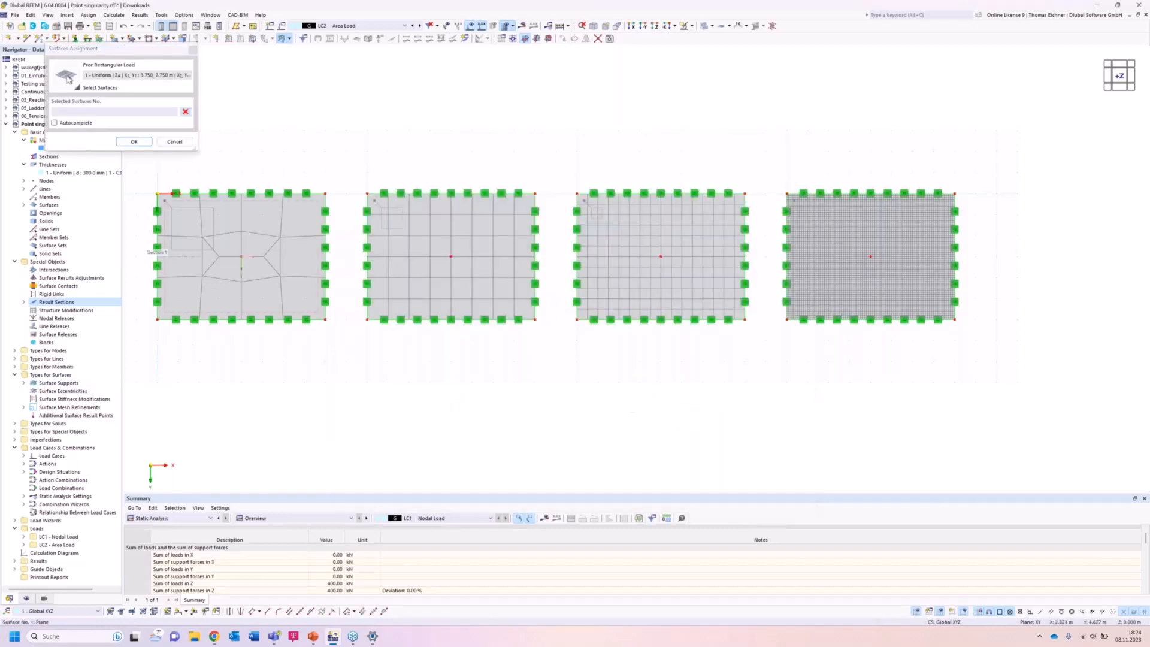
click(216, 290)
click(136, 143)
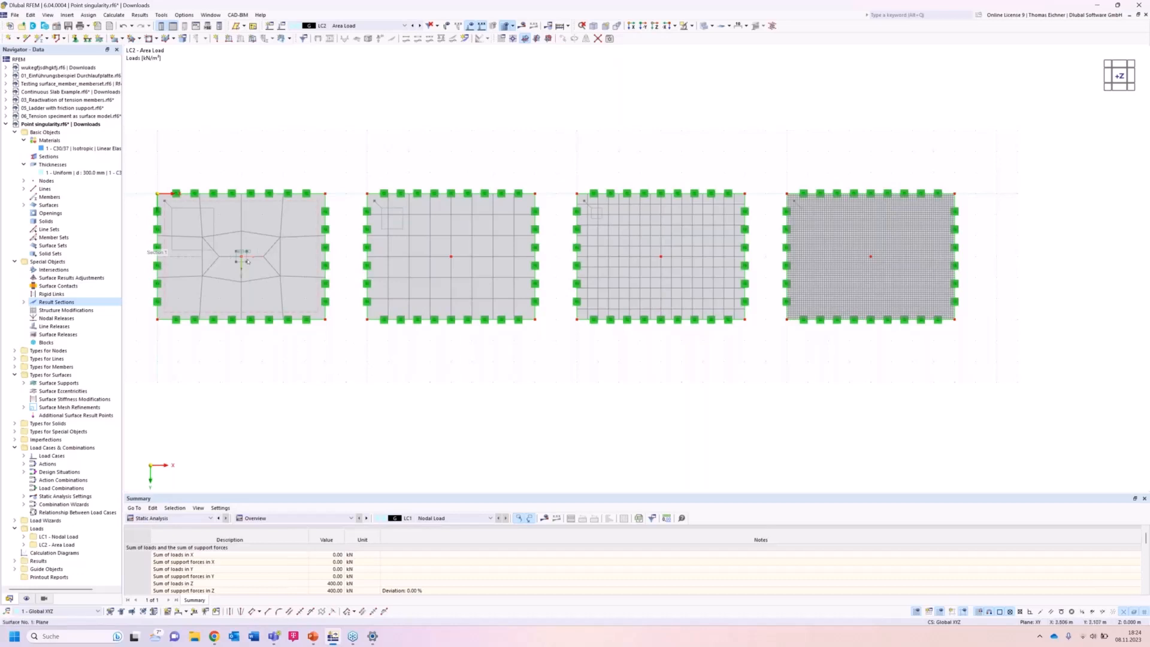
Add the same 400 kN/m² free rectangular load to surface 2, centered on the second slab's middle node.
click(281, 39)
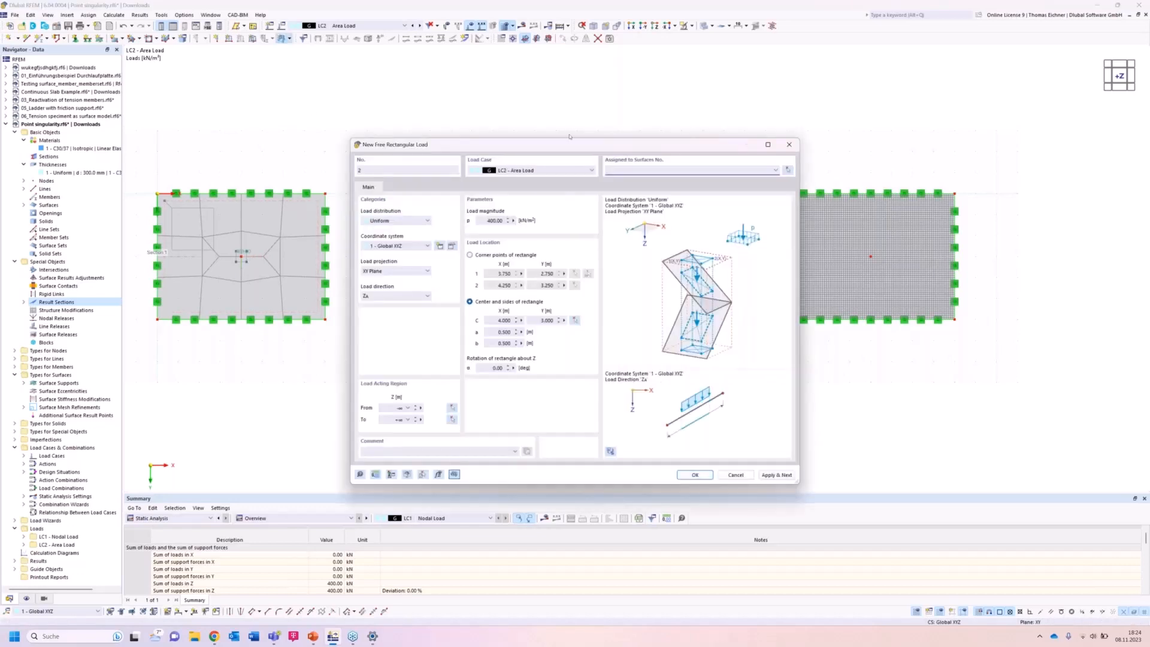
drag(597, 149, 715, 229)
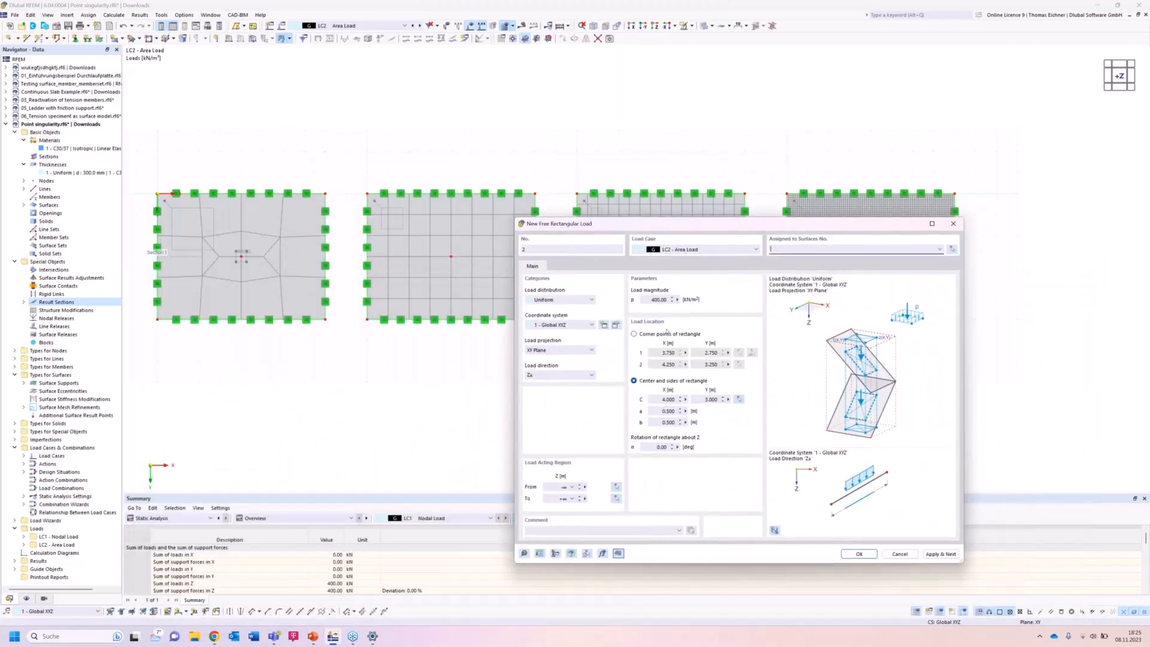
click(951, 251)
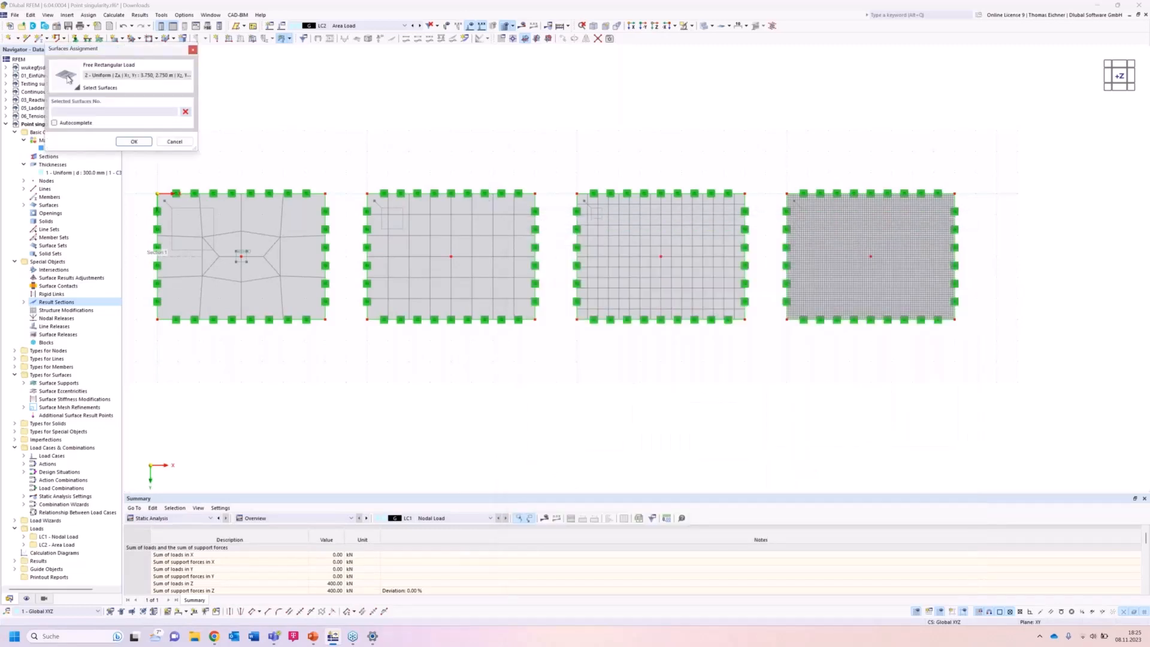
click(134, 141)
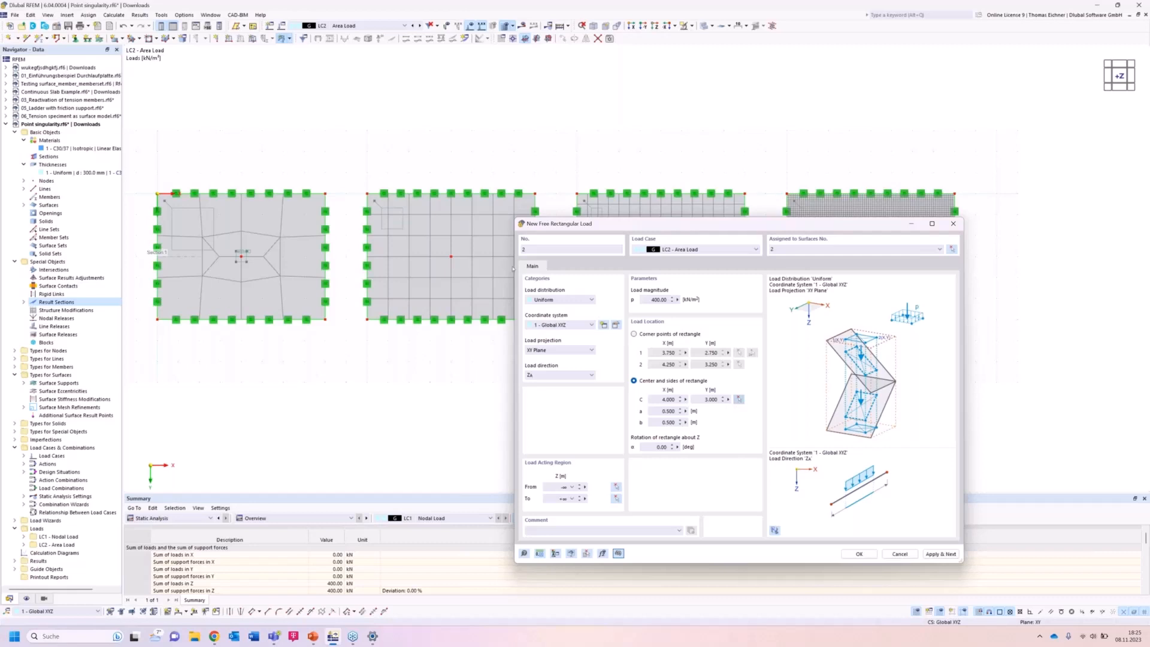
click(451, 256)
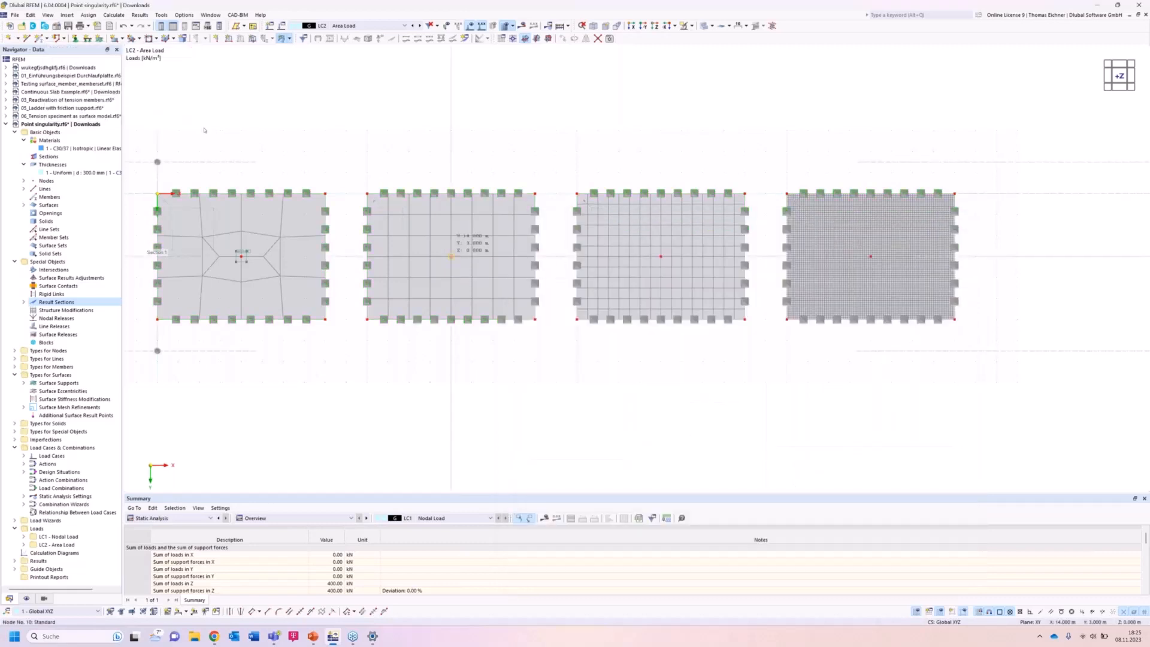
click(927, 555)
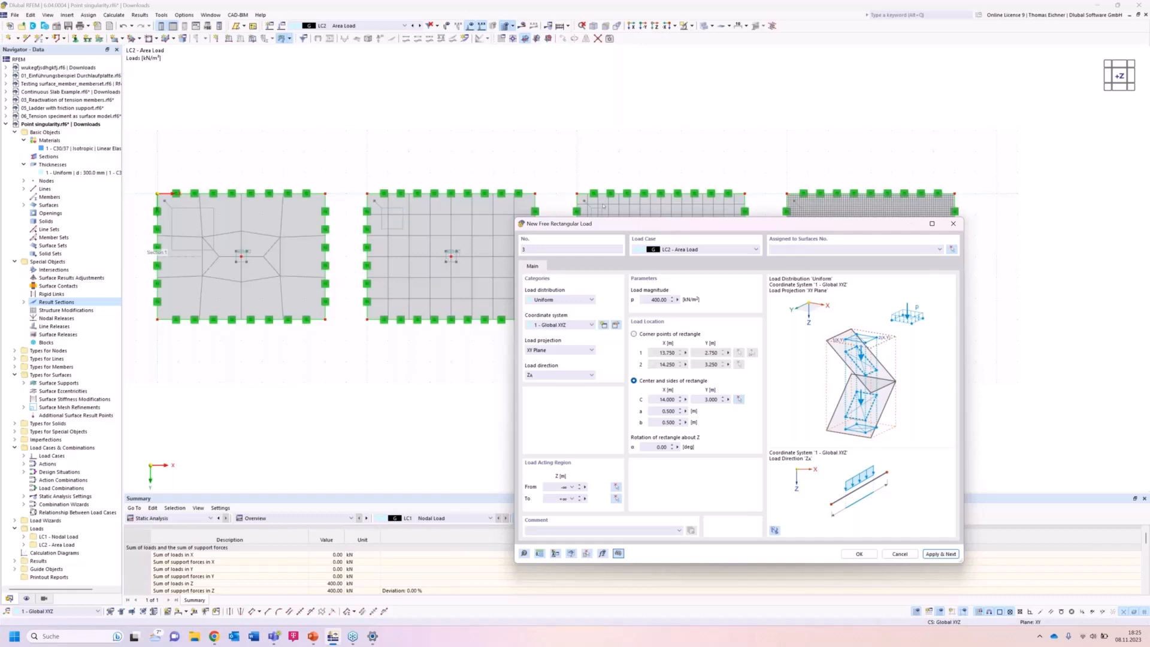
Create a third 400 kN/m² free rectangular load on surface 3, centered on that slab's middle node at X 24.000, Y 3.000 m.
drag(598, 227, 157, 188)
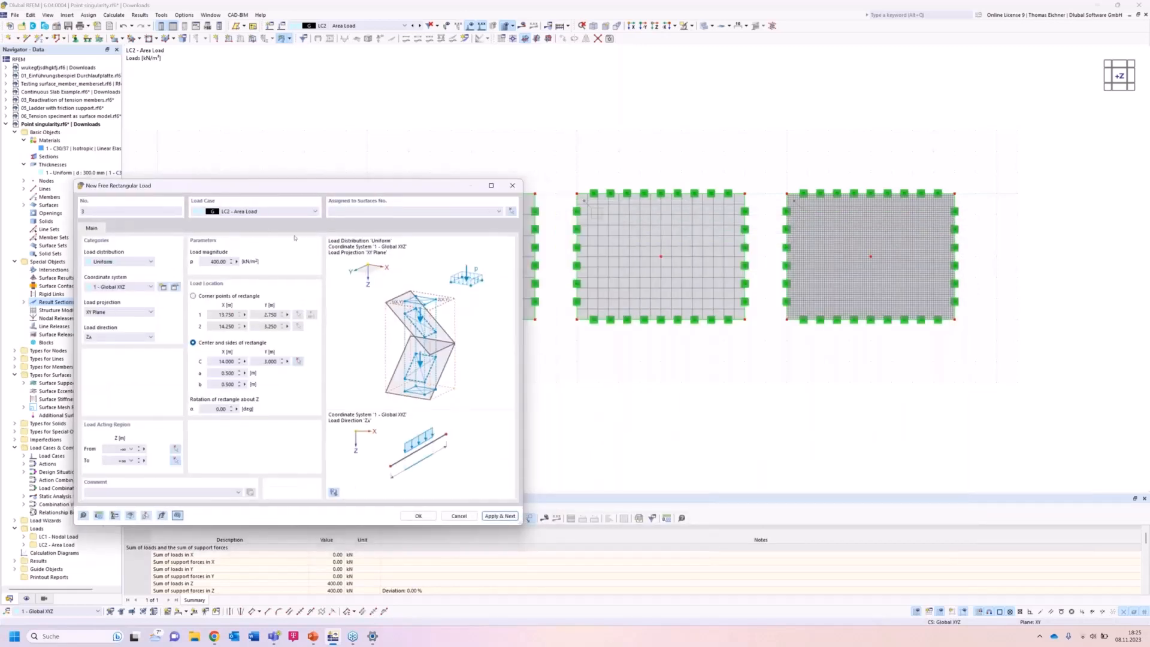
click(620, 242)
key(Return)
click(298, 361)
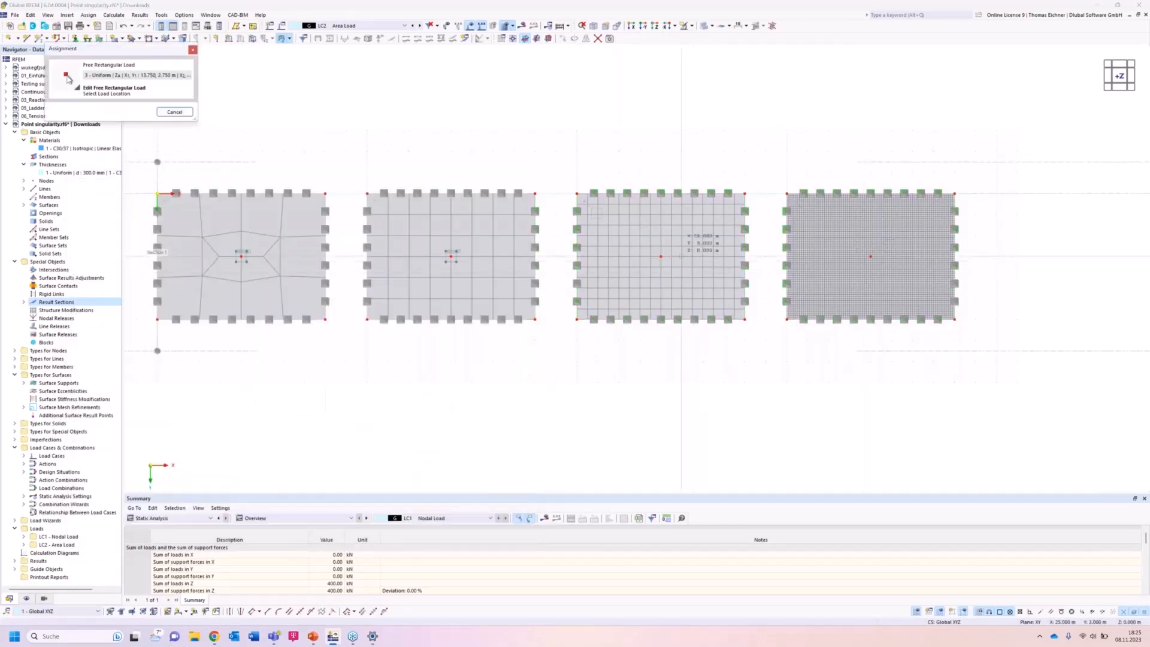
click(661, 256)
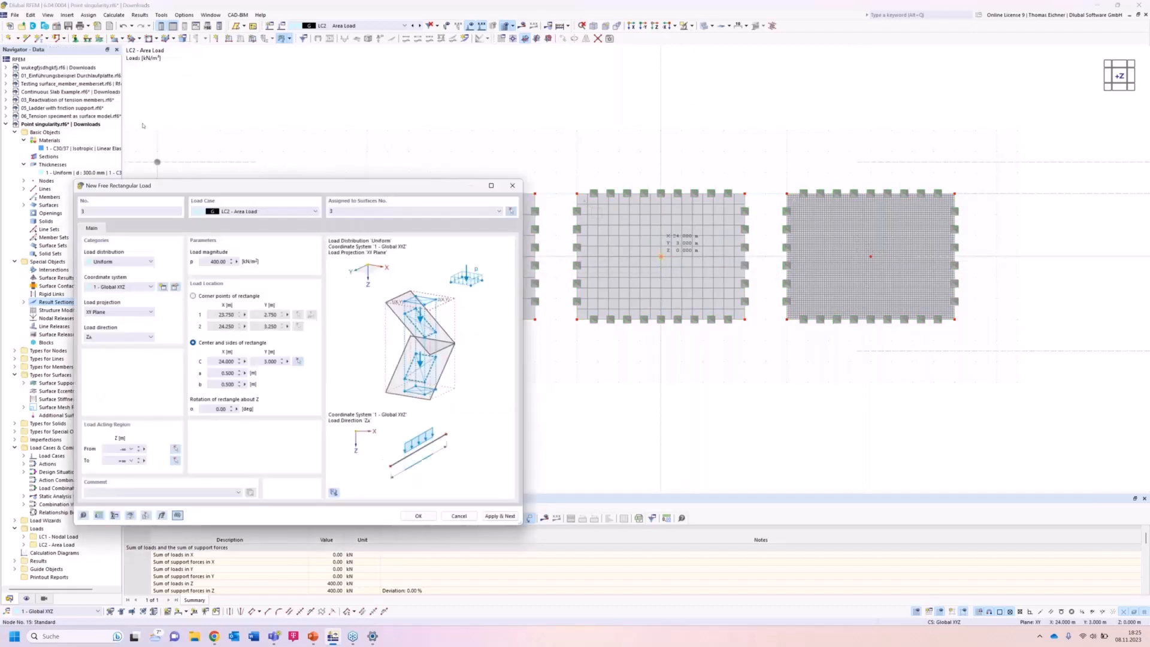
click(500, 515)
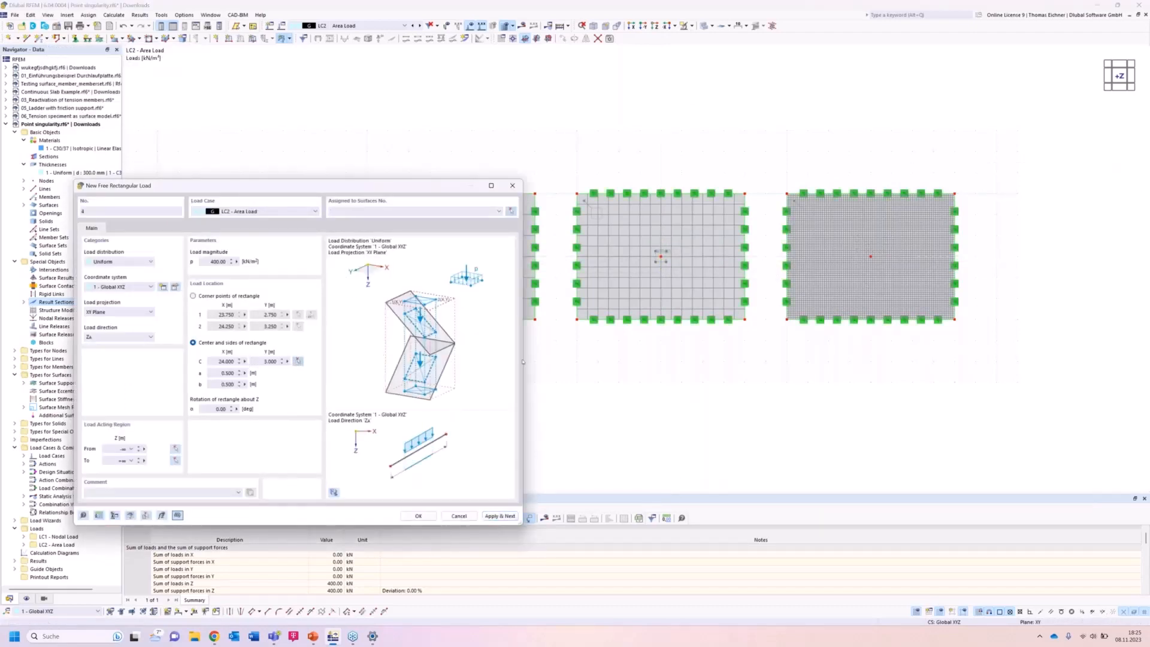
Center the fourth free rectangular load on the finest-meshed slab's middle node at X 34.000, Y 3.000 m and assign it to surface 4.
click(298, 361)
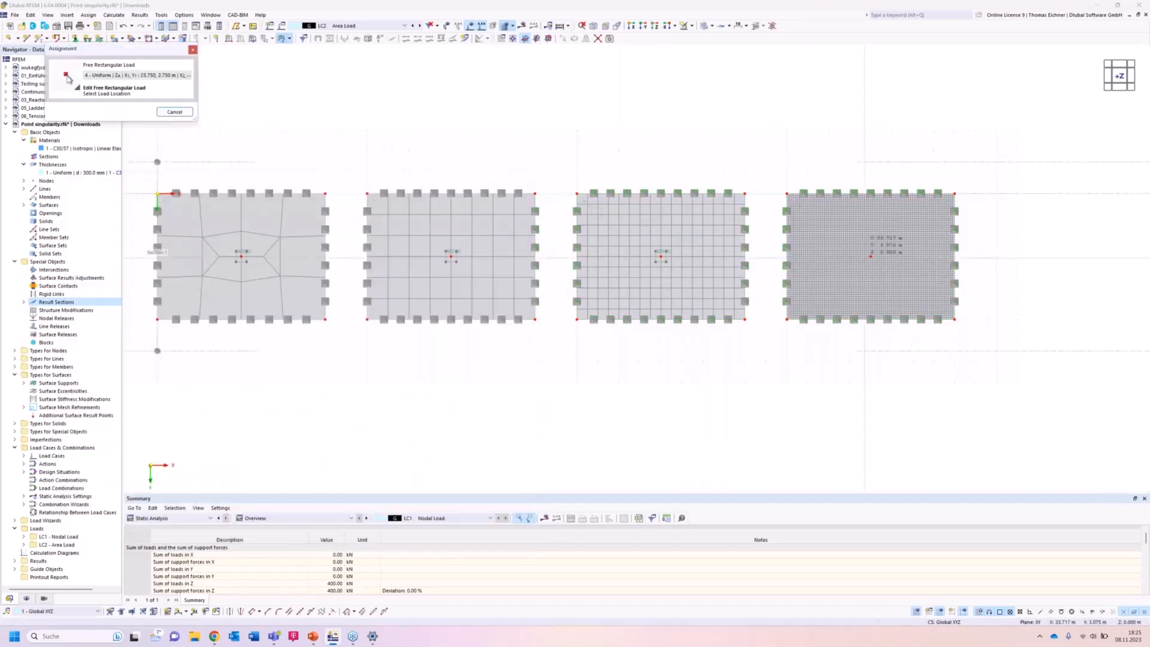
click(870, 257)
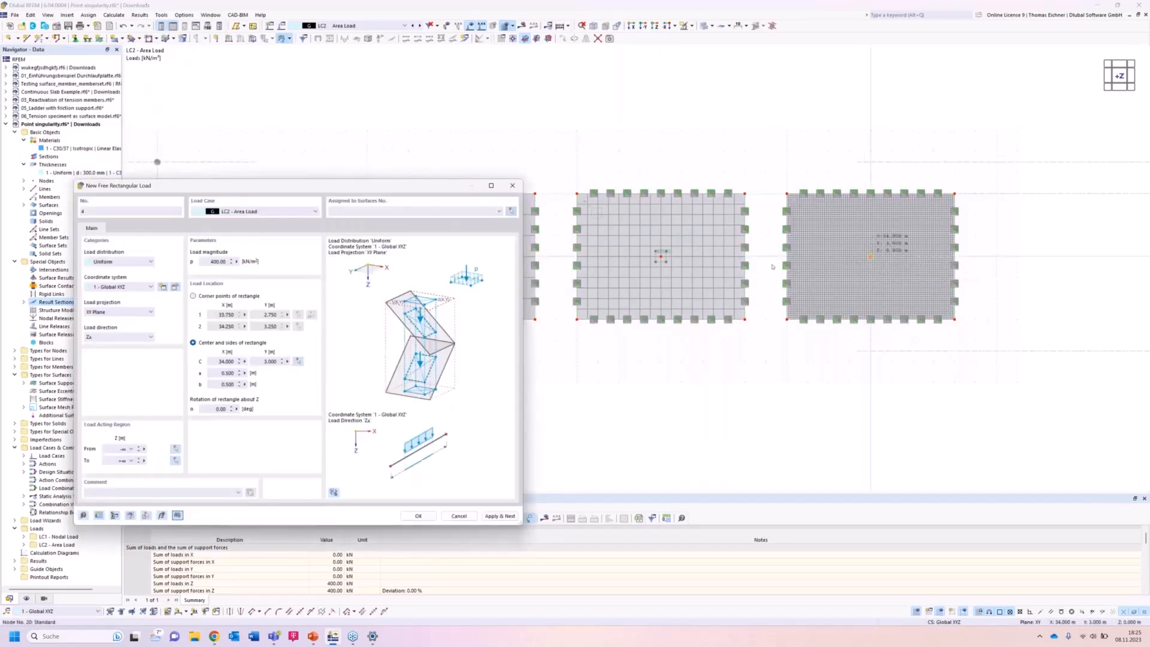
click(511, 211)
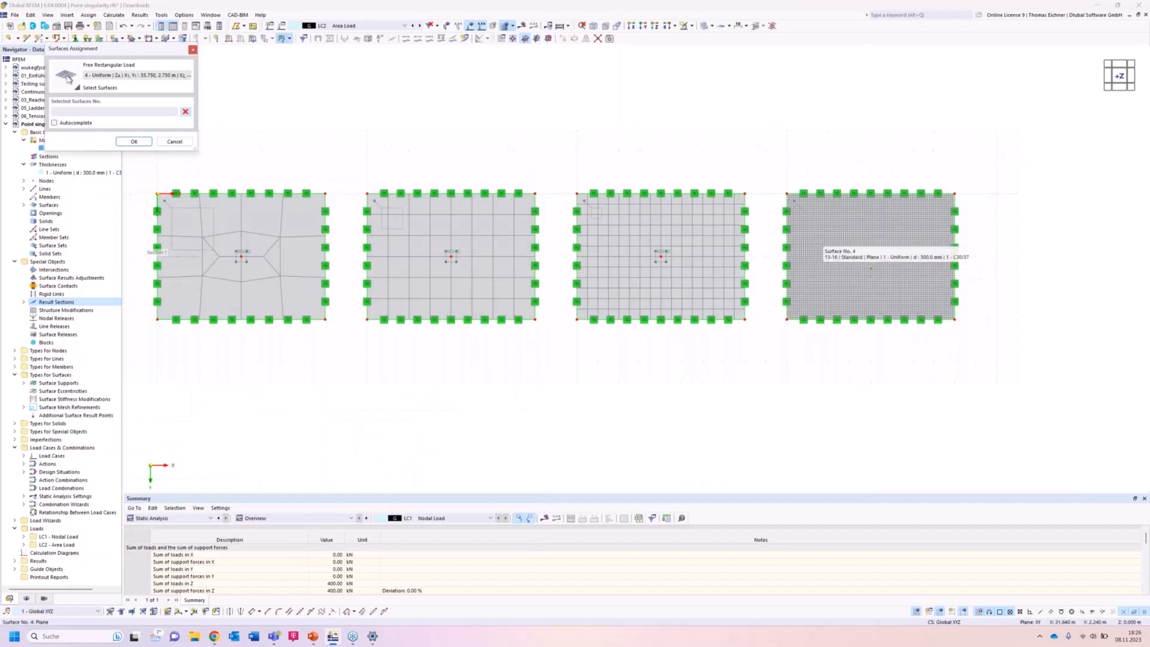
click(870, 262)
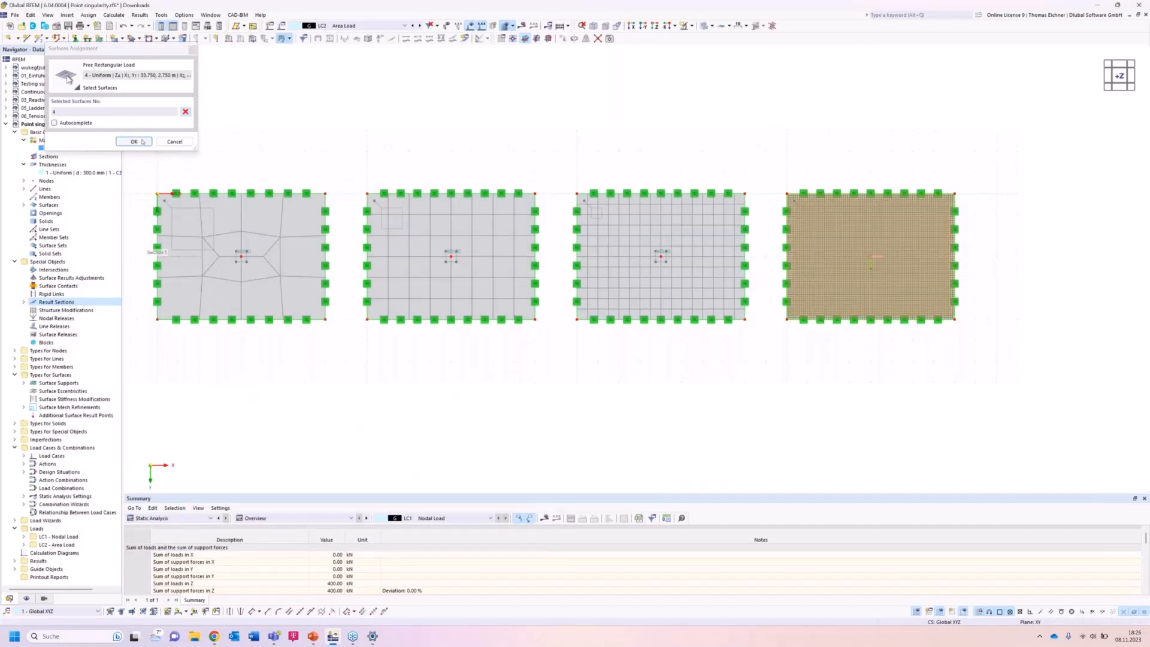
click(134, 141)
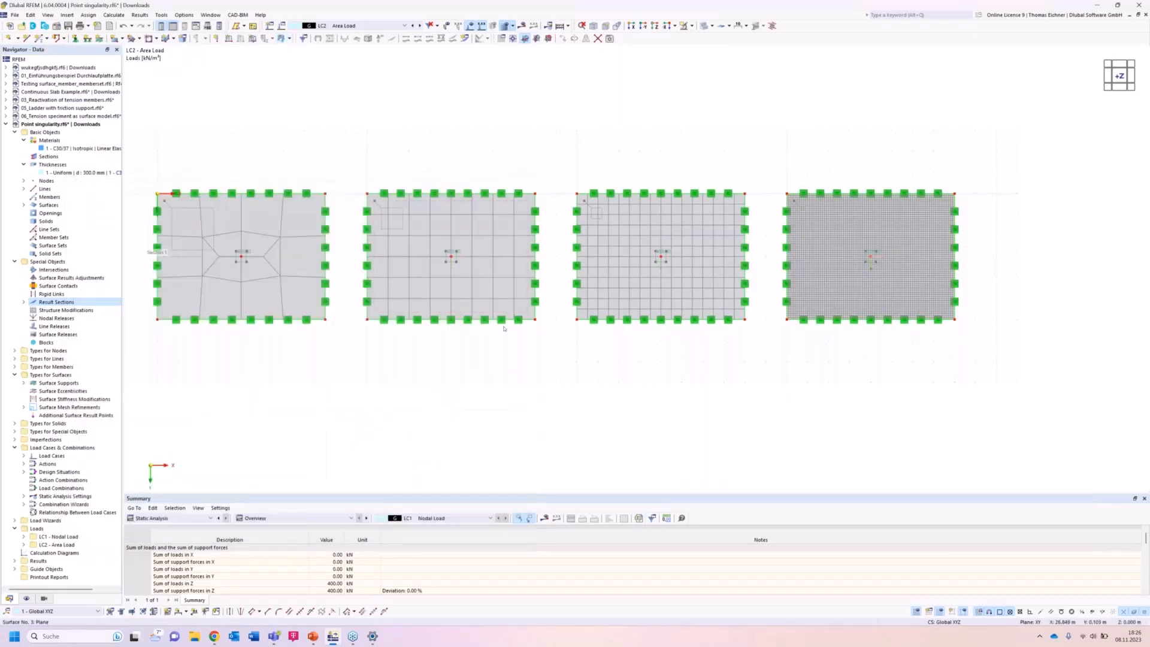
Calculate load case LC2, Area Load, and display the m-x moment diagrams of the four slabs in the -Y view.
click(615, 36)
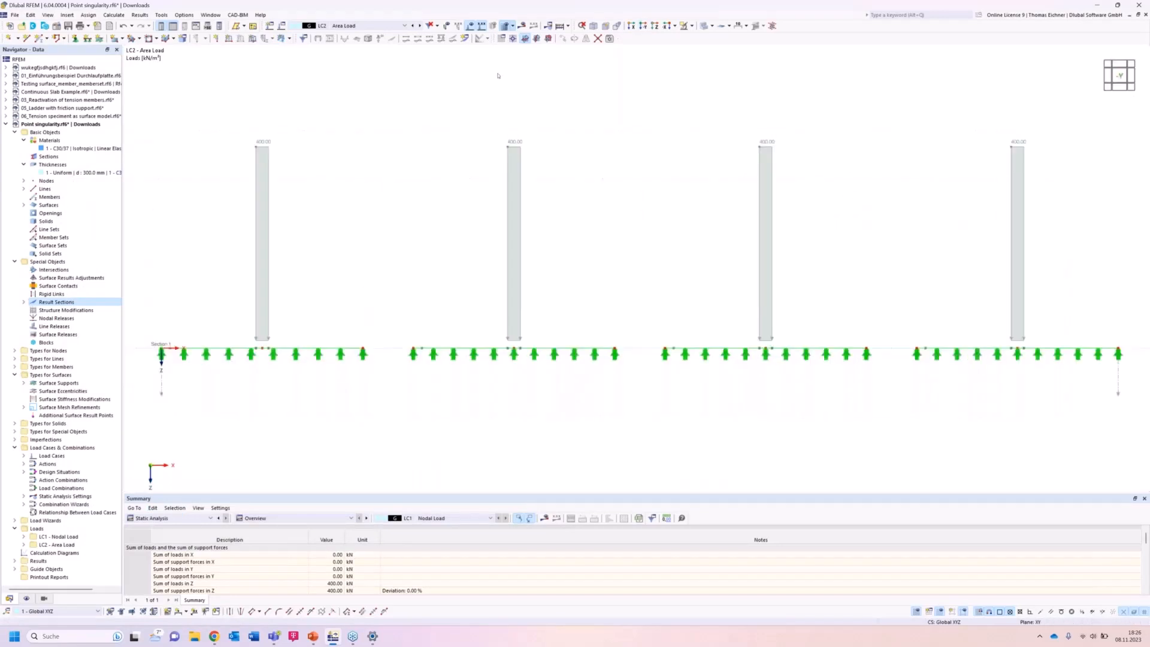
click(525, 39)
drag(480, 145, 452, 141)
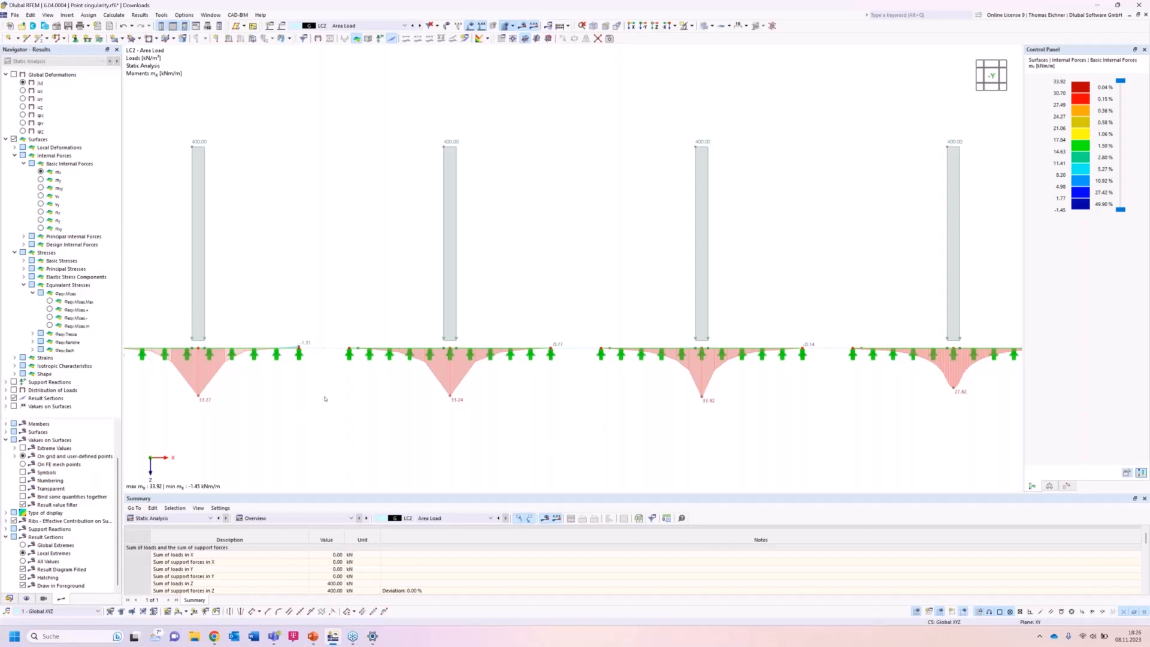
Compare the m-x moment peaks under the area loads across the four slabs with different mesh sizes.
scroll(229, 396, up, 1)
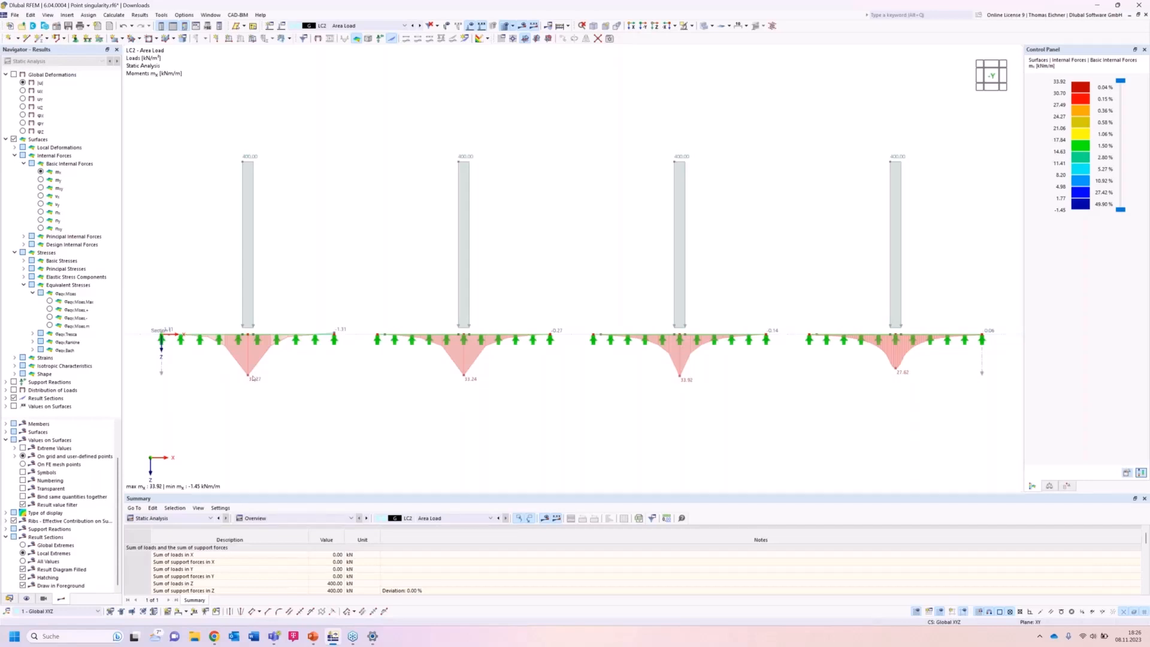
scroll(462, 427, down, 1)
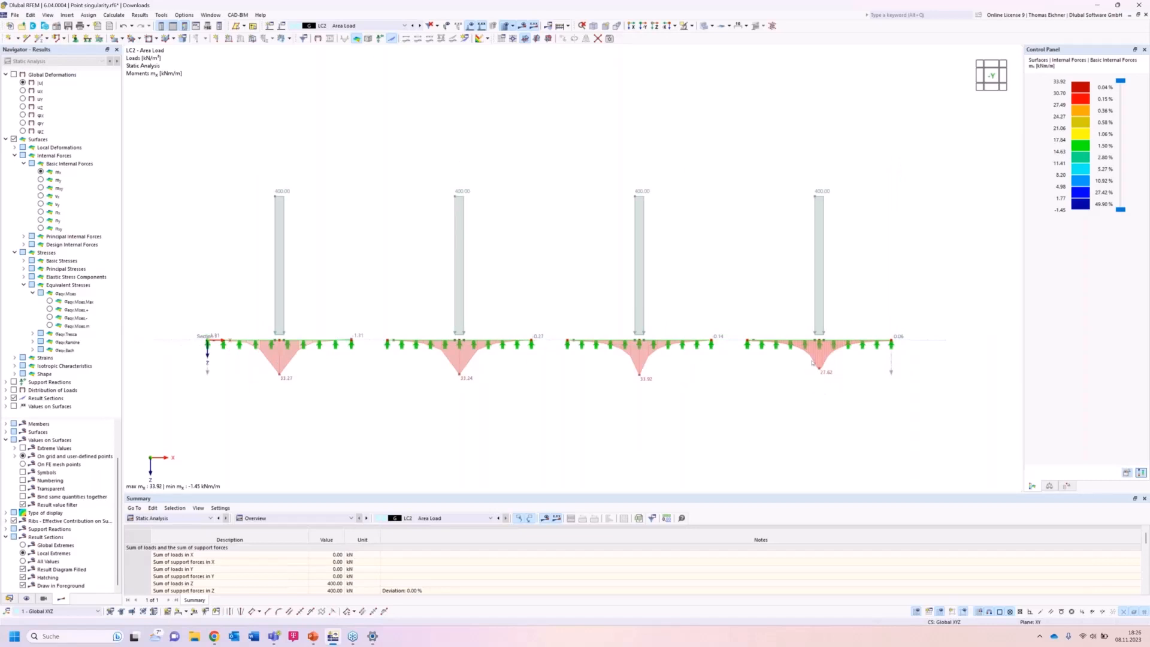
scroll(817, 395, up, 1)
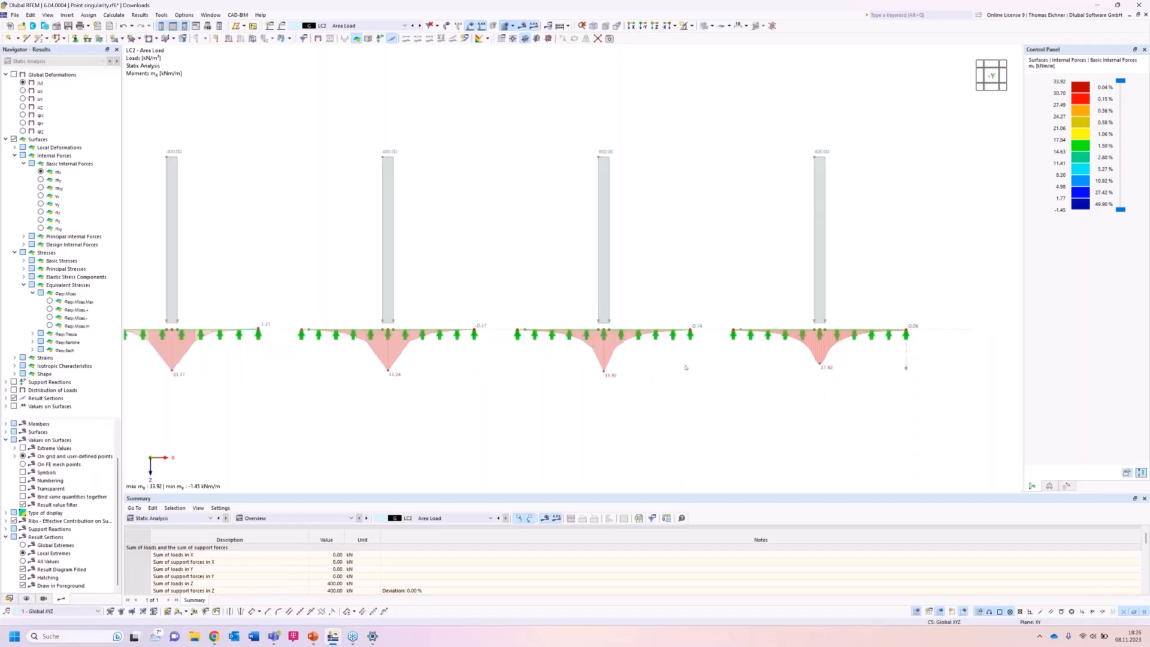
middle_drag(686, 368, 707, 364)
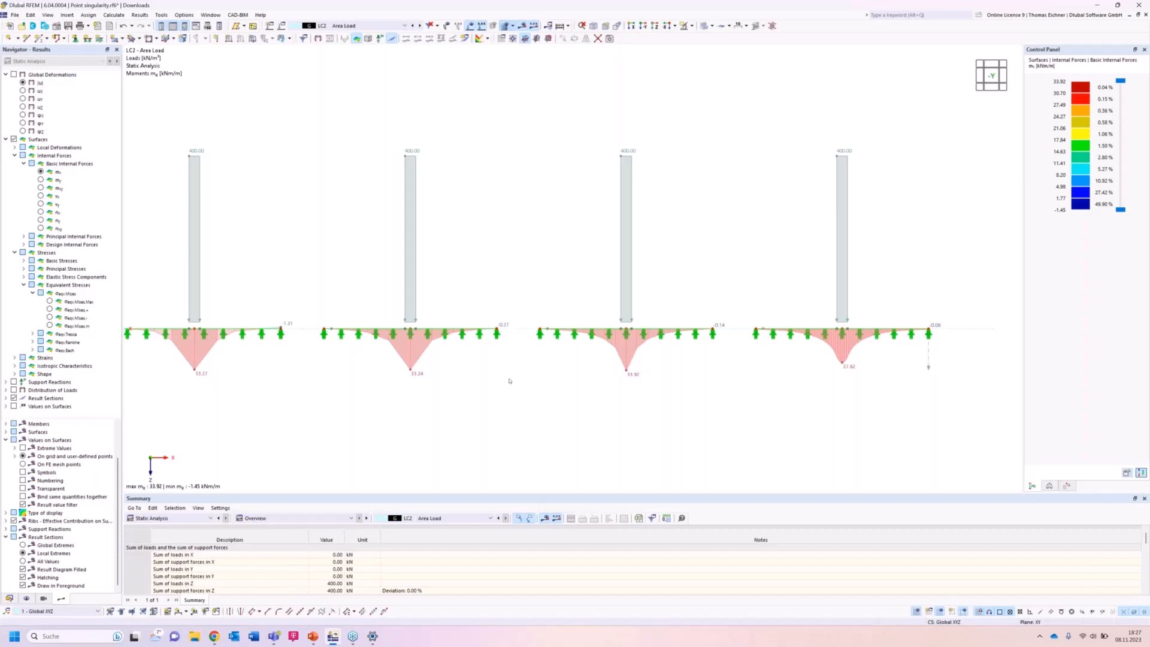
scroll(509, 380, up, 2)
scroll(509, 380, down, 2)
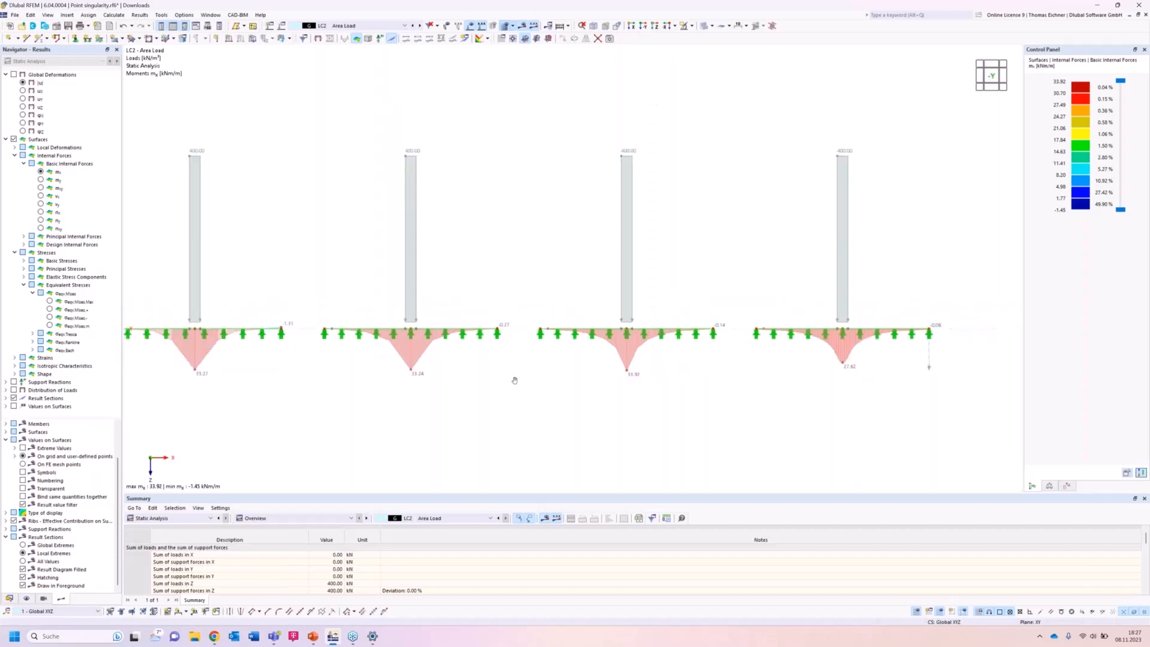
middle_drag(511, 379, 518, 381)
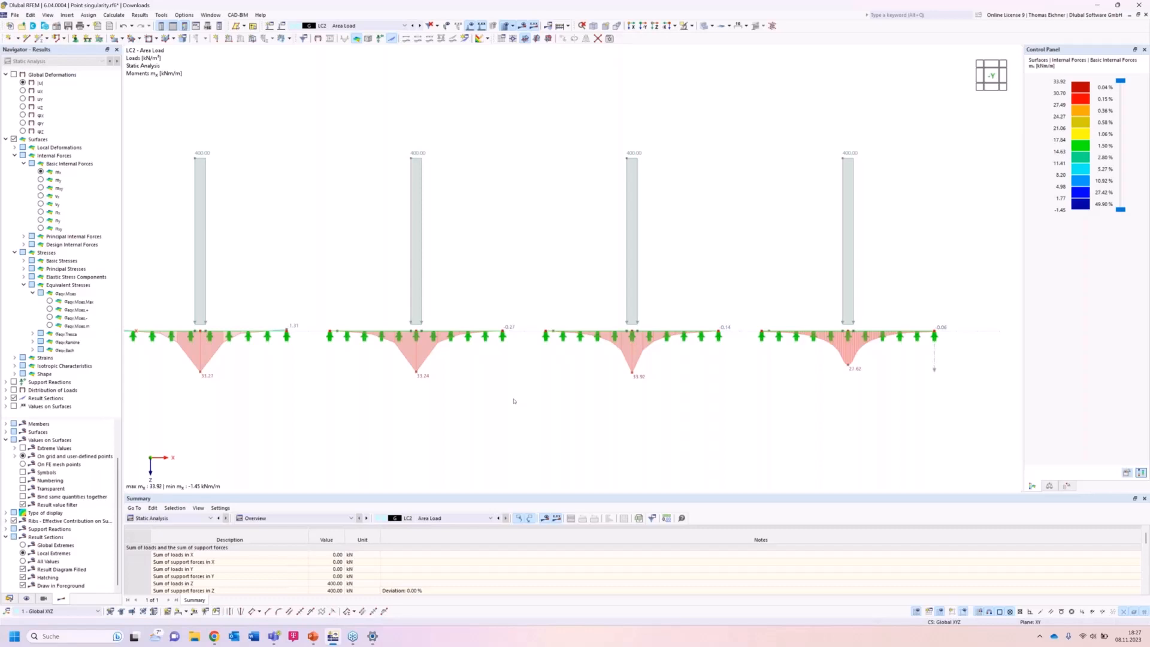
scroll(514, 401, down, 1)
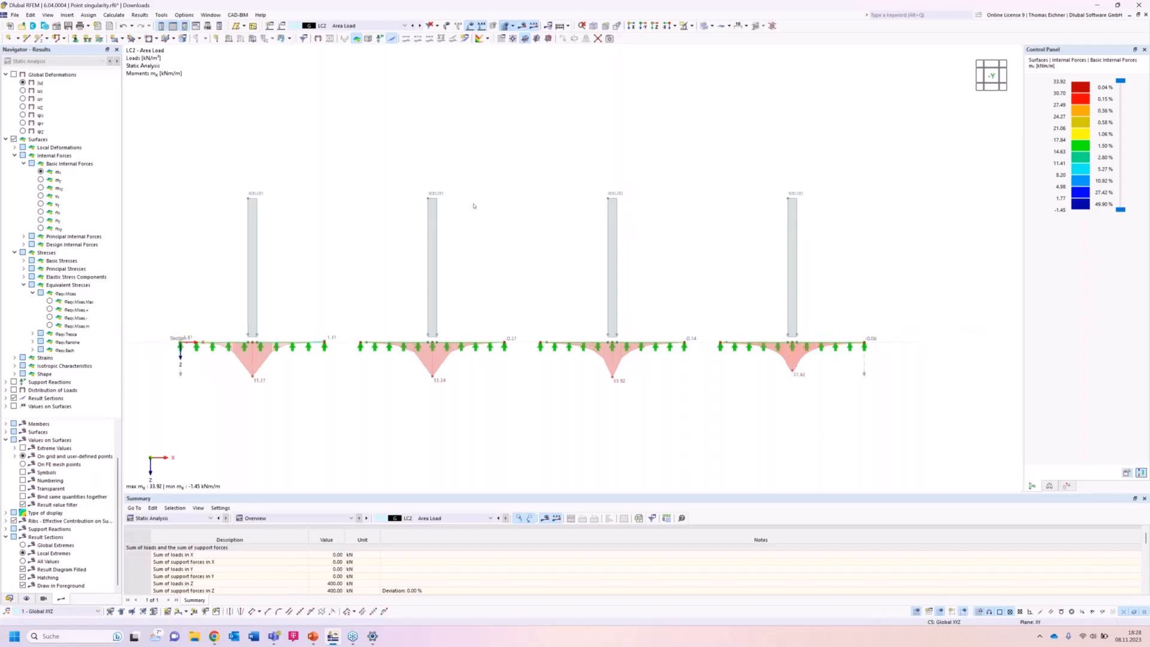
scroll(473, 205, down, 2)
scroll(264, 386, up, 2)
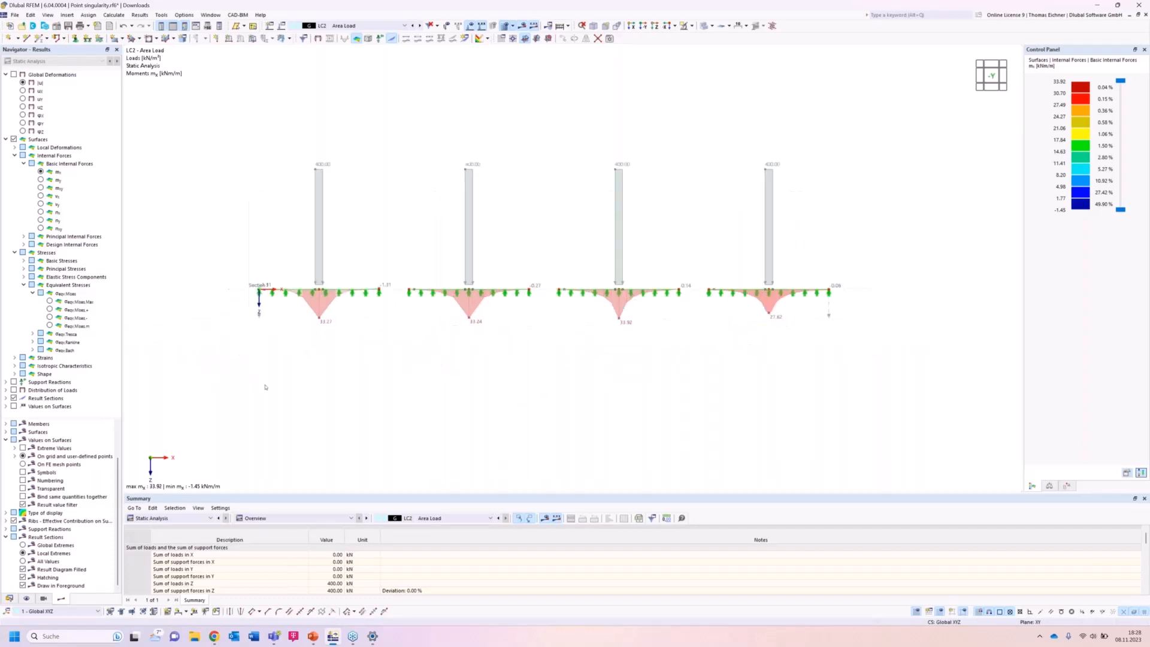
scroll(264, 387, down, 1)
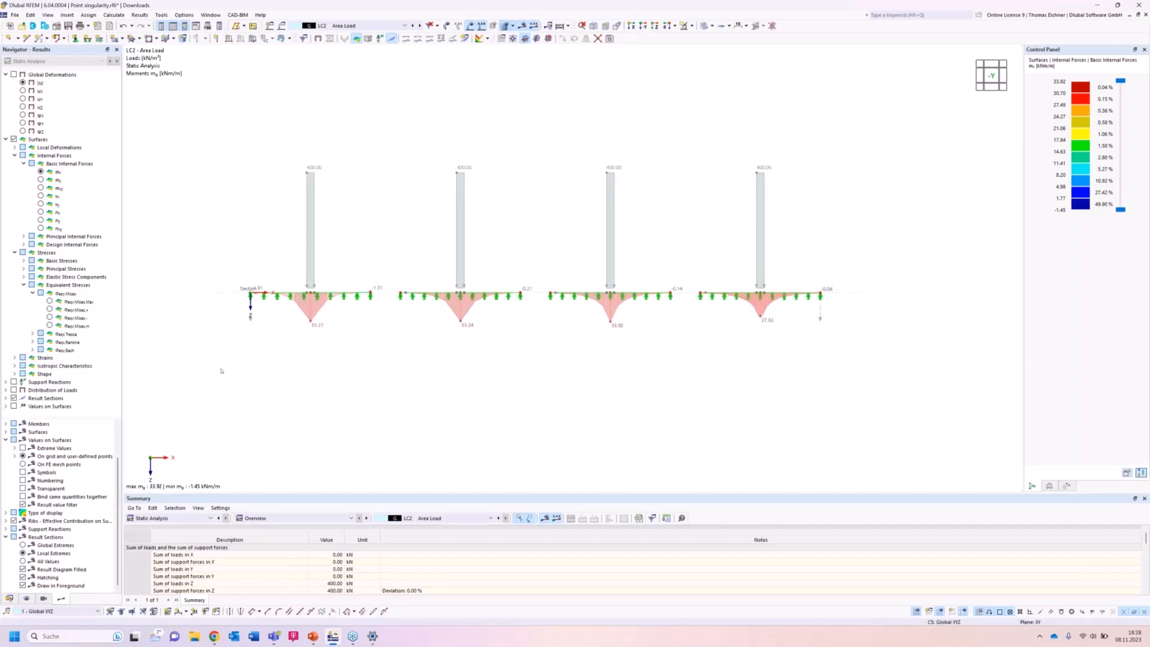
drag(214, 379, 805, 145)
Create a new model named Singularity Nodal Support.
click(9, 28)
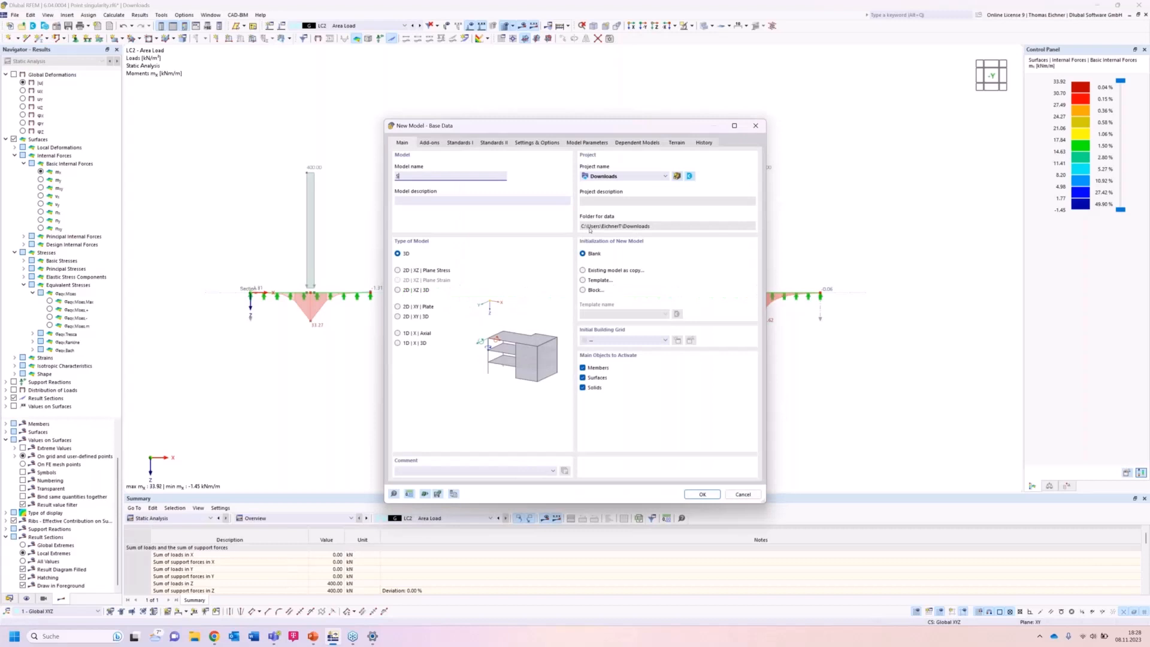
text(ngularity Nodal Support)
click(704, 495)
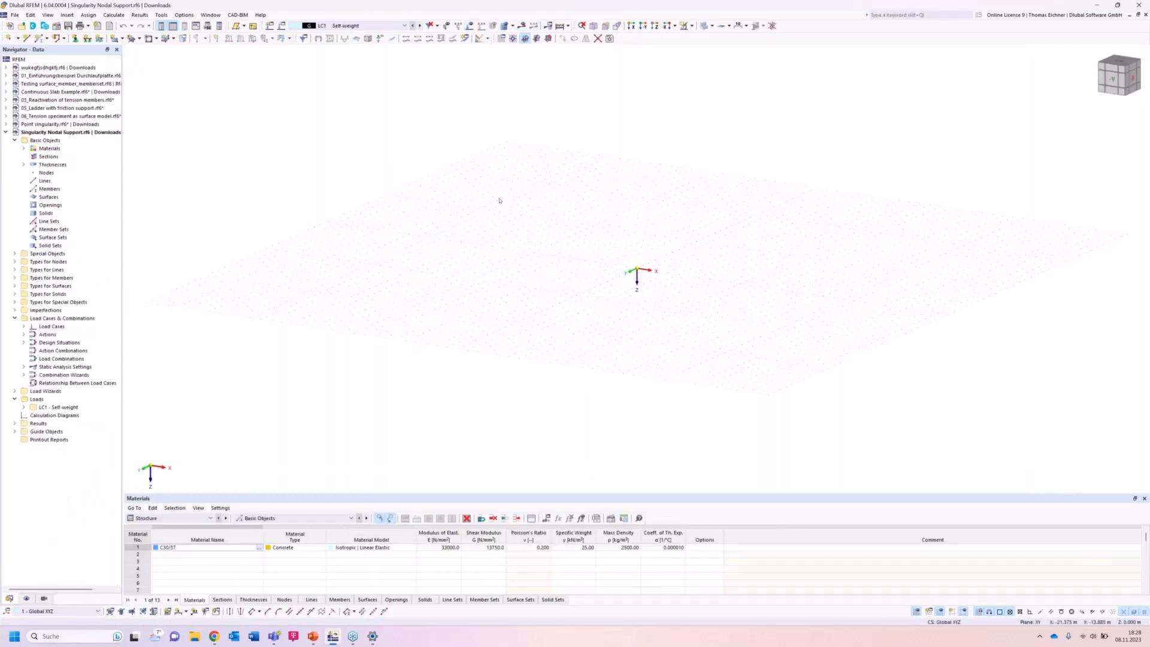
Check the thickness and material definitions available in the new model.
ctrl+middle_drag(492, 196, 505, 280)
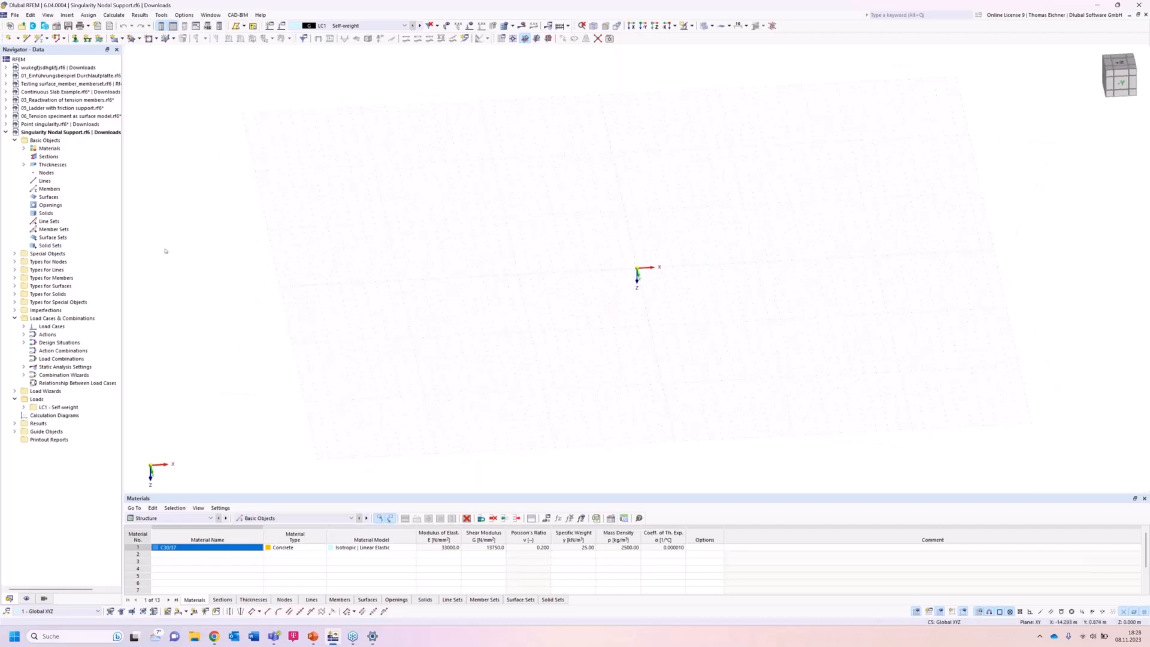
click(24, 165)
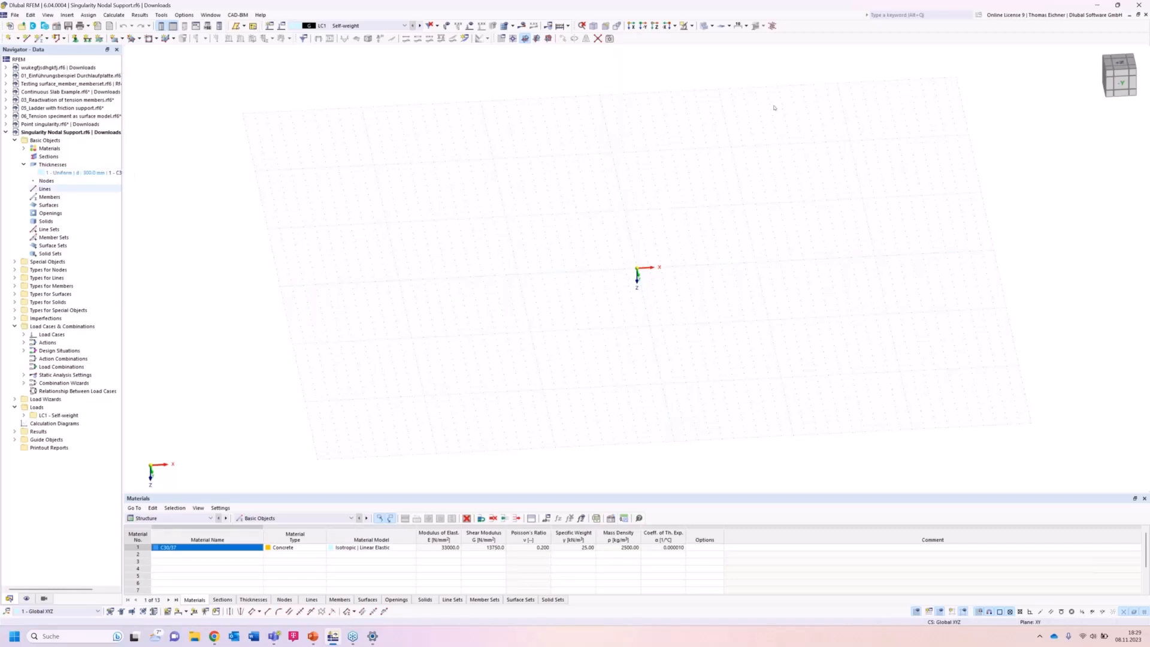
click(24, 148)
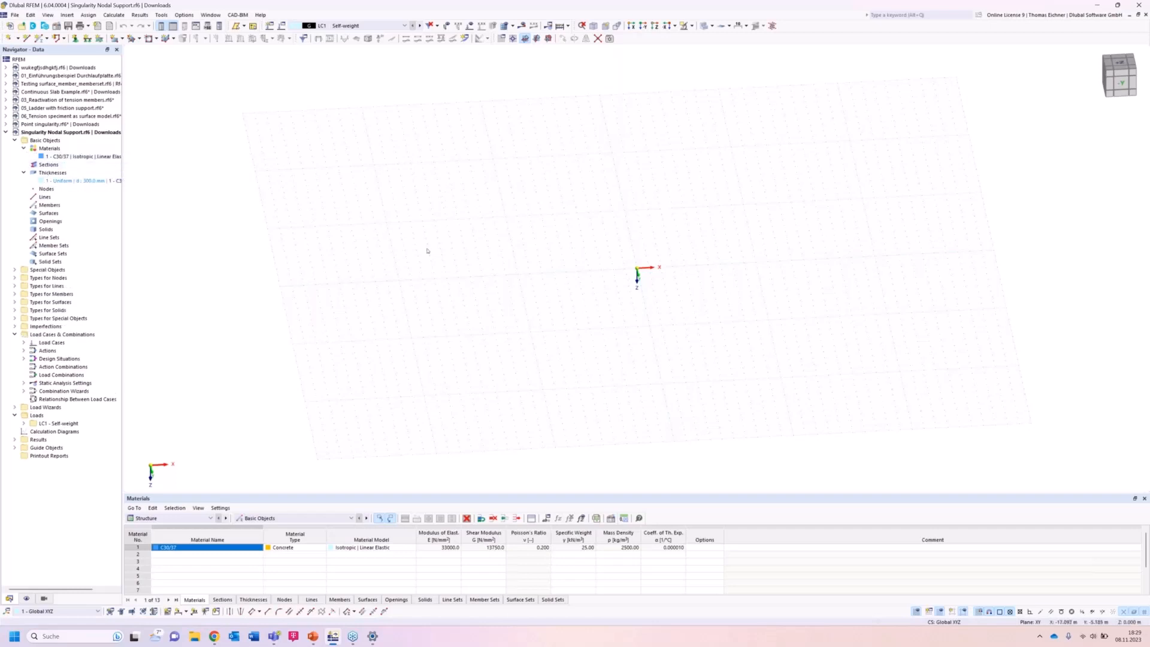
click(117, 38)
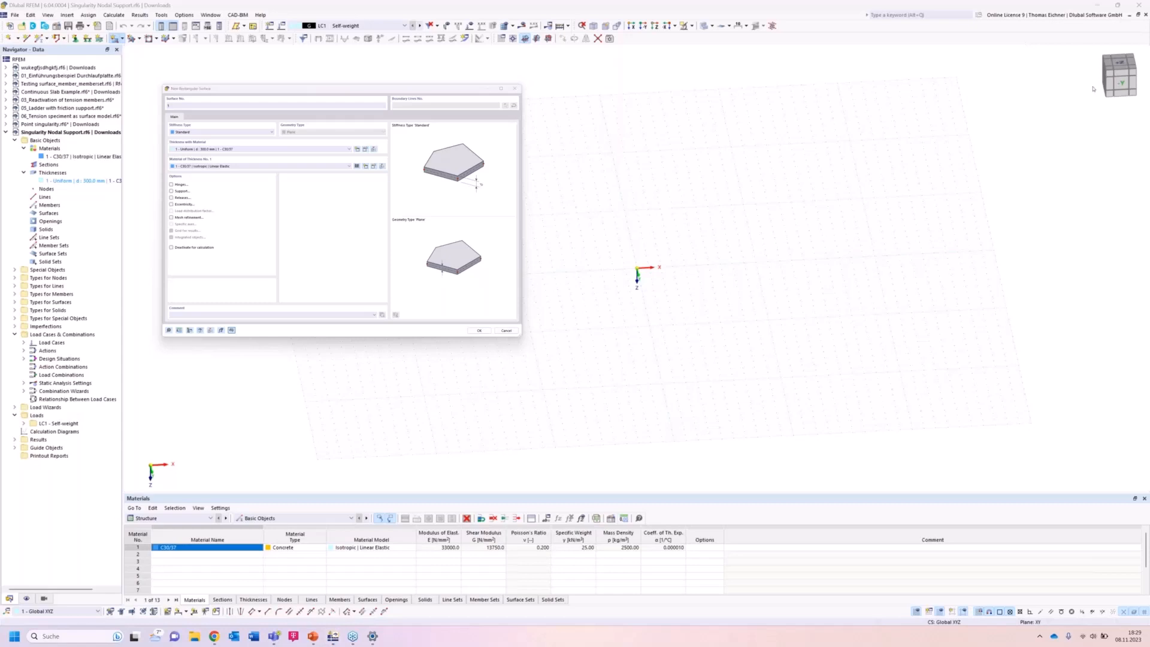
click(403, 297)
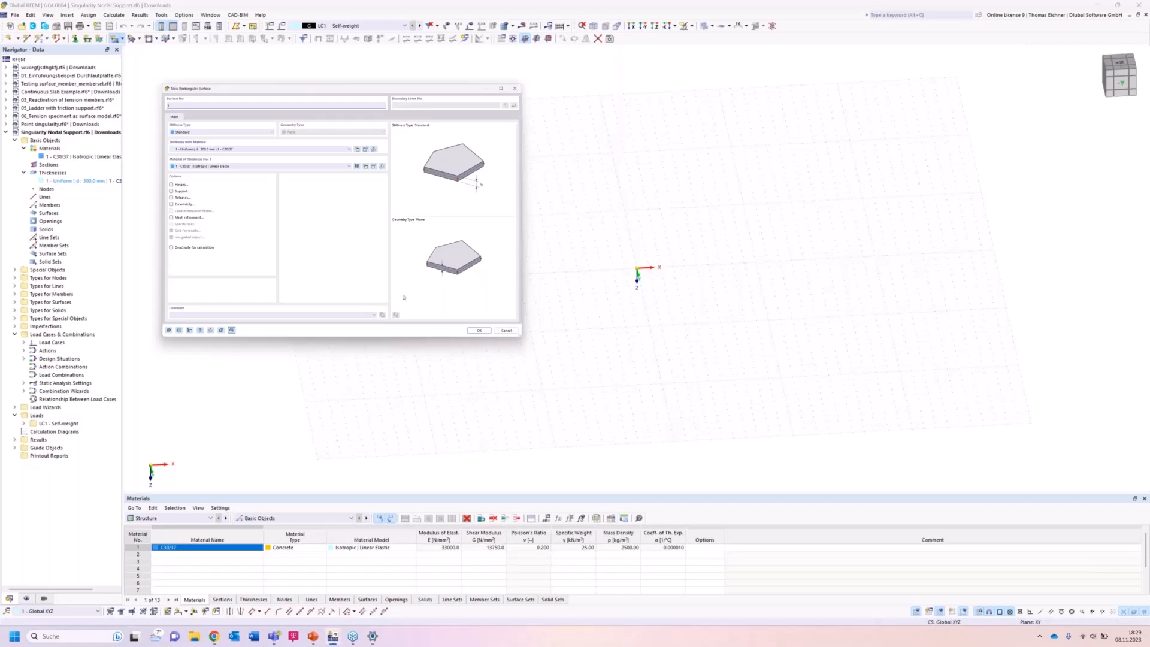
click(503, 332)
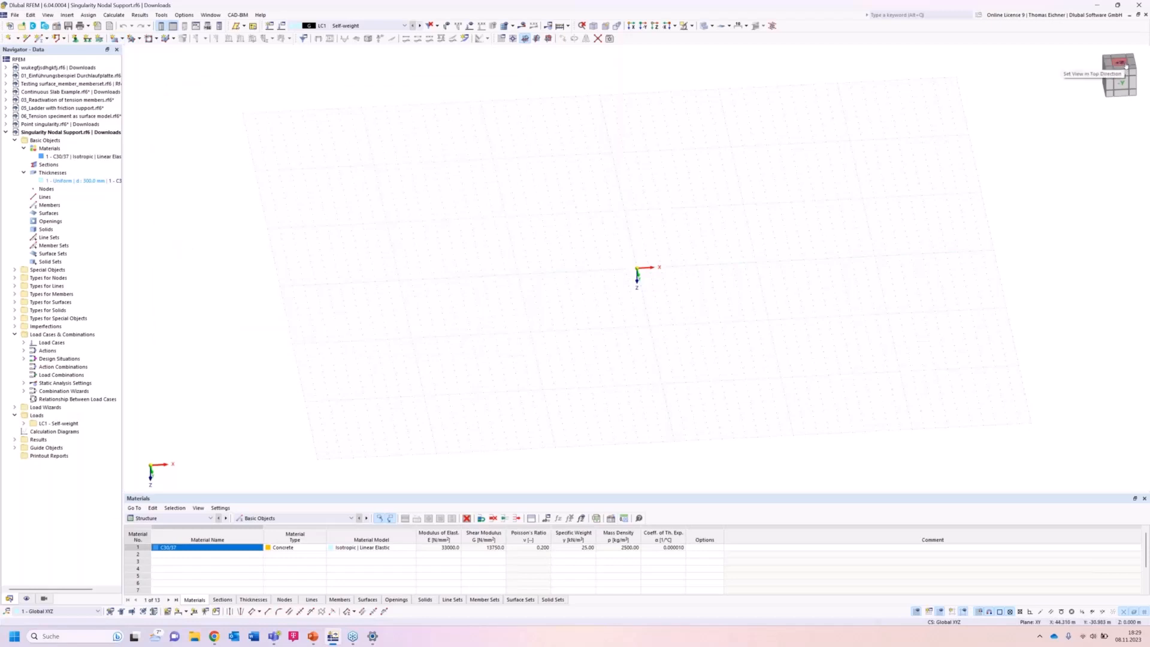
In the top view, create a rectangular C30/37 surface, 300 mm thick, from the origin to X 8.000, Y 4.000 m.
right_click(1119, 63)
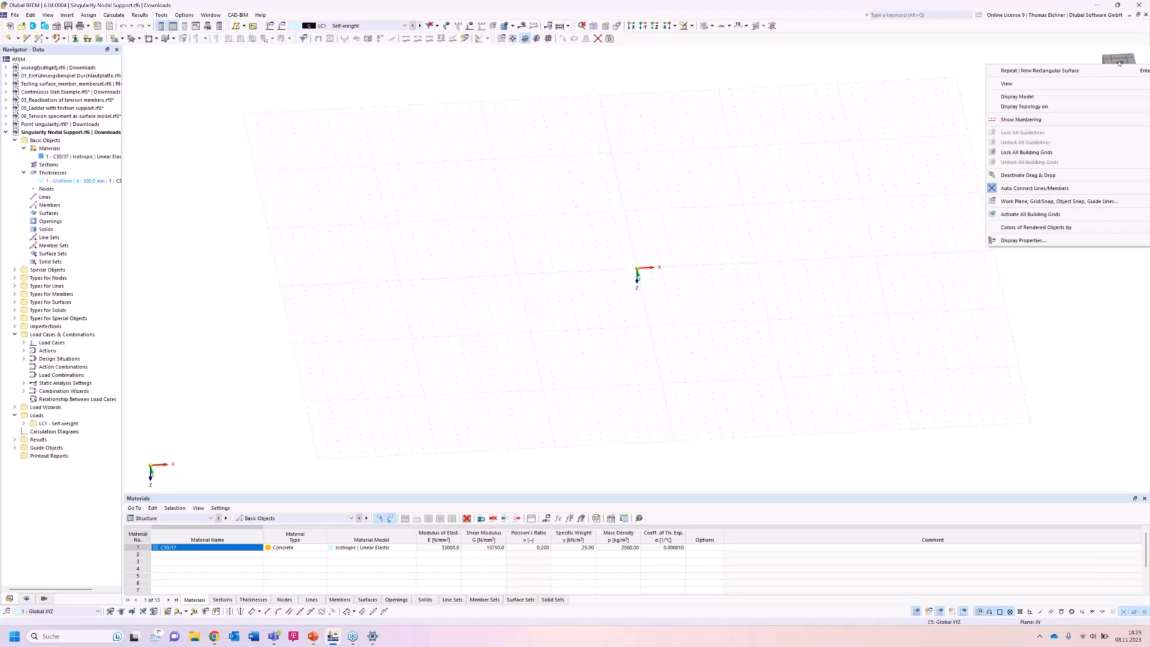
click(1120, 63)
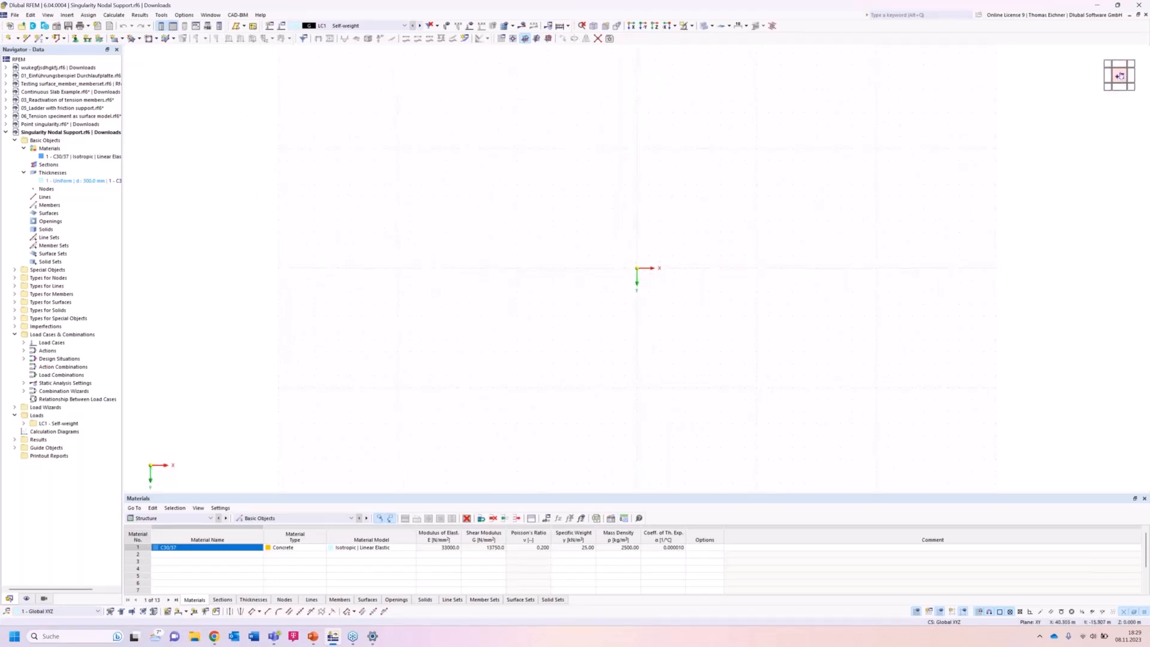
drag(1119, 76, 1103, 100)
click(1119, 71)
click(114, 38)
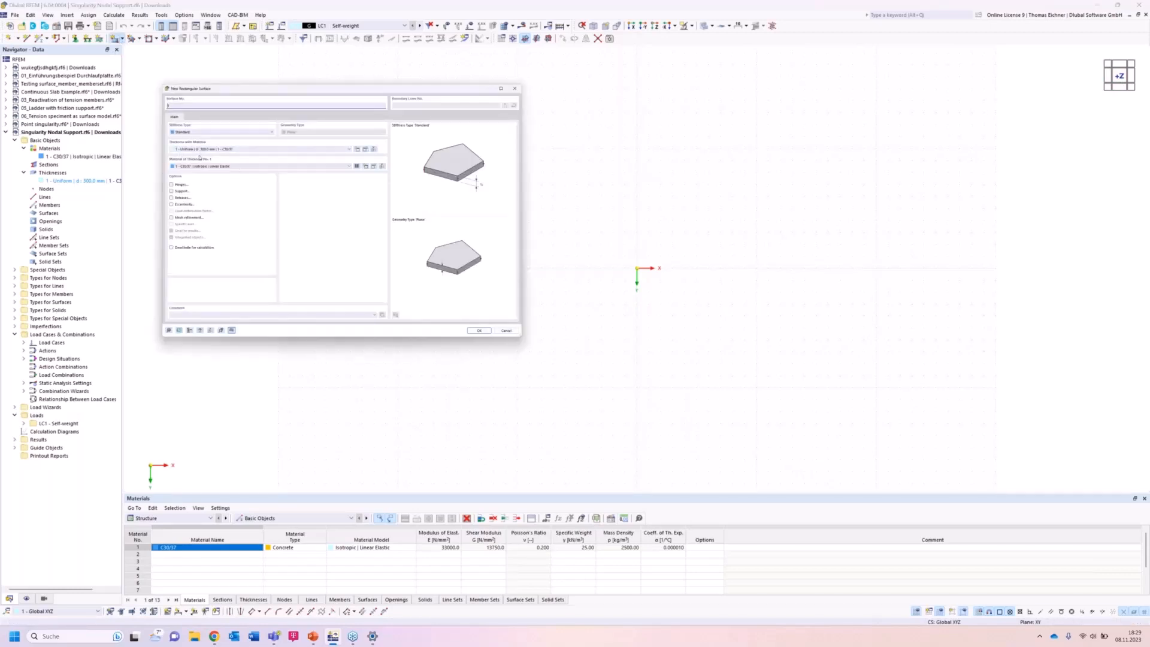
click(480, 331)
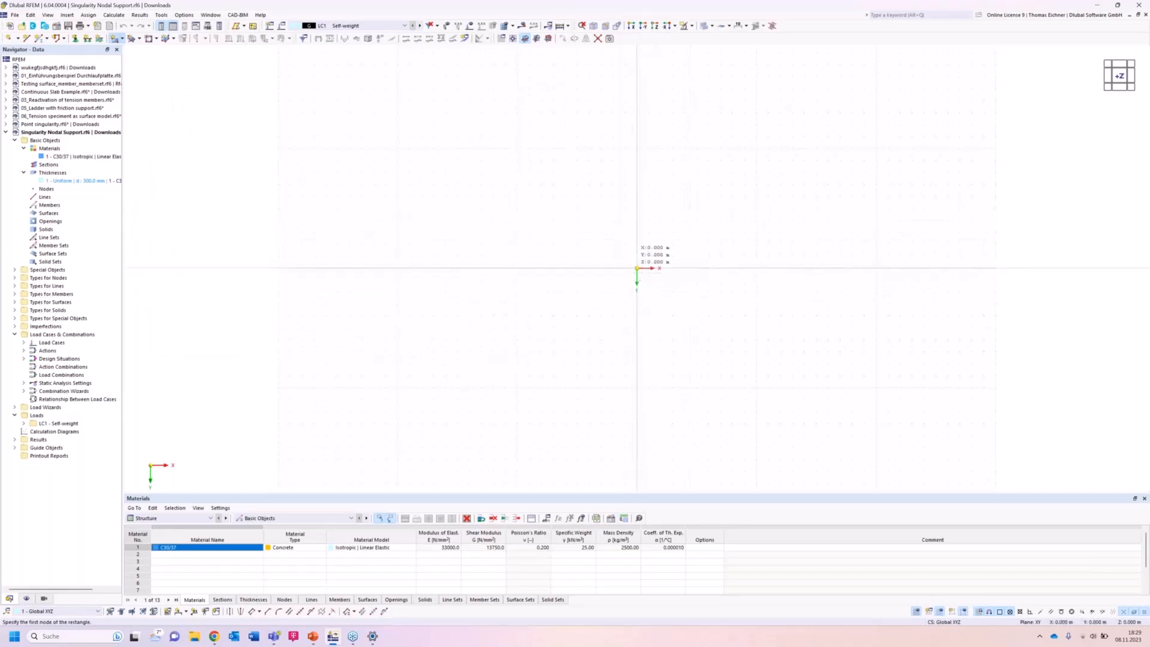
click(636, 268)
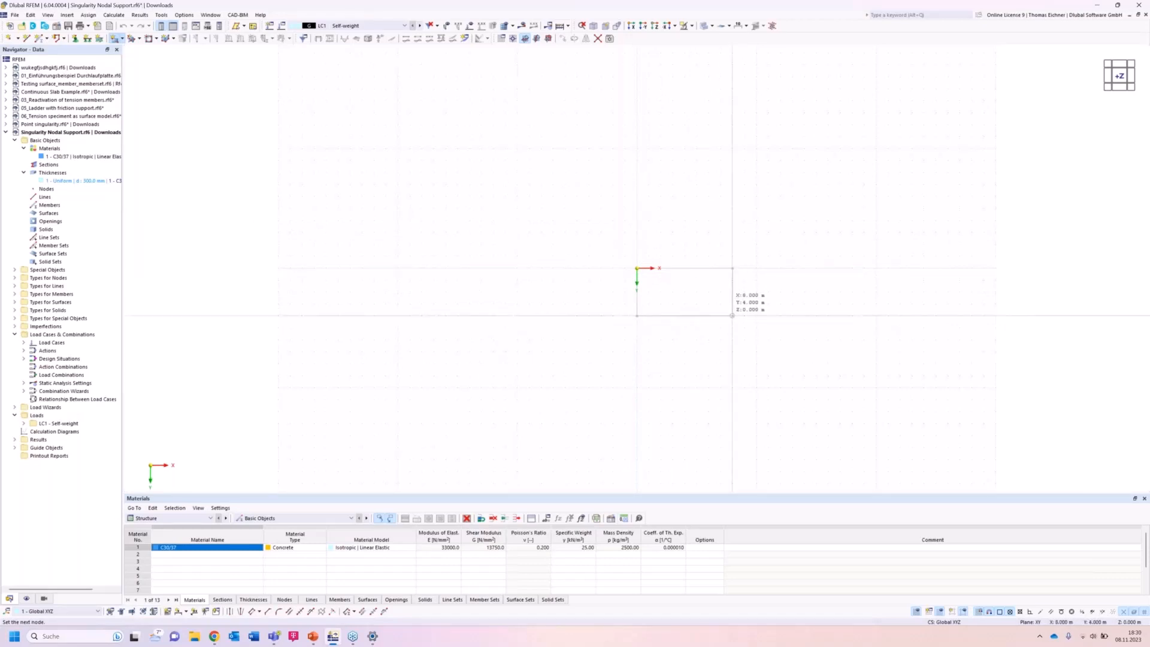
click(732, 316)
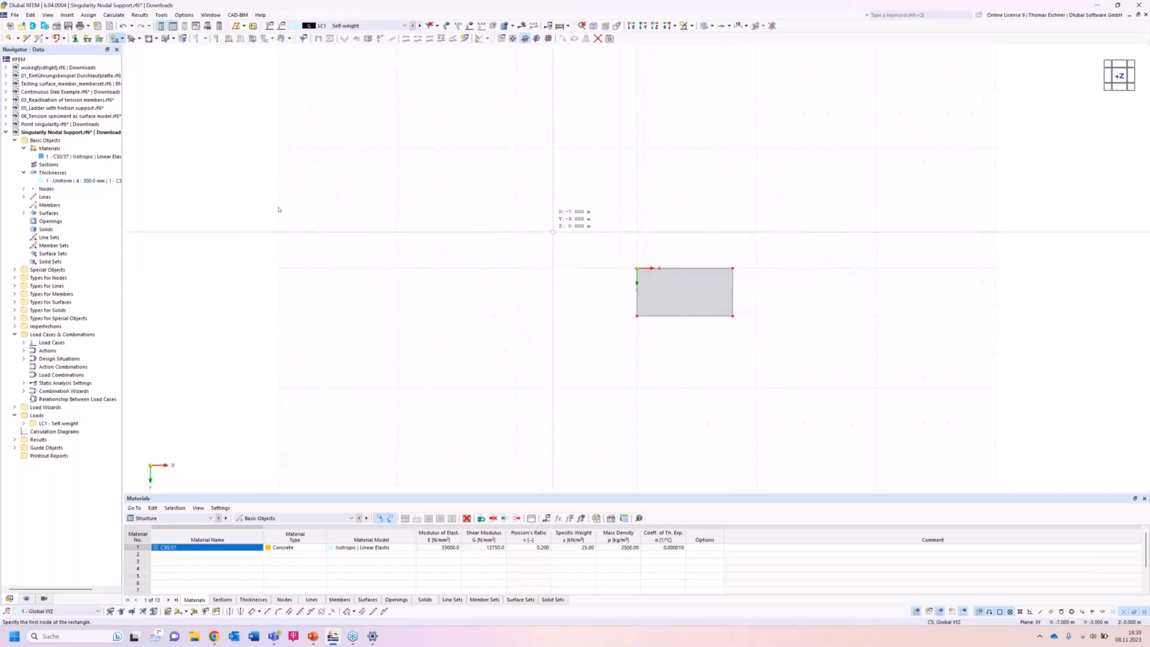
Place a node on the slab's longitudinal centerline, about a quarter of its length from the edge at the origin.
click(9, 37)
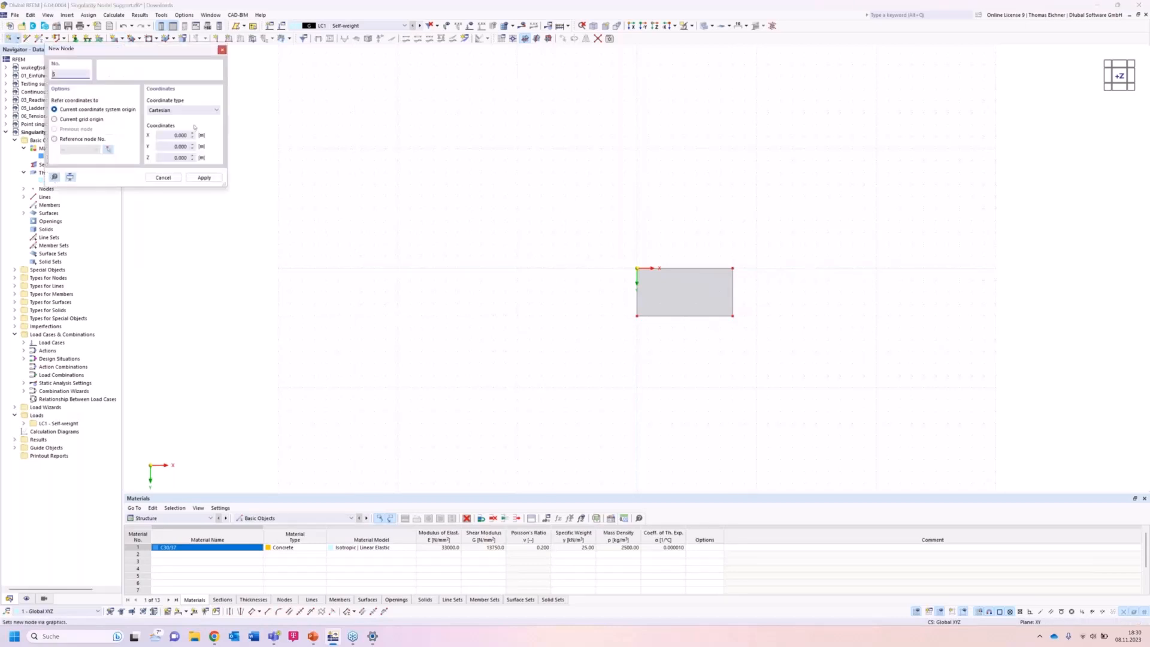
click(660, 291)
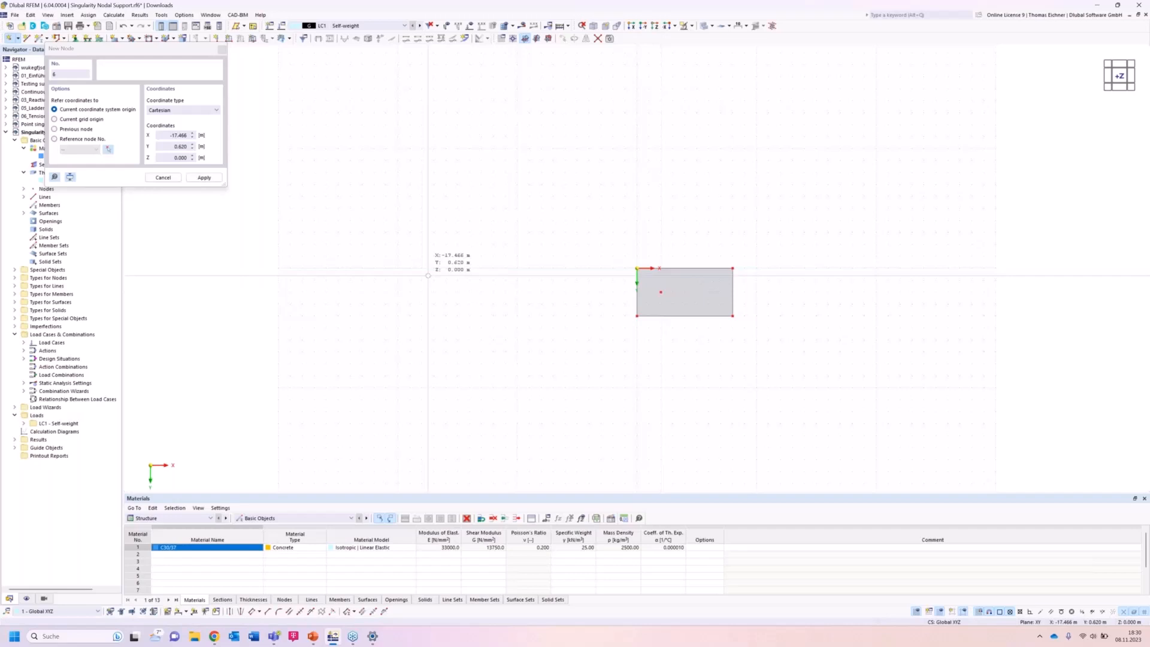
key(Escape)
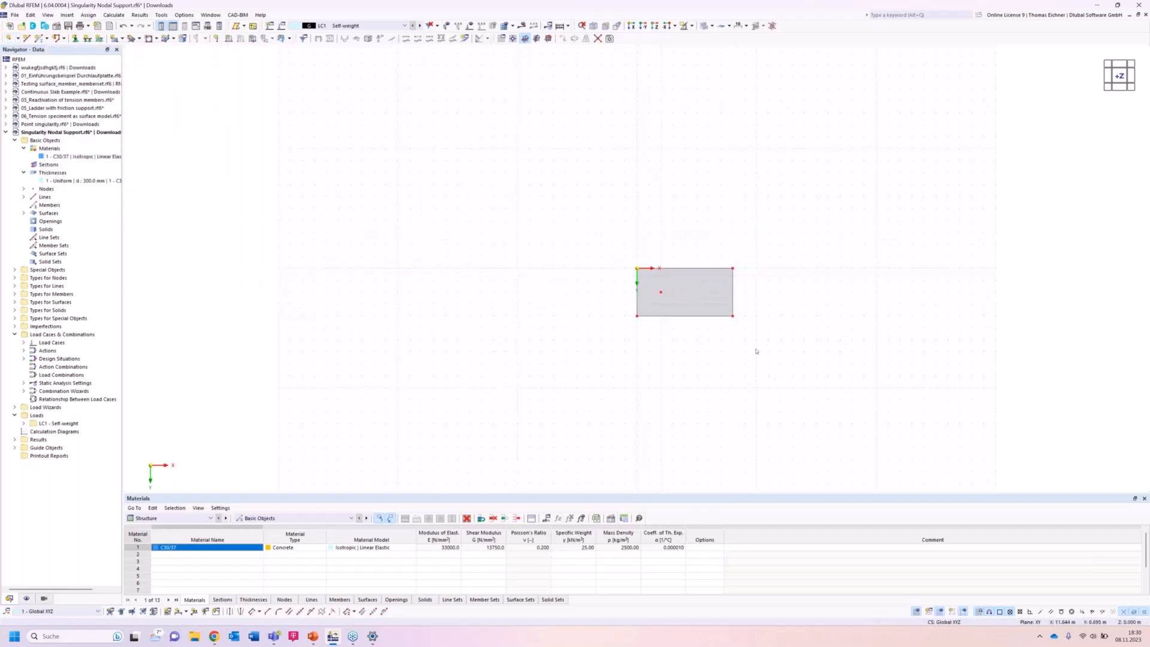
Assign a hinged line support to the slab's short edge at X 8.000 m.
middle_drag(733, 272, 618, 266)
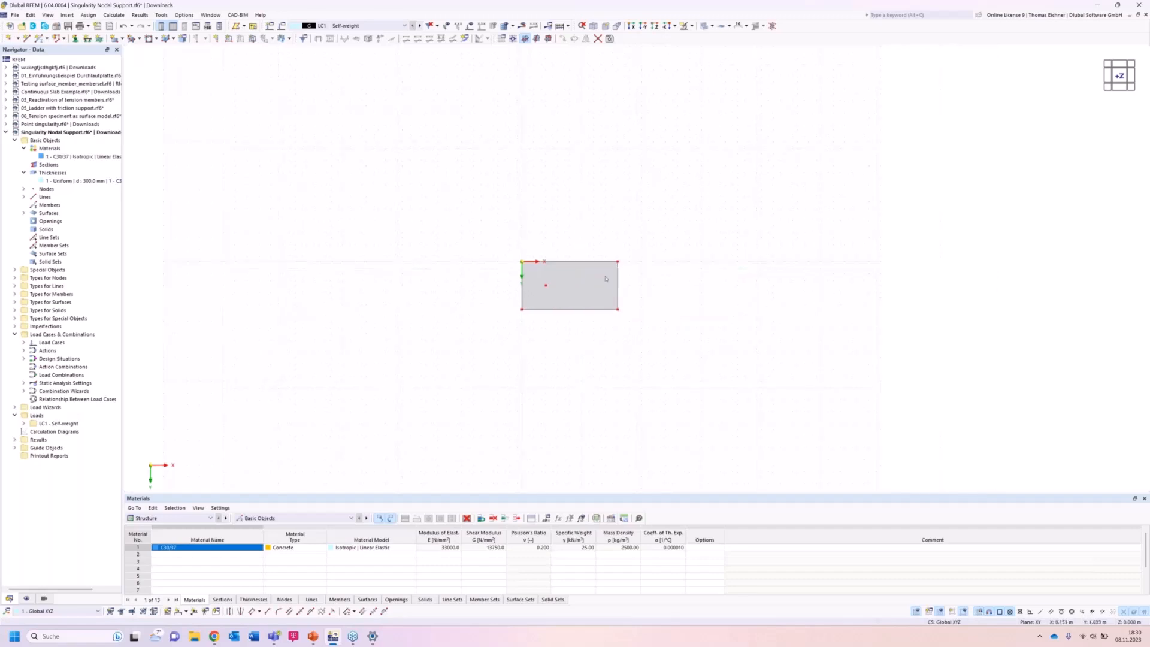
click(99, 40)
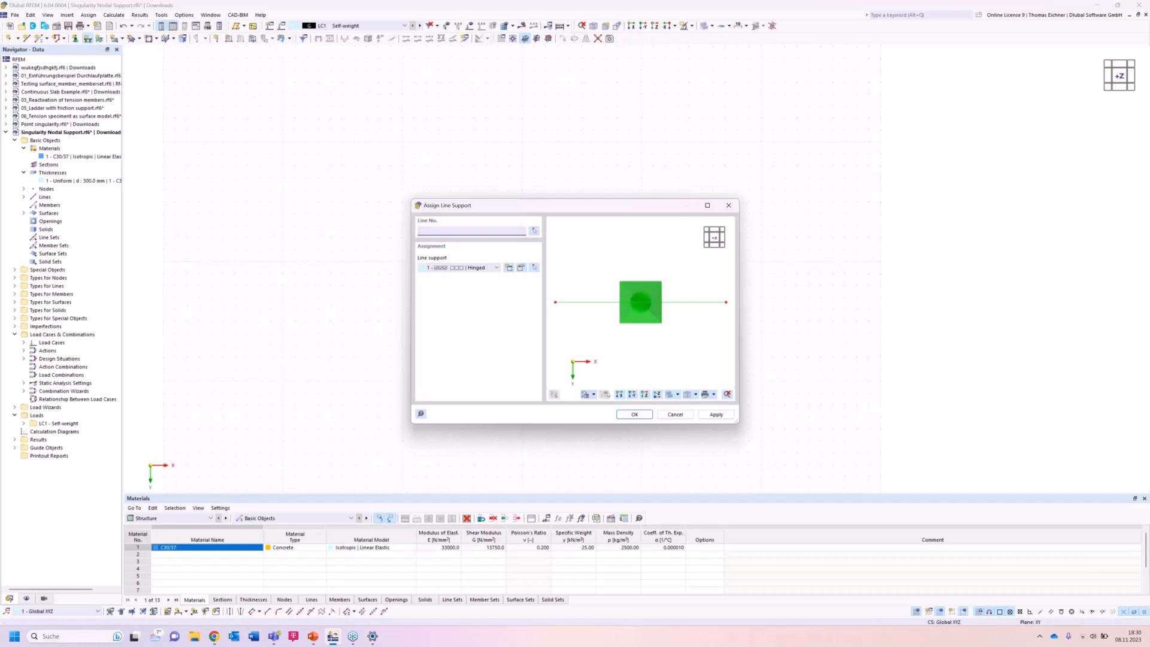
click(629, 415)
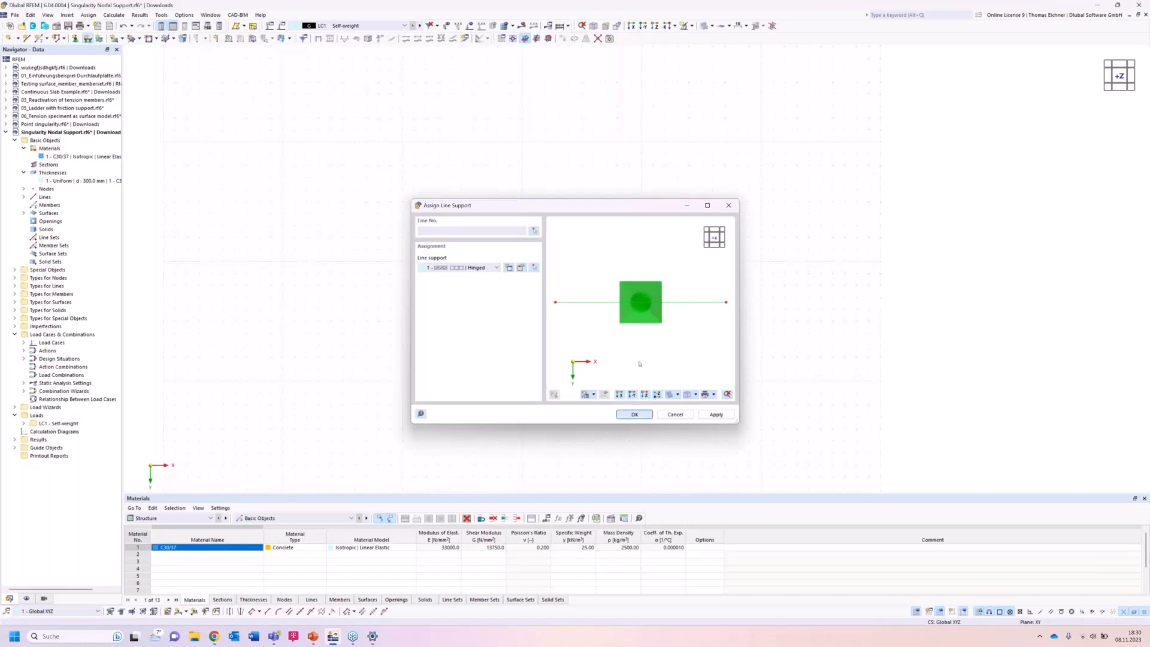
click(629, 415)
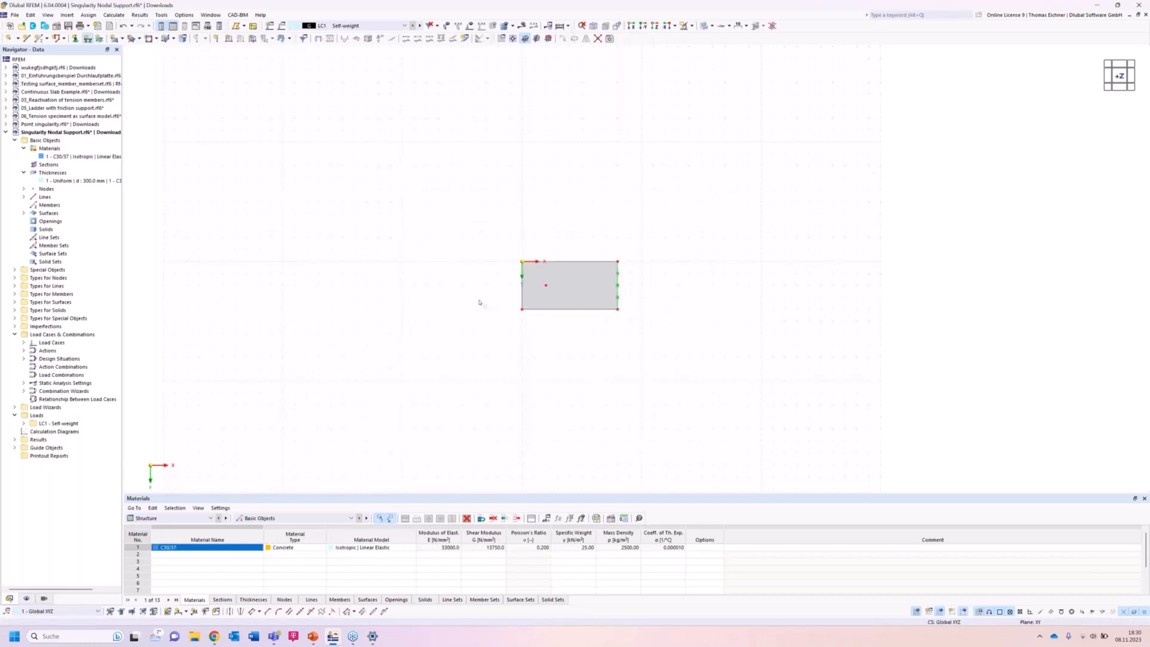
Assign a nodal support to the single node inside the slab.
click(75, 38)
scroll(549, 290, up, 3)
right_click(542, 280)
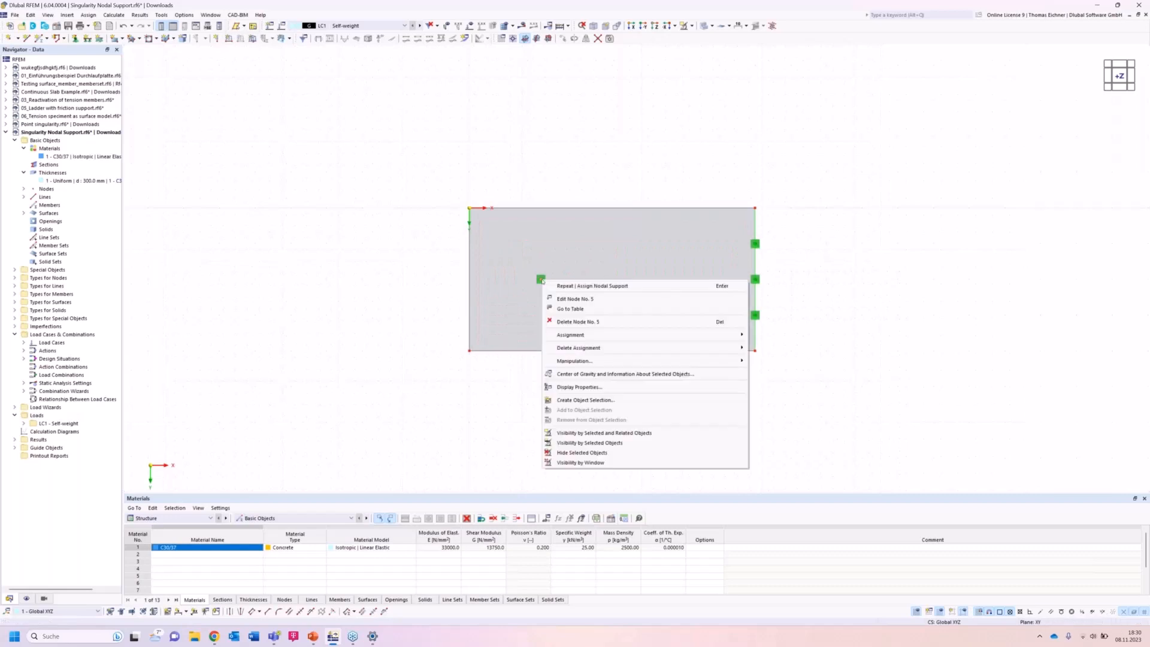
click(542, 280)
right_click(542, 280)
drag(593, 366, 635, 374)
click(809, 401)
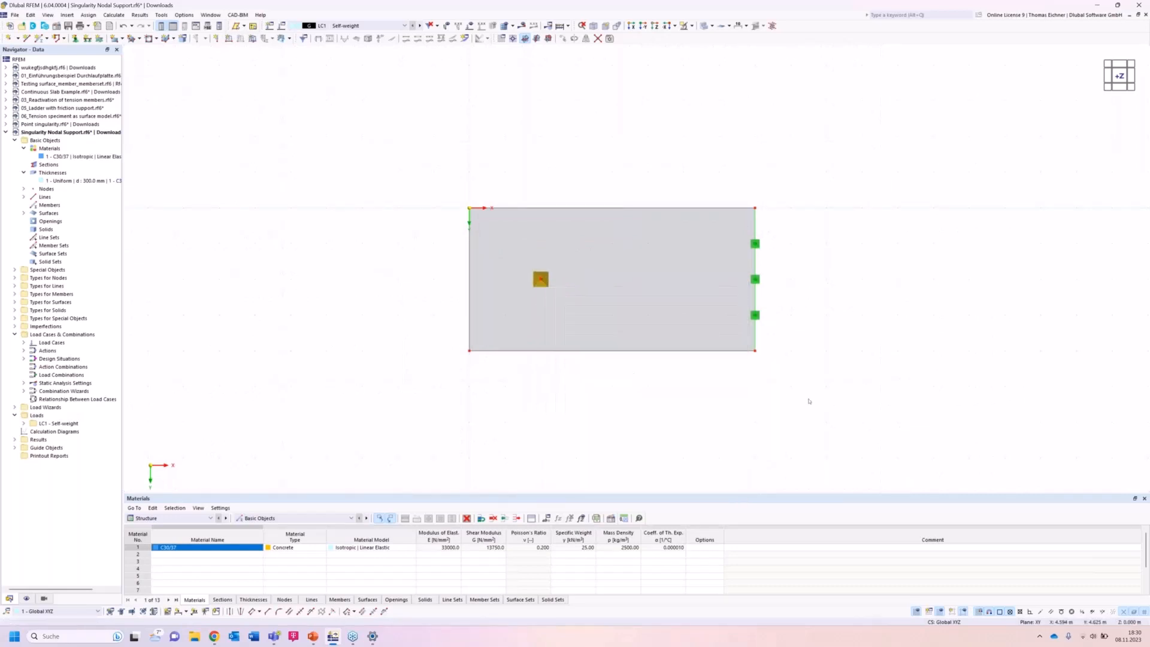
click(807, 398)
Apply a uniform surface load of 10 kN/m² to the slab in load case LC1.
scroll(806, 397, down, 3)
middle_drag(895, 376, 802, 345)
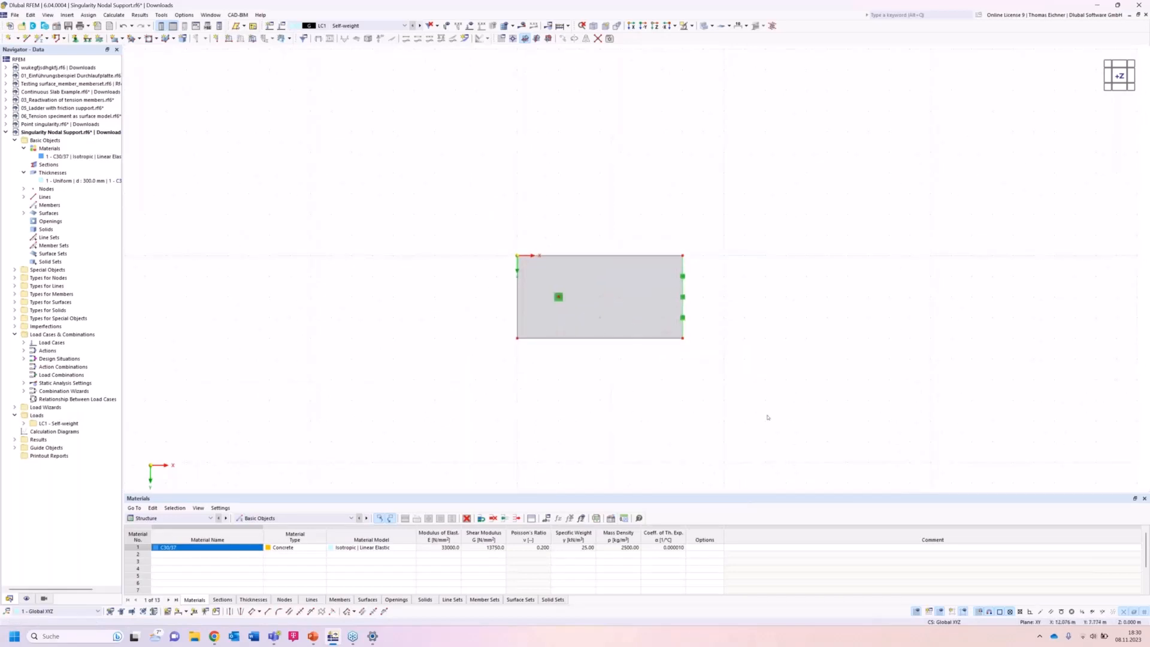
click(252, 37)
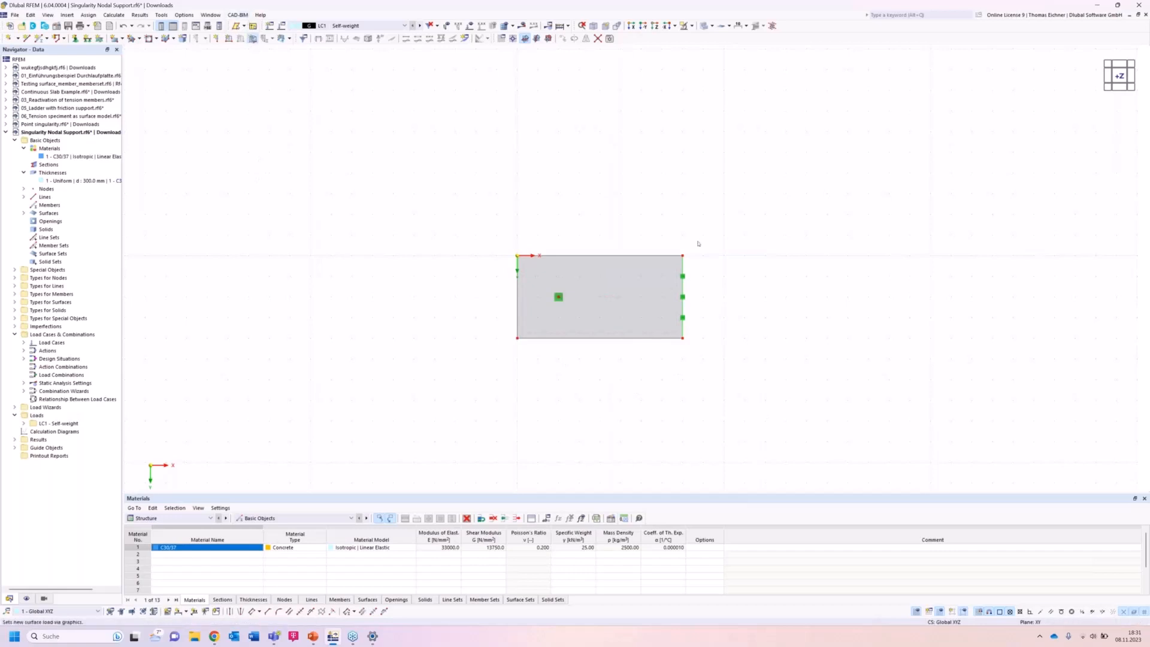
double_click(496, 217)
text(10)
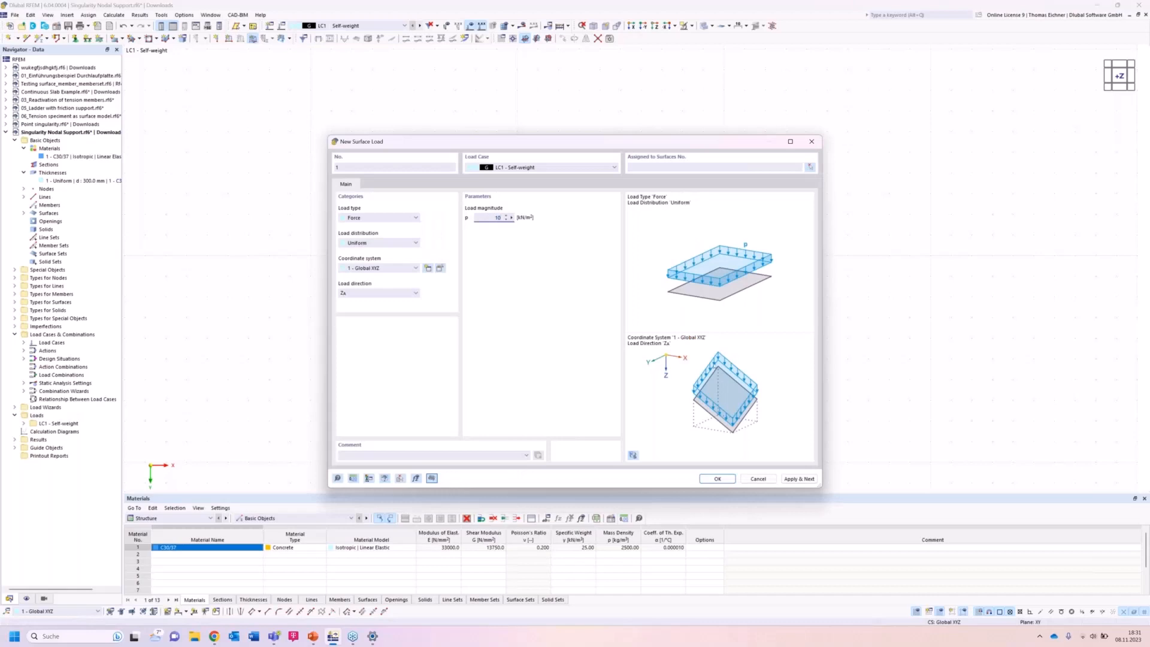
click(712, 477)
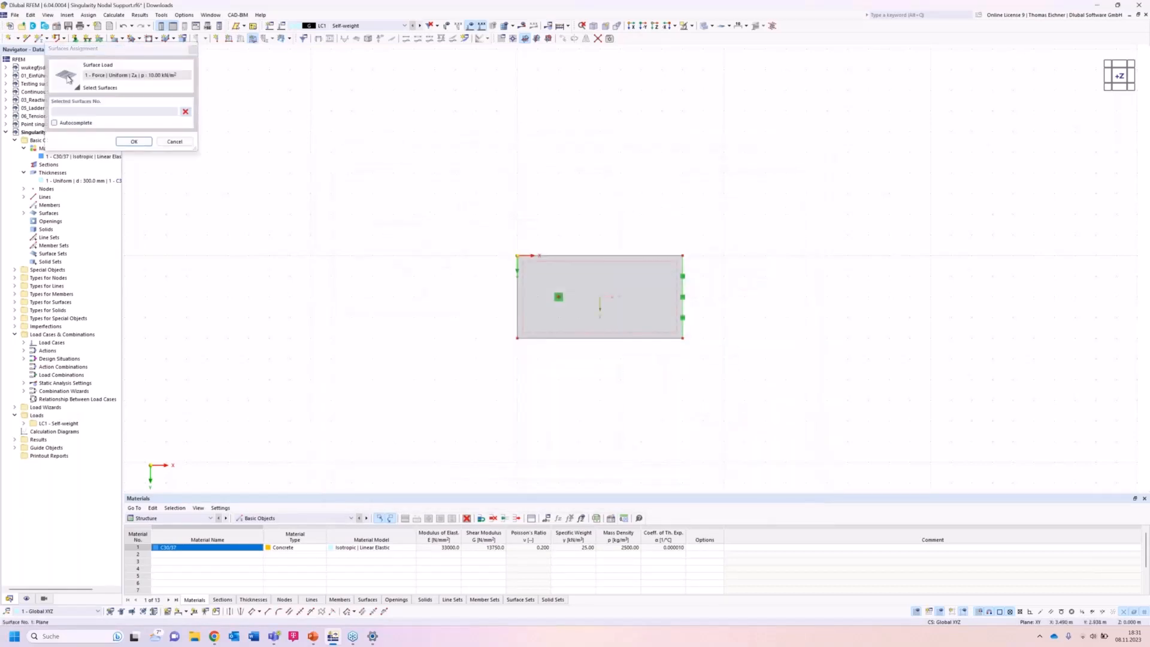
click(142, 142)
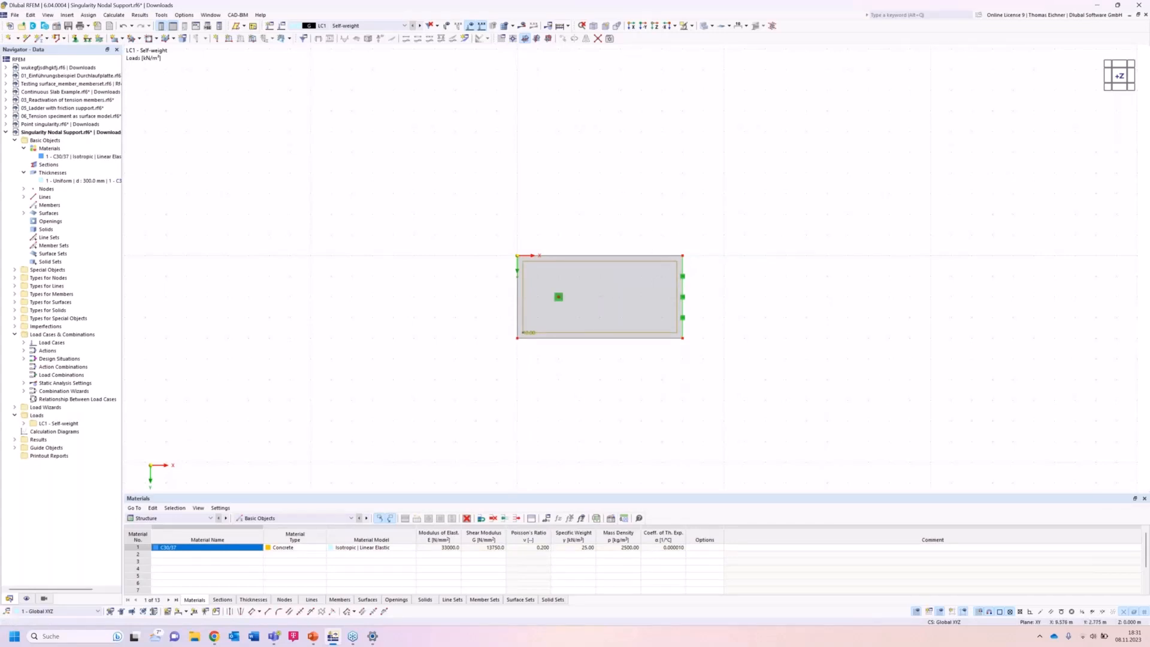
Copy the whole slab with its supports and surface load three times, with a displacement of 10 m in X.
ctrl+middle_drag(708, 248, 716, 219)
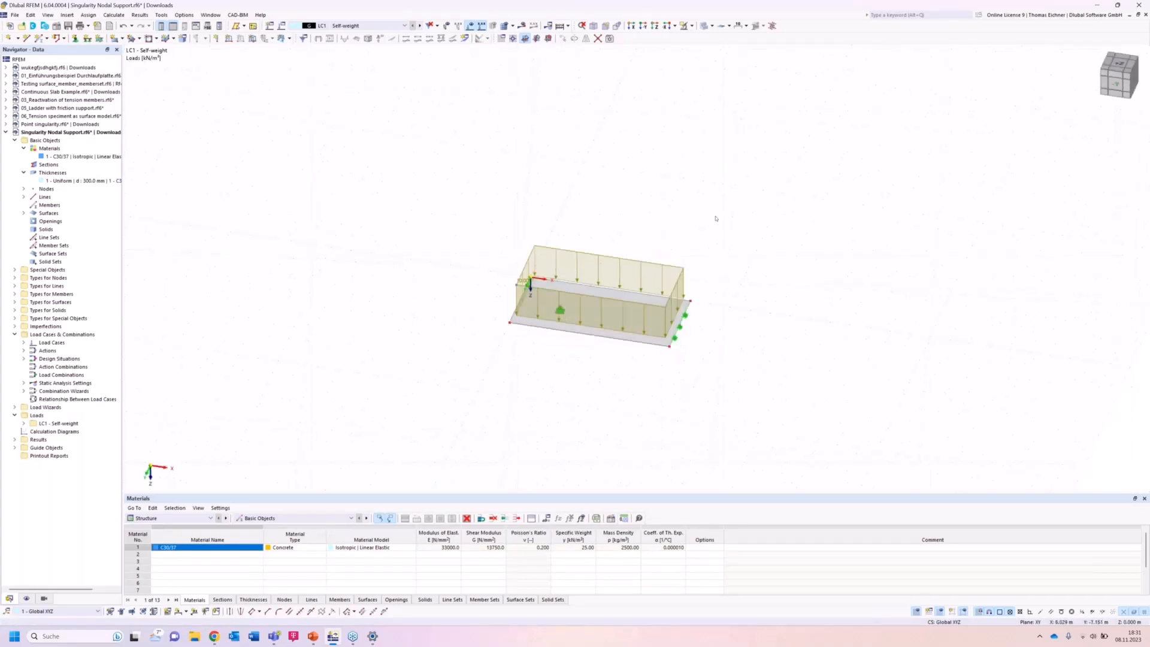
right_click(433, 413)
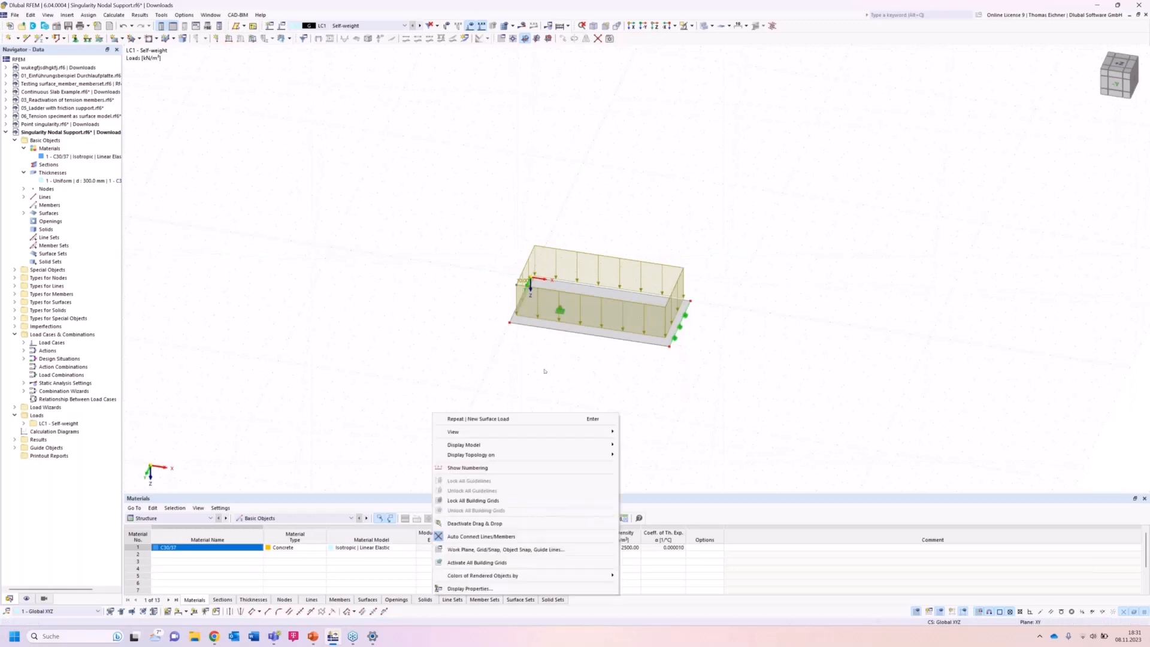
click(508, 365)
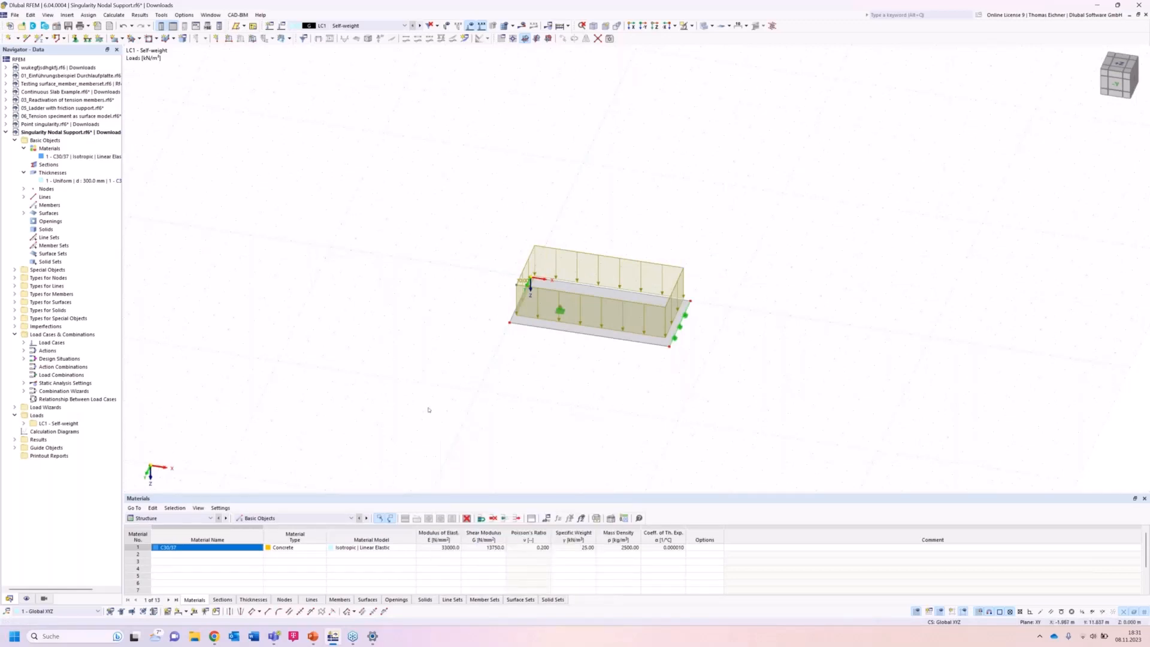
drag(428, 408, 854, 120)
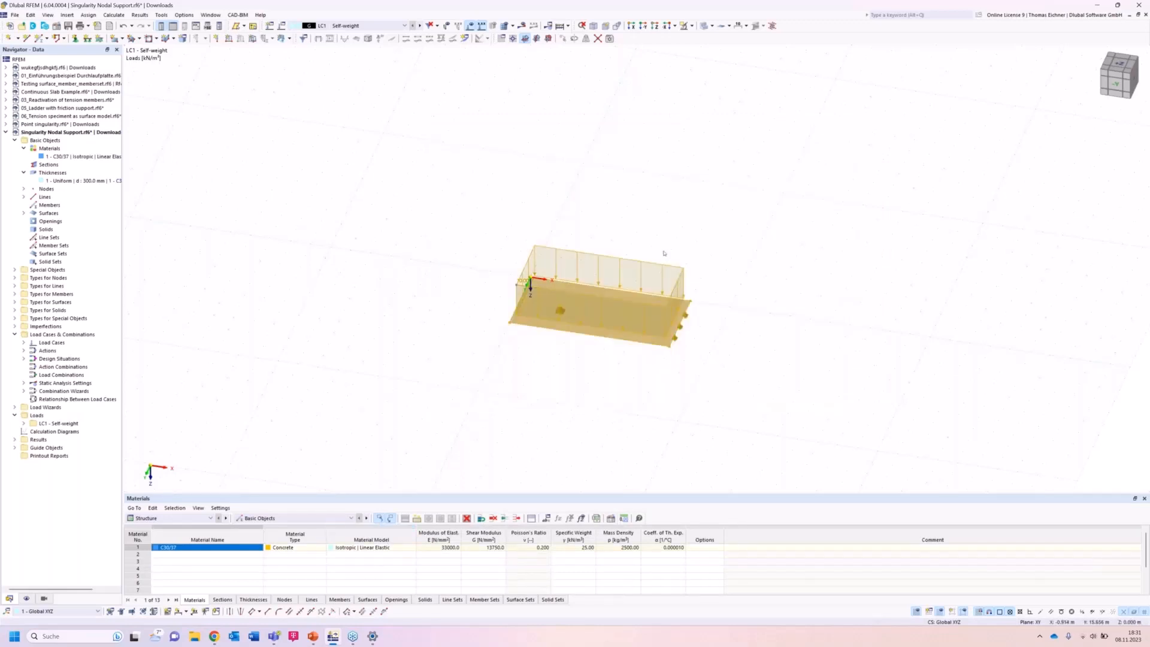
right_click(591, 330)
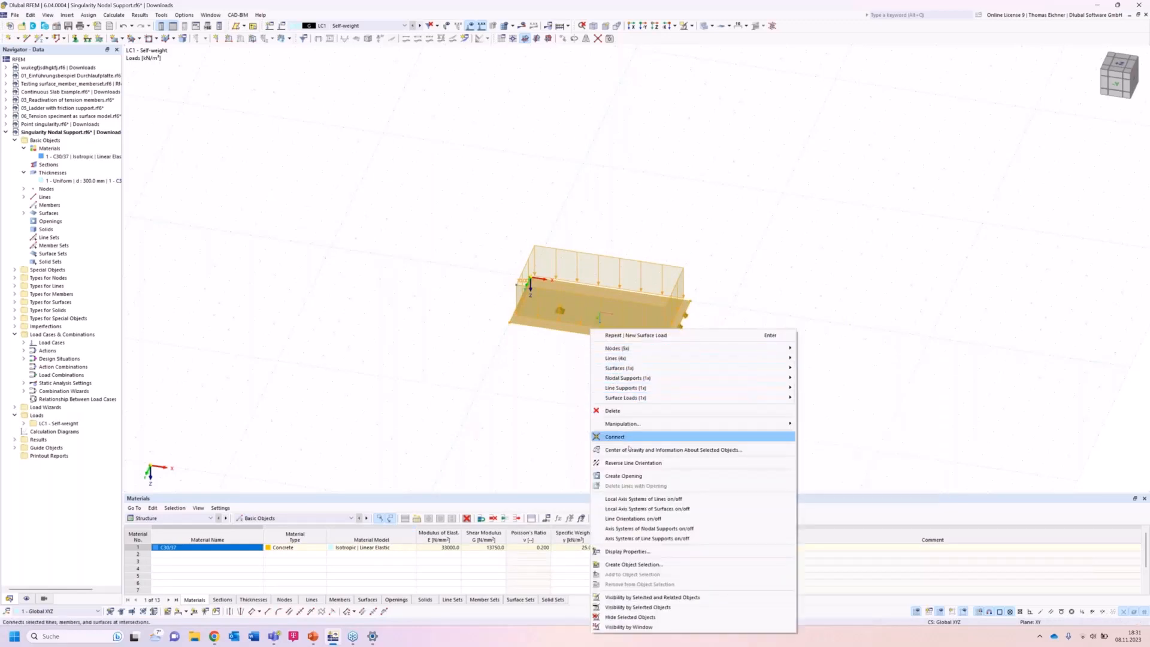
mouse_move(626, 425)
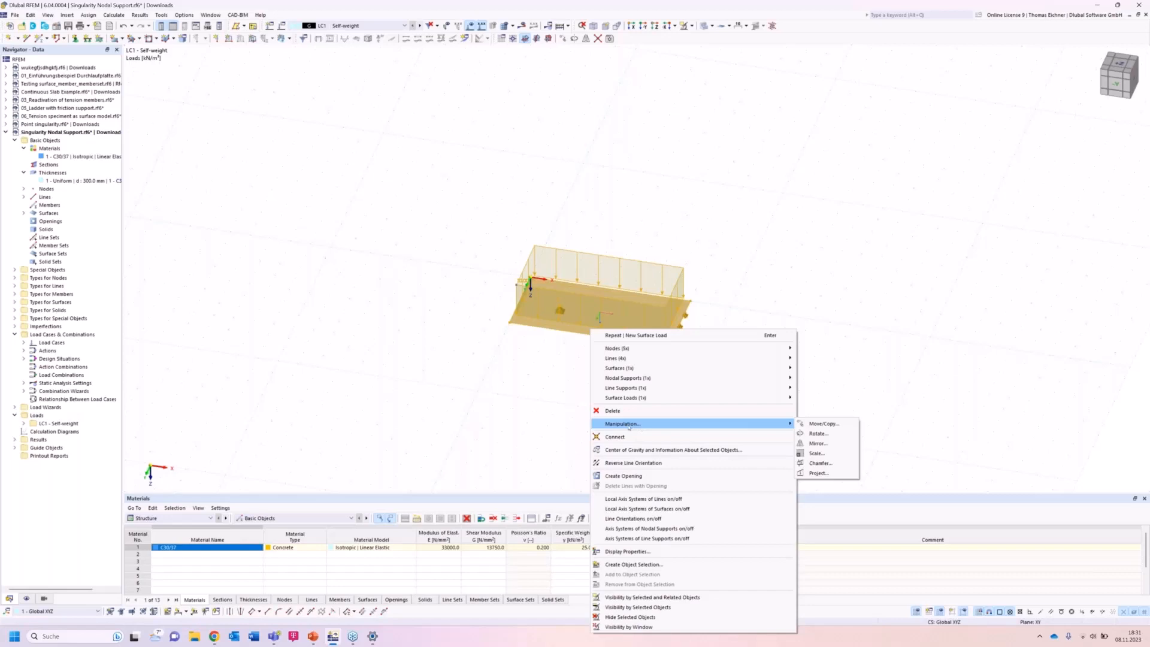
click(827, 424)
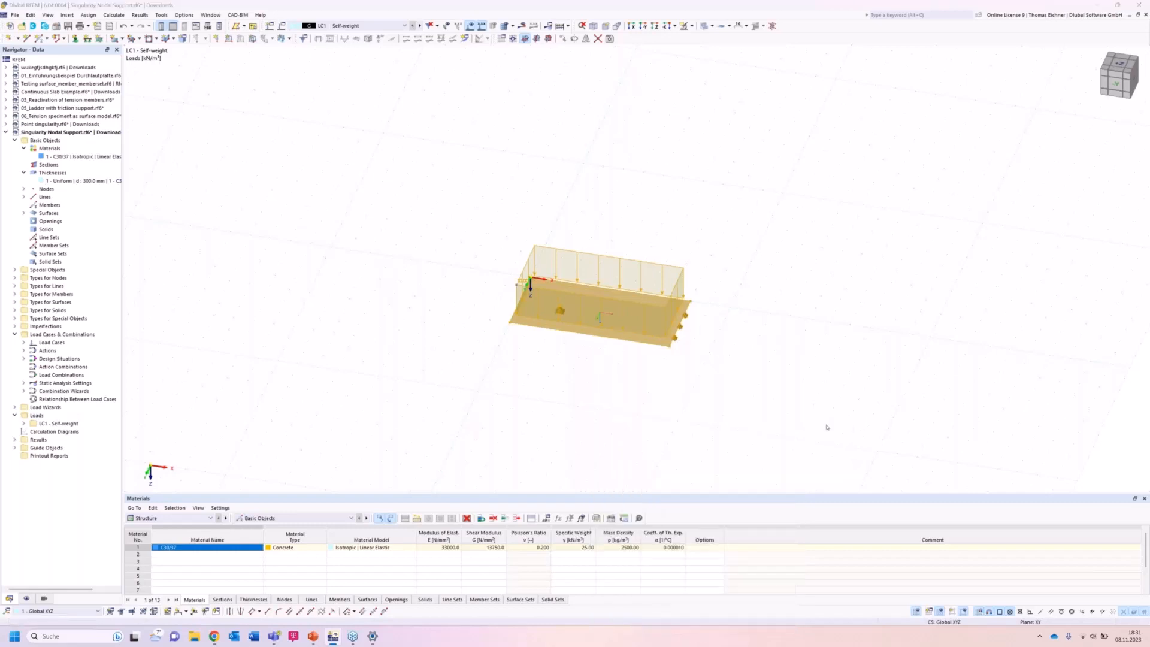
click(444, 237)
double_click(537, 246)
text(3)
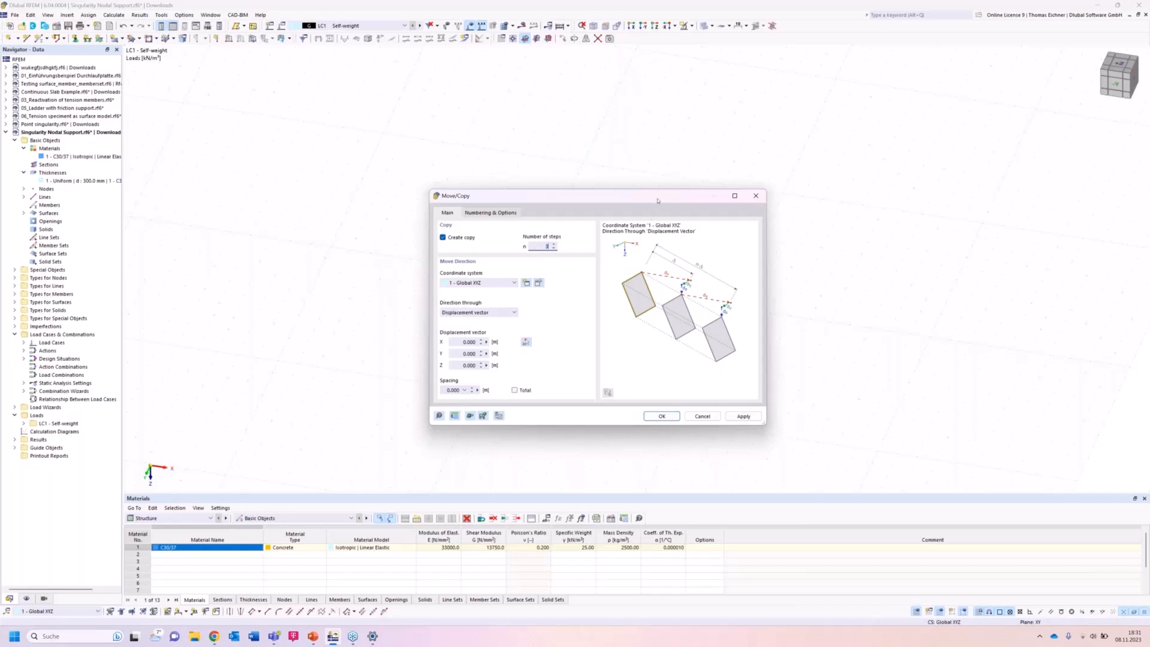
drag(656, 203, 312, 193)
click(110, 336)
text(10)
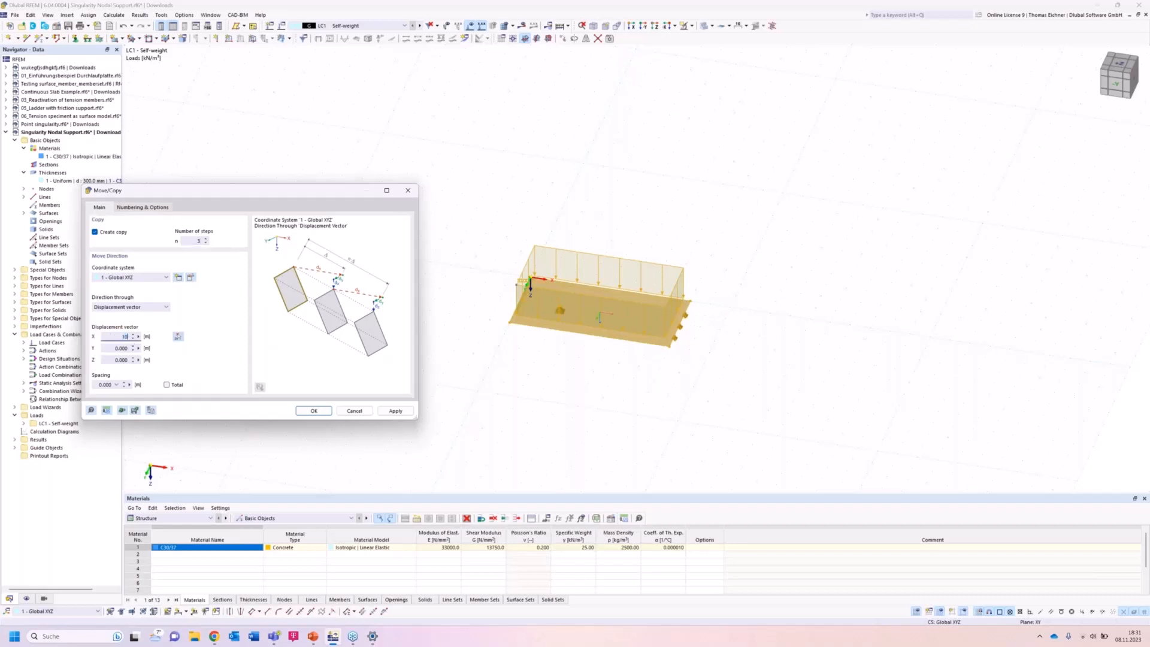
click(311, 412)
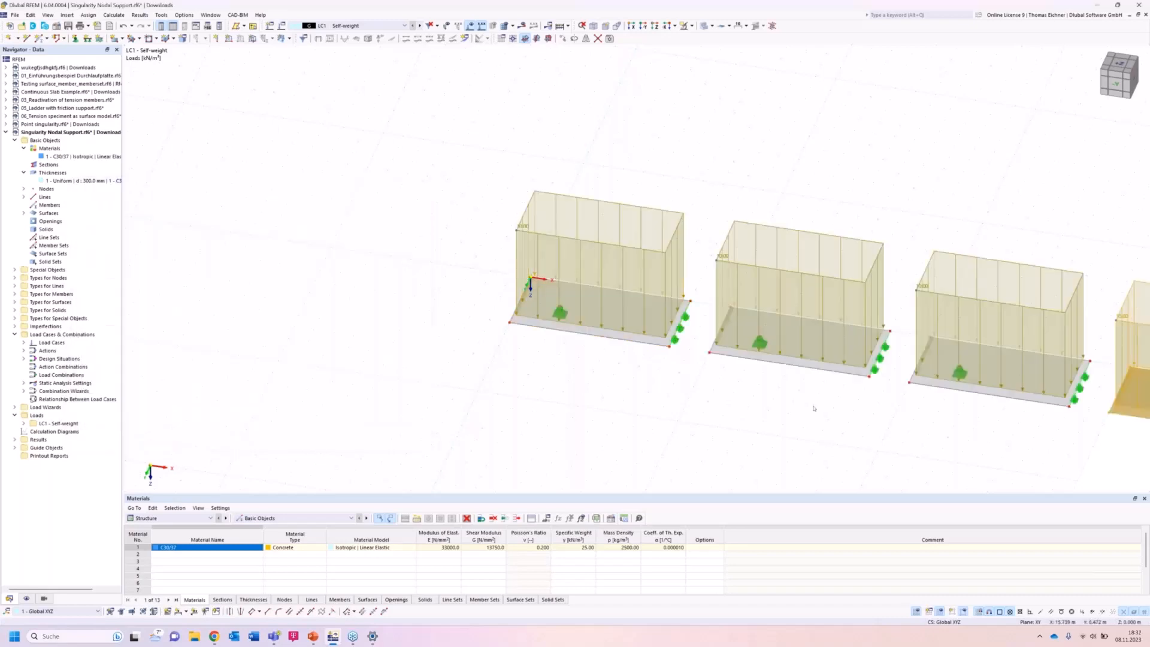
middle_drag(690, 361, 433, 305)
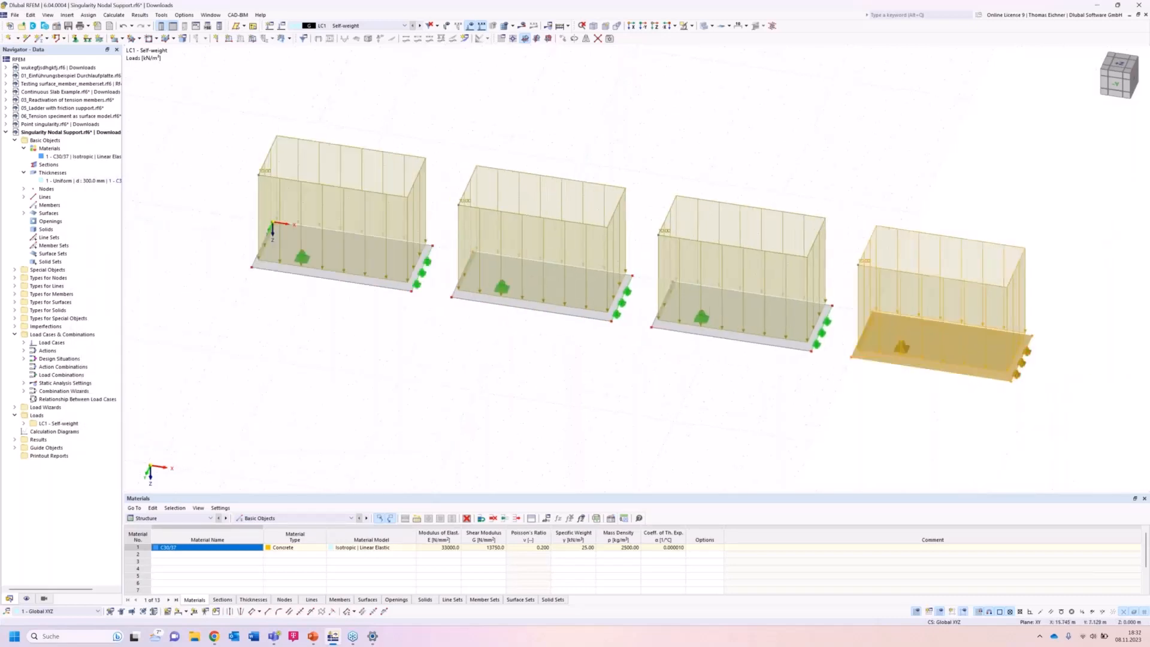
click(525, 373)
Show the four slabs in plan view and create four new surface mesh refinements.
scroll(525, 374, down, 3)
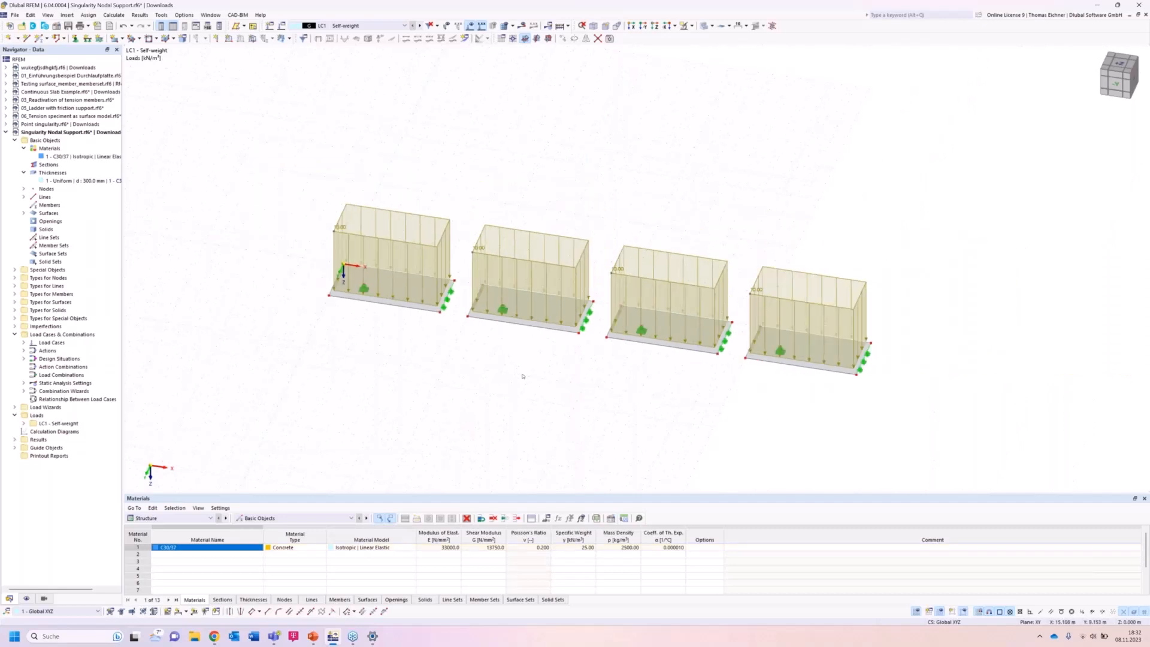
ctrl+middle_drag(528, 371, 560, 379)
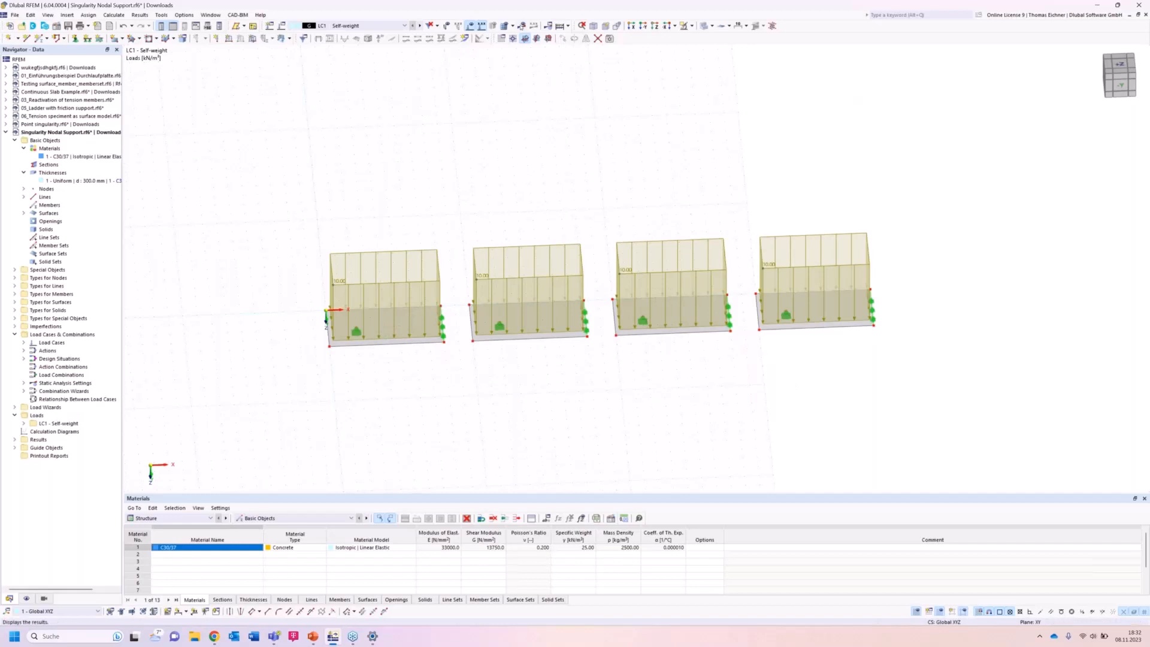
click(654, 25)
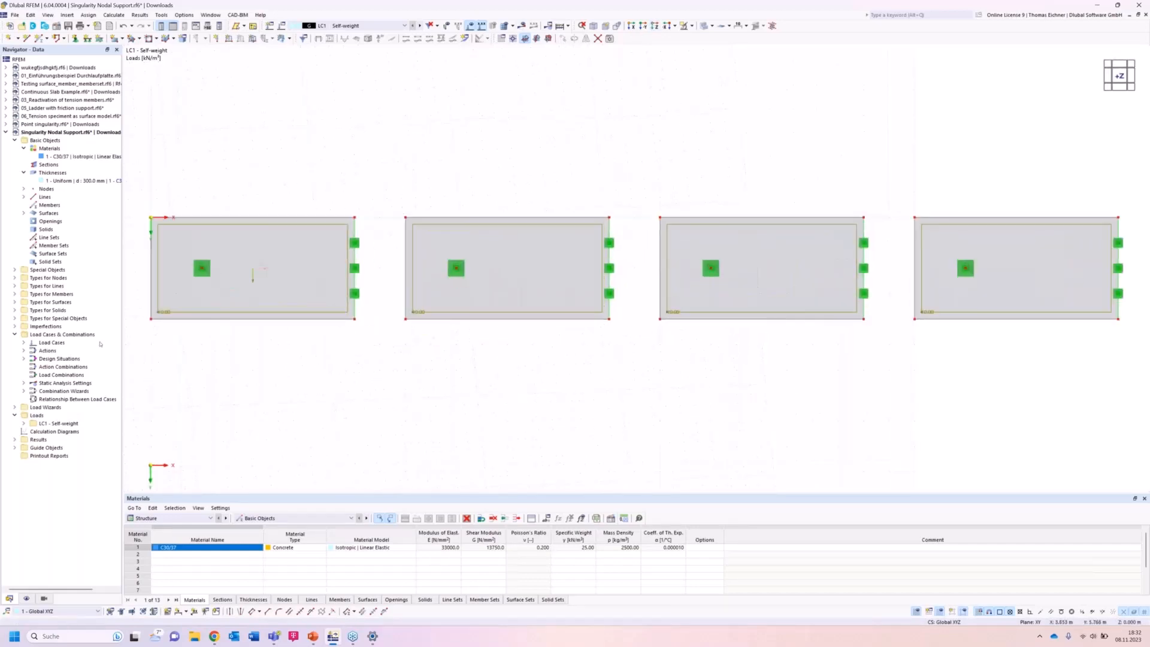
click(14, 302)
click(65, 334)
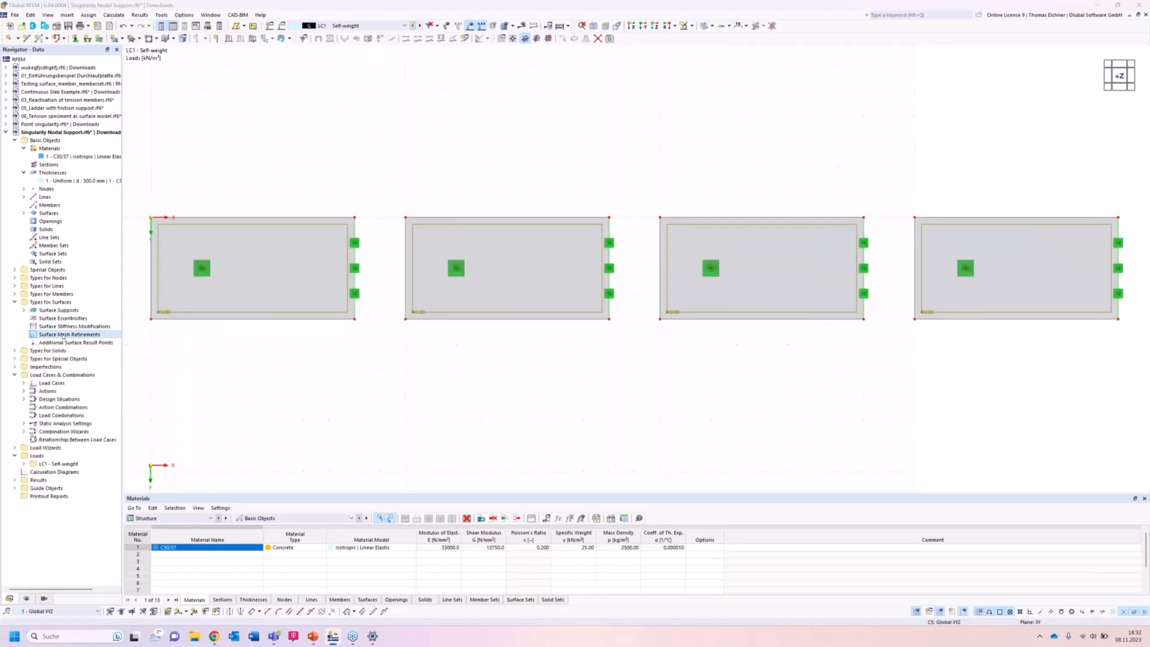
click(341, 439)
click(341, 438)
click(341, 438)
Set the target FE lengths of mesh refinements 1 to 4 to 2, 1, 0.5 and 0.1 m respectively.
click(364, 185)
click(466, 237)
text(2)
click(365, 193)
click(461, 236)
text(1)
click(371, 201)
click(451, 237)
text(0)
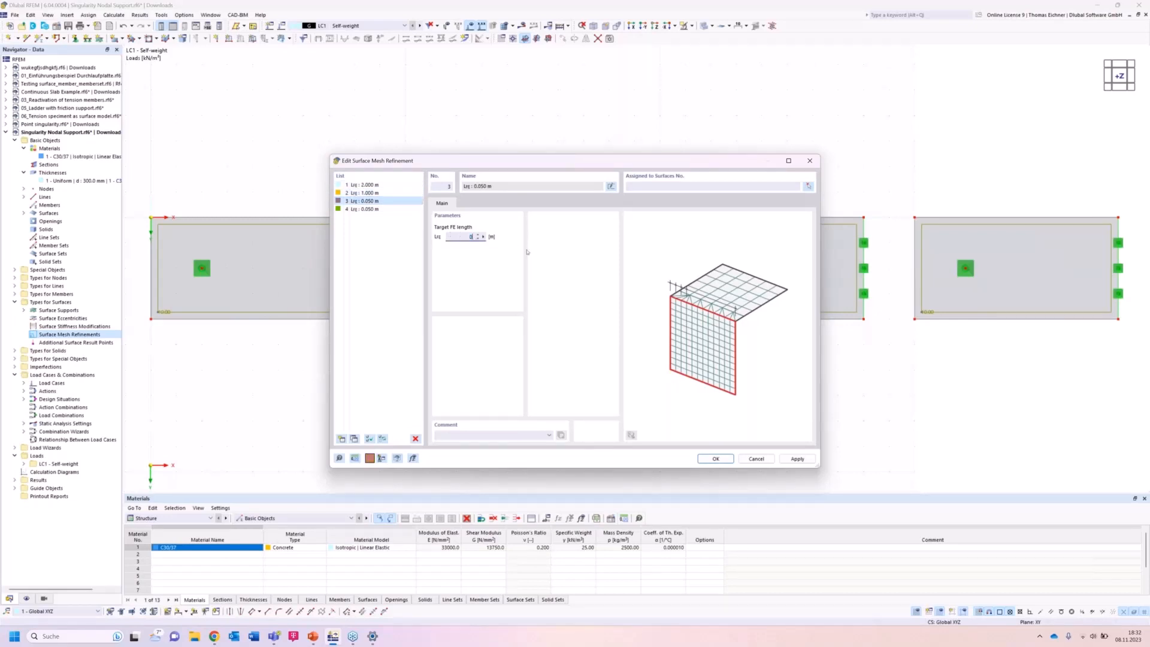
text(,5)
click(377, 210)
click(455, 237)
text(0)
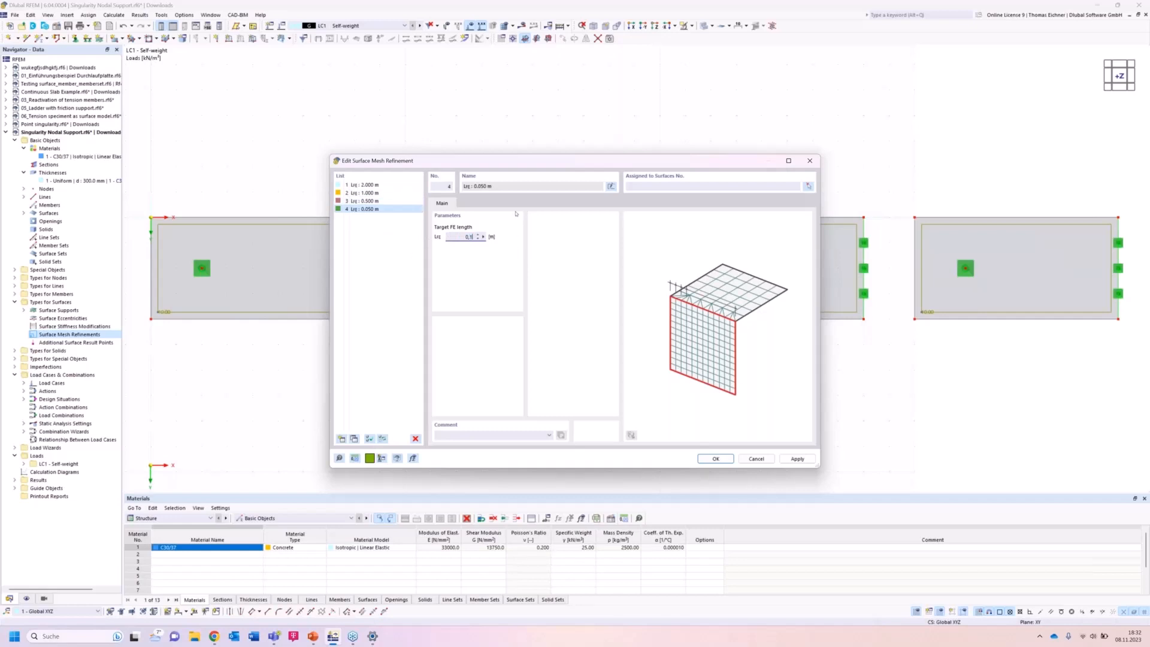
Assign the 2 m mesh refinement to the first slab at the origin and the 1 m refinement to the second slab.
click(383, 184)
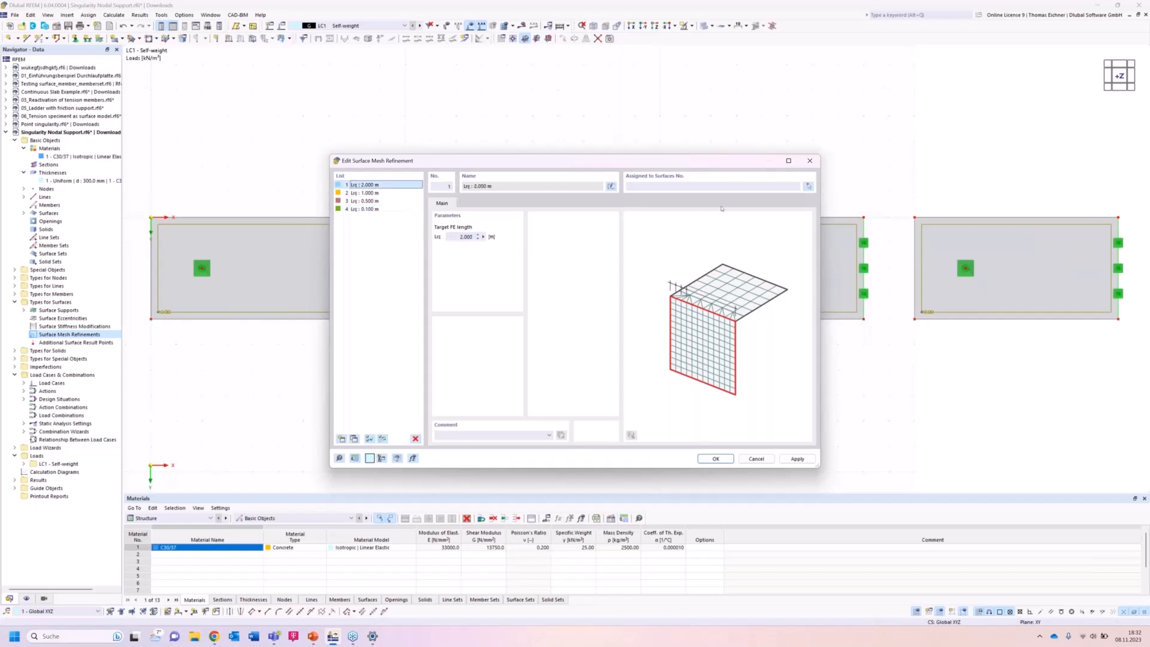
click(808, 187)
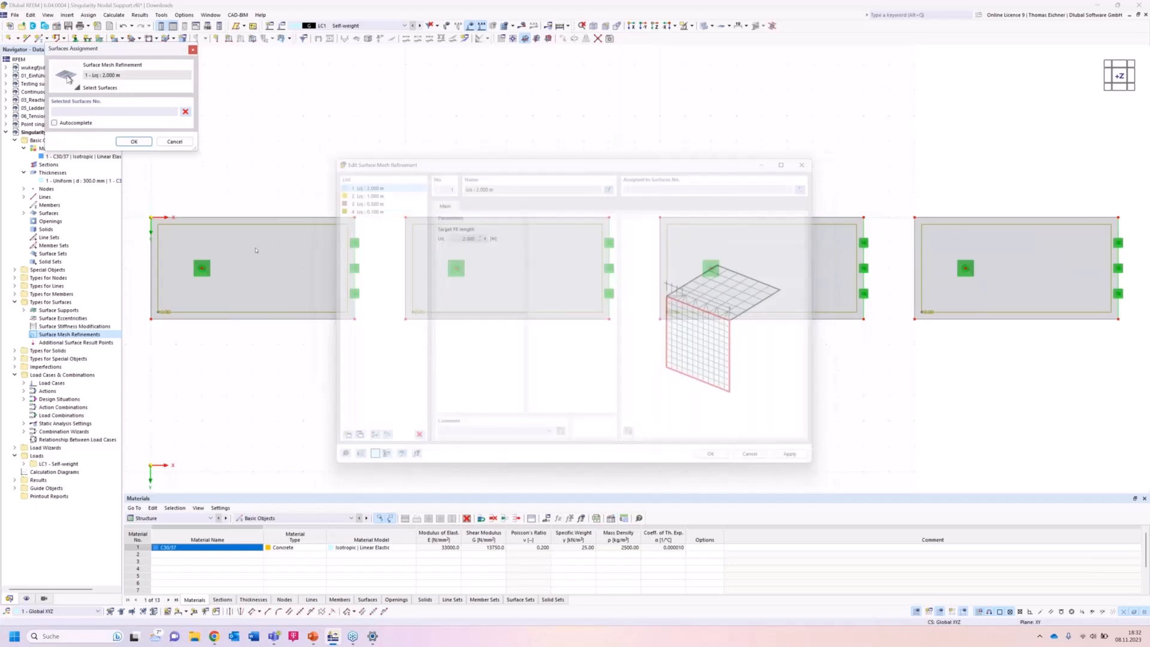
click(269, 261)
key(Return)
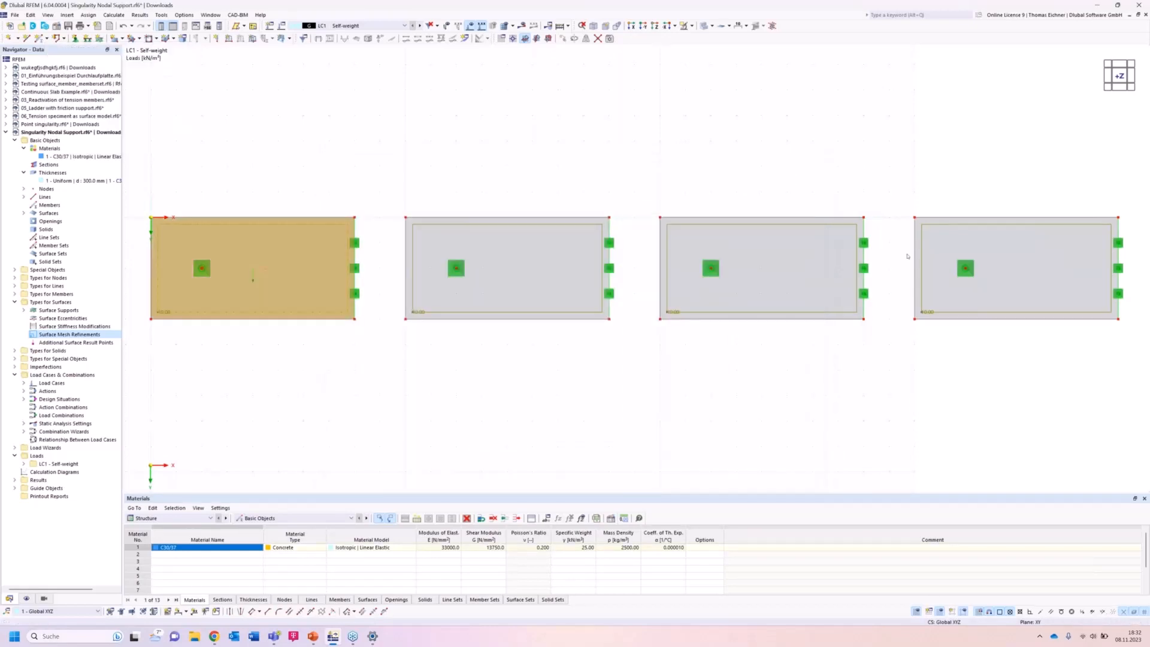
click(382, 193)
click(808, 186)
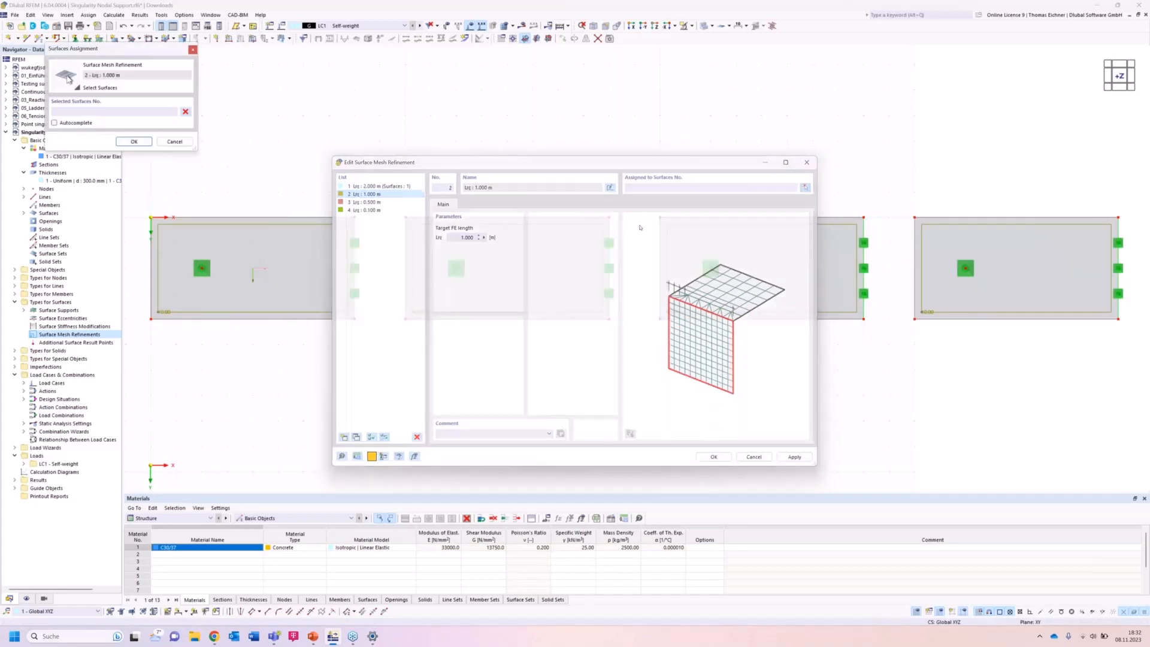
click(134, 141)
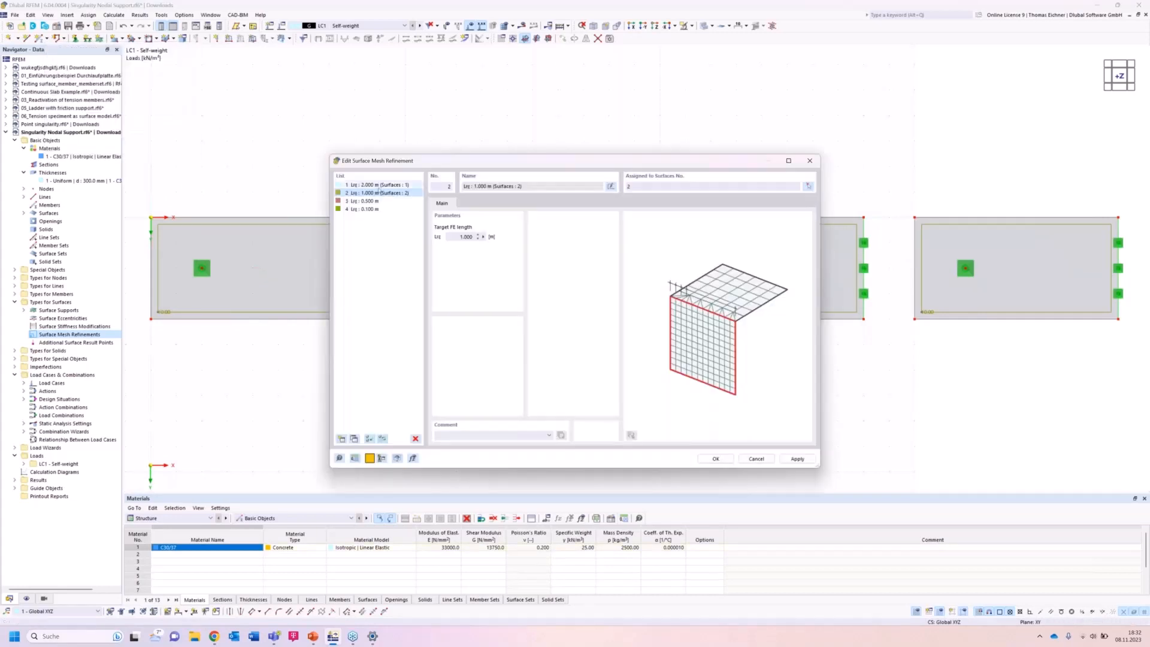
Assign the 0.5 m mesh refinement to the third slab and the 0.1 m refinement to the fourth slab.
click(383, 200)
click(808, 185)
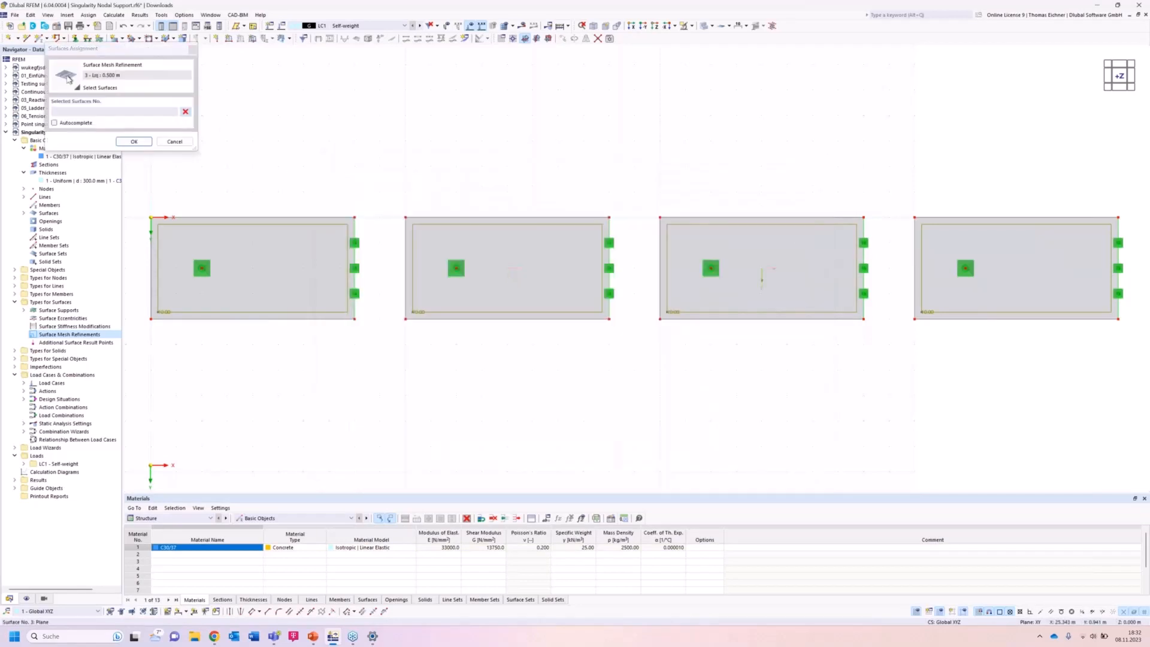
click(761, 278)
click(134, 141)
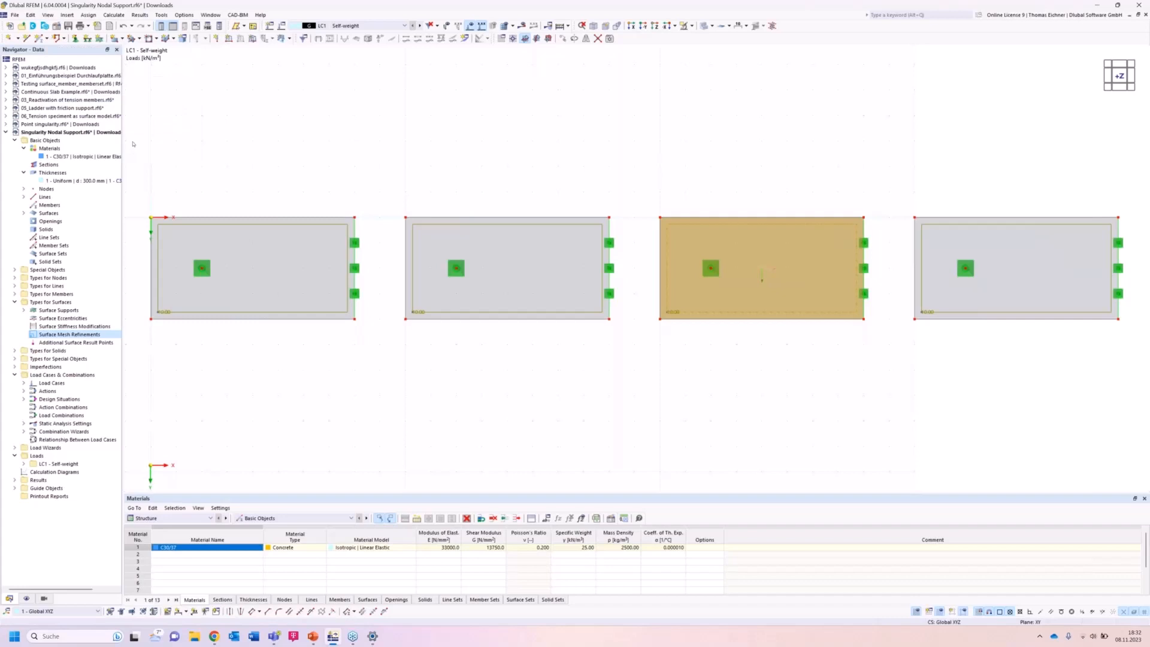
click(373, 209)
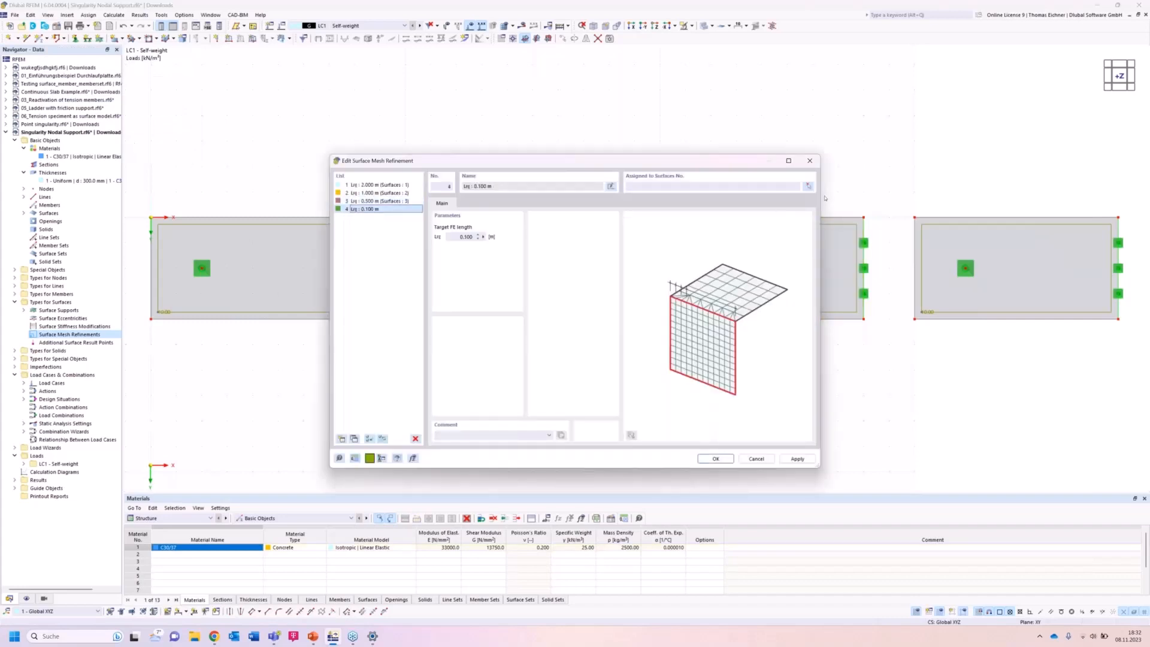
click(808, 186)
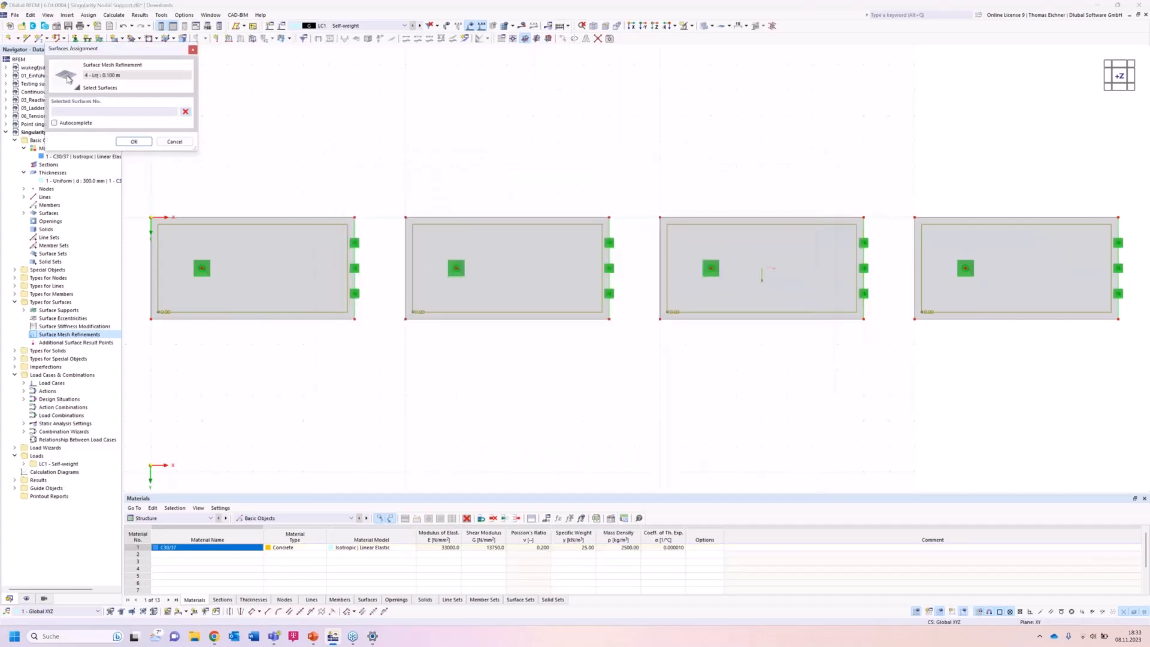
click(1018, 275)
click(145, 146)
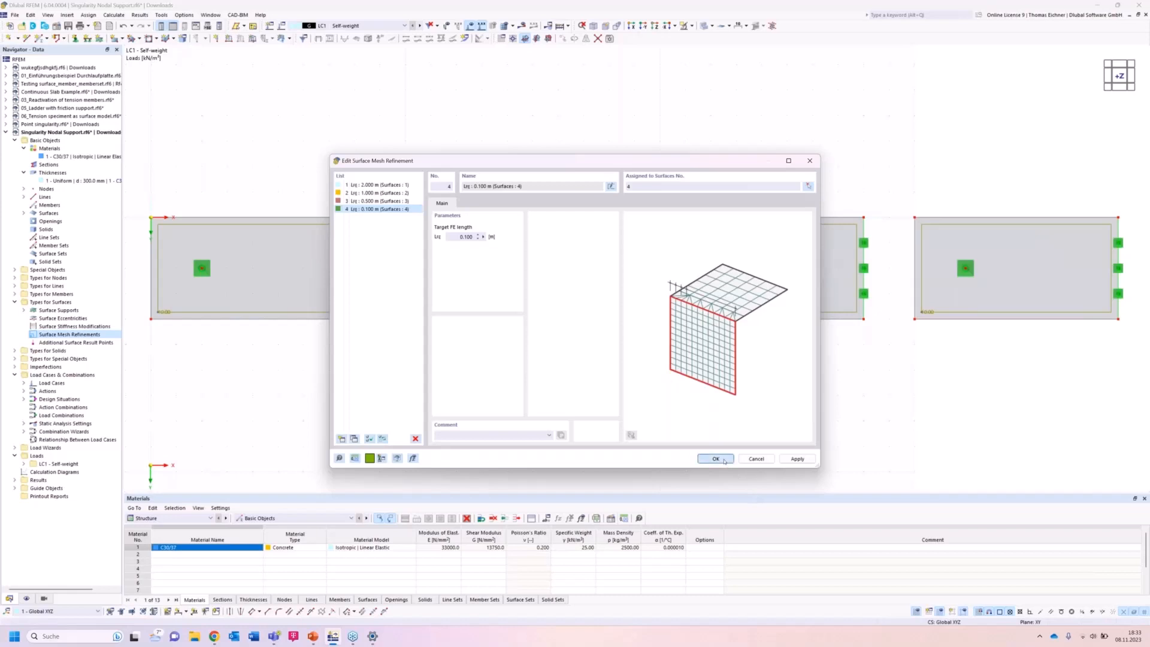
click(715, 459)
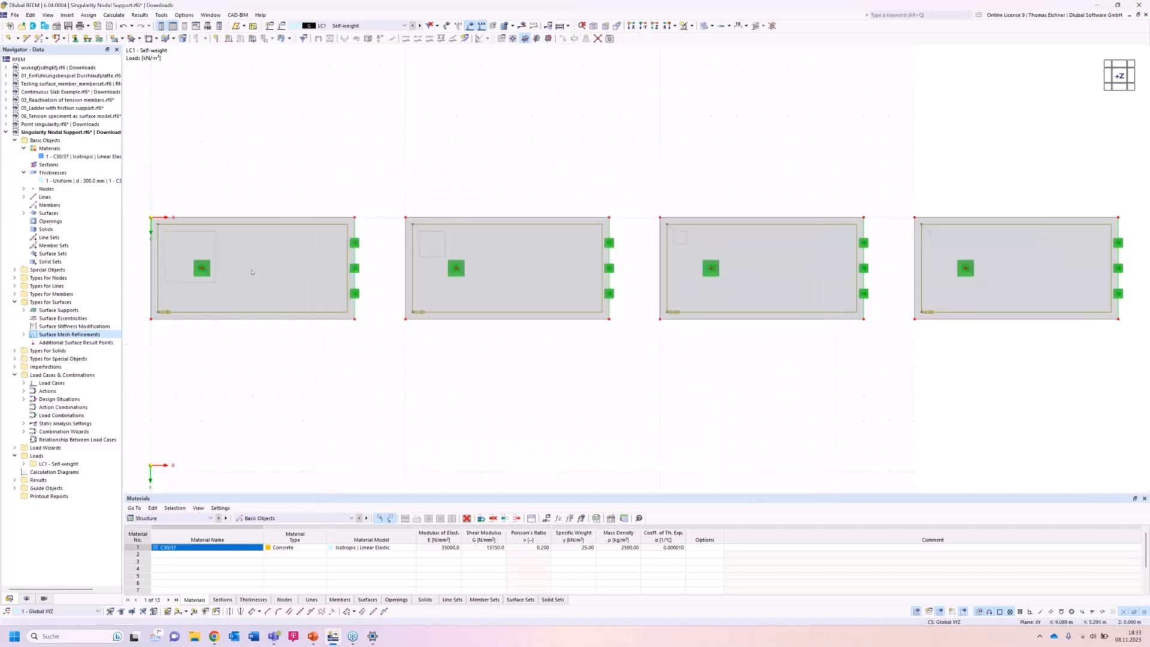
Create a two-point result section along the centerline of all four slabs, from X 0, Y 2 m to X 38, Y 2 m.
right_click(13, 271)
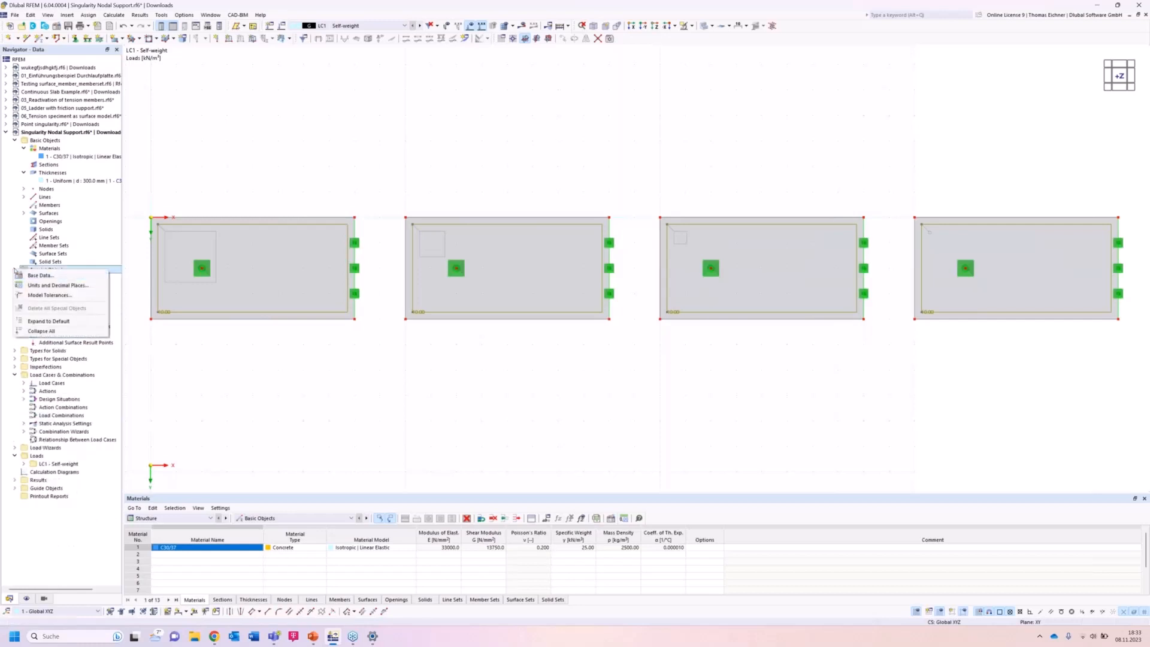
click(14, 270)
click(61, 310)
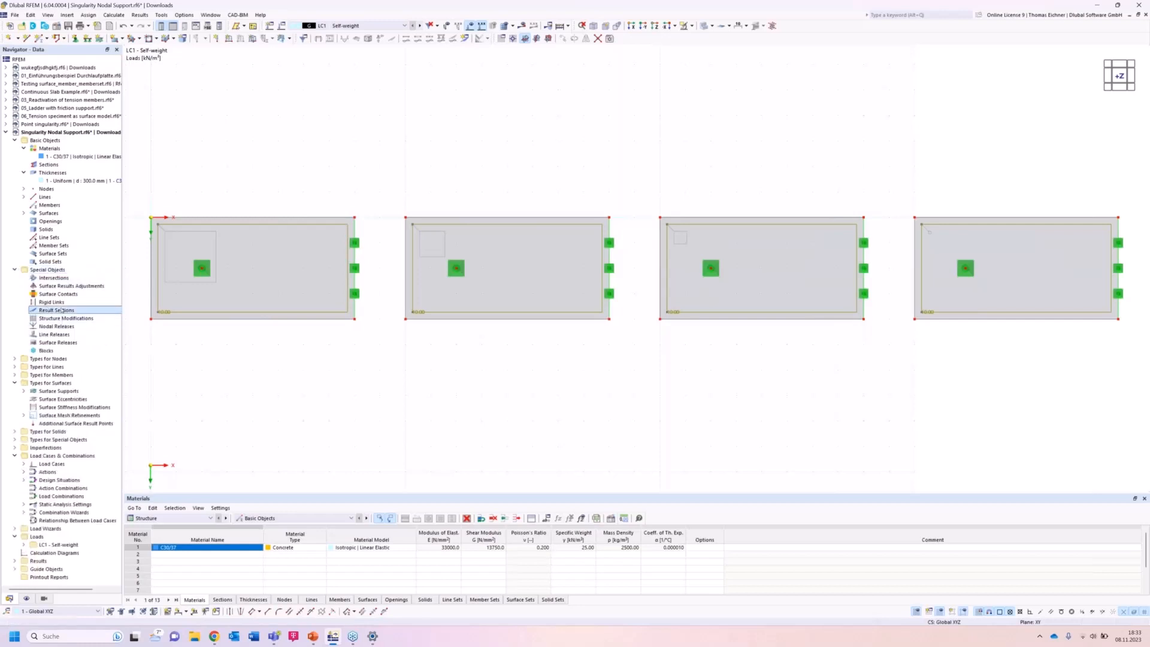
double_click(61, 310)
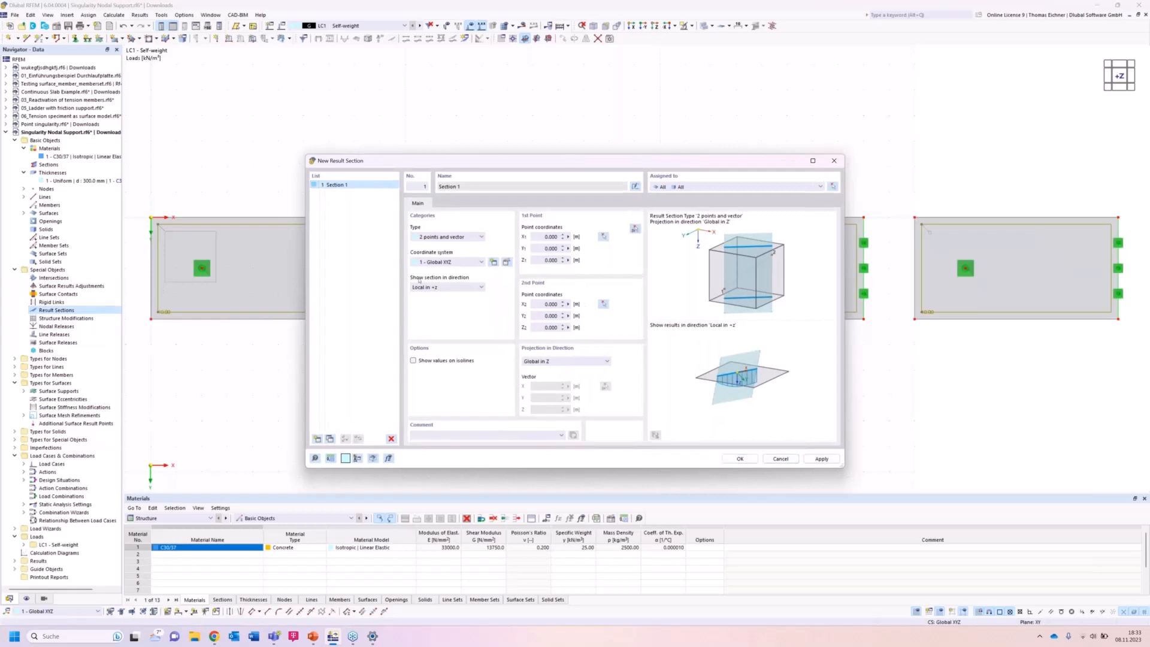
click(635, 229)
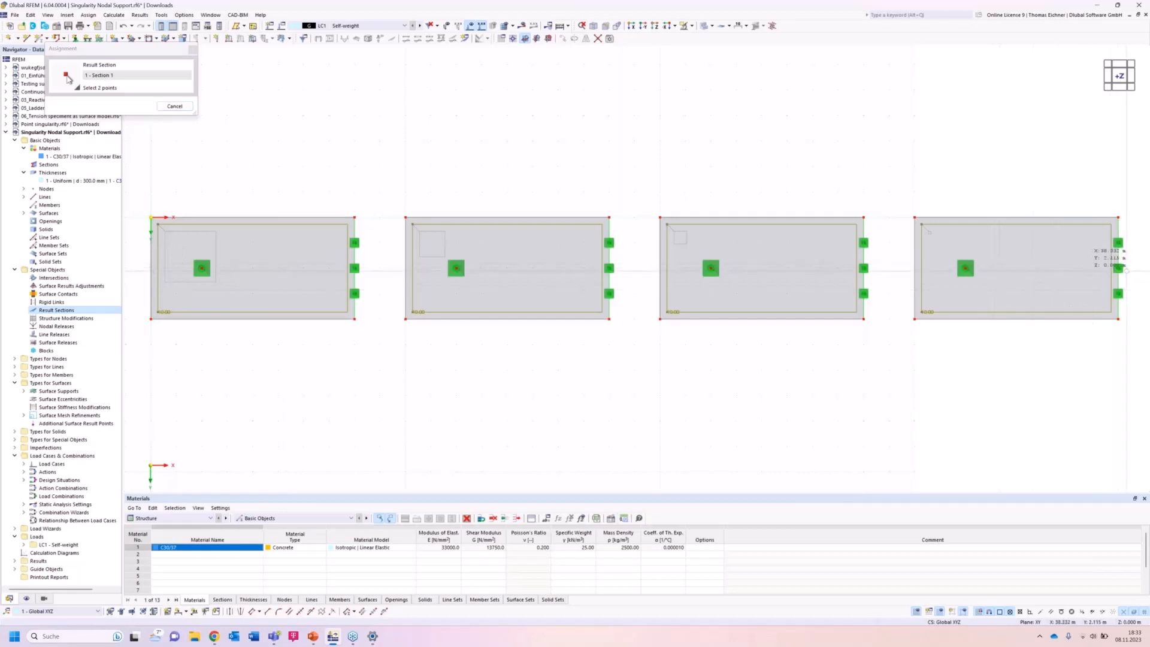
key(Escape)
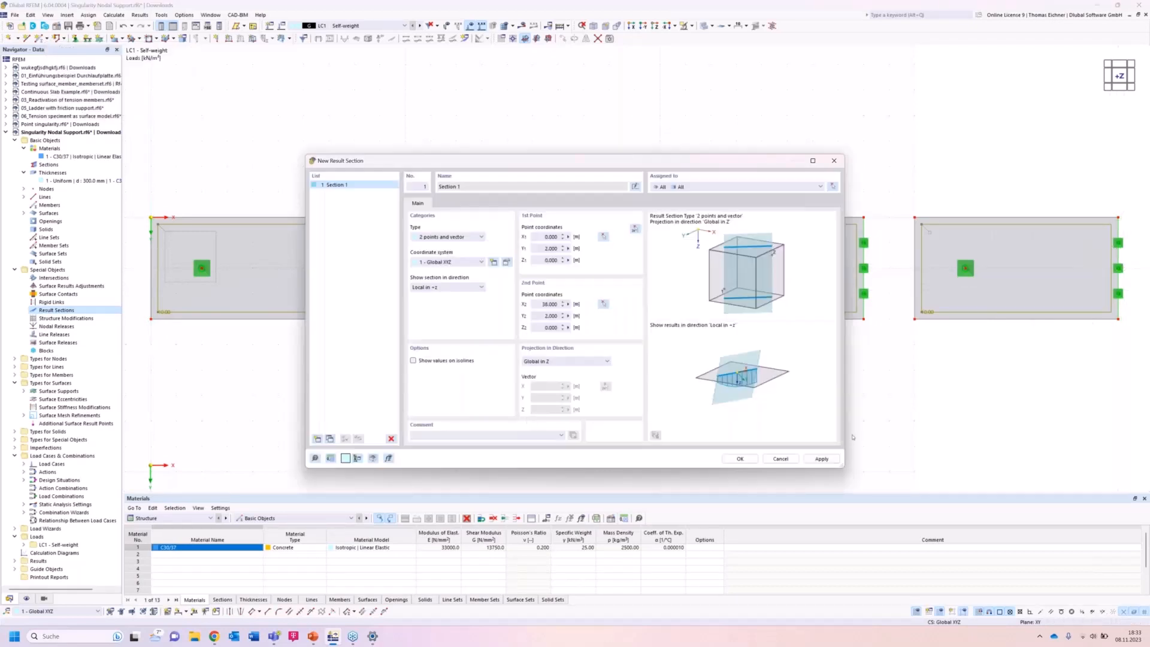
key(Return)
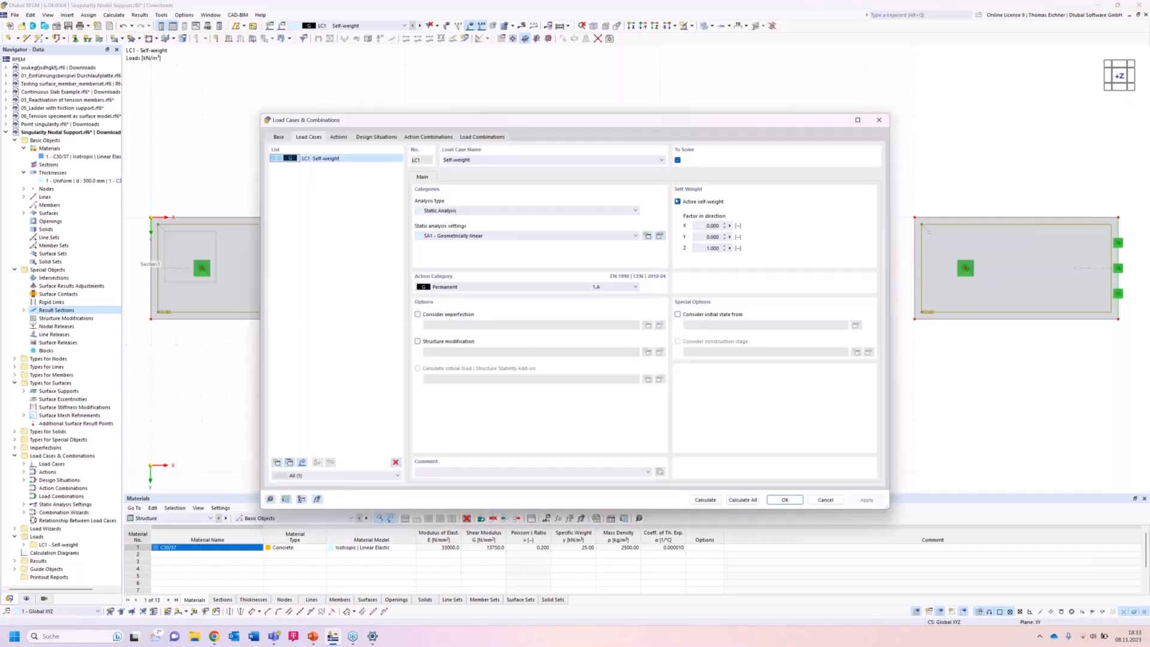
Deactivate the active self-weight in load case LC1 and calculate the load case.
click(678, 202)
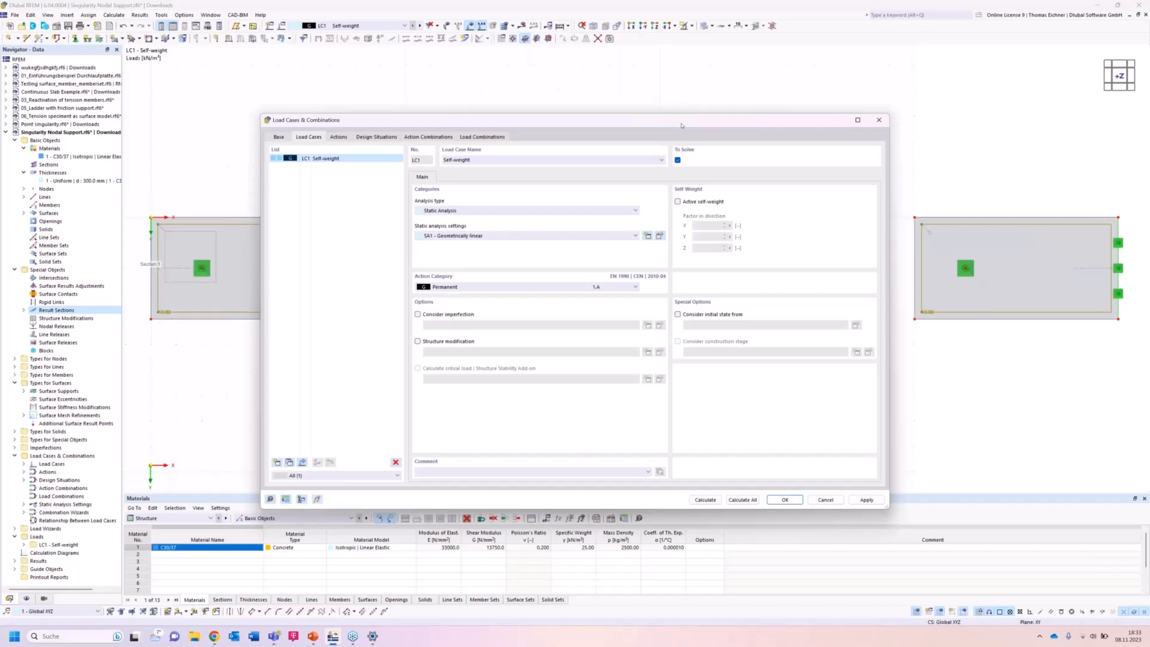
drag(679, 123, 681, 125)
drag(757, 135, 777, 131)
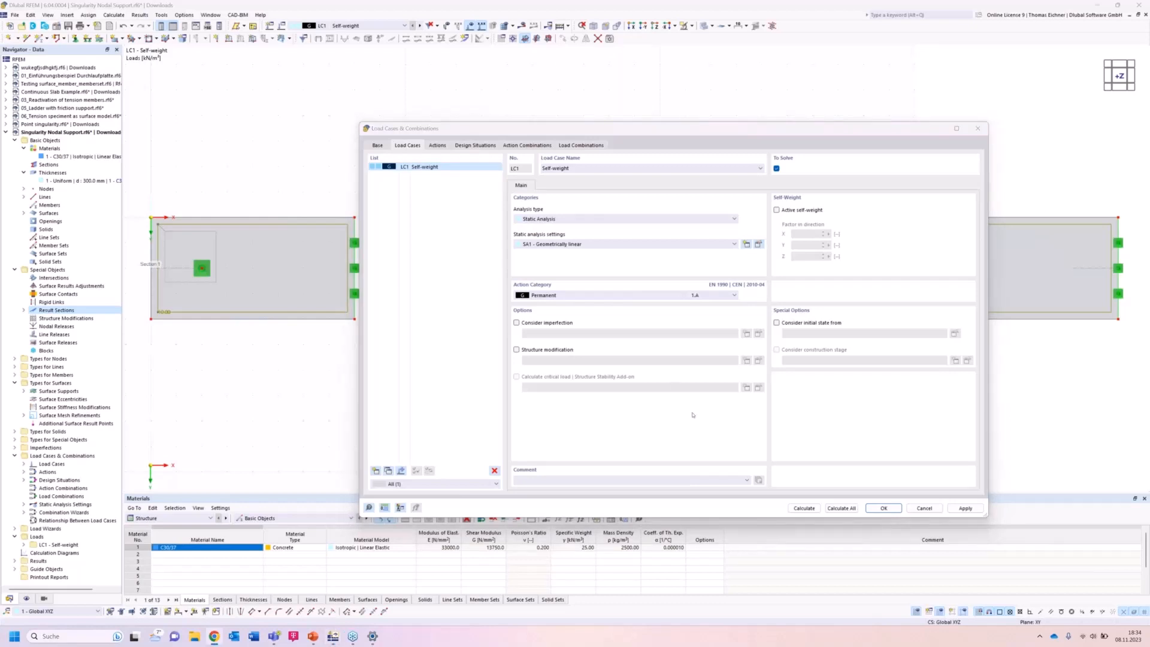
click(862, 423)
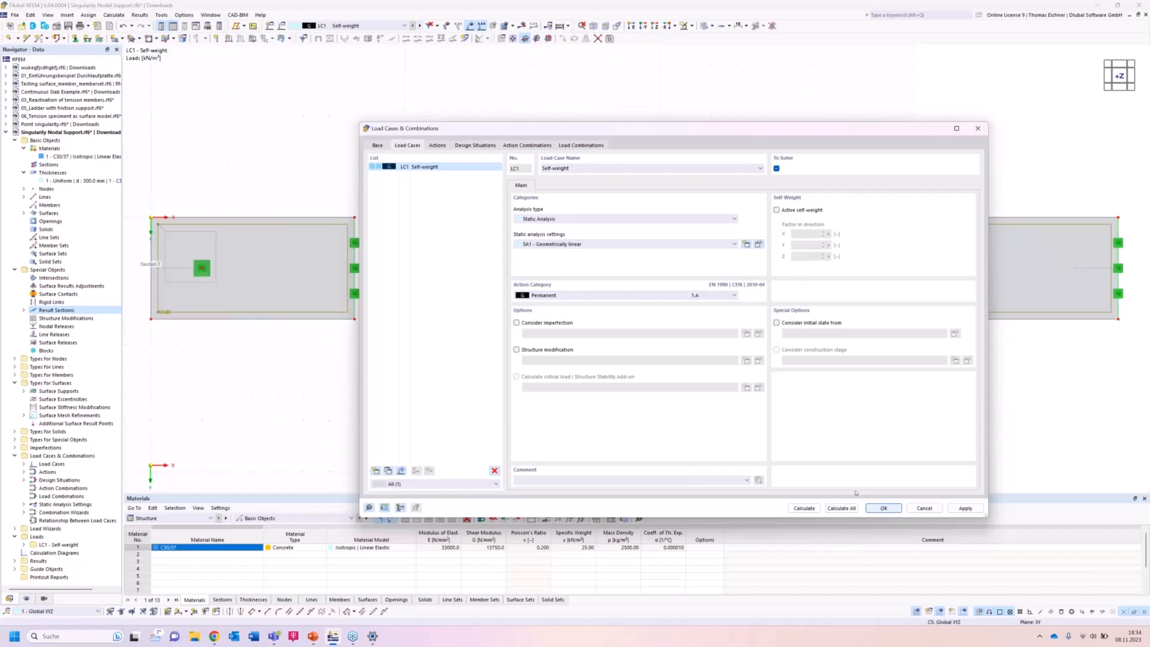
click(801, 508)
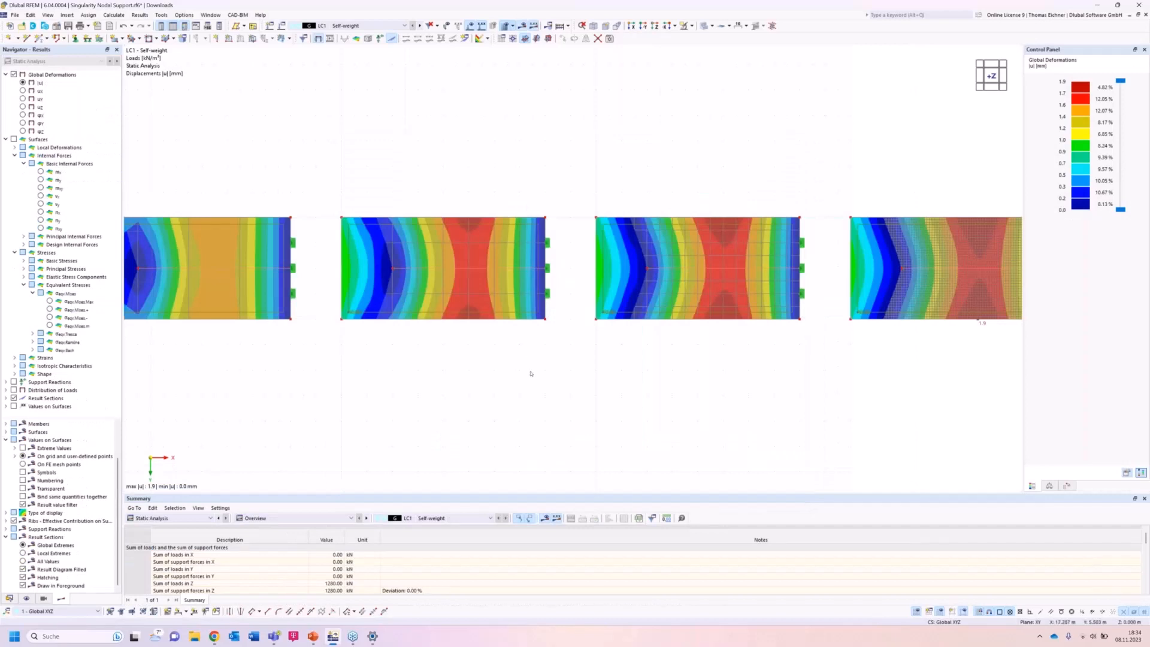
View the slabs in the -Y direction and display the section's moments m_x with local extremes labelled.
ctrl+middle_drag(544, 364, 547, 227)
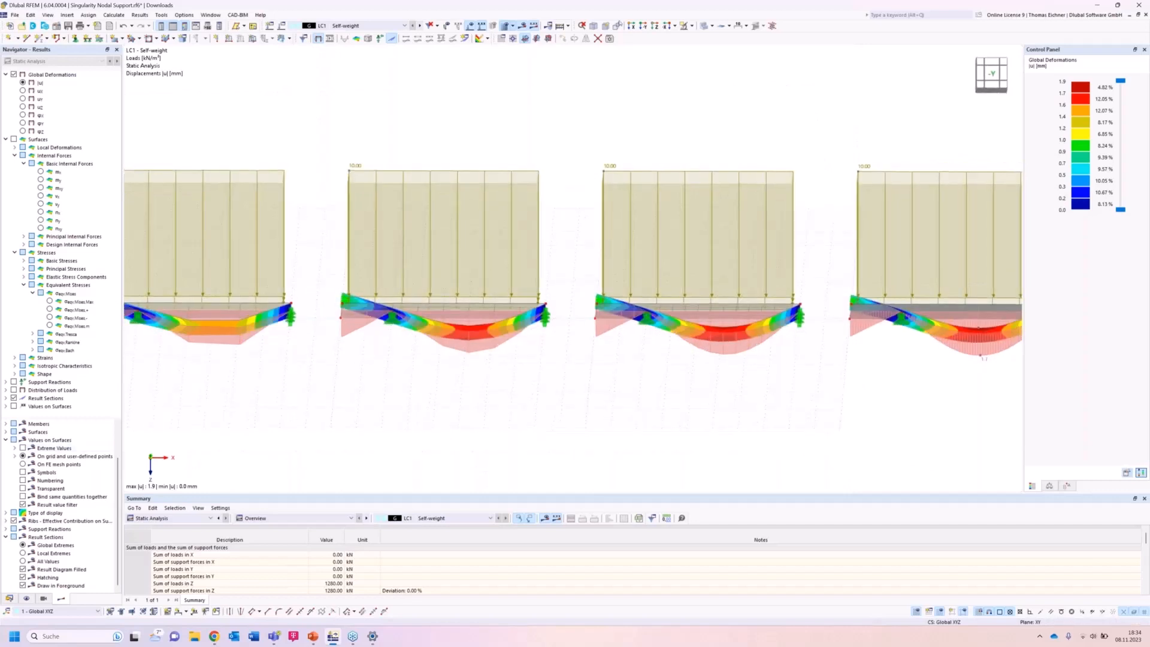
click(643, 26)
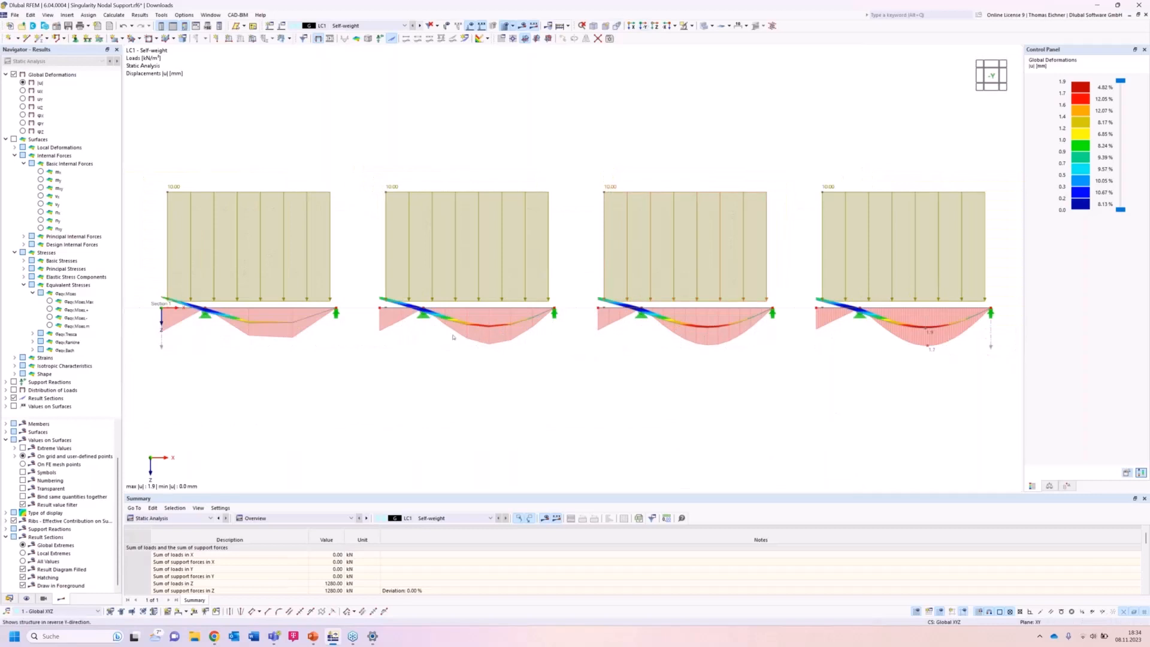
click(24, 553)
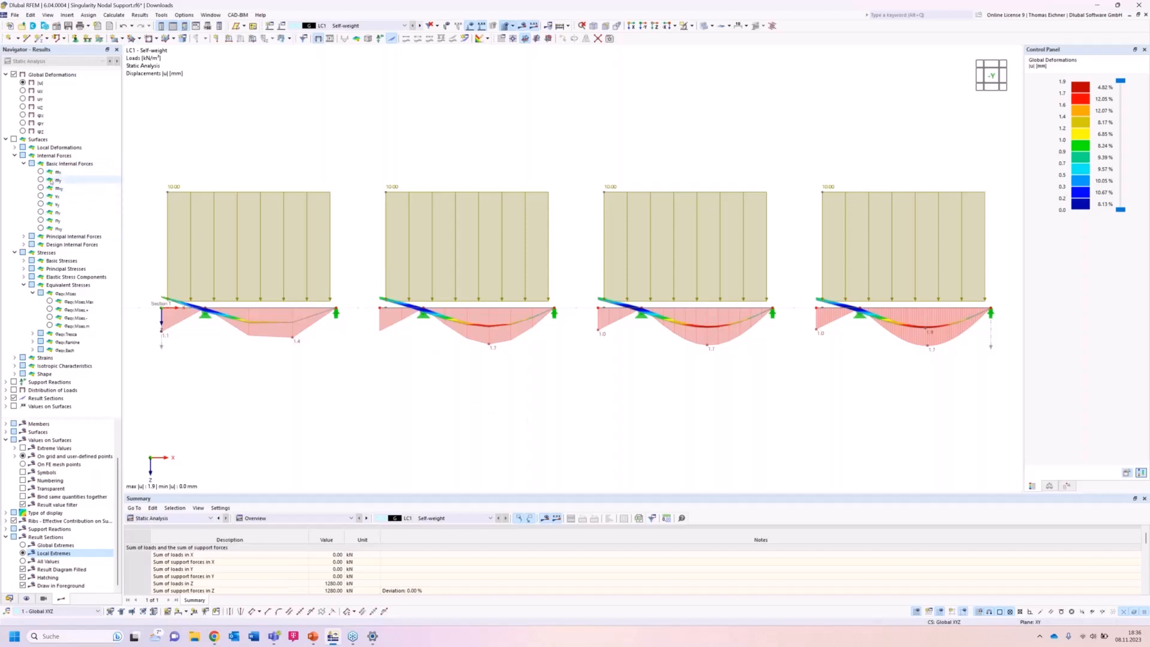
click(39, 173)
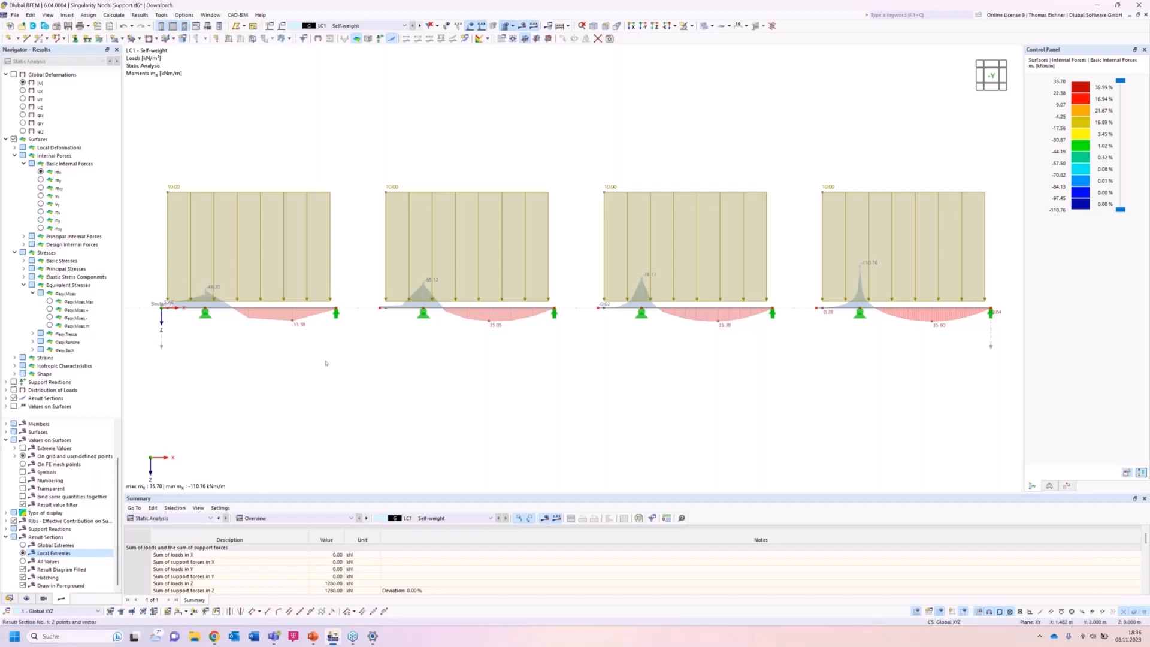
right_click(503, 378)
click(408, 360)
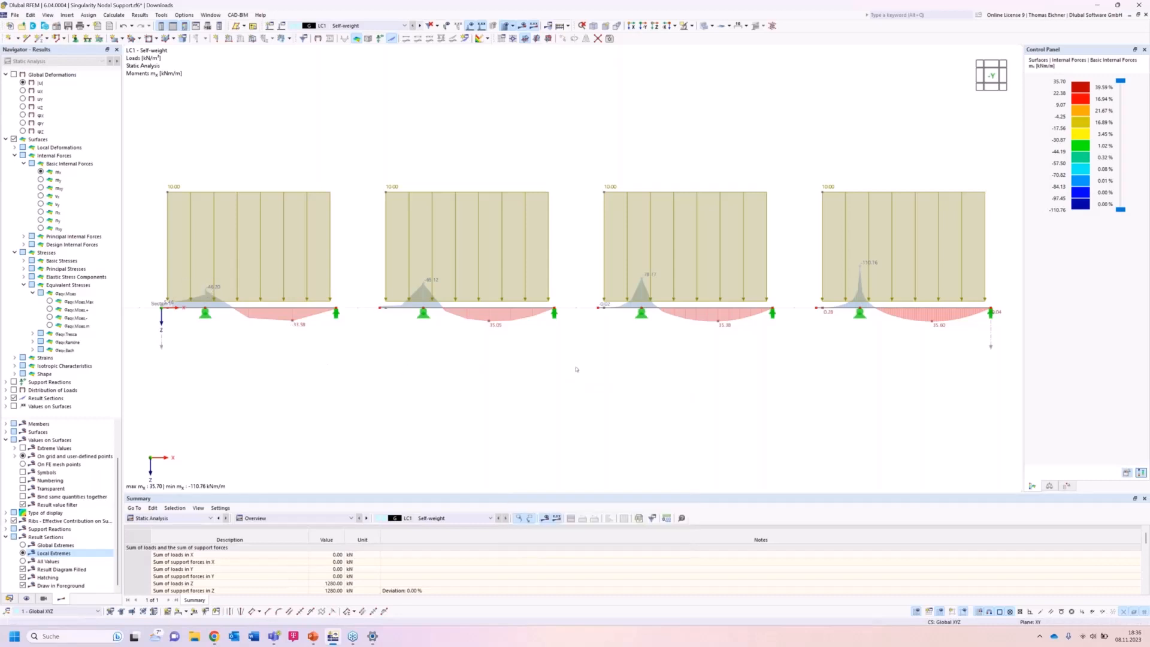
middle_drag(576, 369, 514, 372)
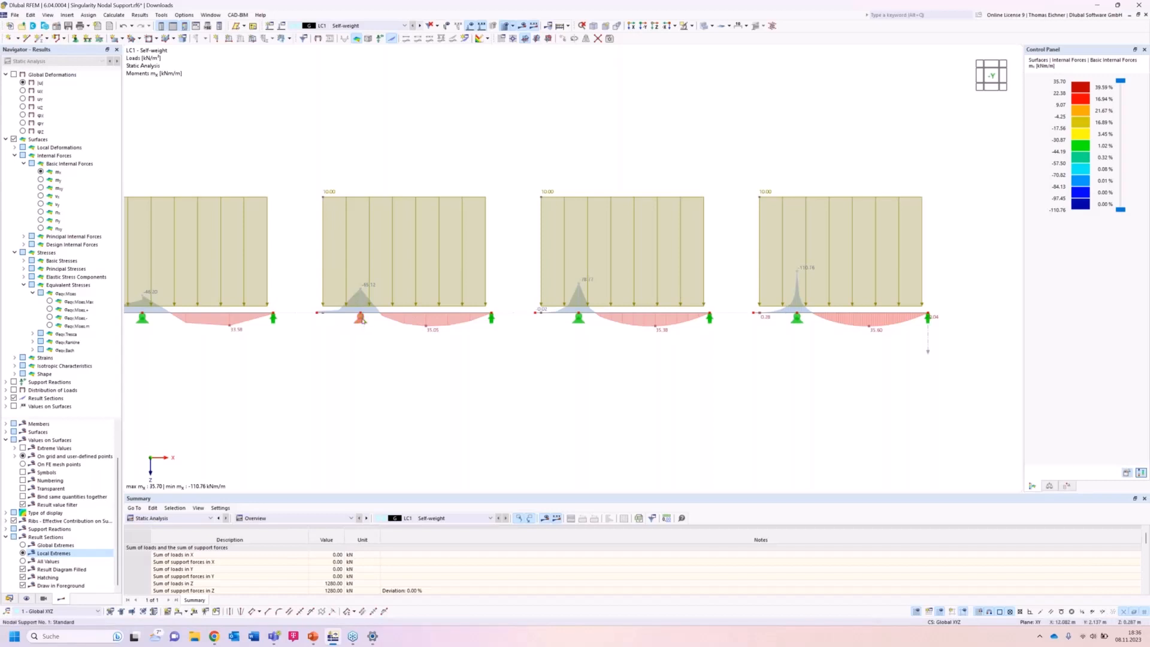
Replace the rigid Z restraint of the hinged nodal support with a 700 kN/m spring, allowing existing results to be deleted.
double_click(361, 318)
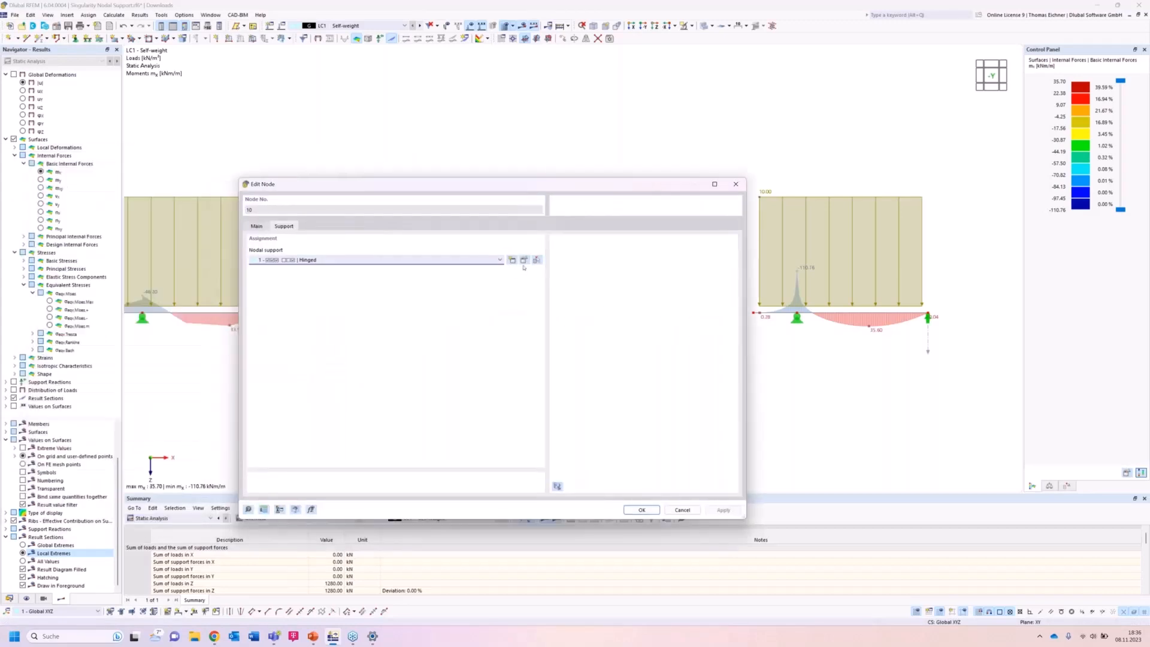
click(524, 261)
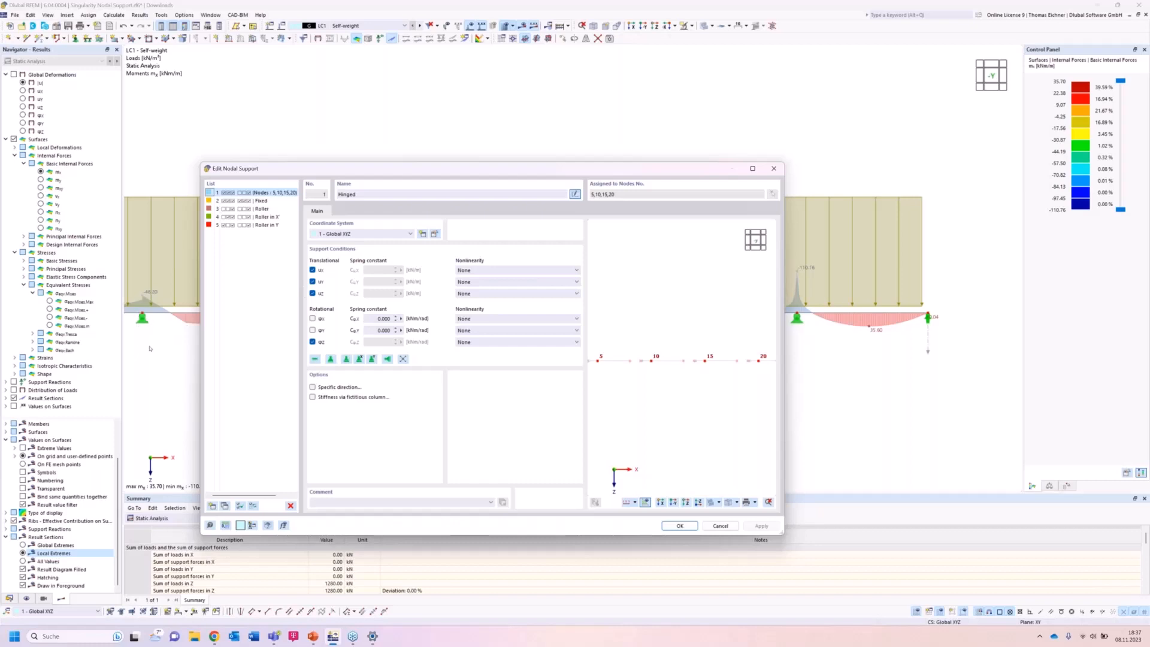
click(312, 293)
click(377, 293)
text(00)
click(761, 526)
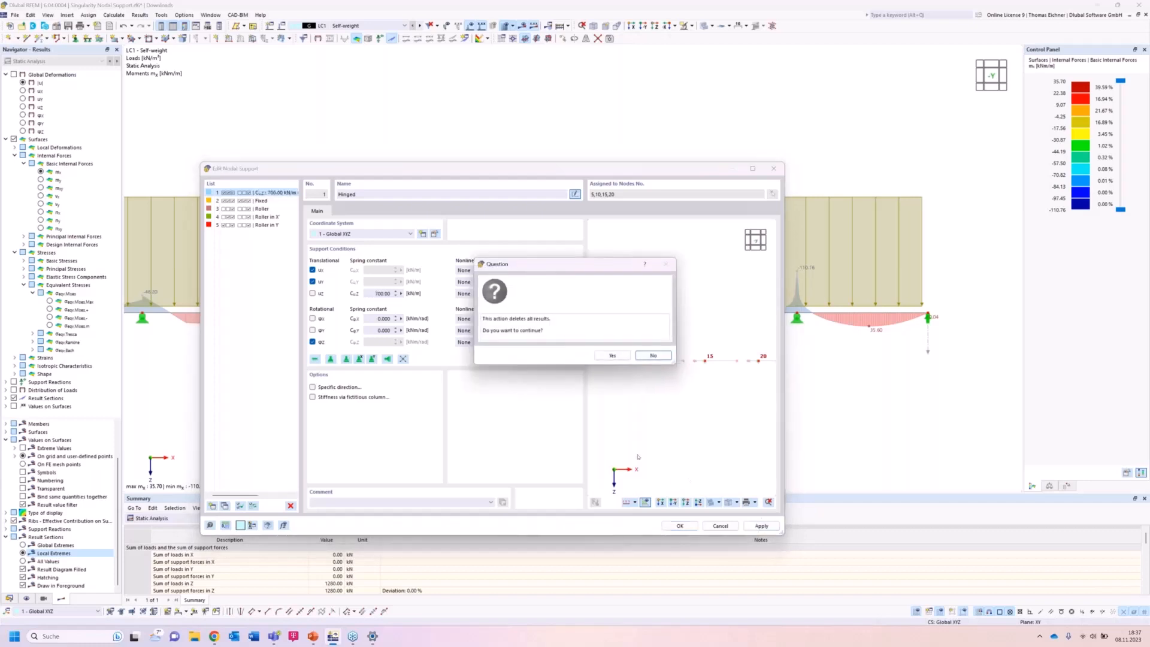
click(612, 355)
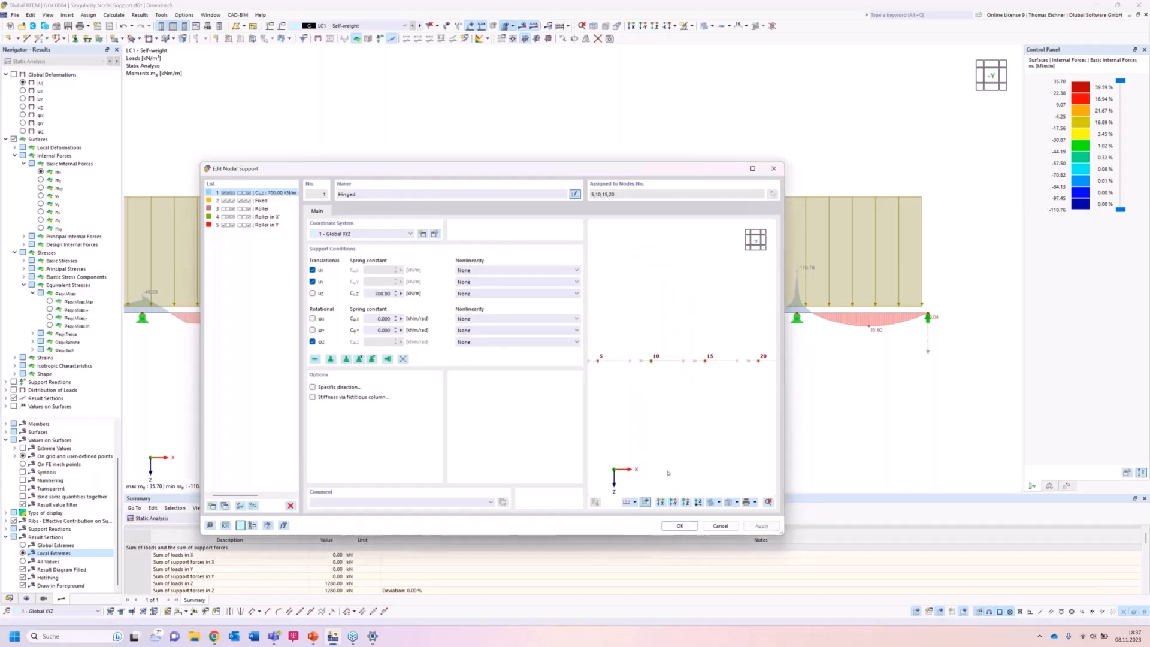
click(680, 526)
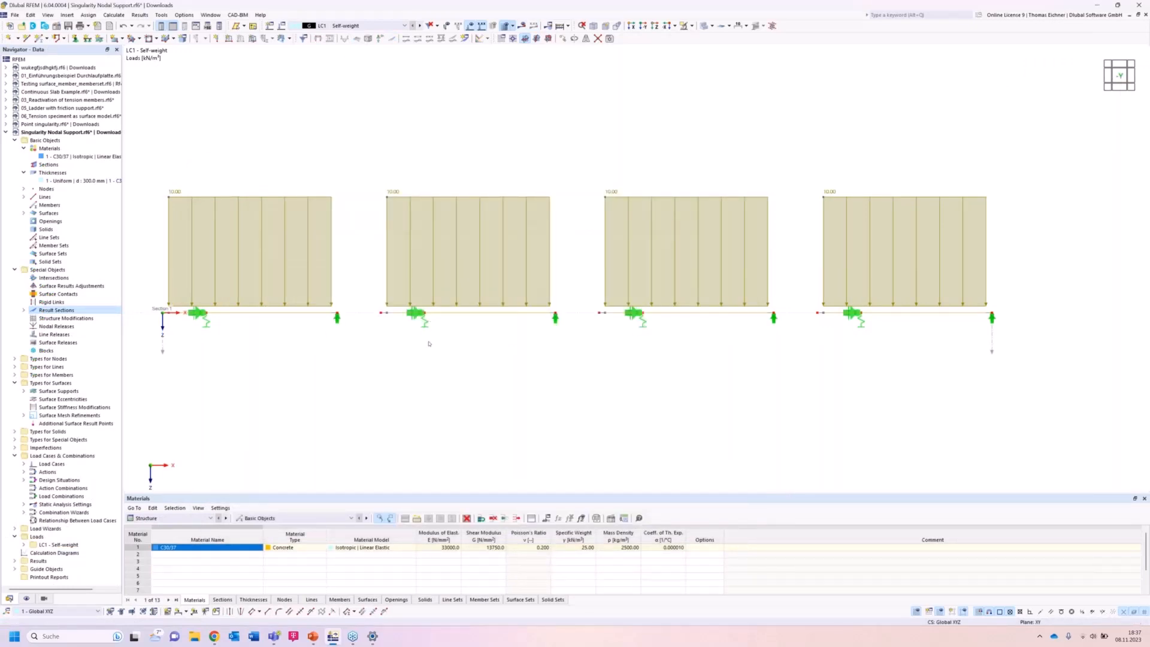
Recalculate the slabs with the spring supports and examine the moments m_x and total displacements |u| along the section.
click(522, 25)
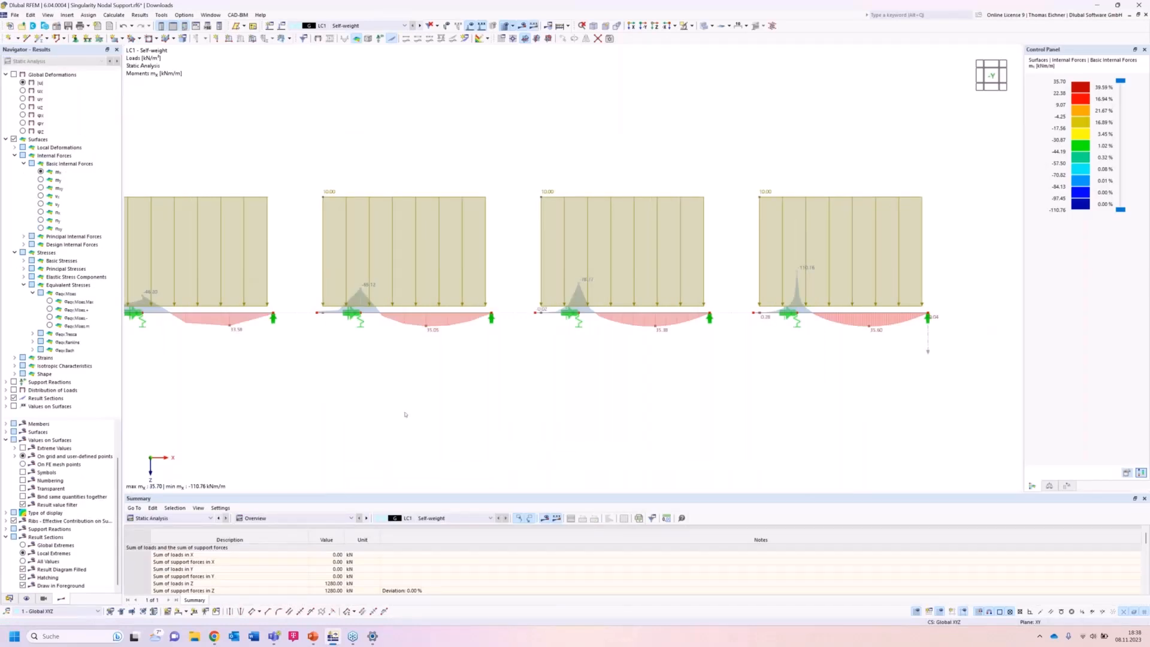
middle_drag(431, 412, 466, 410)
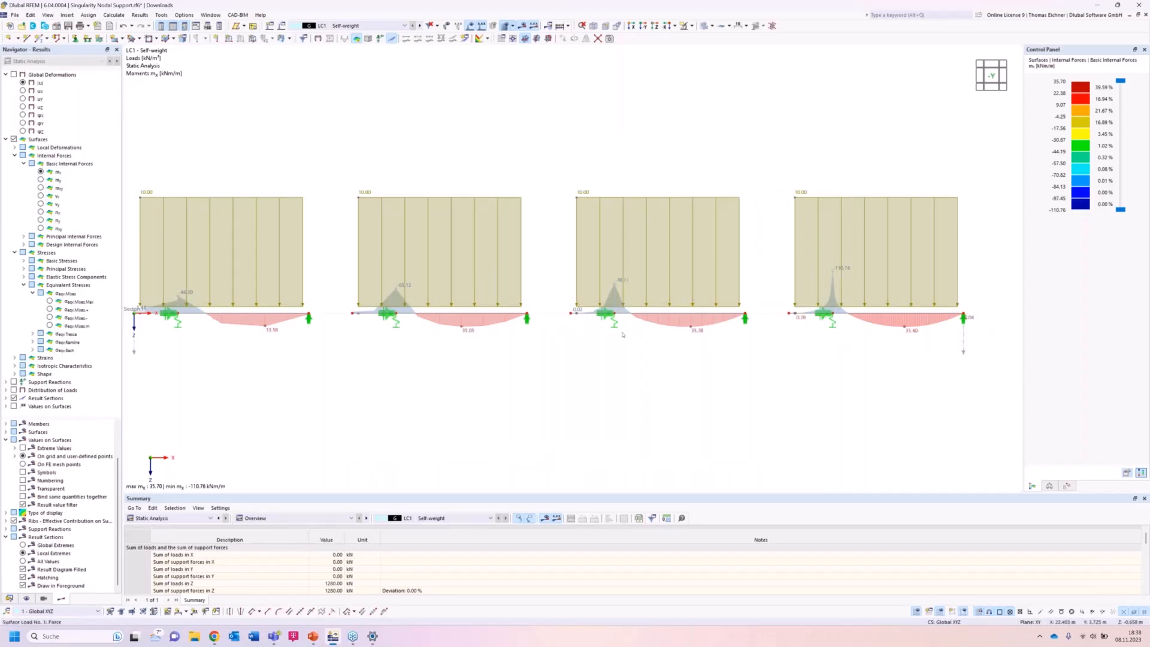
ctrl+middle_drag(624, 352, 614, 420)
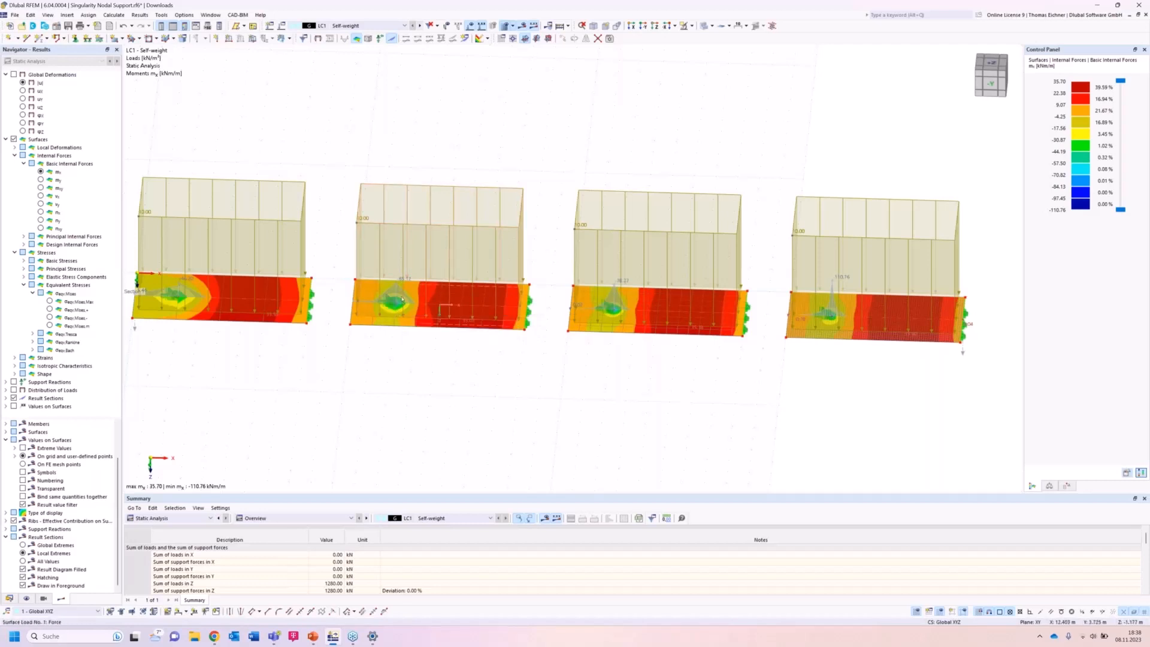
click(40, 83)
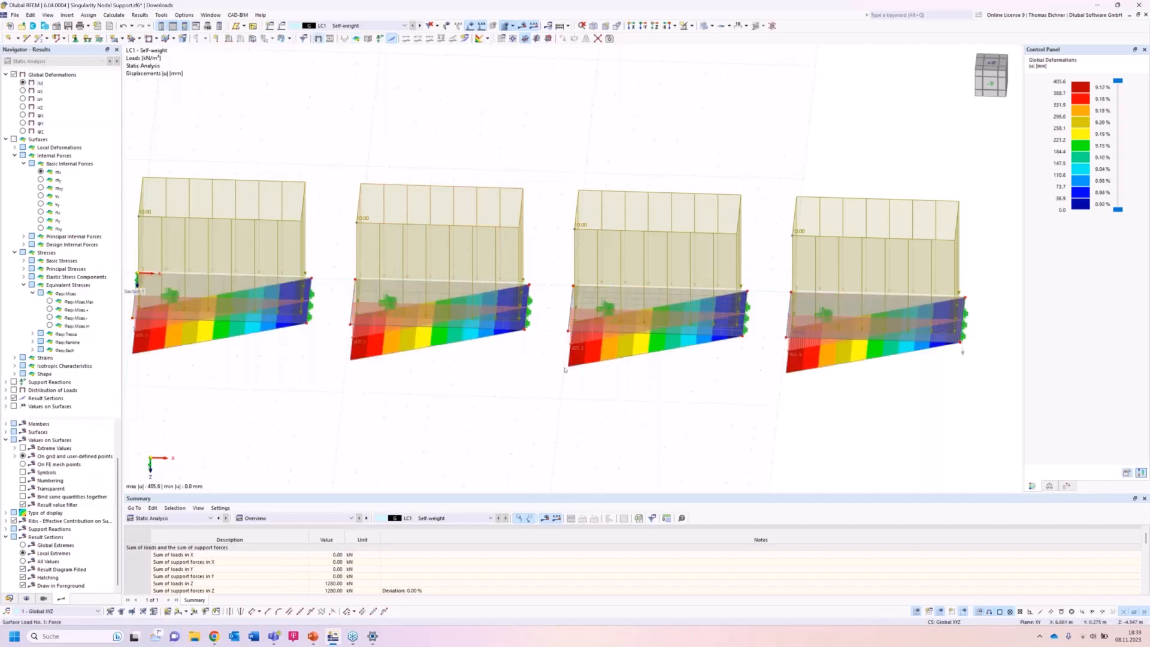
ctrl+middle_drag(592, 337, 523, 377)
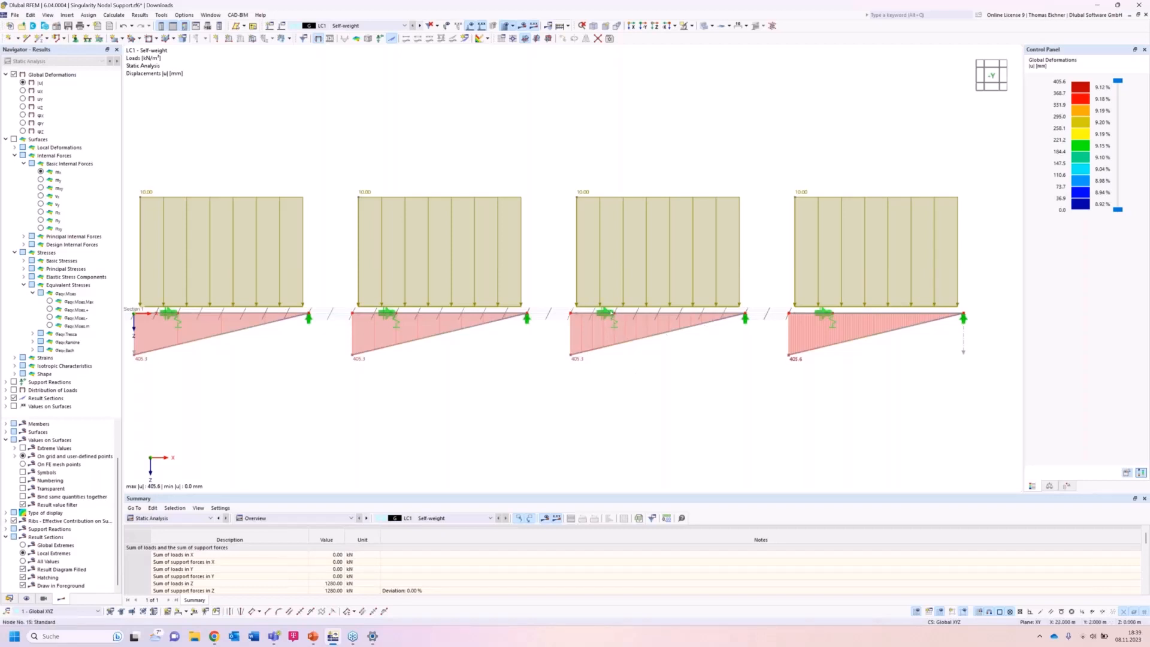
Activate stiffness via fictitious column for the hinged nodal support under the slabs and open its column parameters.
click(608, 312)
double_click(614, 324)
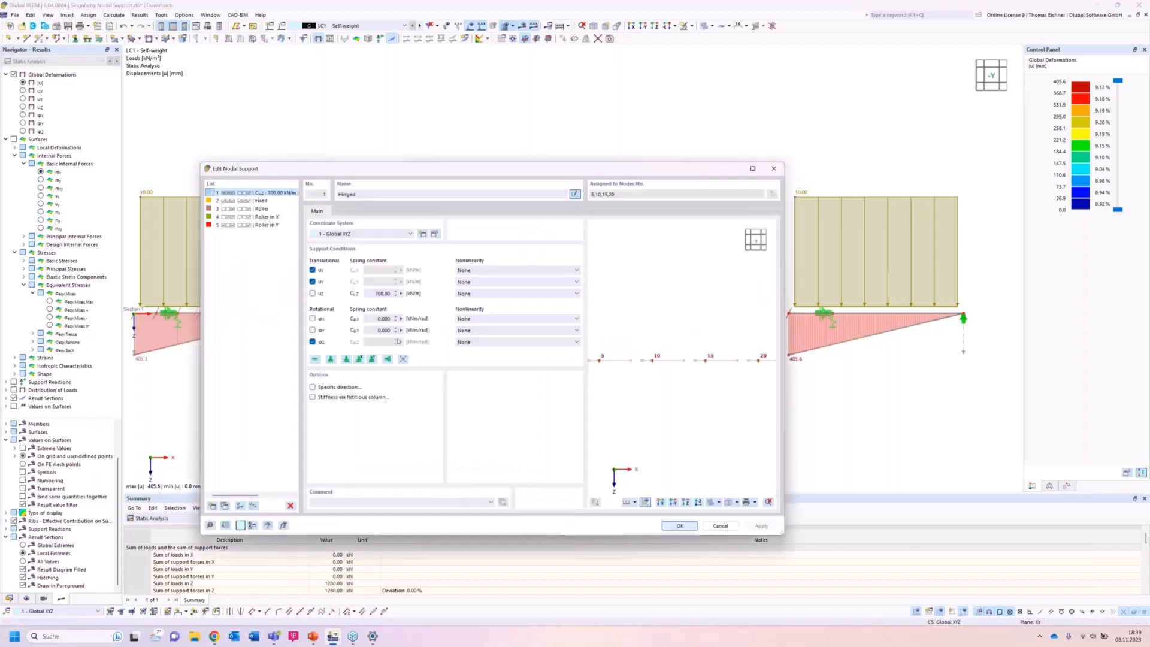
double_click(376, 294)
drag(446, 177, 562, 212)
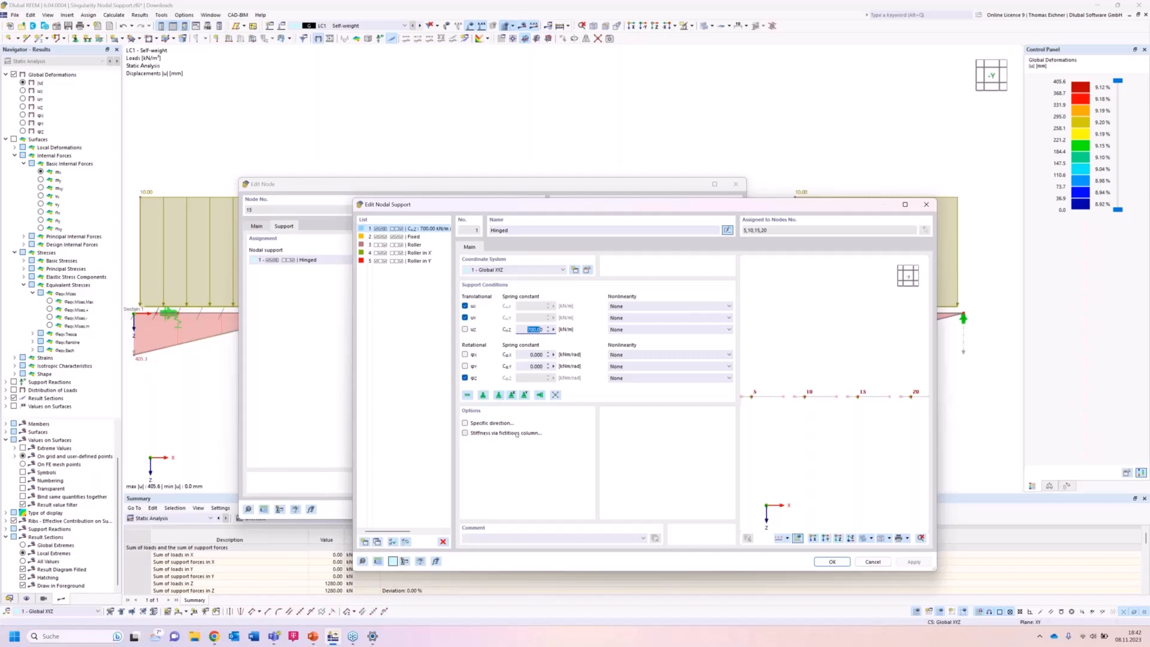
click(465, 433)
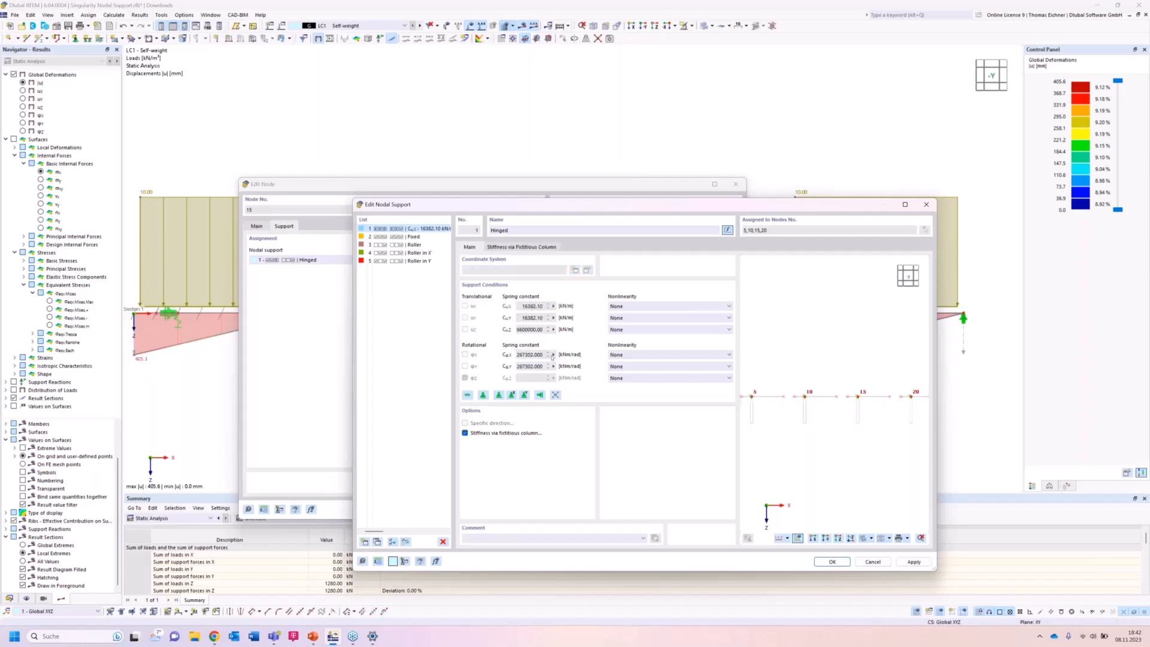
click(530, 247)
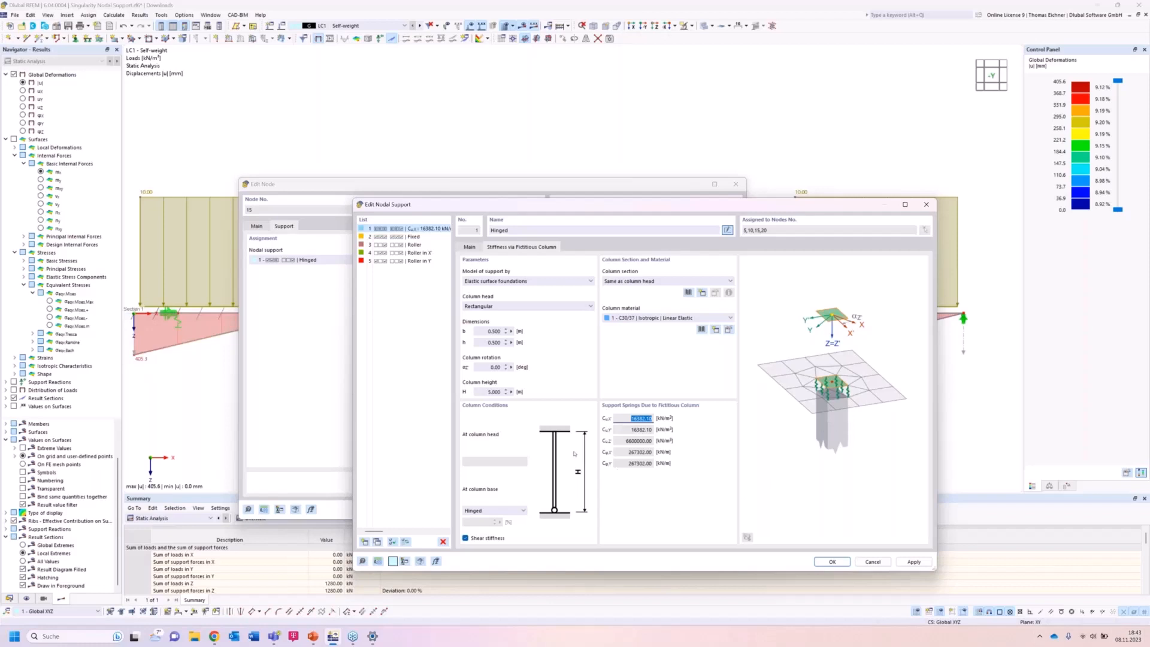
Set the fictitious column height to 3 m and keep the support modelled by elastic surface foundations.
double_click(493, 392)
text(12)
click(494, 367)
click(490, 332)
click(490, 343)
click(529, 281)
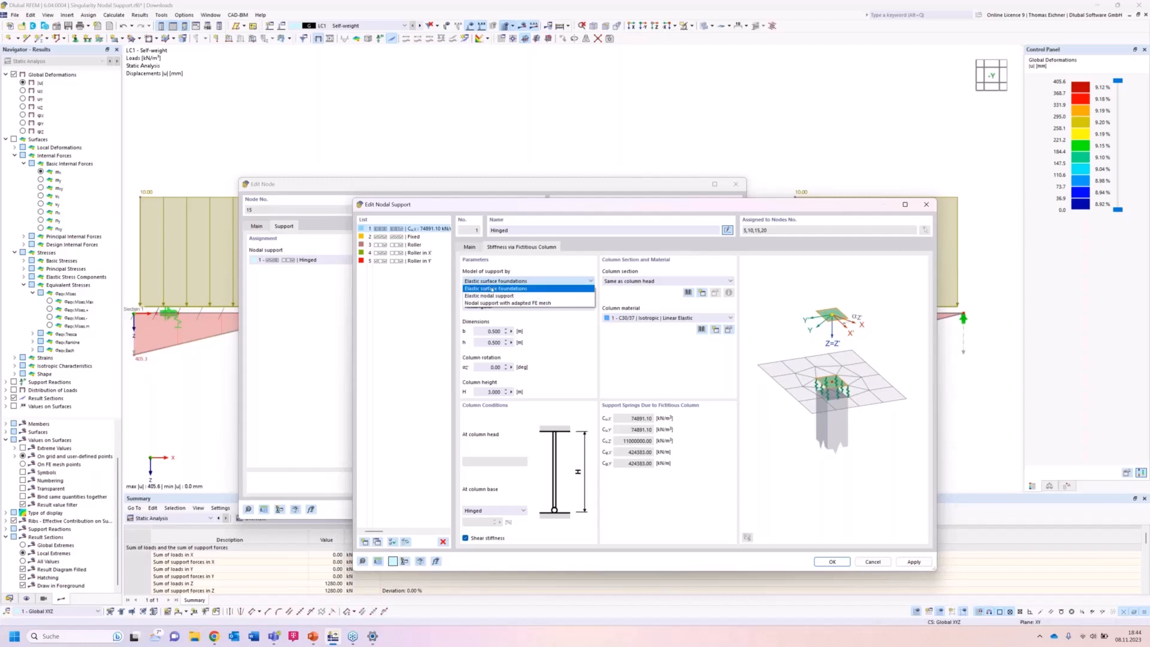
click(508, 289)
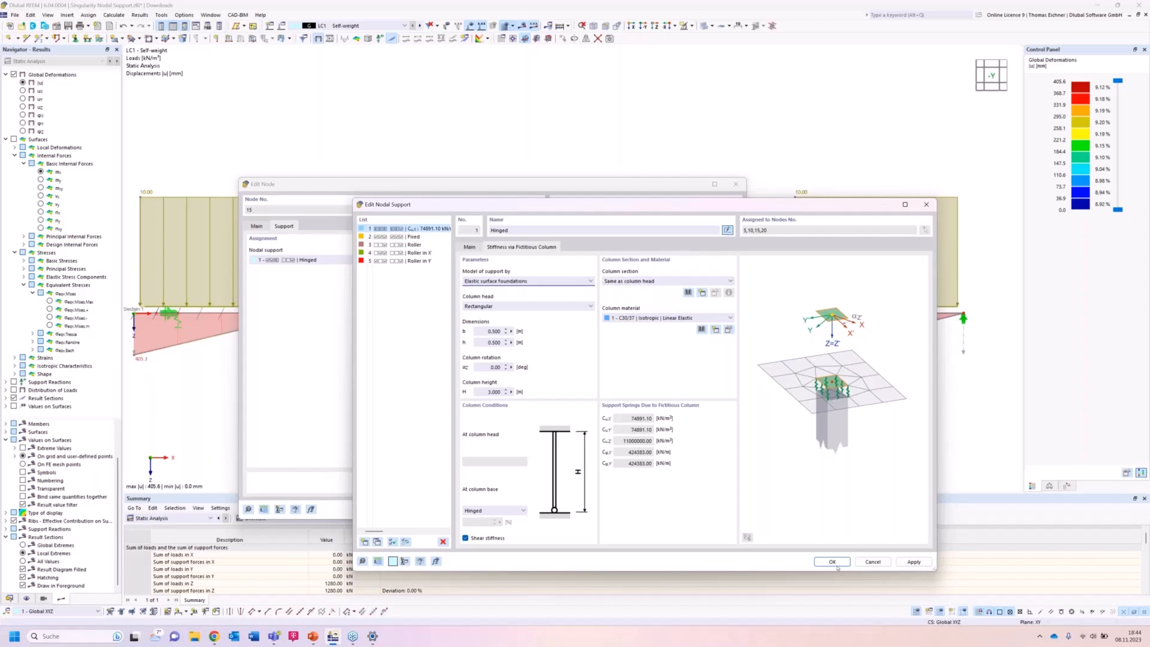
Try a fictitious column height of 5 m, set it back to 3 m, and accept the nodal support changes.
double_click(494, 392)
text(5)
key(Return)
text(3)
click(492, 366)
click(831, 562)
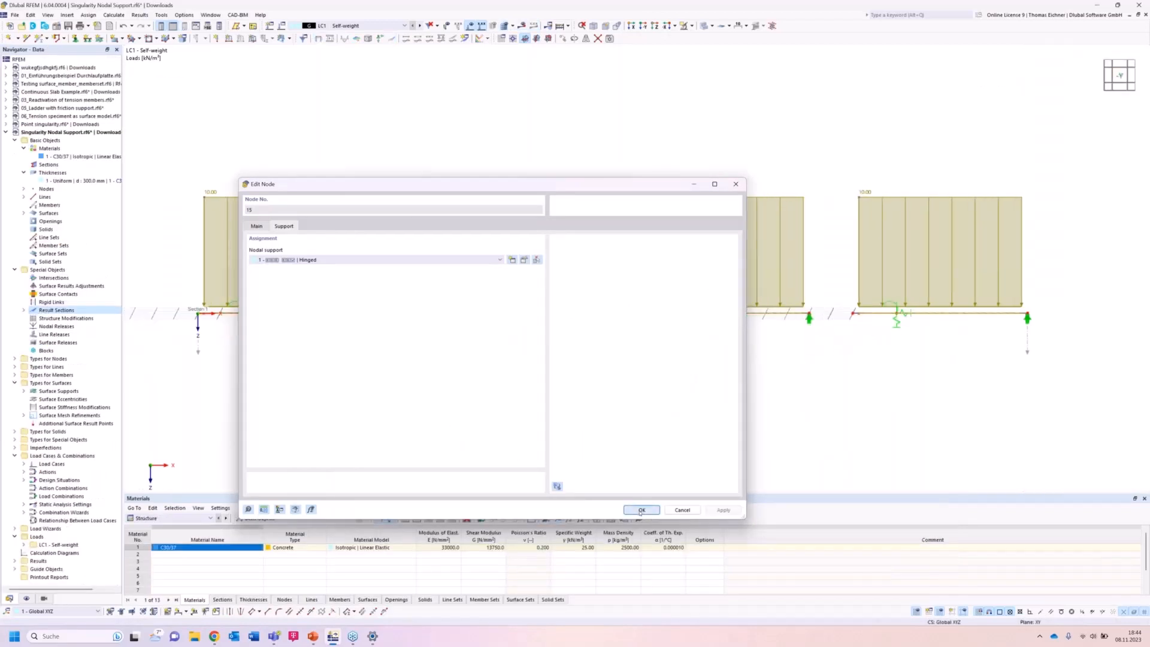
click(641, 510)
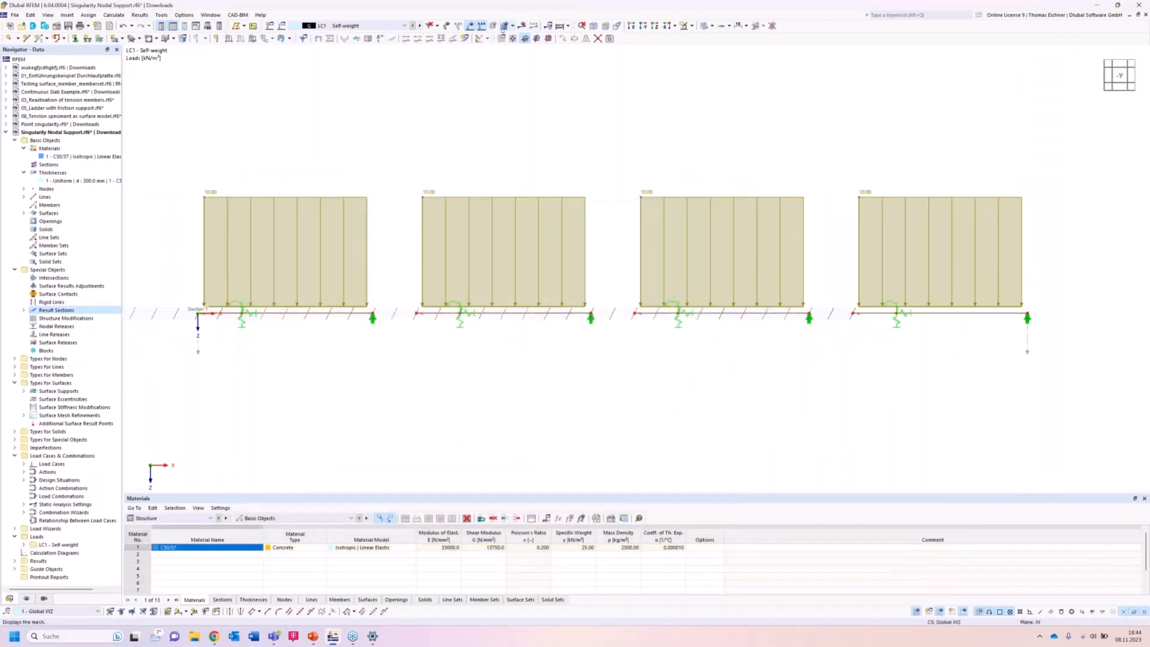
Recalculate the slabs with the fictitious column supports and display the moments m_x along the section.
click(522, 25)
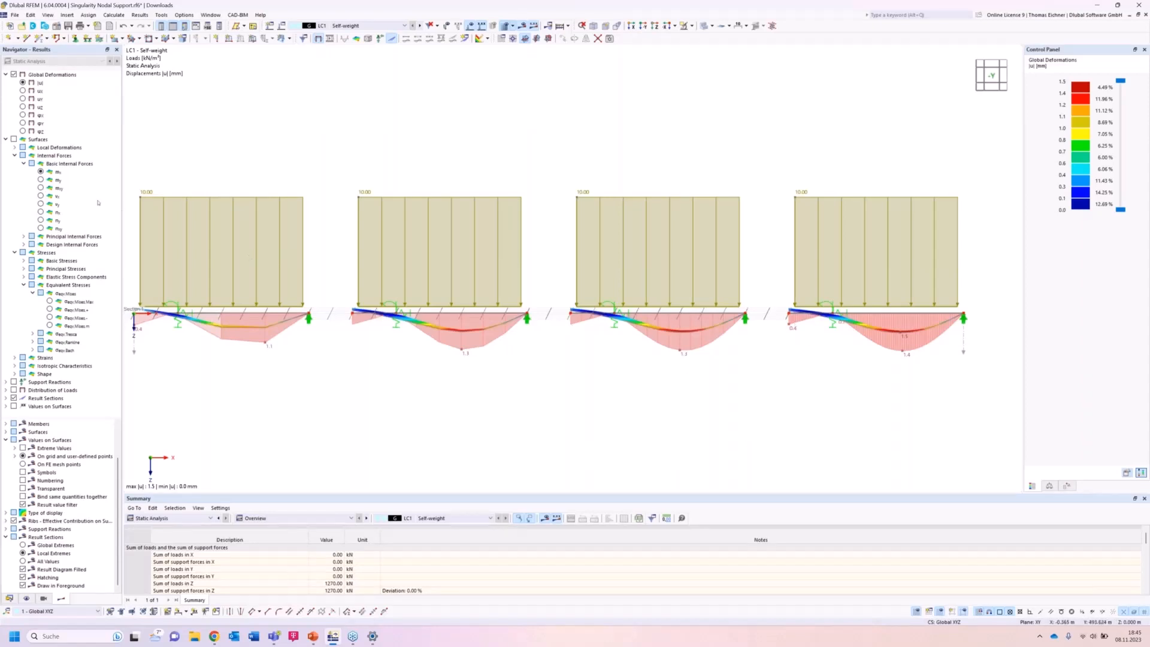
click(41, 171)
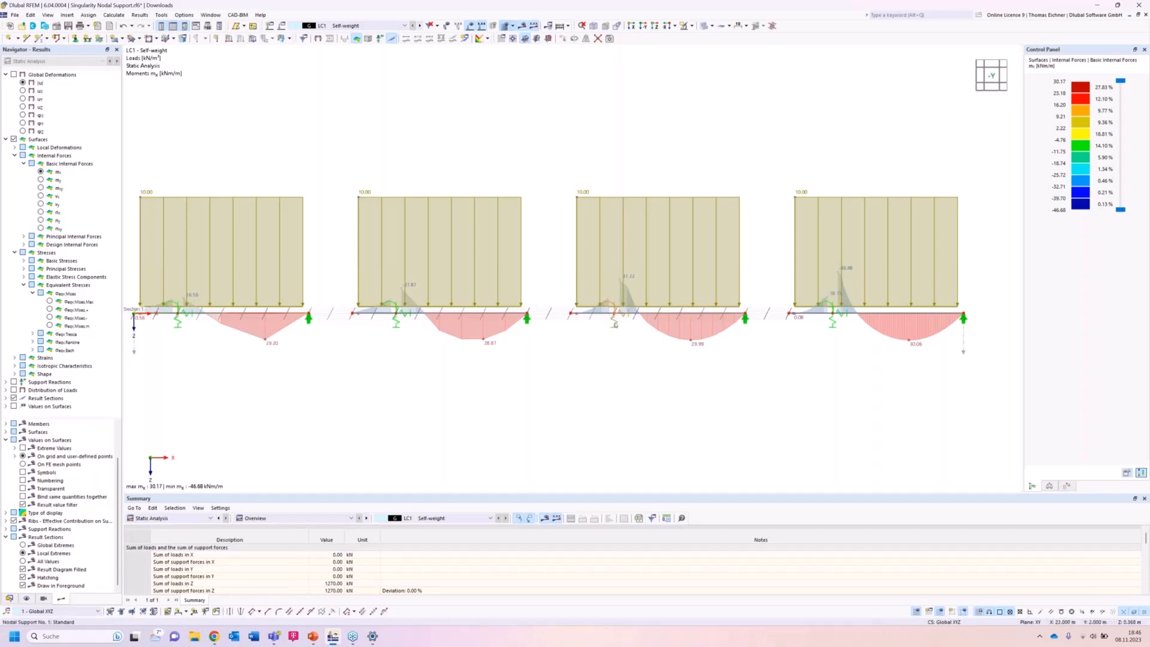
Review the available support models for the fictitious column on the third slab's support, leaving the settings as they are.
double_click(615, 324)
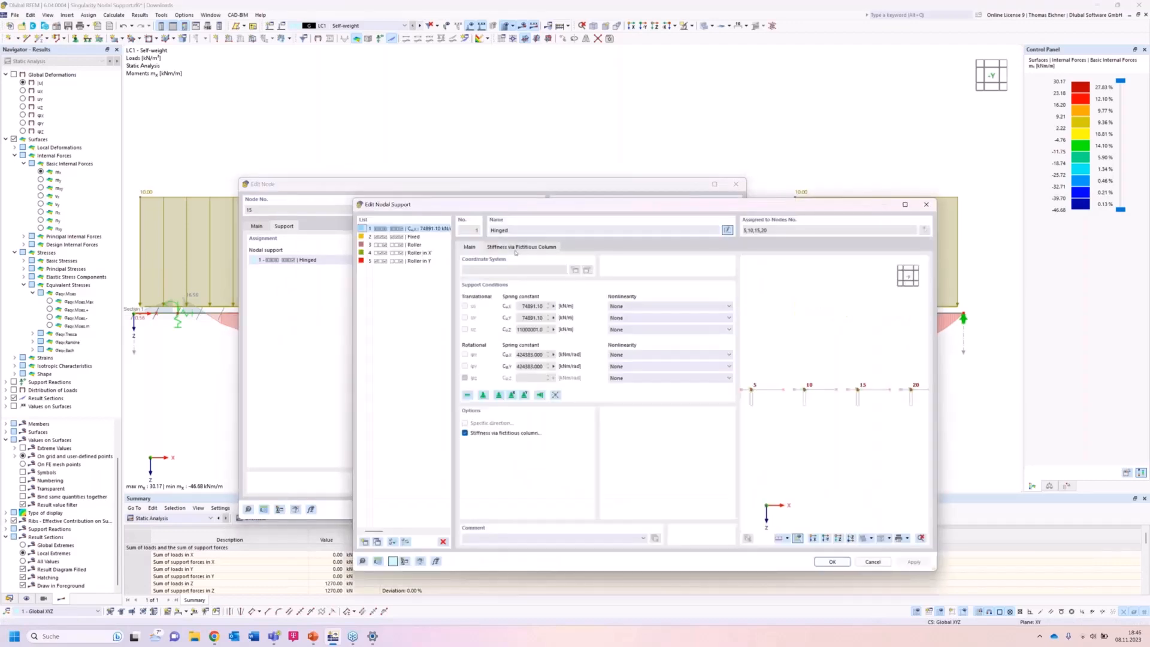
click(515, 248)
click(492, 281)
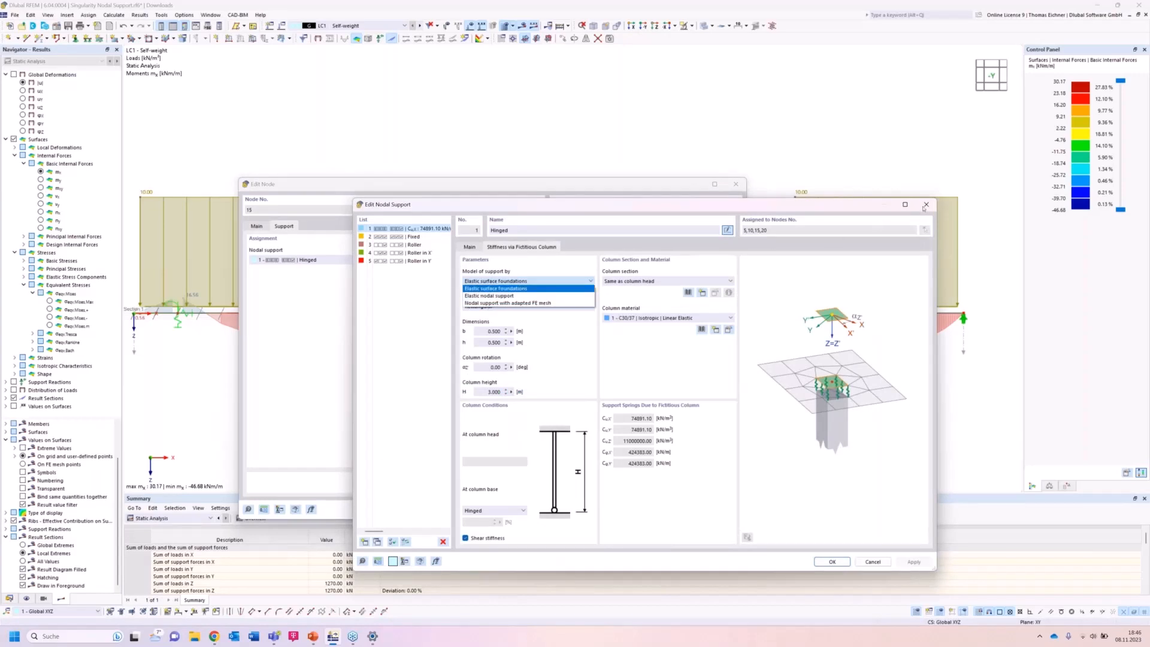
click(919, 208)
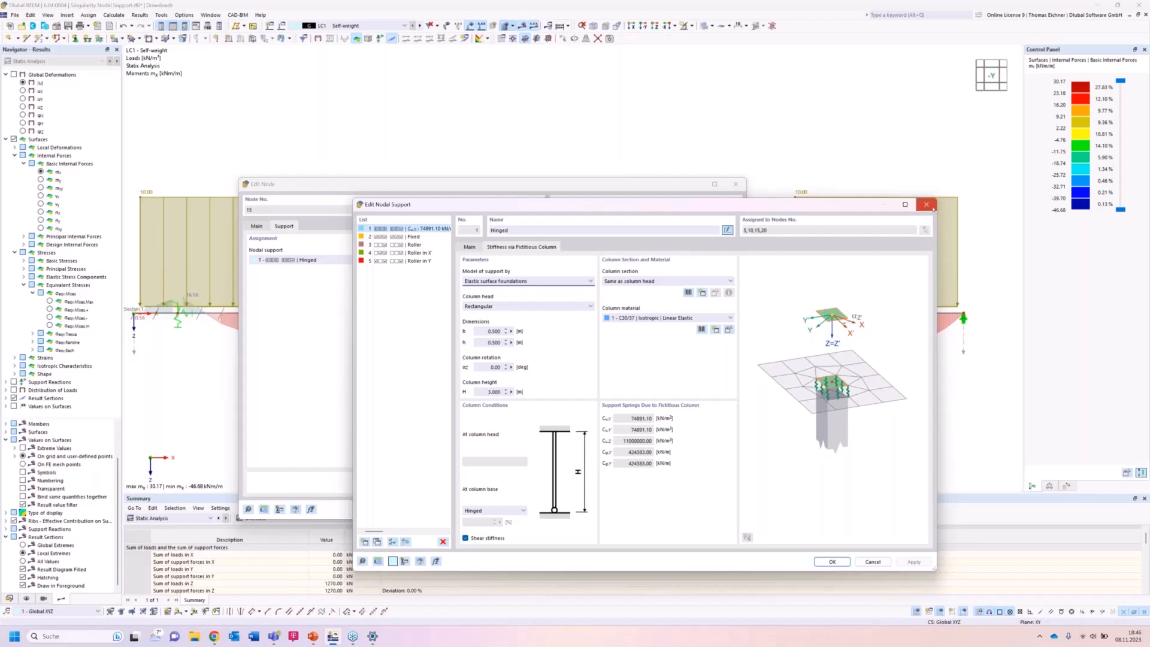
click(927, 205)
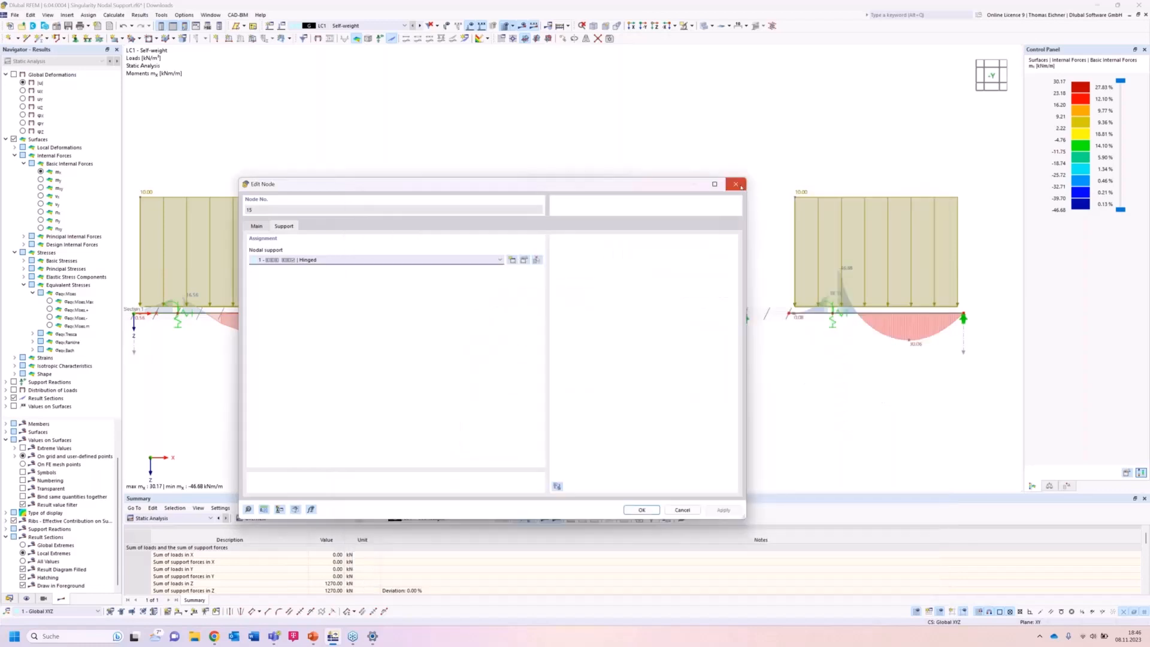
click(740, 186)
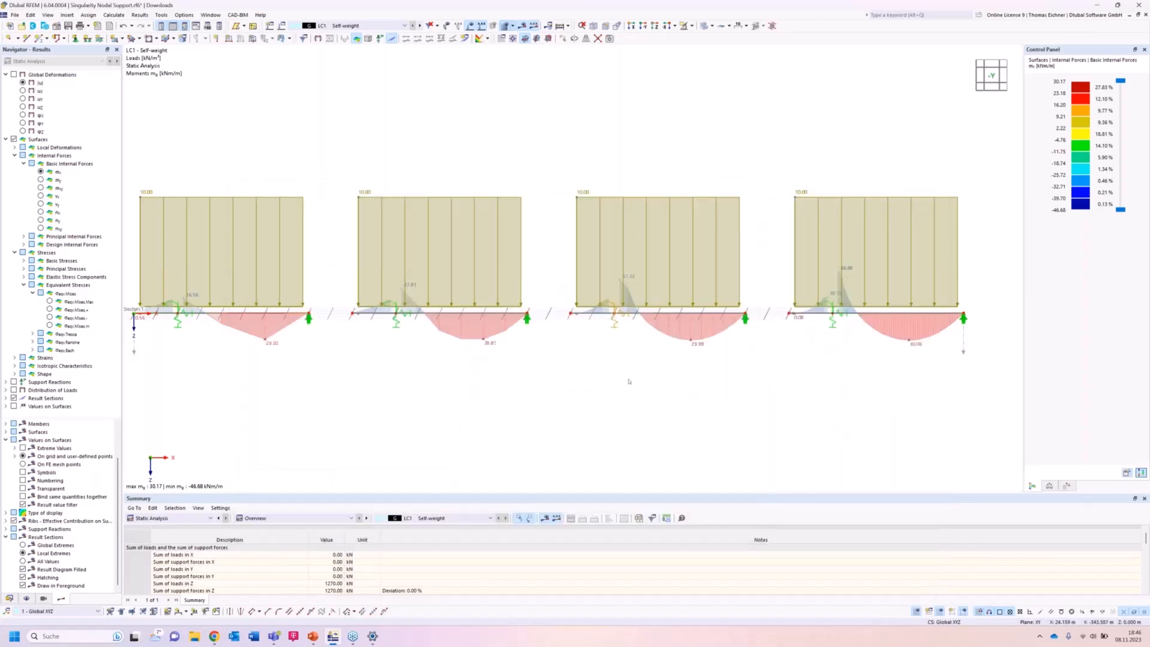
scroll(490, 380, down, 1)
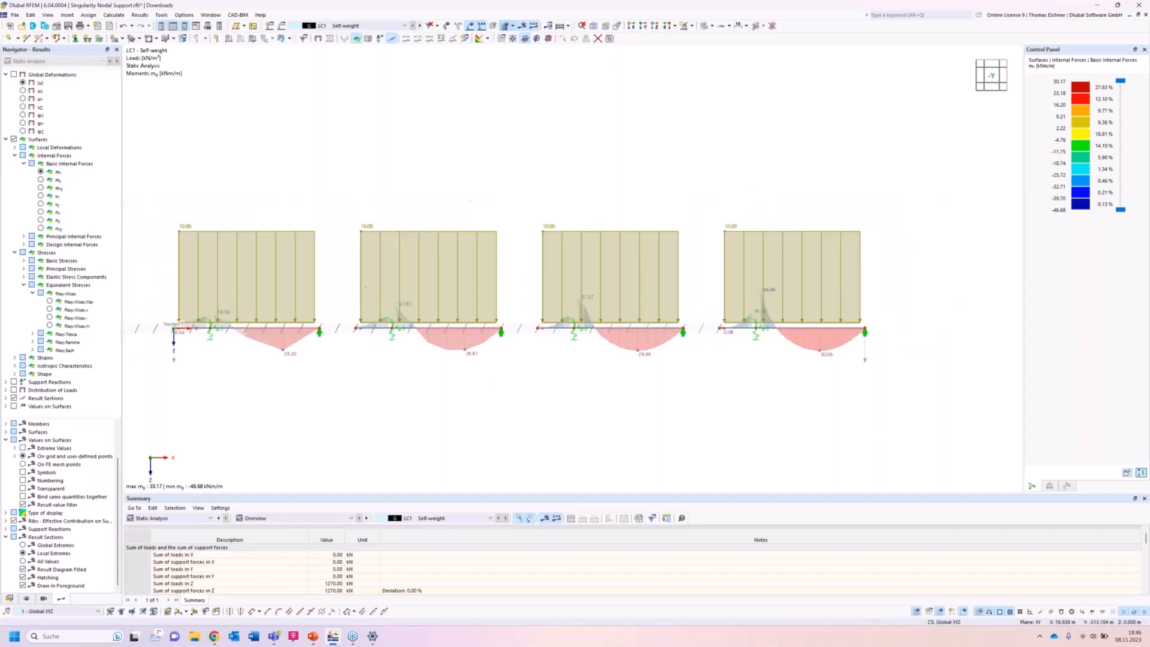
scroll(526, 380, down, 1)
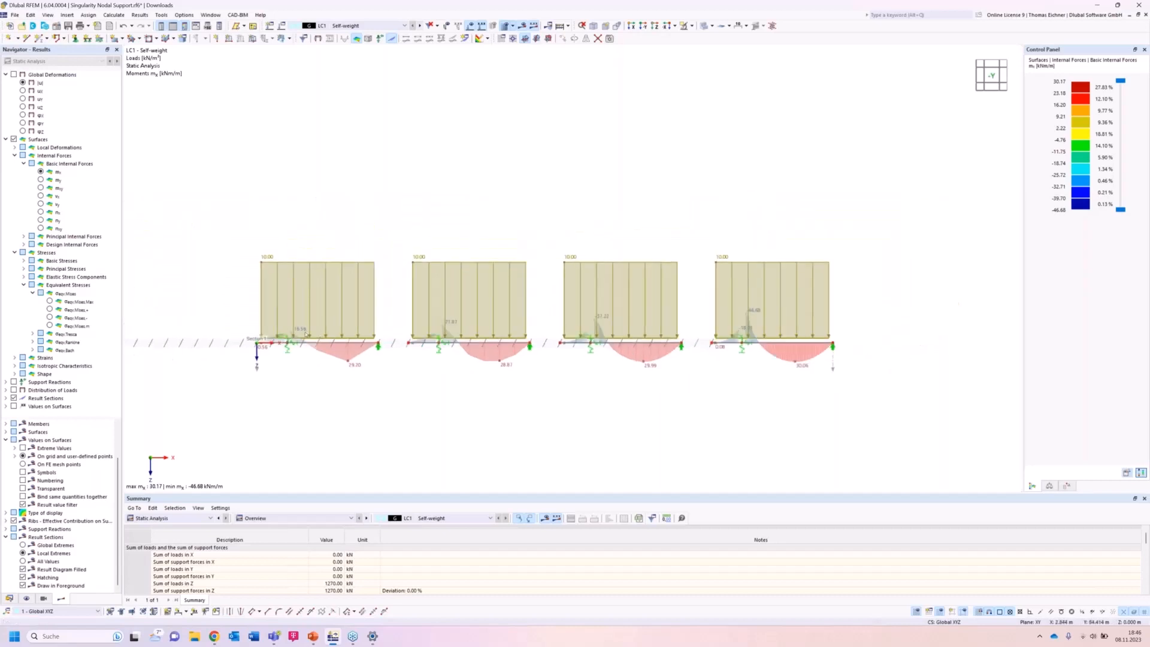
scroll(306, 334, up, 1)
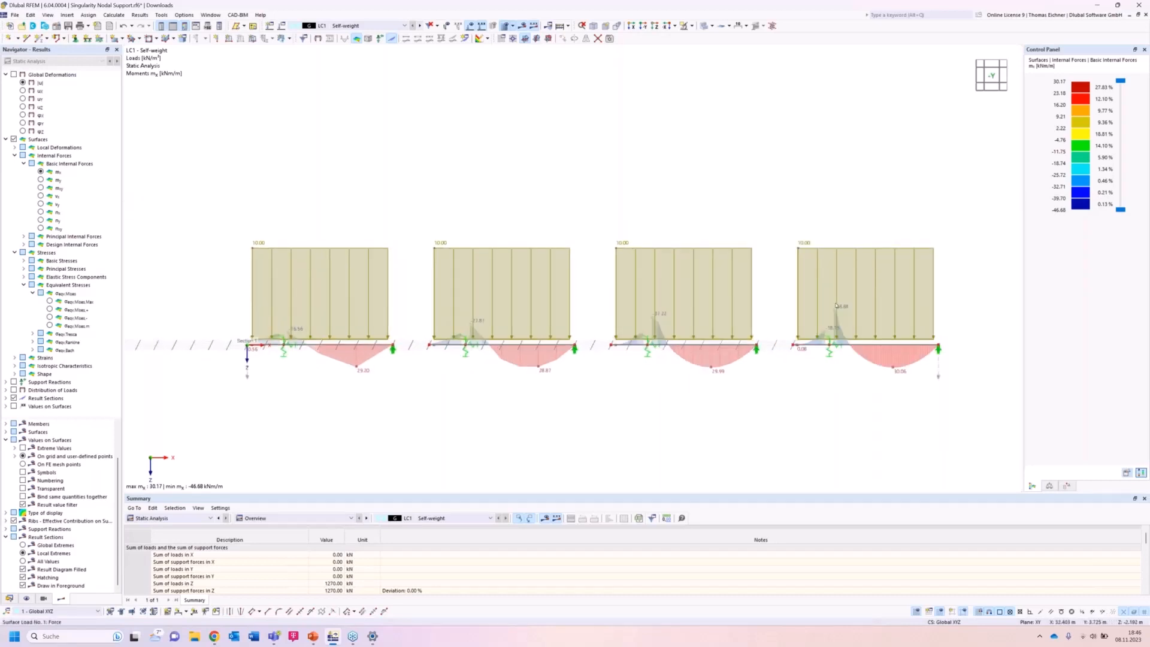